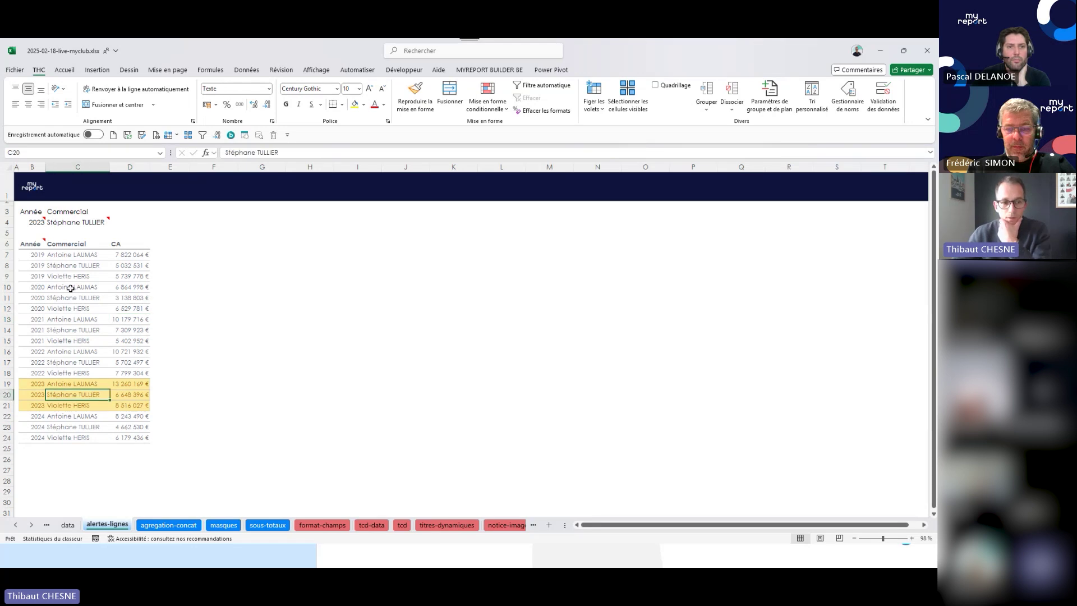
# Set the Année selection above the table on the alertes-lignes sheet to 2021.
pyautogui.click(36, 223)
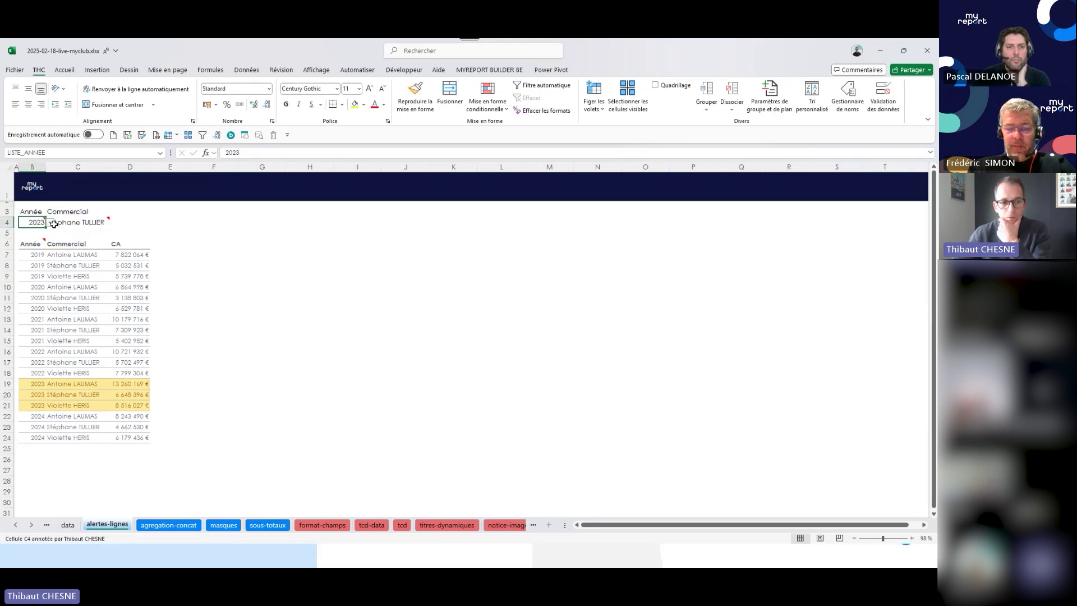
pyautogui.click(50, 224)
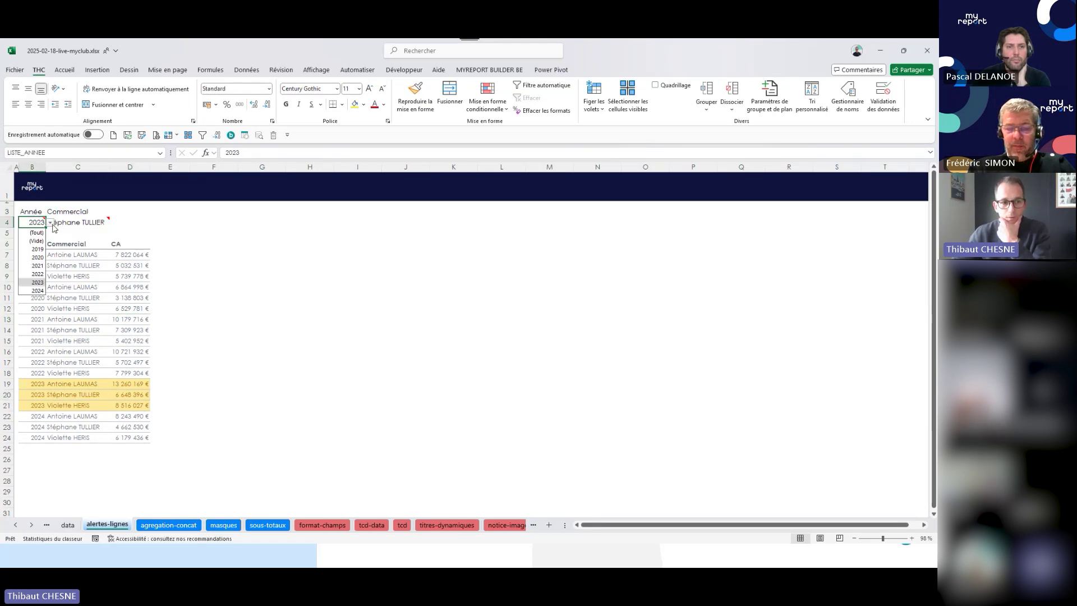
pyautogui.click(38, 266)
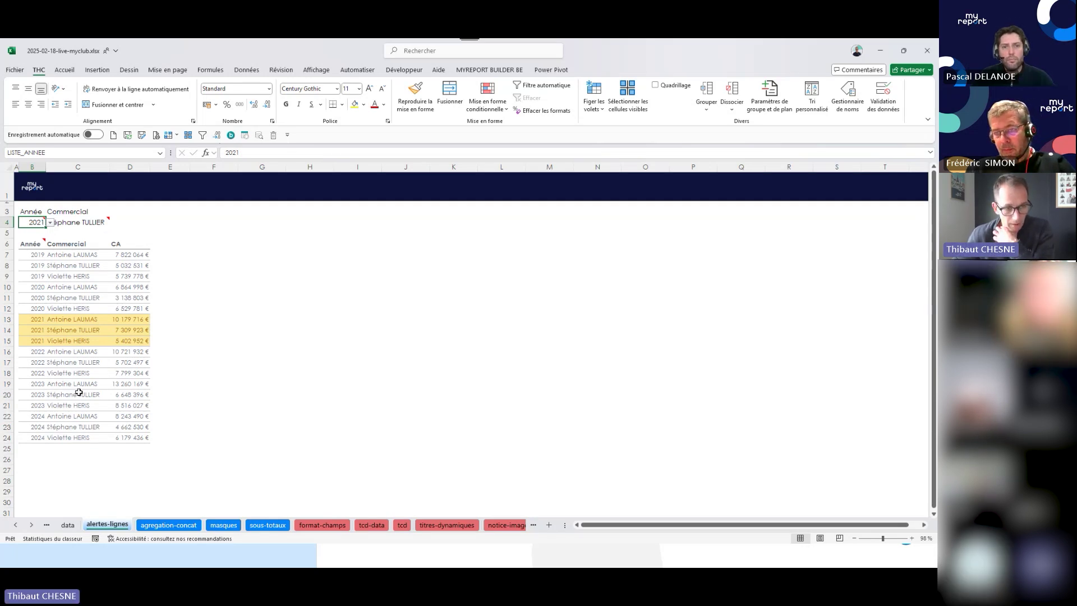
pyautogui.click(86, 328)
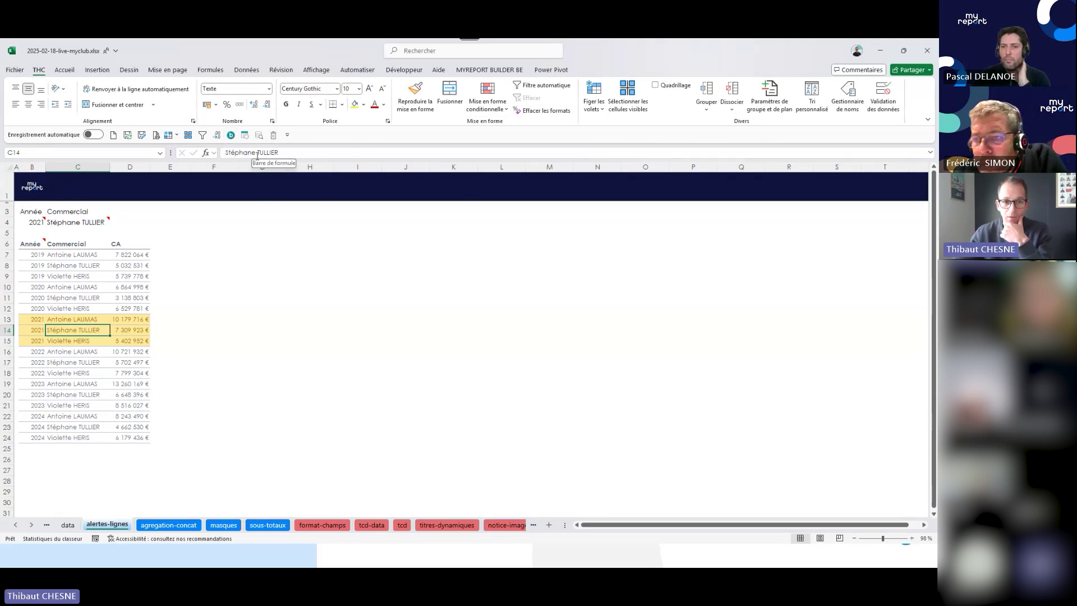
# Open the report in MyReport Builder and display the alert settings of the Année field.
pyautogui.click(231, 136)
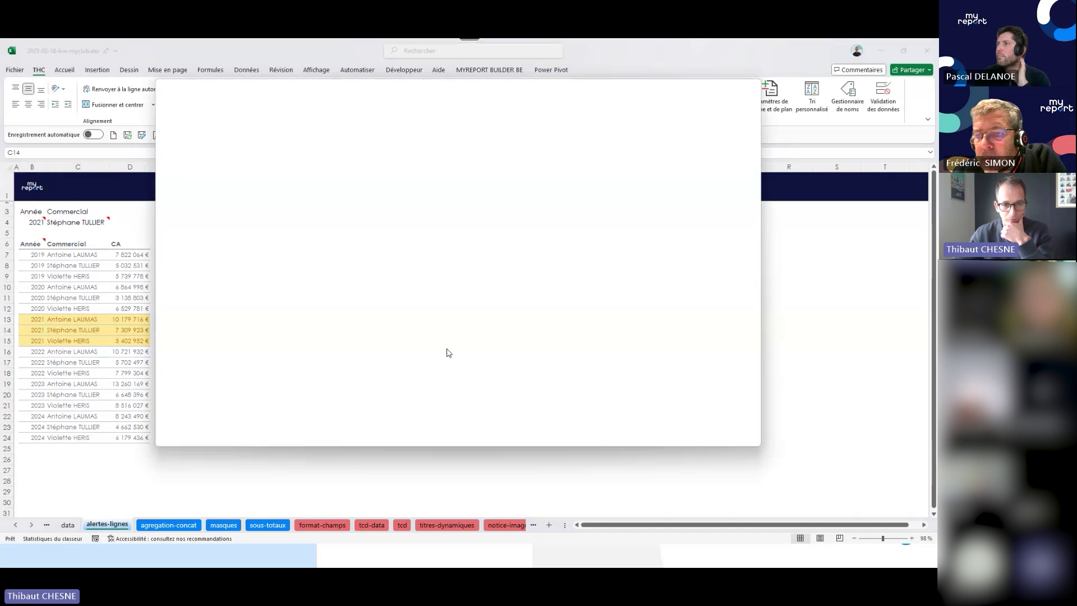
pyautogui.click(505, 127)
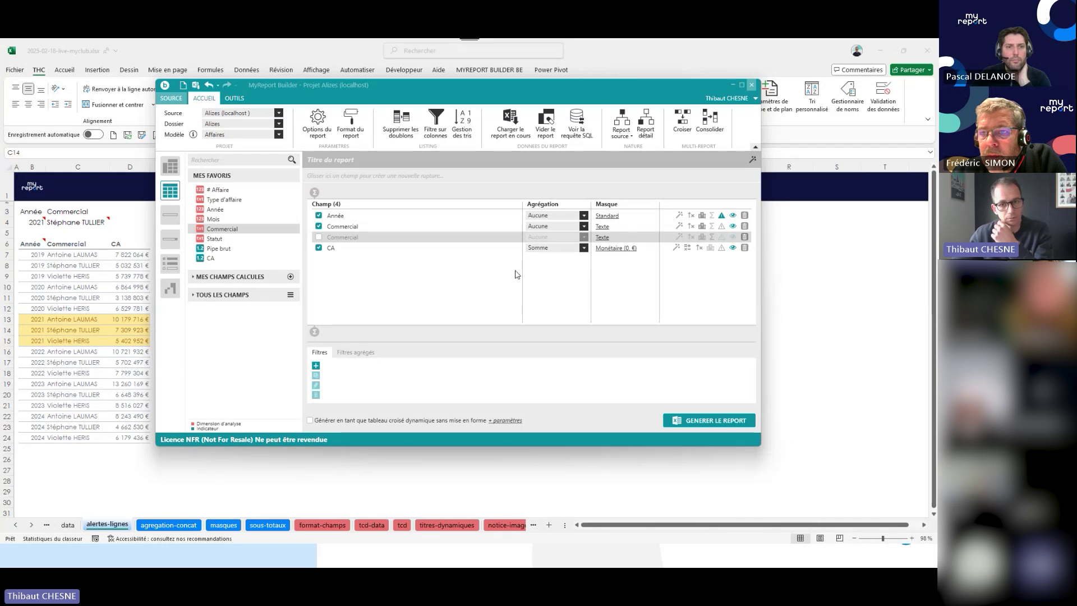
pyautogui.click(722, 216)
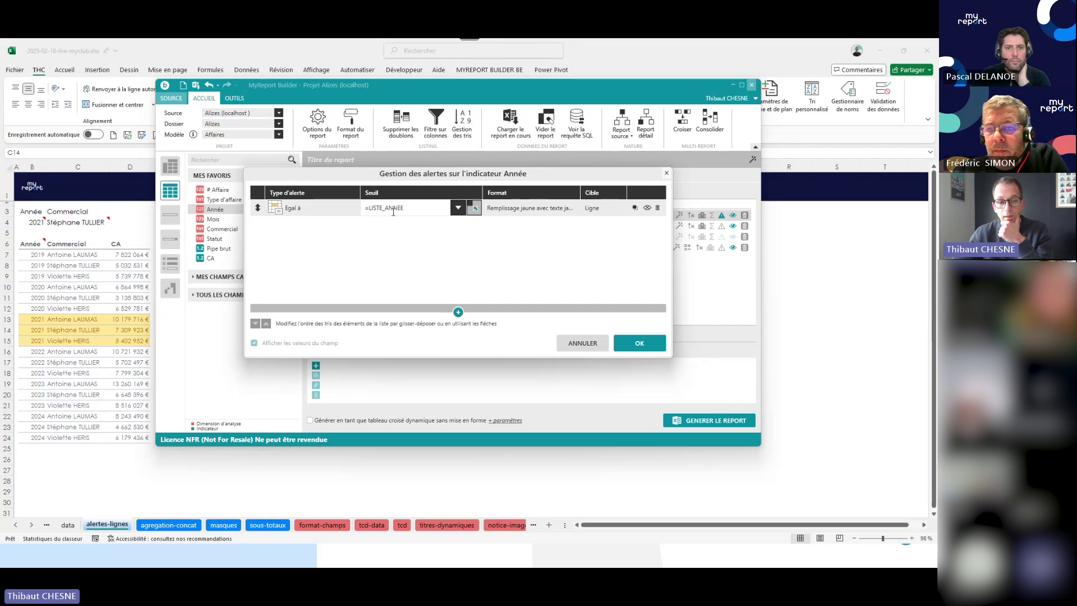
# Check the defined name of the workbook's year selection cell, then return to the Année alert settings.
pyautogui.click(35, 222)
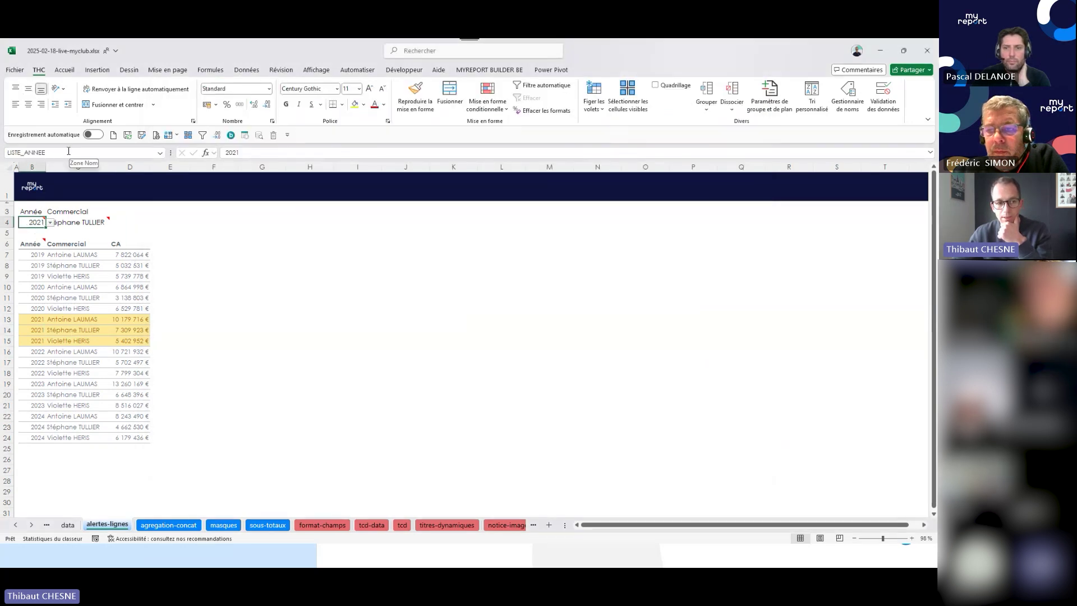
pyautogui.click(78, 297)
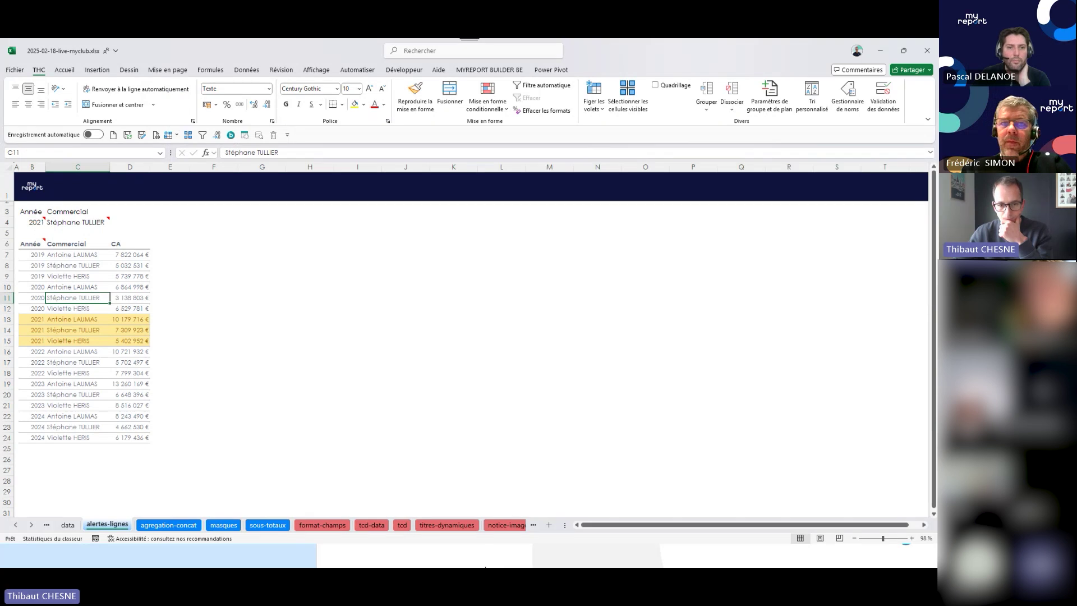
pyautogui.click(513, 557)
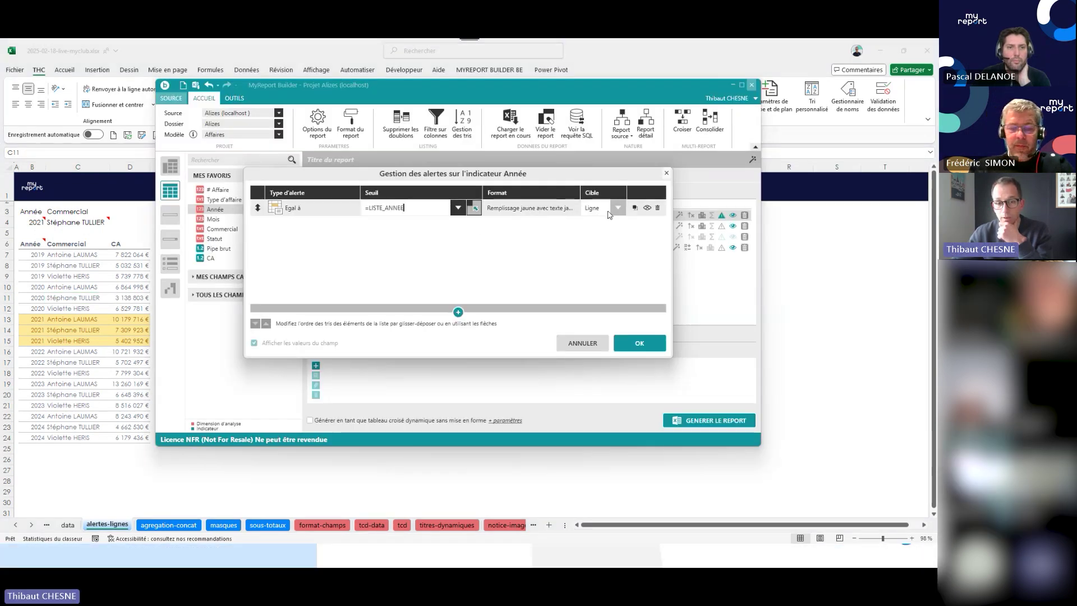
# Choose Ligne as the target of the Année alert and validate the alert settings.
pyautogui.click(617, 209)
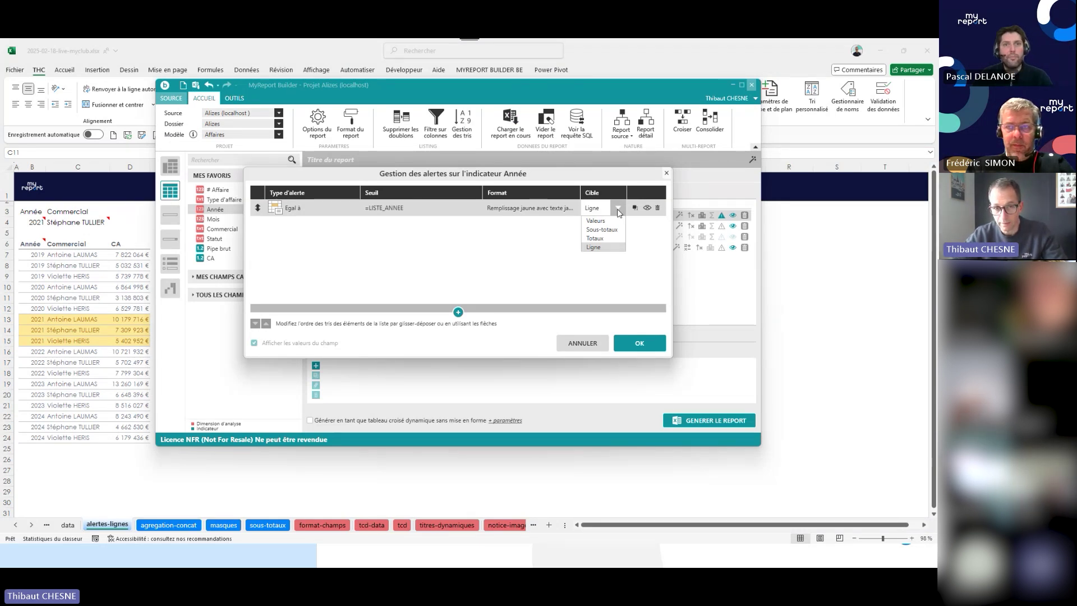
pyautogui.click(616, 251)
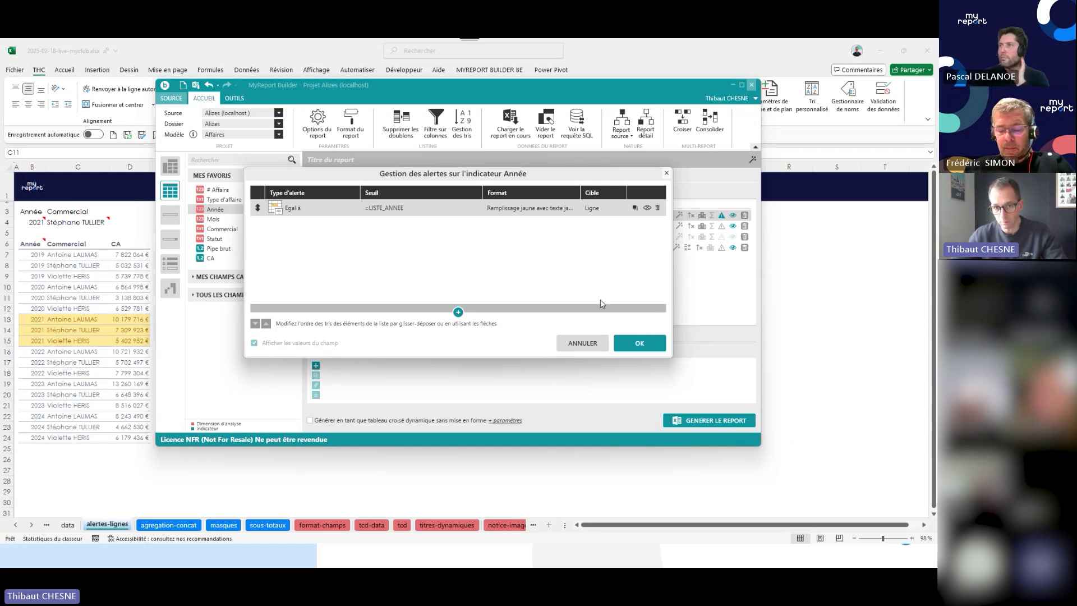
pyautogui.click(638, 344)
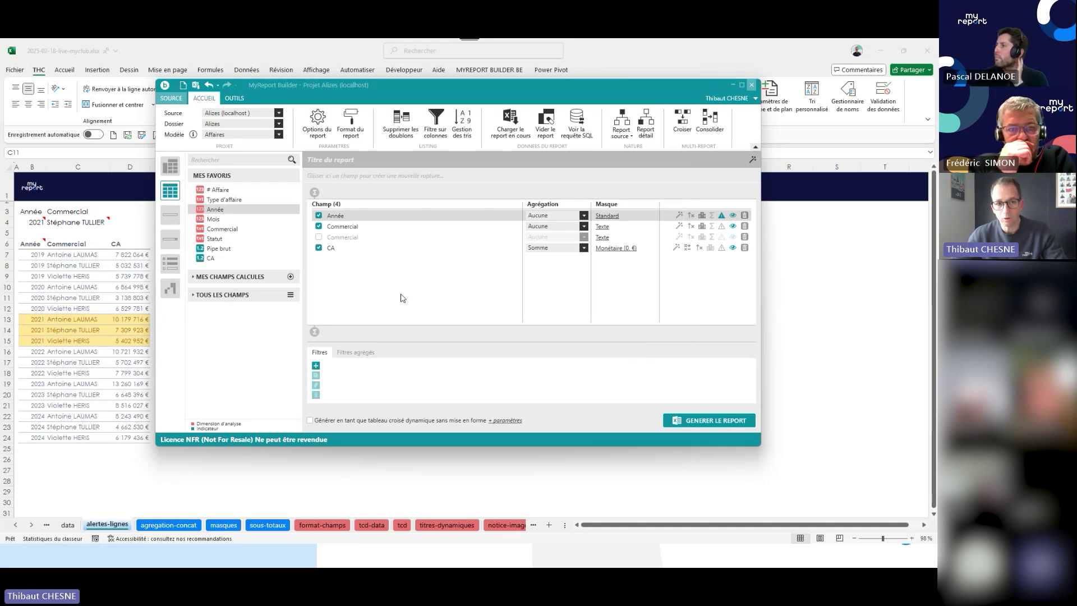
# Activate the second Commercial field in place of the first, and review its alert's threshold, format and target before validating.
pyautogui.click(319, 238)
pyautogui.click(318, 226)
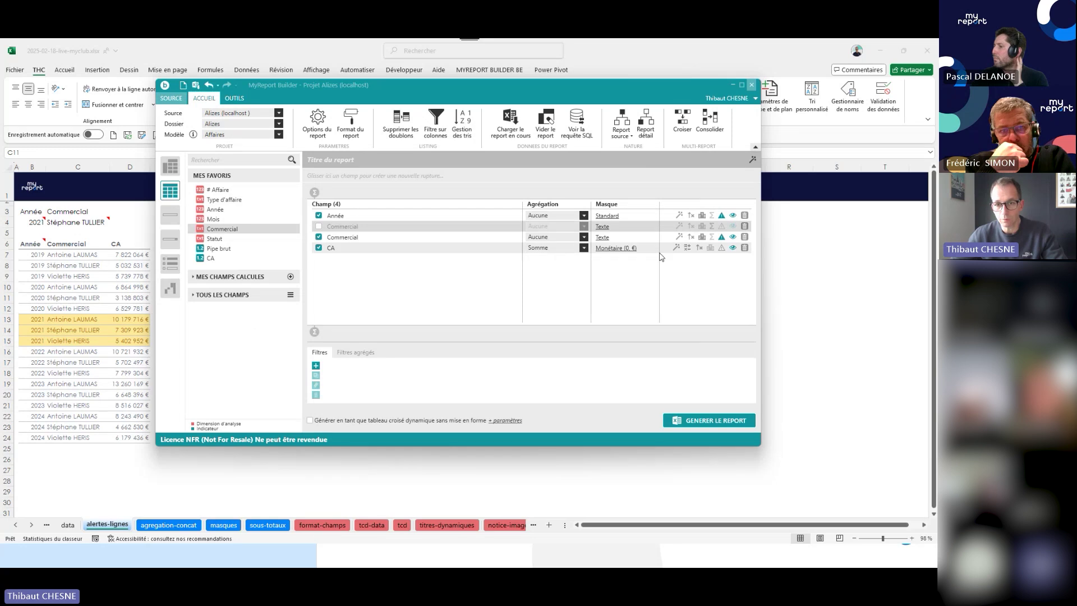
pyautogui.click(721, 236)
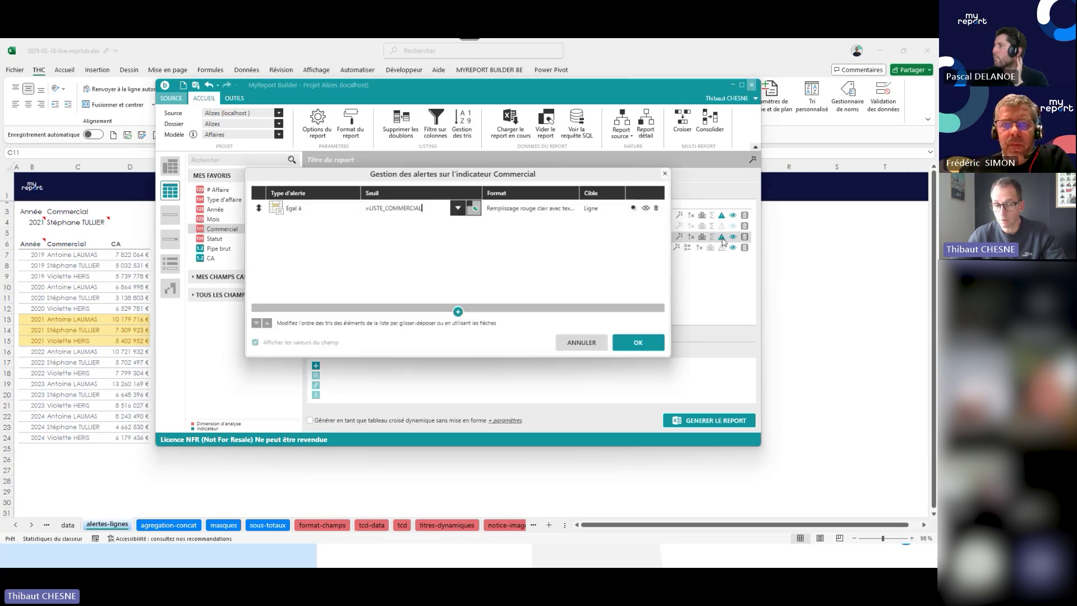
pyautogui.click(391, 211)
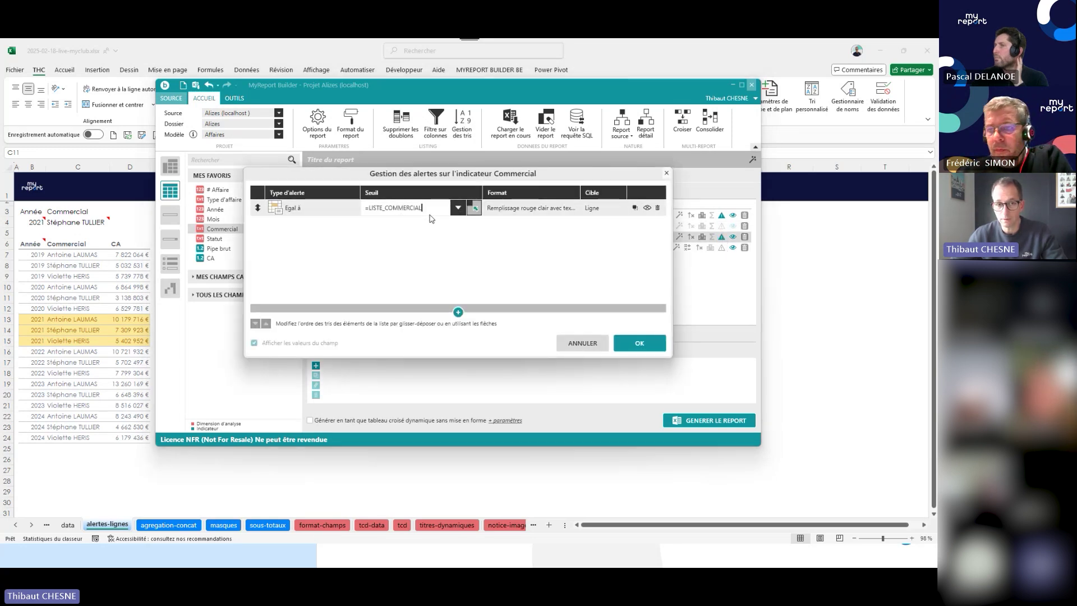
pyautogui.click(559, 212)
pyautogui.click(611, 214)
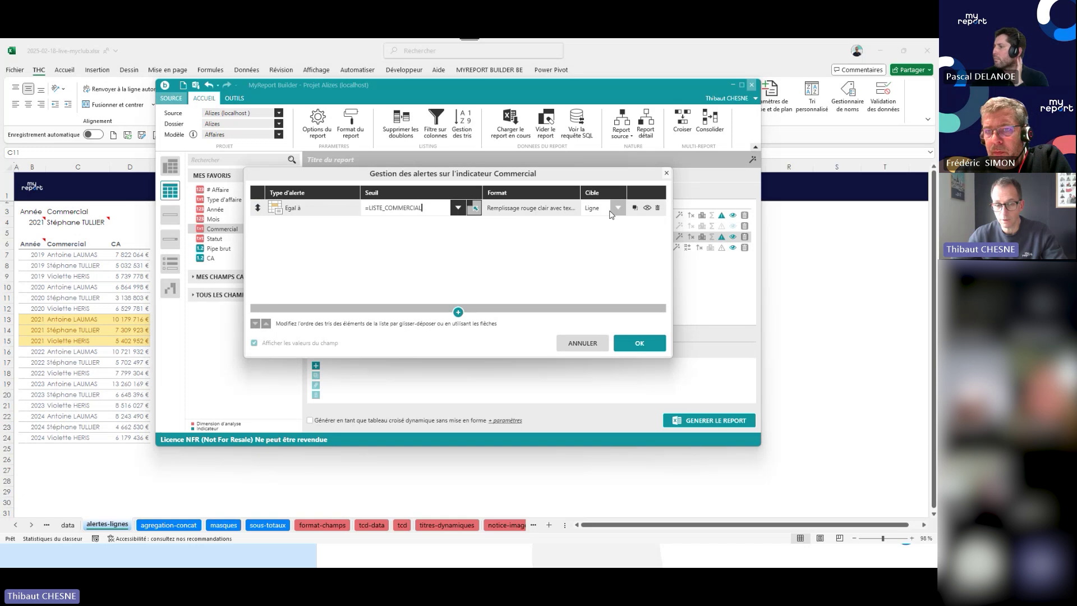
pyautogui.click(639, 343)
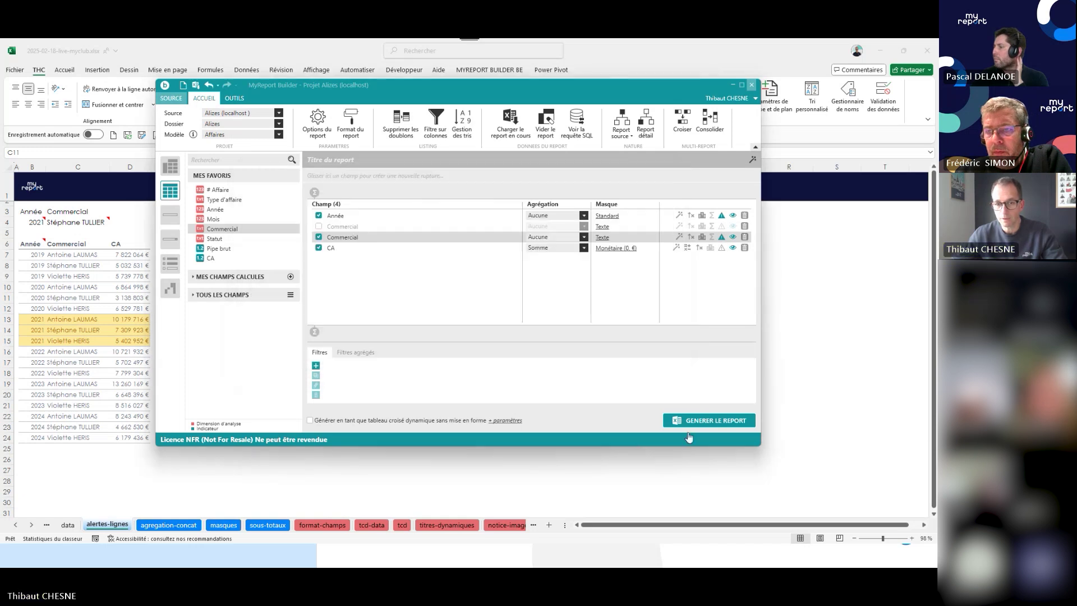
# Generate the report in the workbook with the Année and Commercial row alerts.
pyautogui.click(696, 421)
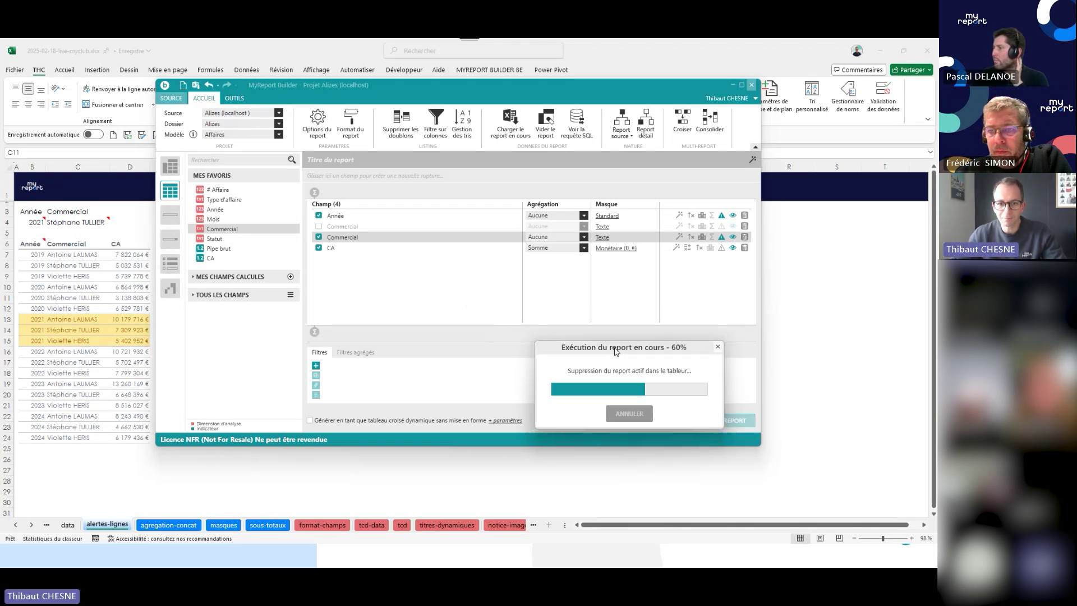
pyautogui.moveTo(627, 352); pyautogui.dragTo(373, 210)
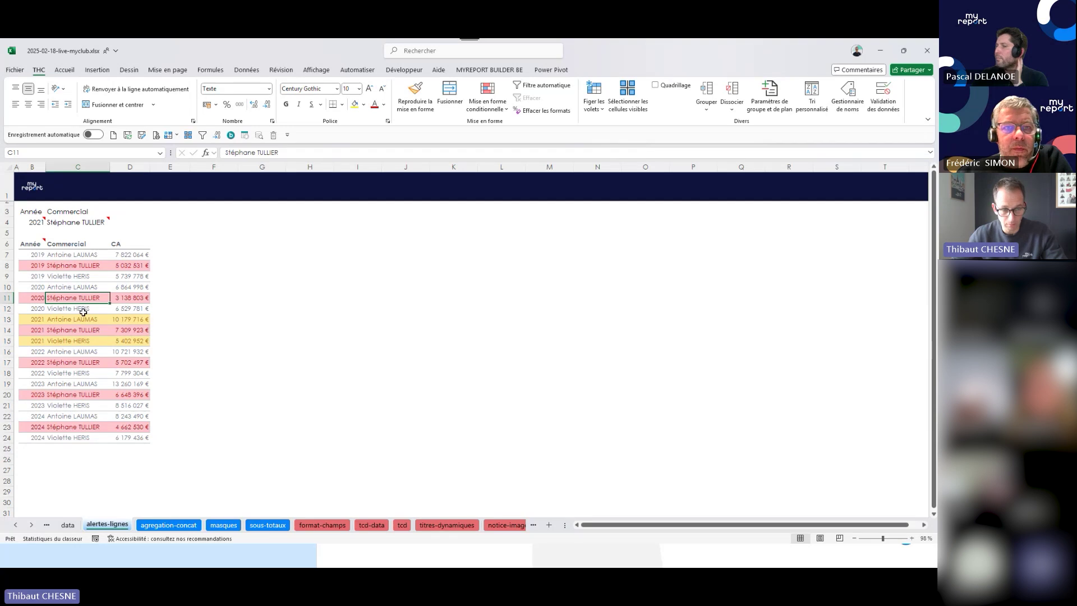
# Set the Commercial selection to the first salesperson in the list and the Année selection to 2023.
pyautogui.click(95, 222)
pyautogui.click(114, 223)
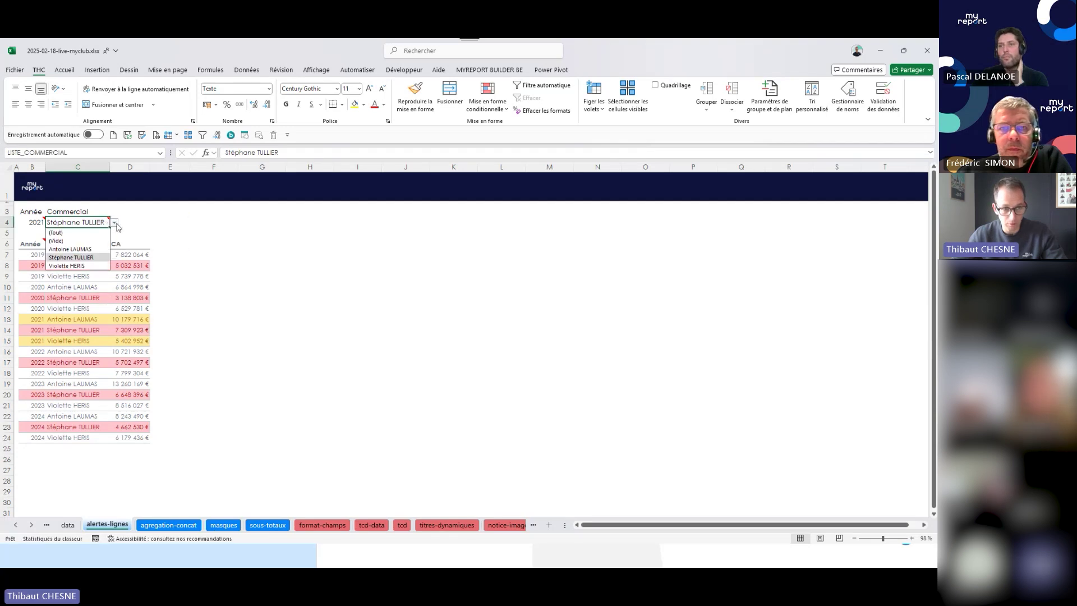
pyautogui.click(72, 248)
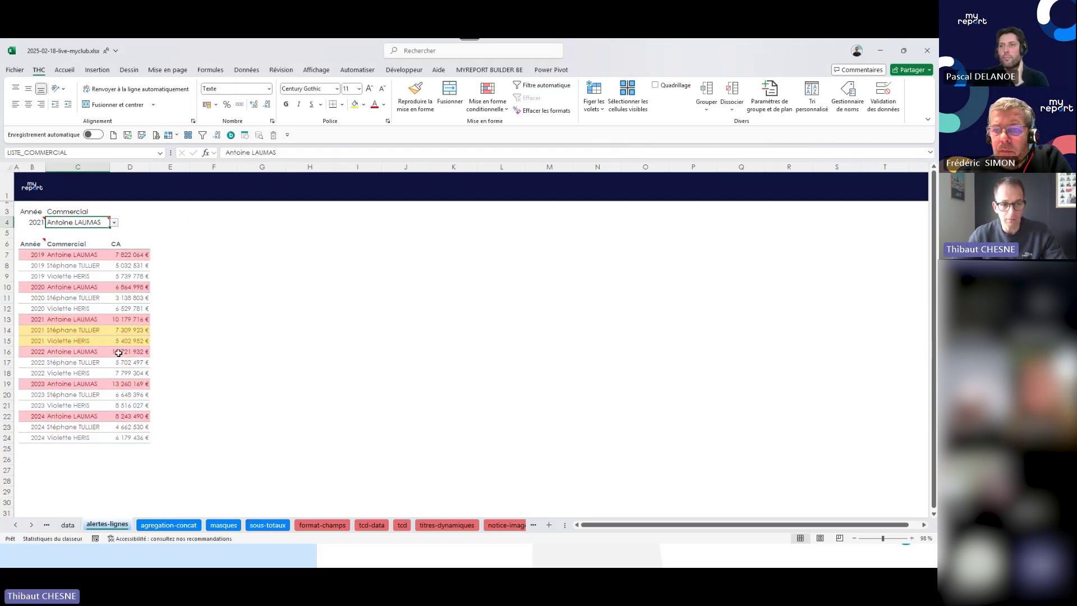
pyautogui.click(40, 223)
pyautogui.click(50, 223)
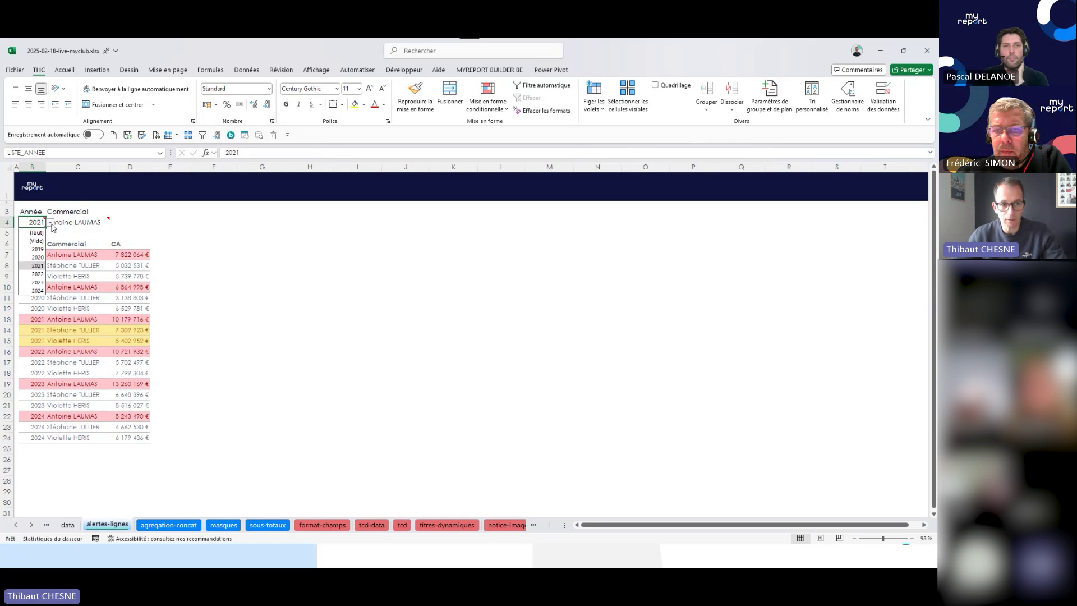
pyautogui.click(38, 282)
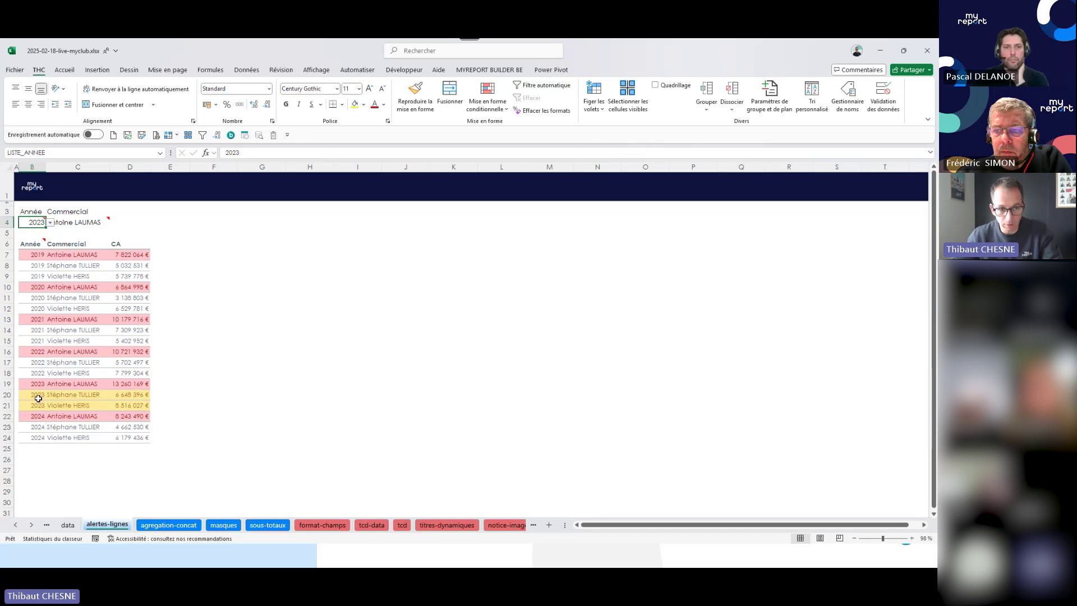
# Examine the 2023 rows of the report to compare which alert colour applies where both conditions match.
pyautogui.moveTo(38, 397)
pyautogui.mouseDown()
pyautogui.moveTo(37, 386)
pyautogui.moveTo(36, 405)
pyautogui.mouseUp()
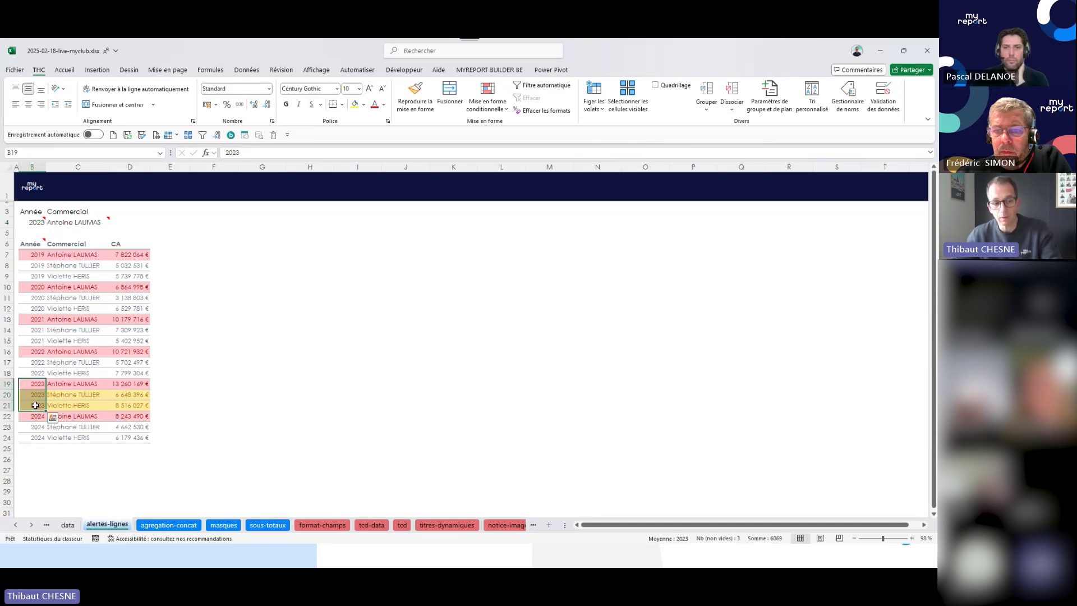
pyautogui.click(85, 382)
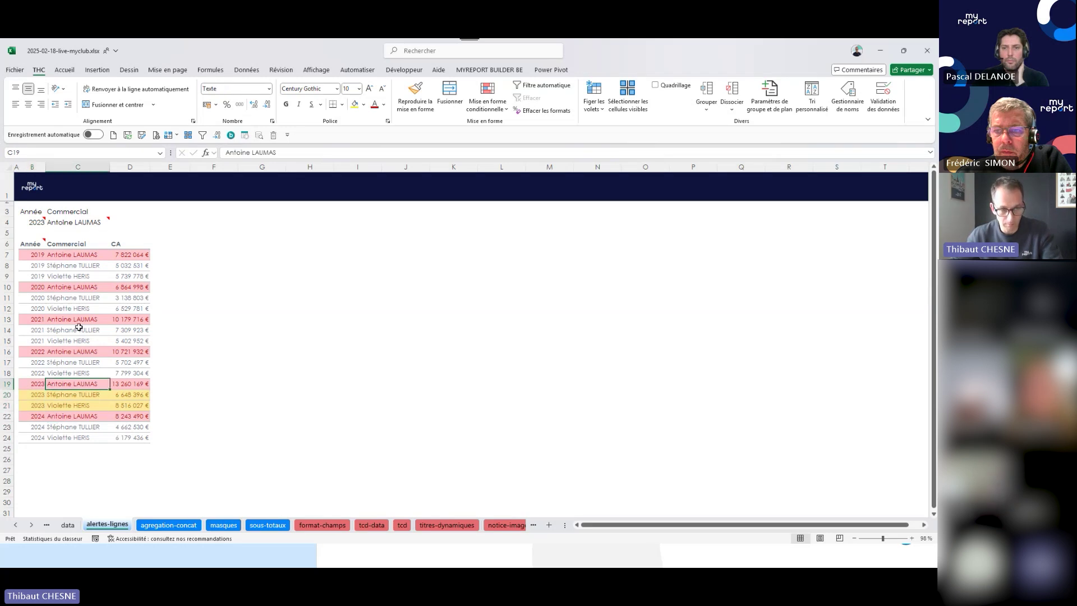
pyautogui.click(36, 383)
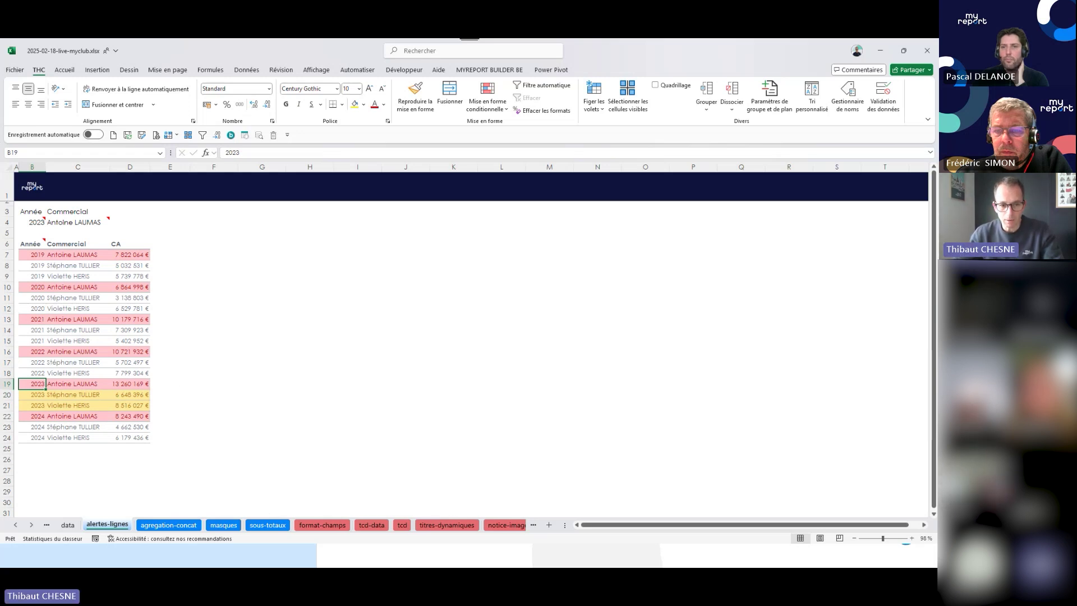
# Switch to the presentation's "Vos questions" slide and raise the system volume to 60.
pyautogui.click(270, 555)
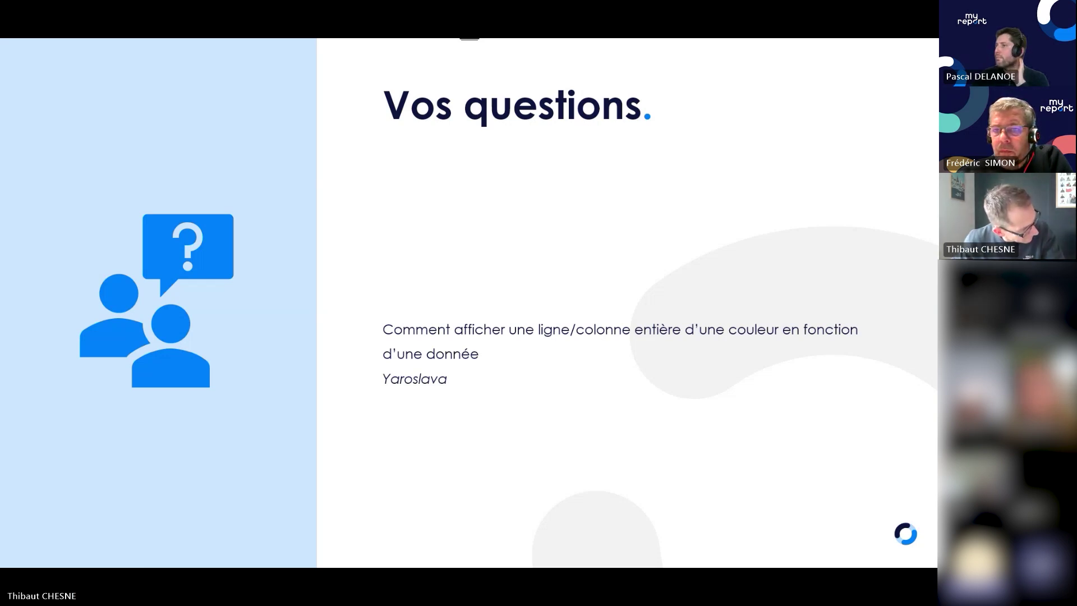
pyautogui.press('XF86AudioRaiseVolume')
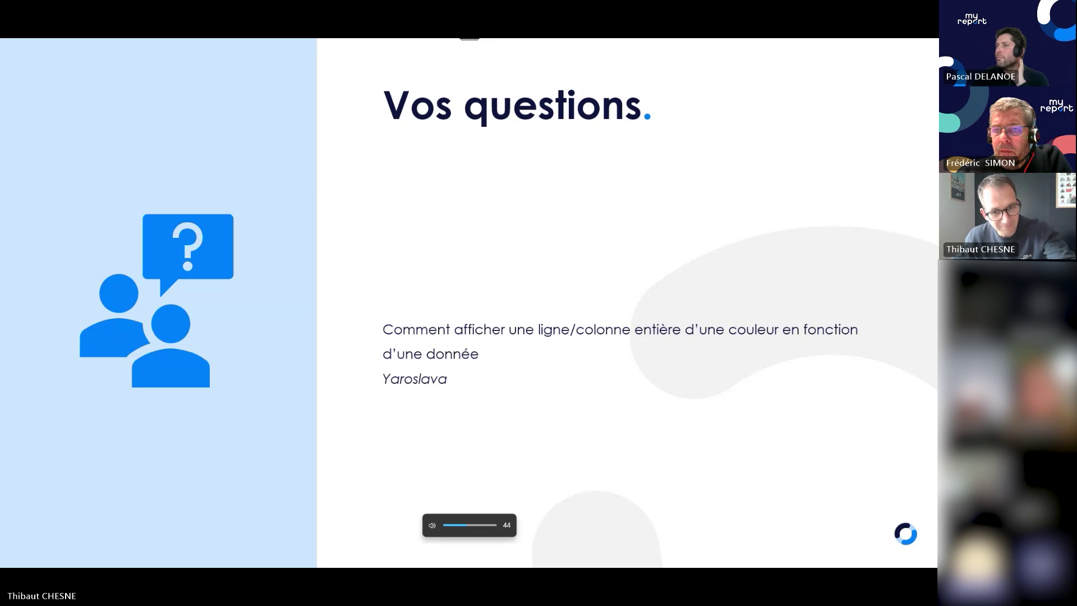
pyautogui.press('XF86AudioRaiseVolume')
pyautogui.press('XF86AudioRaiseVolume')
pyautogui.press('XF86AudioRaiseVolume')
pyautogui.press('XF86AudioRaiseVolume')
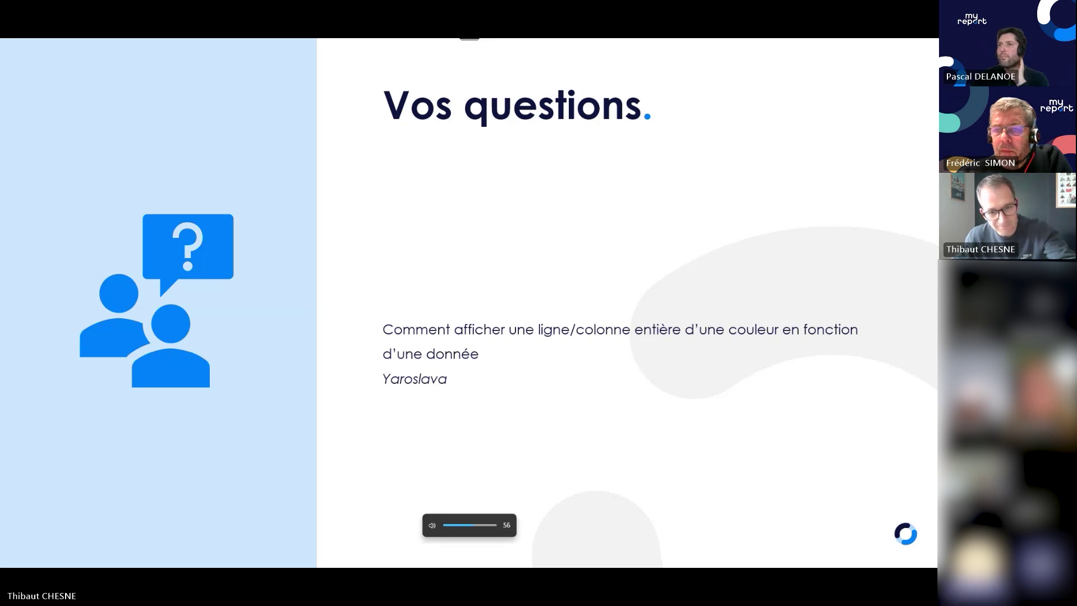
pyautogui.press('XF86AudioRaiseVolume')
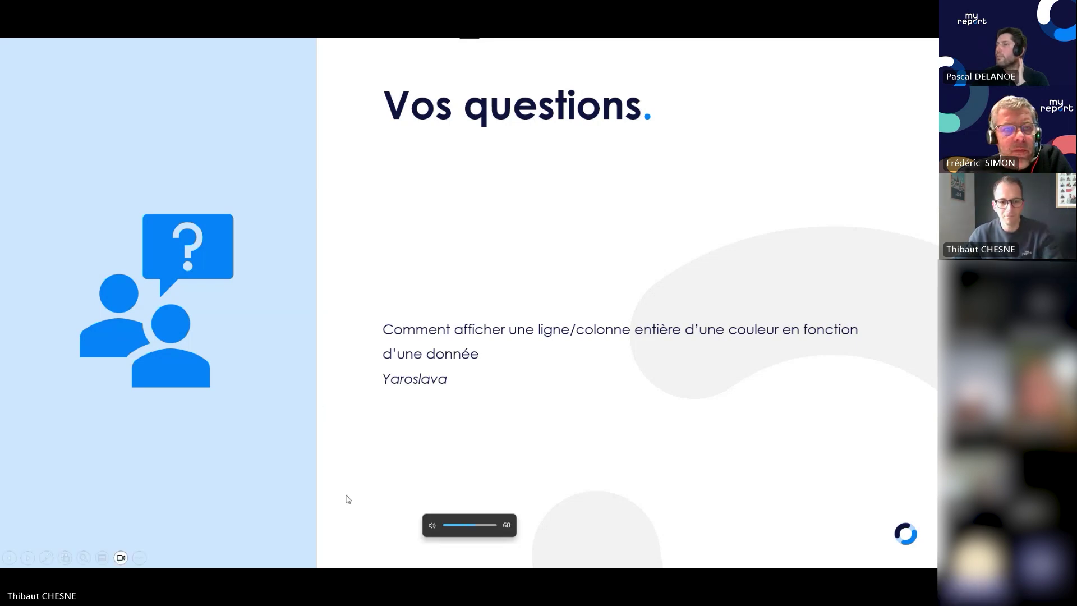
# Switch back to MyReport Builder and duplicate the existing alert on the active Commercial field.
pyautogui.moveTo(359, 567)
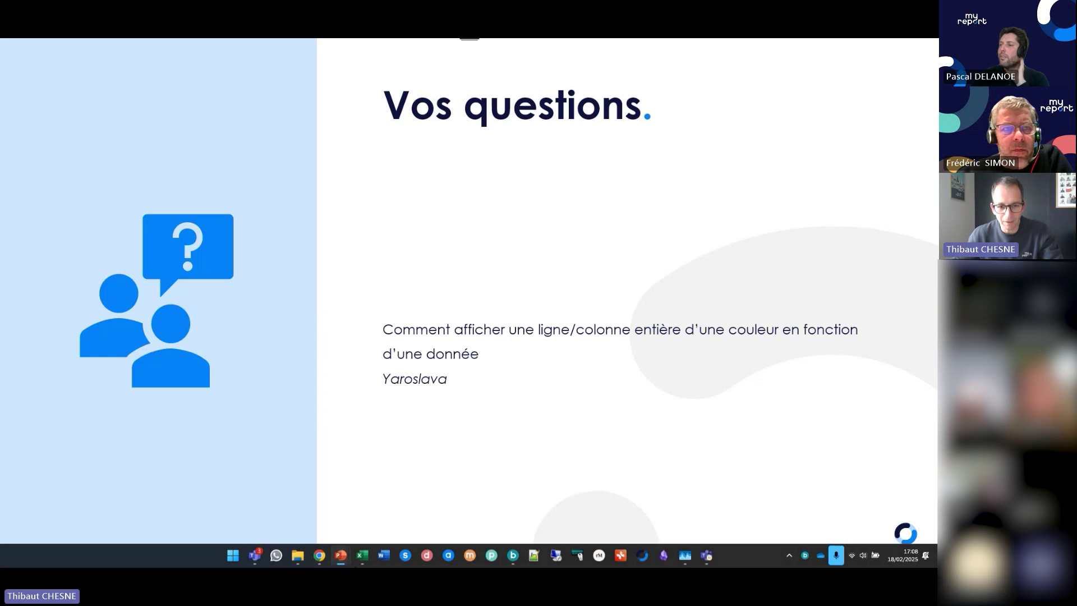
pyautogui.click(512, 556)
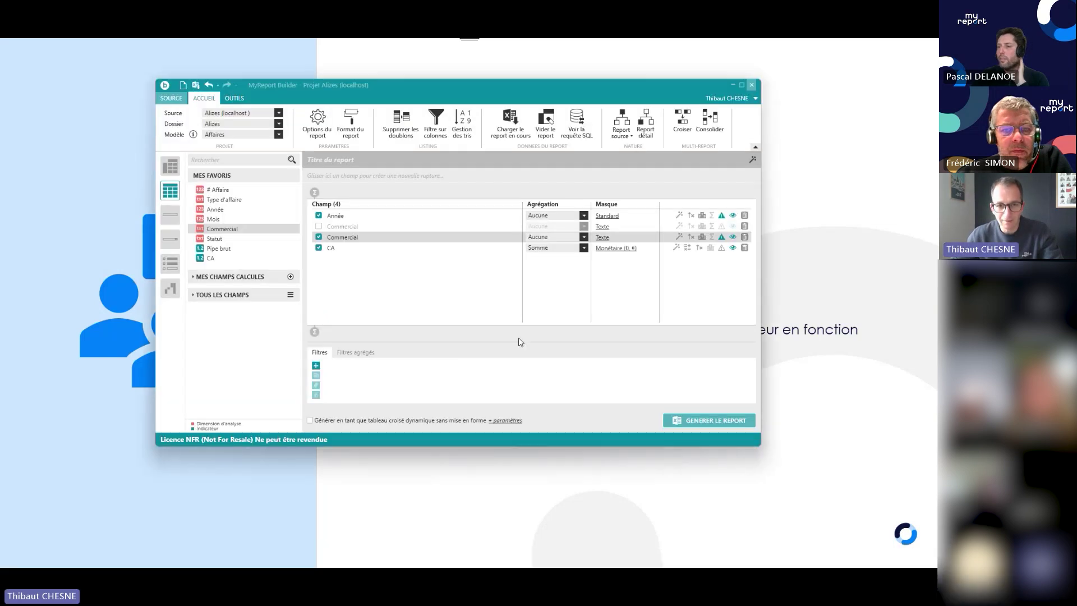
pyautogui.click(722, 237)
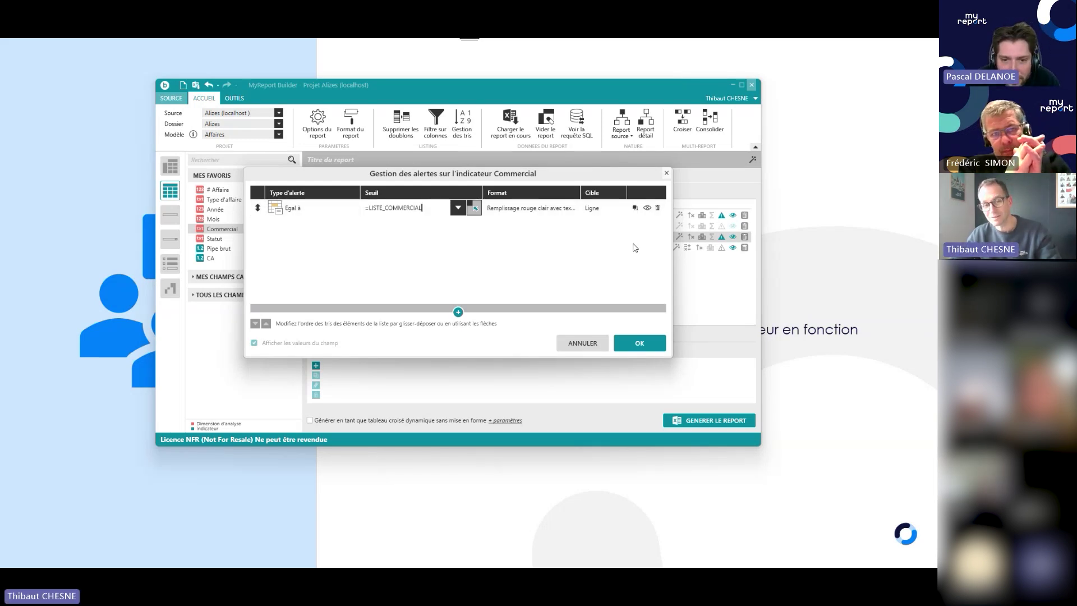
pyautogui.click(634, 208)
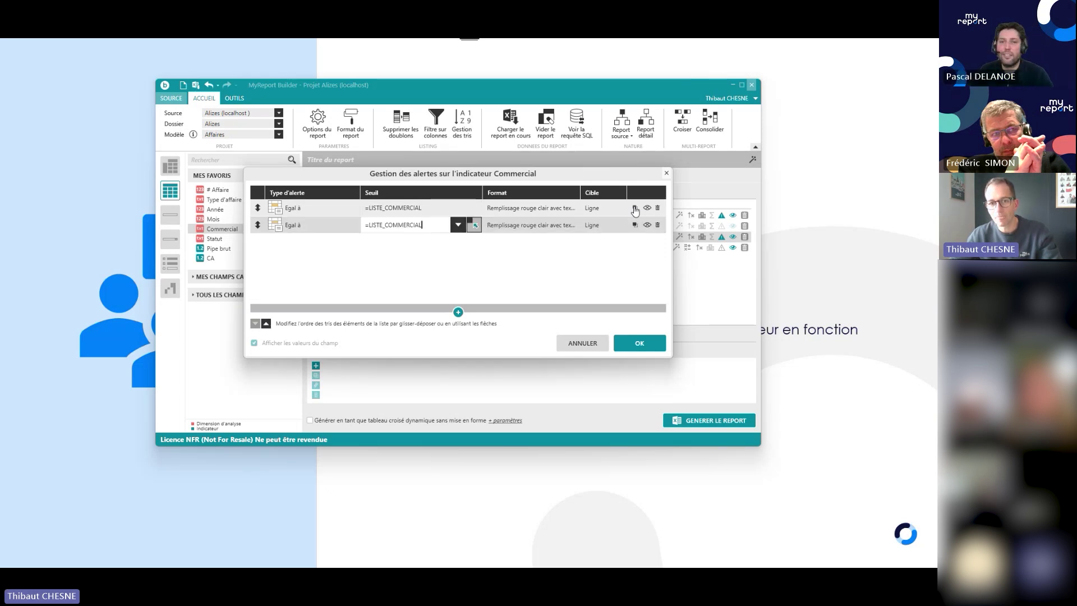
# Set the duplicated Commercial alert's target to Sous-totaux and add another copy of it targeting Totaux.
pyautogui.click(614, 225)
pyautogui.click(608, 247)
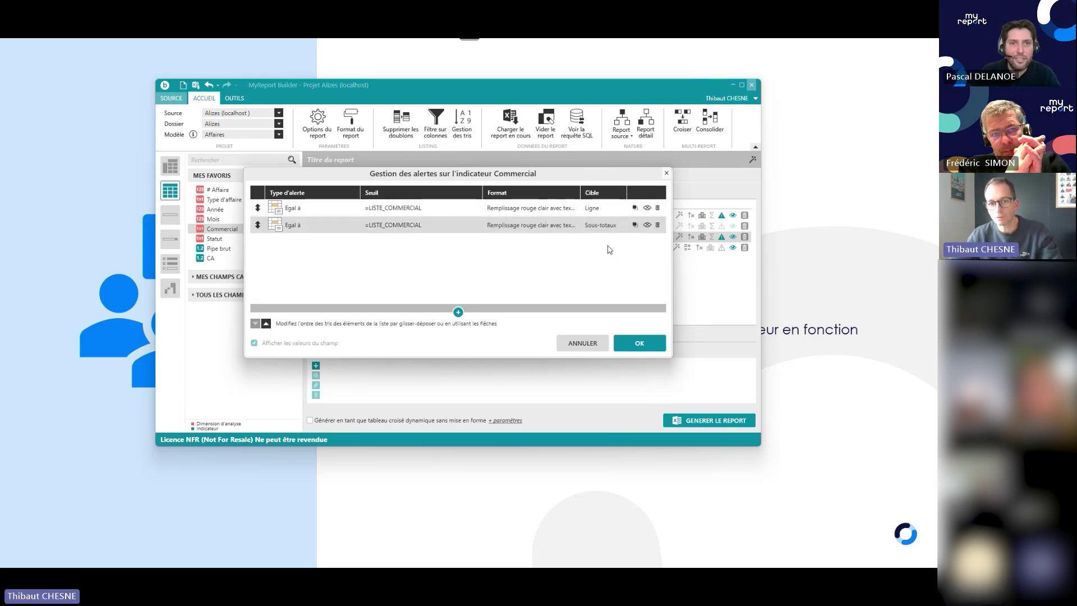
pyautogui.click(634, 225)
pyautogui.click(614, 246)
pyautogui.click(611, 273)
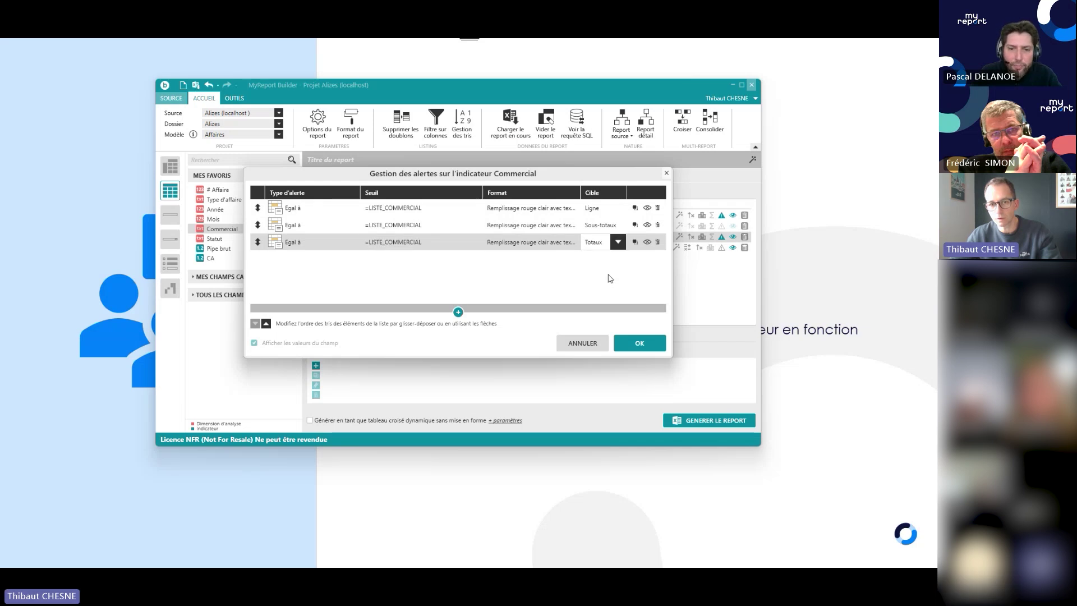
# Discard the Totaux and Sous-totaux alert copies and switch back to the presentation's "Vos questions" slide.
pyautogui.click(658, 243)
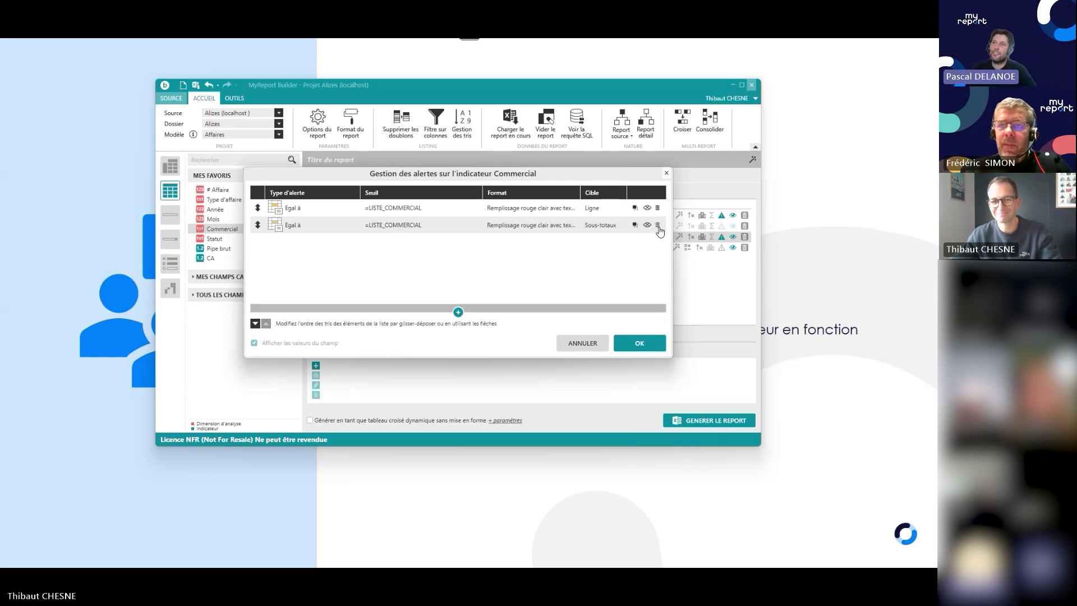
pyautogui.click(657, 225)
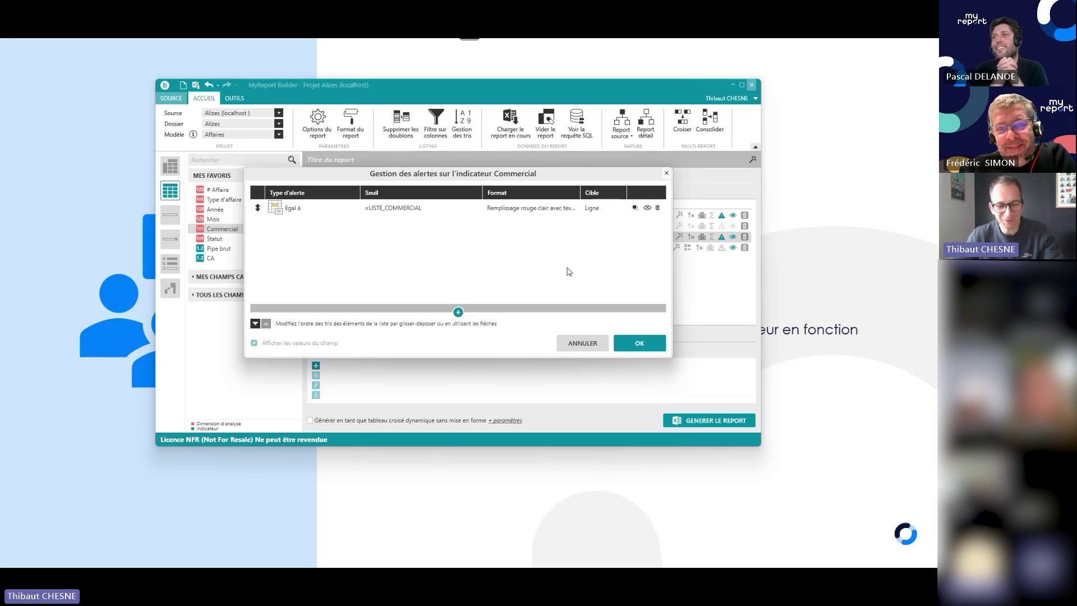
pyautogui.click(592, 343)
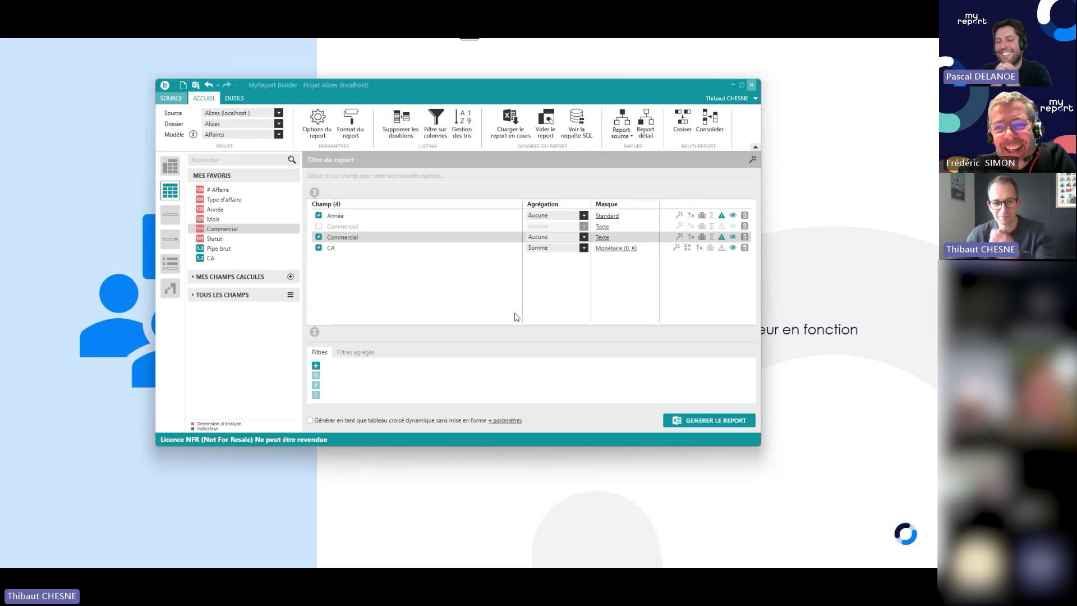
pyautogui.hotkey('alt', 'Tab')
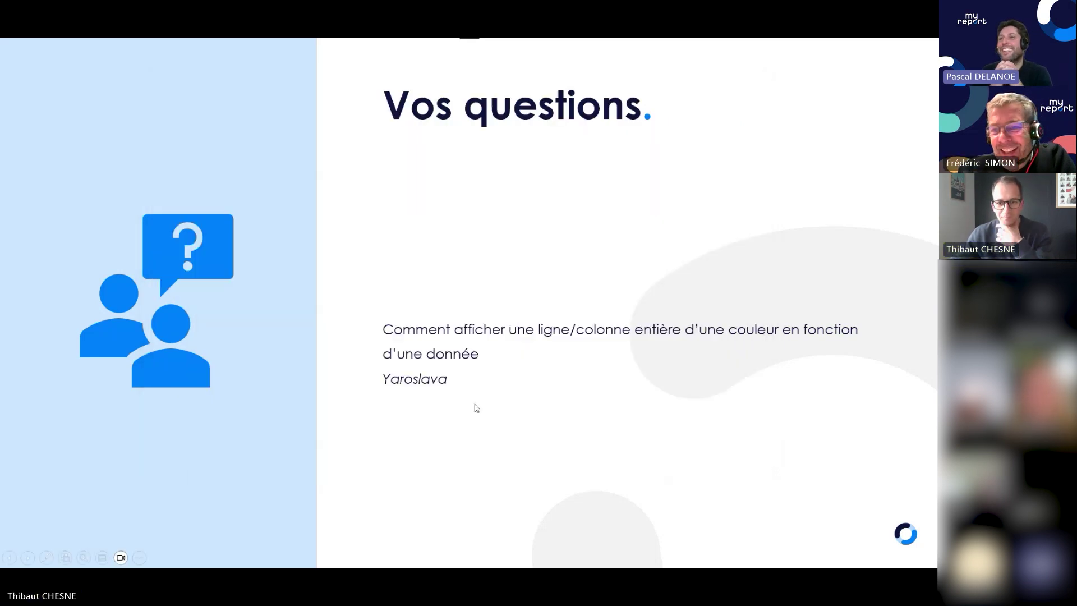
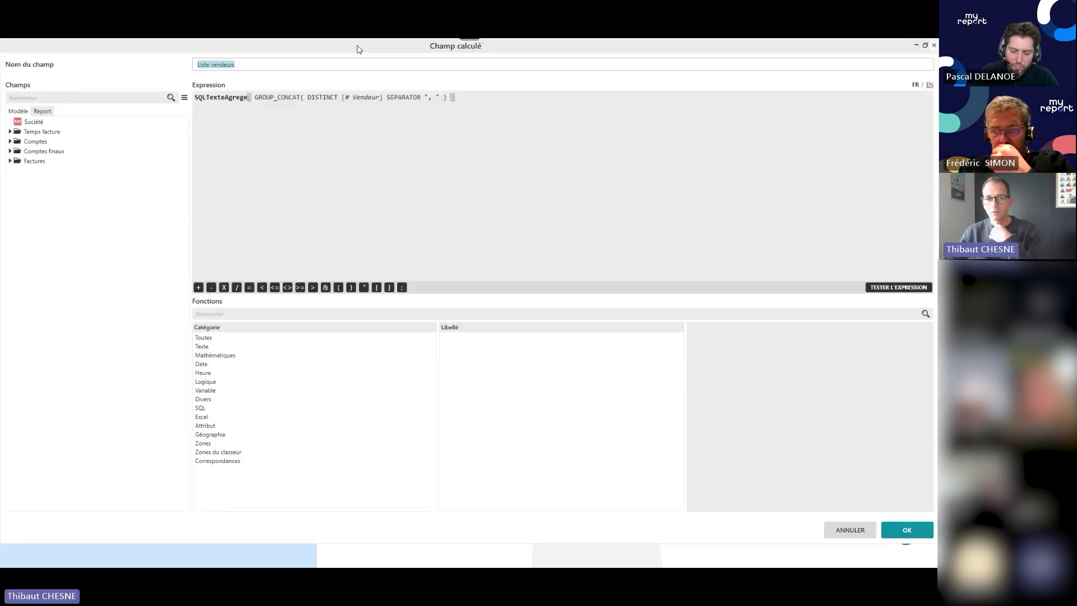
# Examine the SQLTexteAgrege, GROUP_CONCAT and DISTINCT parts of the Liste vendeurs calculated field's expression, and leave it unchanged.
pyautogui.doubleClick(359, 49)
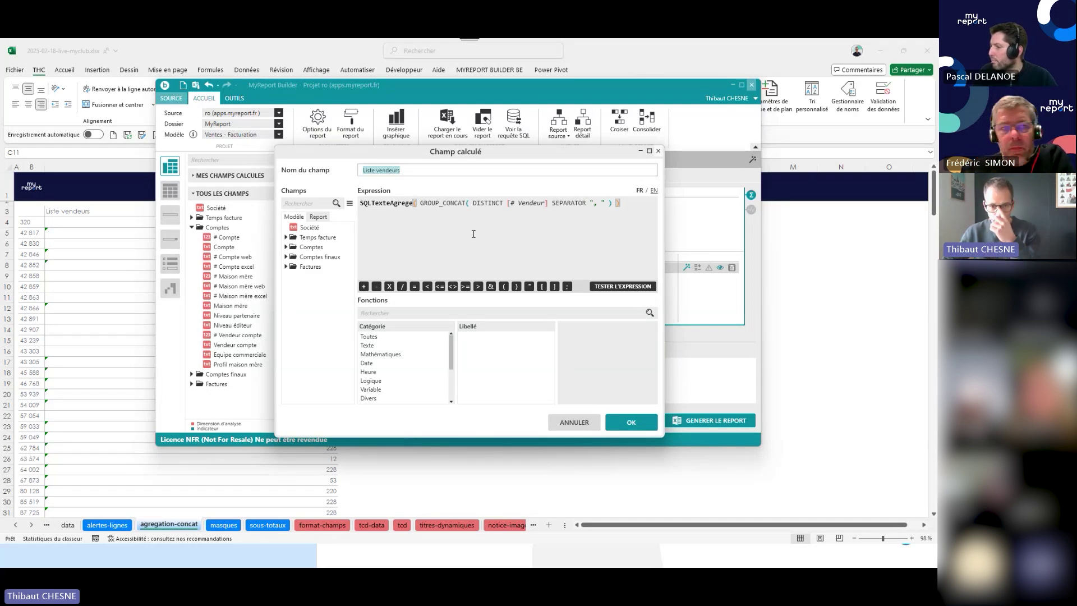
pyautogui.doubleClick(389, 207)
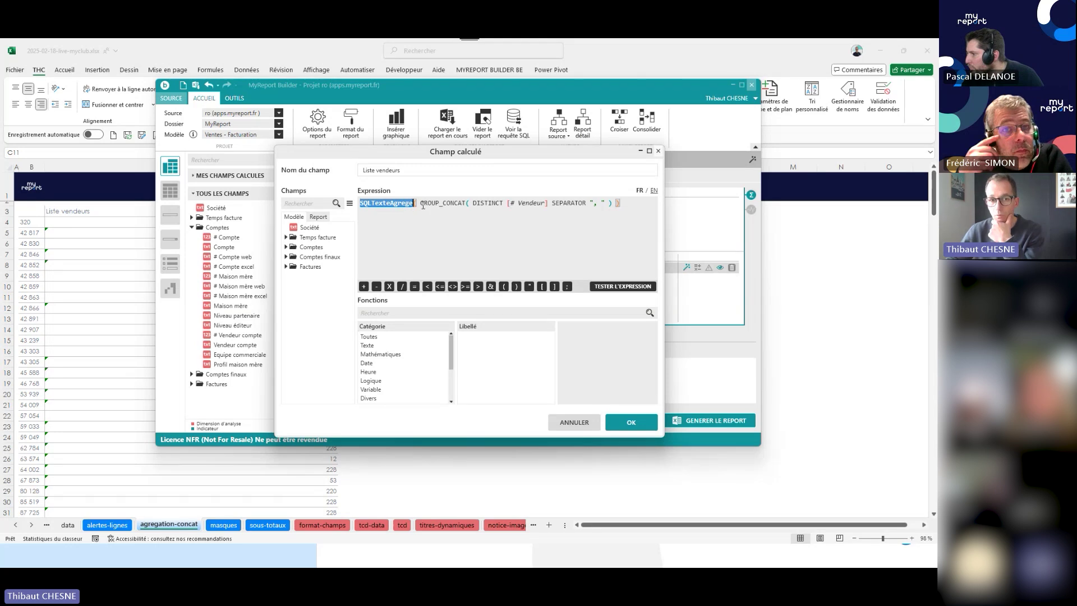
pyautogui.moveTo(421, 206); pyautogui.dragTo(469, 206)
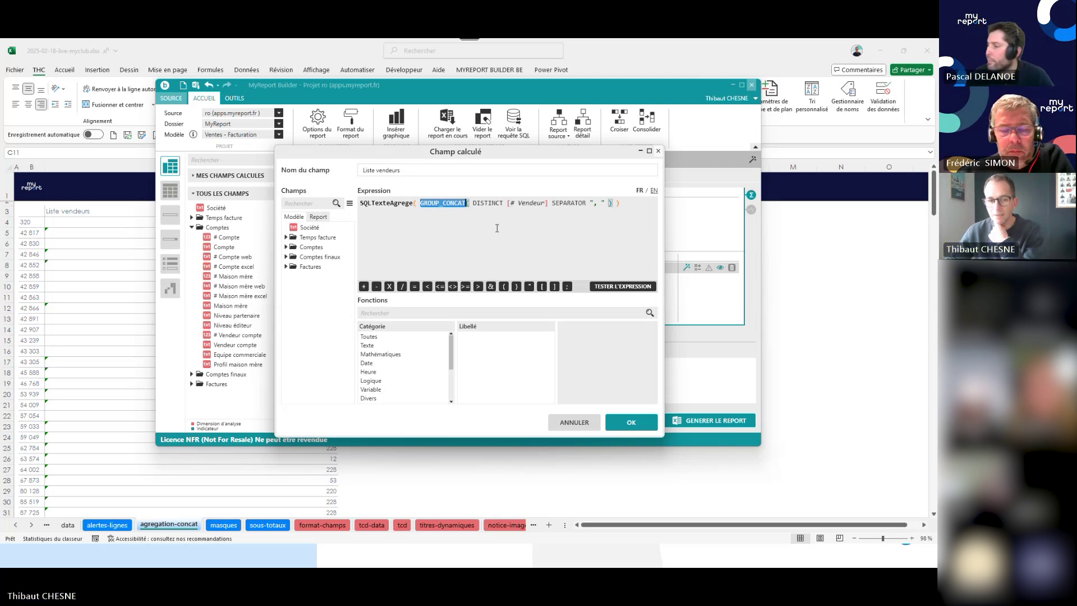
pyautogui.doubleClick(481, 205)
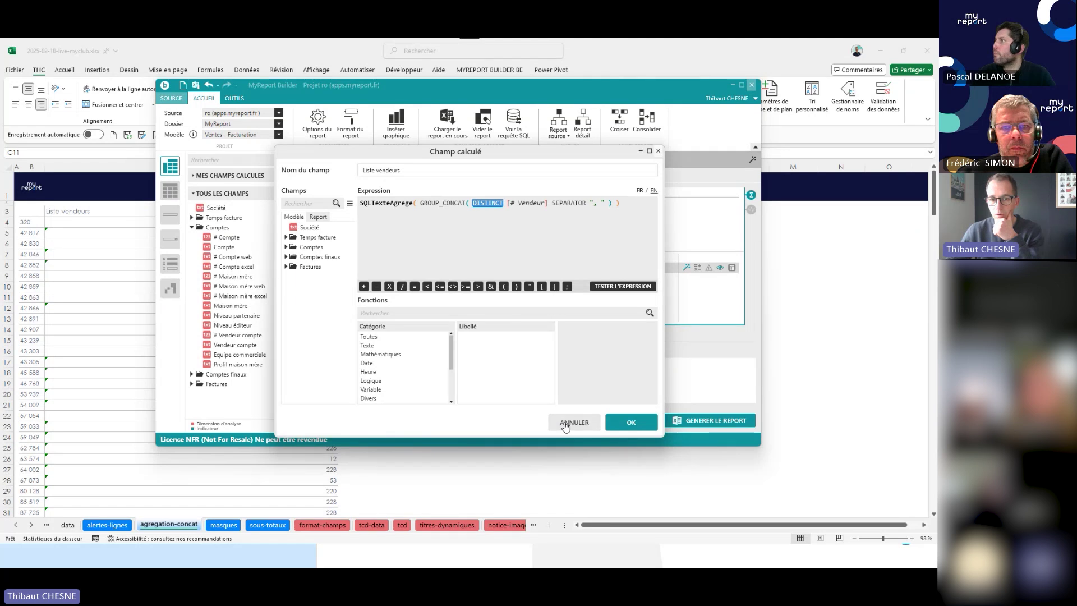
pyautogui.press('Escape')
# Check the comma-separated seller list in cell C4 of the agregation-concat sheet and return to the presentation.
pyautogui.click(89, 306)
pyautogui.click(314, 222)
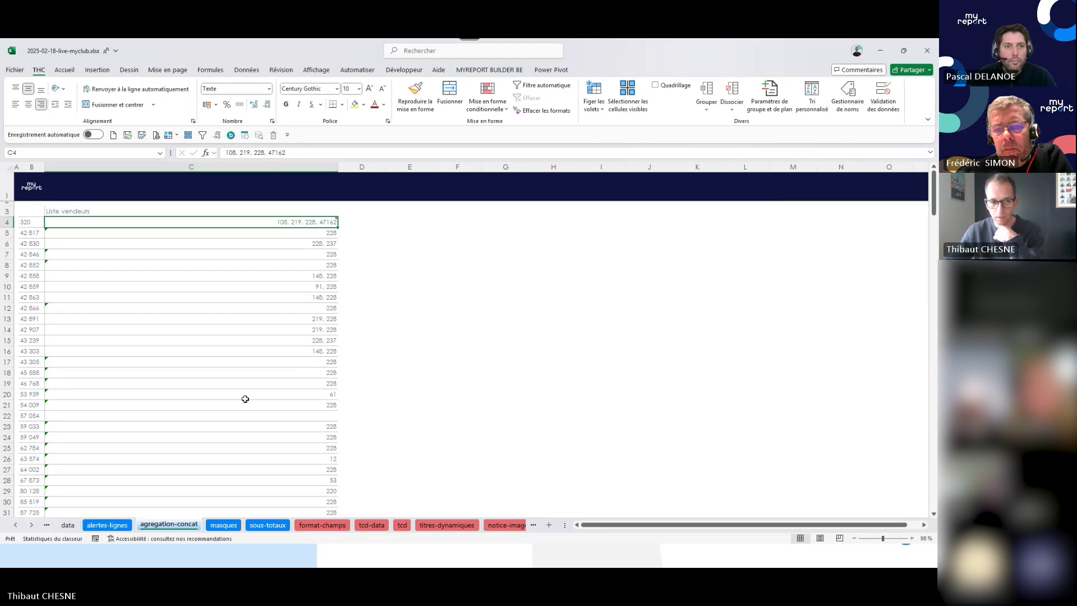
pyautogui.click(353, 553)
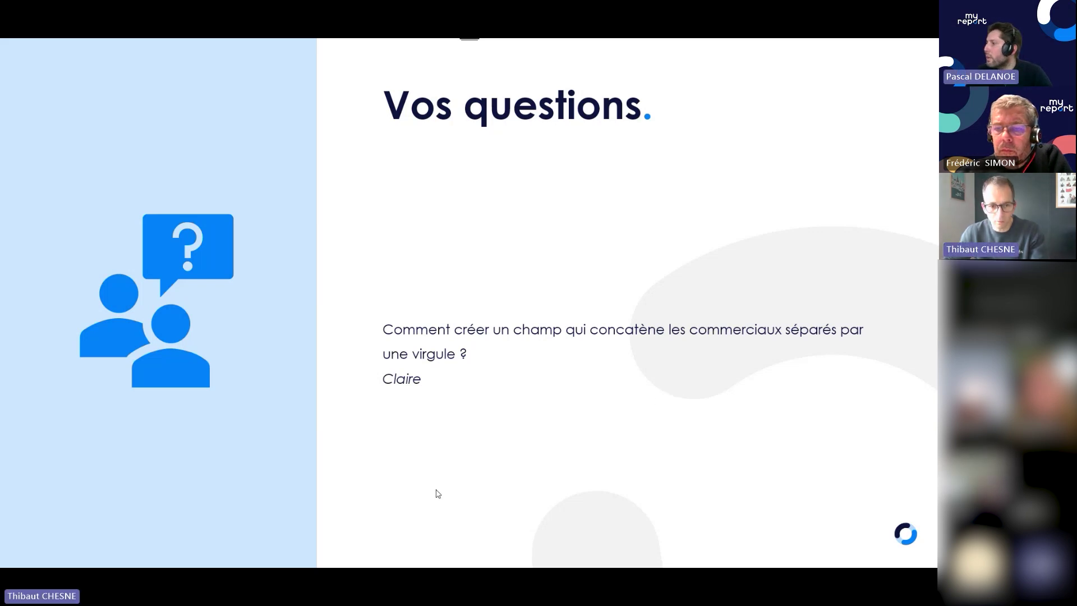
# Select the report on Excel's alertes-lignes sheet and load it as the current report in MyReport Builder.
pyautogui.click(362, 558)
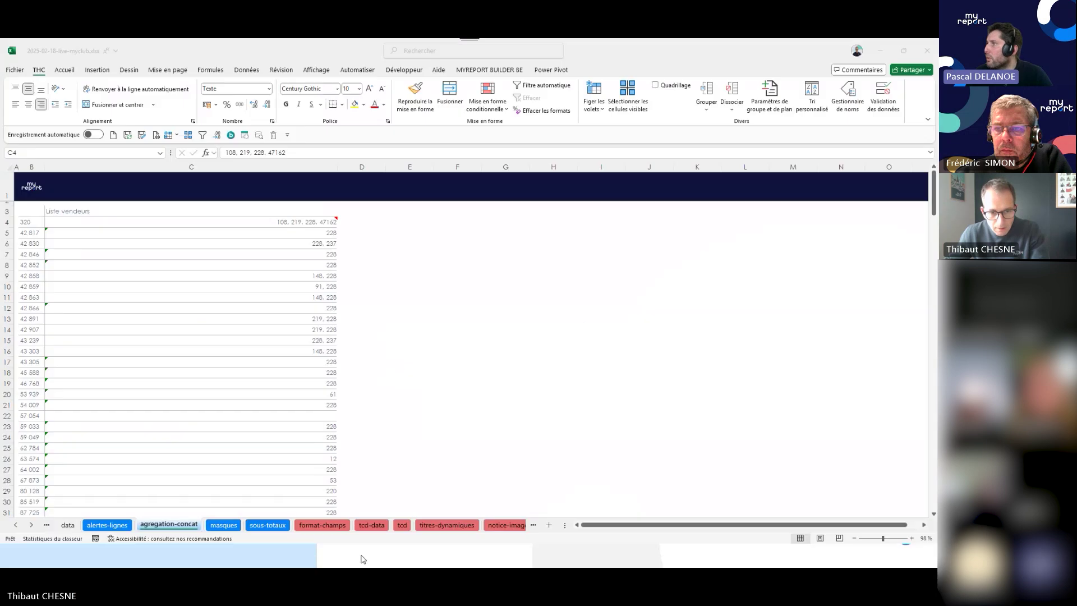
pyautogui.click(107, 524)
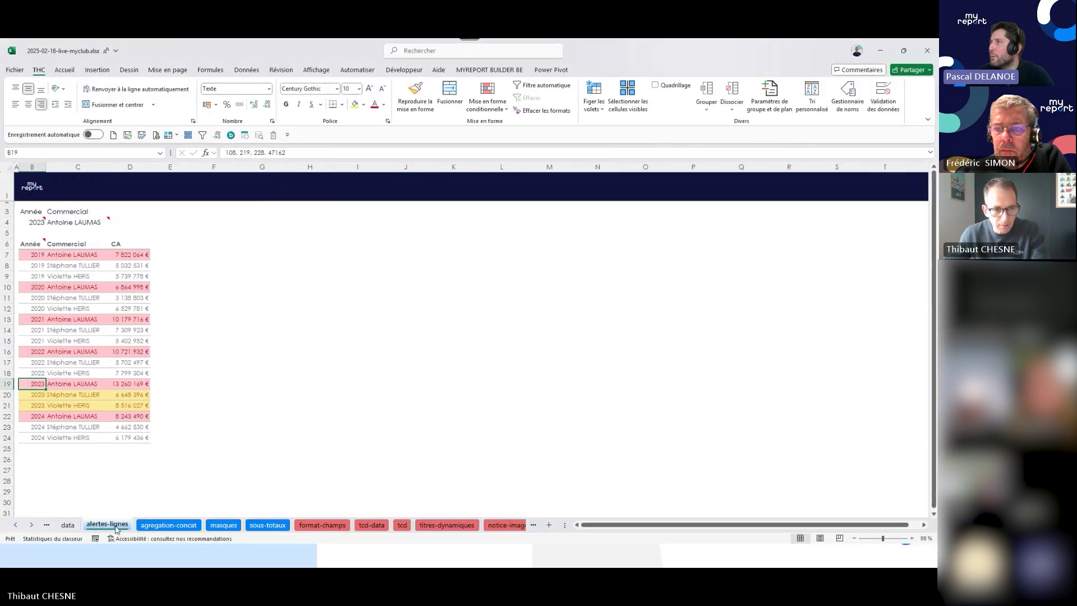
pyautogui.click(82, 337)
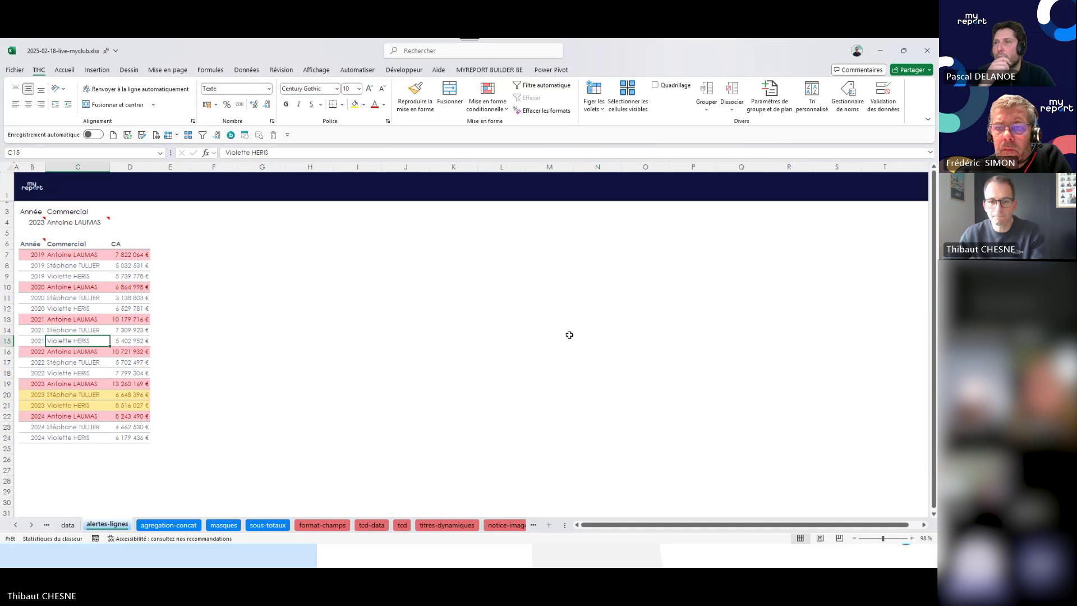
pyautogui.hotkey('alt', 'Tab')
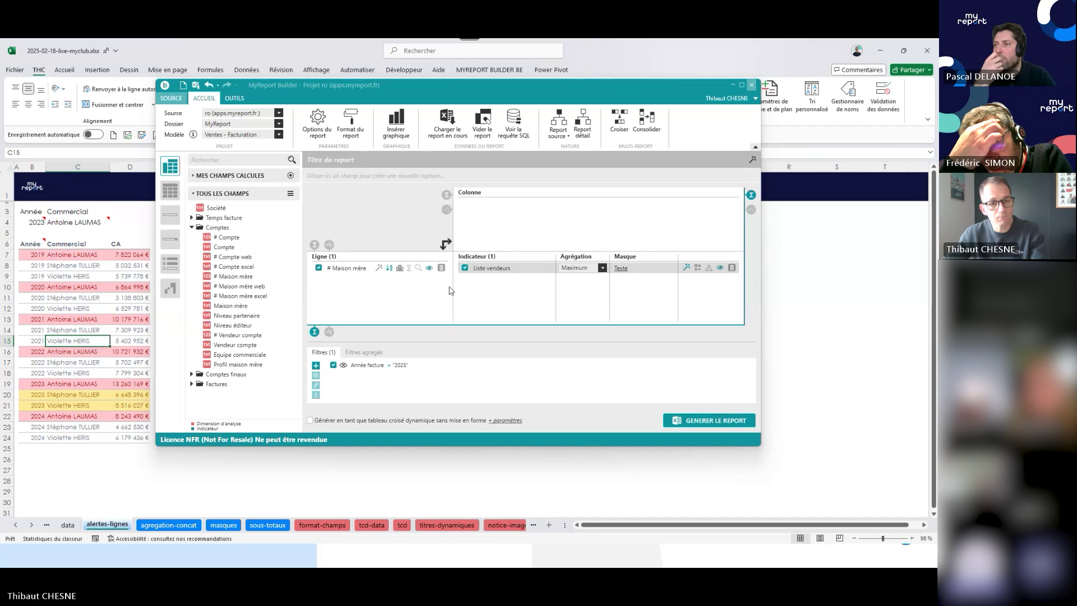
pyautogui.click(441, 130)
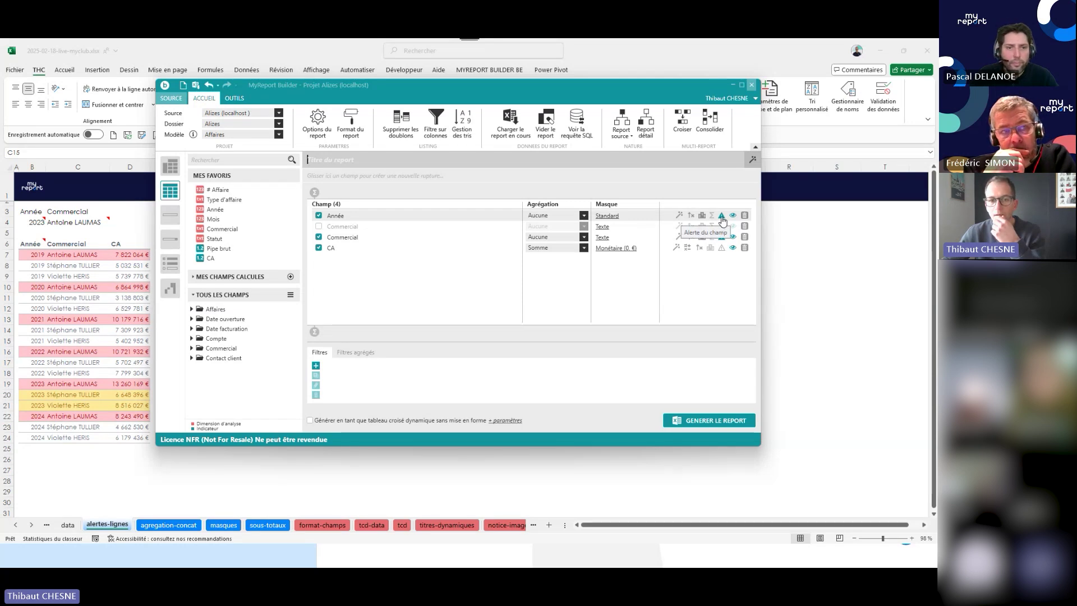
# Return to Excel and examine how the alert colours the Année, Commercial and CA cells of the report's first row.
pyautogui.click(119, 271)
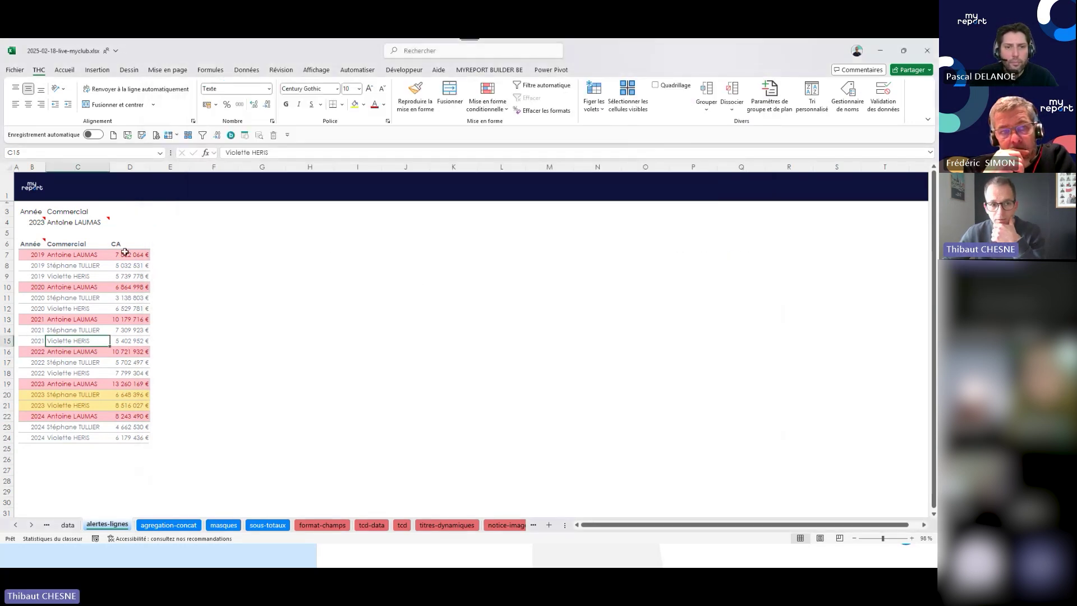
pyautogui.click(125, 253)
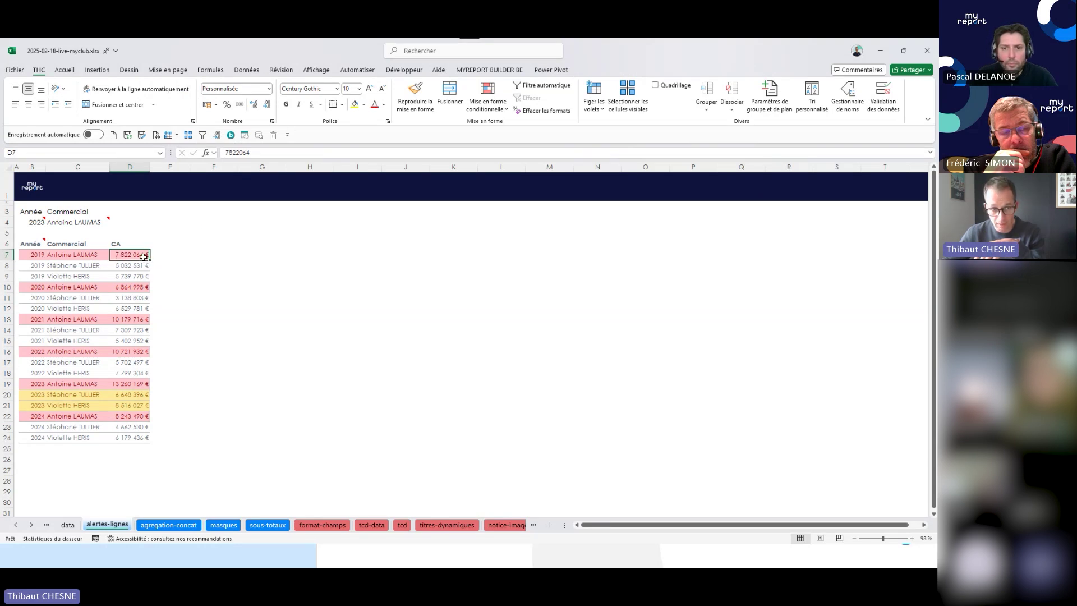
pyautogui.click(69, 255)
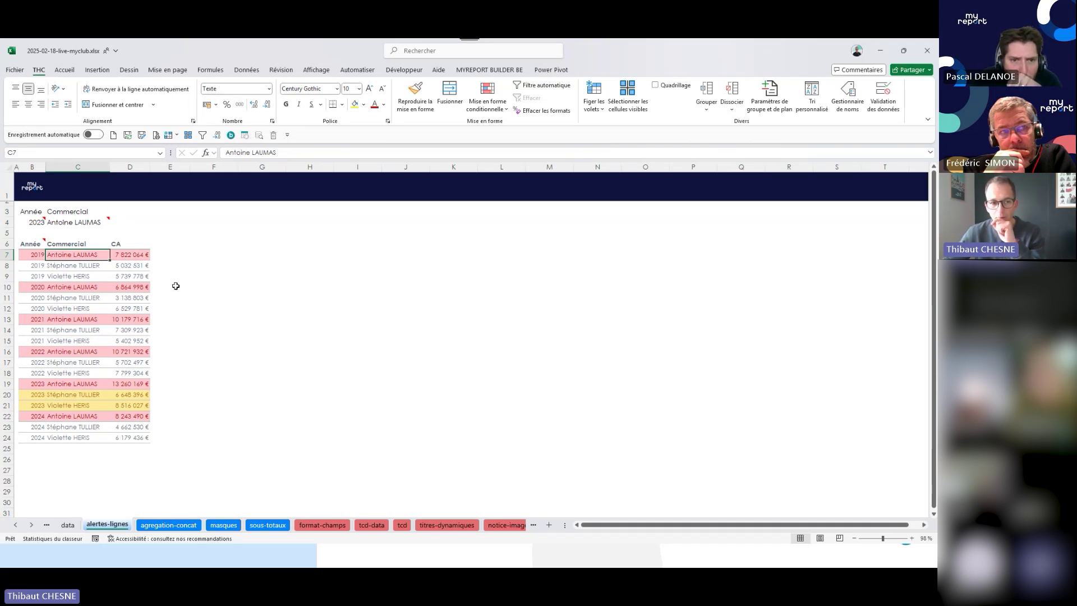
pyautogui.moveTo(37, 255); pyautogui.dragTo(135, 253)
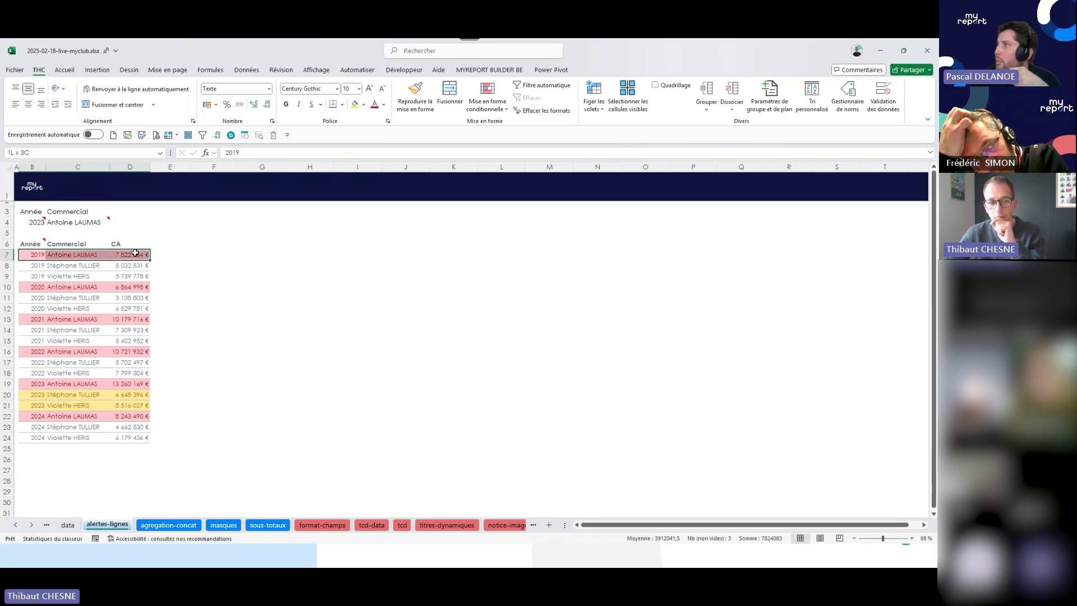
pyautogui.click(131, 254)
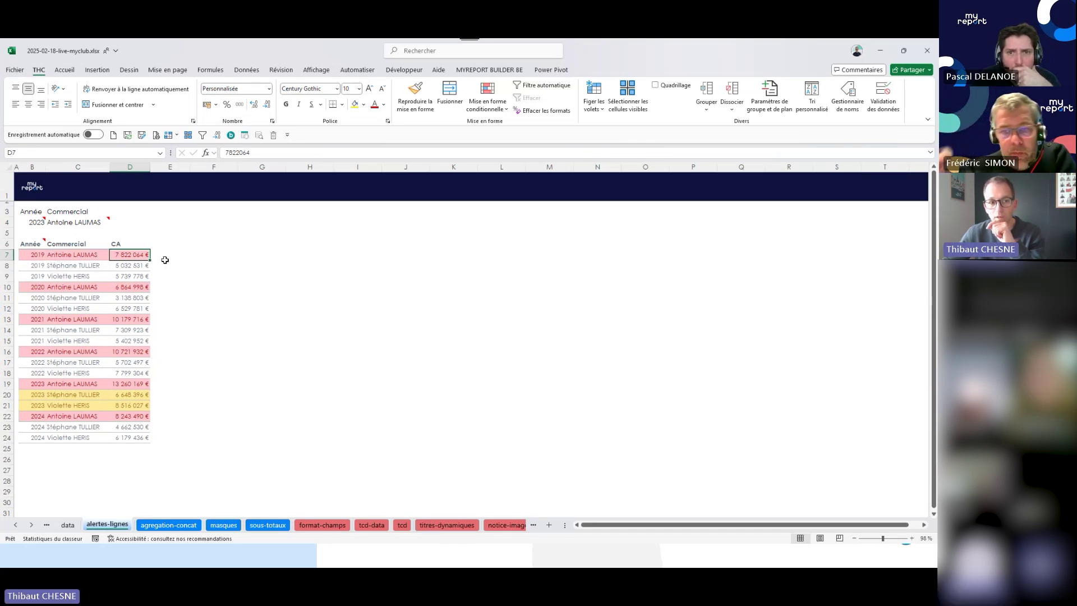
pyautogui.click(77, 255)
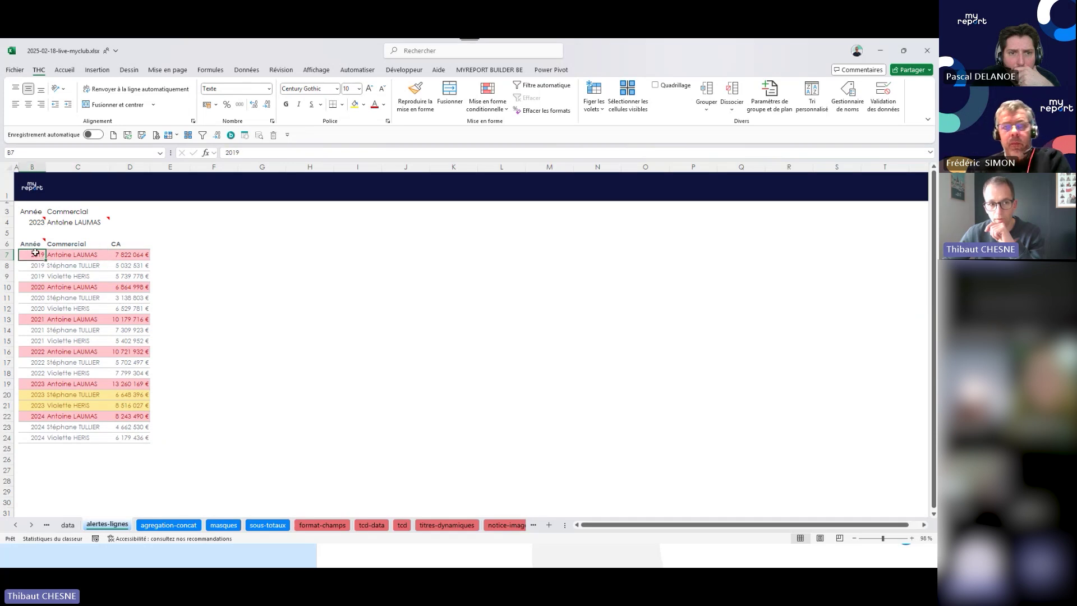
pyautogui.moveTo(35, 255); pyautogui.dragTo(140, 255)
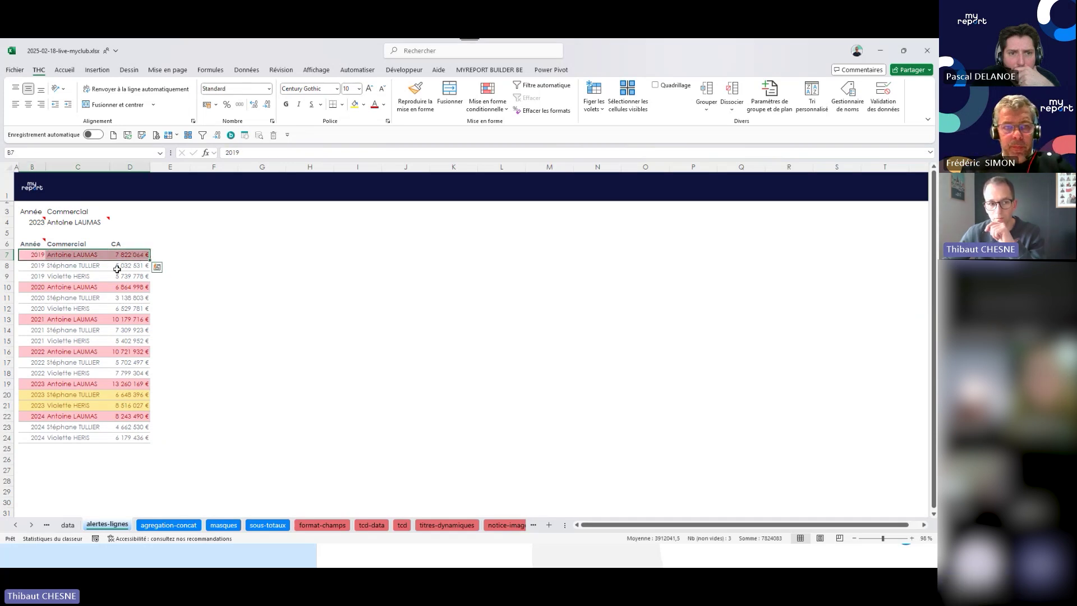
pyautogui.click(117, 266)
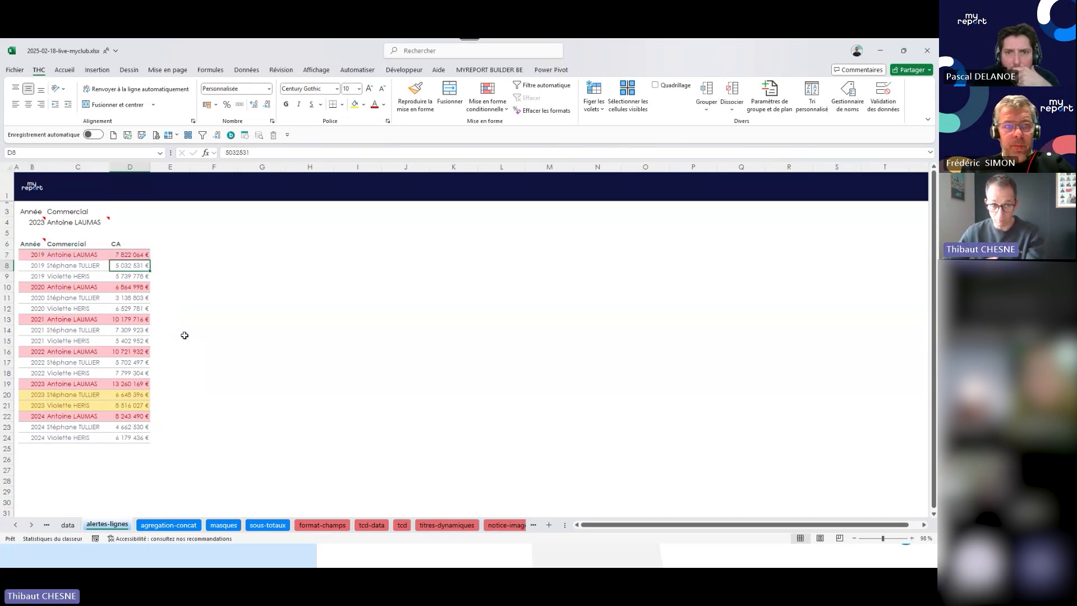
# Examine the formula-based rule type for a new conditional formatting rule on CA cell D7, without creating the rule.
pyautogui.click(133, 254)
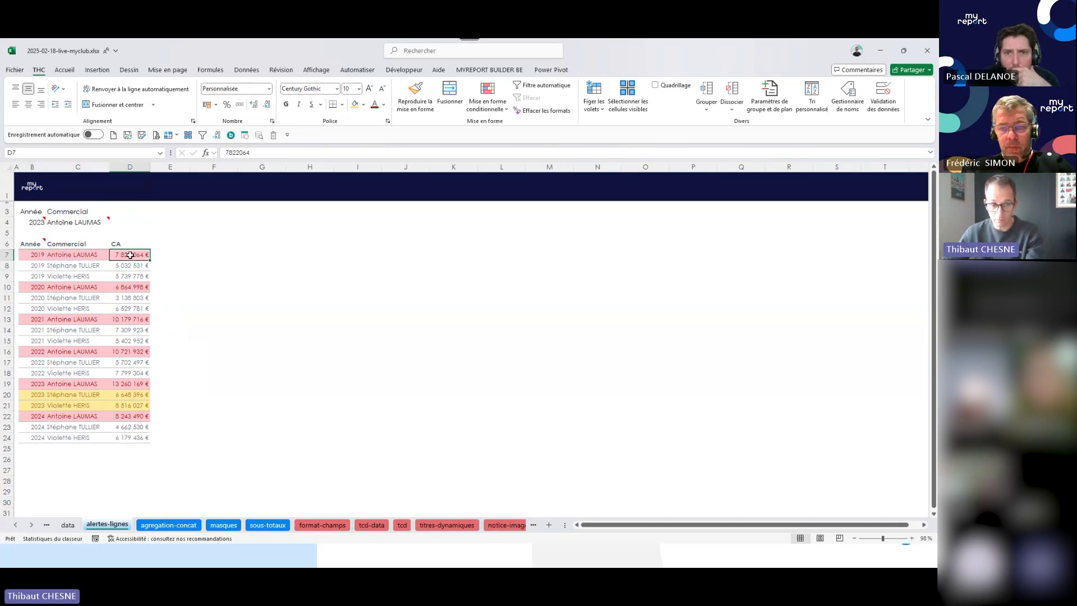
pyautogui.click(482, 110)
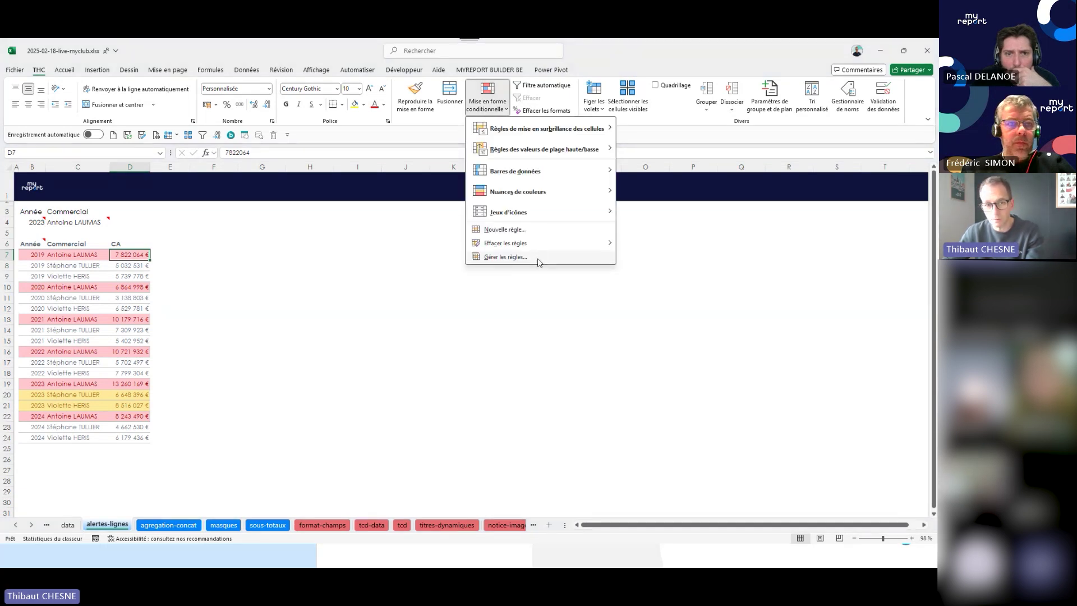
pyautogui.click(532, 230)
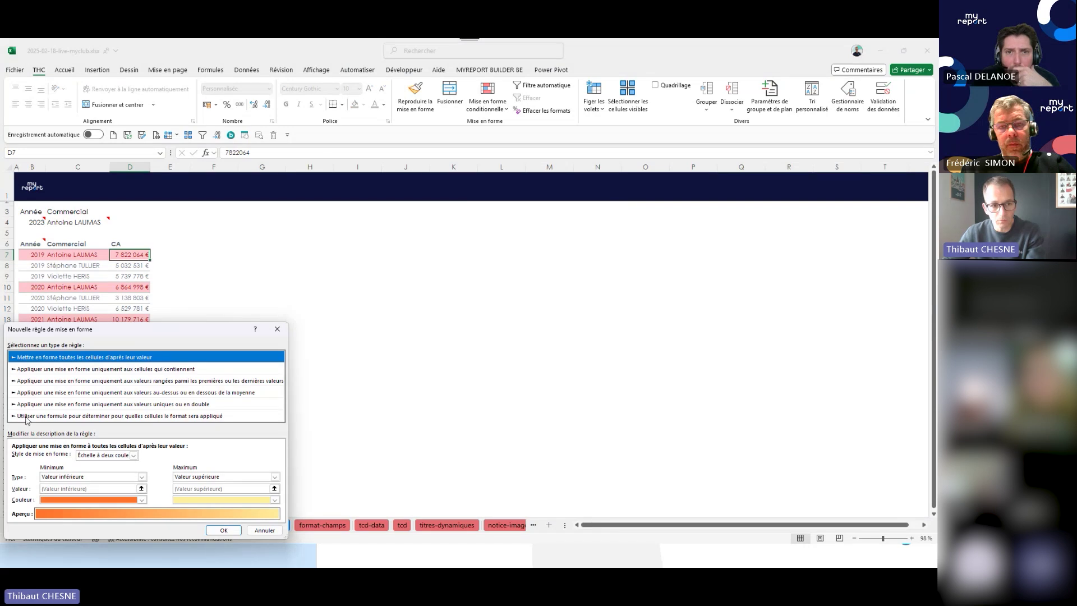
pyautogui.click(34, 415)
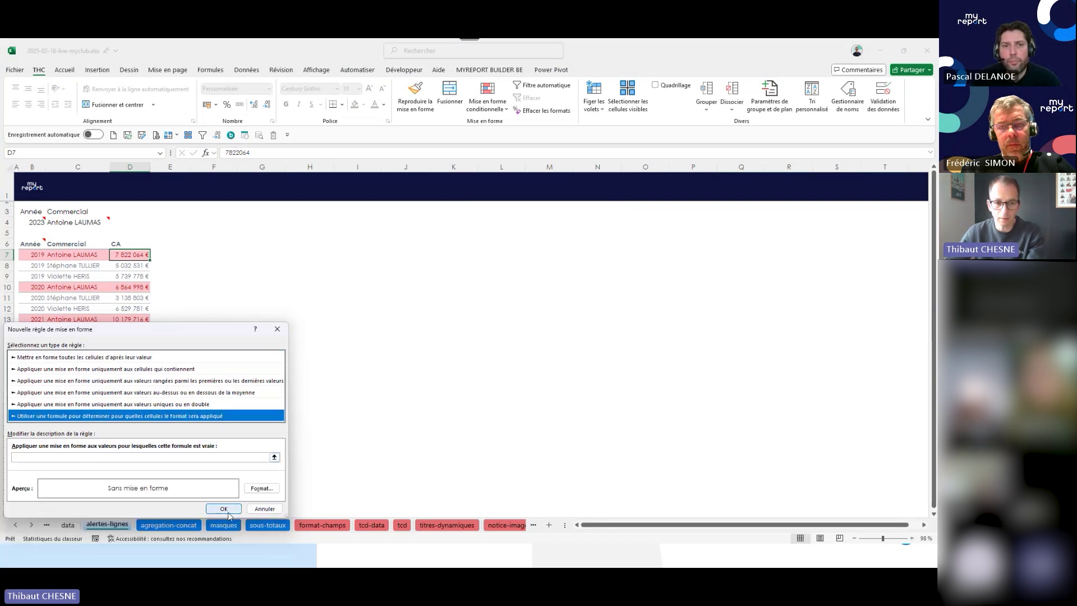
pyautogui.click(271, 513)
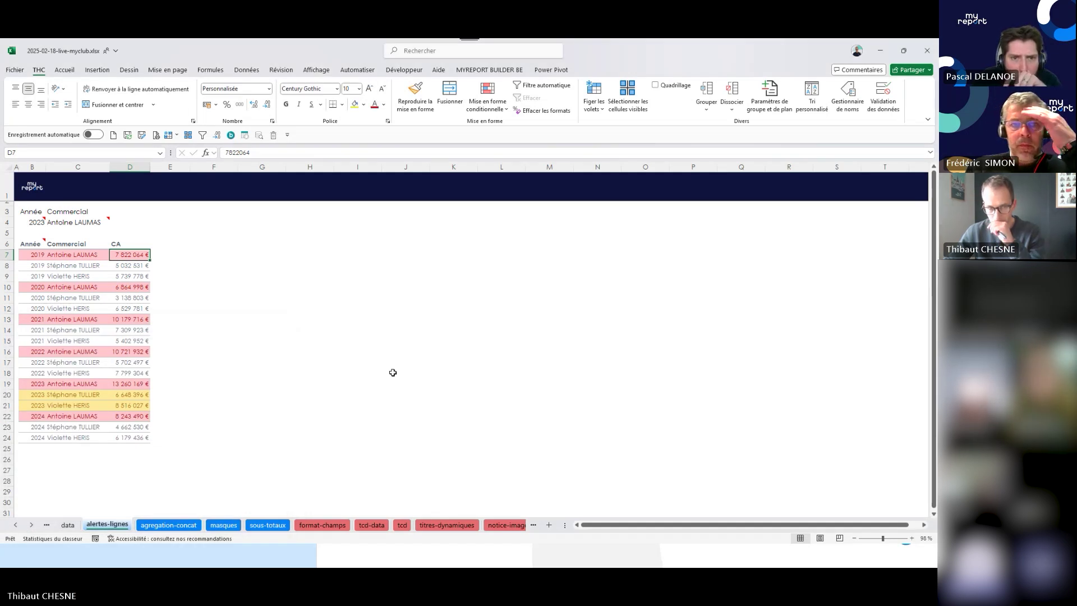
# Switch to MyReport Builder and set the threshold of the Année field's "Egal à" alert to 2021.
pyautogui.moveTo(476, 563)
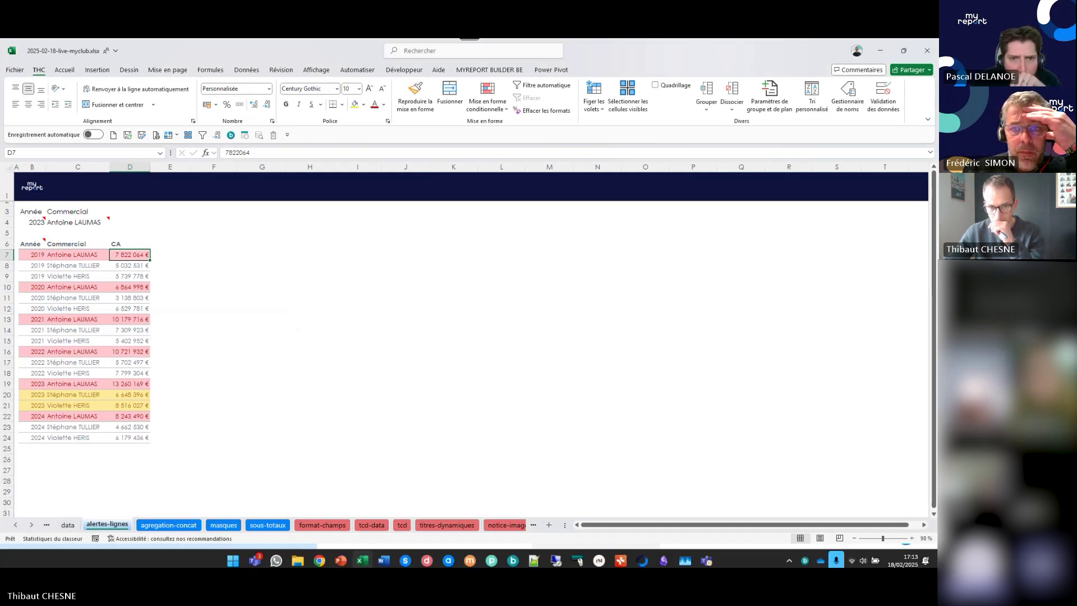
pyautogui.moveTo(361, 559)
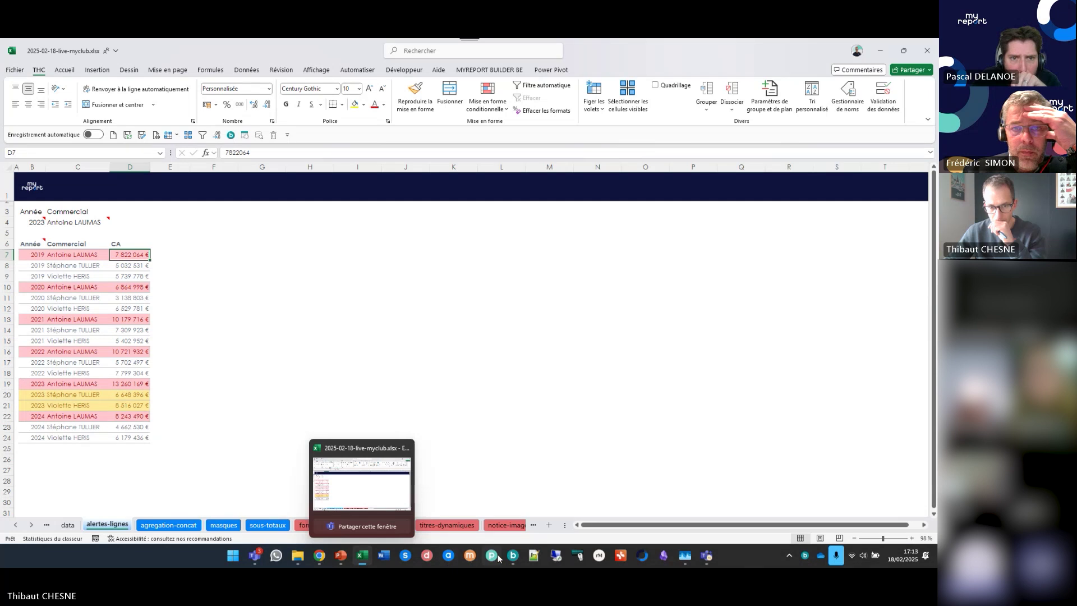
pyautogui.click(527, 507)
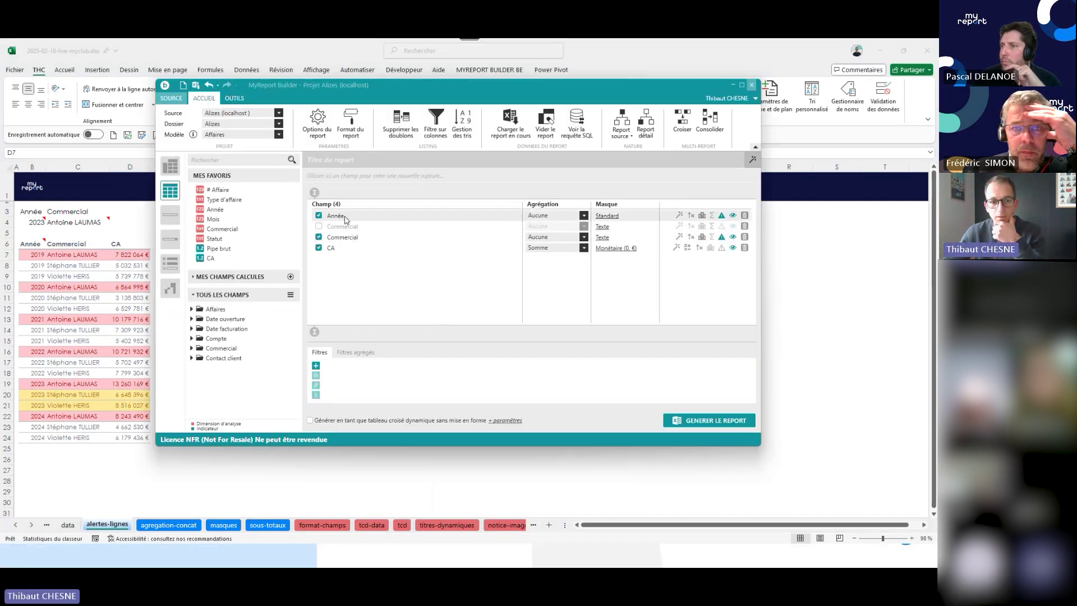
pyautogui.click(722, 215)
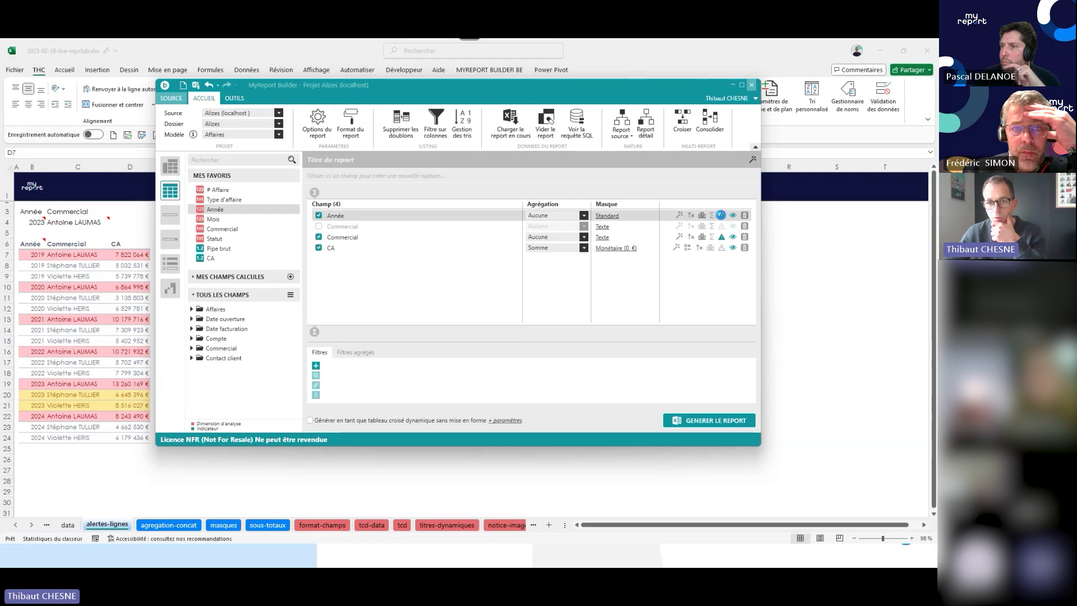
pyautogui.click(386, 208)
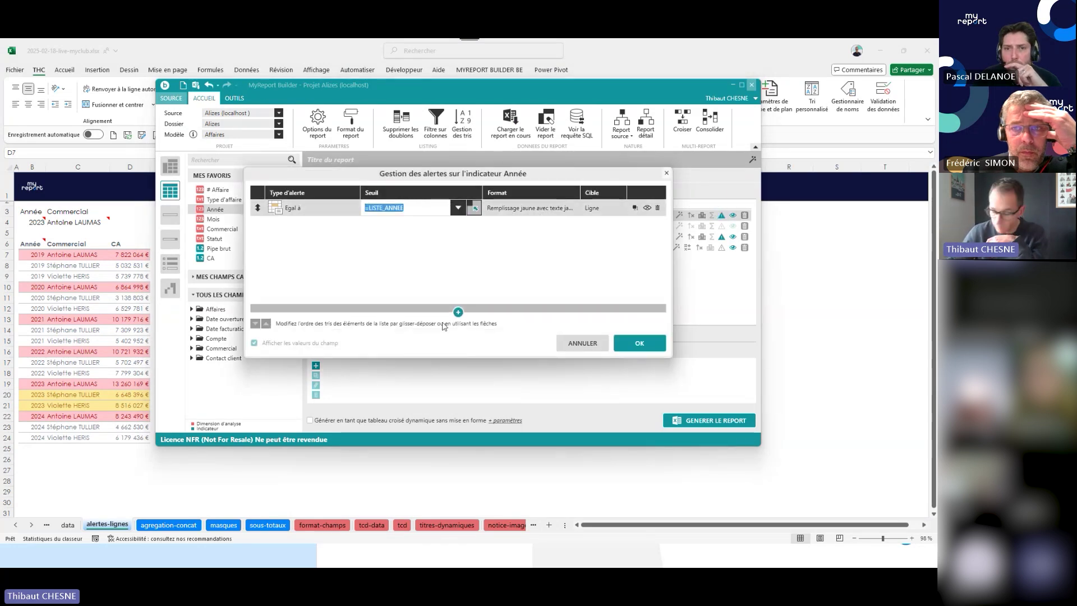
pyautogui.write('2021')
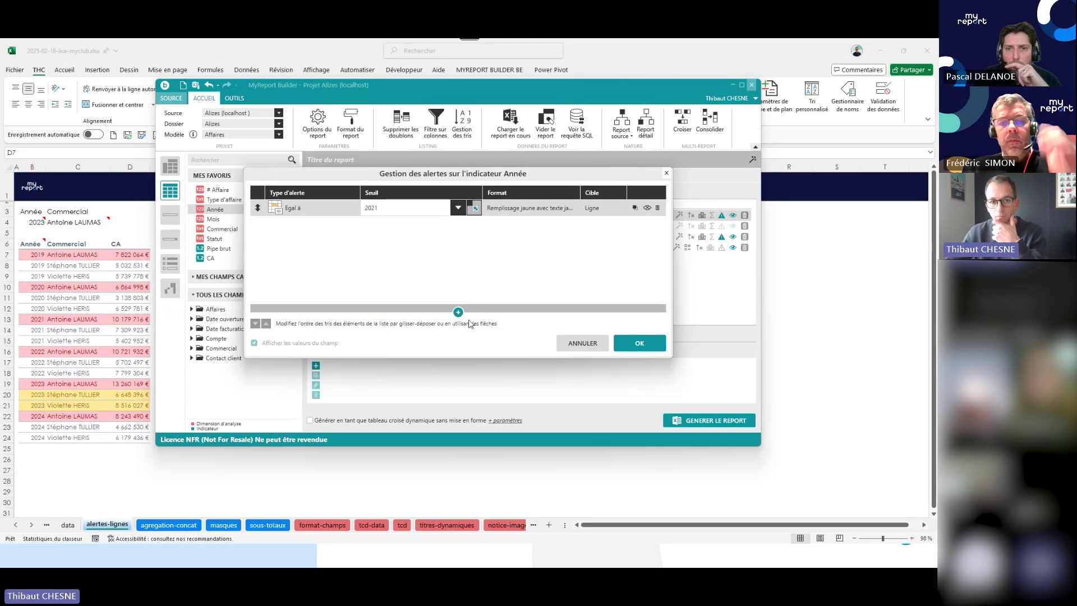
pyautogui.click(470, 278)
pyautogui.click(352, 213)
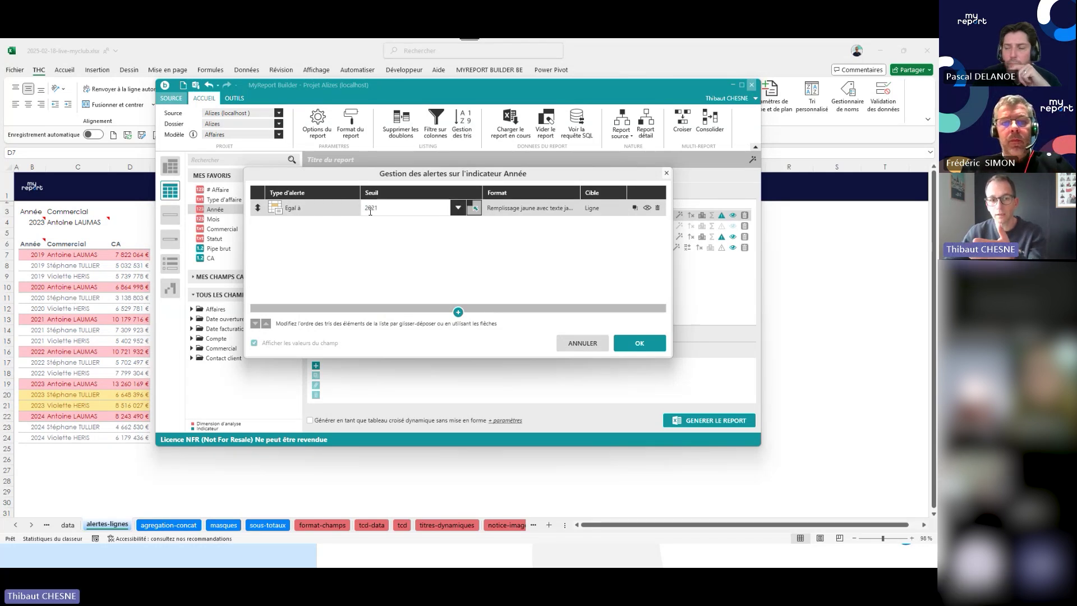
pyautogui.click(570, 213)
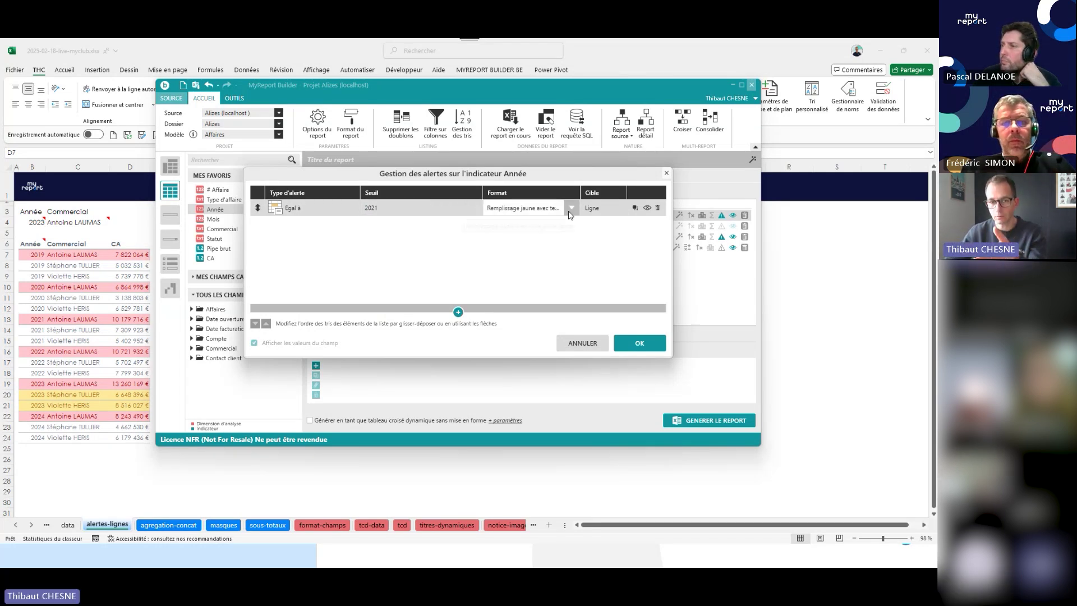
pyautogui.click(399, 216)
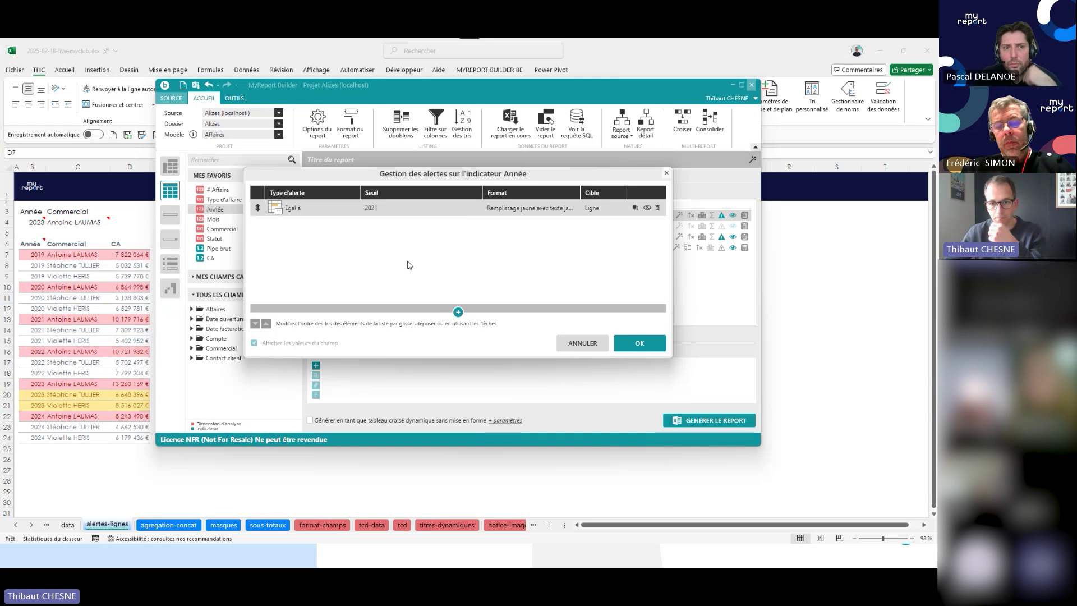
# Add a second Année alert, "Egal à" 2022 with "Remplissage vert avec texte vert foncé", and regenerate the report.
pyautogui.click(458, 313)
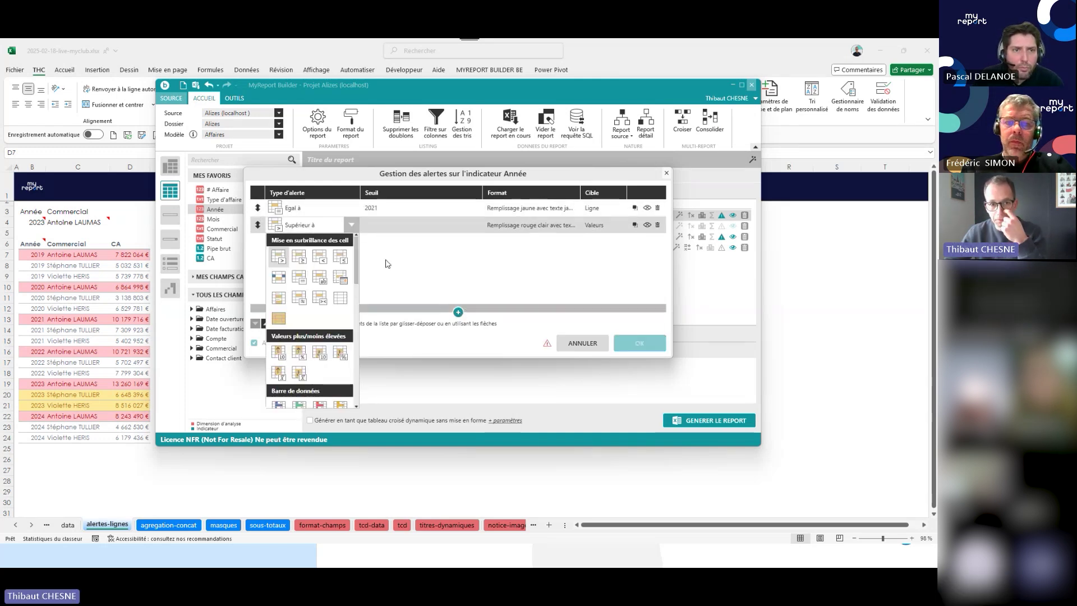
pyautogui.click(299, 277)
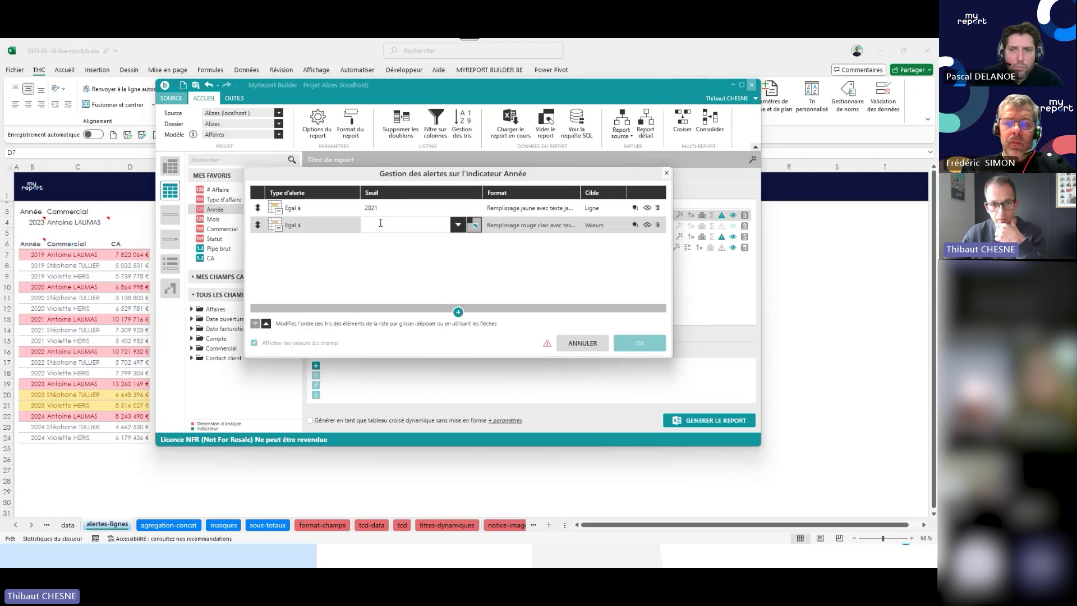
pyautogui.write('2022')
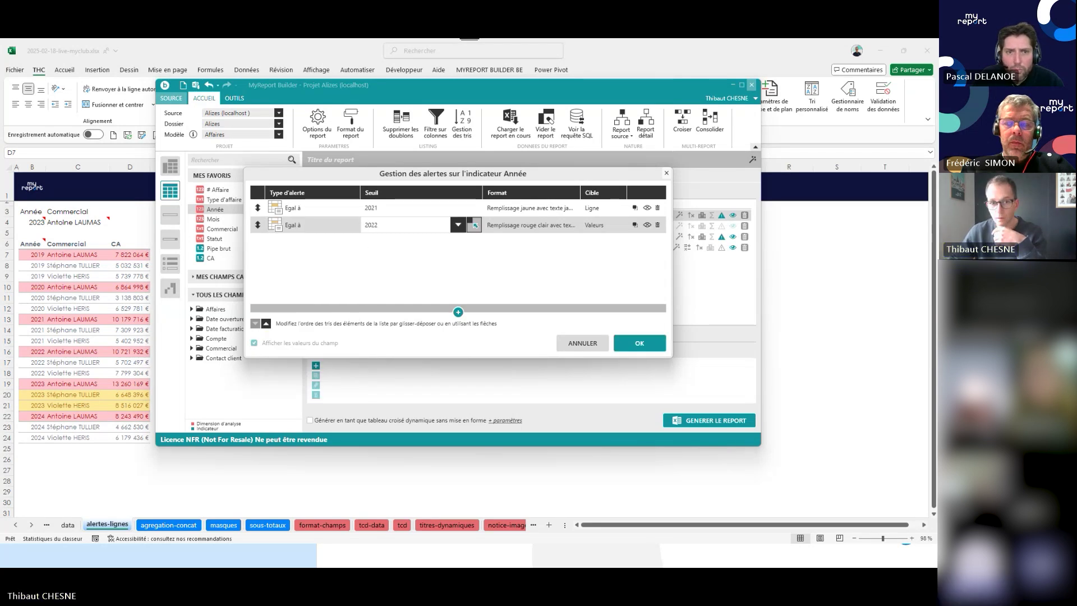
pyautogui.click(506, 231)
pyautogui.click(506, 231)
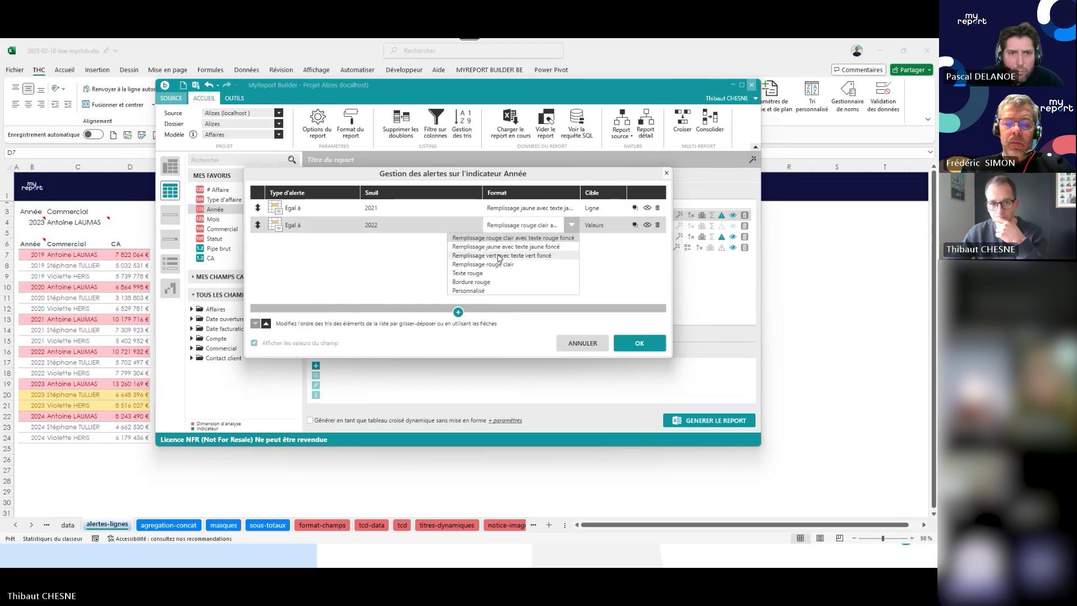
pyautogui.click(502, 261)
pyautogui.click(642, 344)
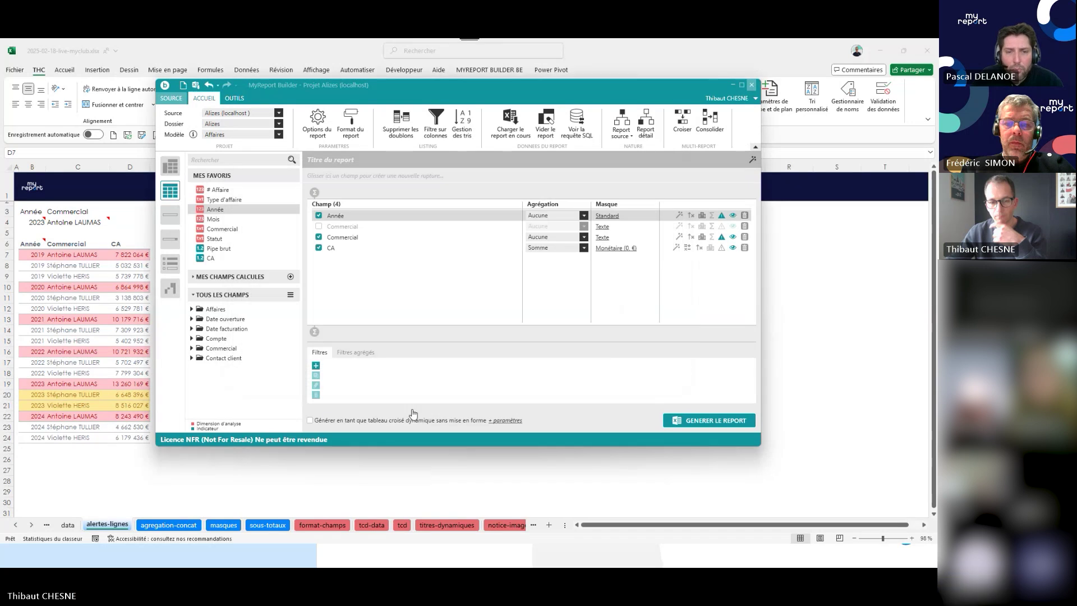
pyautogui.click(708, 420)
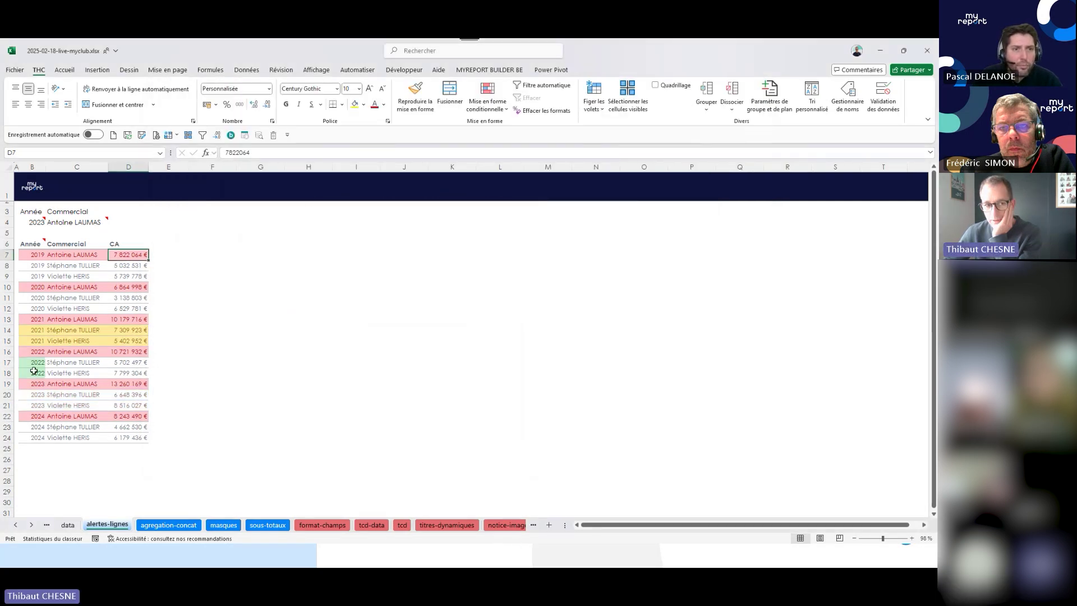
# Return to the presentation to show the Bonnes pratiques slide, and open the masques sheet in Excel.
pyautogui.click(360, 561)
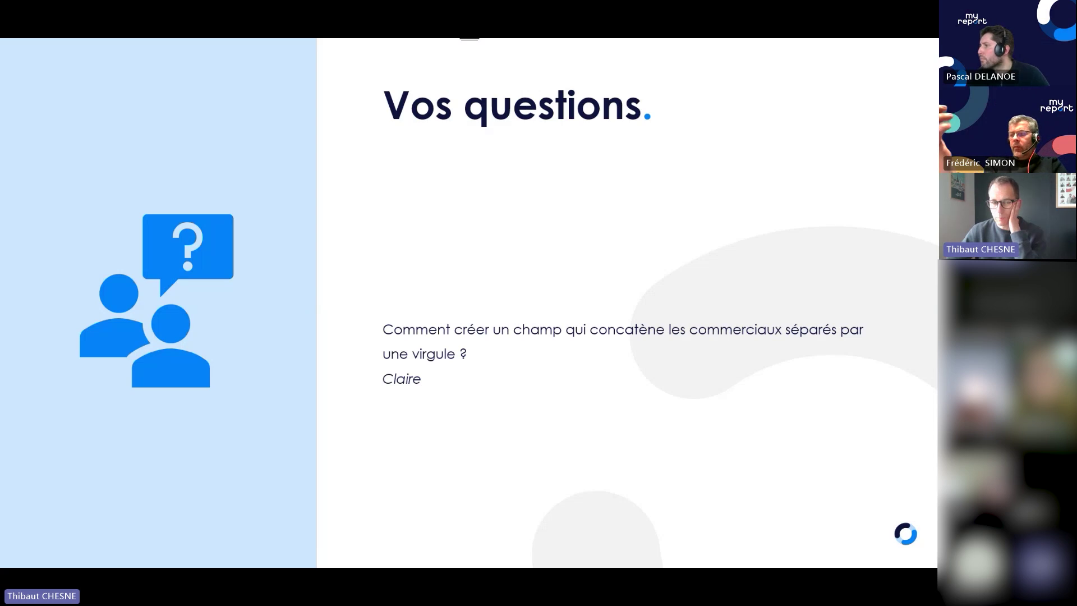
pyautogui.press('Right')
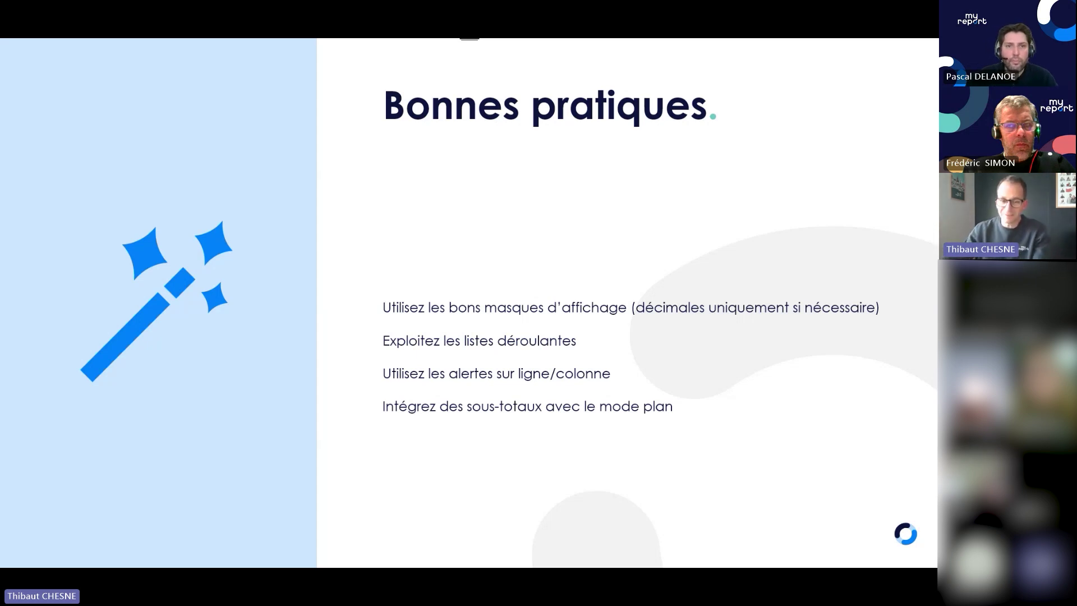
pyautogui.moveTo(409, 566)
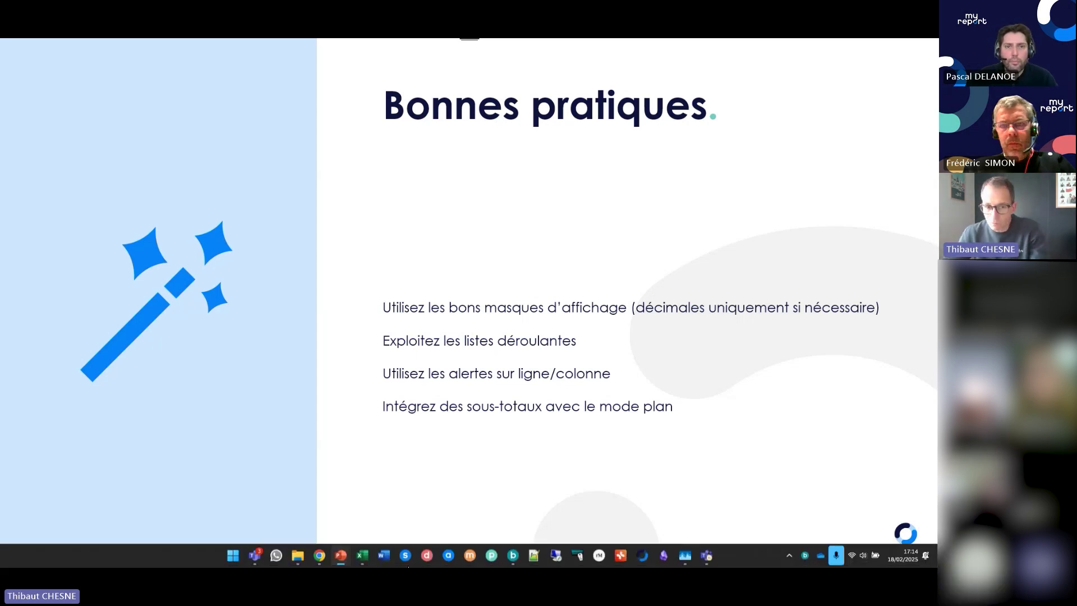
pyautogui.moveTo(368, 559)
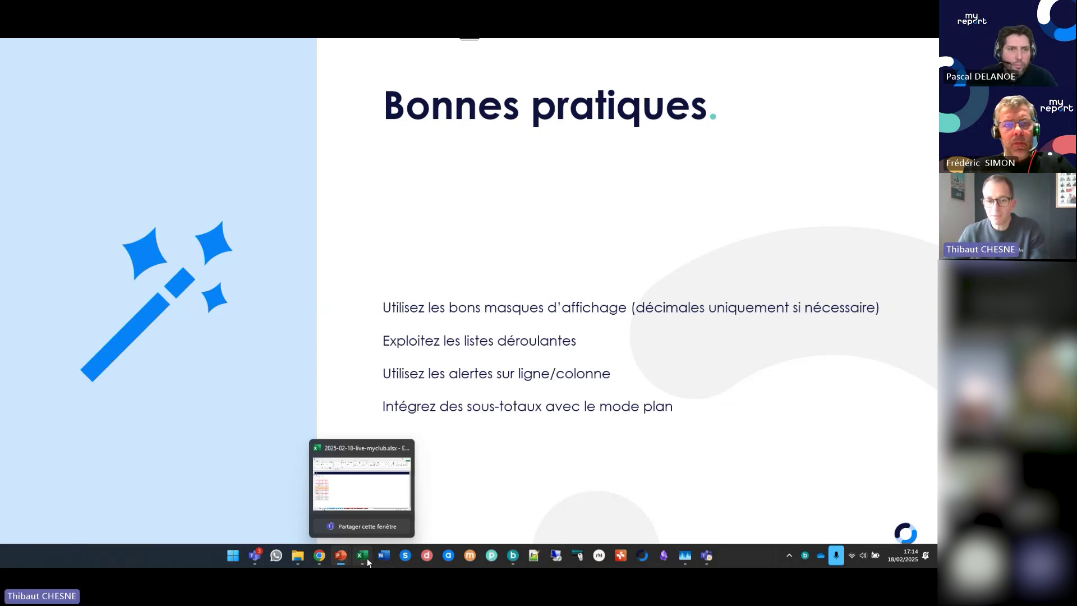
pyautogui.click(367, 557)
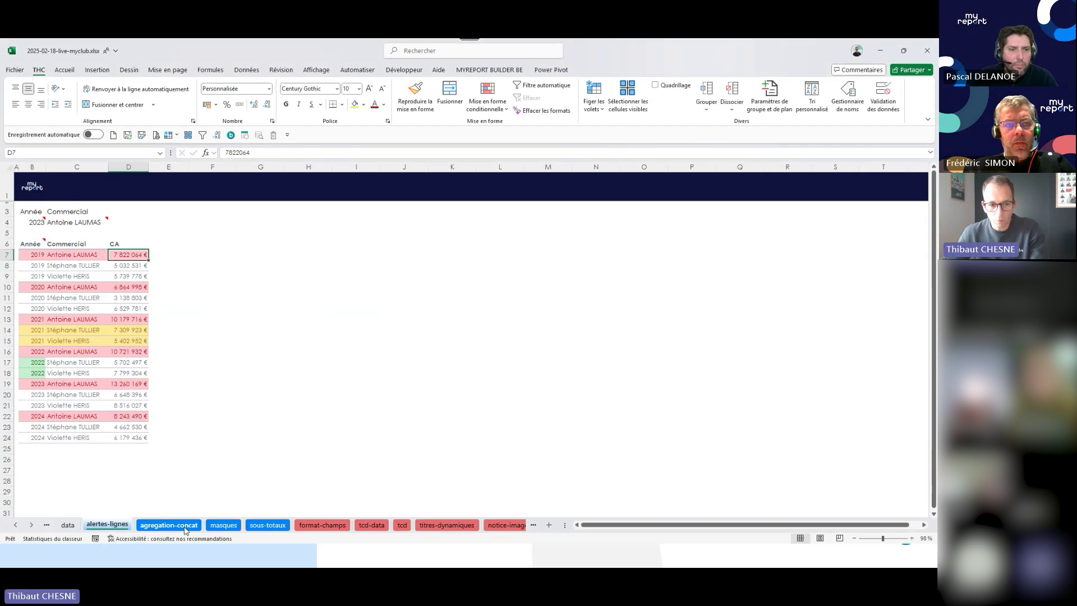
pyautogui.click(222, 526)
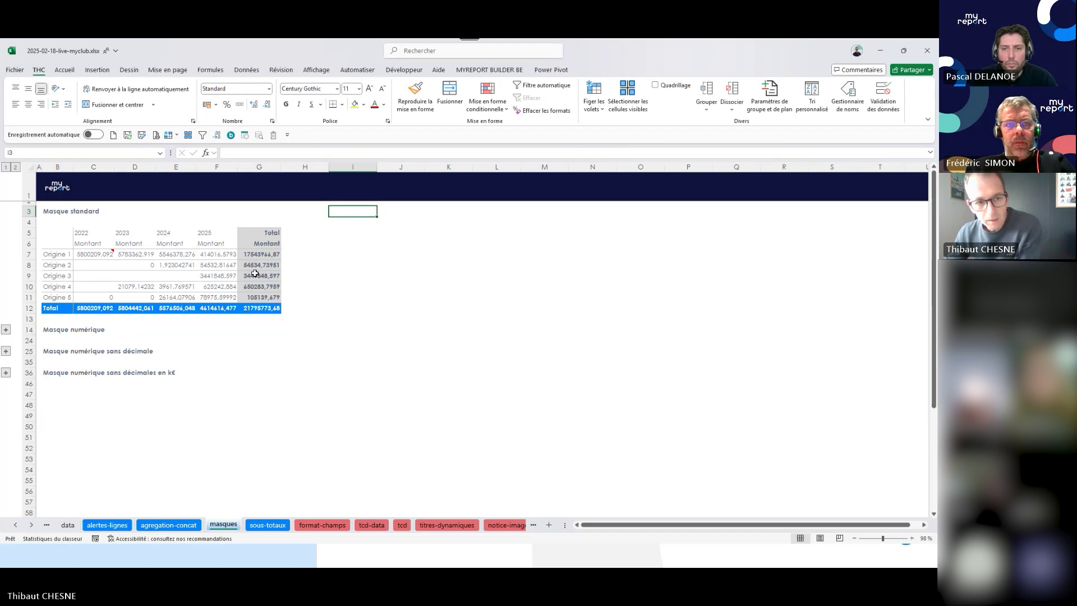
# Select the Masque standard report on the masques sheet and load it as the current report in MyReport Builder.
pyautogui.moveTo(492, 567)
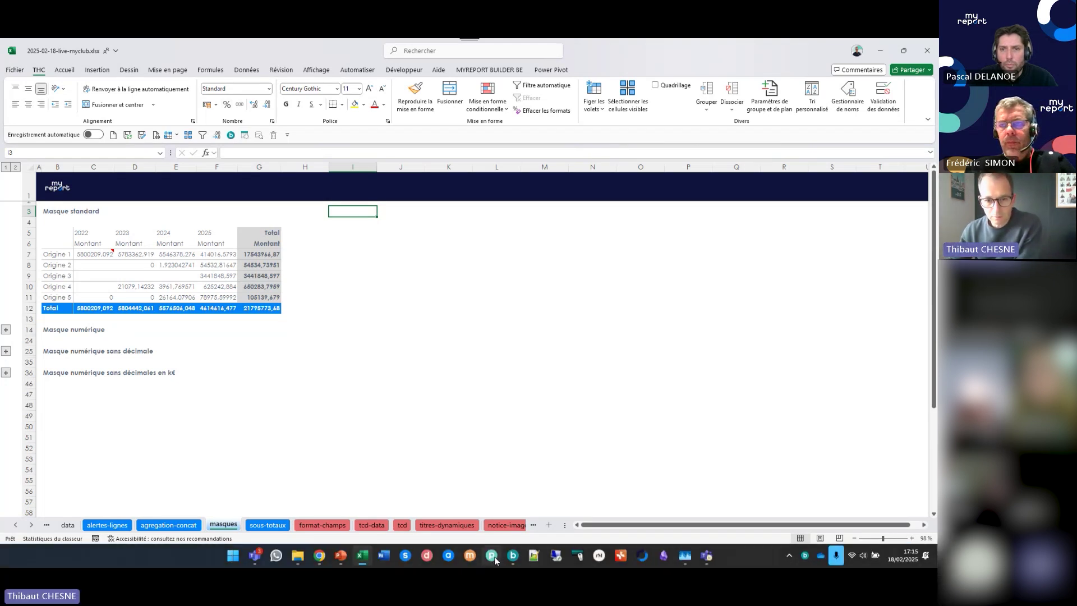
pyautogui.click(516, 558)
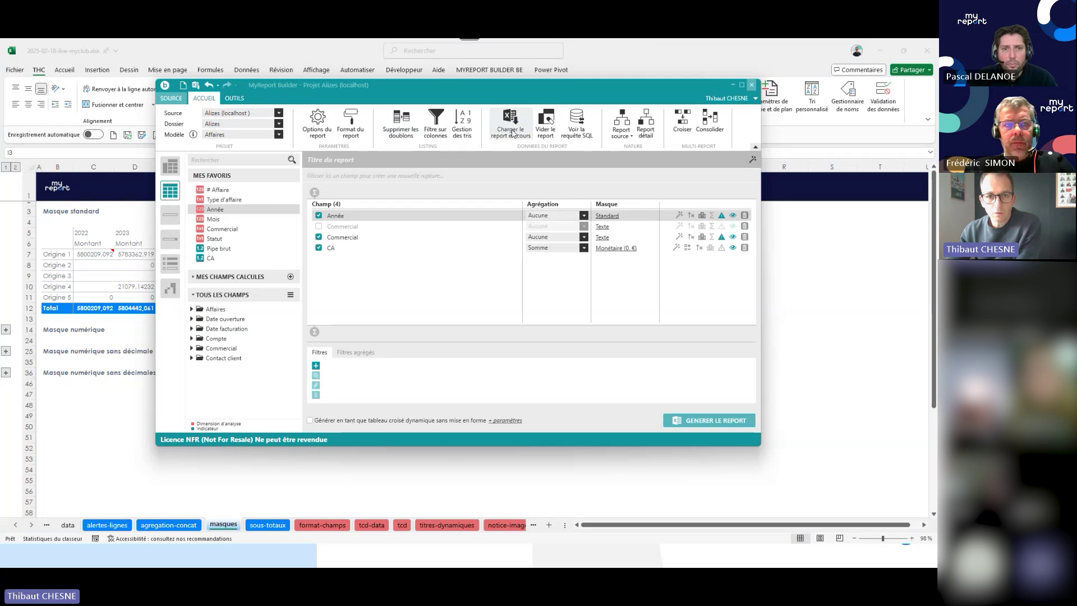
pyautogui.click(102, 273)
pyautogui.click(95, 256)
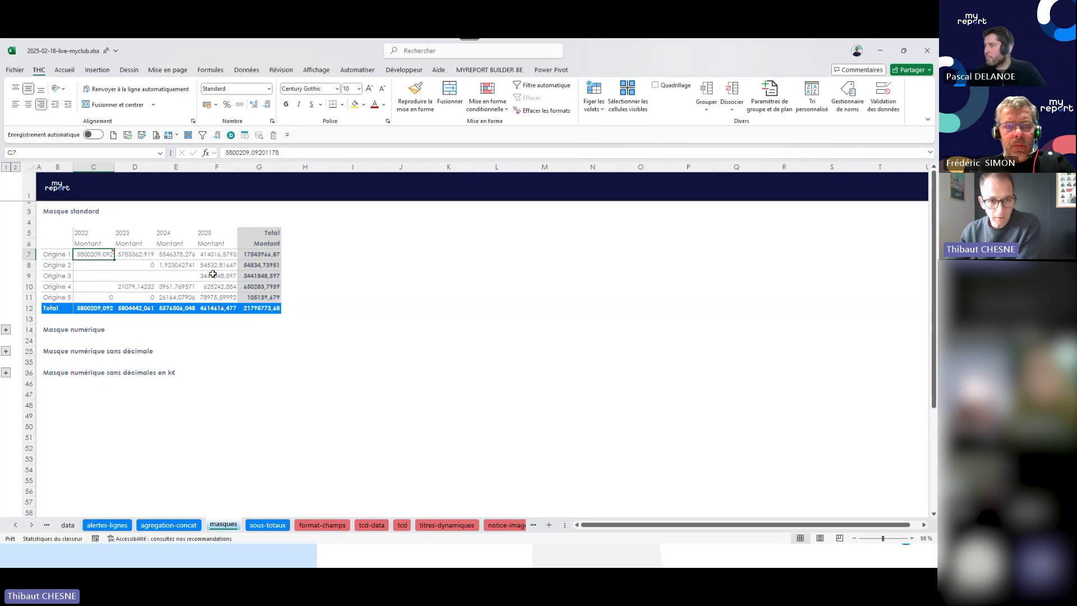
pyautogui.click(177, 286)
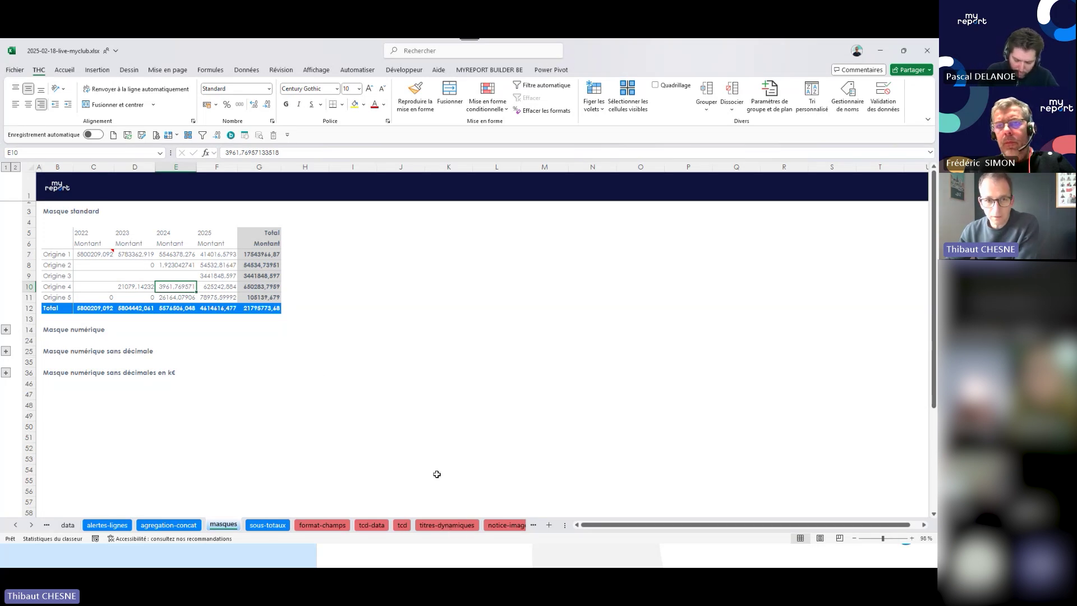
pyautogui.click(231, 135)
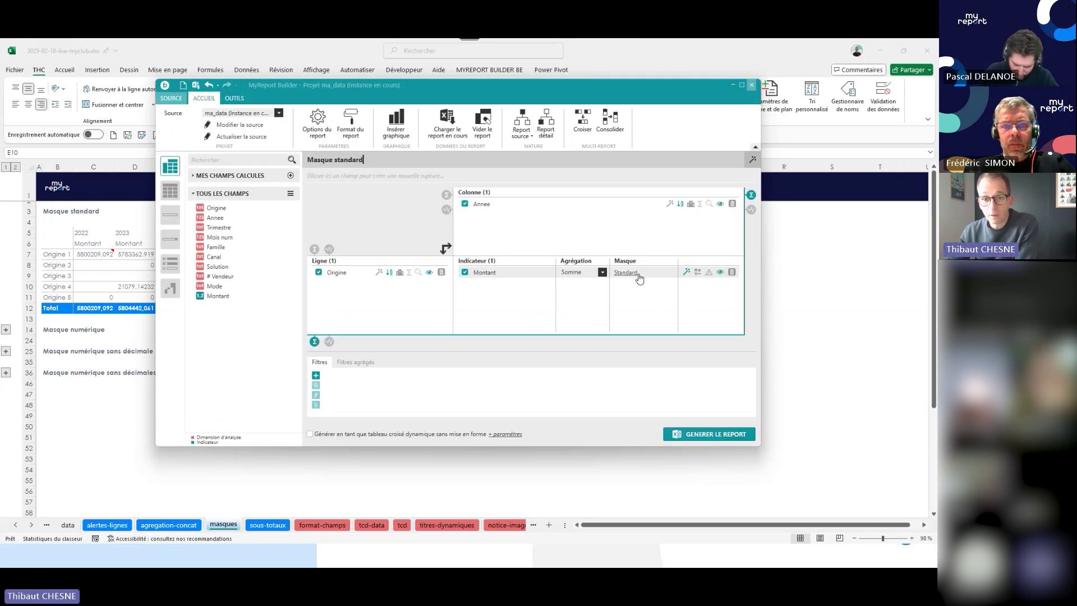
# Set the display mask of the Montant indicator to Numérique with 2 decimals.
pyautogui.click(639, 275)
pyautogui.click(729, 273)
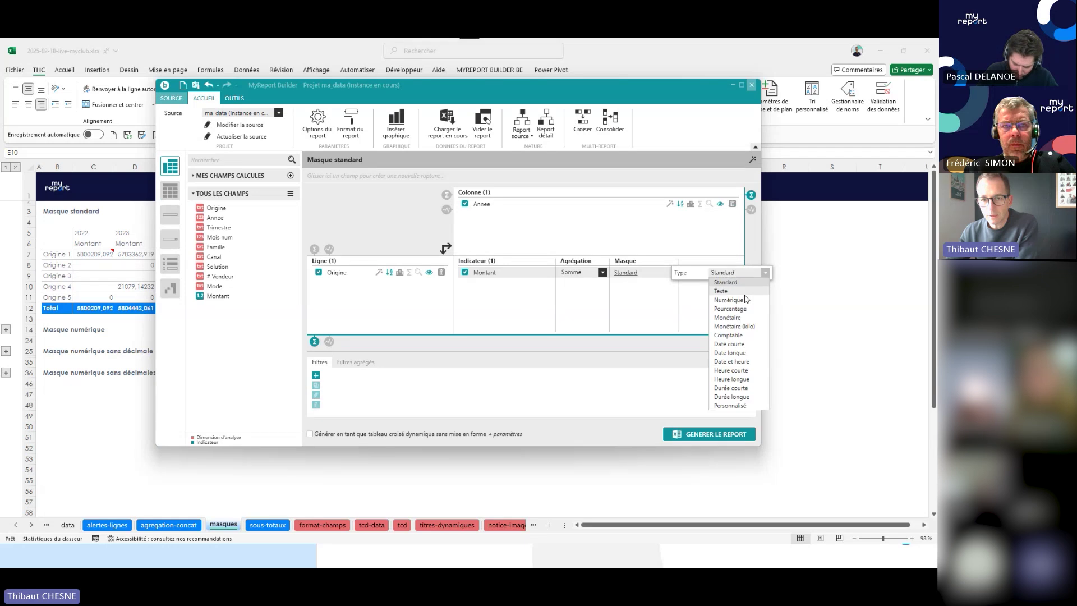
pyautogui.click(745, 300)
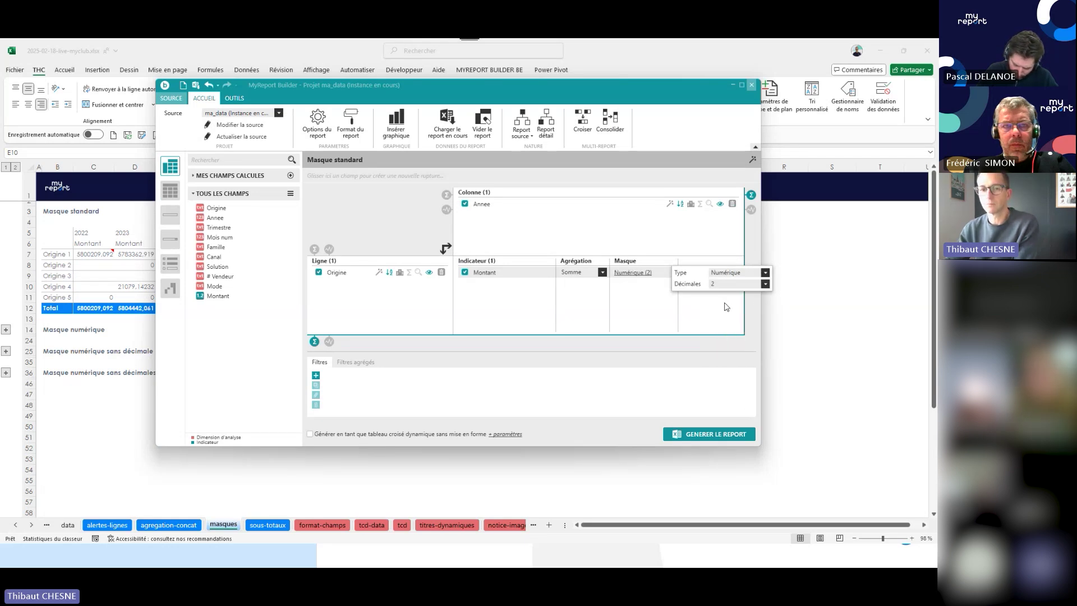
# Return to Excel and expand the Masque numérique, sans décimale and sans décimales en k€ sections to compare their number formats.
pyautogui.click(6, 331)
pyautogui.click(6, 331)
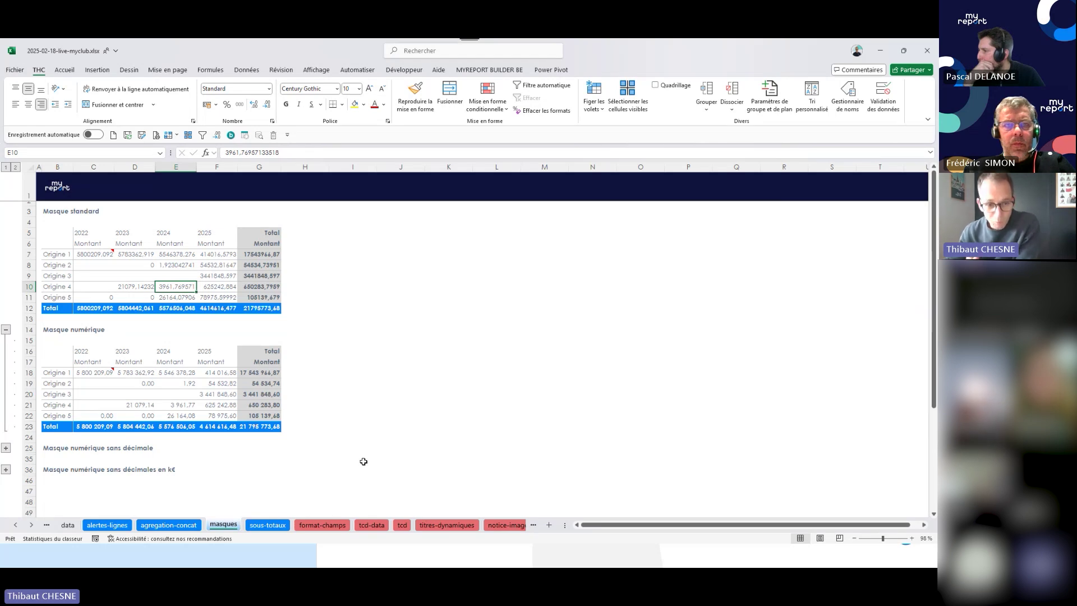
pyautogui.click(7, 448)
pyautogui.scroll(-1, 161, 438)
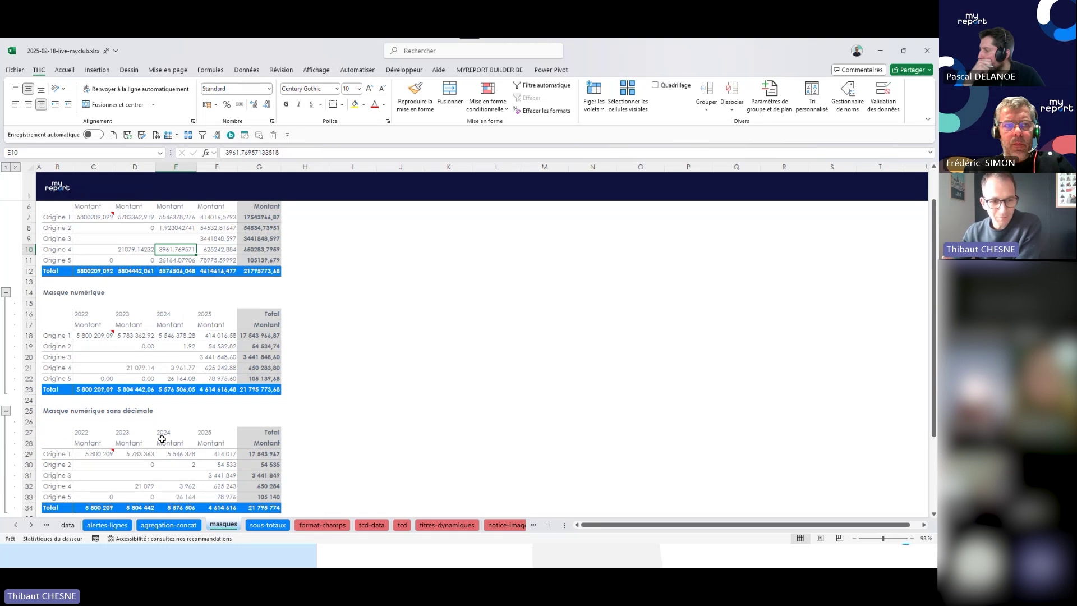
pyautogui.scroll(-3, 161, 439)
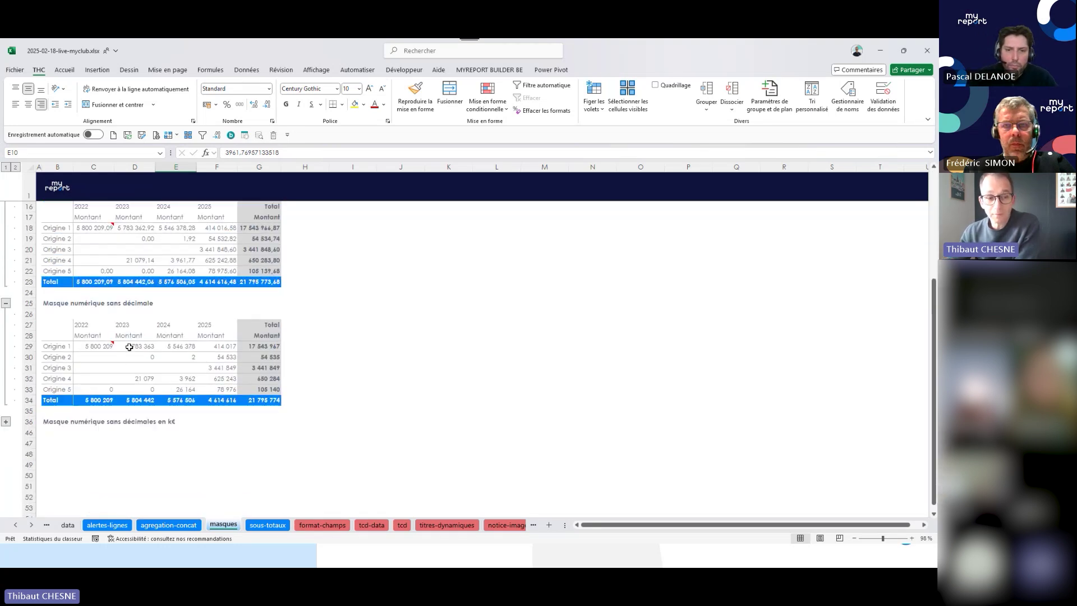
pyautogui.click(129, 347)
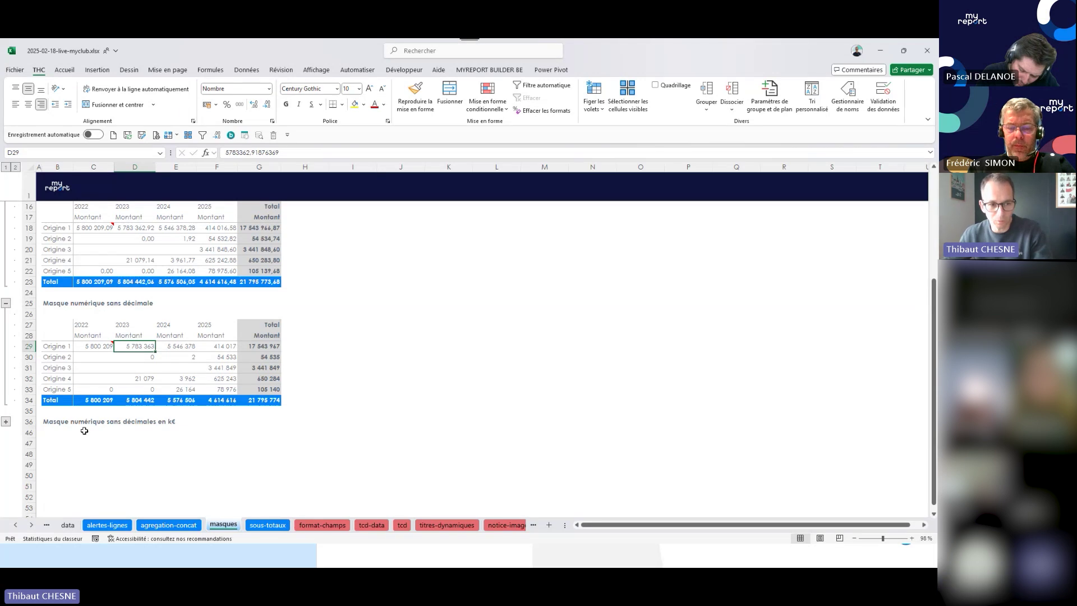
pyautogui.click(6, 421)
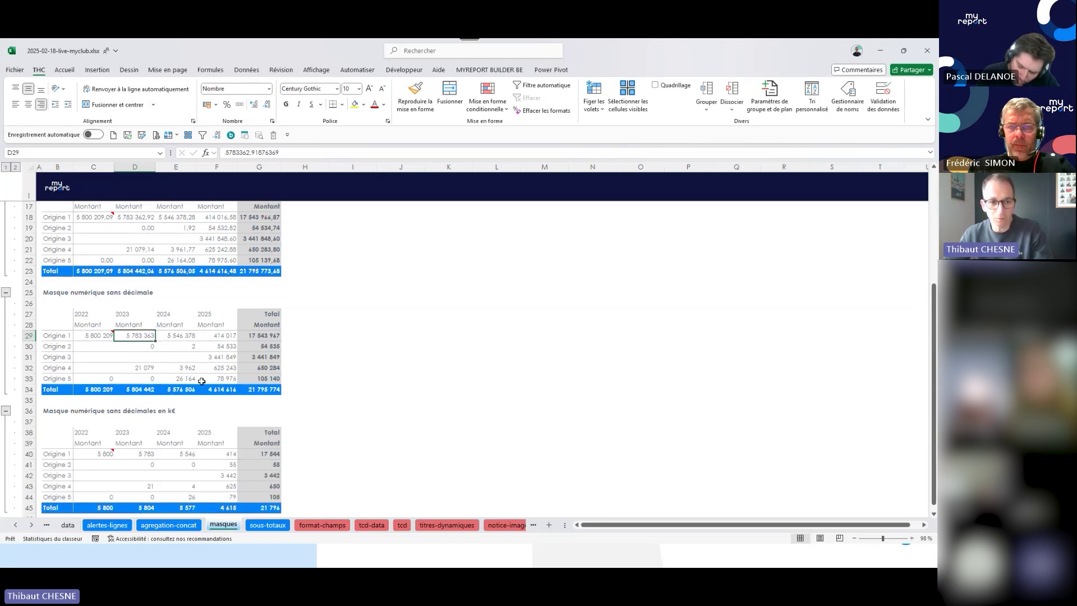
# Collapse the Masque numérique and Masque numérique sans décimale sections and inspect the underlying values in the sans décimales en k€ table.
pyautogui.scroll(5, 34, 322)
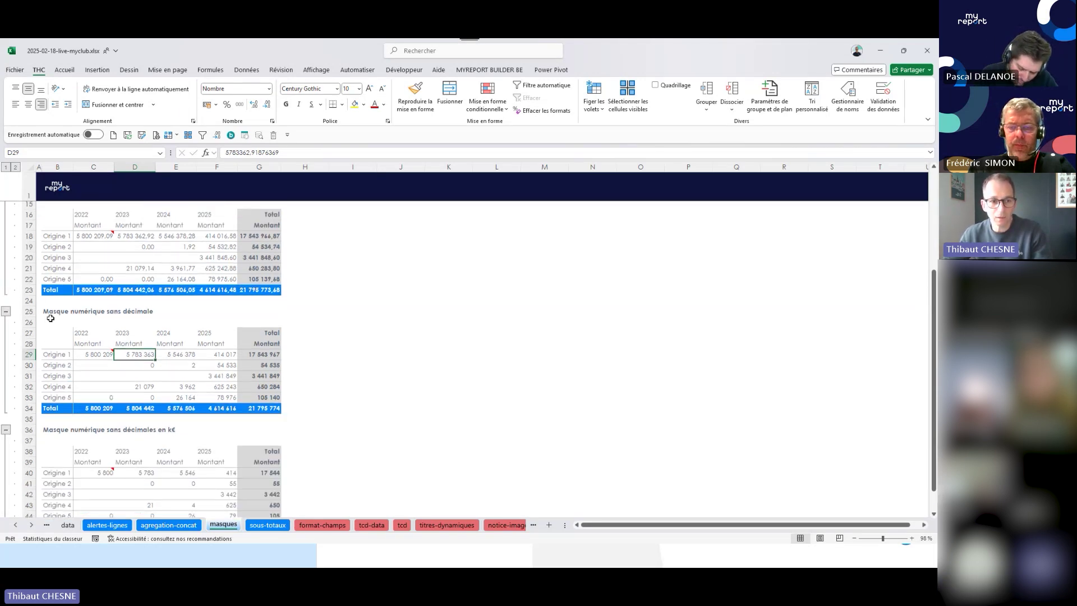
pyautogui.click(6, 333)
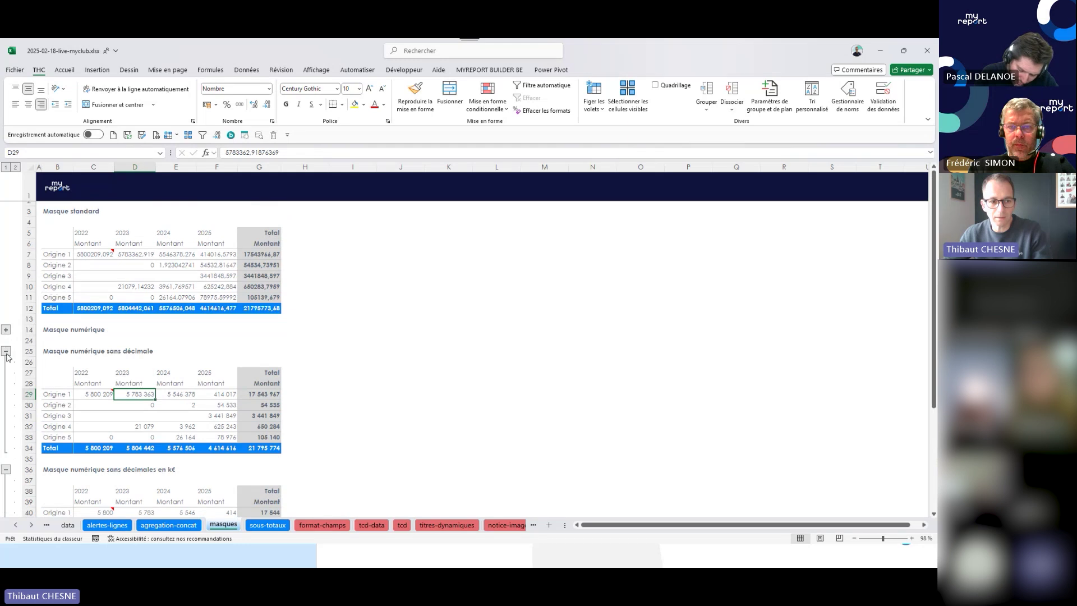
pyautogui.click(6, 351)
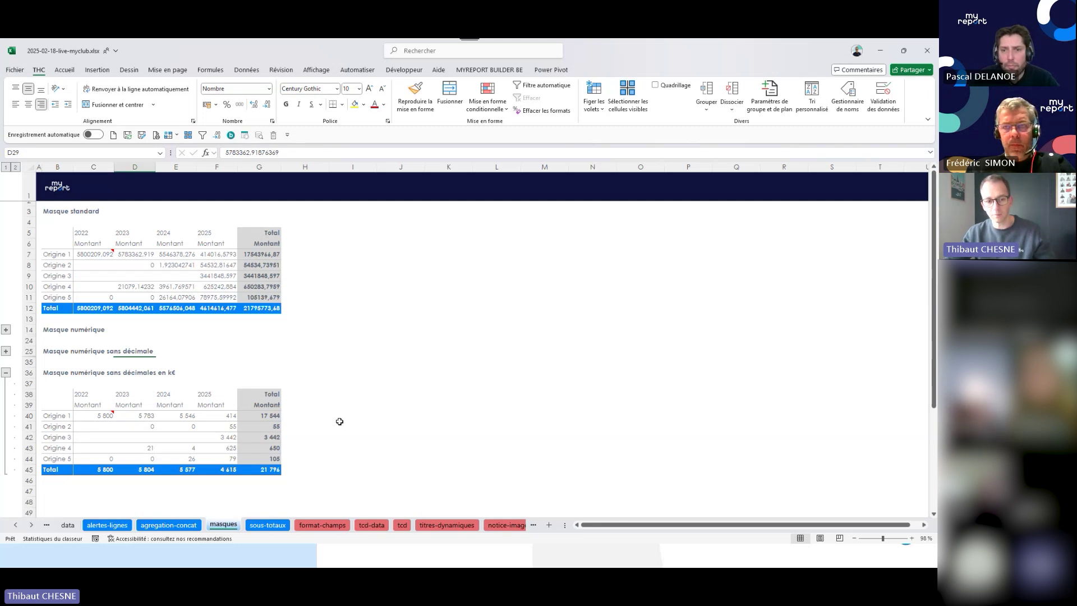
pyautogui.click(140, 419)
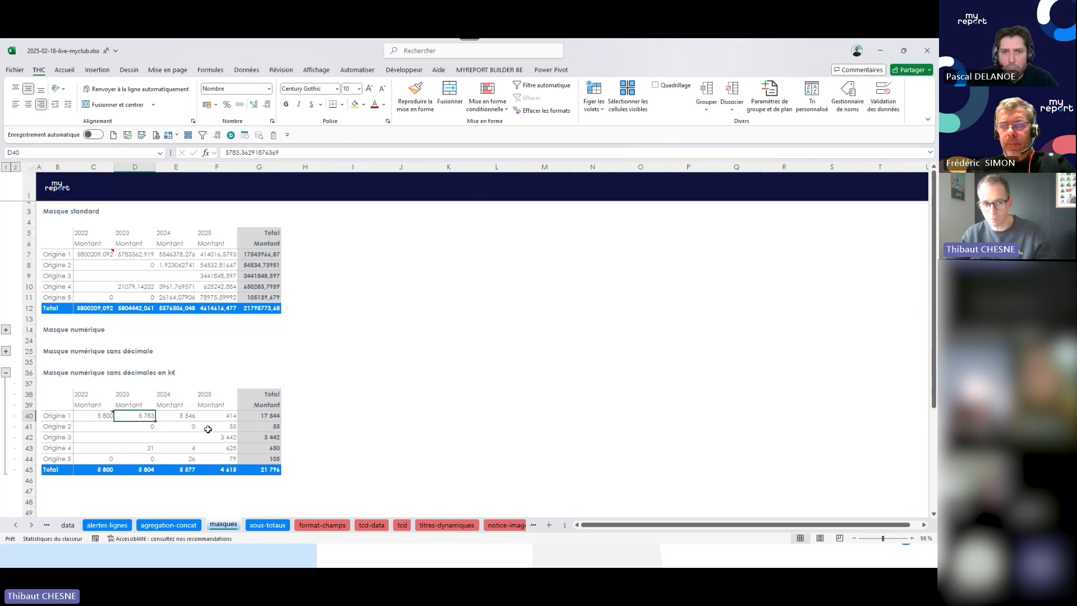
pyautogui.click(129, 373)
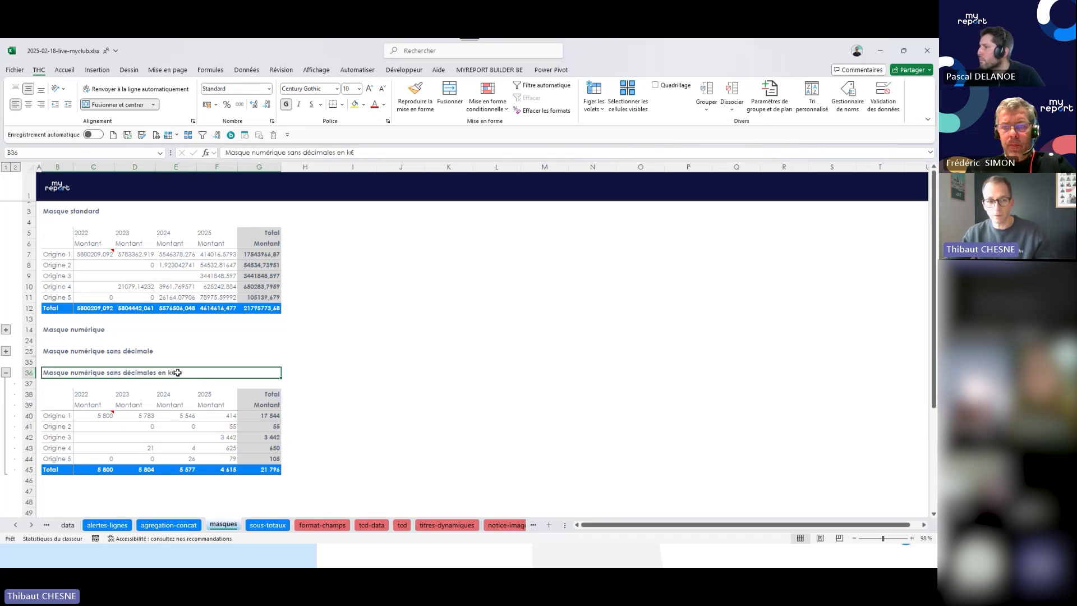
pyautogui.click(203, 420)
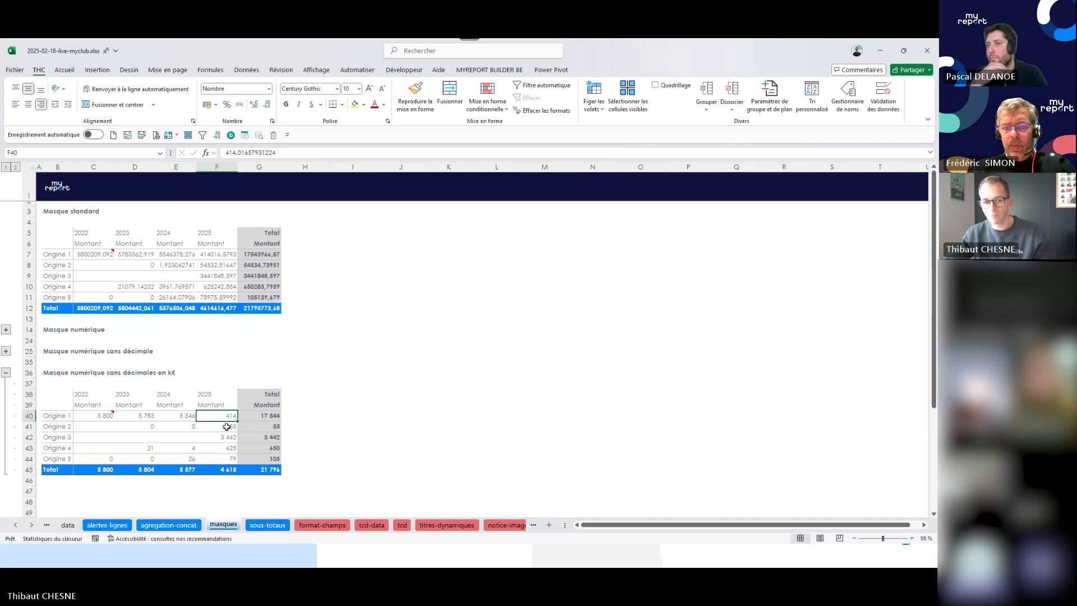
# In MyReport Builder, set the Montant indicator's display mask to Monétaire (kilo) with 0 decimals and the € symbol, and check its field expression.
pyautogui.click(520, 558)
pyautogui.click(646, 273)
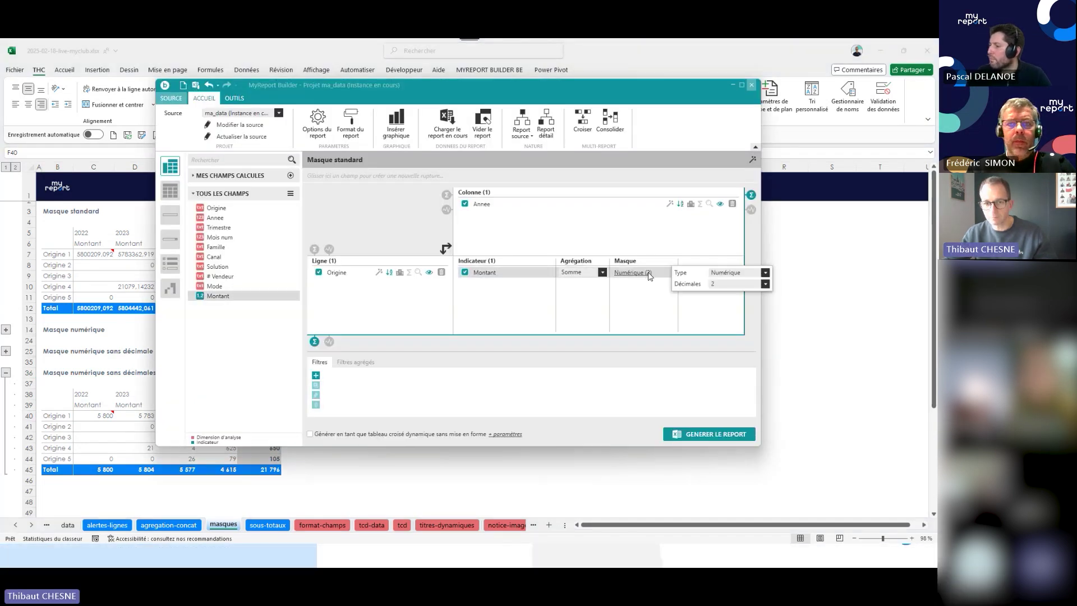
pyautogui.click(765, 272)
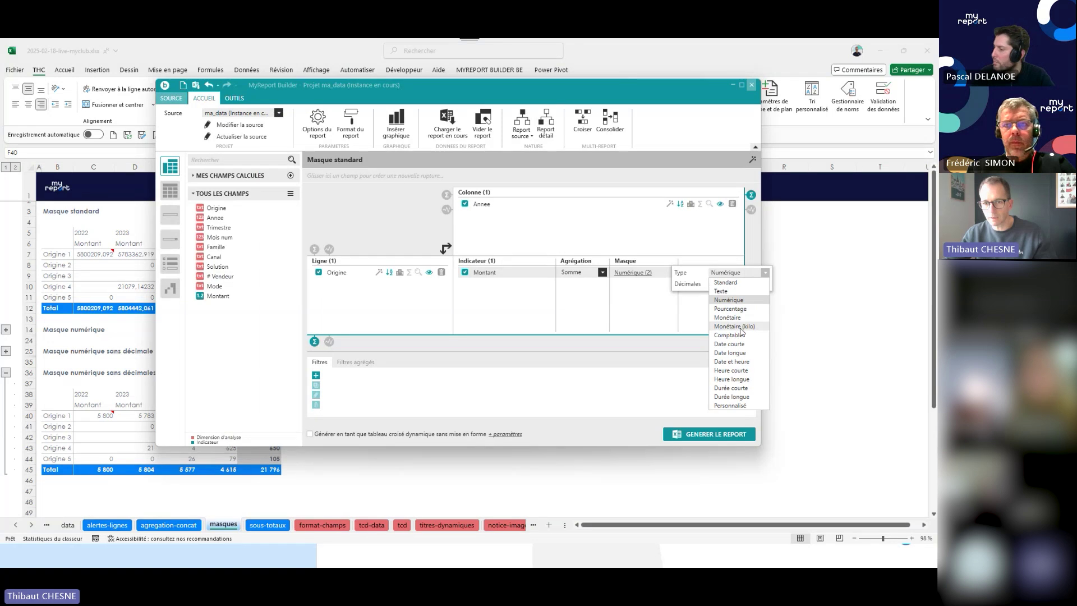
pyautogui.click(740, 327)
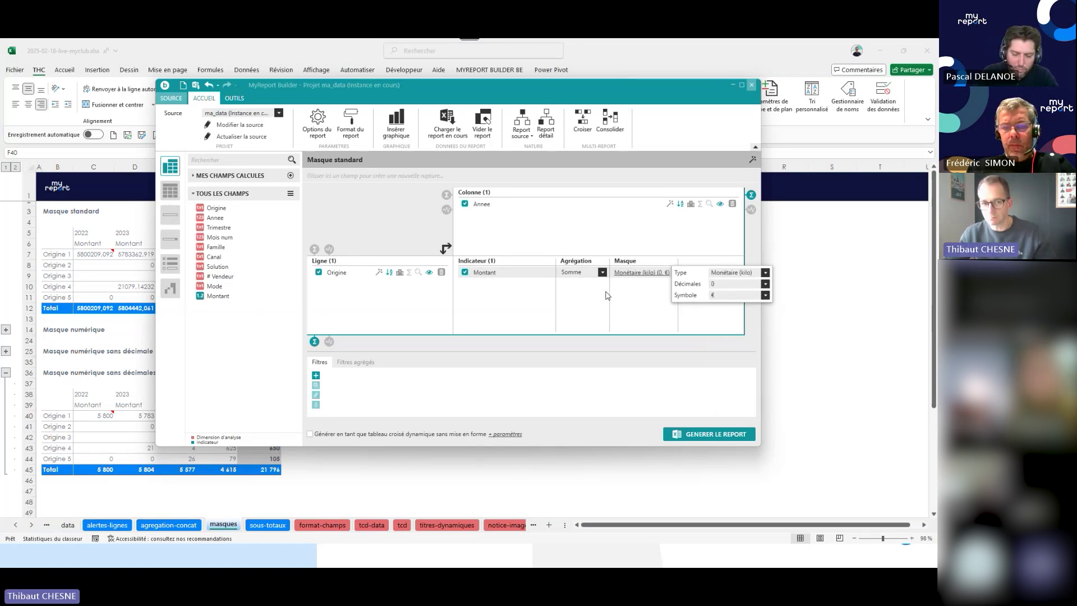
pyautogui.click(509, 272)
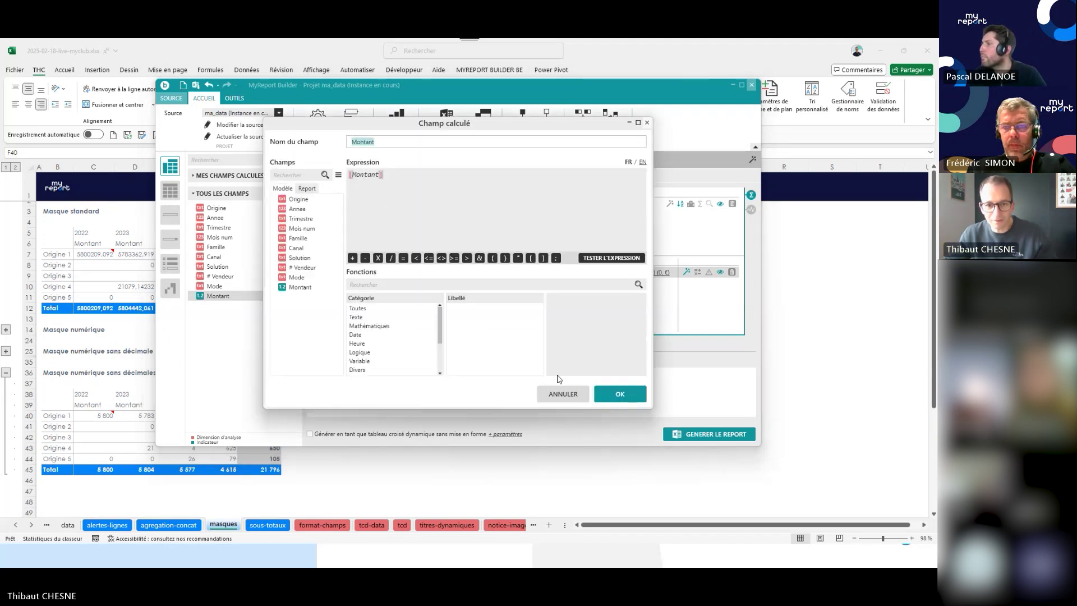
pyautogui.click(620, 394)
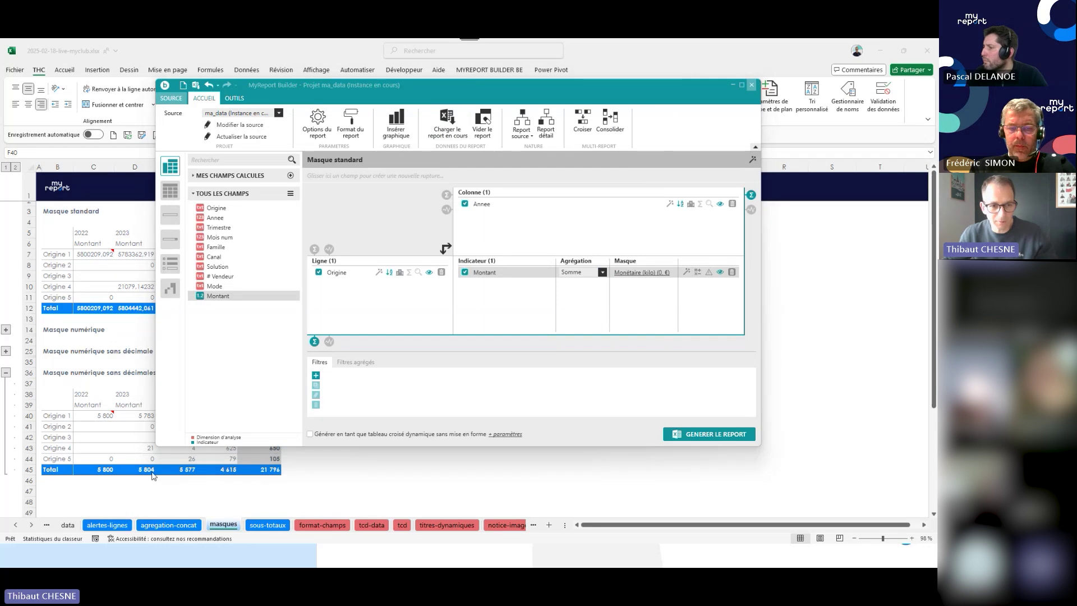
# Generate the report in Excel at cell I3 of the masques sheet and inspect the underlying value of Origine 1 for 2022.
pyautogui.click(352, 468)
pyautogui.click(334, 211)
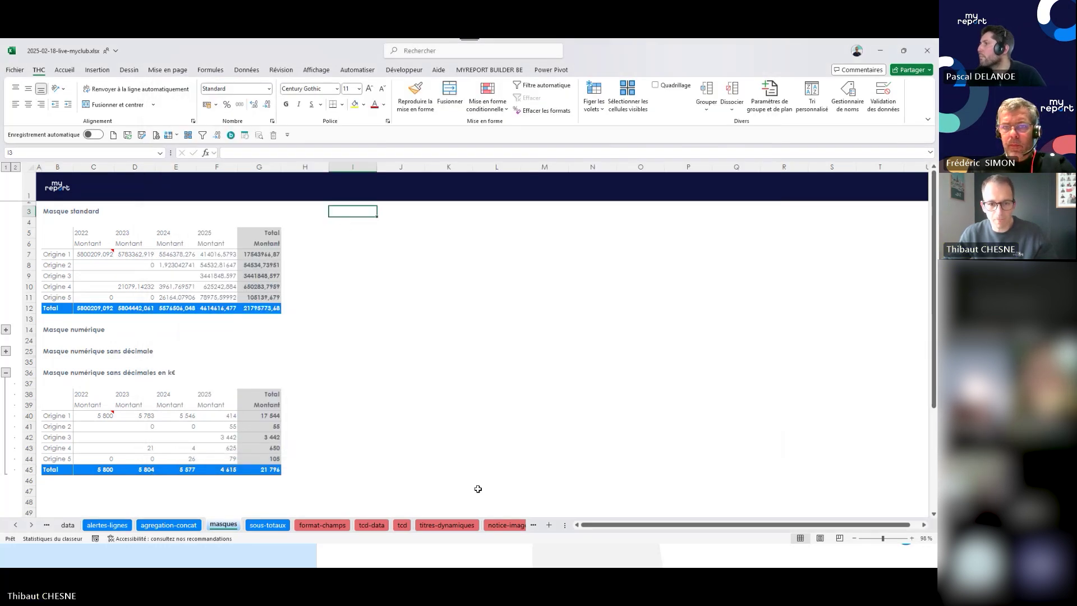
pyautogui.moveTo(471, 567)
pyautogui.click(516, 558)
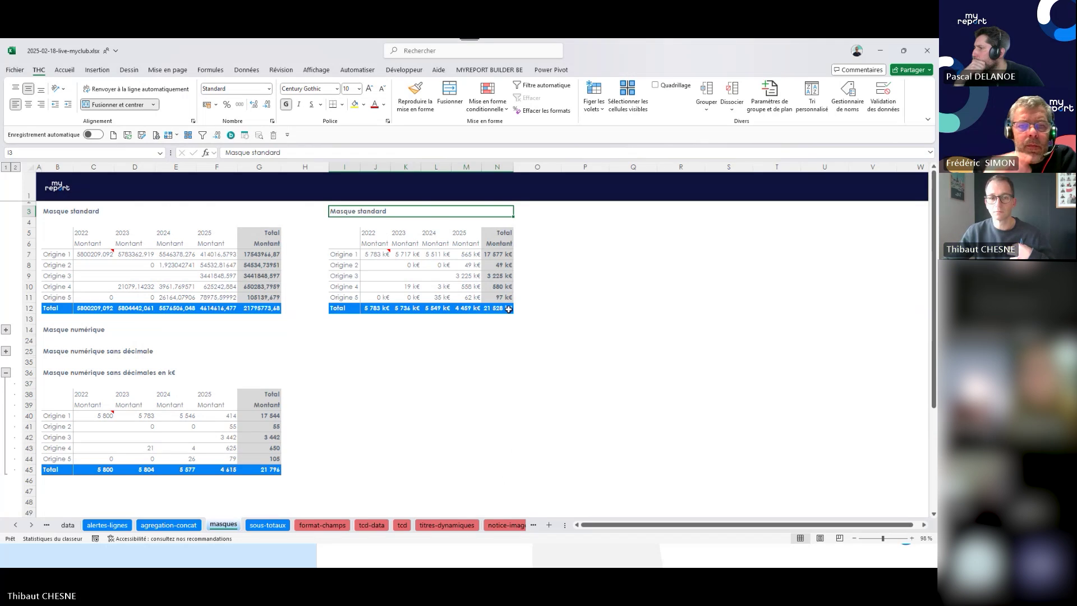
pyautogui.click(368, 256)
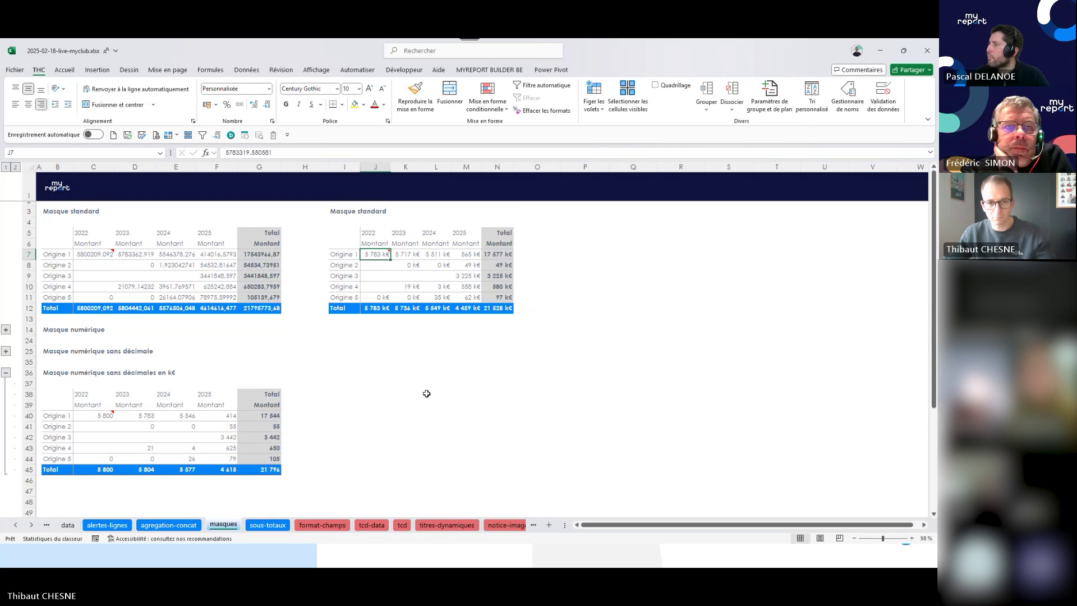
# Review the custom display masks in the MyReport Builder preferences, including the one with up and down arrows, and leave the preferences unchanged.
pyautogui.click(362, 218)
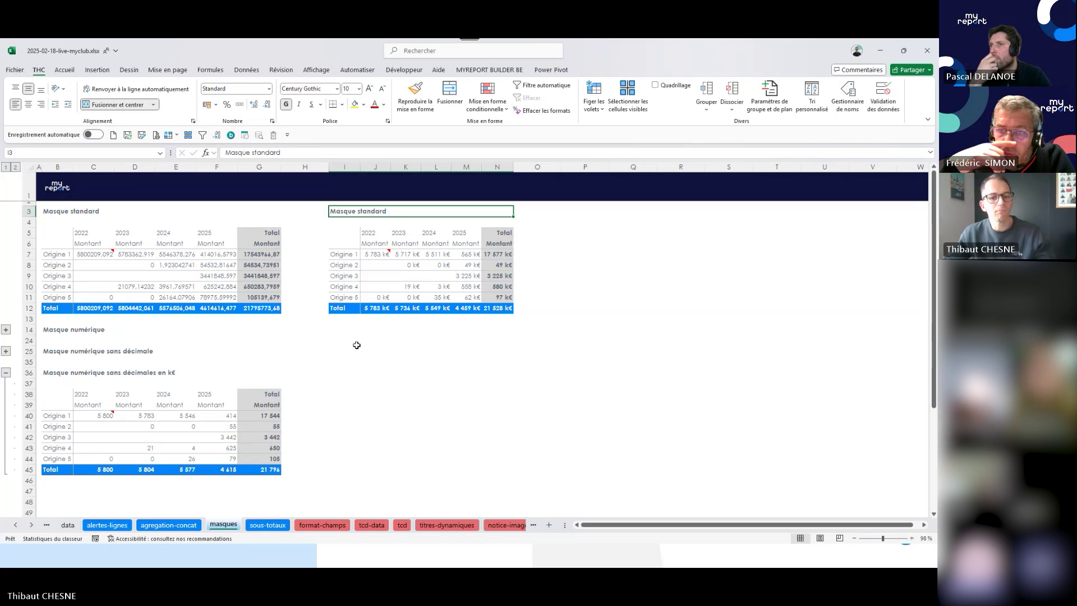
pyautogui.moveTo(359, 567)
pyautogui.moveTo(512, 557)
pyautogui.click(517, 441)
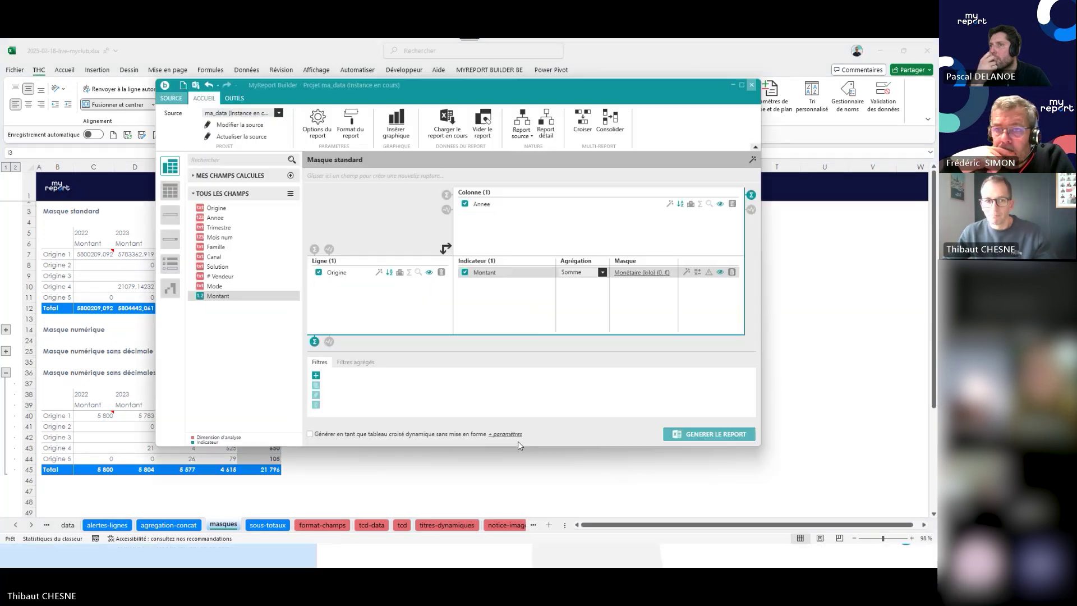
pyautogui.click(243, 99)
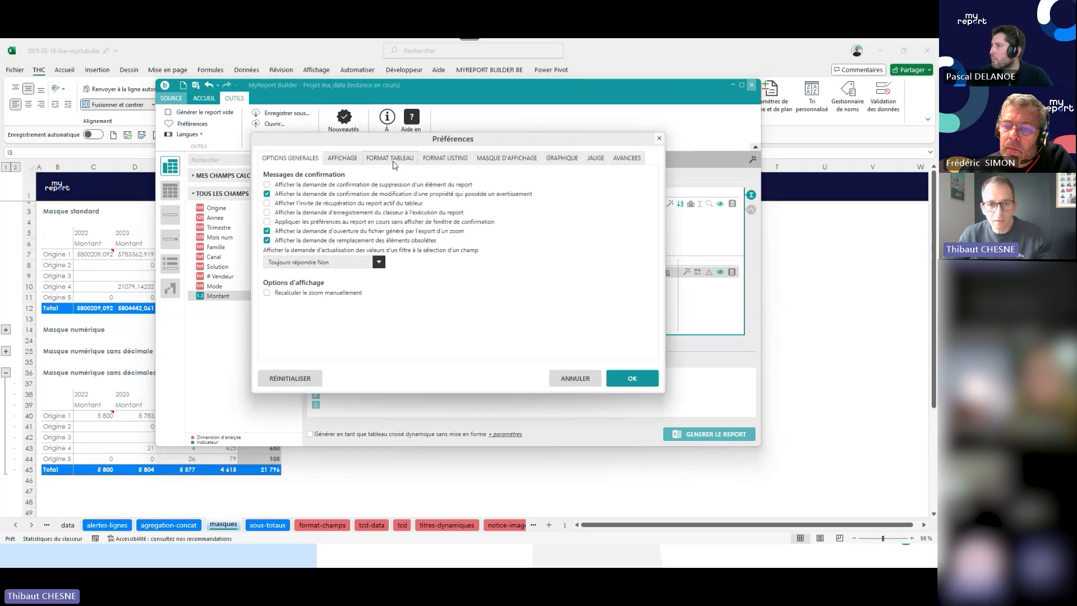
pyautogui.click(506, 159)
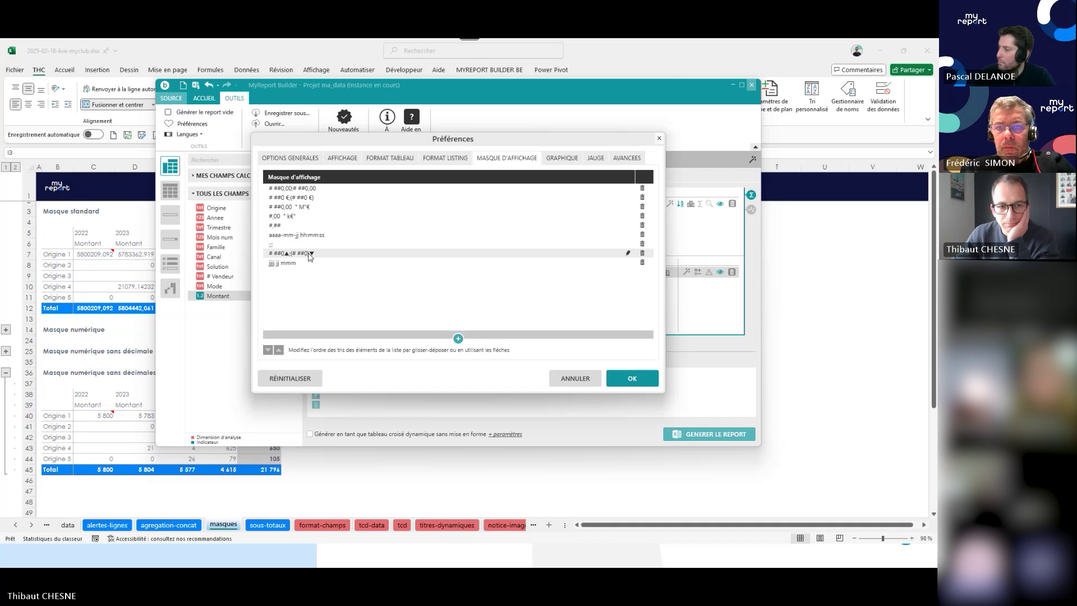
pyautogui.click(324, 258)
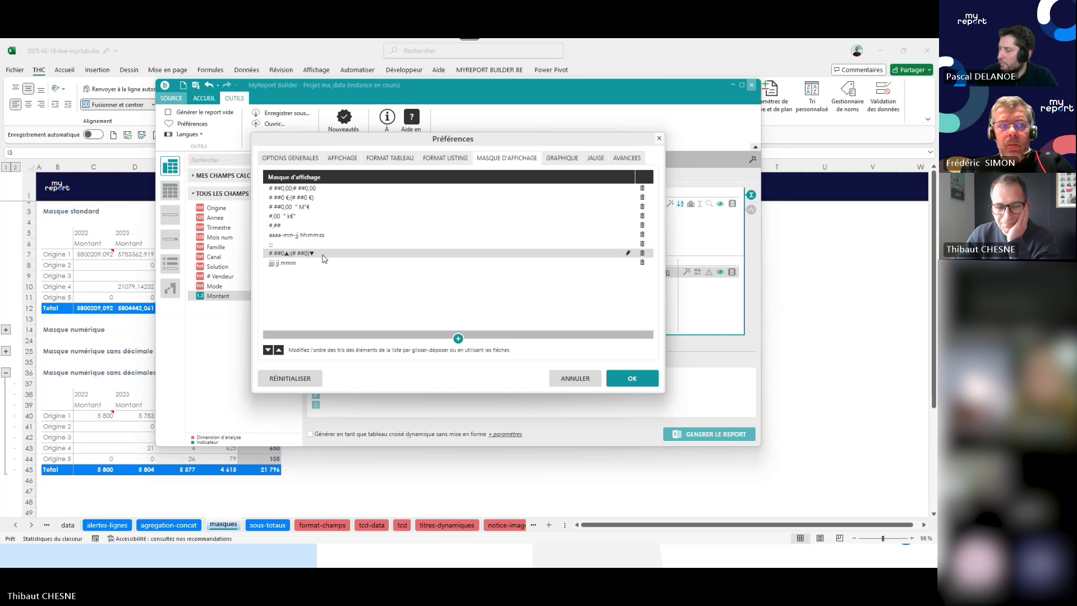
pyautogui.click(572, 379)
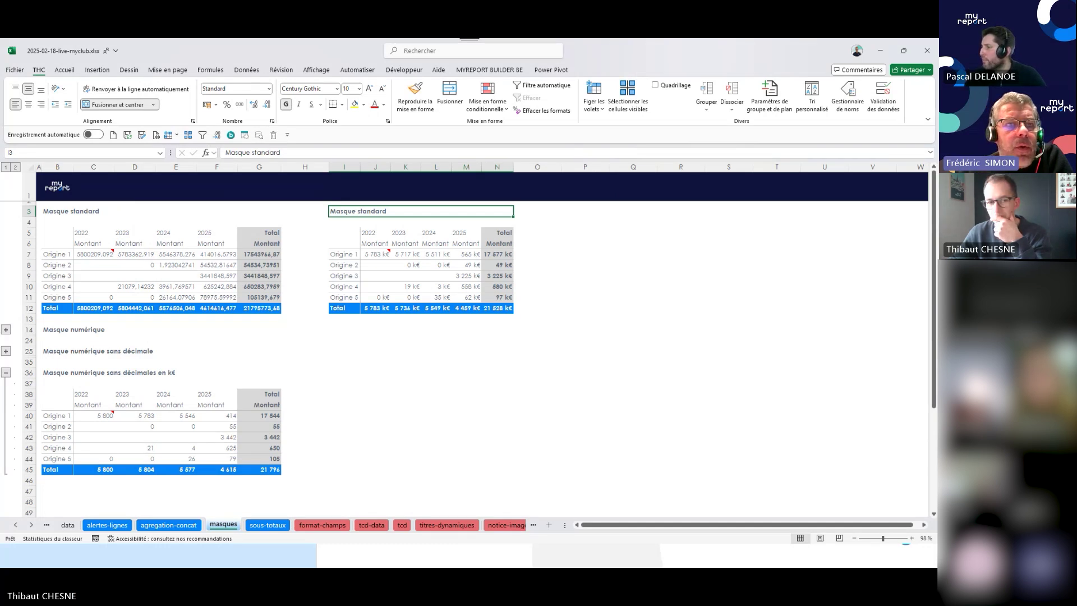
# Select the report on the alertes-lignes sheet and load it as the current report in MyReport Builder.
pyautogui.click(127, 527)
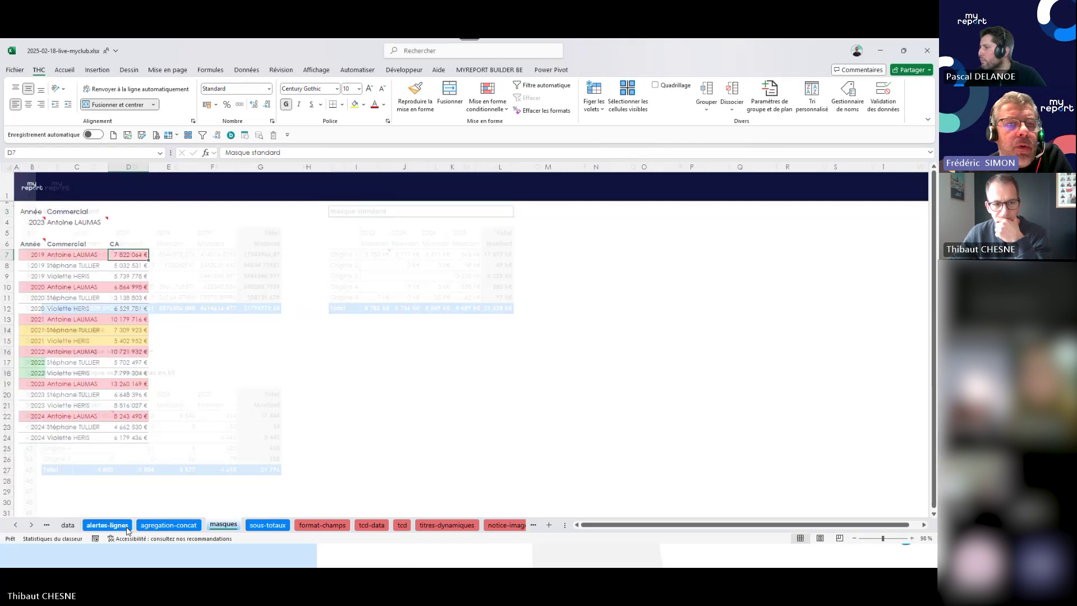
pyautogui.click(87, 330)
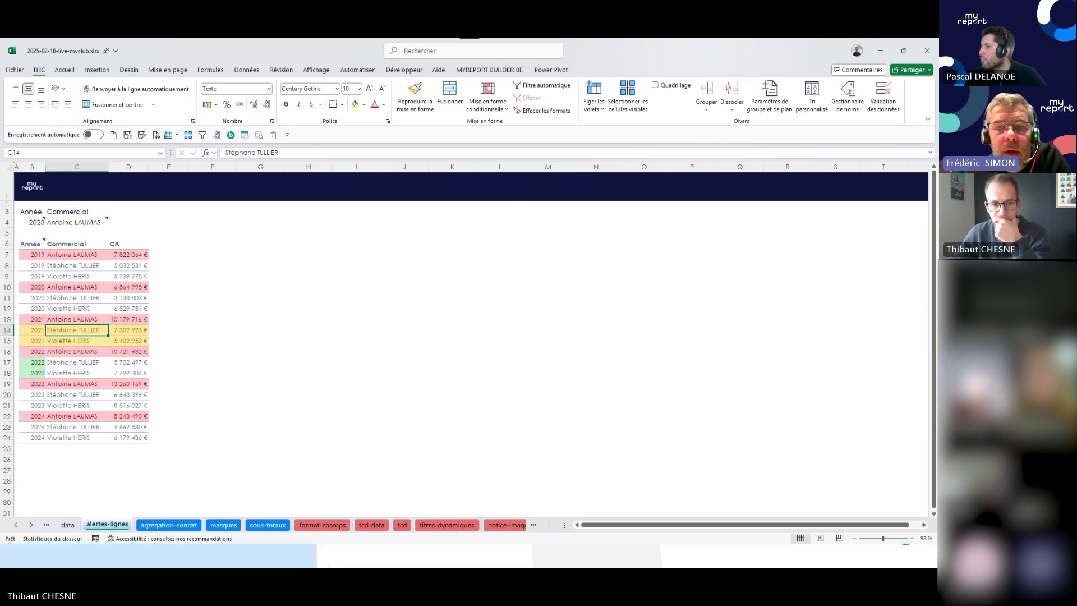
pyautogui.moveTo(329, 567)
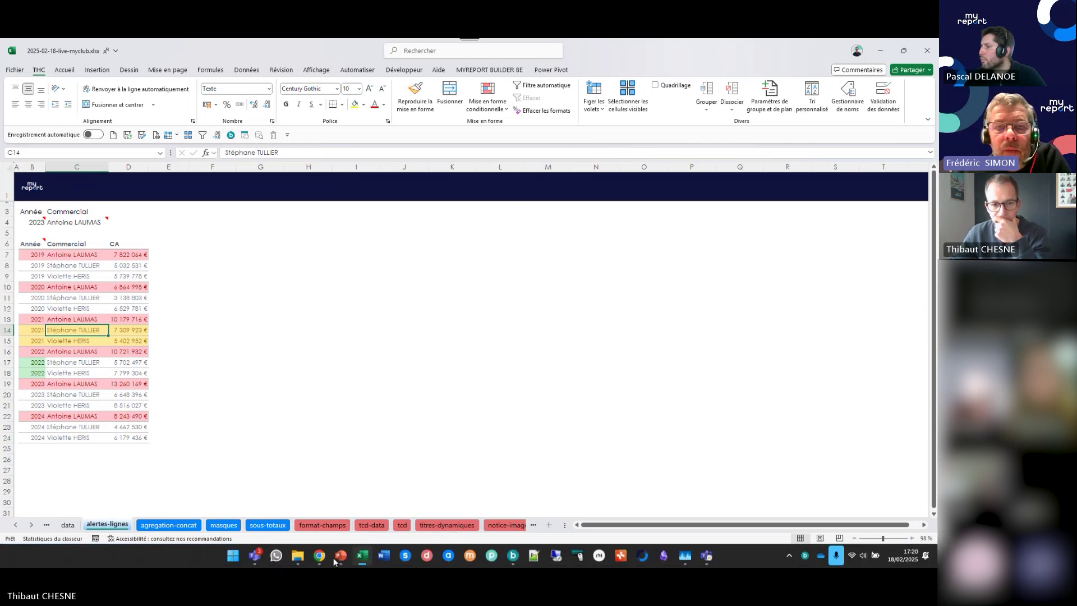
pyautogui.click(514, 556)
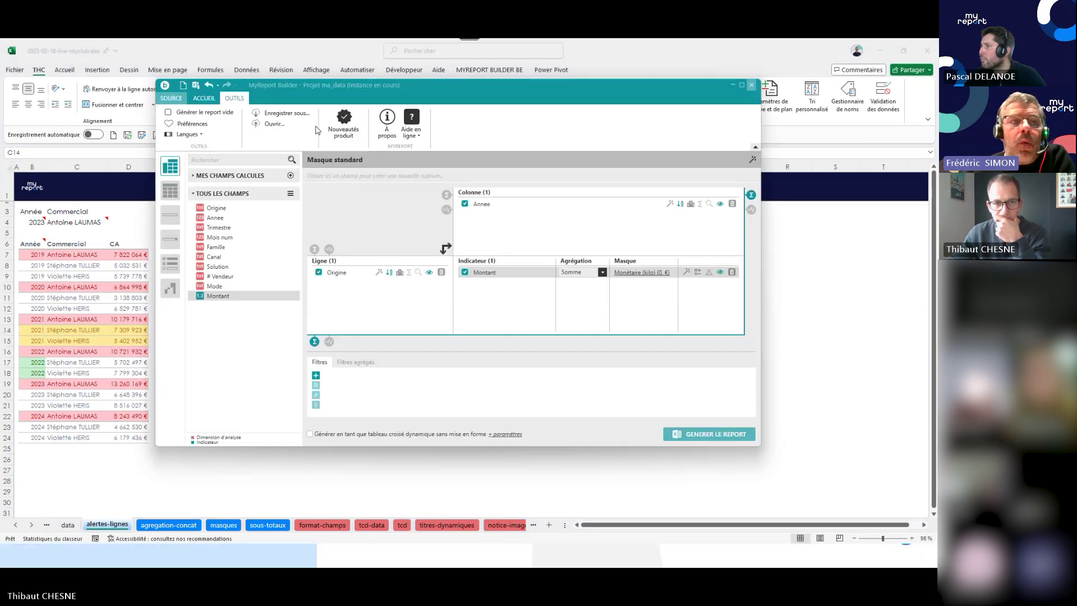
pyautogui.click(204, 99)
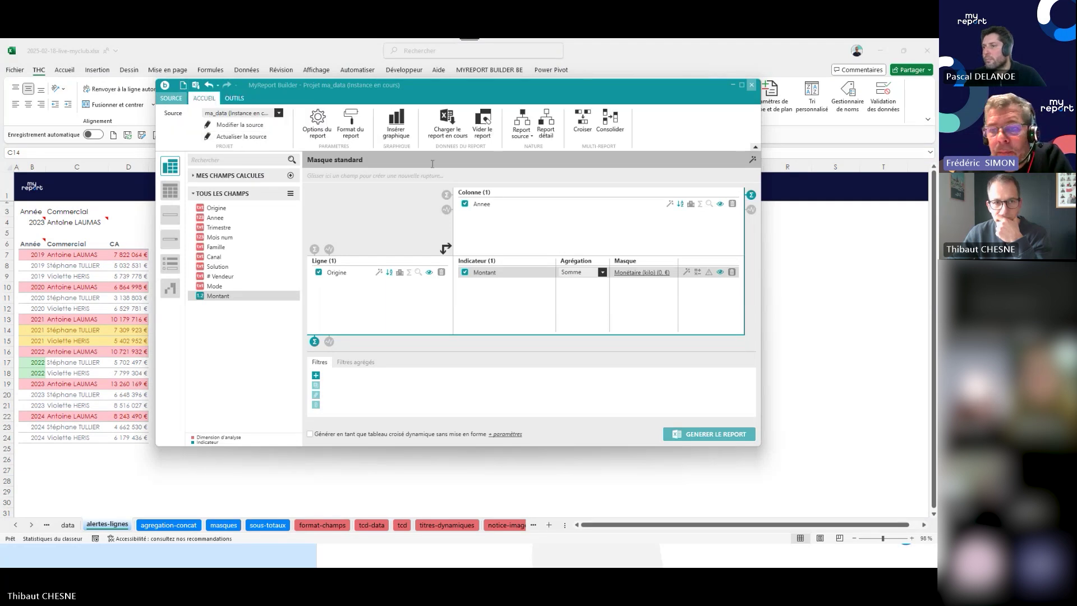
pyautogui.click(448, 126)
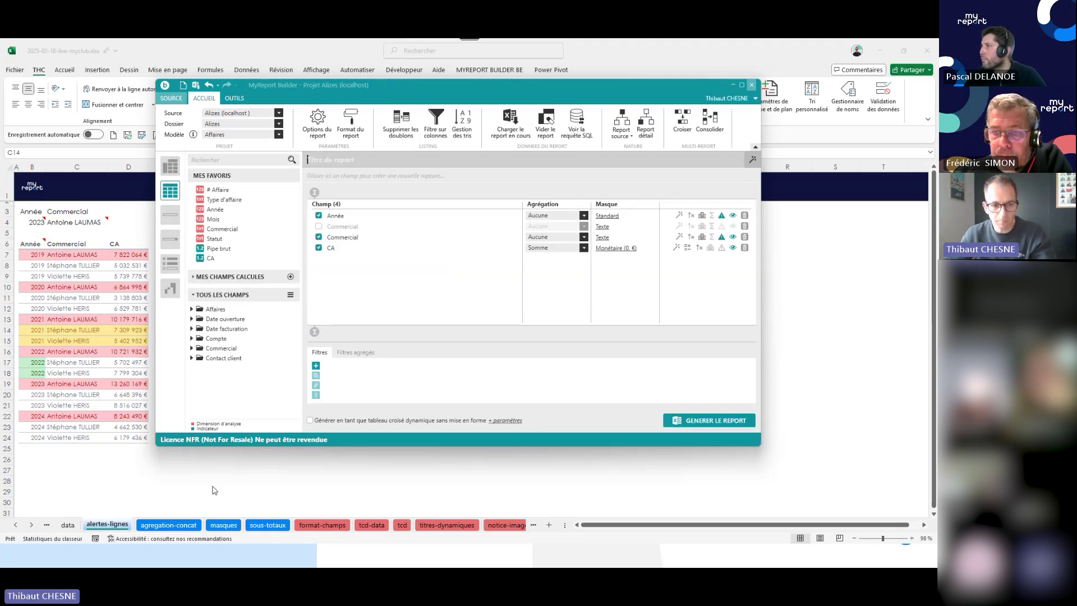
# Show the Bonnes pratiques slide in the presentation and return to the alertes-lignes sheet in Excel.
pyautogui.click(174, 529)
pyautogui.click(267, 559)
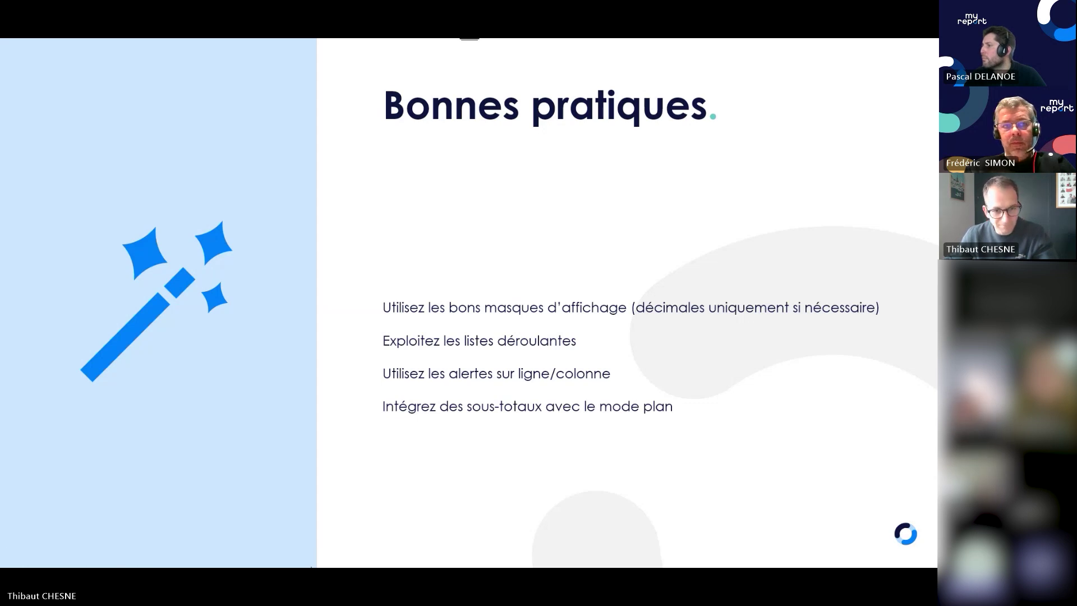
pyautogui.moveTo(325, 558)
pyautogui.moveTo(361, 557)
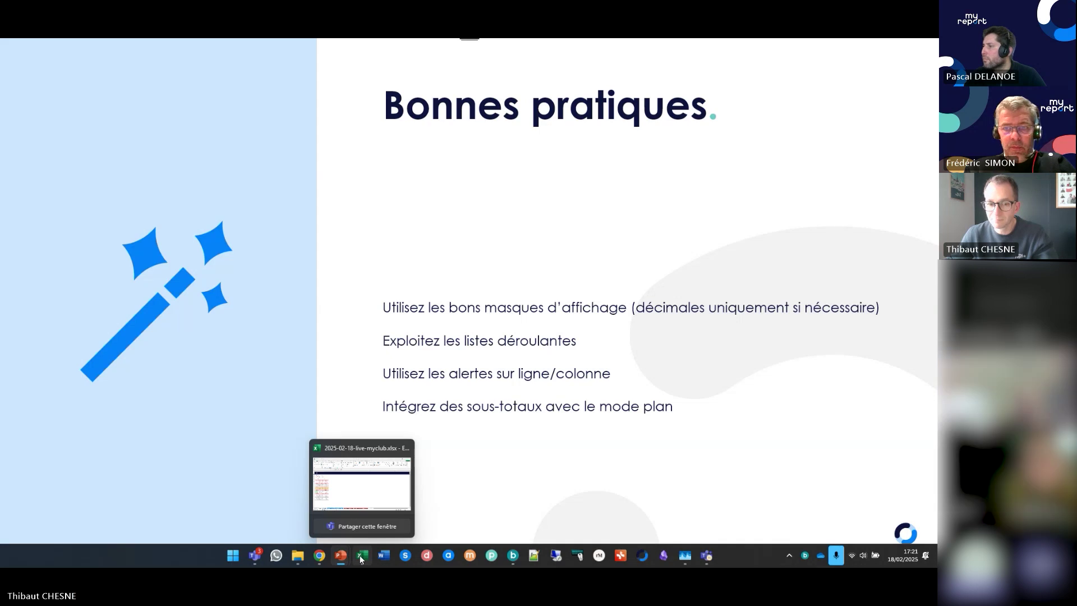
pyautogui.click(360, 556)
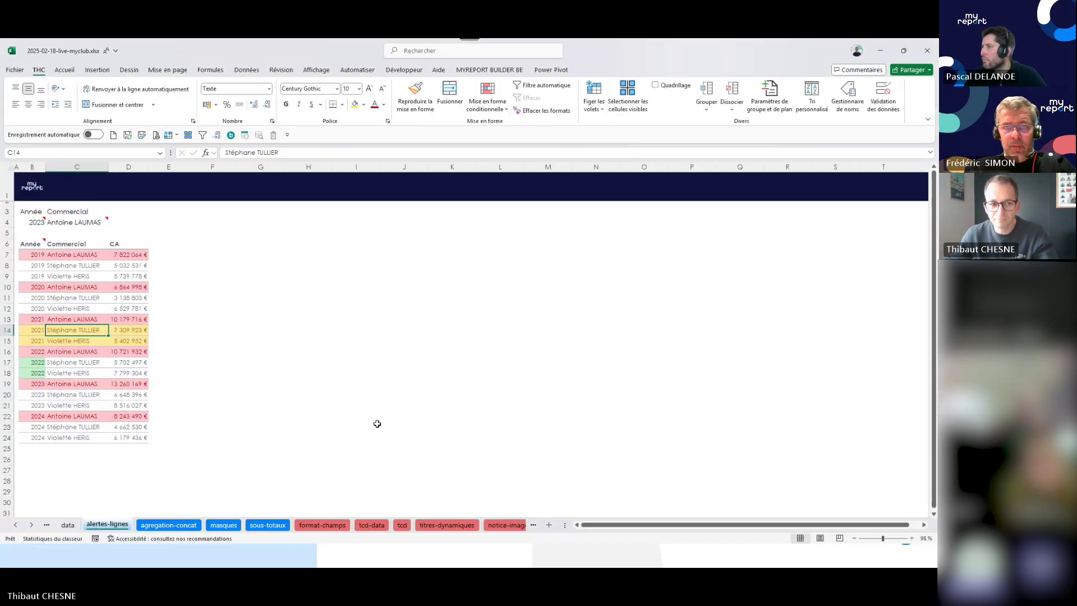
# Examine the highlighted and unhighlighted rows of the alertes-lignes report, and bring back the Bonnes pratiques slide in the presentation.
pyautogui.click(234, 329)
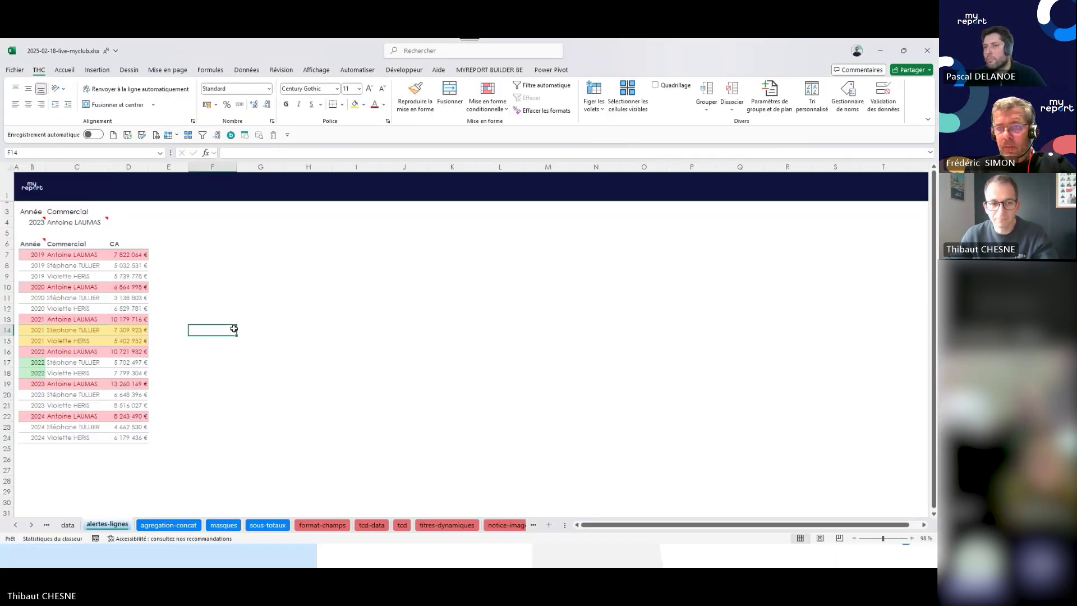
pyautogui.click(116, 279)
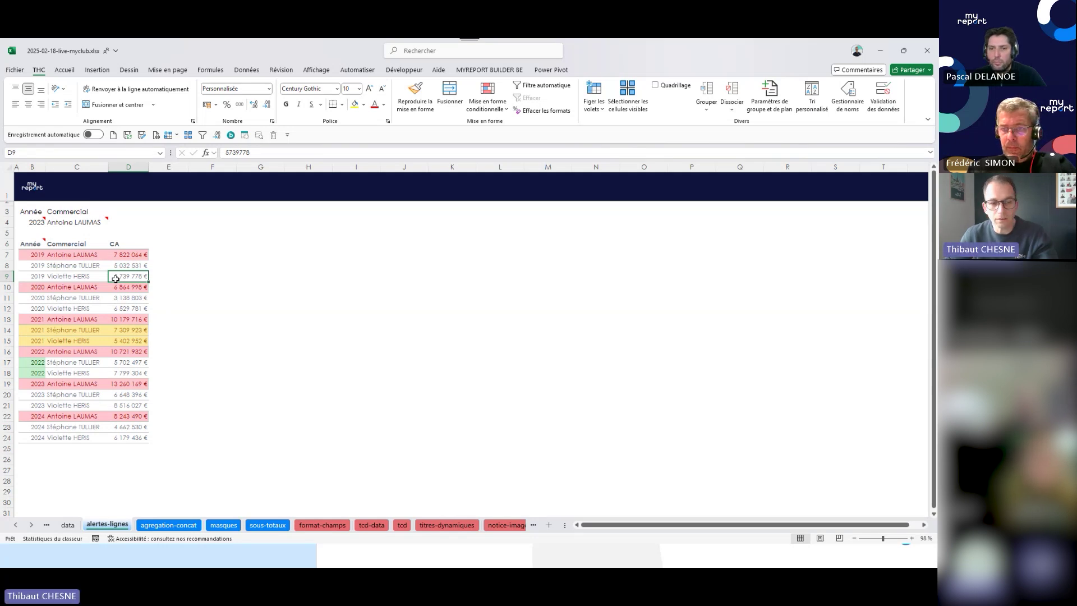
pyautogui.click(71, 286)
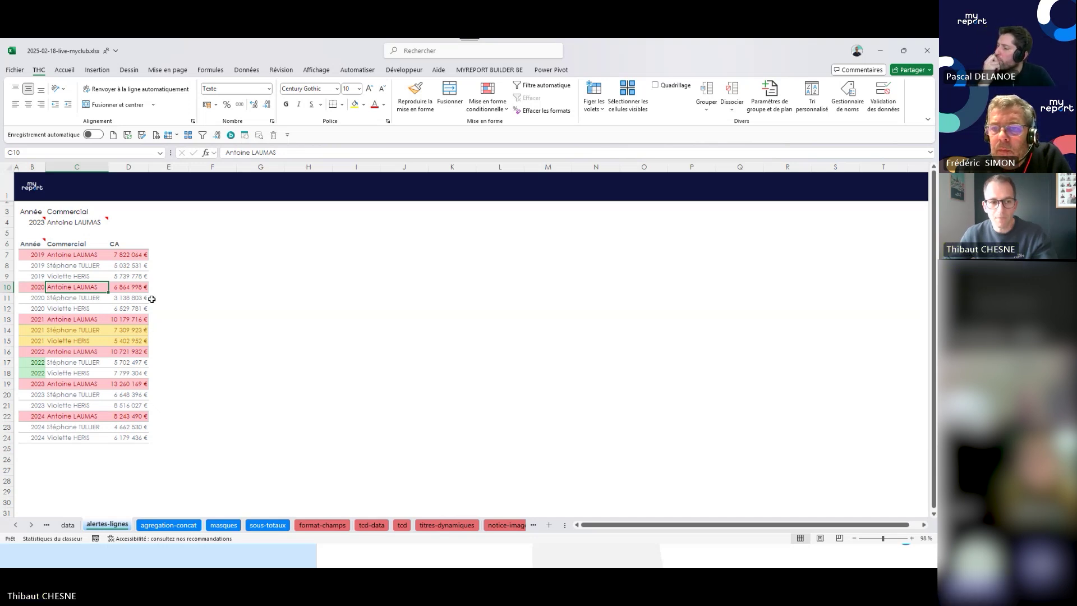
pyautogui.click(121, 265)
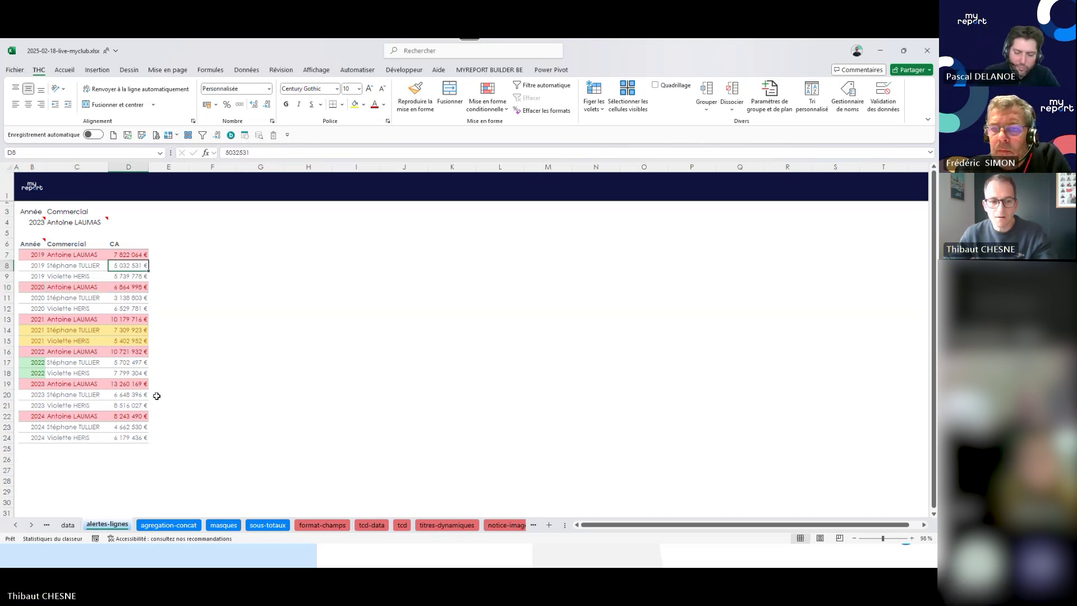
pyautogui.click(455, 561)
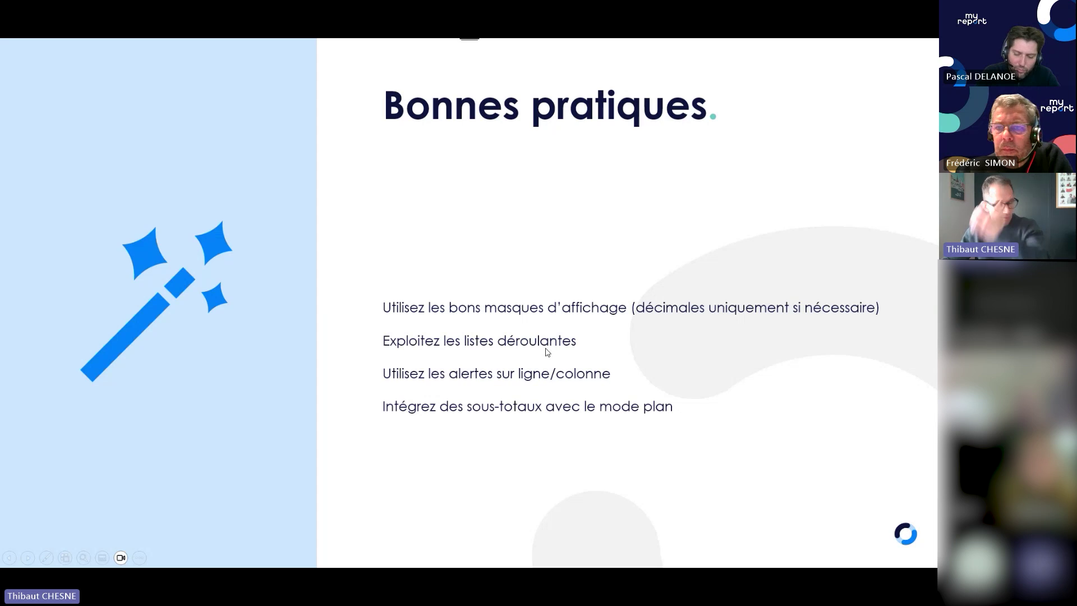
pyautogui.moveTo(411, 563)
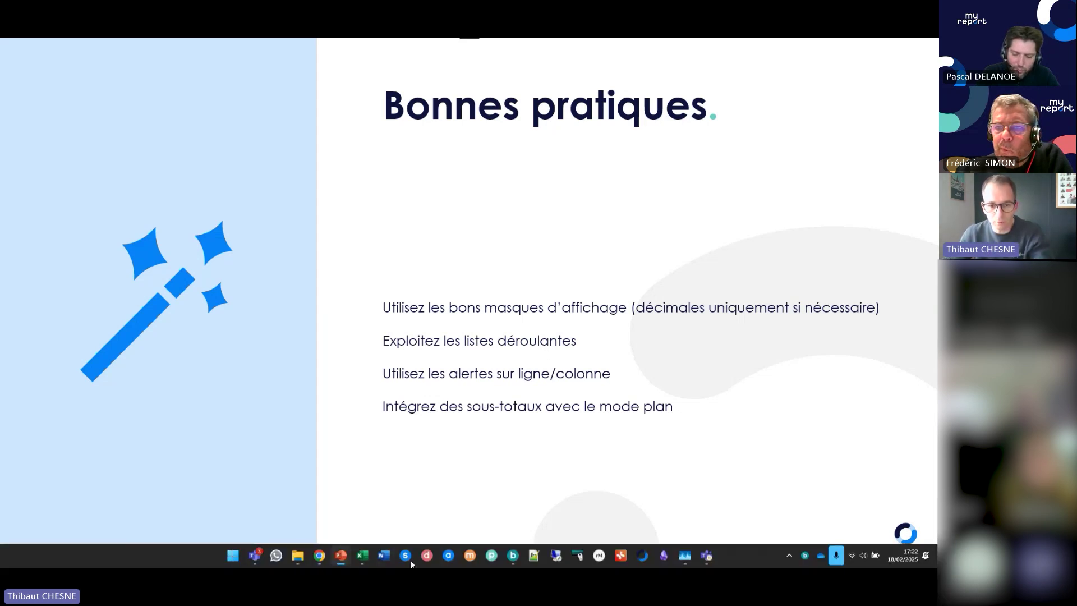
# Return to the alertes-lignes sheet, load the Année drop-down list into MyReport Builder and display its advanced options.
pyautogui.click(362, 557)
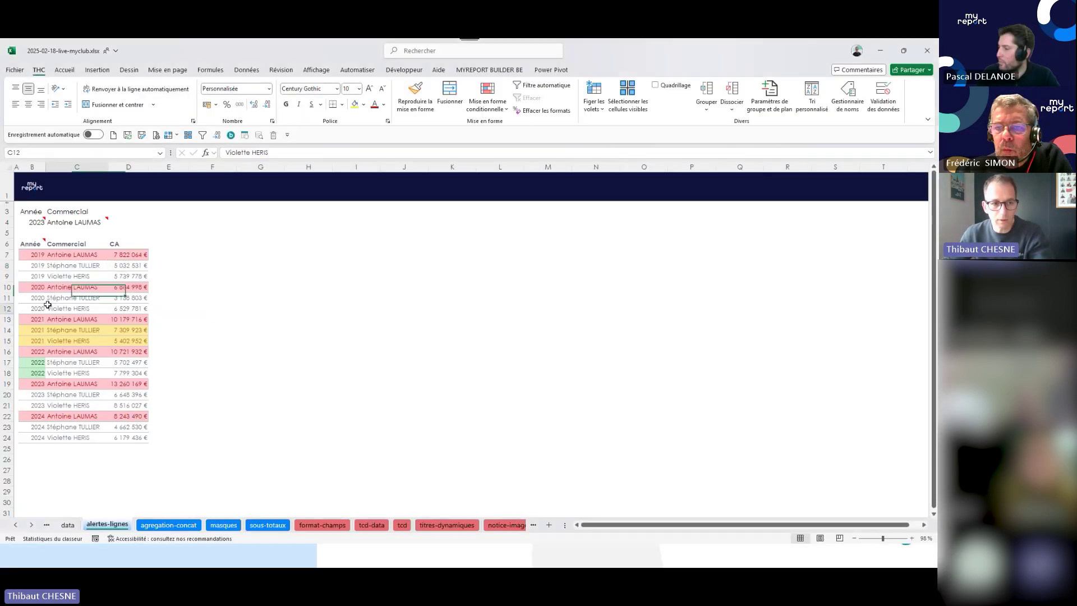
pyautogui.moveTo(69, 245)
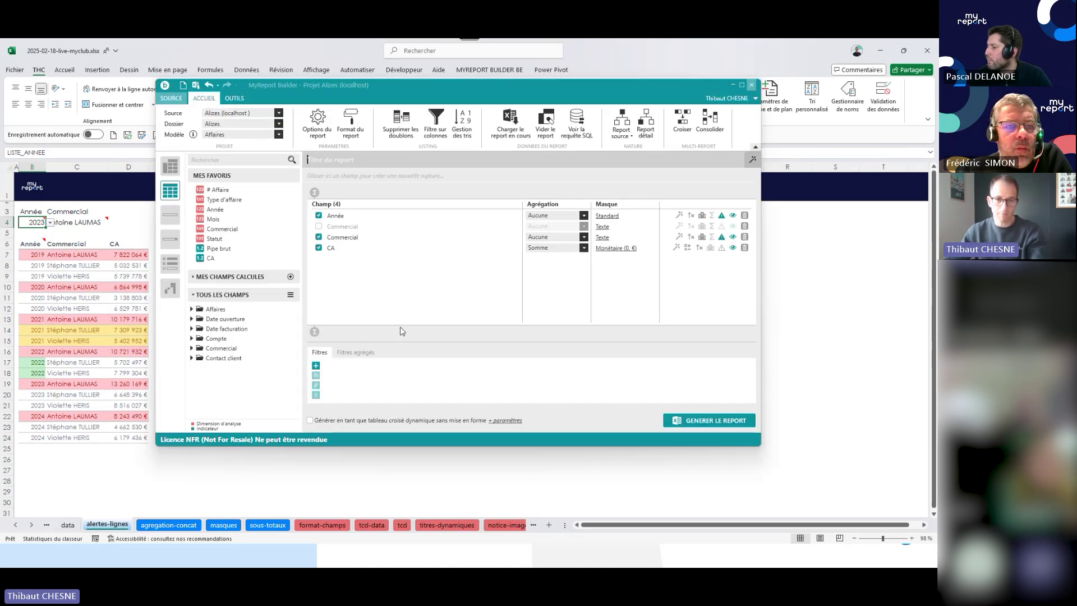
pyautogui.click(509, 135)
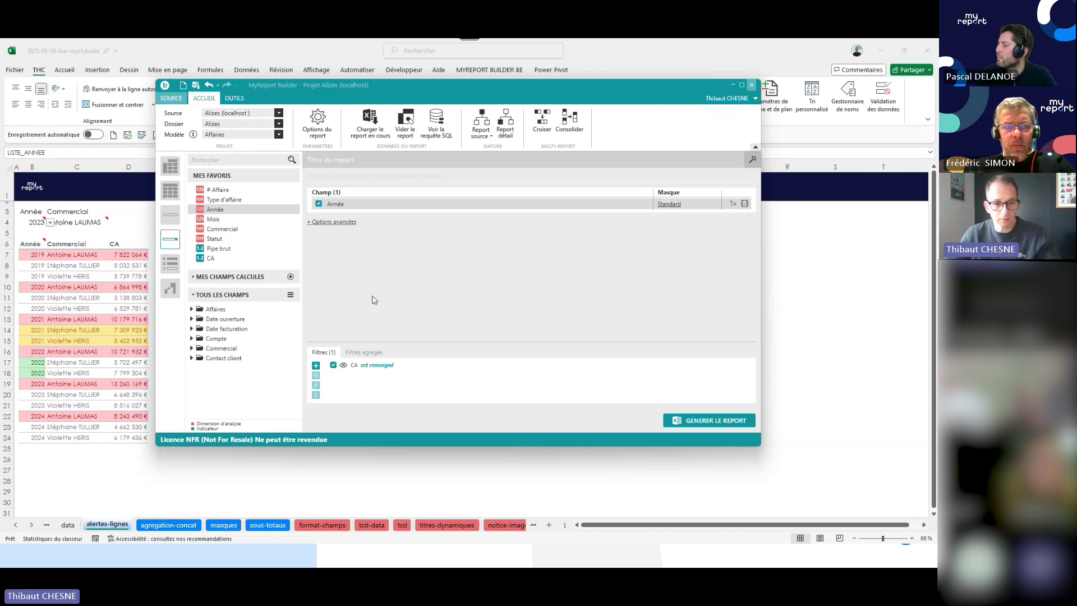
pyautogui.click(332, 222)
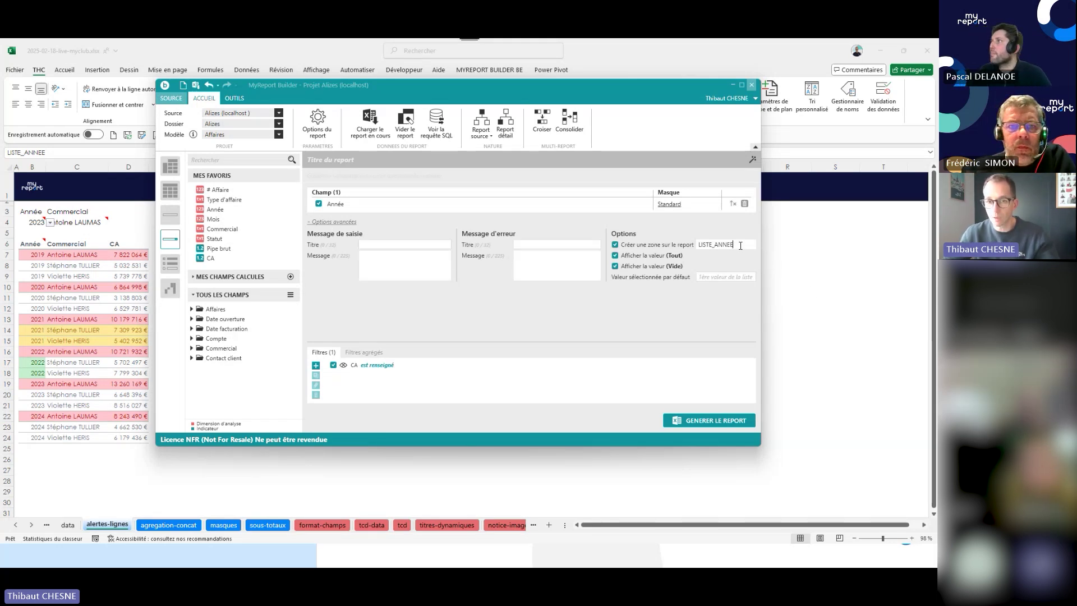
# View the years offered by the Année drop-down list in the sheet and leave the selection unchanged.
pyautogui.click(49, 223)
pyautogui.click(50, 223)
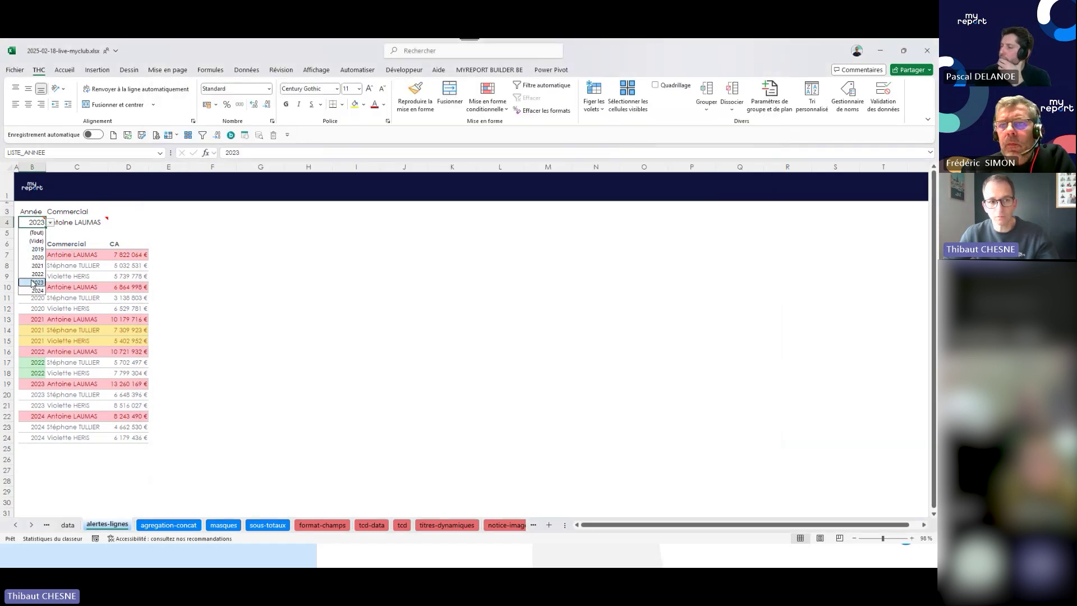
pyautogui.click(84, 285)
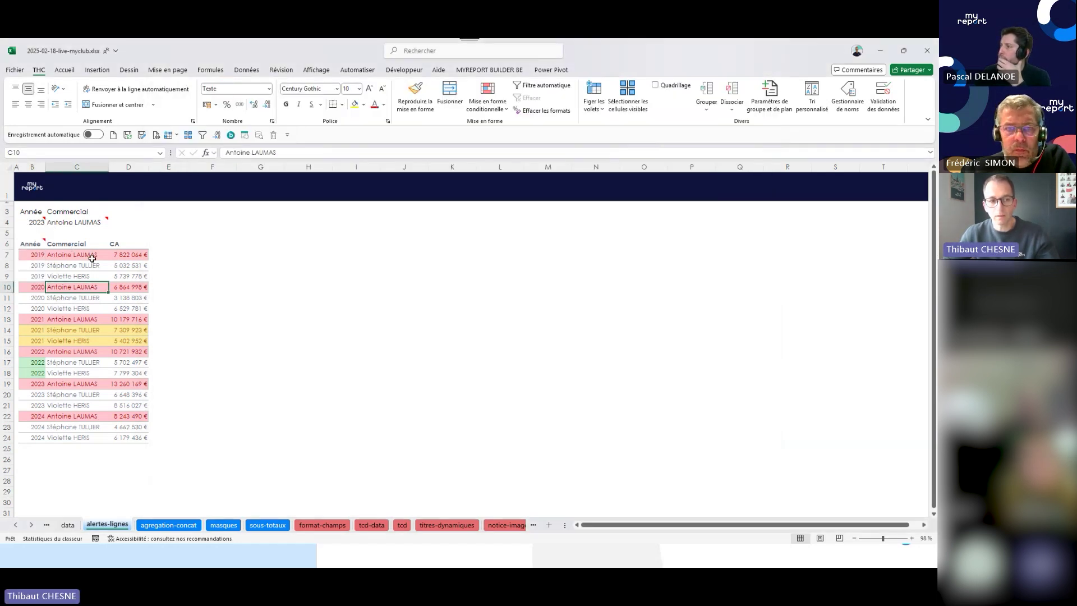
# Select the second salesperson in the Commercial drop-down list above the report, and check the zone name of that cell.
pyautogui.click(84, 225)
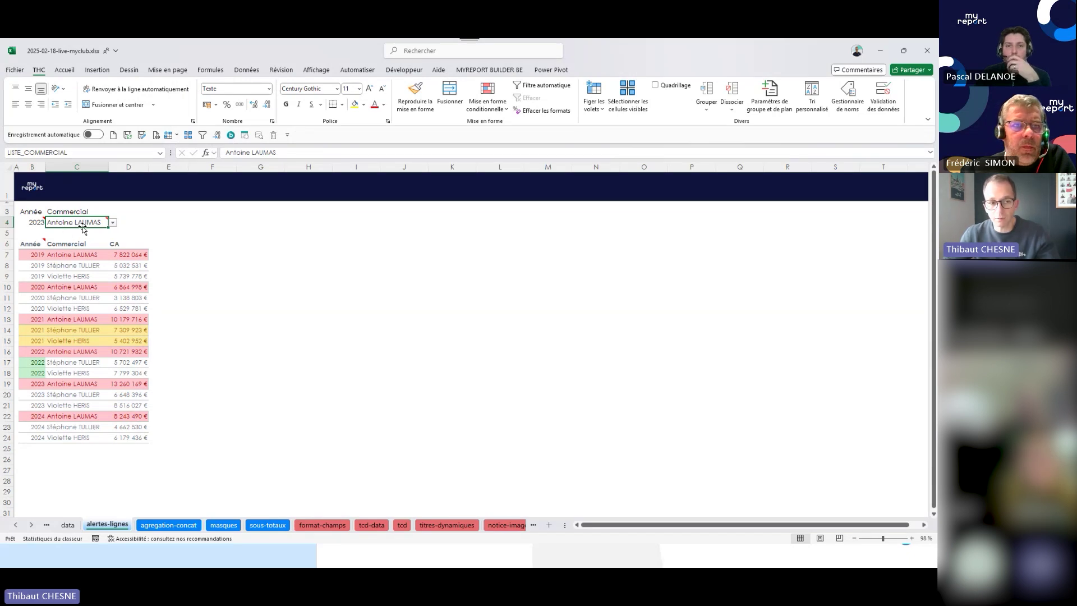
pyautogui.click(113, 224)
pyautogui.click(71, 257)
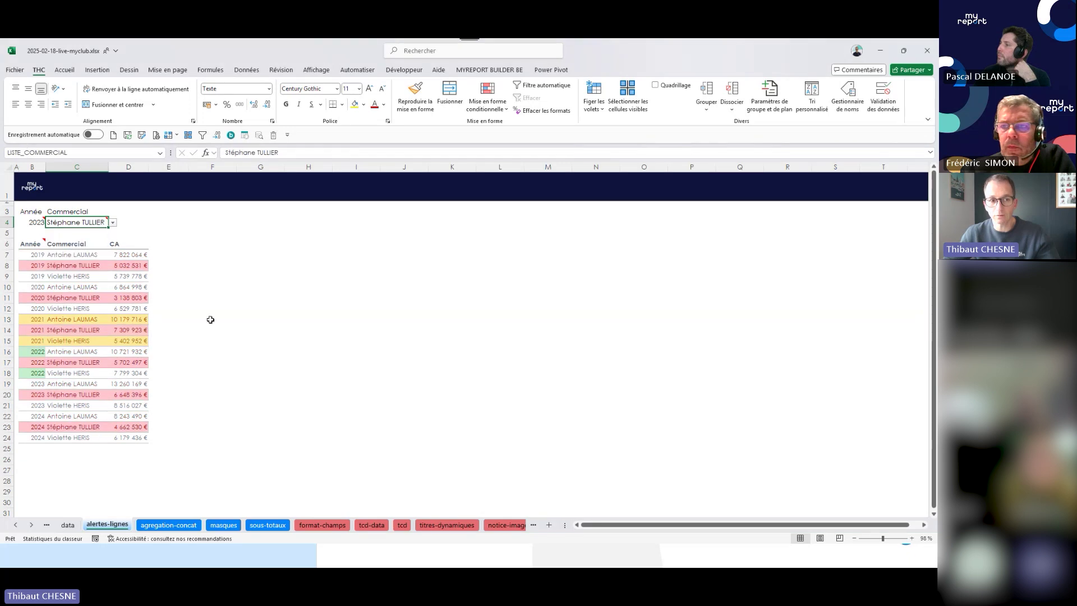
pyautogui.click(216, 256)
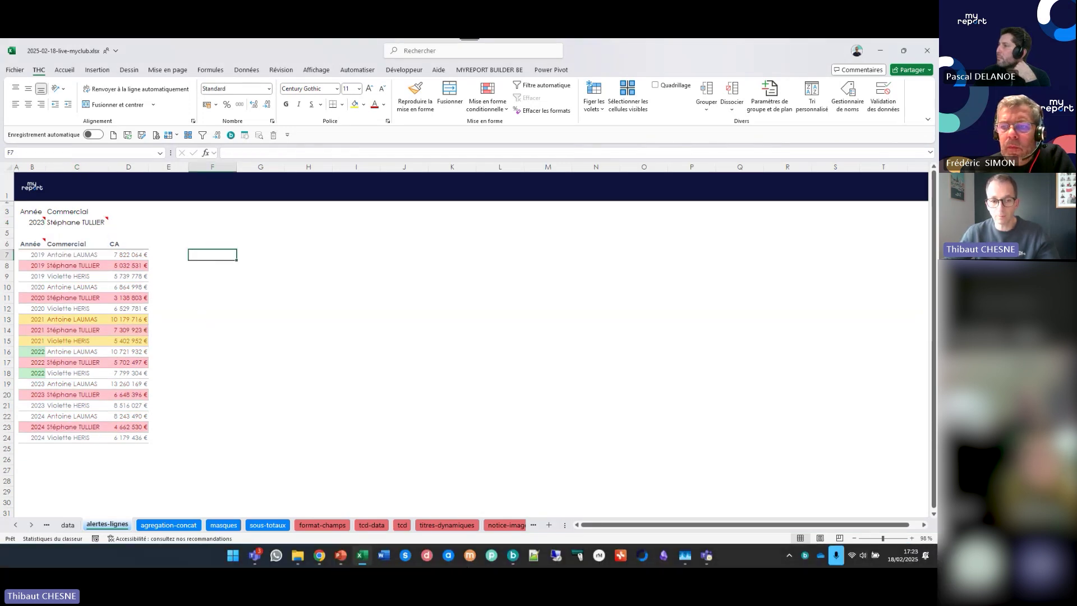
pyautogui.click(61, 225)
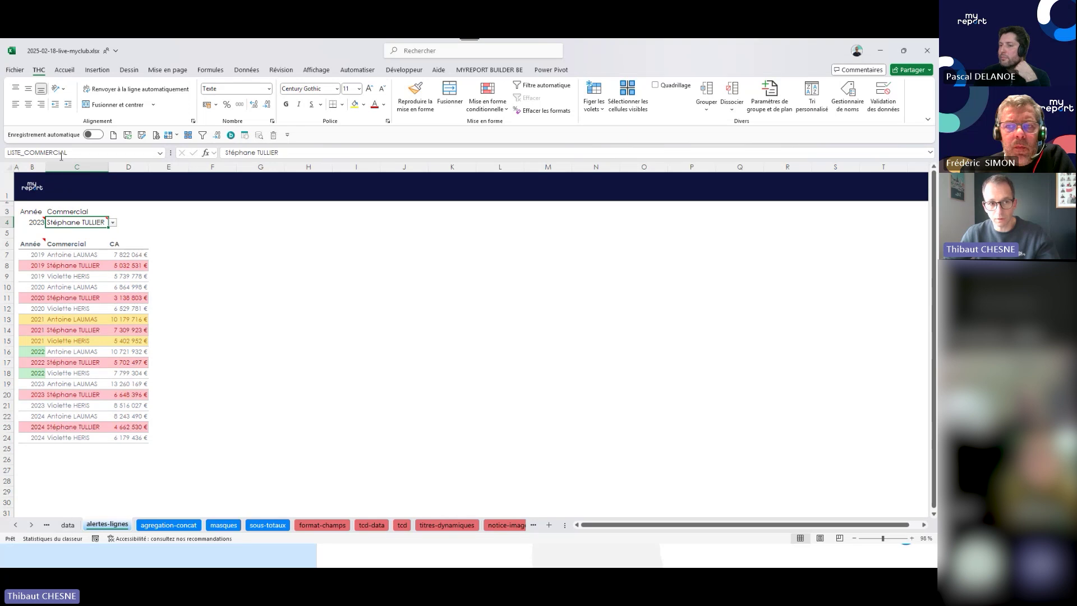
pyautogui.click(196, 249)
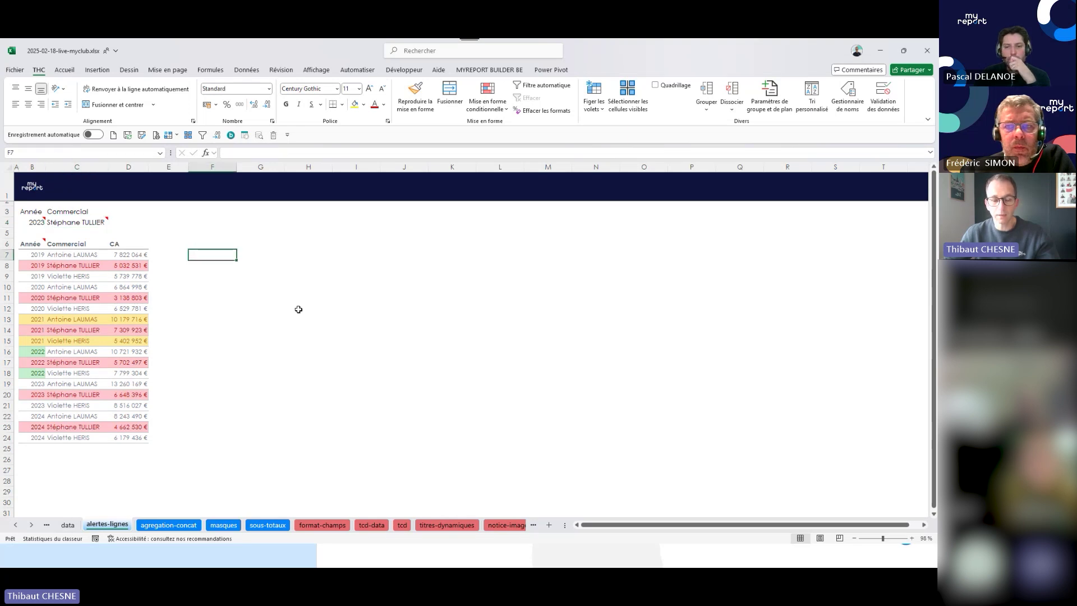
# Start a new report in MyReport Builder with an equality filter on Commercial, and browse the Excel zones among its dynamic values.
pyautogui.click(508, 559)
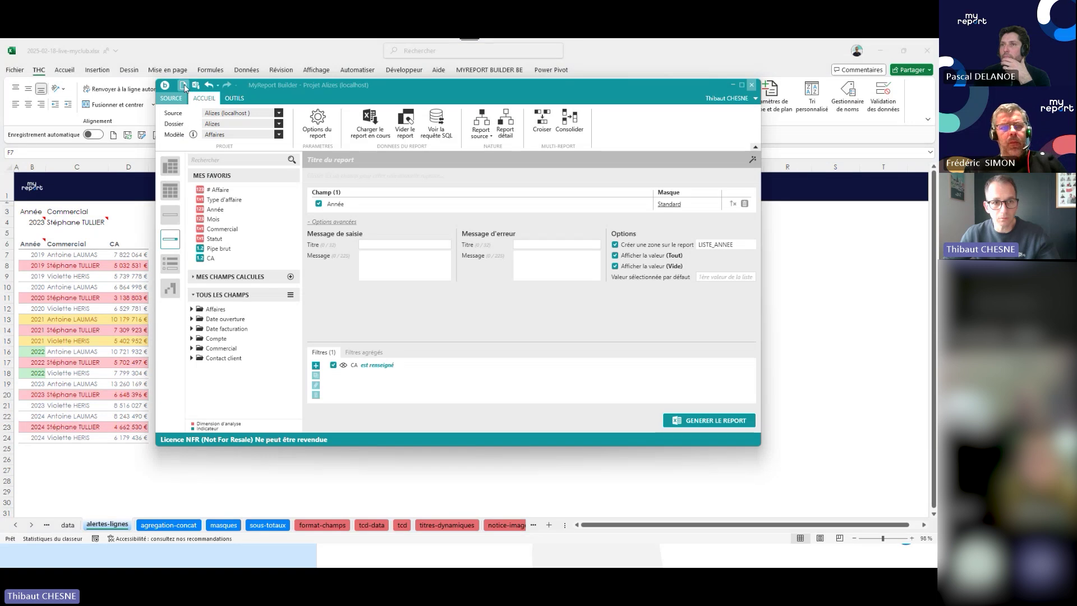
pyautogui.click(183, 85)
pyautogui.click(526, 290)
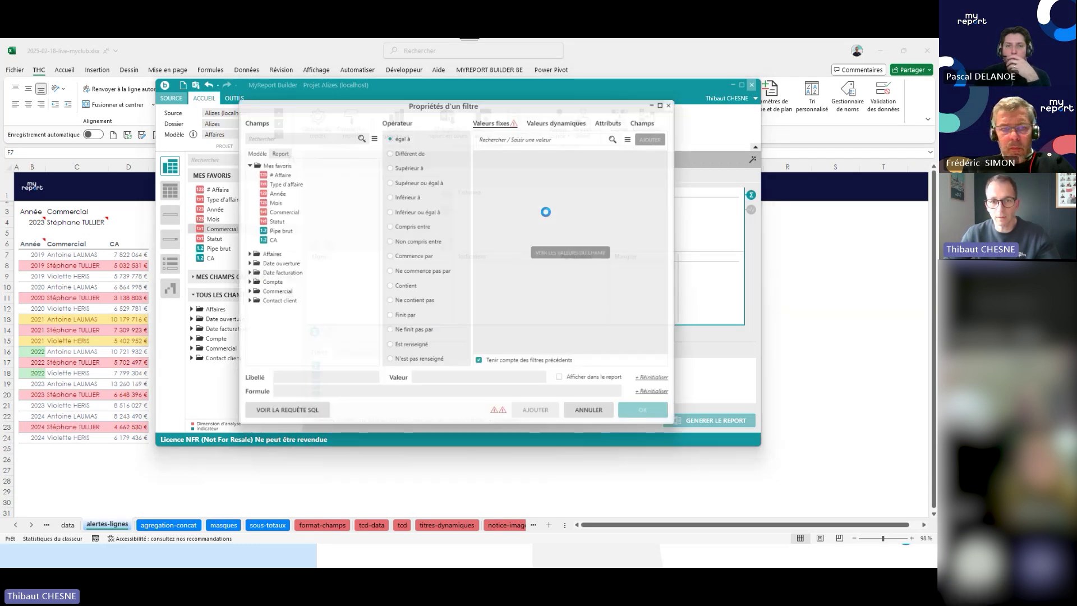
pyautogui.click(555, 116)
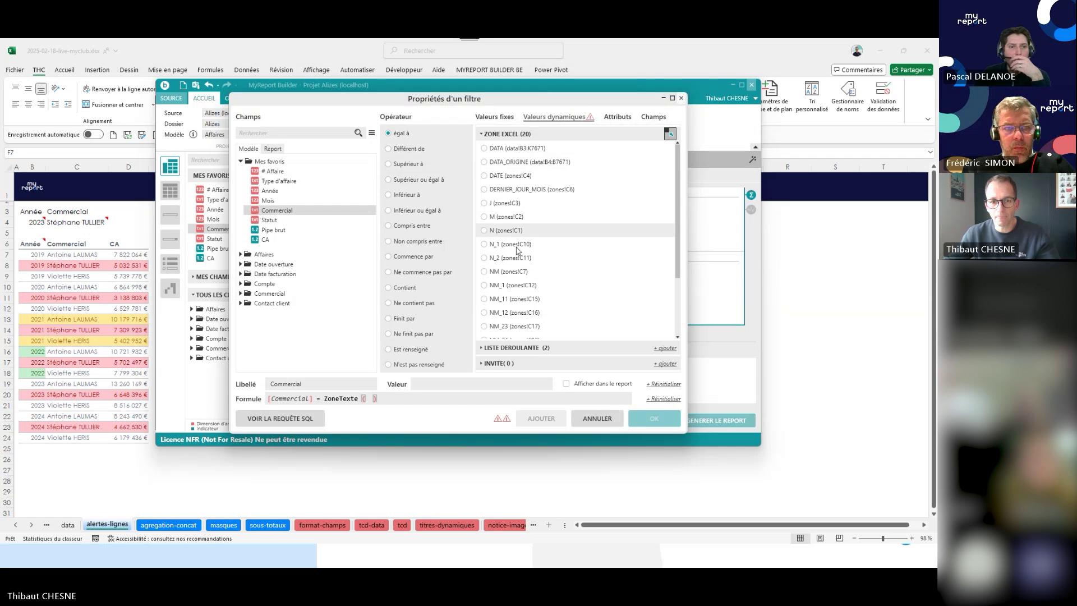
pyautogui.scroll(-2, 526, 259)
pyautogui.scroll(2, 526, 259)
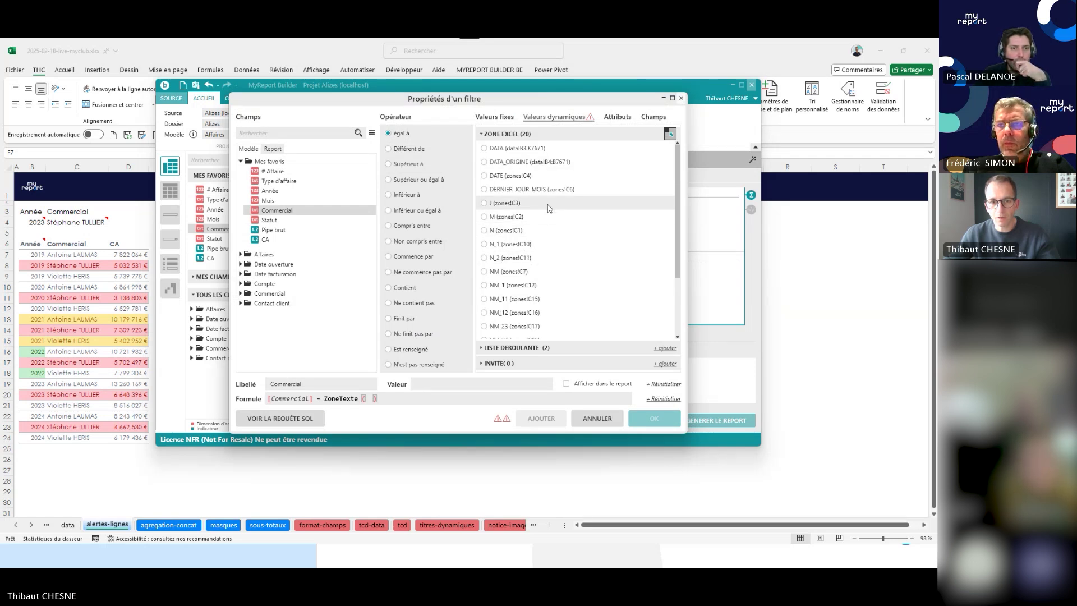
pyautogui.scroll(-2, 580, 286)
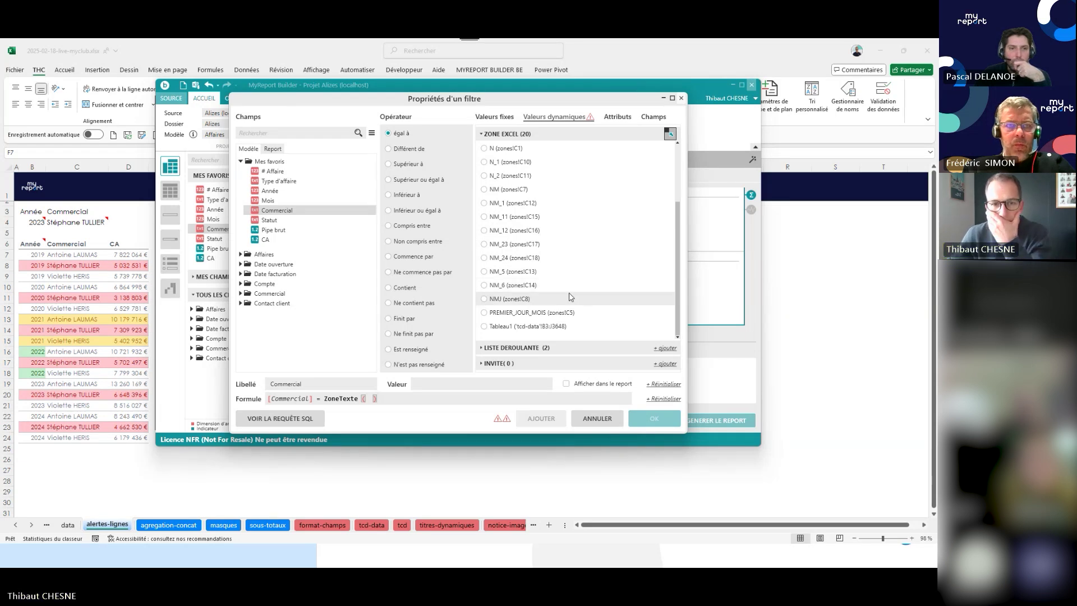
pyautogui.scroll(2, 571, 297)
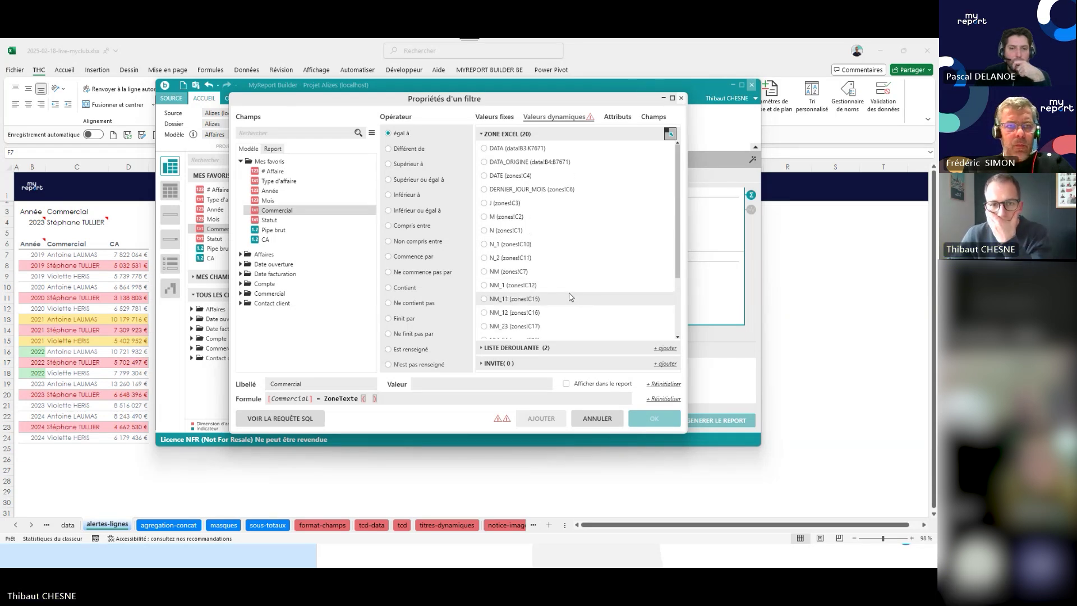
pyautogui.click(670, 134)
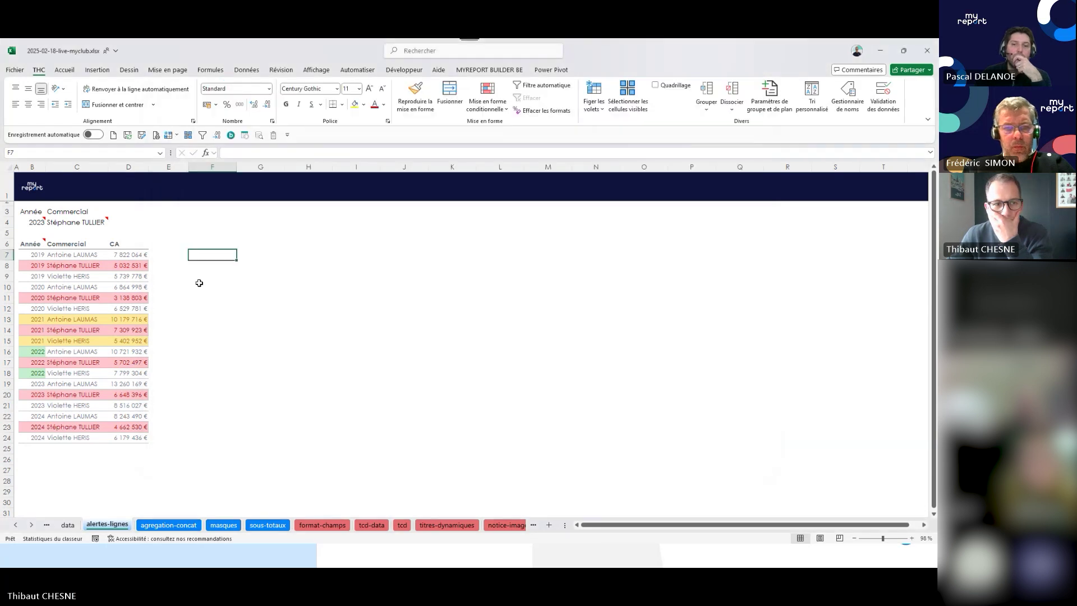
pyautogui.click(78, 220)
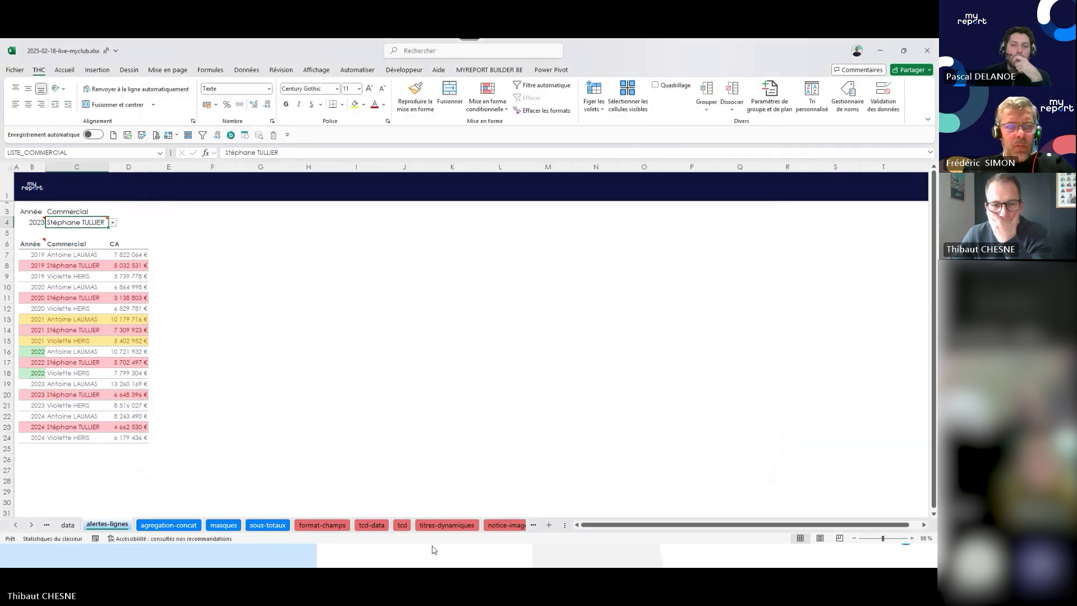
pyautogui.moveTo(436, 566)
pyautogui.click(514, 561)
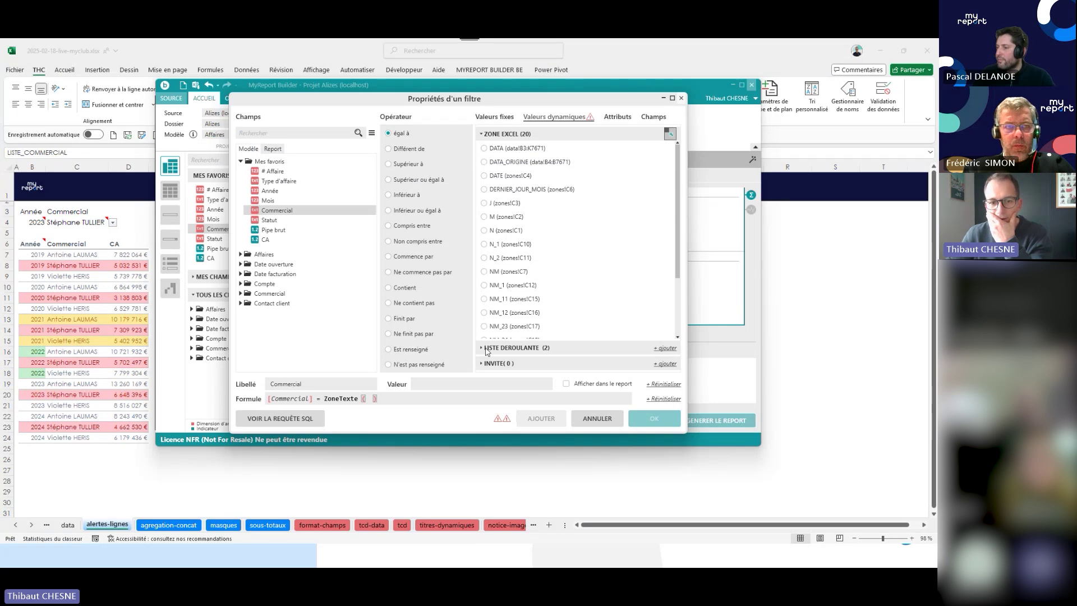
pyautogui.click(458, 271)
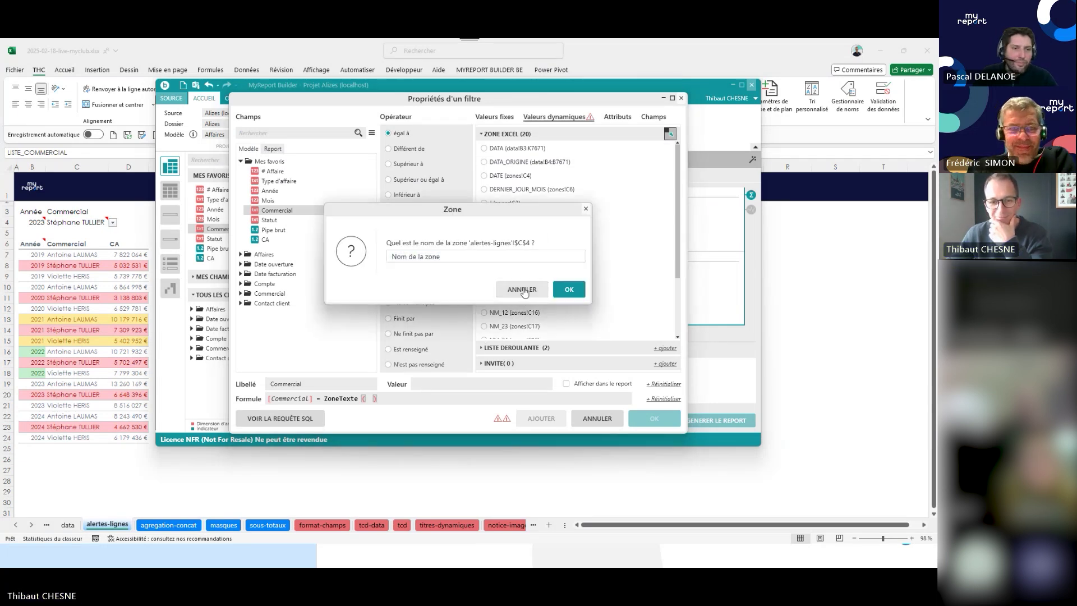
pyautogui.click(517, 286)
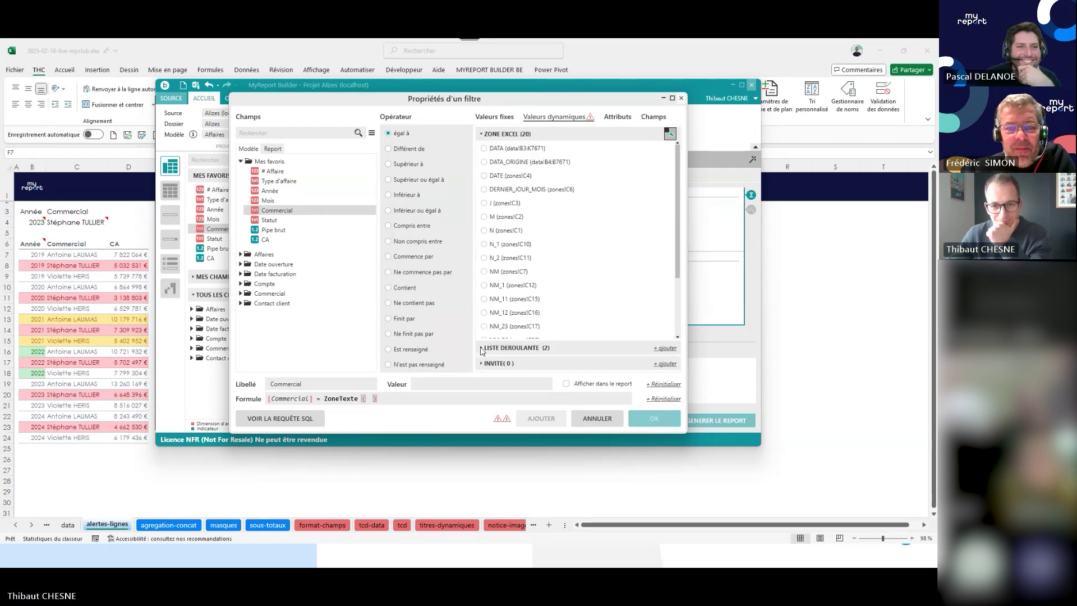
# Set the Commercial filter equal to the LISTE_COMMERCIAL drop-down list and validate the filter.
pyautogui.click(481, 347)
pyautogui.click(506, 278)
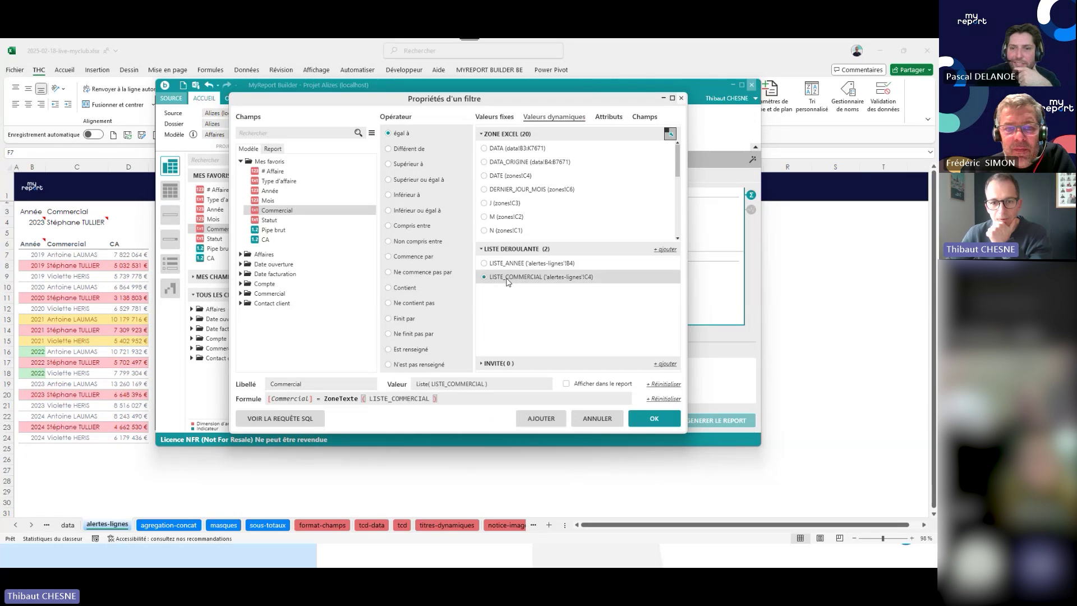
pyautogui.press('Return')
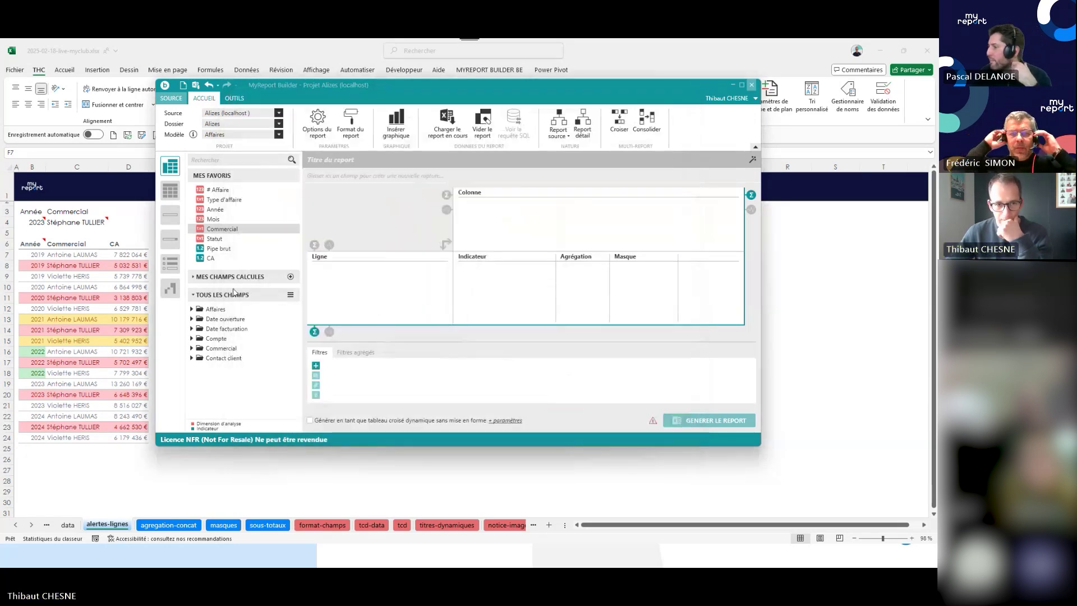
# Generate a cross table at F7 with Année in columns, Commercial and Type d'affaire in rows, and the sum of CA as indicator.
pyautogui.moveTo(224, 211); pyautogui.dragTo(465, 213)
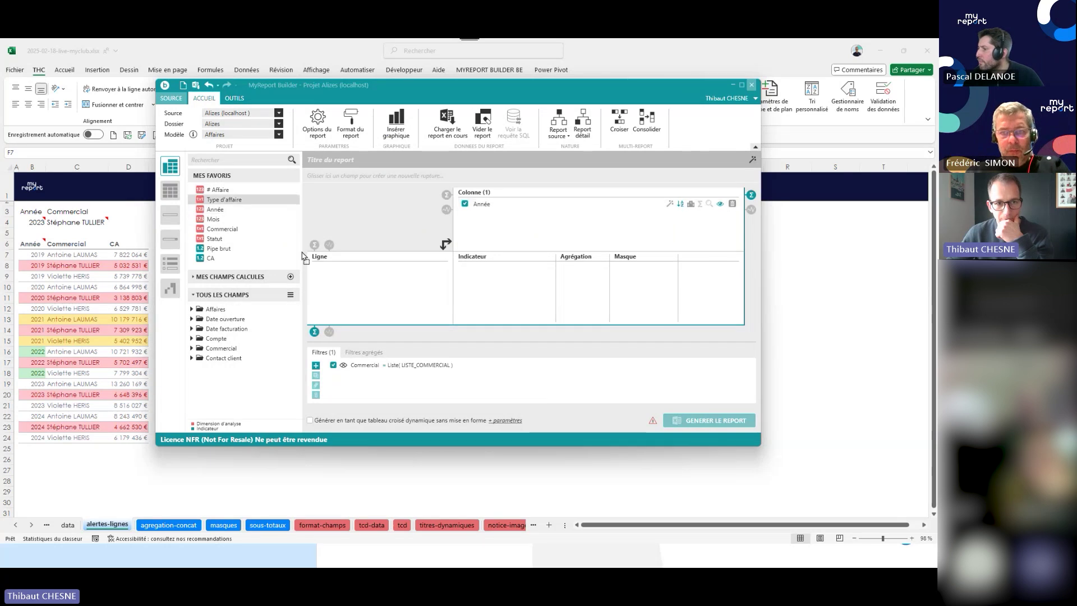
pyautogui.moveTo(364, 308); pyautogui.dragTo(364, 308)
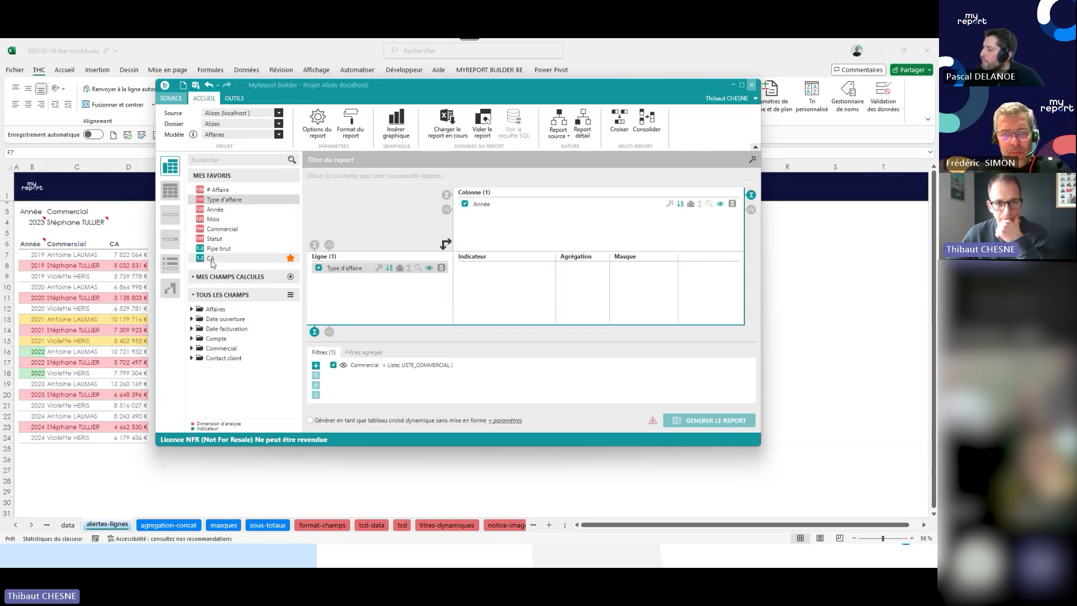
pyautogui.moveTo(242, 268); pyautogui.dragTo(511, 314)
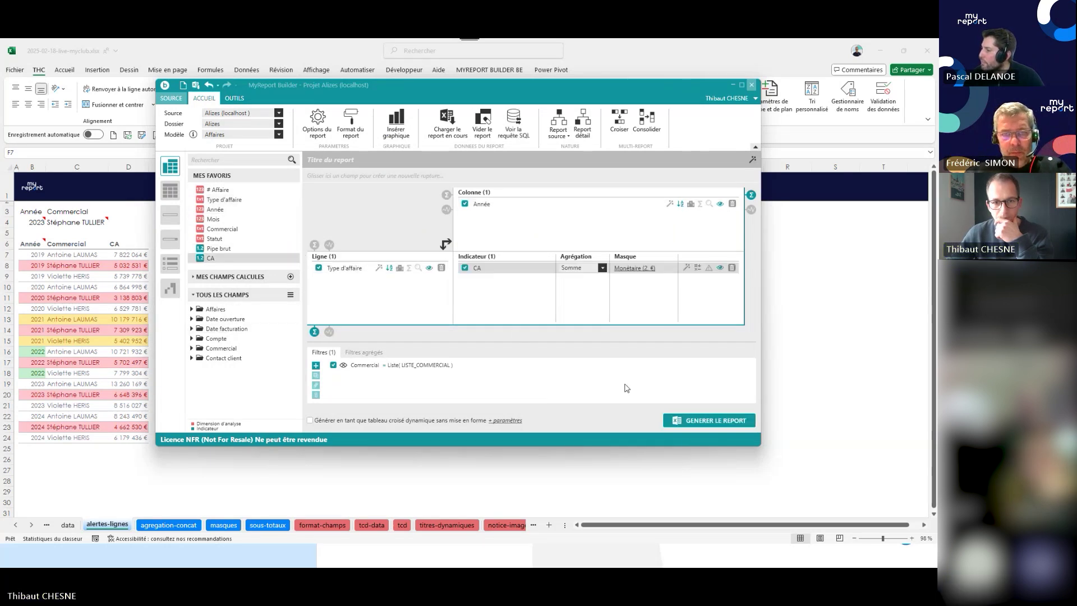
pyautogui.moveTo(225, 228); pyautogui.dragTo(342, 272)
pyautogui.click(712, 421)
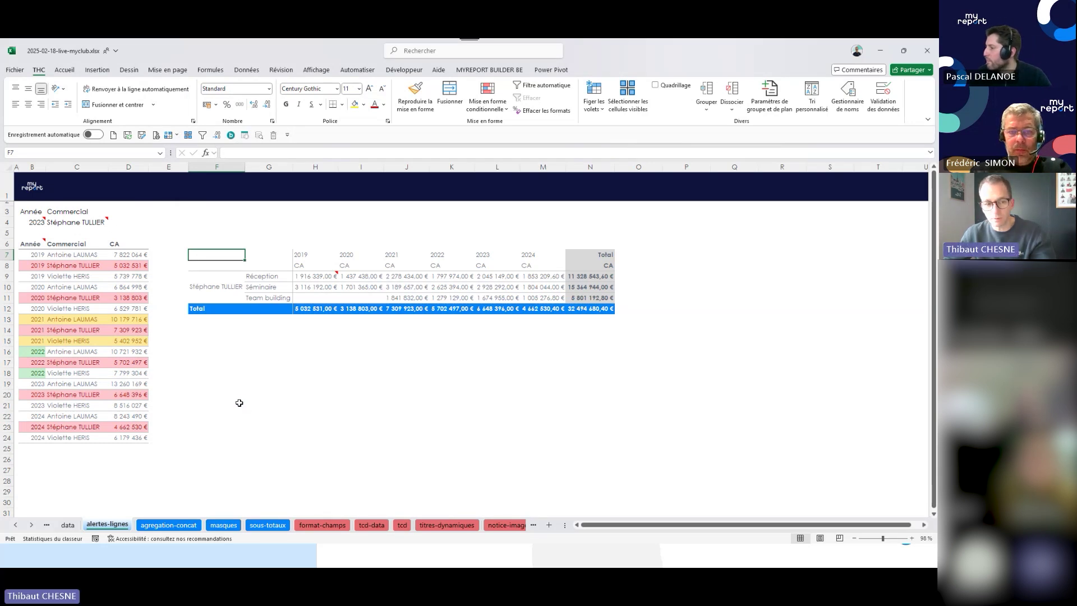
# Examine the generated cross table and the choices in the Commercial drop-down list, and select the table's first CA value.
pyautogui.click(315, 287)
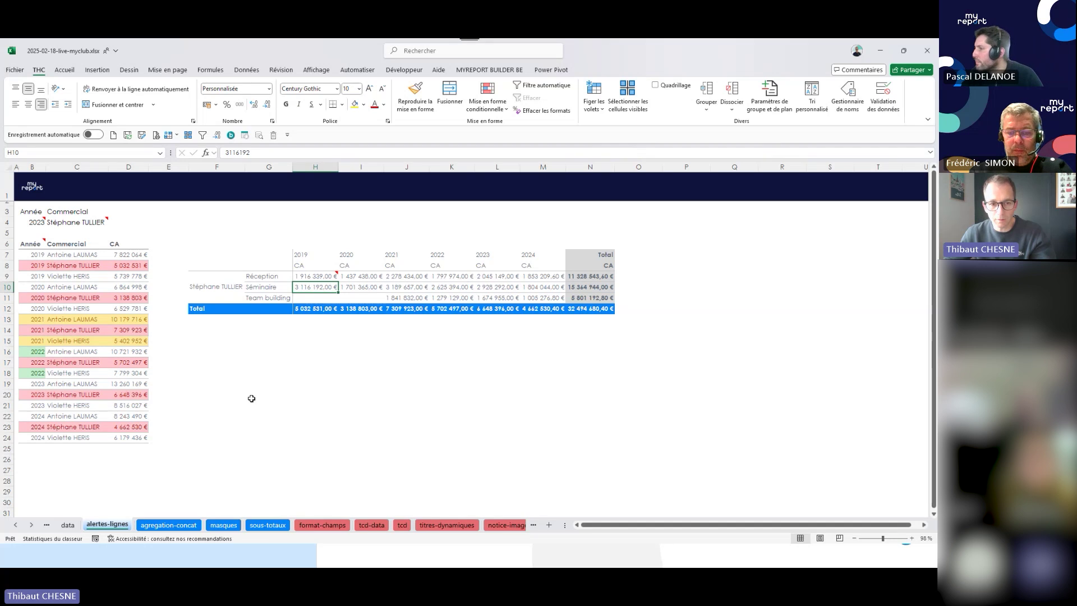
pyautogui.moveTo(447, 565)
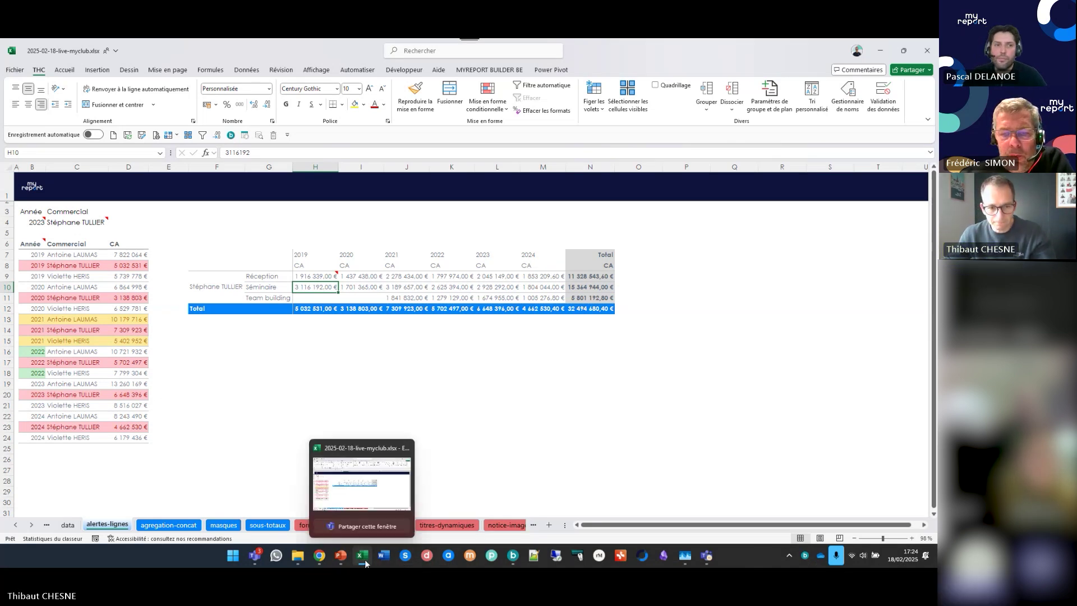
pyautogui.moveTo(335, 561)
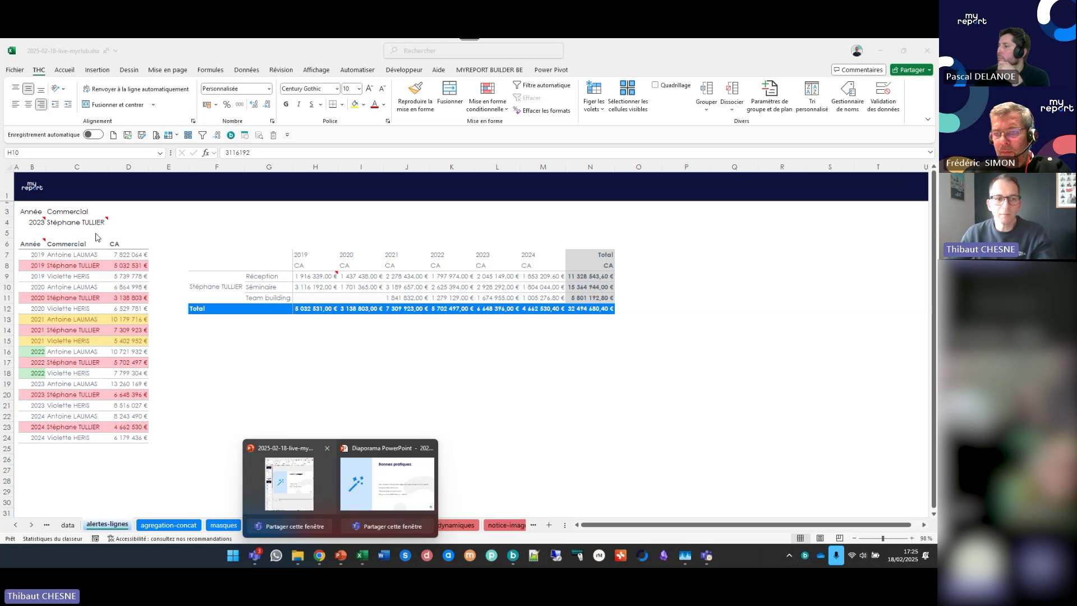
pyautogui.click(83, 223)
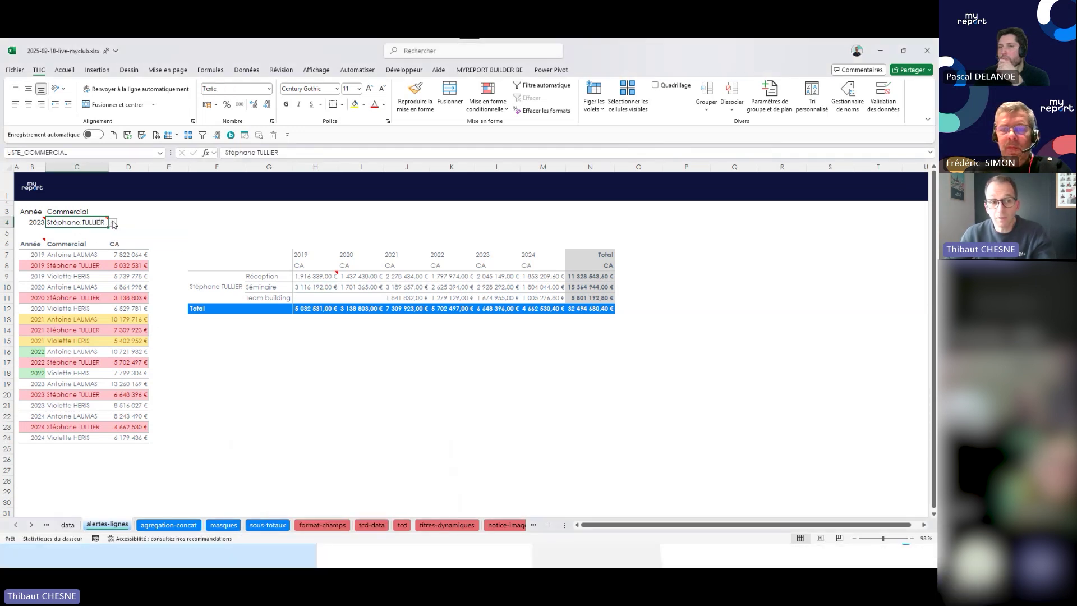
pyautogui.click(113, 222)
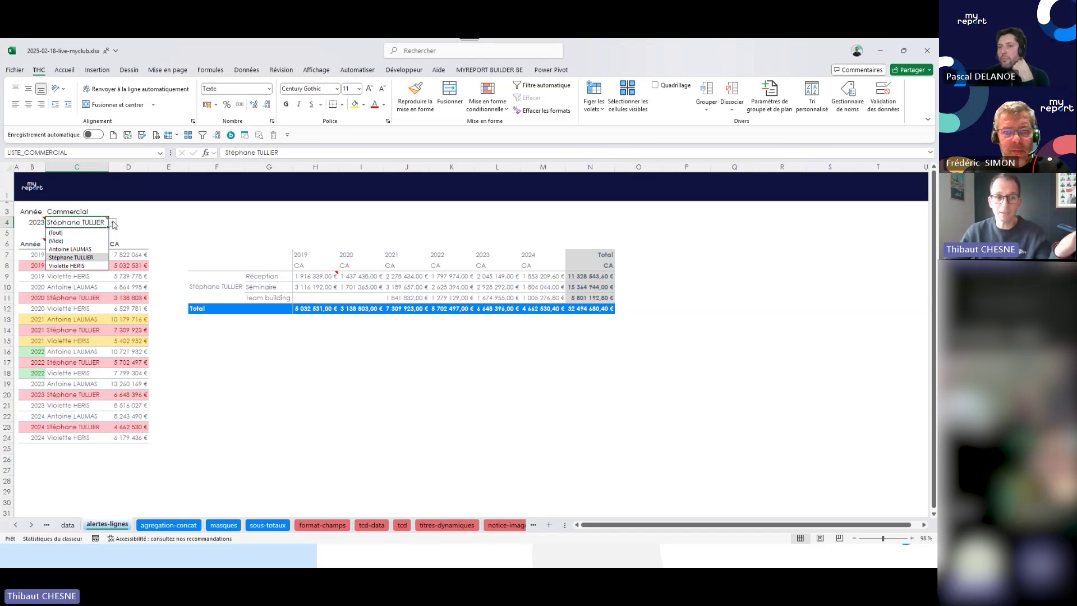
pyautogui.click(270, 319)
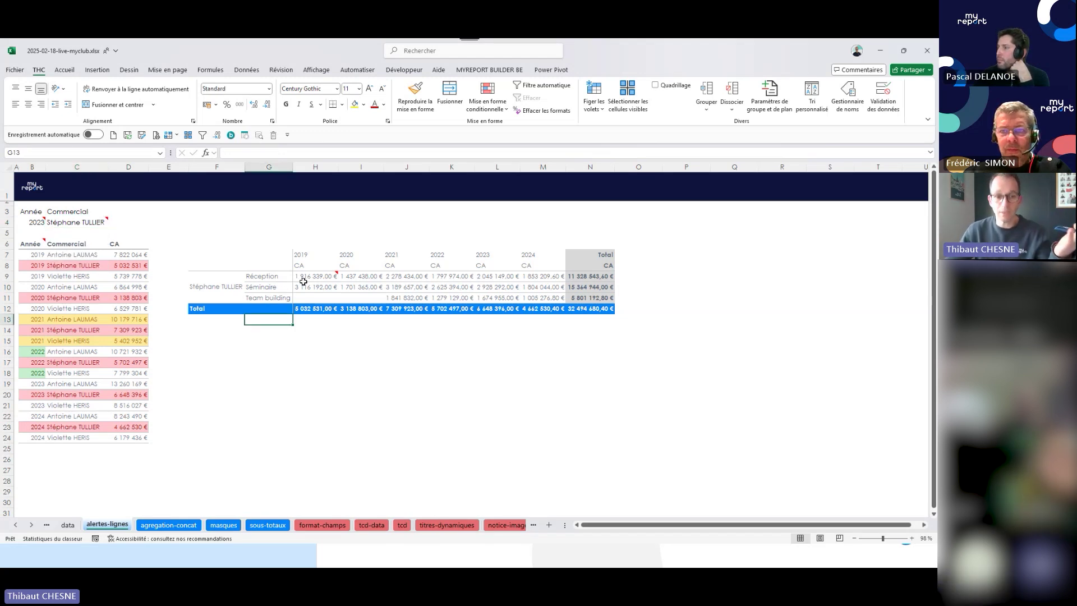
pyautogui.click(302, 279)
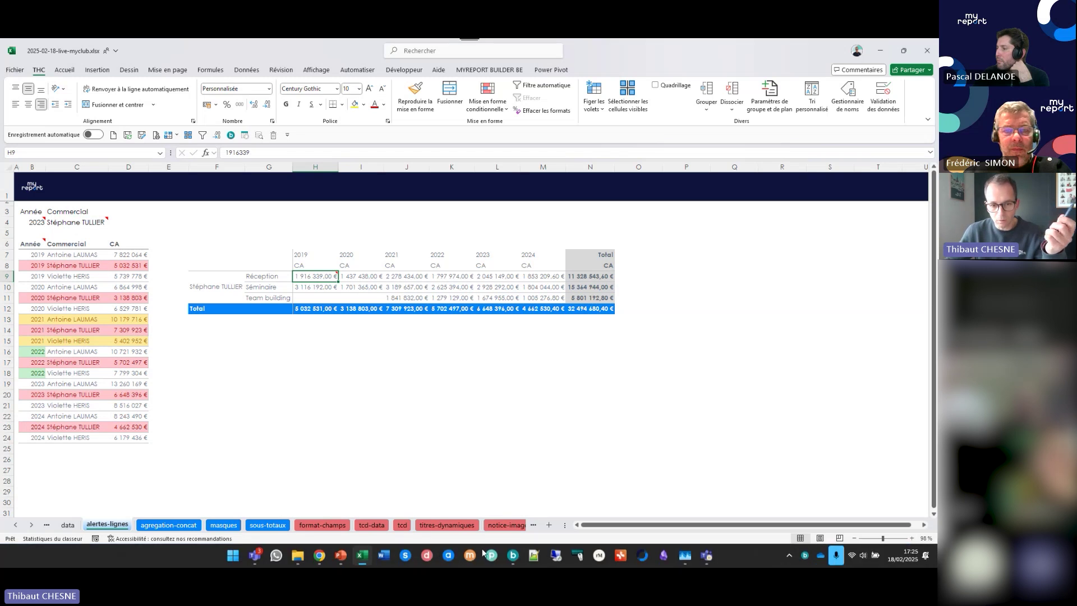
# Select the Commercial drop-down cell, and switch to the PowerPoint slide on Bonnes pratiques to review its recommendations.
pyautogui.click(70, 223)
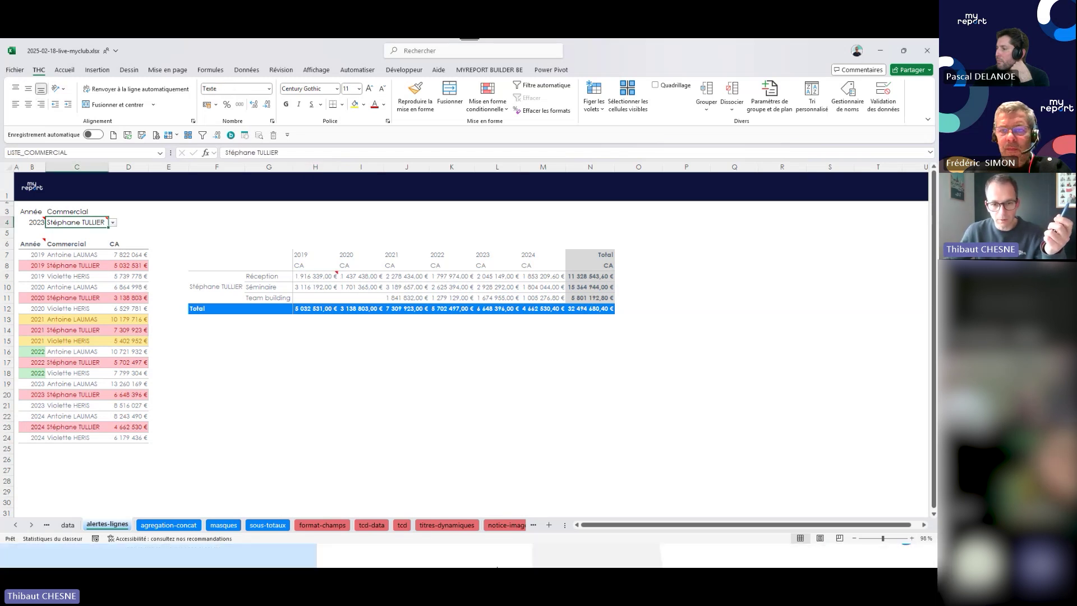
pyautogui.moveTo(527, 551)
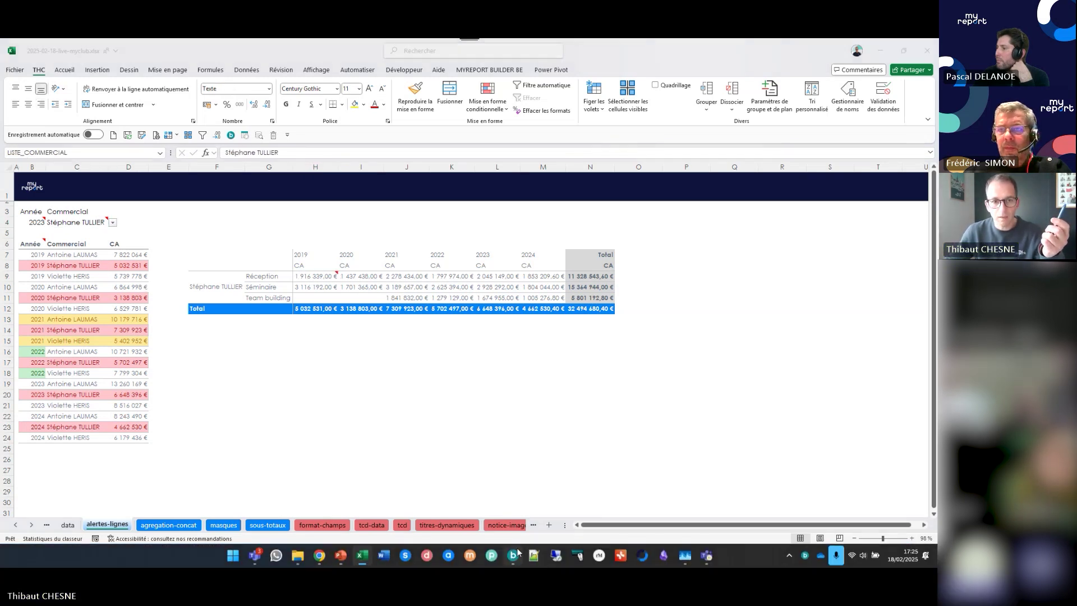
pyautogui.click(512, 556)
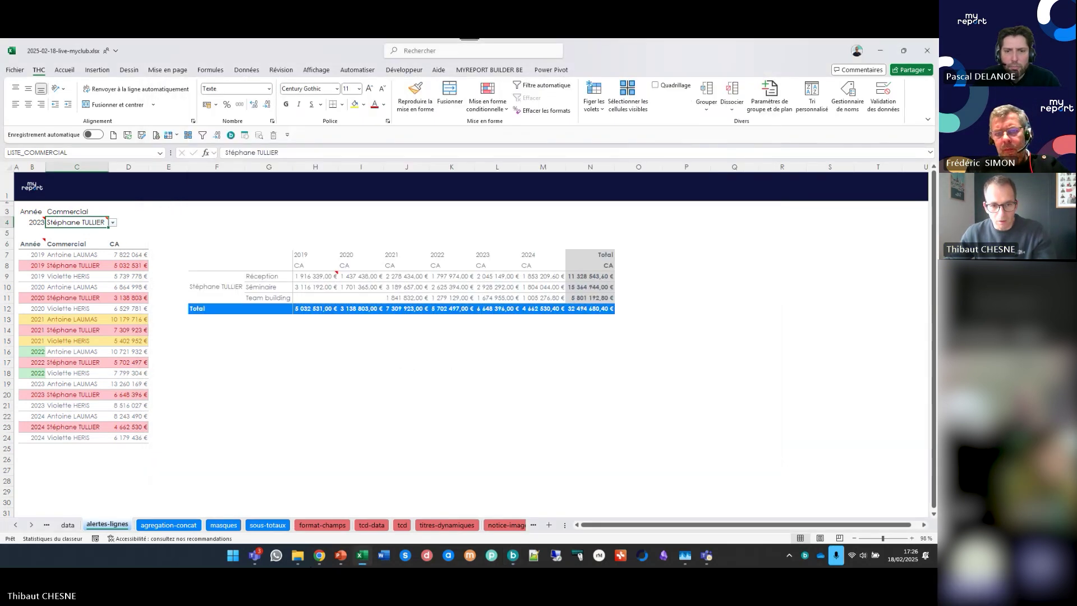
pyautogui.click(339, 557)
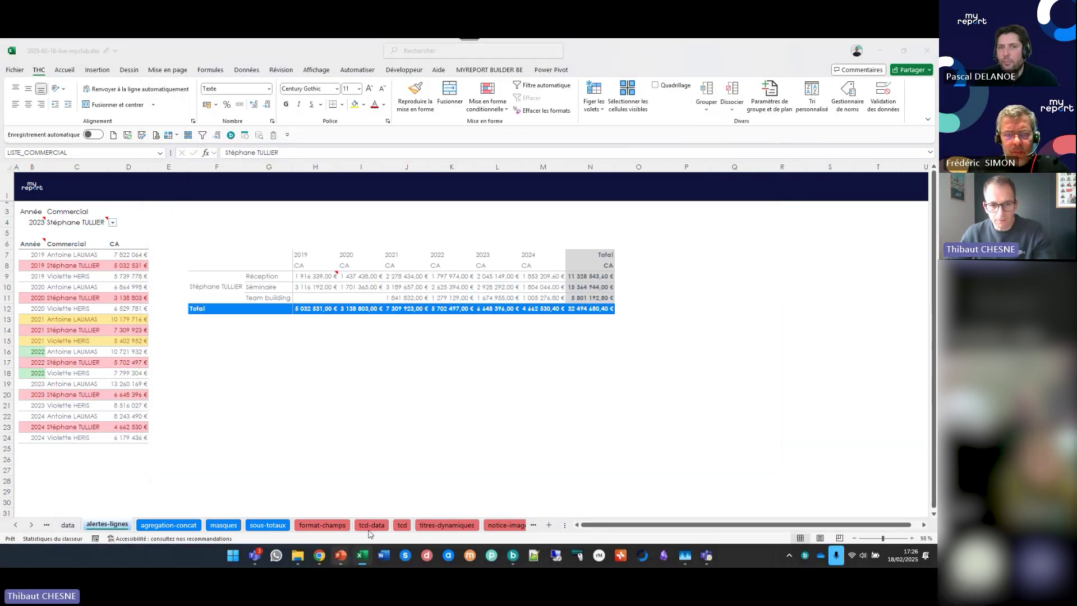
pyautogui.click(382, 494)
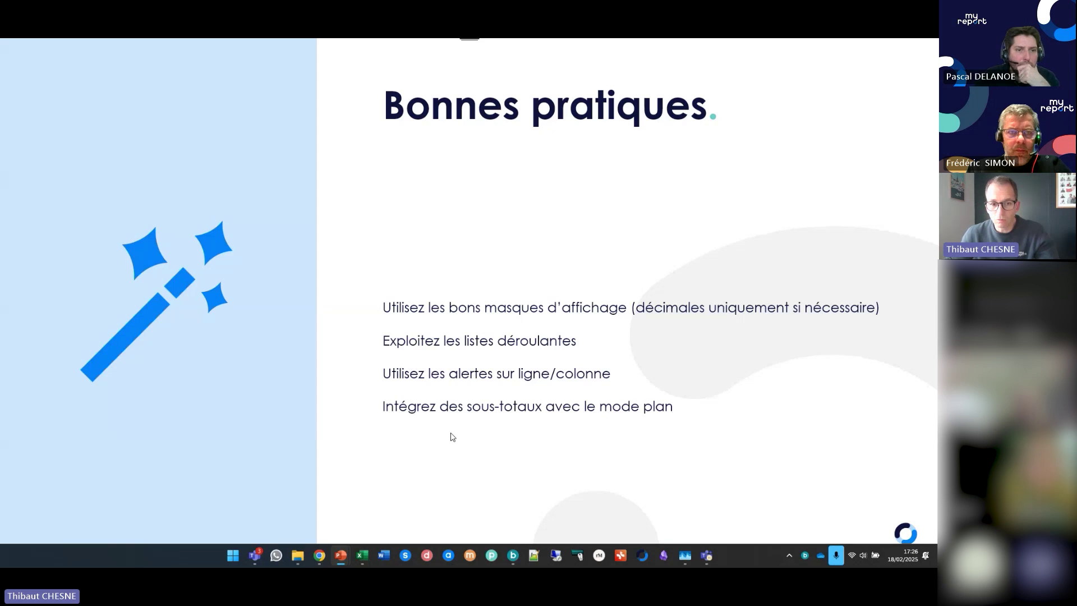
pyautogui.moveTo(358, 557)
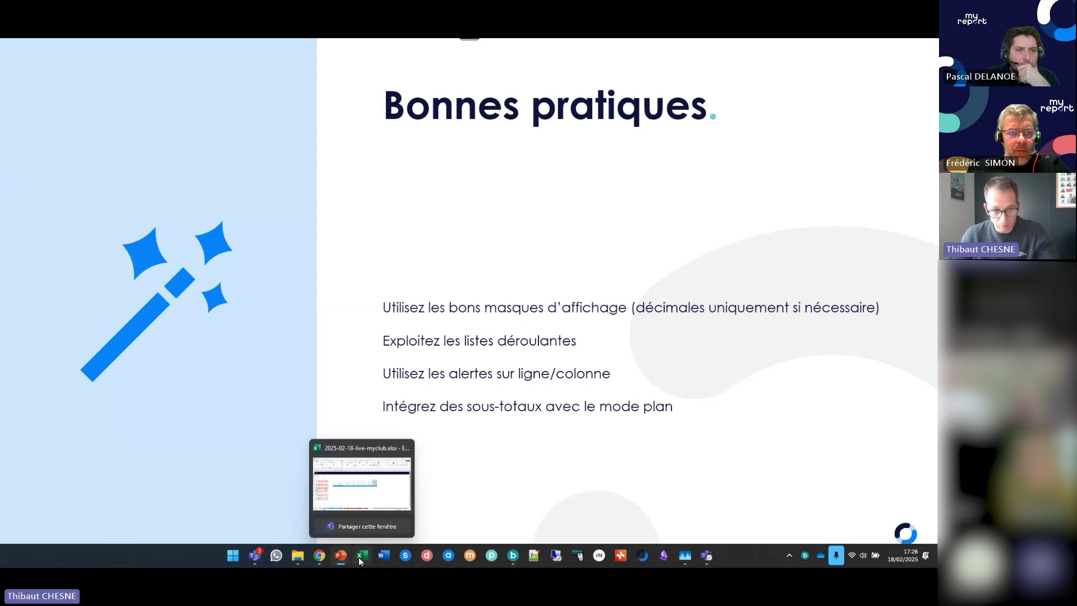
# Switch to Excel, open the sous-totaux sheet and expand every outline group of the second sales table.
pyautogui.click(370, 501)
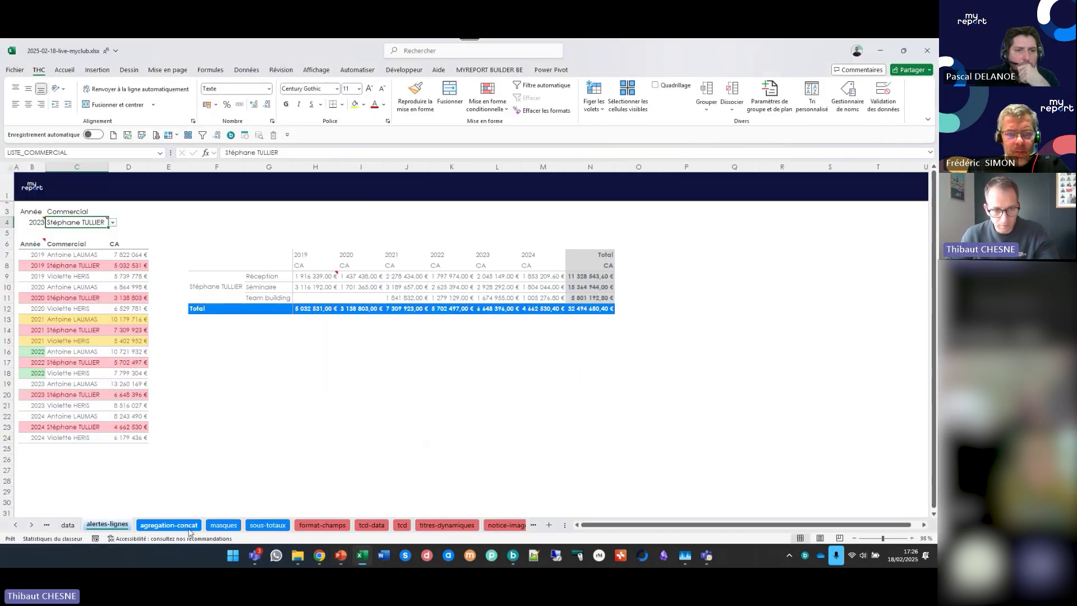
pyautogui.click(267, 523)
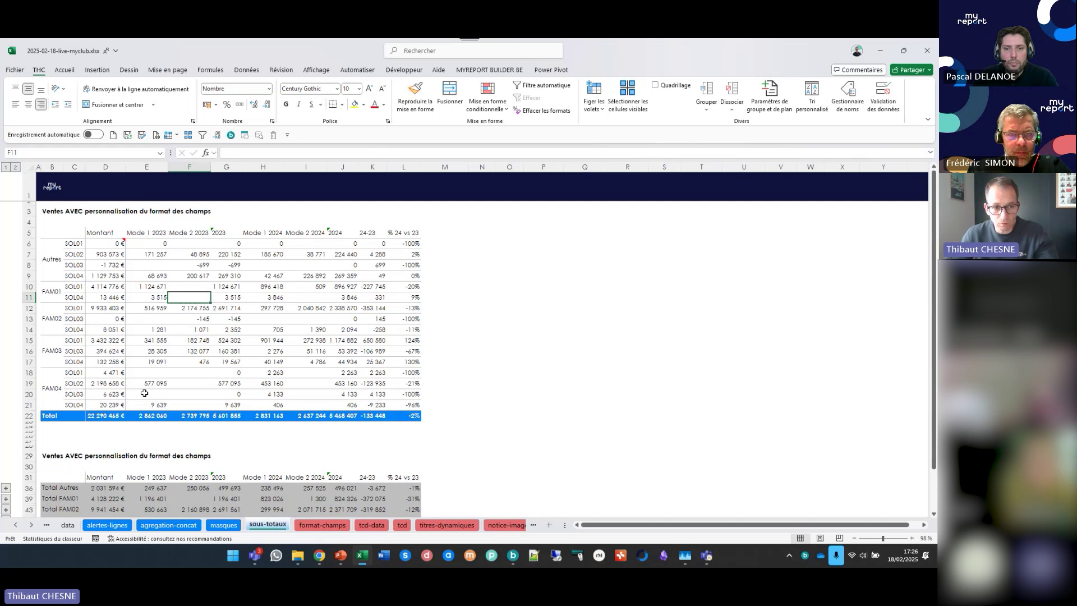
pyautogui.scroll(-5, 77, 420)
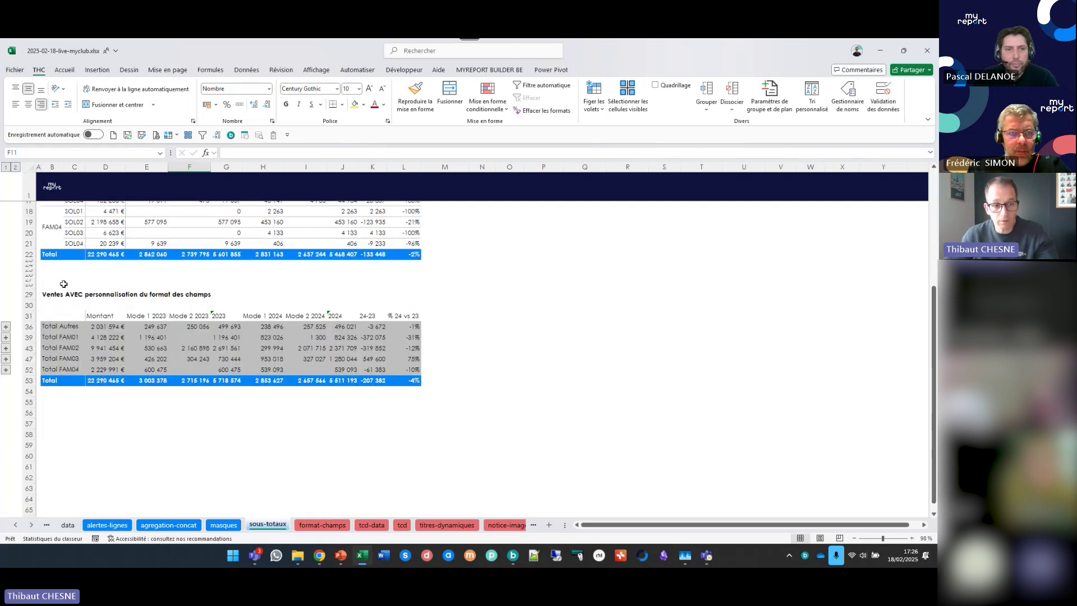
pyautogui.click(16, 168)
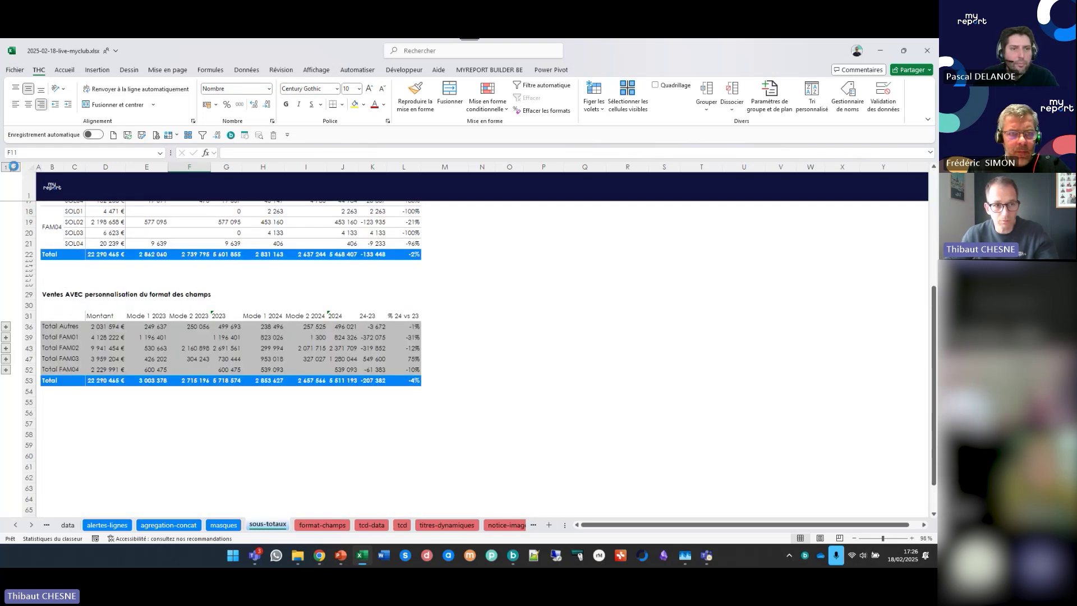
pyautogui.scroll(-1, 250, 319)
pyautogui.scroll(-4, 250, 320)
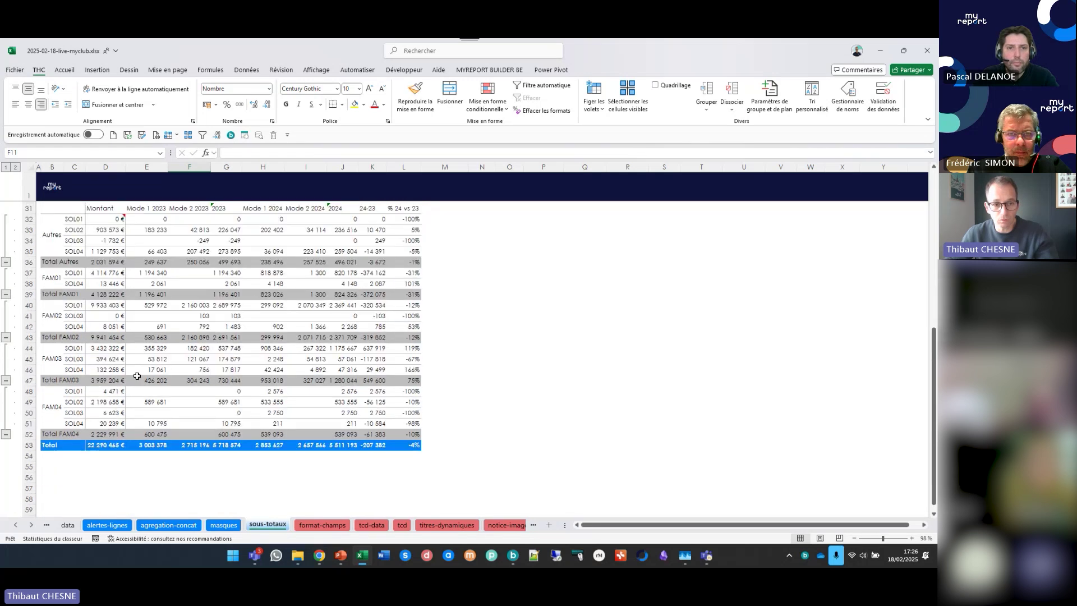
pyautogui.scroll(2, 194, 315)
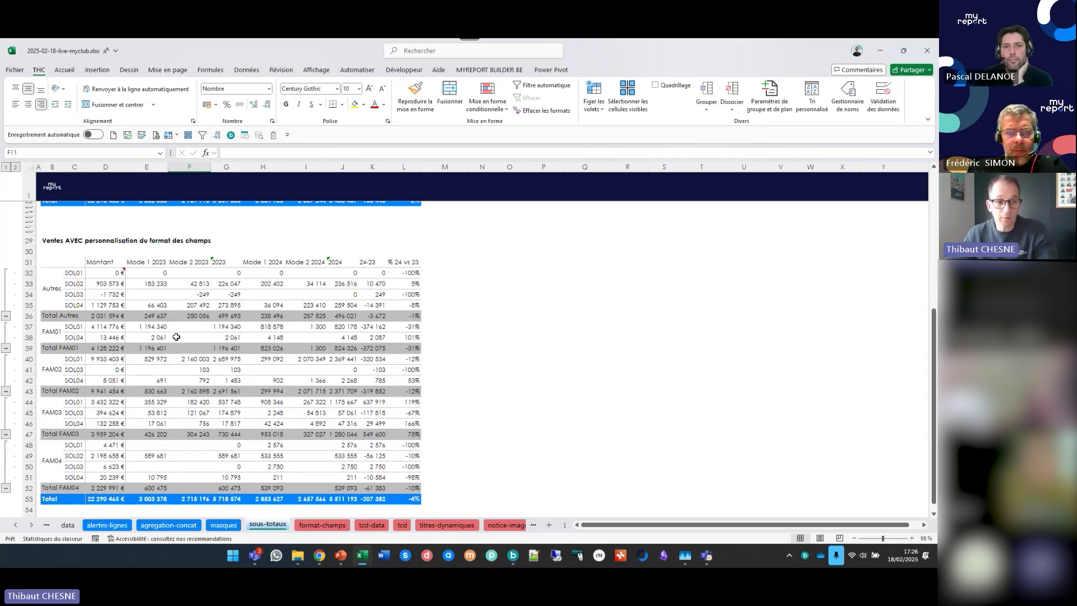
# Collapse the outline to the subtotal rows, and expand only the FAM02 and FAM04 groups to inspect their detail.
pyautogui.click(6, 168)
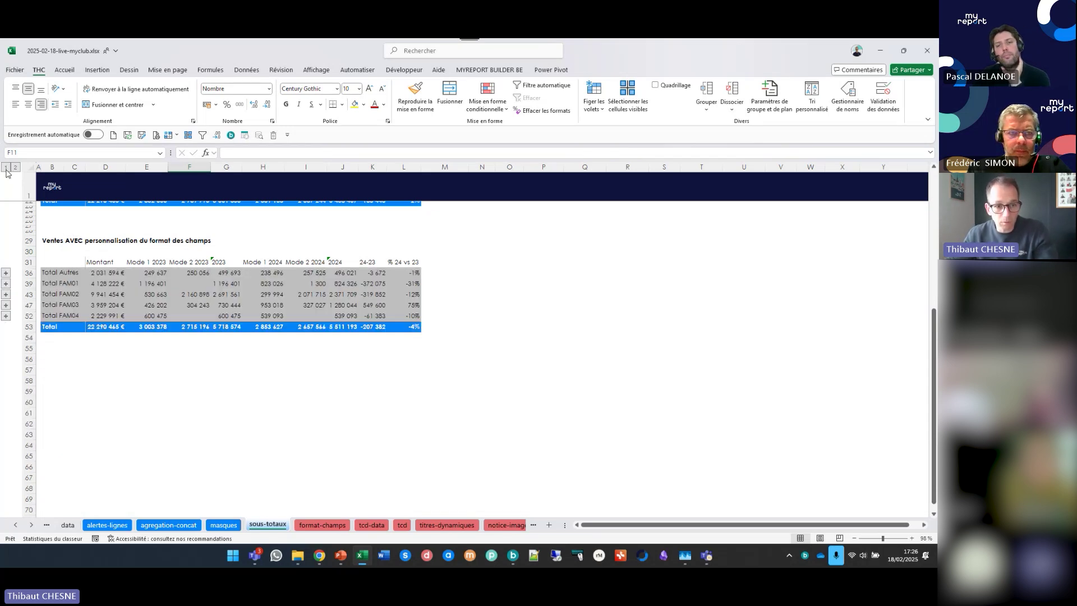
pyautogui.click(6, 295)
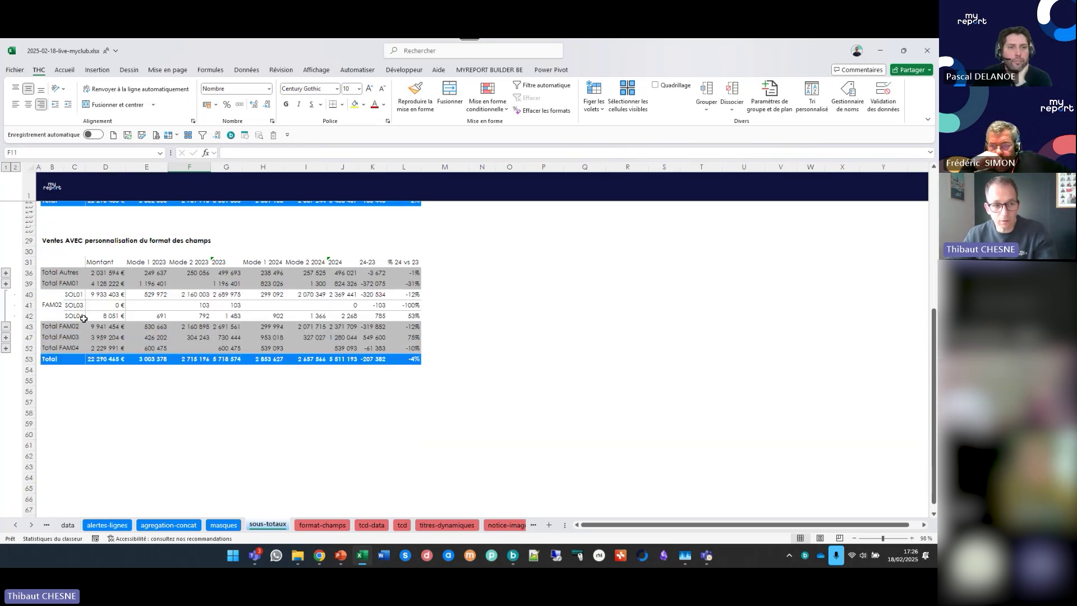
pyautogui.click(7, 349)
pyautogui.click(143, 307)
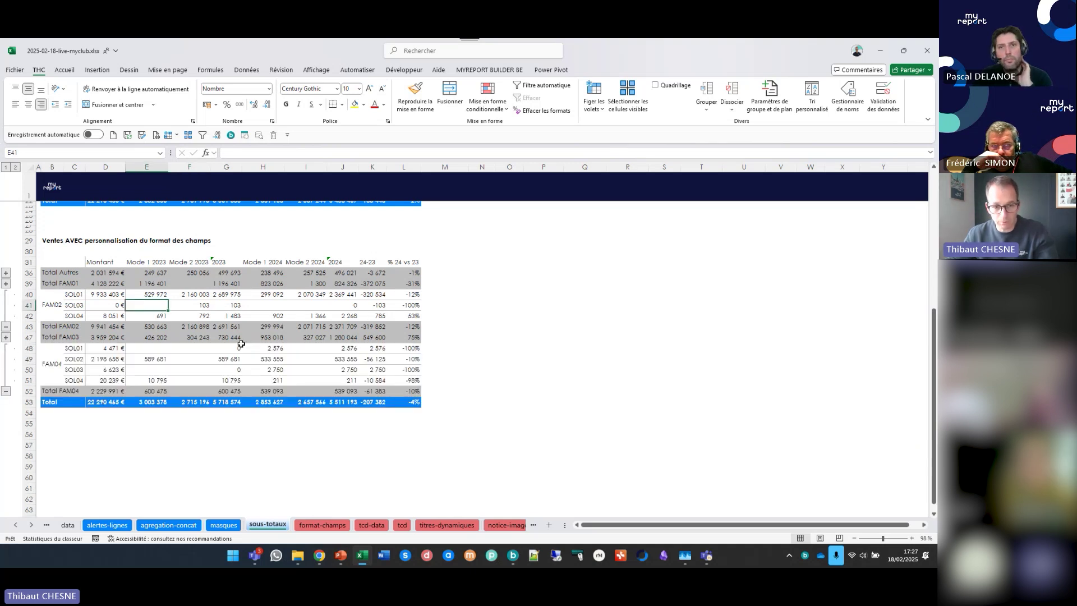
# Load the subtotal report at the current cell into MyReport Builder and return to the Excel workbook.
pyautogui.click(511, 559)
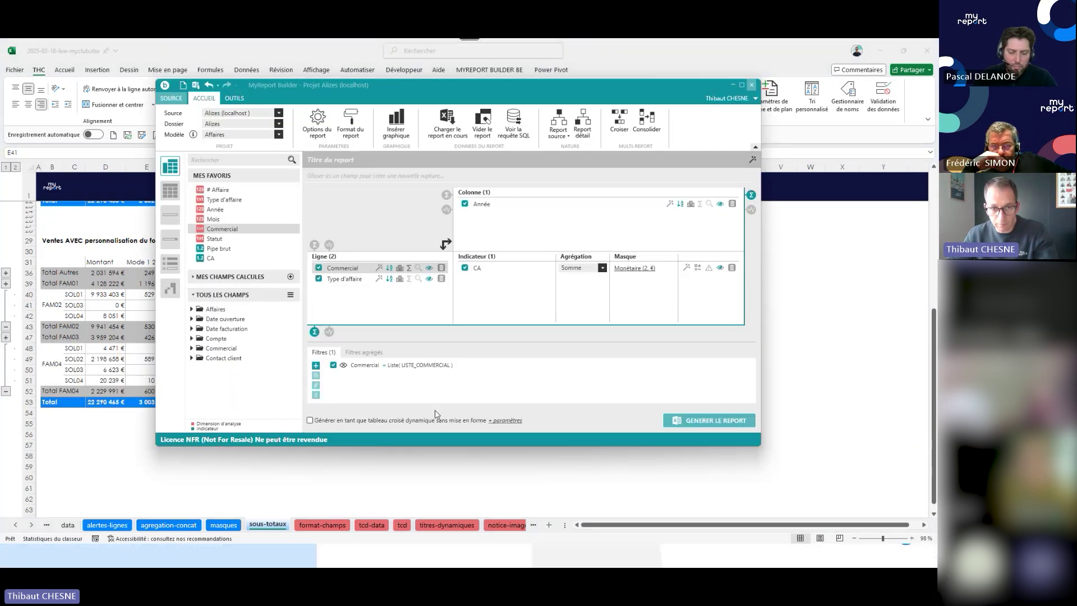
pyautogui.click(446, 125)
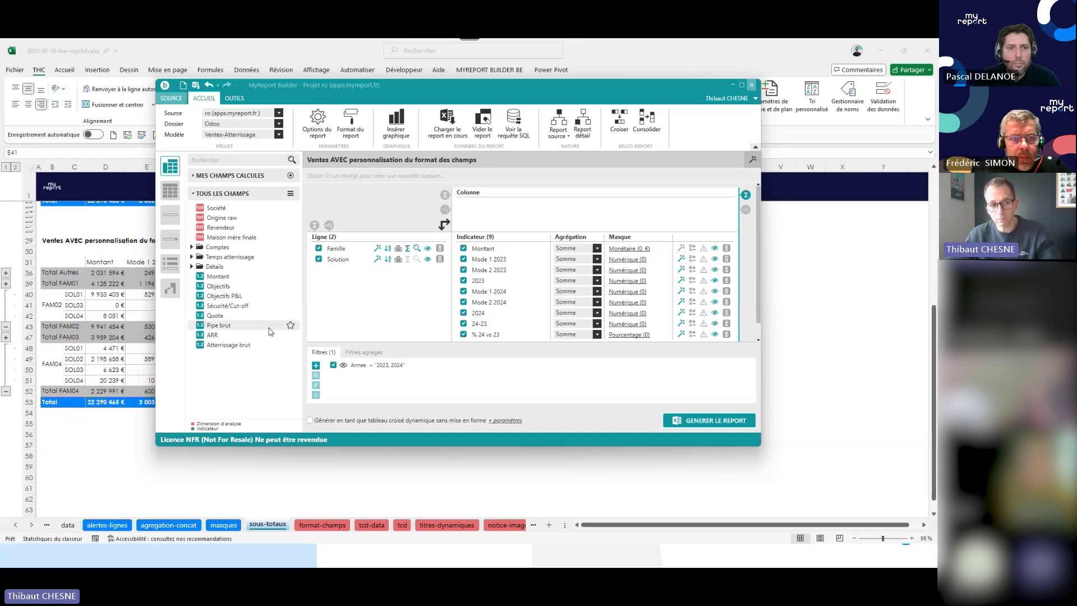
pyautogui.click(128, 332)
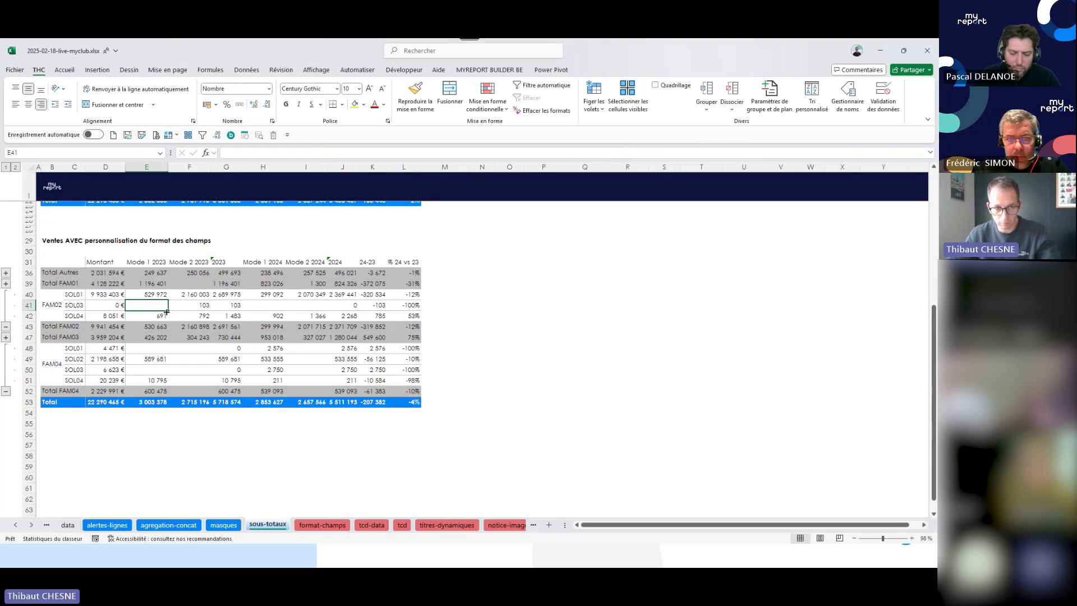
# Collapse the FAM02 and FAM04 groups of the lower sales table to their subtotal rows.
pyautogui.click(94, 318)
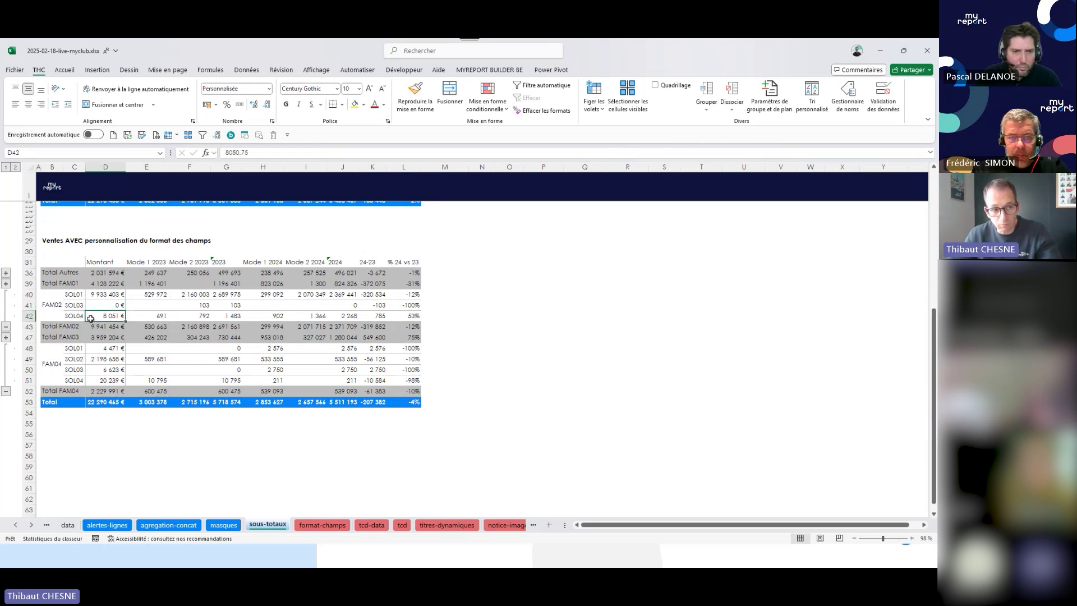
pyautogui.click(6, 327)
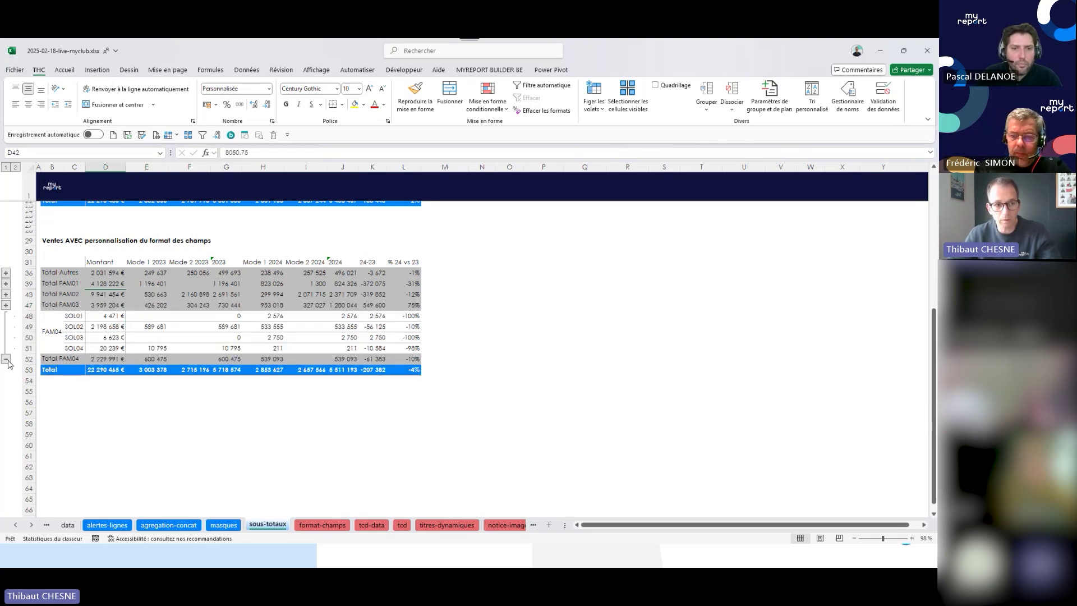
pyautogui.click(5, 359)
pyautogui.click(176, 304)
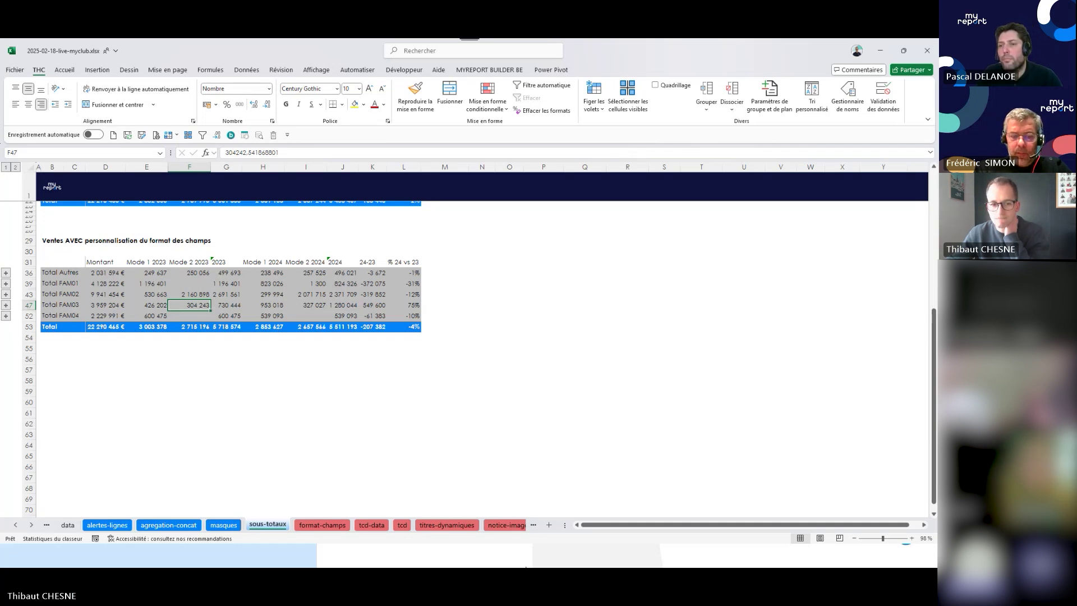
# In MyReport Builder, remove the word Total from the Famille field's subtotal label, keeping only the Valeur placeholder, and regenerate the report.
pyautogui.moveTo(524, 566)
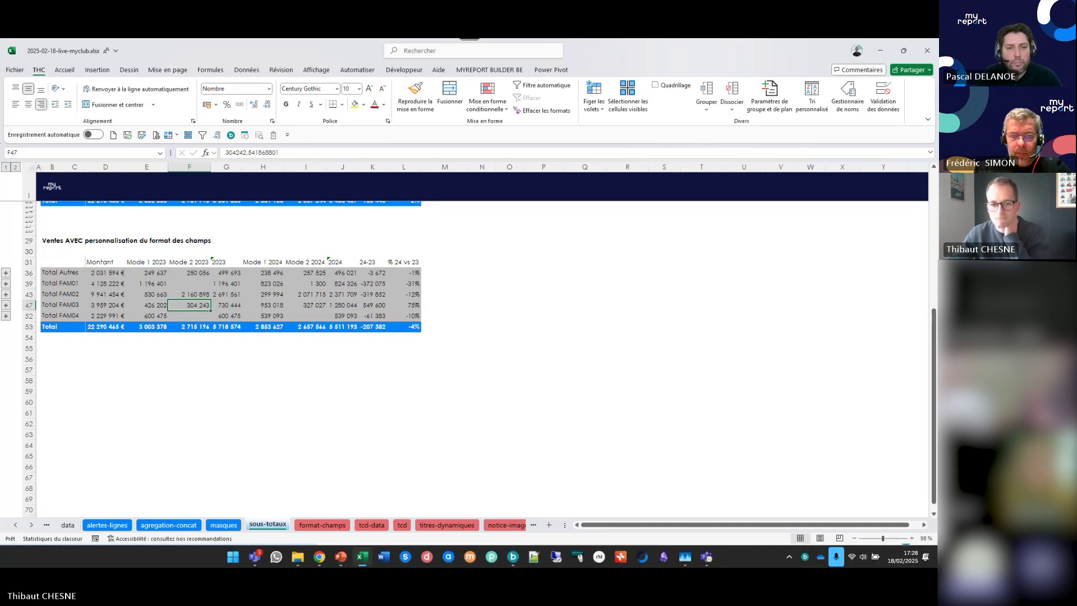
pyautogui.click(512, 556)
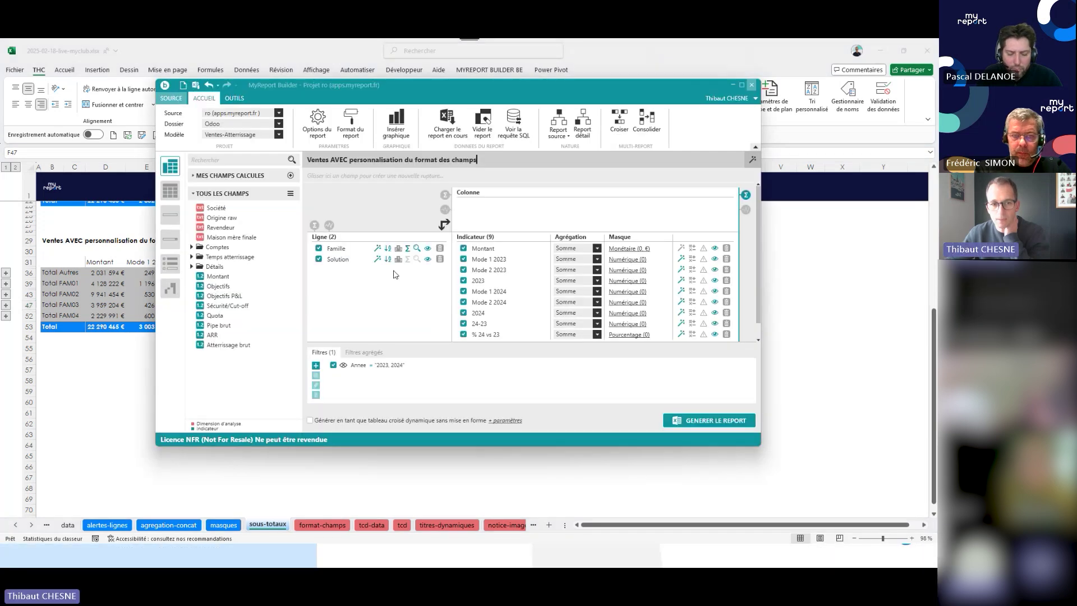
pyautogui.rightClick(352, 248)
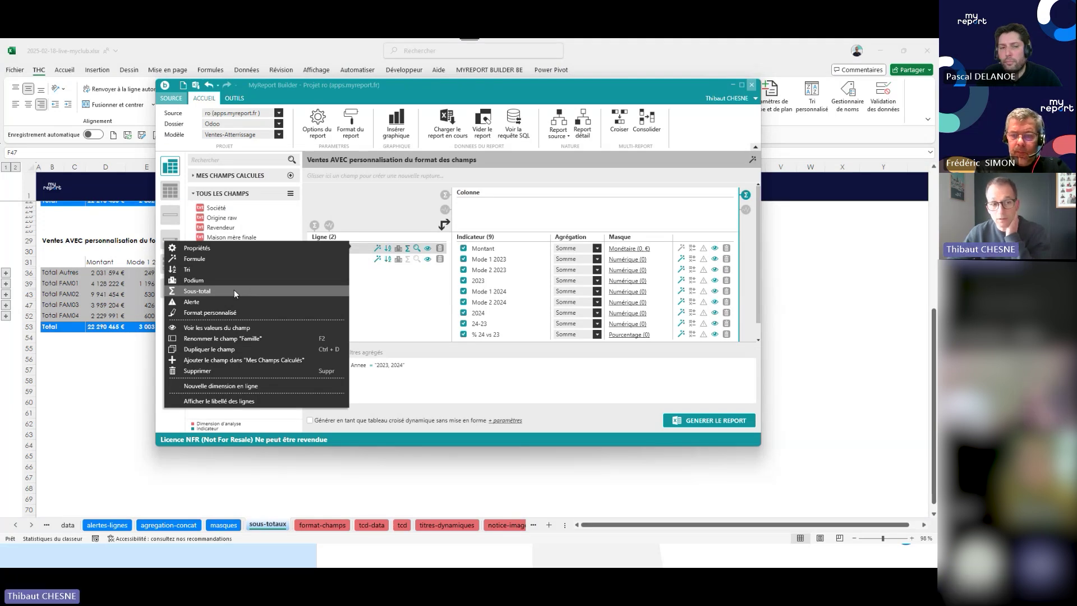
pyautogui.rightClick(357, 252)
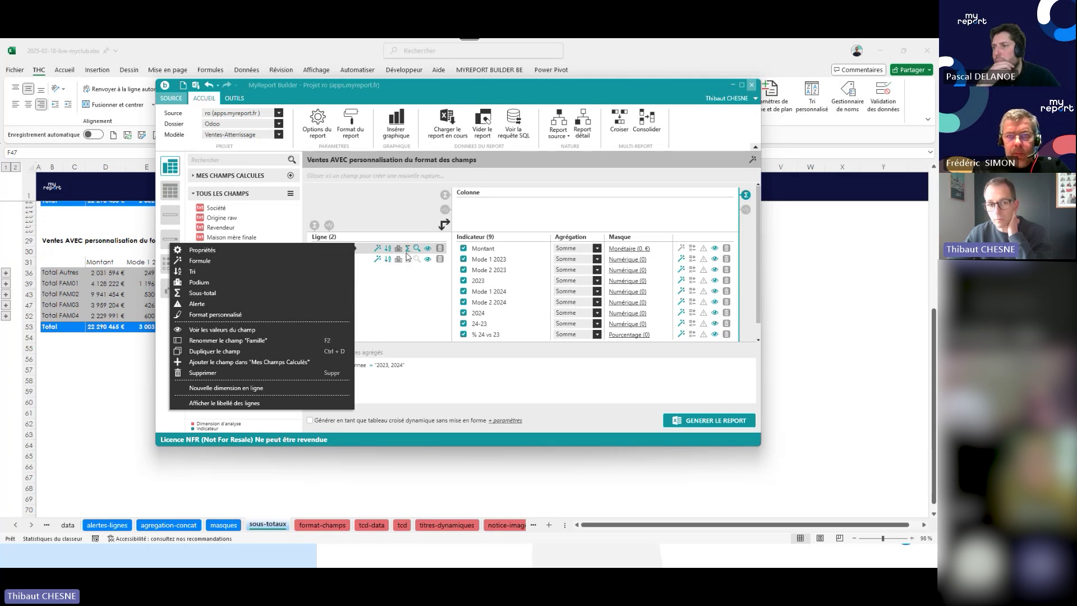
pyautogui.click(218, 292)
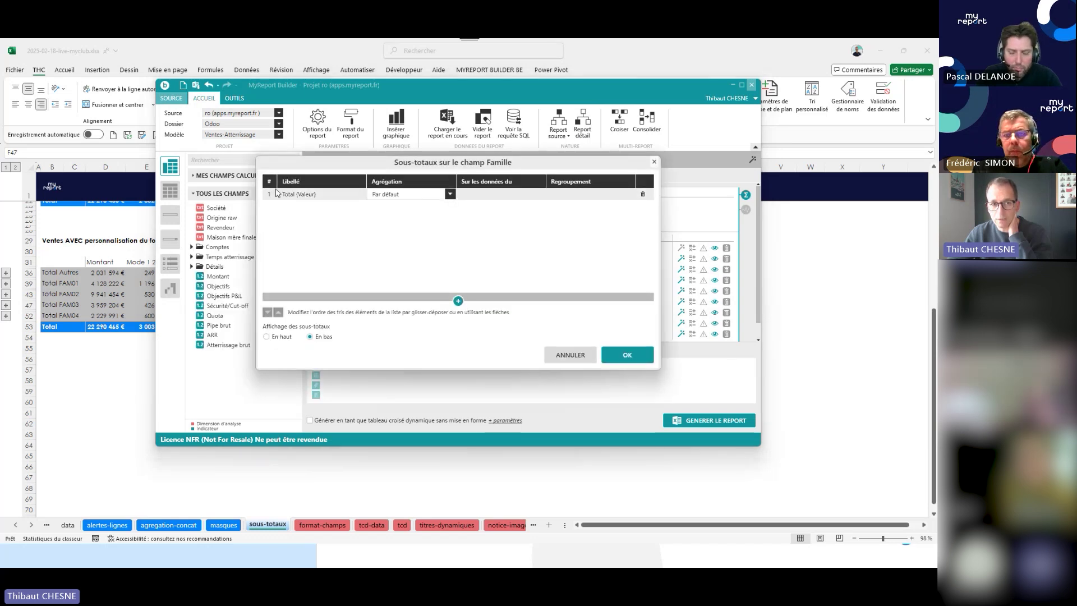
pyautogui.click(295, 198)
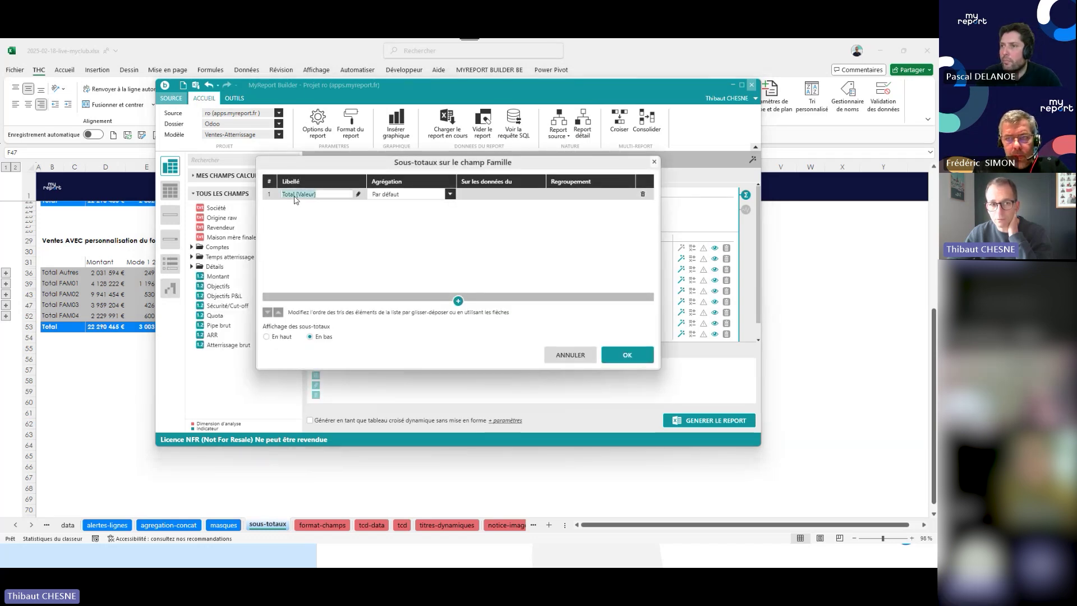
pyautogui.moveTo(296, 199); pyautogui.dragTo(281, 196)
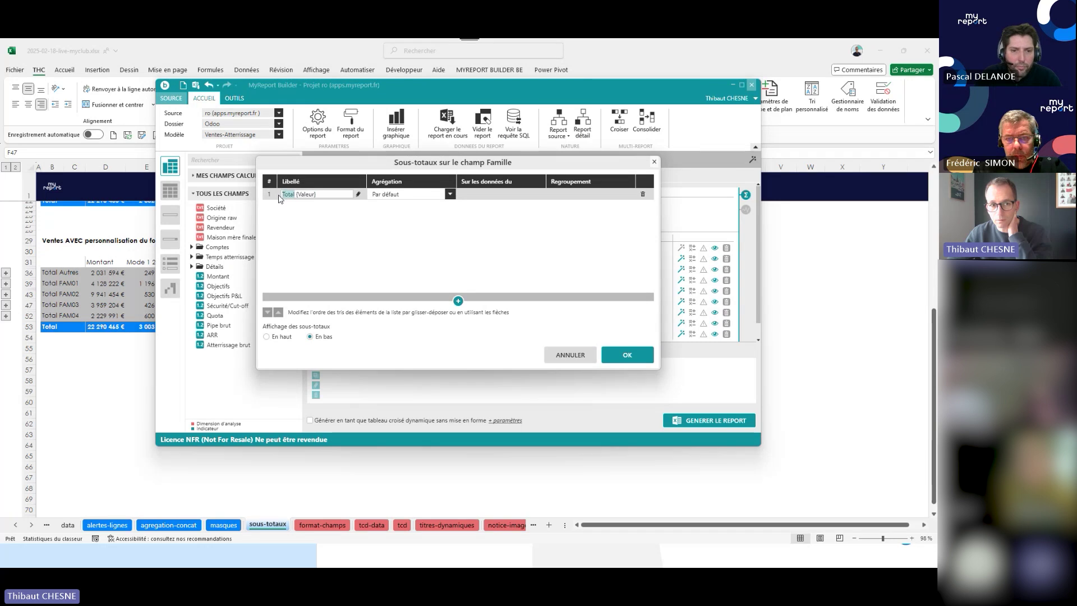
pyautogui.press('BackSpace')
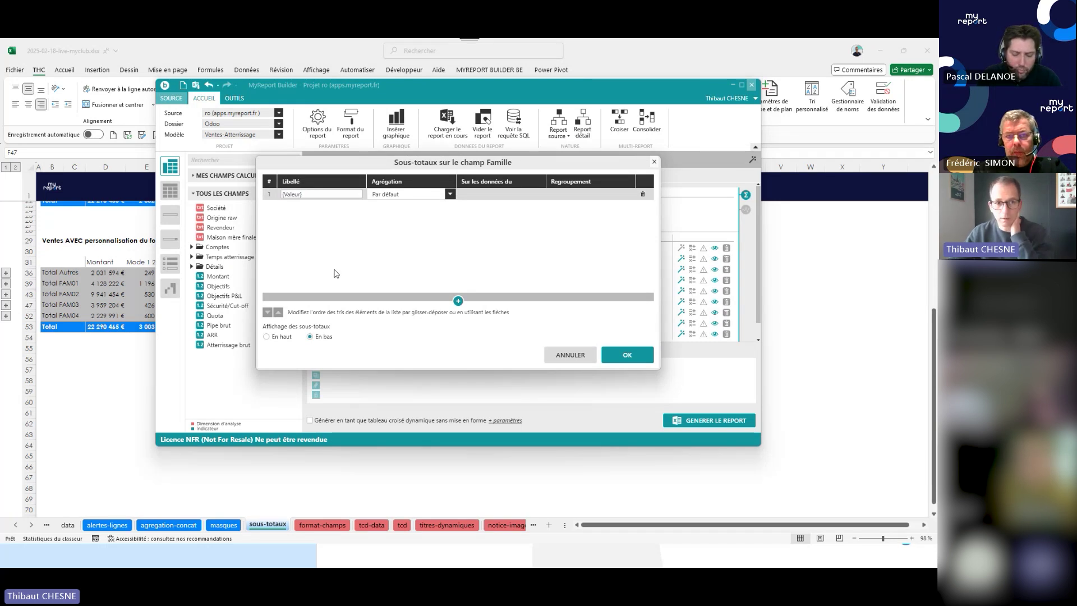
pyautogui.click(354, 260)
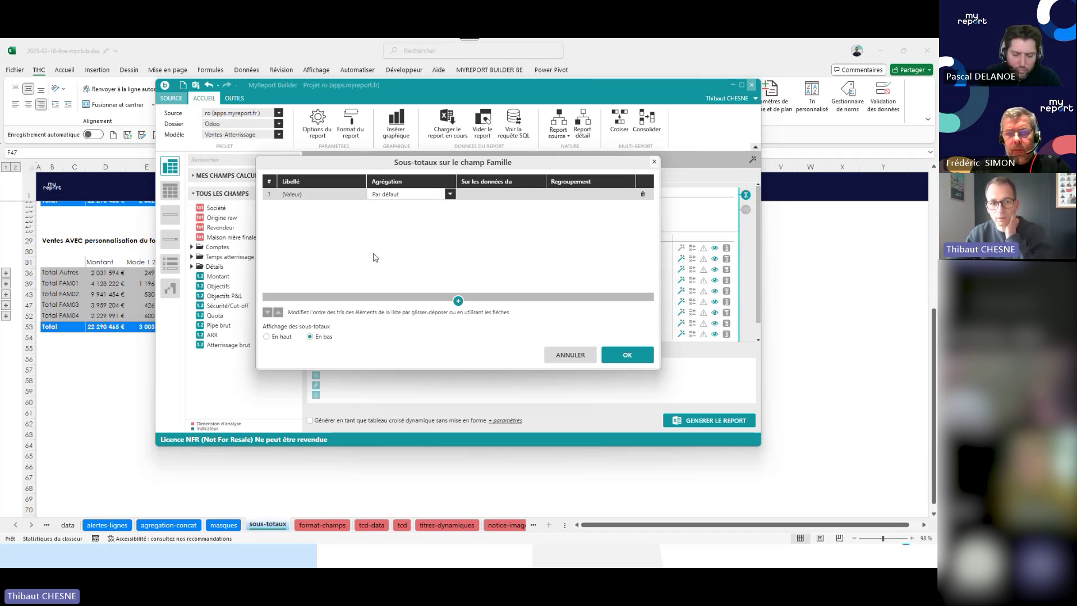
pyautogui.click(628, 359)
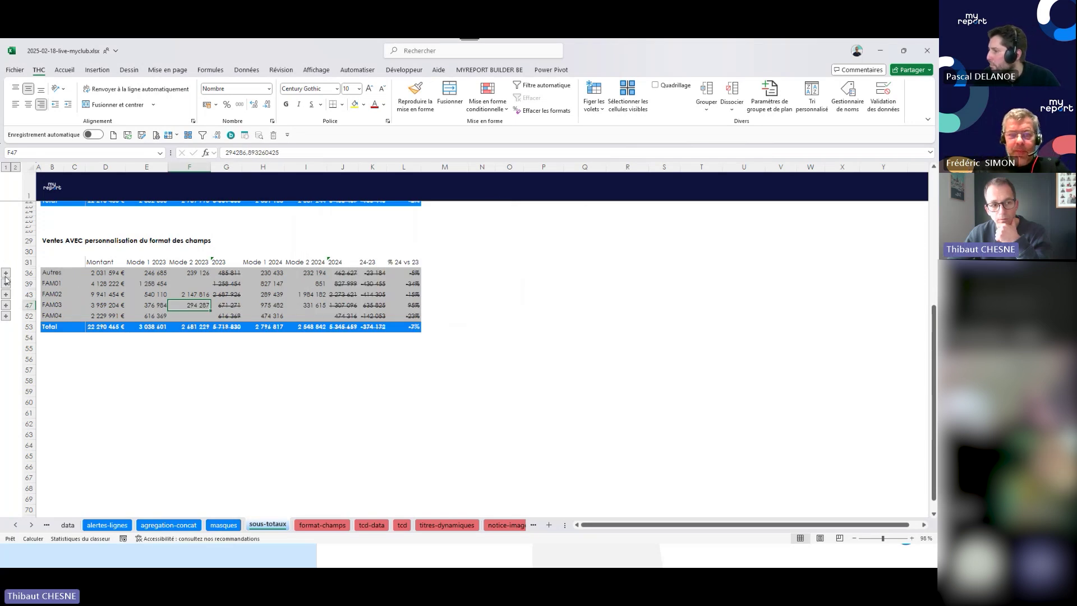
# Expand the Autres group to check its relabelled subtotal row, and switch back to the Bonnes pratiques slide in PowerPoint.
pyautogui.click(5, 273)
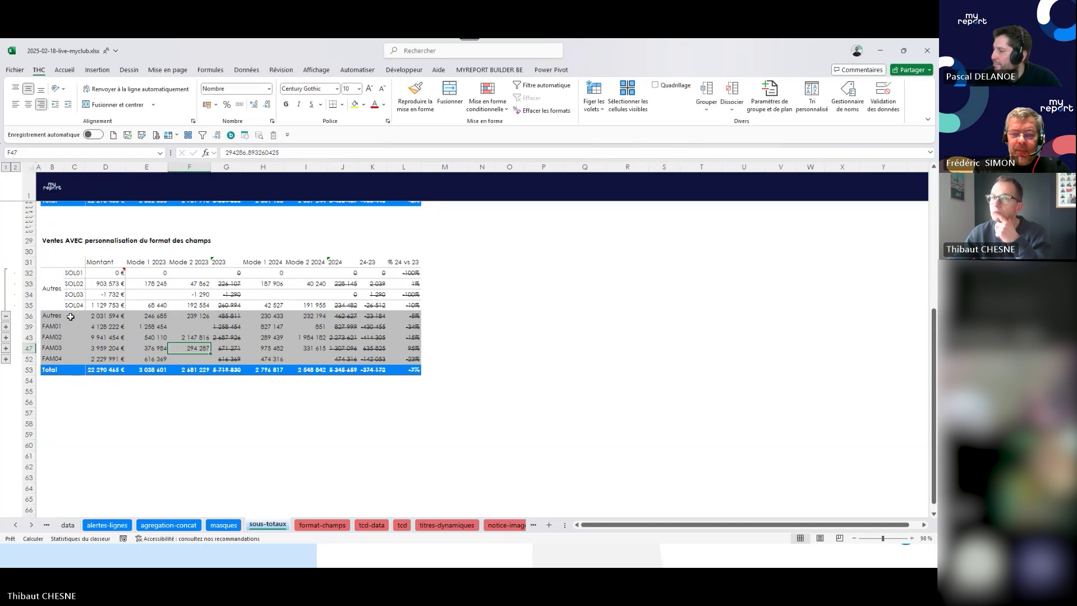
pyautogui.click(133, 328)
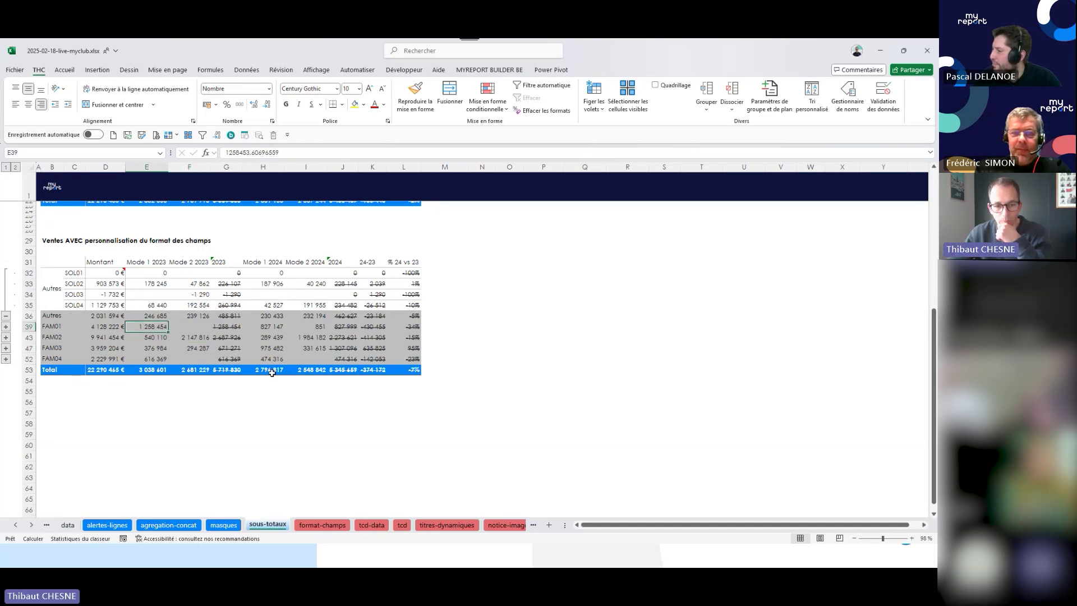
pyautogui.click(325, 539)
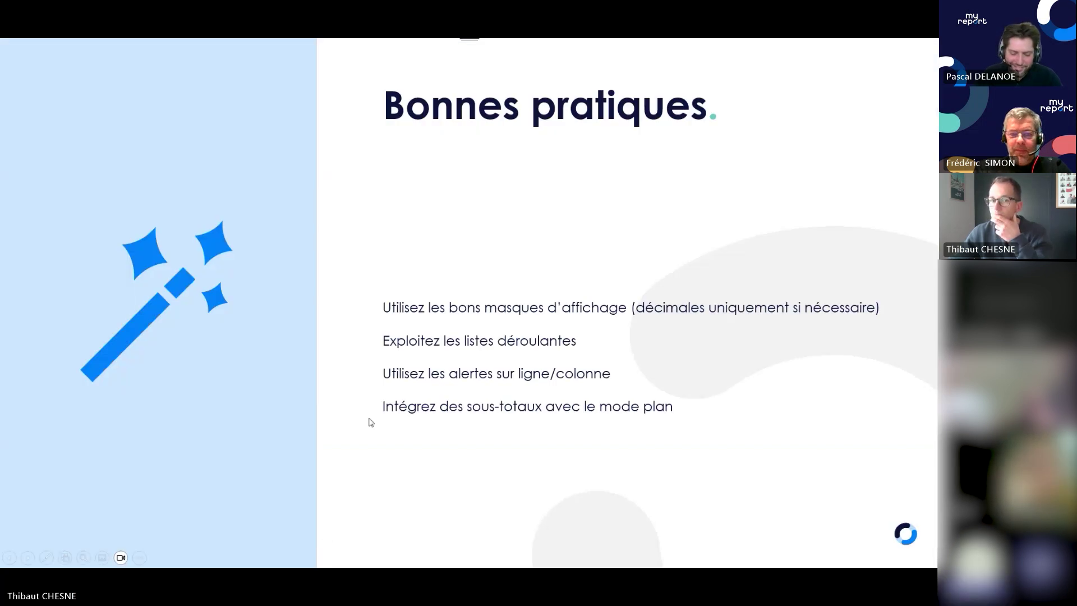
pyautogui.moveTo(415, 565)
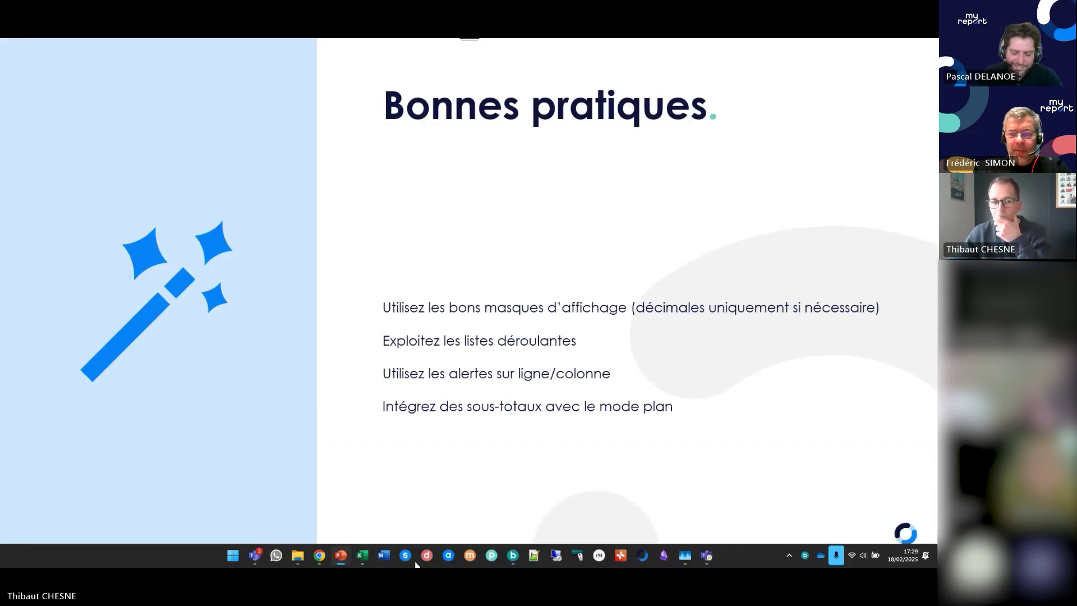
pyautogui.click(514, 557)
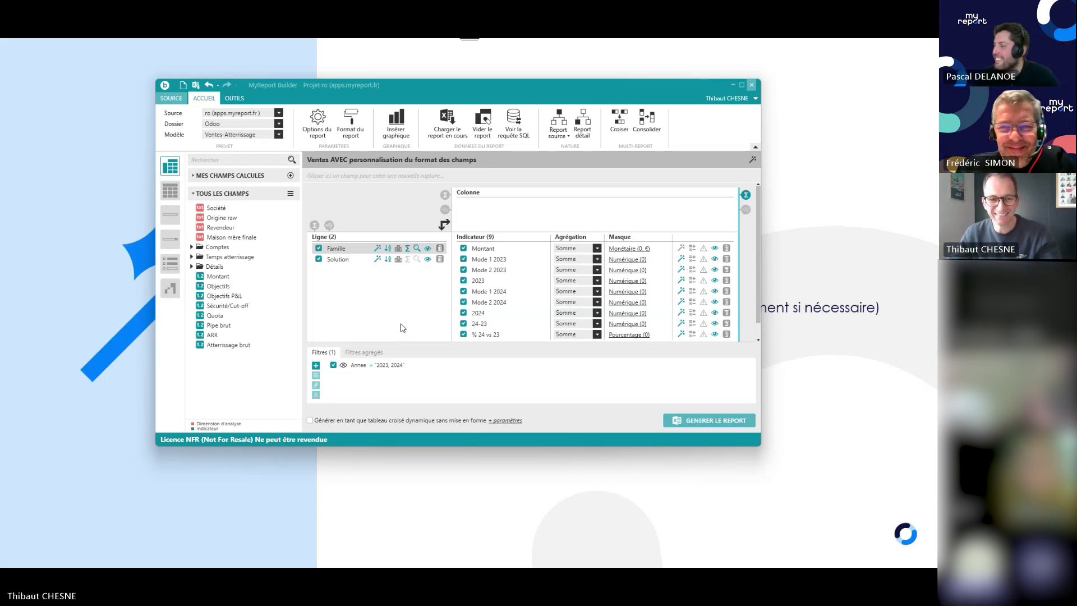
pyautogui.click(307, 504)
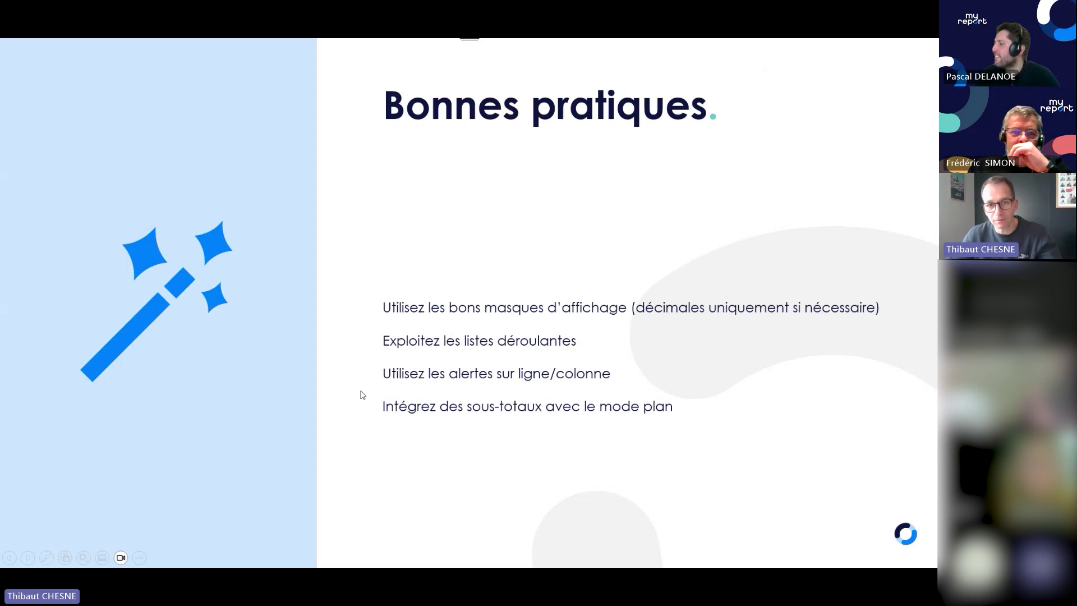
pyautogui.press('Right')
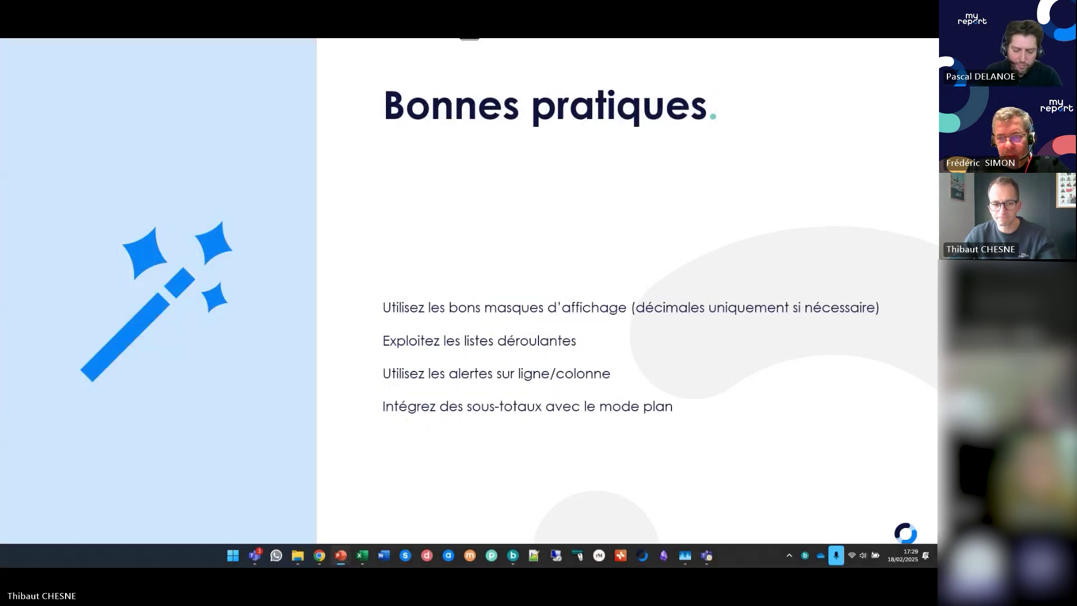
# Switch to the Excel workbook and open the alertes-lignes sheet with its row-alert report and crosstab.
pyautogui.moveTo(358, 557)
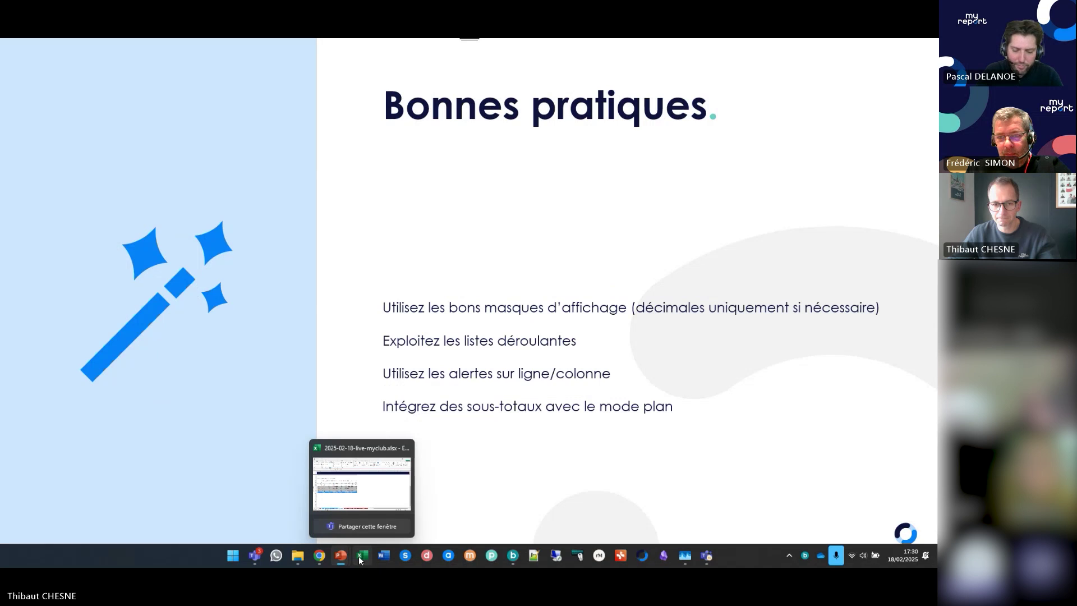
pyautogui.click(359, 556)
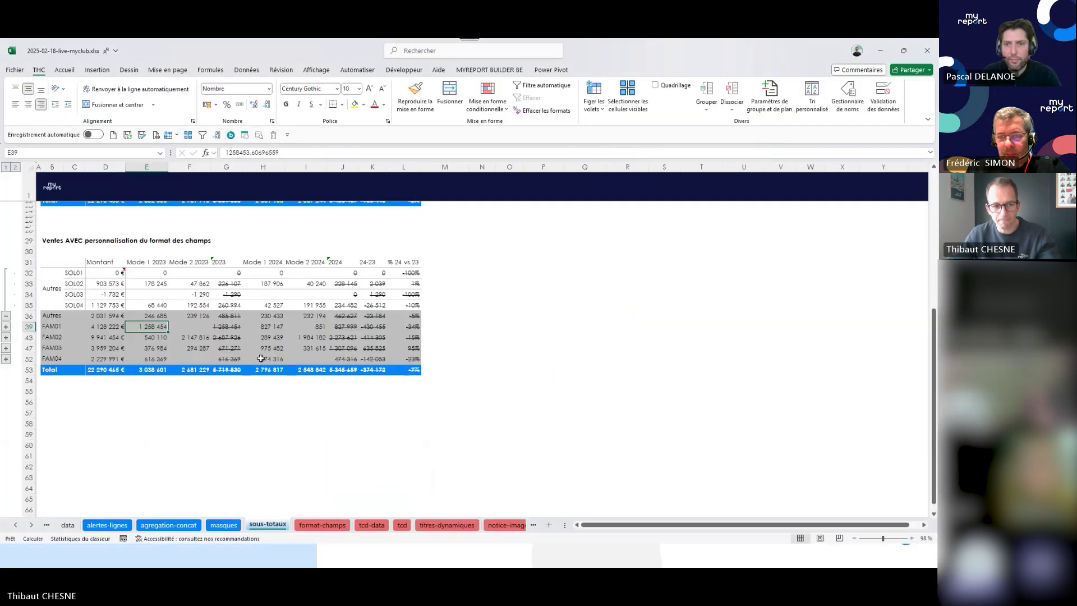
pyautogui.click(108, 524)
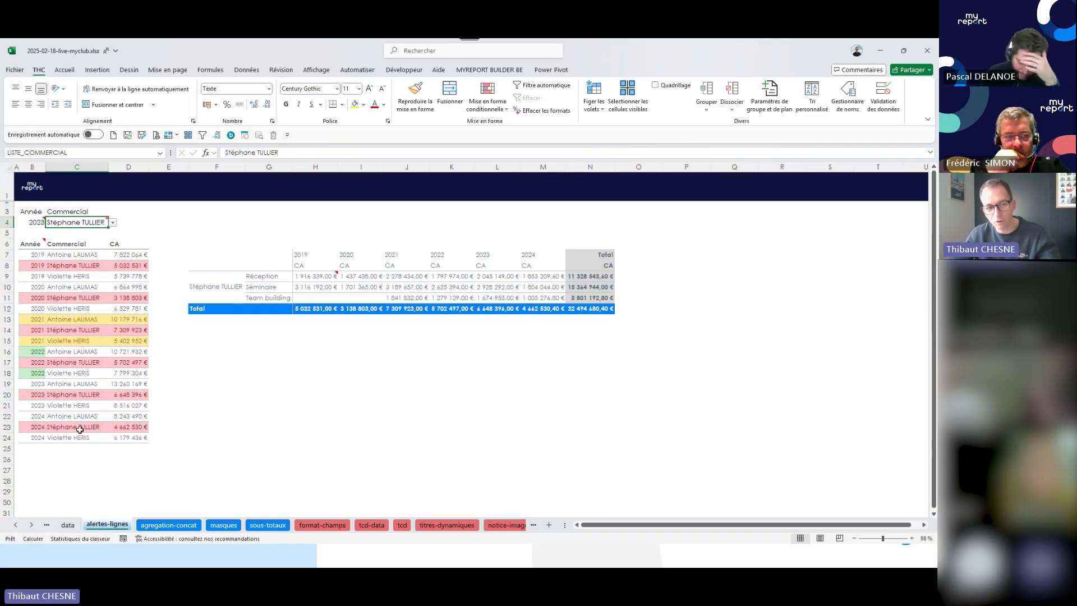
pyautogui.click(95, 347)
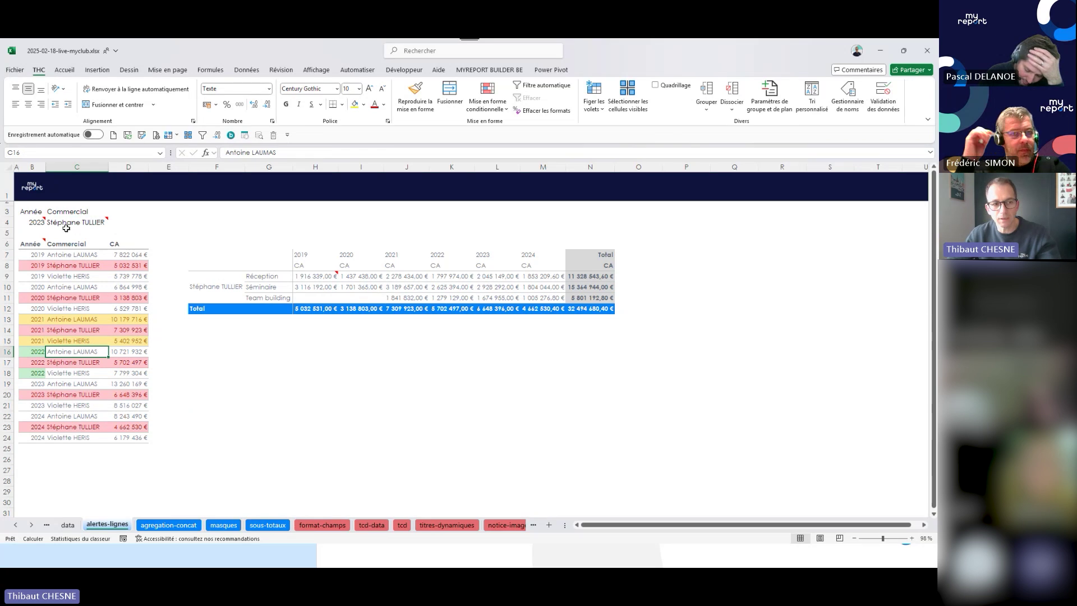
pyautogui.click(288, 287)
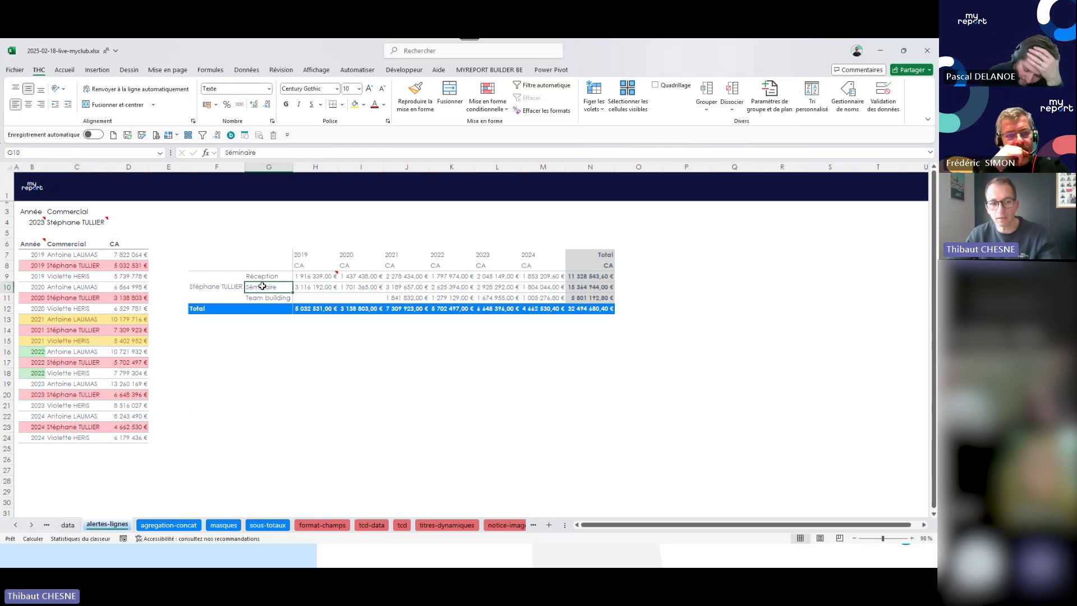
# Choose the first named salesperson in the Commercial filter list in C4 and refresh the sheet's reports.
pyautogui.click(91, 223)
pyautogui.click(113, 222)
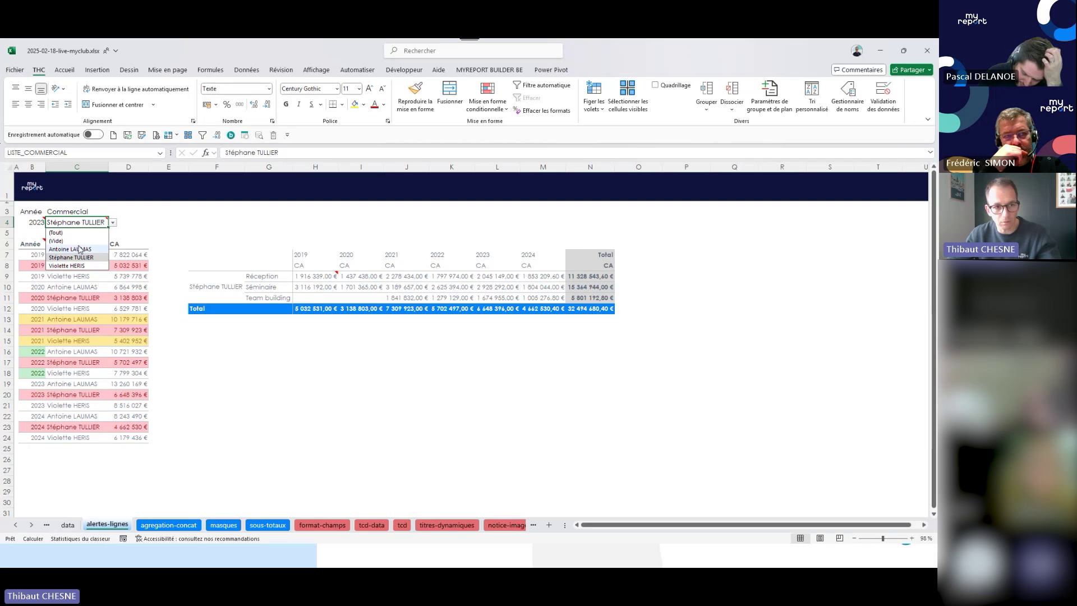
pyautogui.click(84, 249)
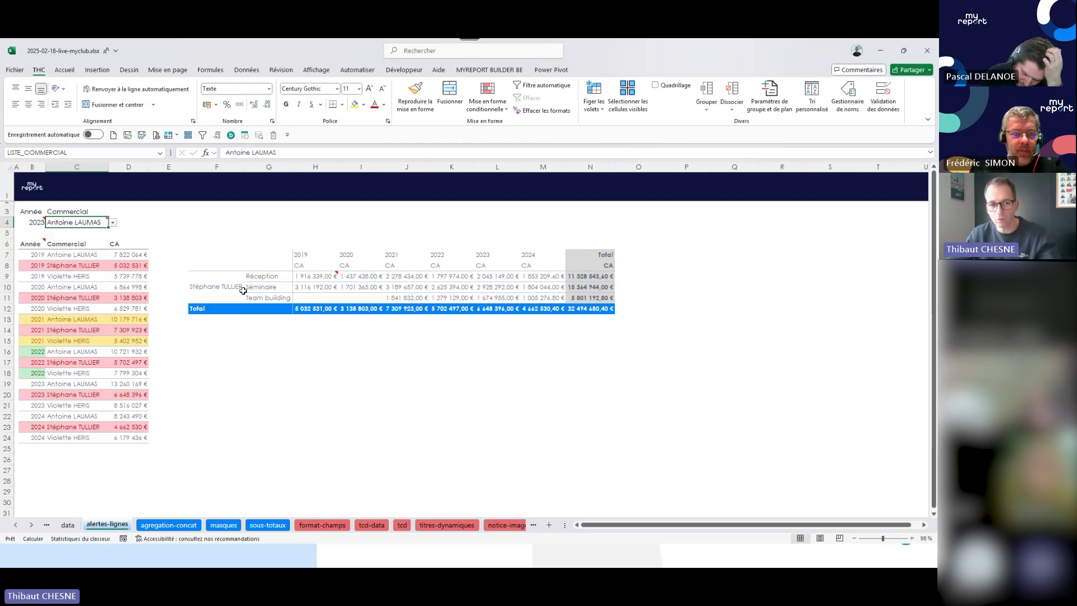
pyautogui.click(308, 287)
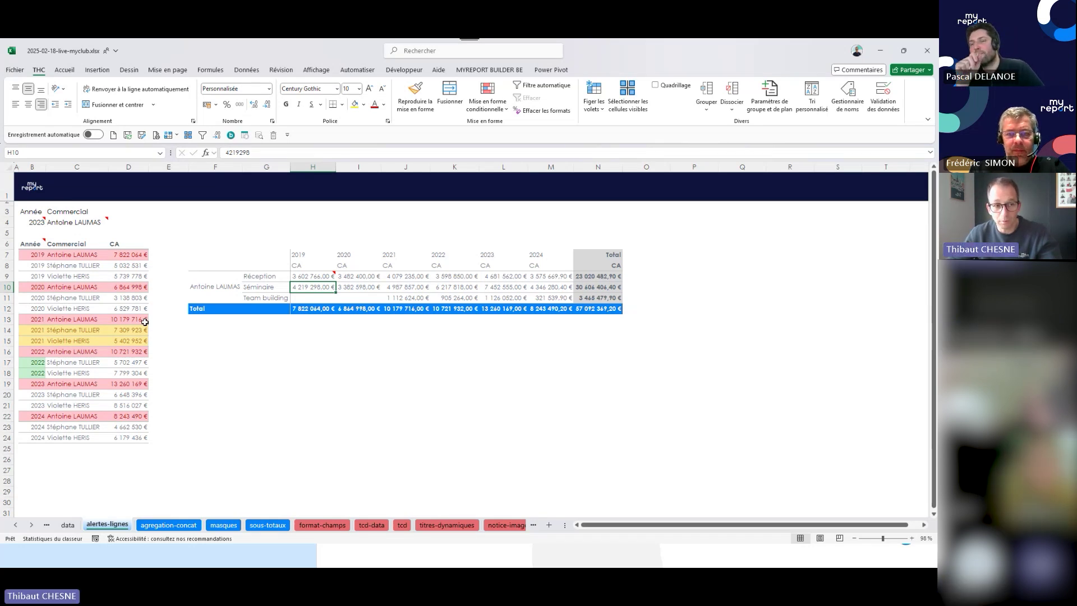
# Examine the Commercial filter cell and the crosstab's salesperson, Séminaire and Team building rows.
pyautogui.click(76, 222)
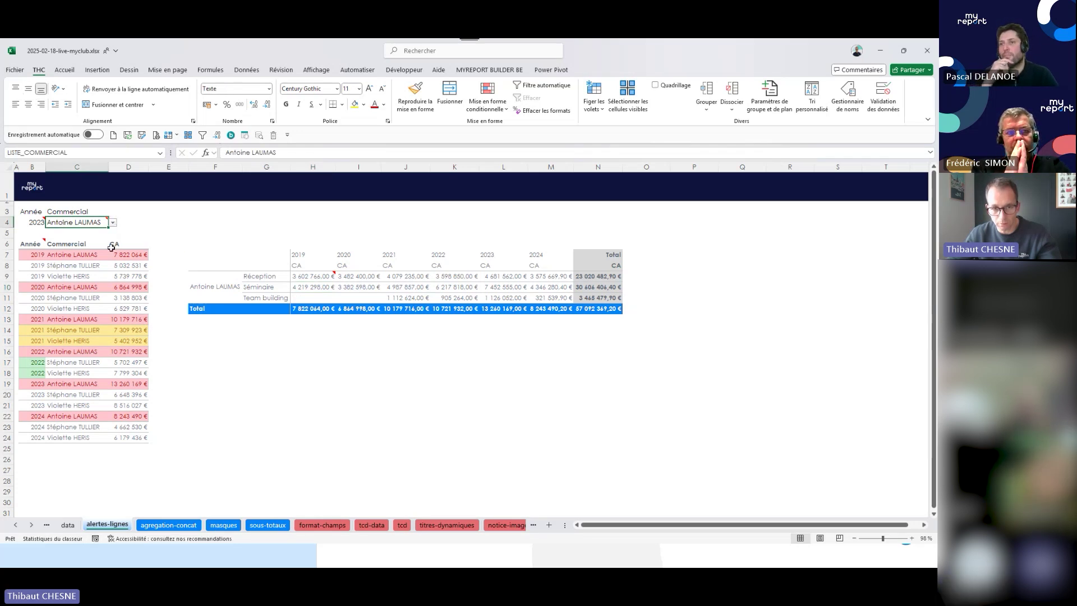
pyautogui.click(210, 296)
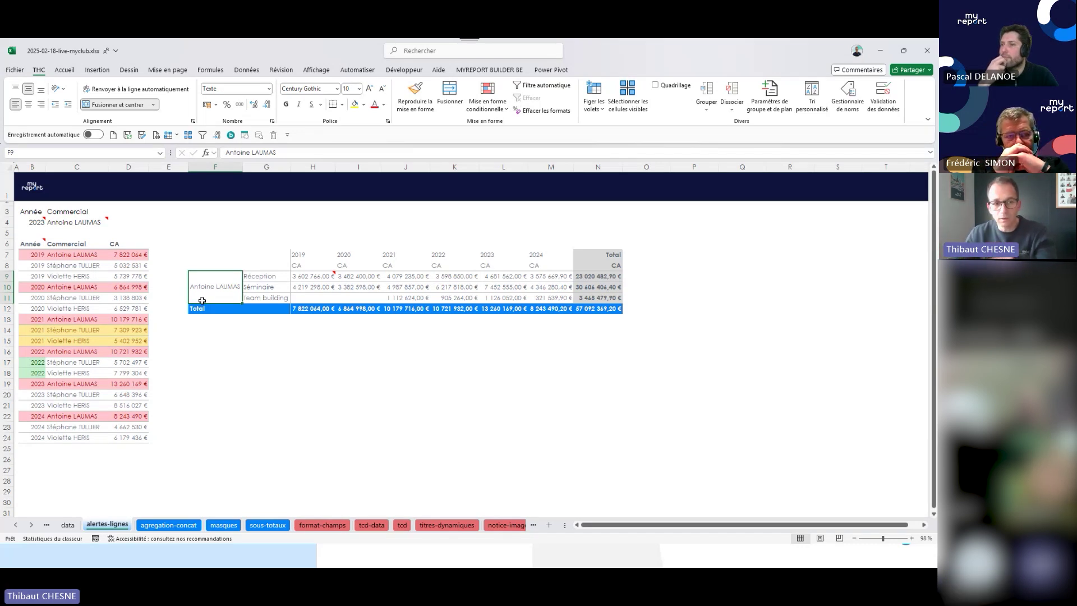
pyautogui.click(261, 290)
pyautogui.click(311, 289)
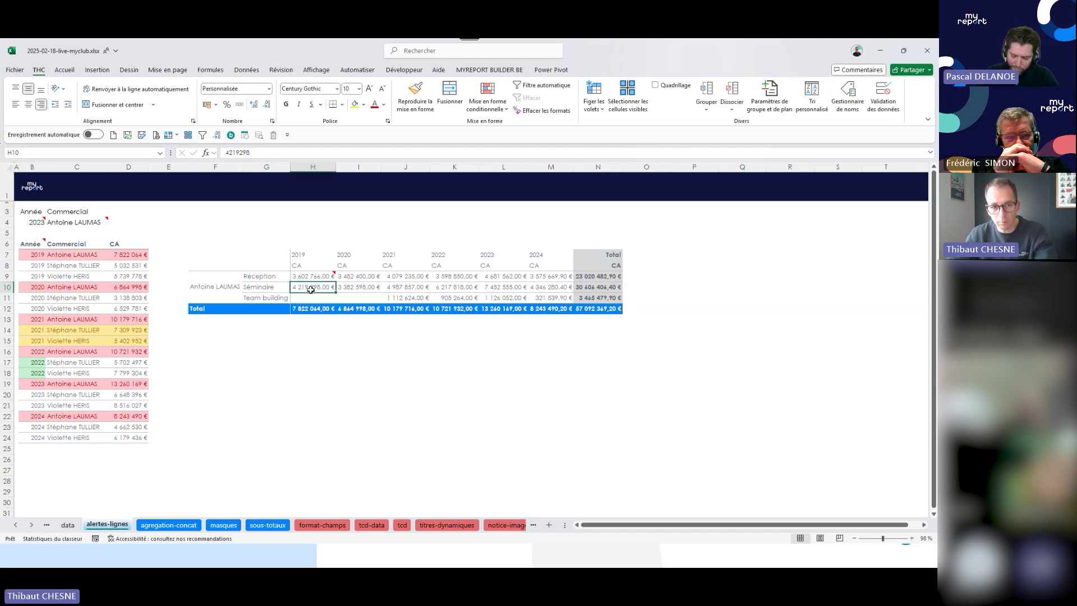
pyautogui.click(351, 289)
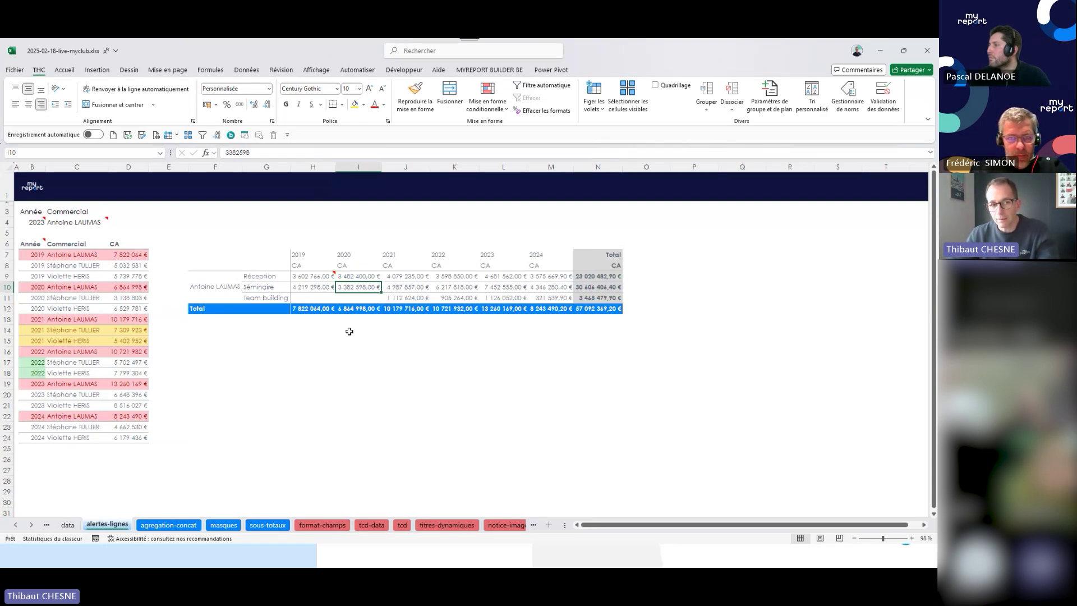
pyautogui.click(90, 223)
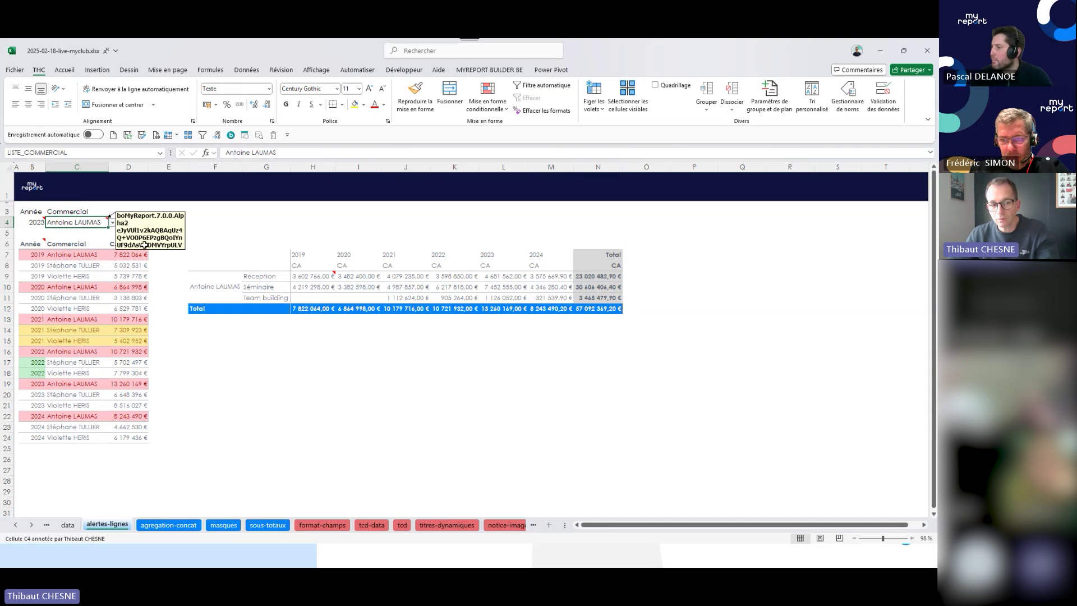
pyautogui.click(267, 297)
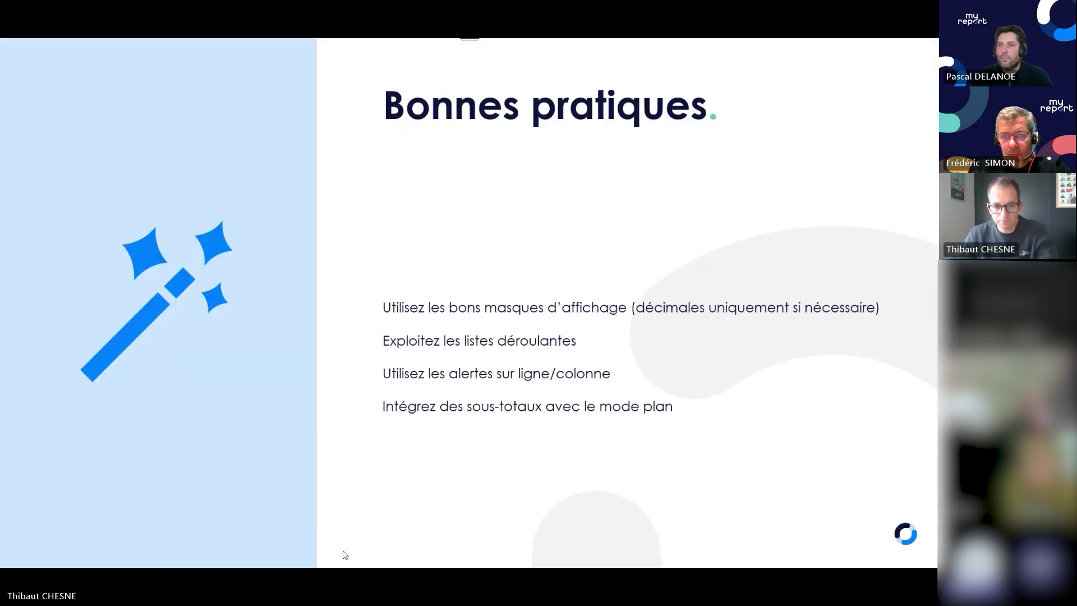
# Switch to the PowerPoint slideshow and advance to the Astuces MyReport slide.
pyautogui.click(342, 555)
pyautogui.click(410, 388)
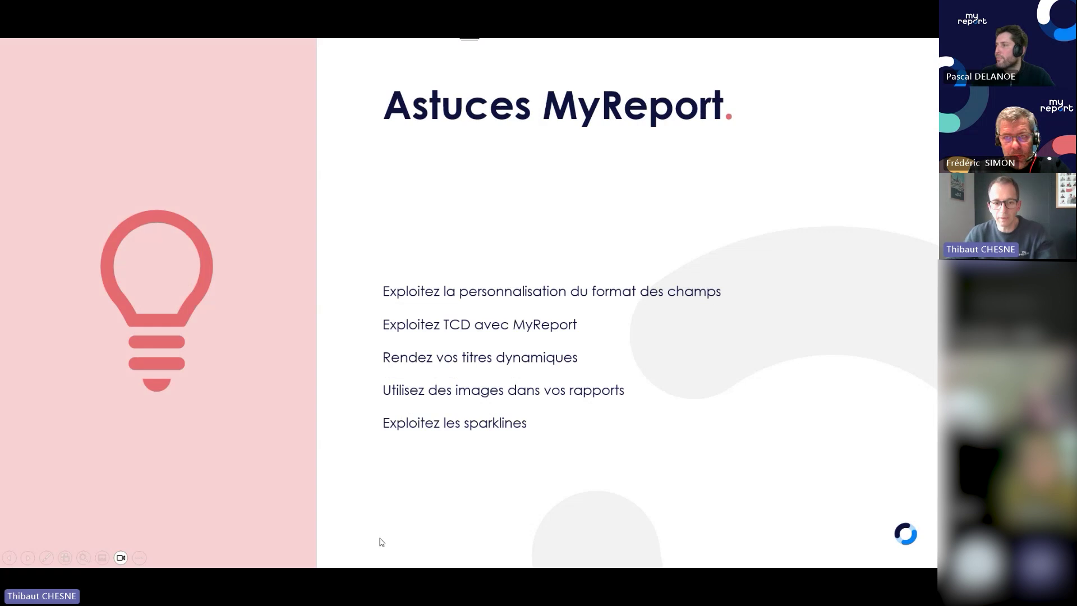
# Return to the Excel workbook, open the format-champs sheet with the AVEC personnalisation table collapsed, and dismiss the outdated-values notice.
pyautogui.moveTo(402, 565)
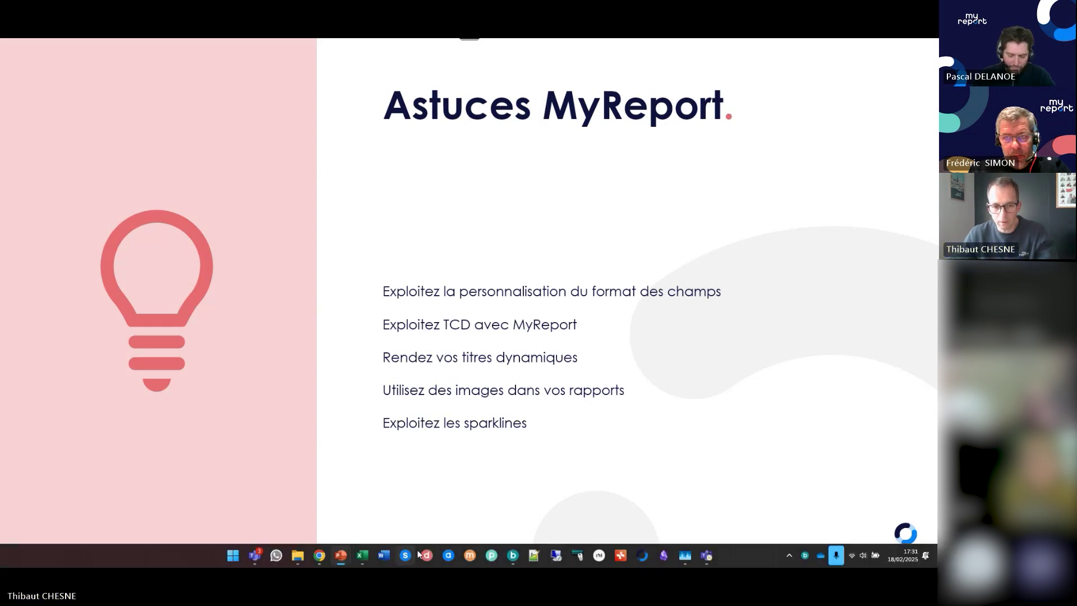
pyautogui.click(367, 558)
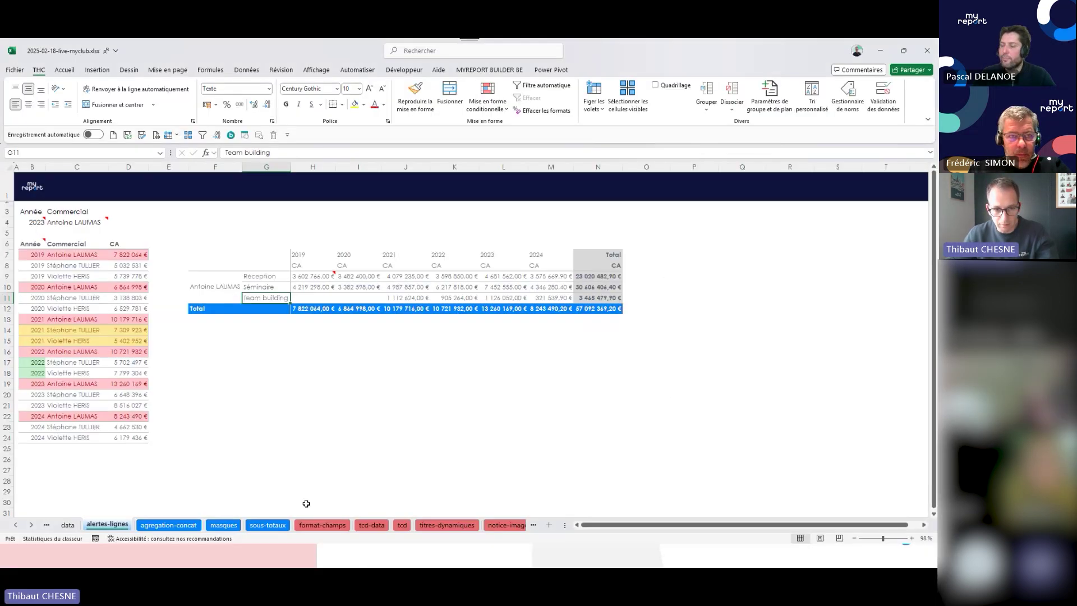
pyautogui.click(329, 527)
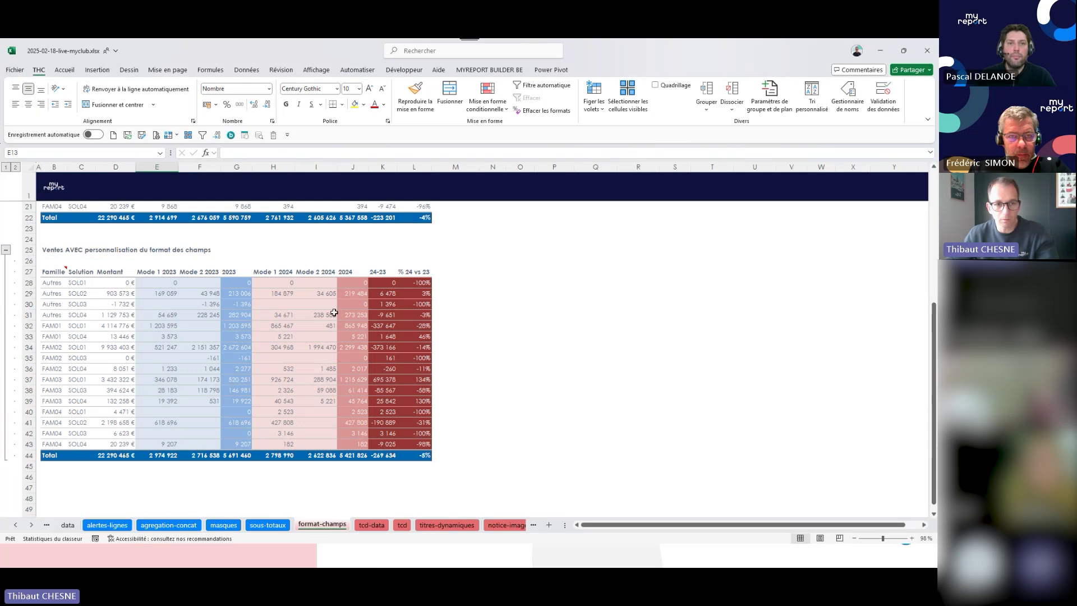
pyautogui.scroll(6, 270, 344)
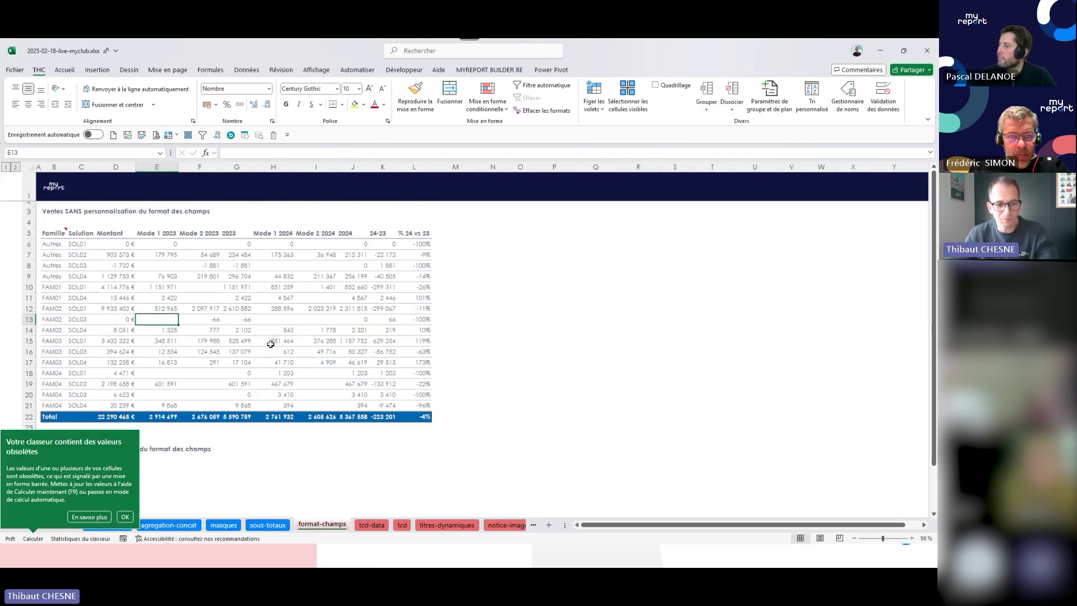
pyautogui.click(124, 516)
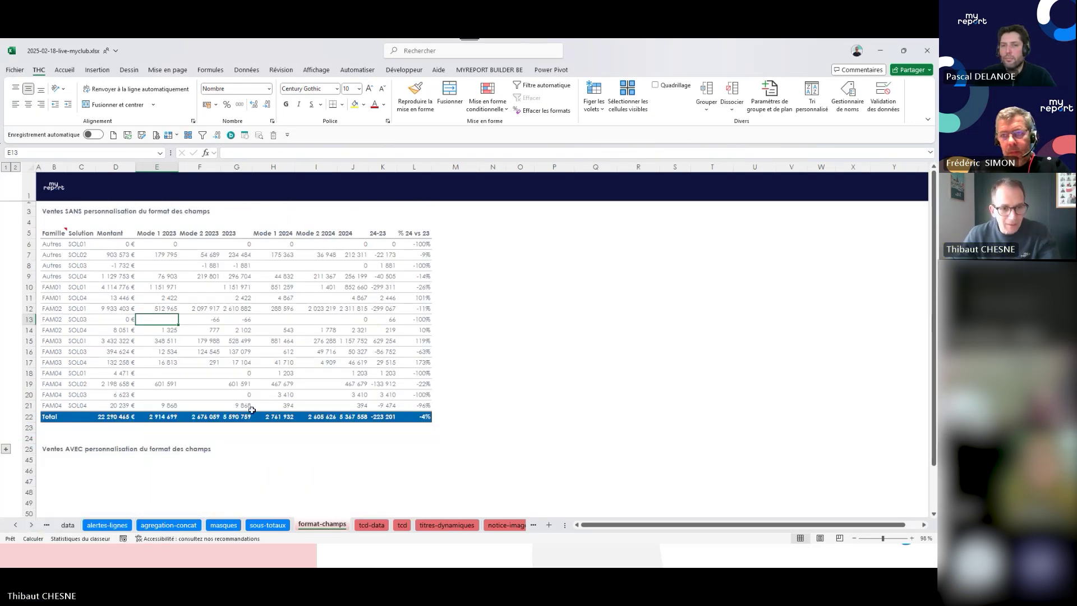
# Examine the formulas of the 2023 column and its Mode 1 2023 and Mode 2 2023 source cells in the upper table.
pyautogui.click(227, 279)
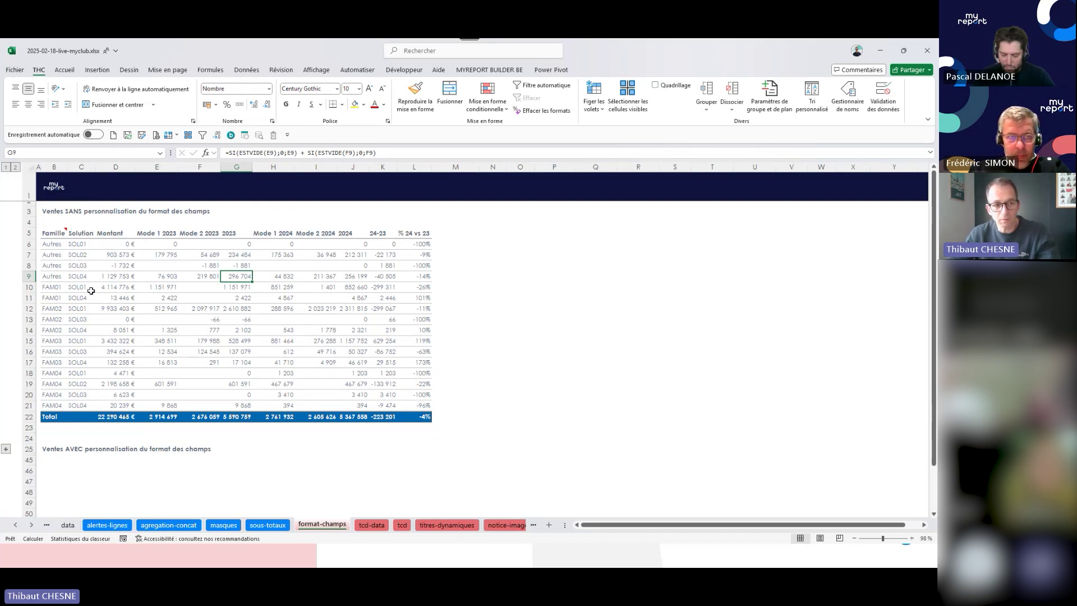
pyautogui.click(155, 242)
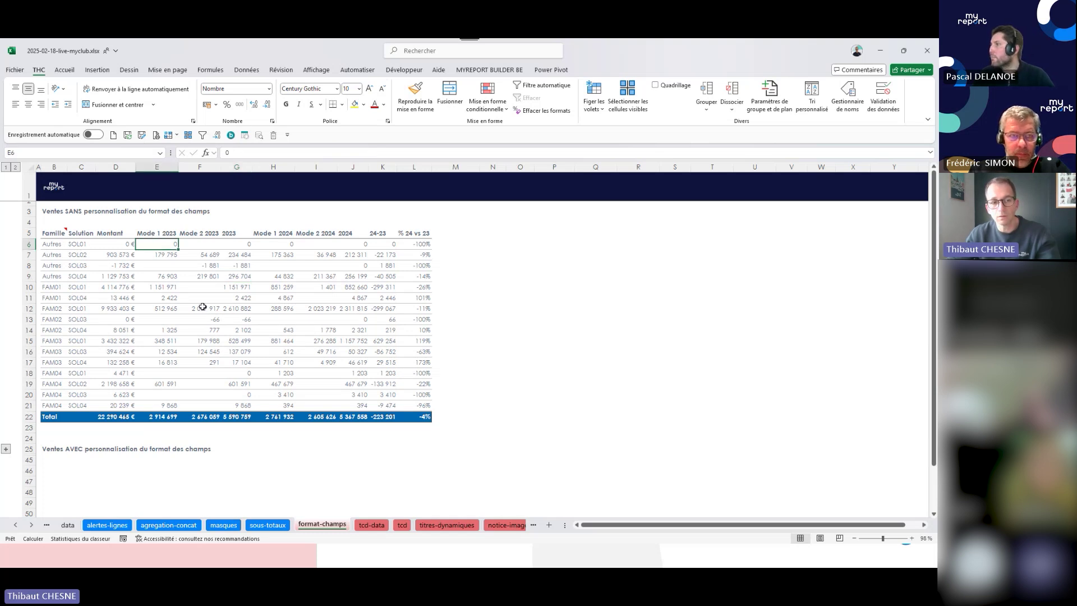
pyautogui.click(199, 244)
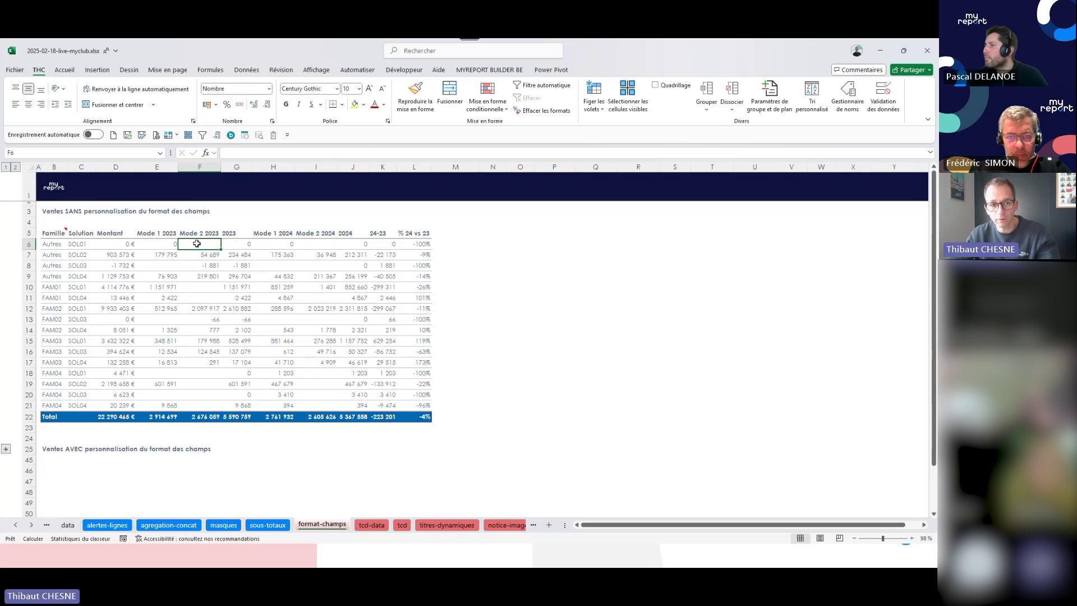
pyautogui.click(230, 244)
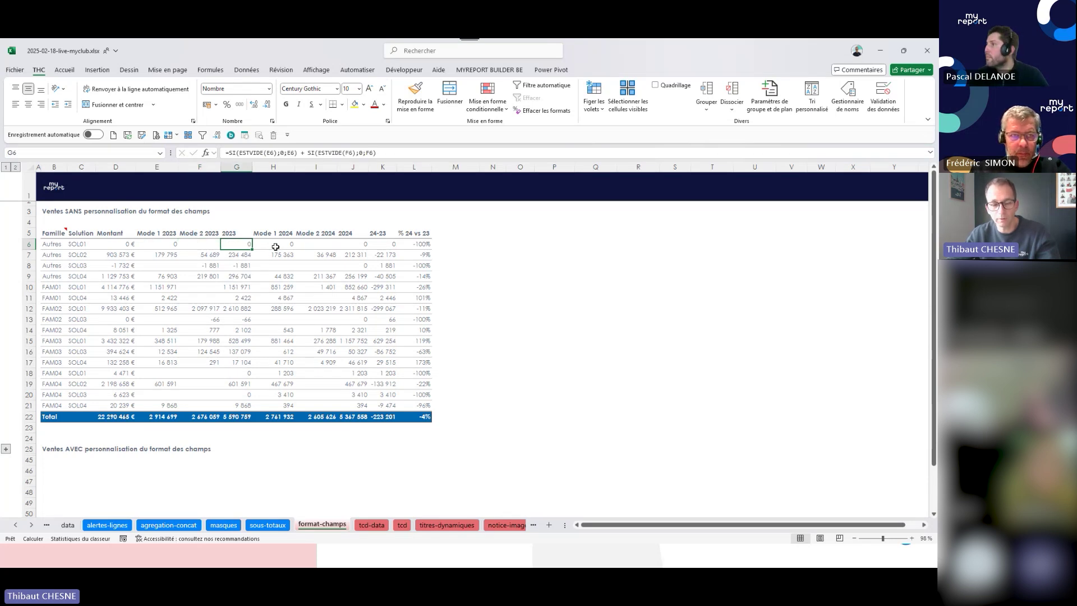
pyautogui.click(242, 267)
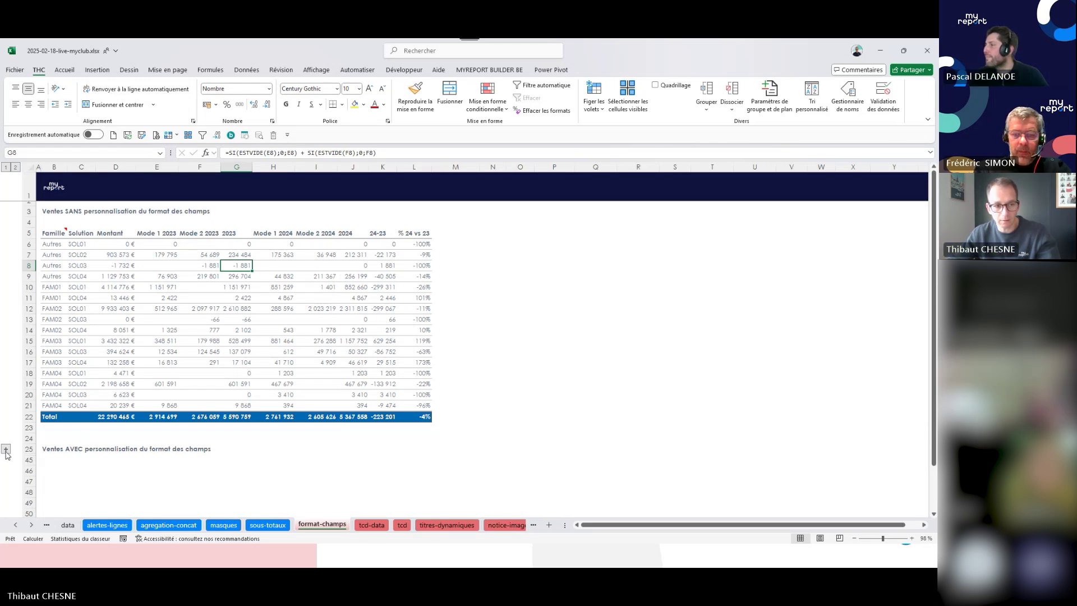
# Load the Ventes SANS personnalisation du format des champs report into MyReport Builder and go through its fields from Mode 1 2023 to 24-23.
pyautogui.click(112, 266)
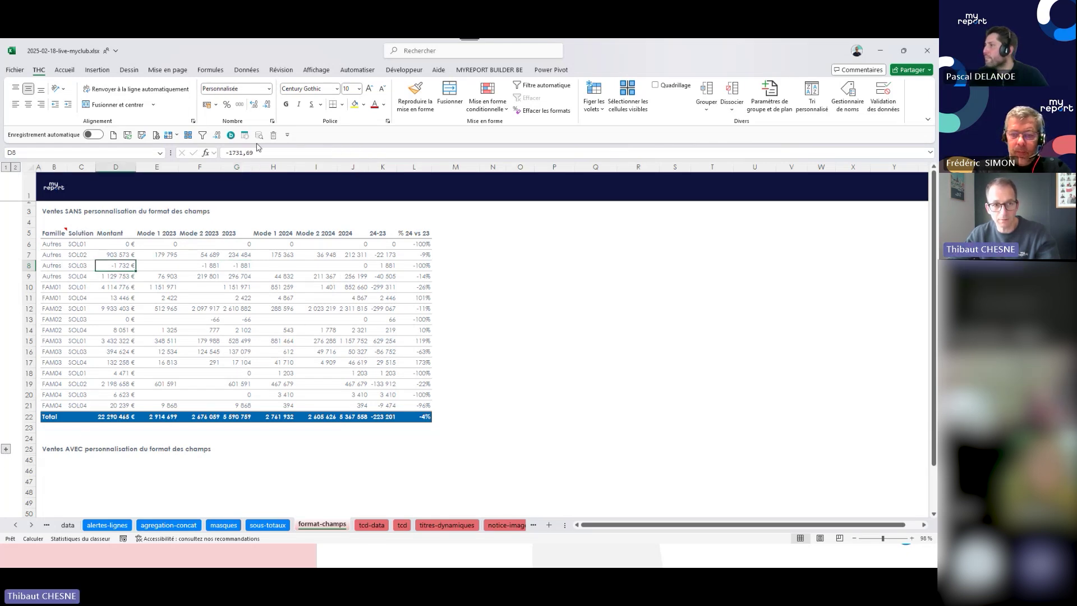
pyautogui.click(231, 135)
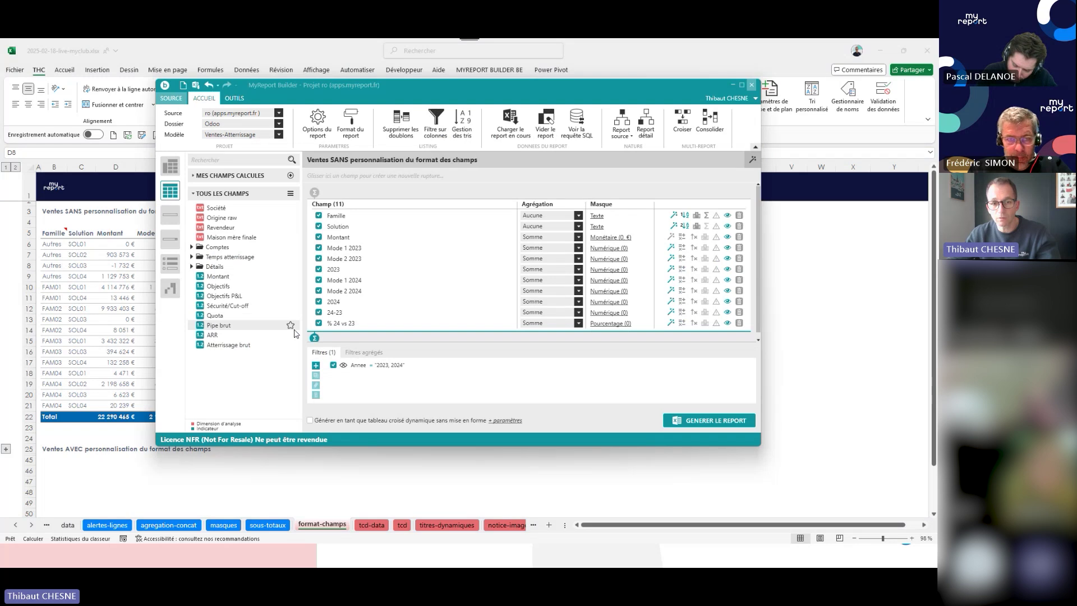
pyautogui.click(381, 248)
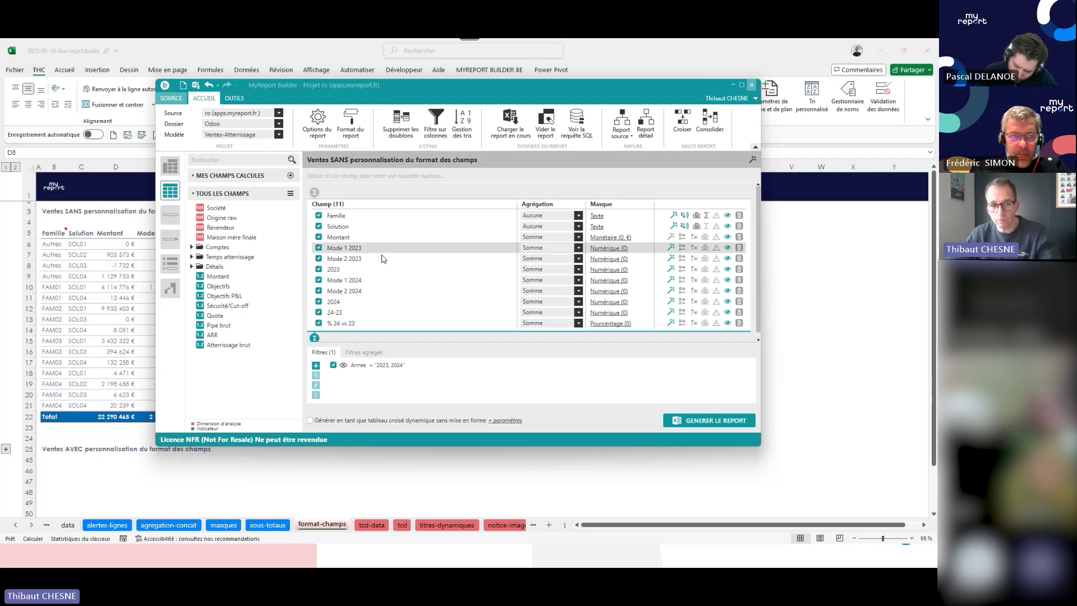
pyautogui.click(382, 258)
pyautogui.click(383, 267)
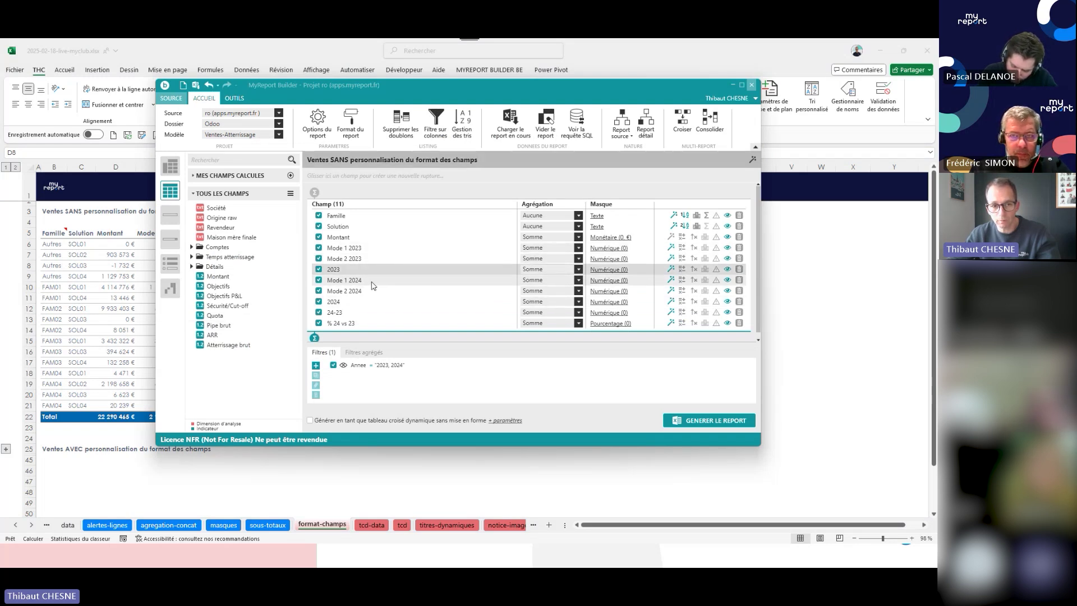
pyautogui.click(371, 282)
pyautogui.click(370, 291)
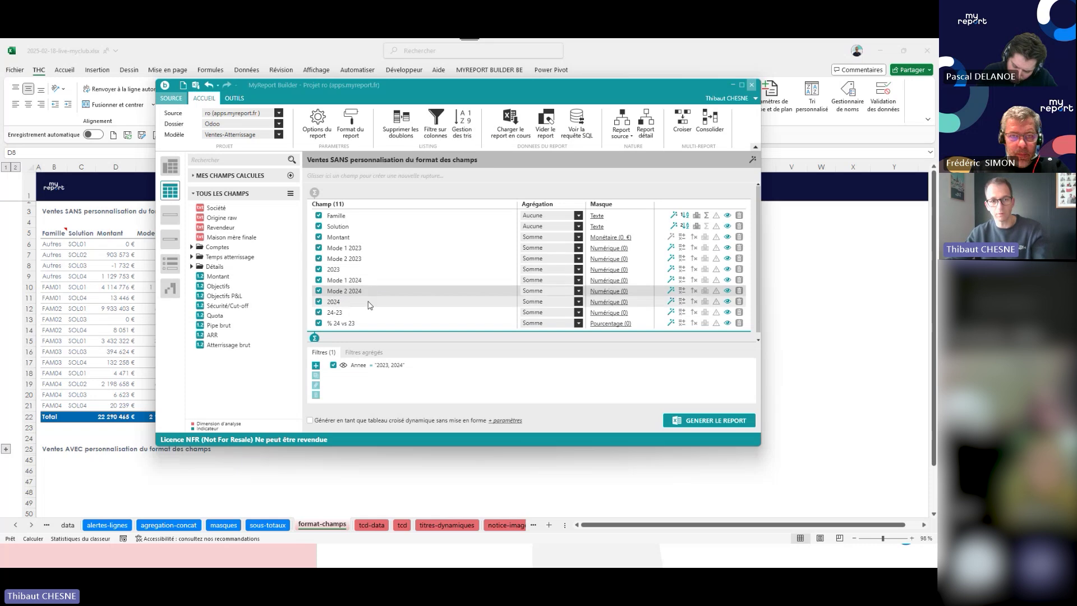
pyautogui.click(368, 302)
pyautogui.click(368, 313)
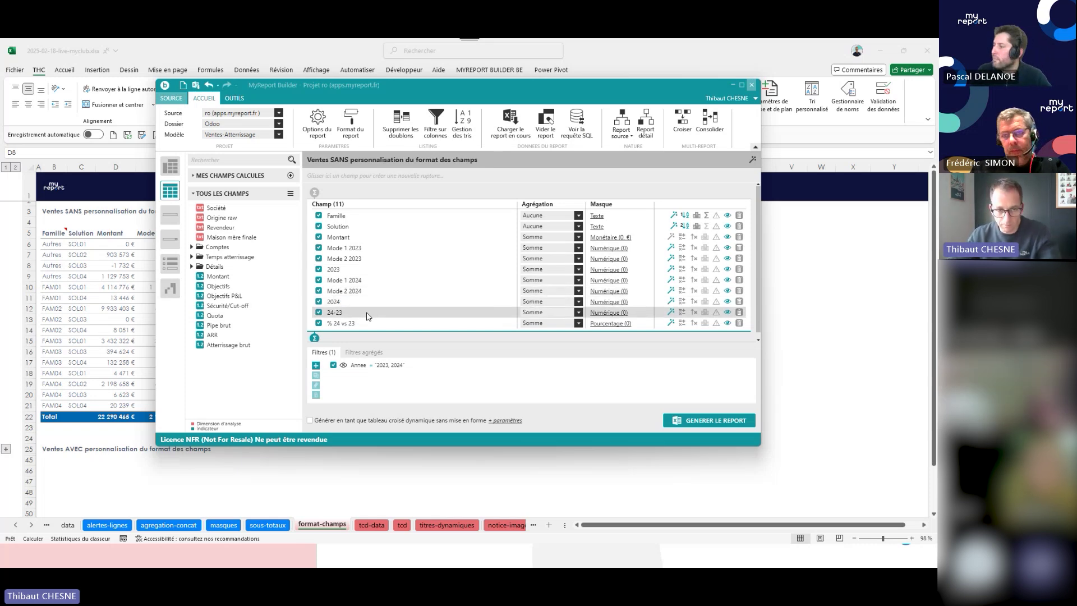
# Open the custom format settings of the Mode 1 2023 field and return to the Excel workbook.
pyautogui.rightClick(372, 248)
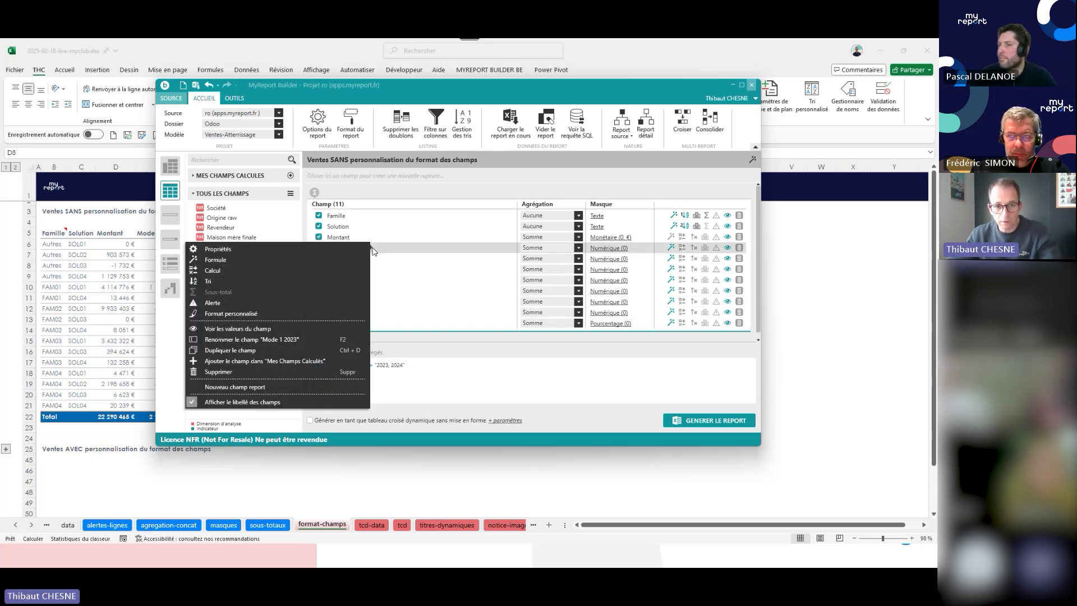
pyautogui.click(287, 313)
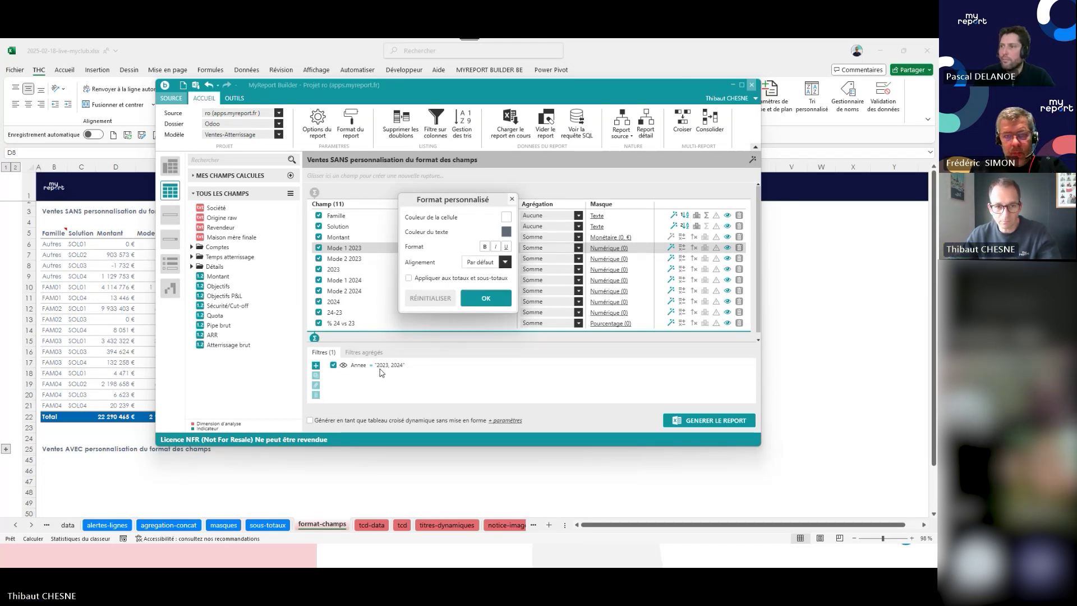
pyautogui.click(109, 428)
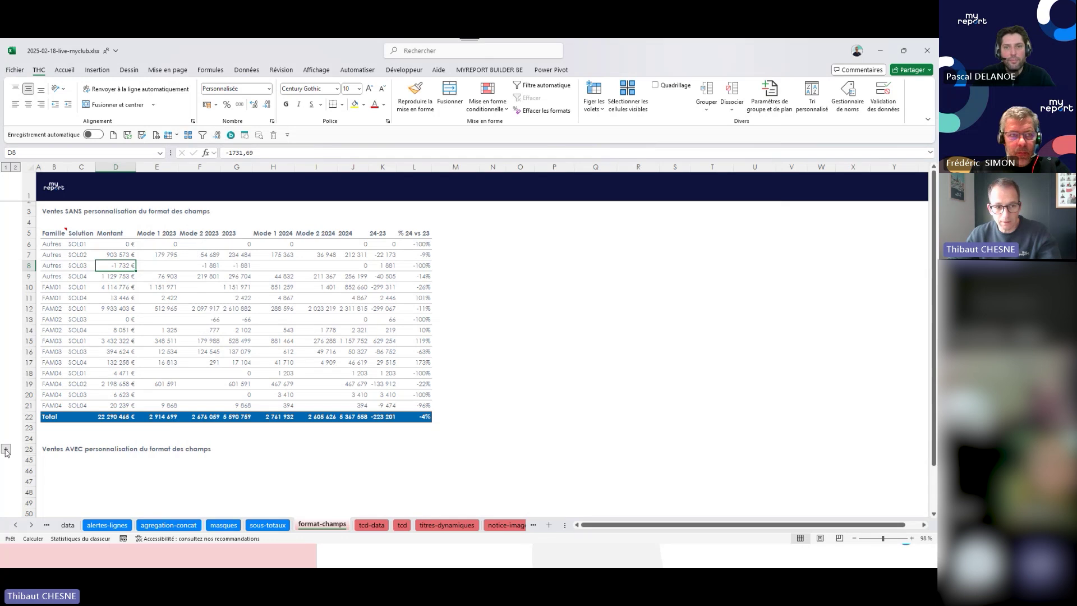
# Expand the Ventes AVEC personnalisation du format des champs table and examine its formatted 2023 and Mode 1 2024 columns.
pyautogui.click(6, 449)
pyautogui.scroll(-6, 137, 423)
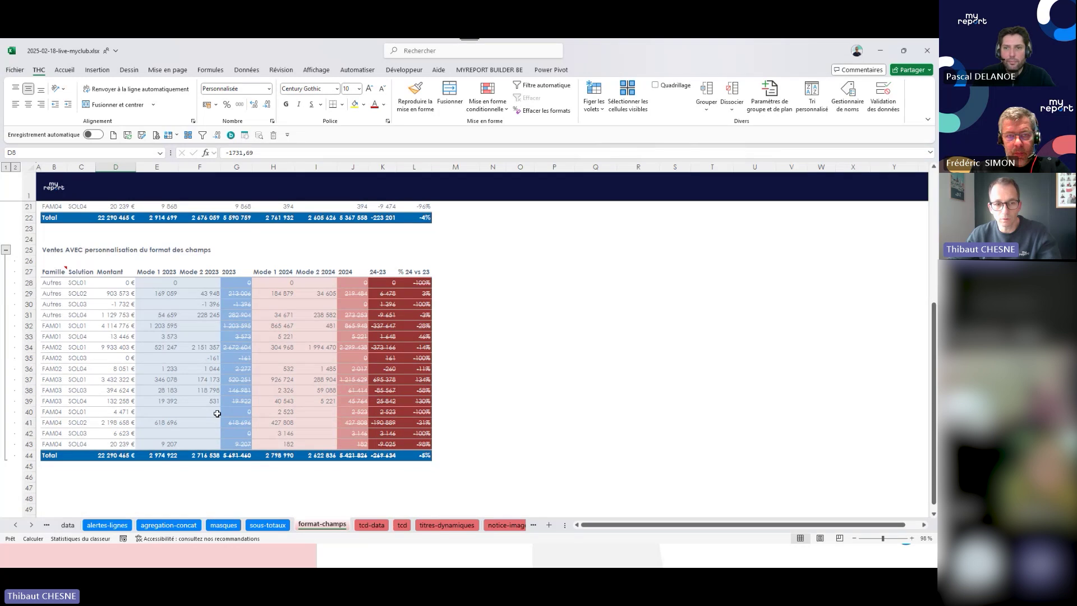
pyautogui.click(241, 379)
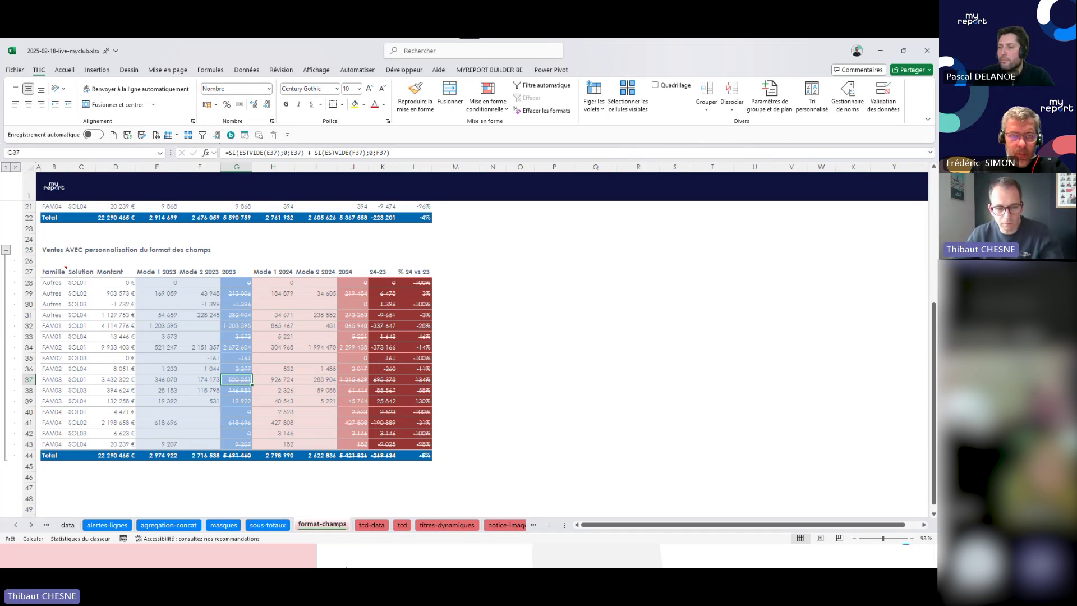
pyautogui.click(279, 370)
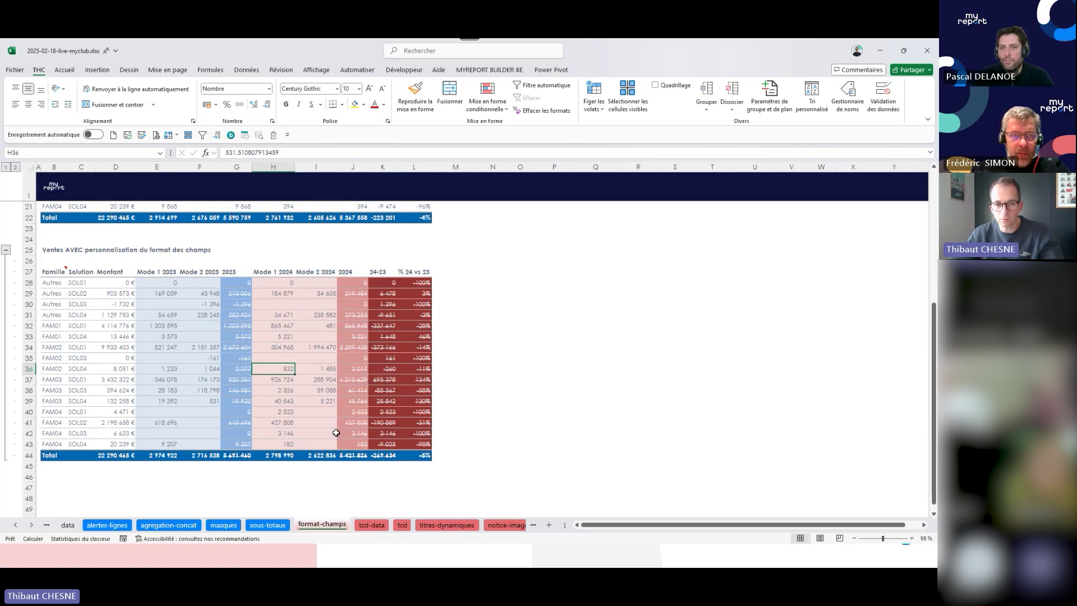
pyautogui.click(265, 378)
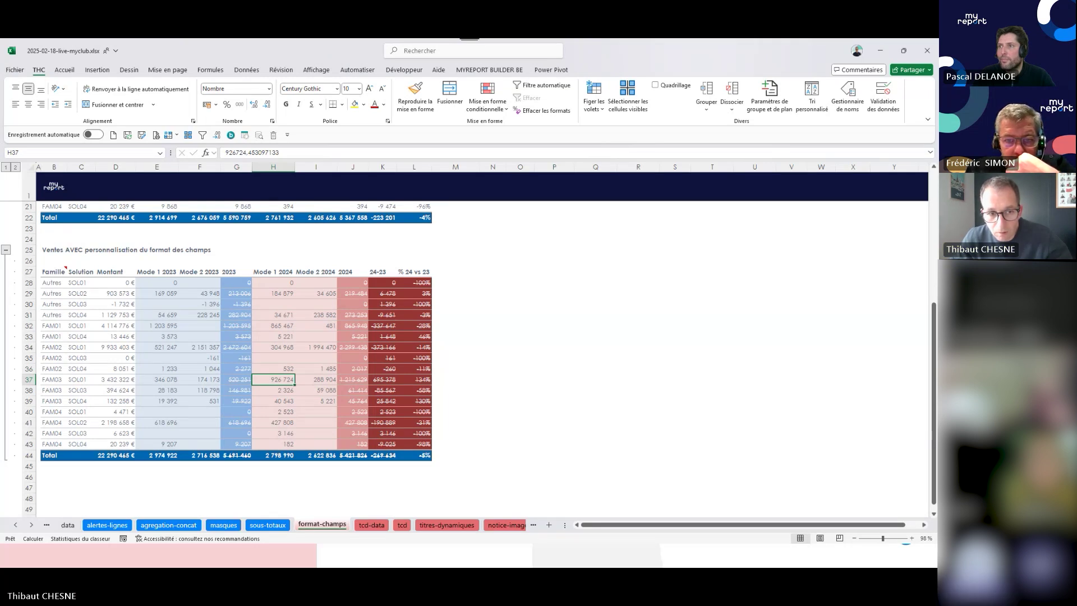
# Show the Astuces MyReport slide in the PowerPoint slideshow and return to the Excel workbook.
pyautogui.click(389, 559)
pyautogui.moveTo(384, 561)
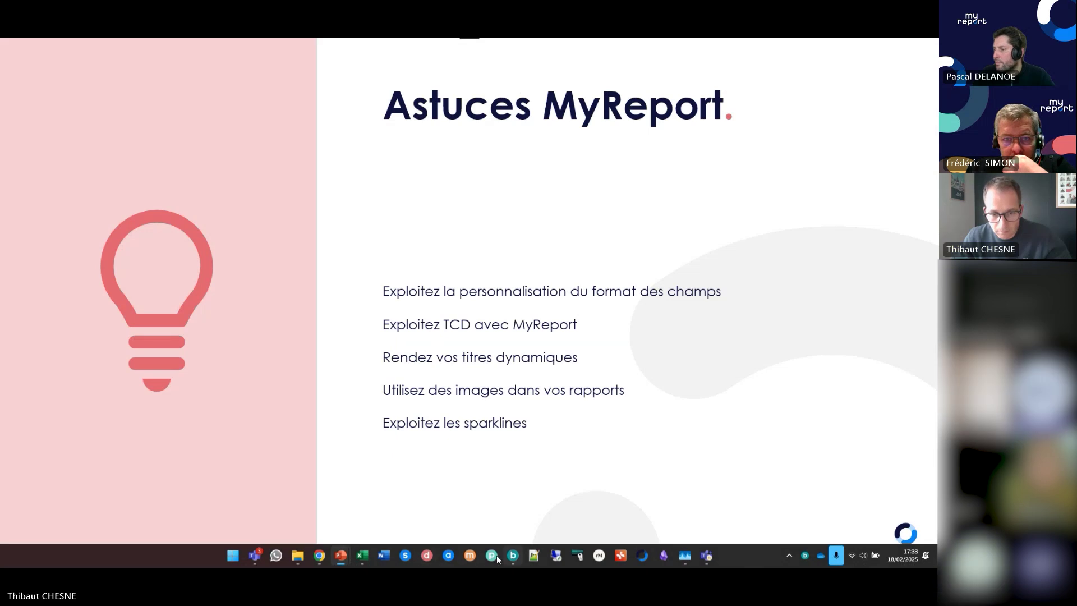
pyautogui.click(362, 557)
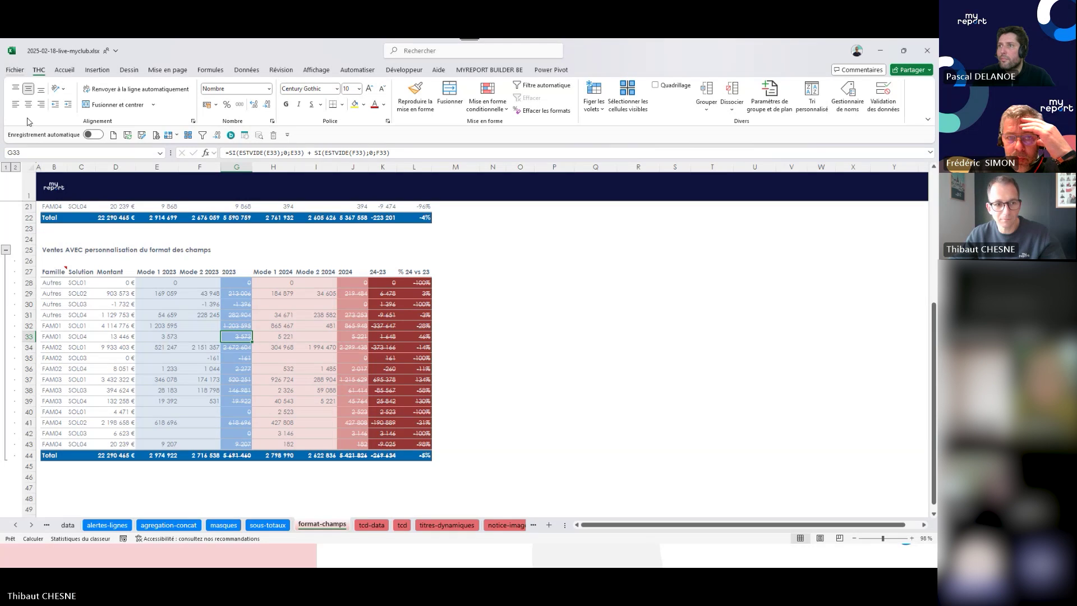
pyautogui.hotkey('alt', 'f')
pyautogui.click(32, 526)
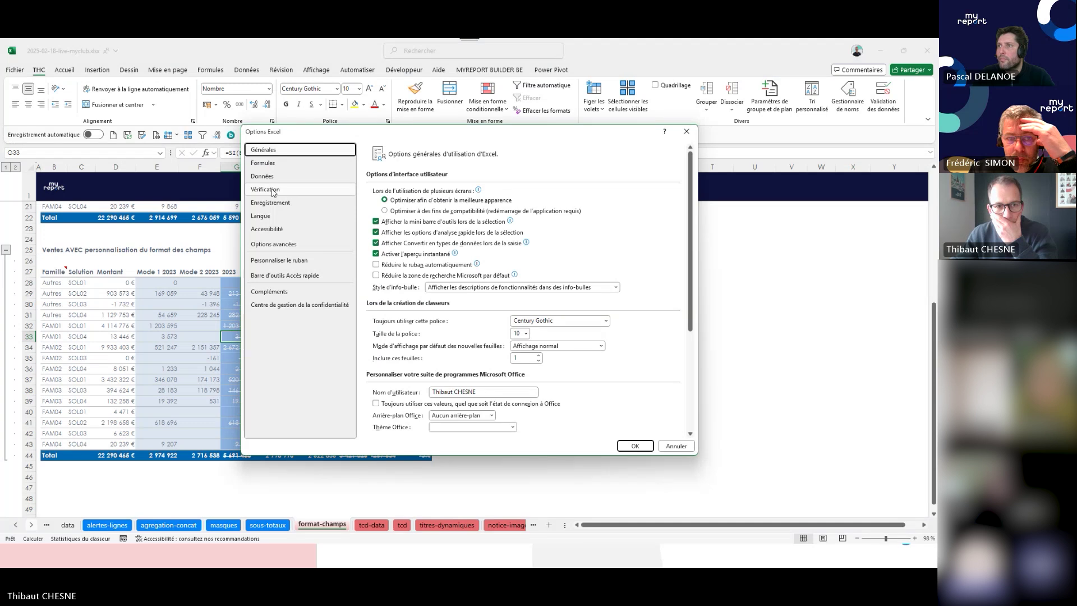
pyautogui.click(271, 164)
pyautogui.click(687, 131)
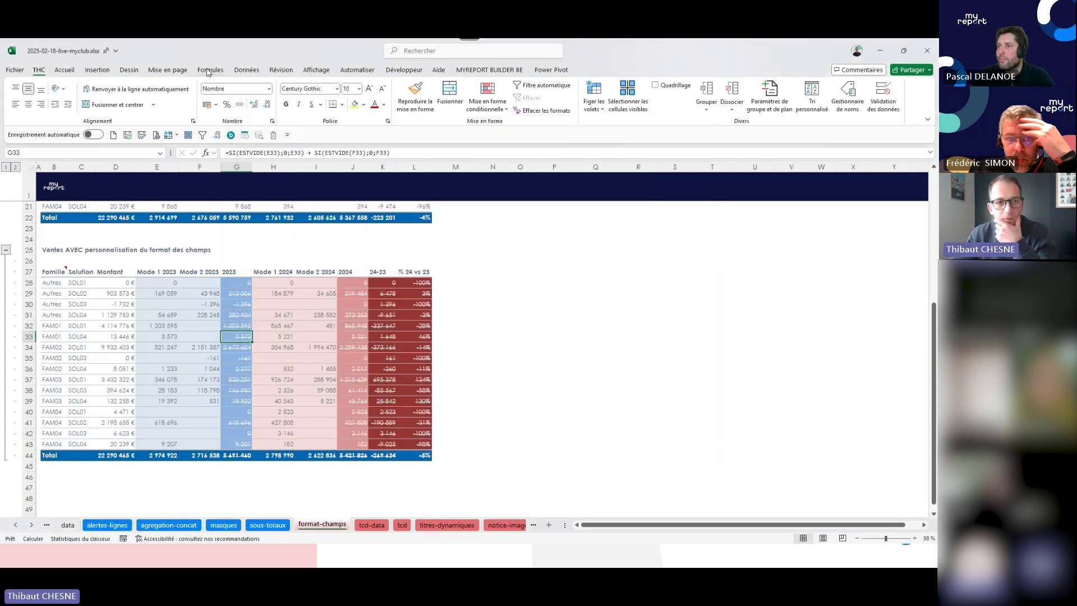
# Set the workbook's calculation option to Automatique.
pyautogui.click(209, 70)
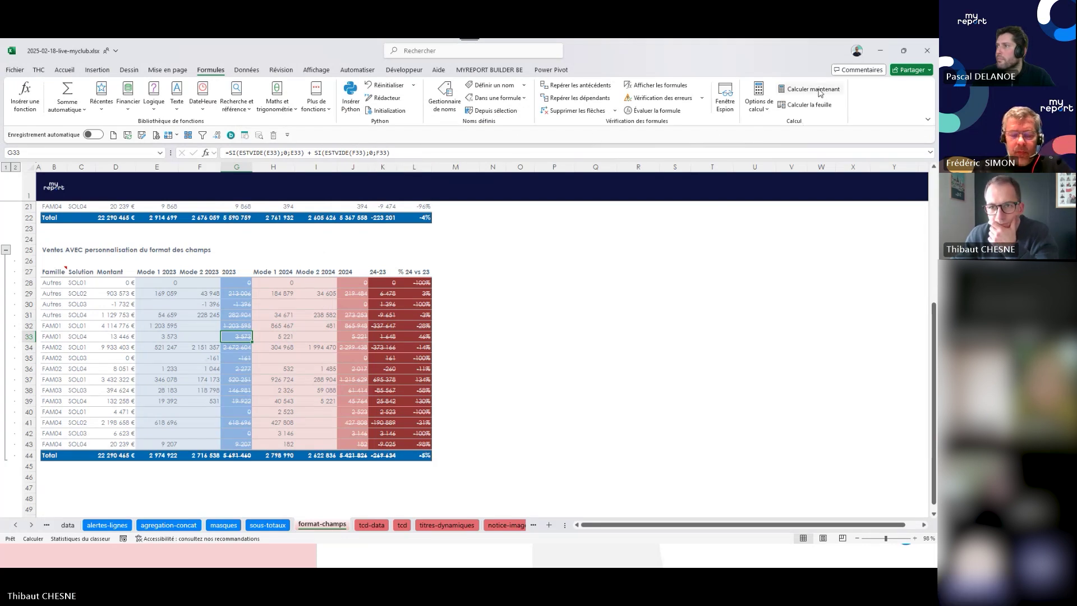
pyautogui.click(761, 111)
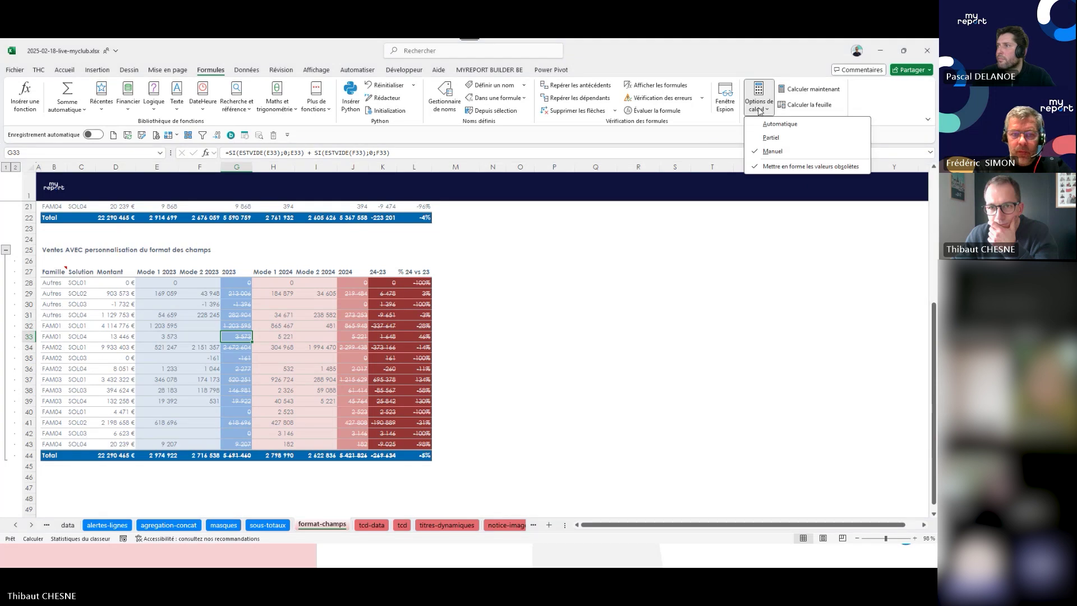
pyautogui.click(780, 123)
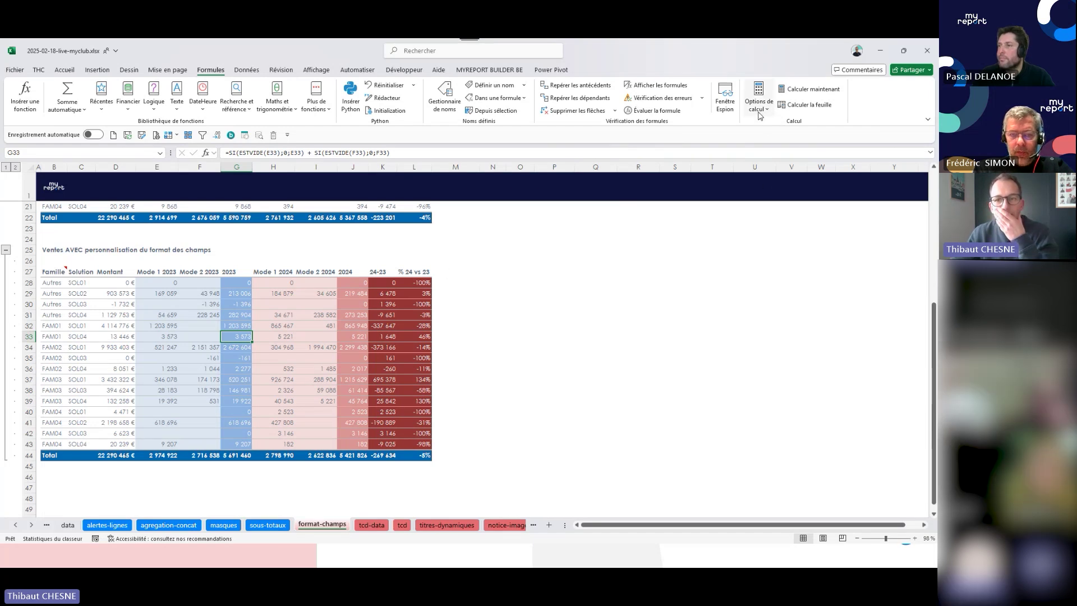
# Switch the calculation option to Manuel and back to Automatique.
pyautogui.click(759, 115)
pyautogui.click(773, 154)
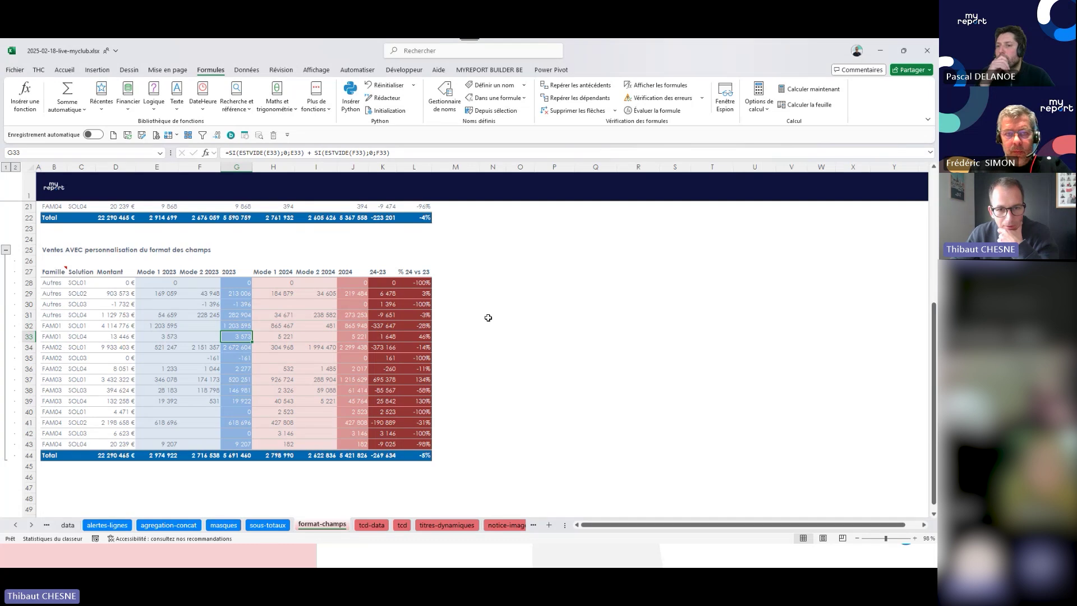
pyautogui.click(761, 106)
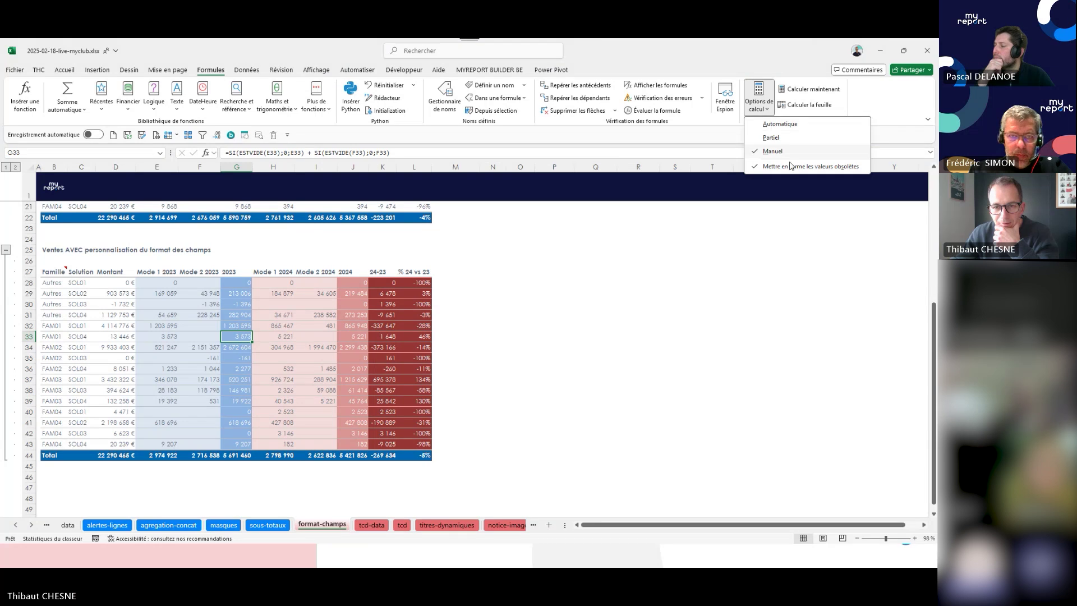
pyautogui.click(780, 124)
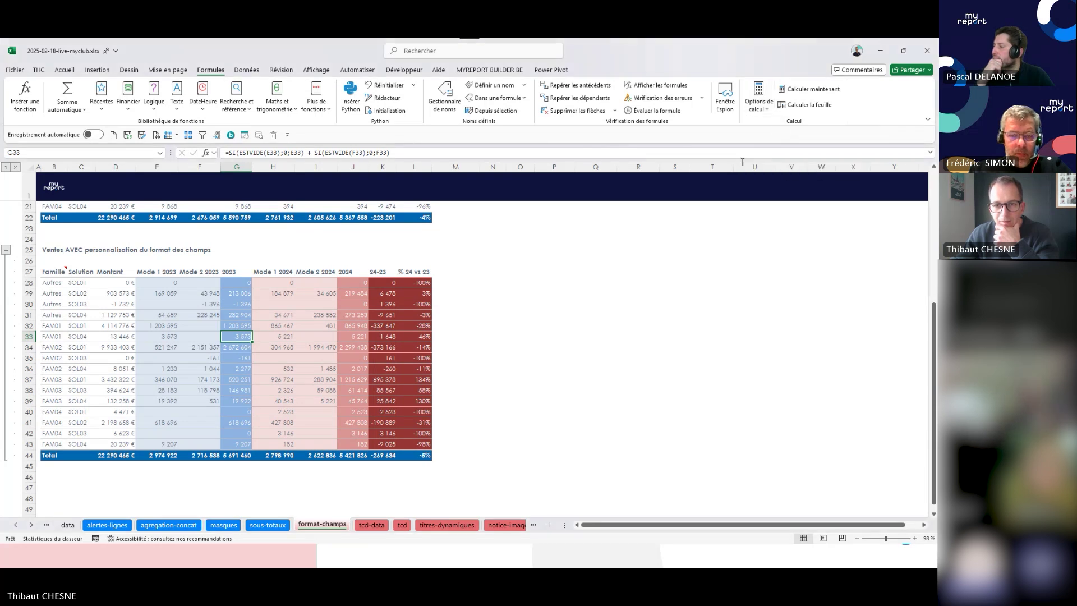
# Examine cells in the % 24 vs 23, Mode 1 2024 and 24-23 columns of the AVEC personnalisation table.
pyautogui.click(404, 325)
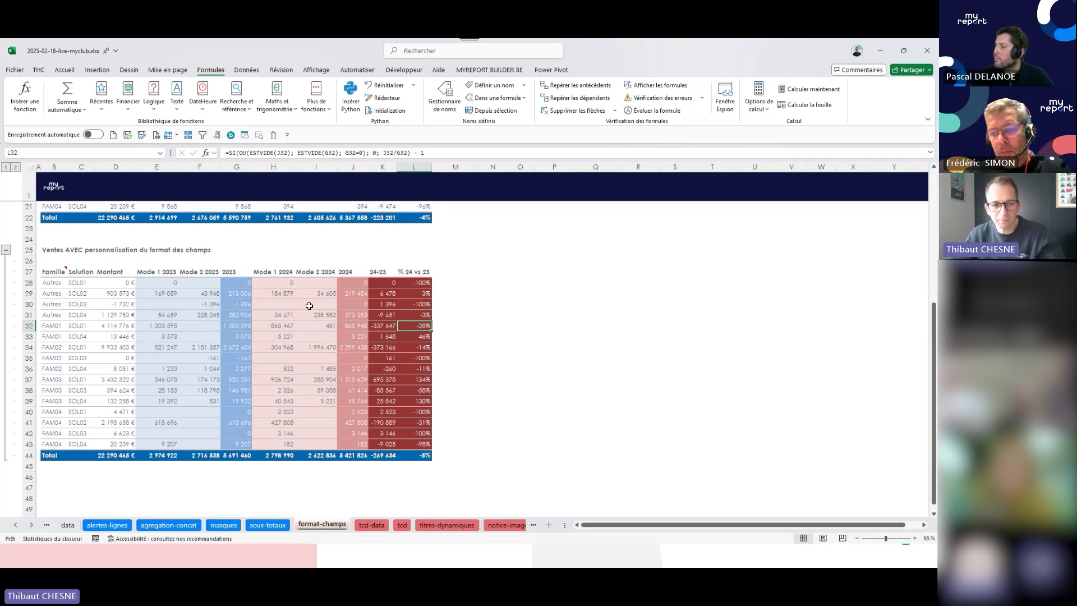
pyautogui.click(268, 316)
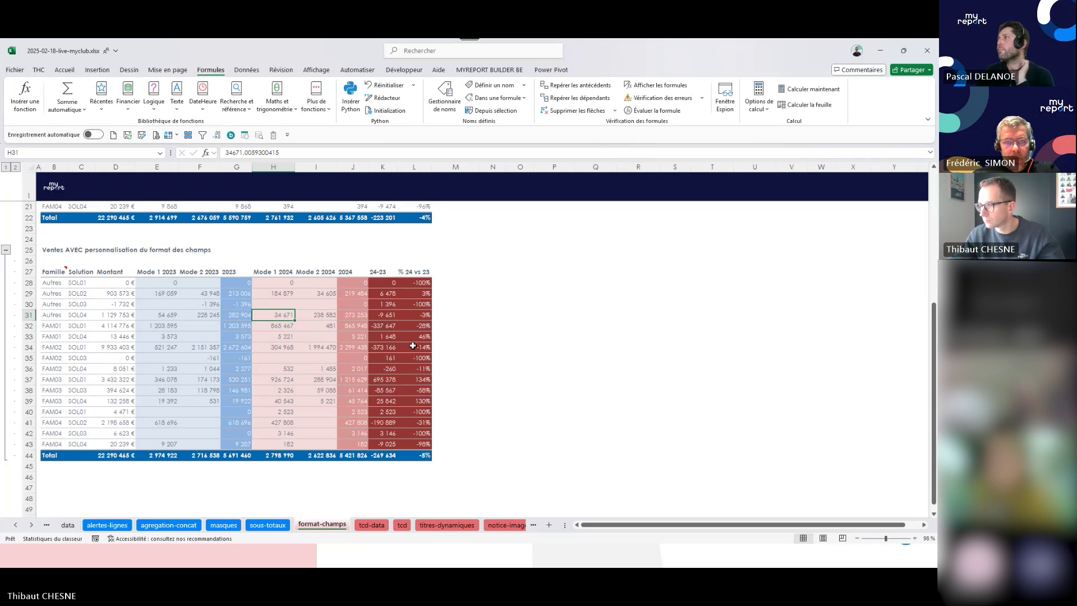
pyautogui.click(386, 358)
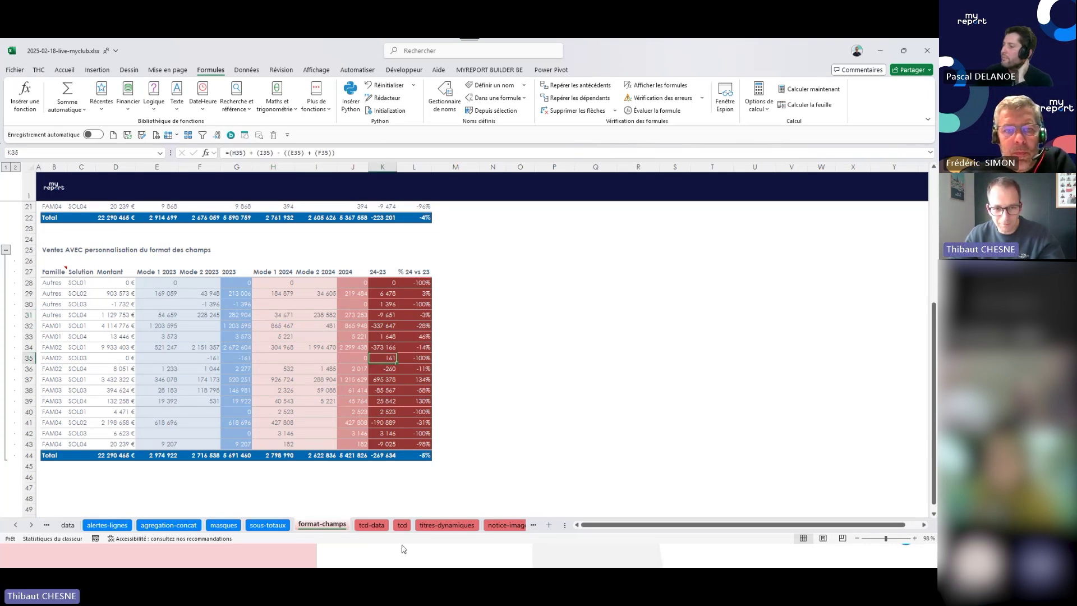
# Switch to the PowerPoint slideshow showing the Astuces MyReport list.
pyautogui.moveTo(376, 562)
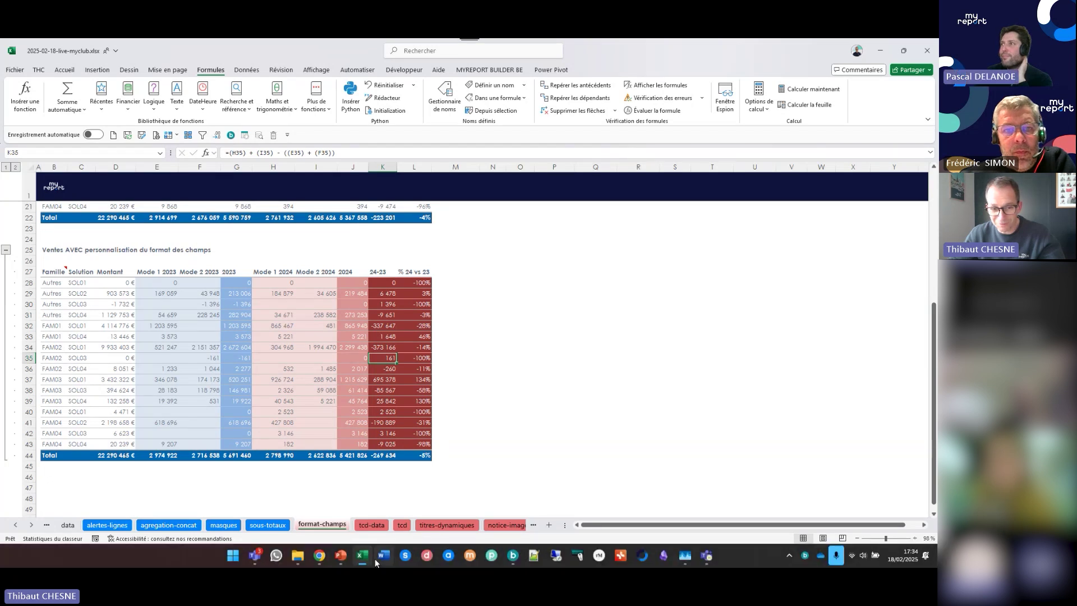
pyautogui.moveTo(341, 563)
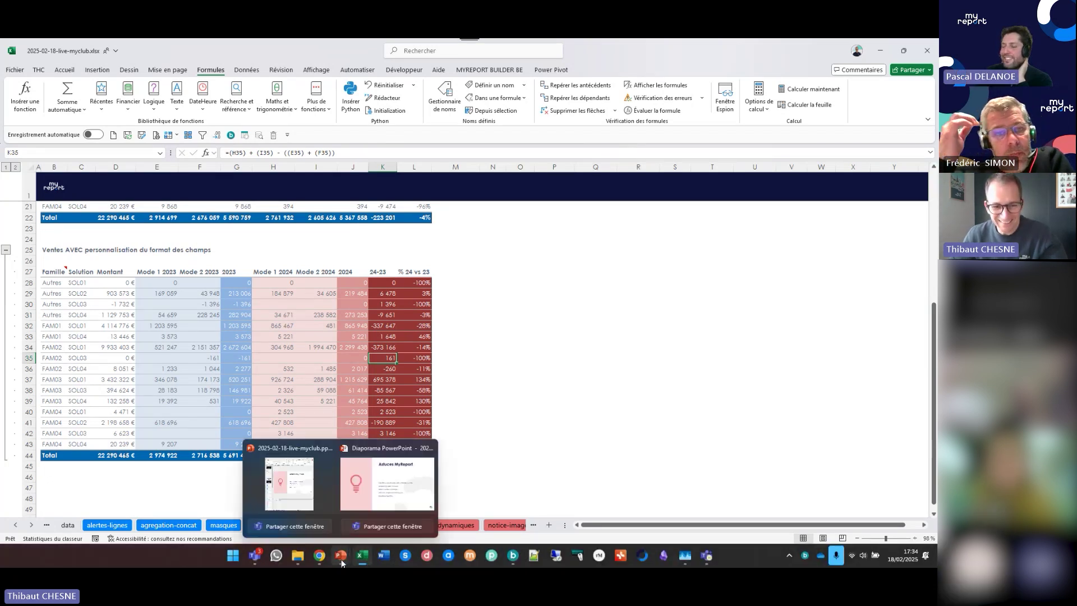
pyautogui.click(387, 482)
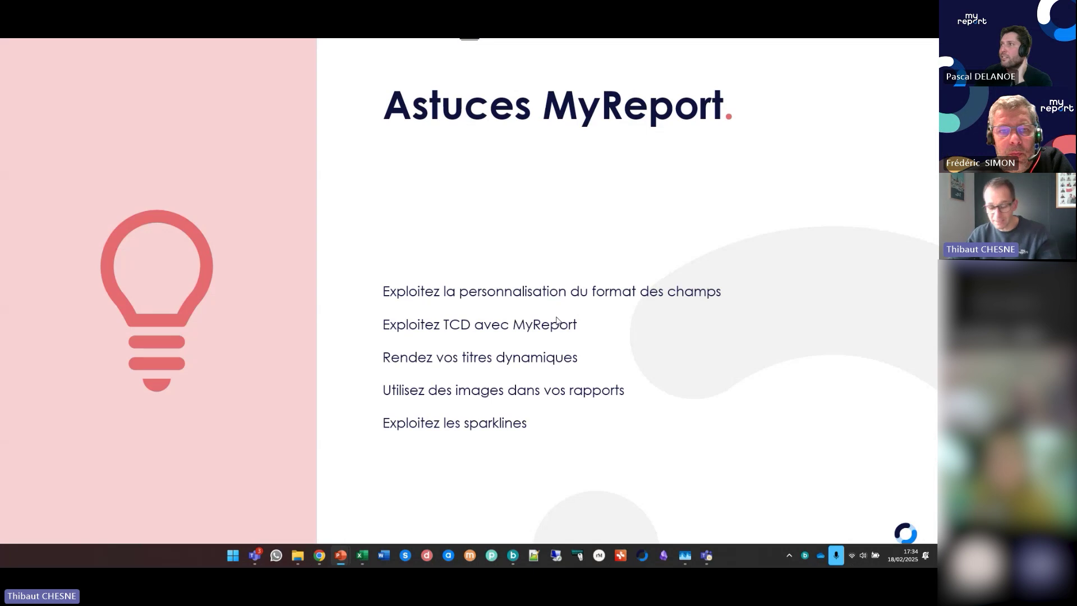
# Return to the Excel workbook and open the tcd sheet.
pyautogui.hotkey('alt', 'Tab')
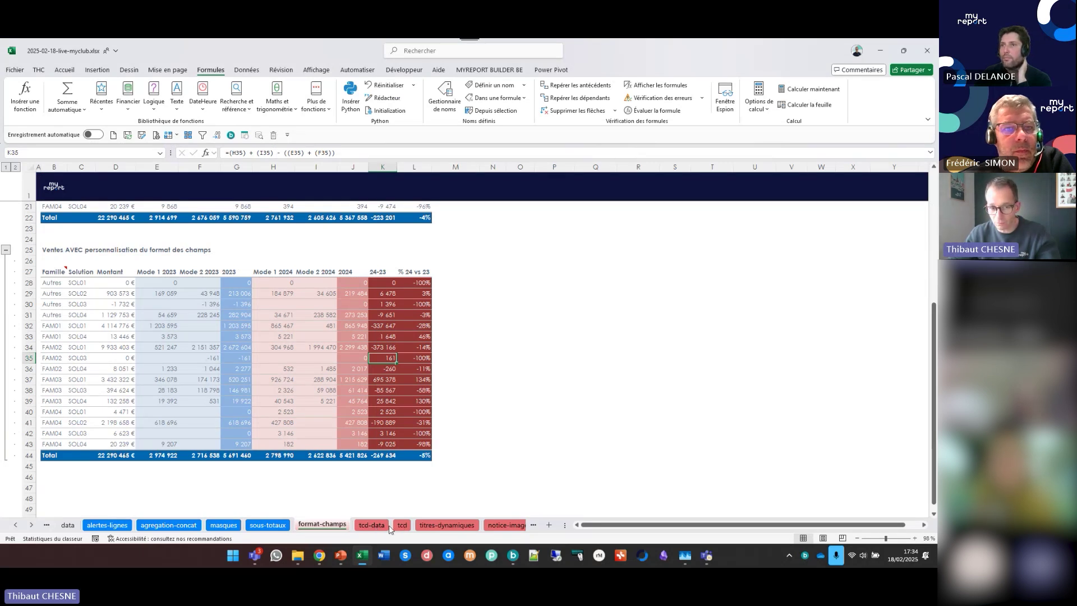
pyautogui.click(381, 527)
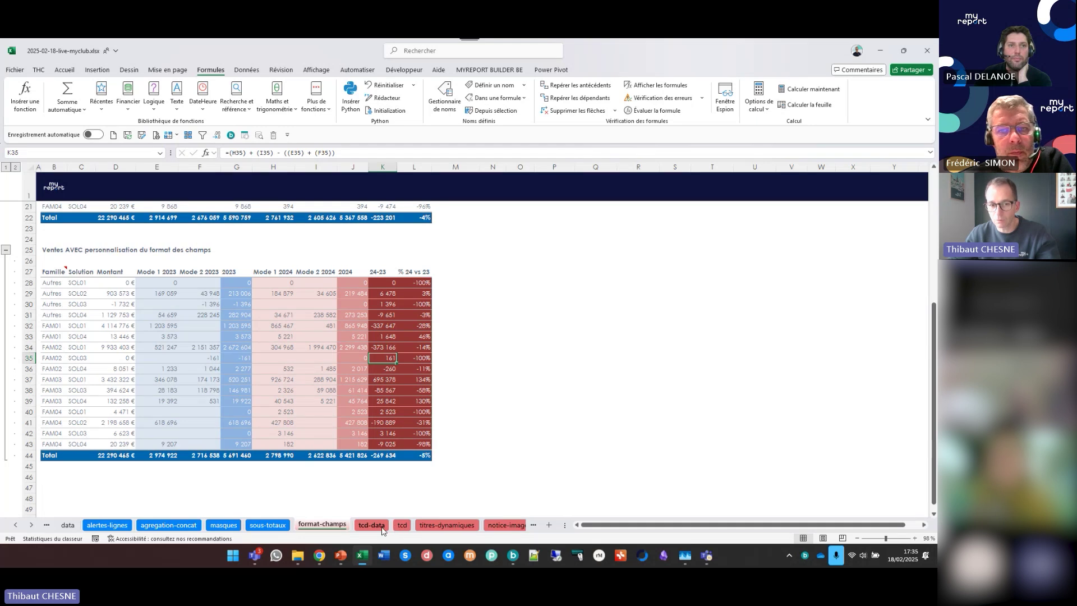
pyautogui.click(402, 525)
# Load the pivot table's report into MyReport Builder, closing the pending Format personnalisé dialog.
pyautogui.click(203, 384)
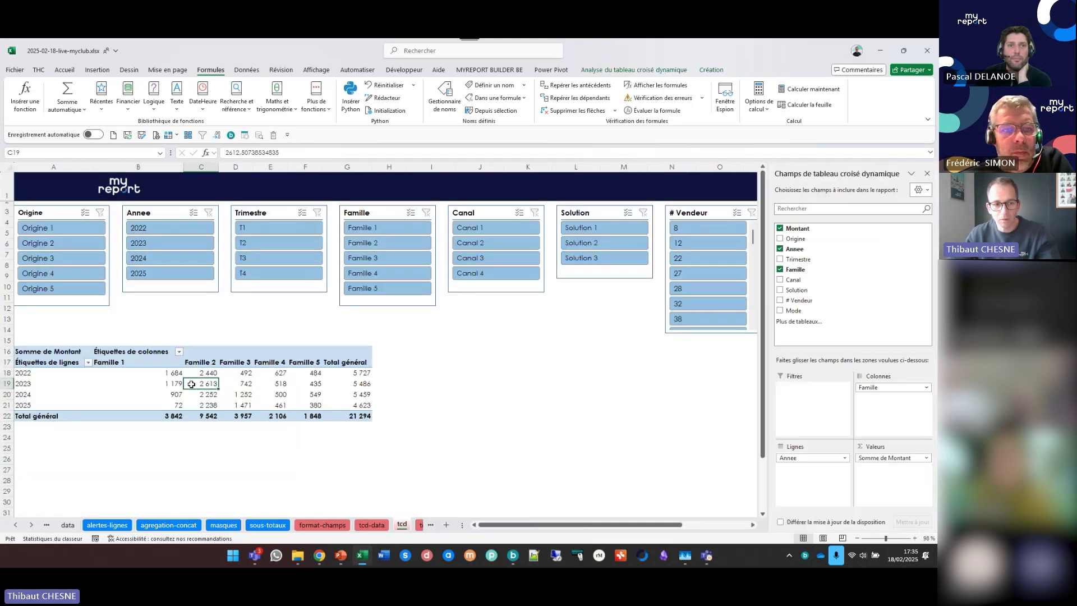
pyautogui.click(242, 136)
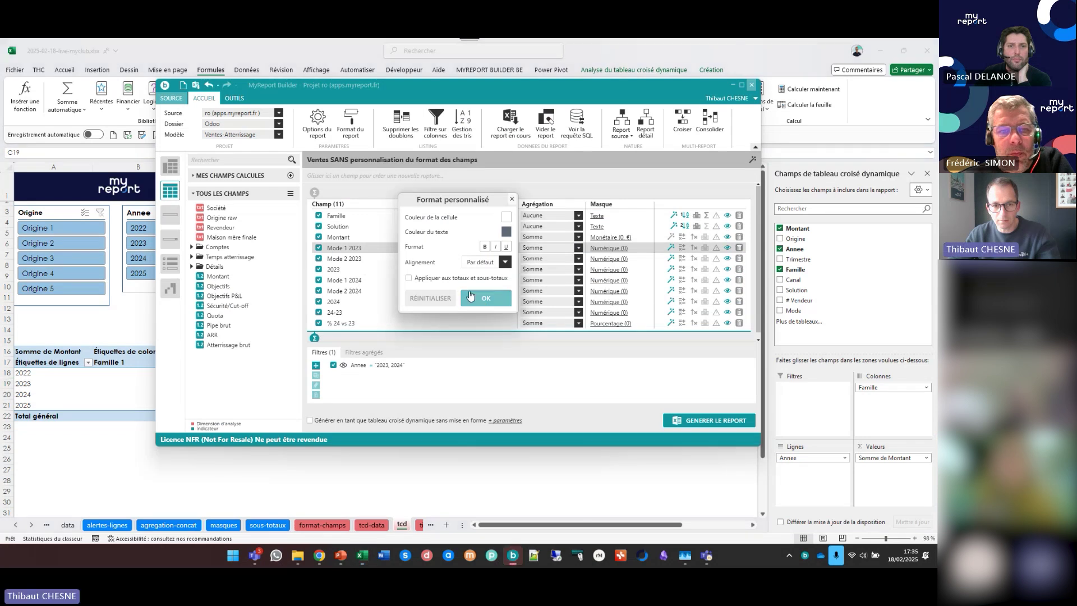
pyautogui.click(485, 300)
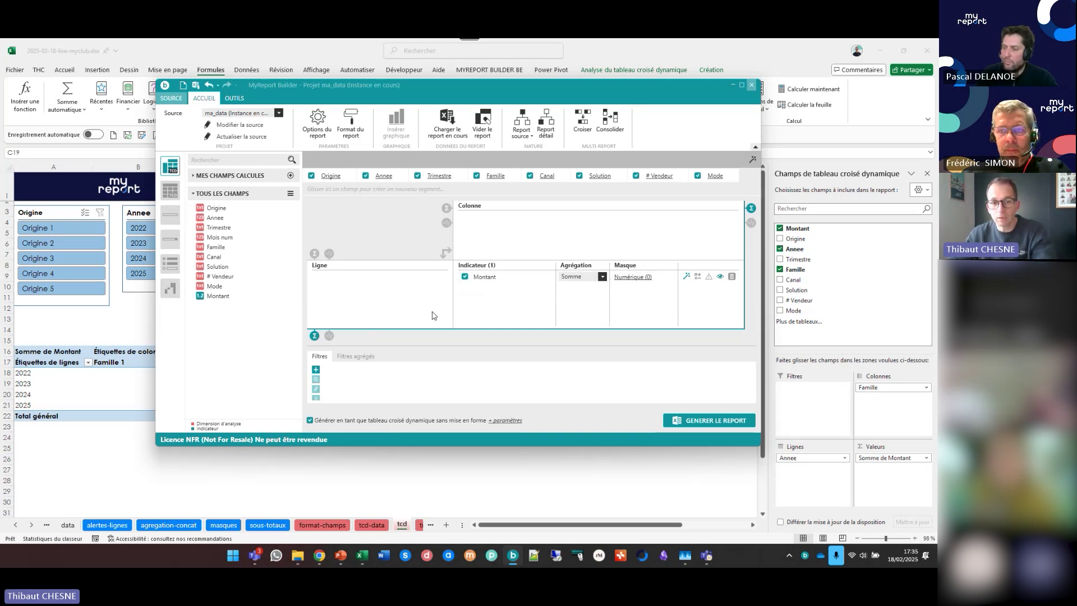
# Examine the report's fields and its pivot table generation parameters for position and sheet name, and return to the workbook.
pyautogui.moveTo(265, 252); pyautogui.dragTo(324, 187)
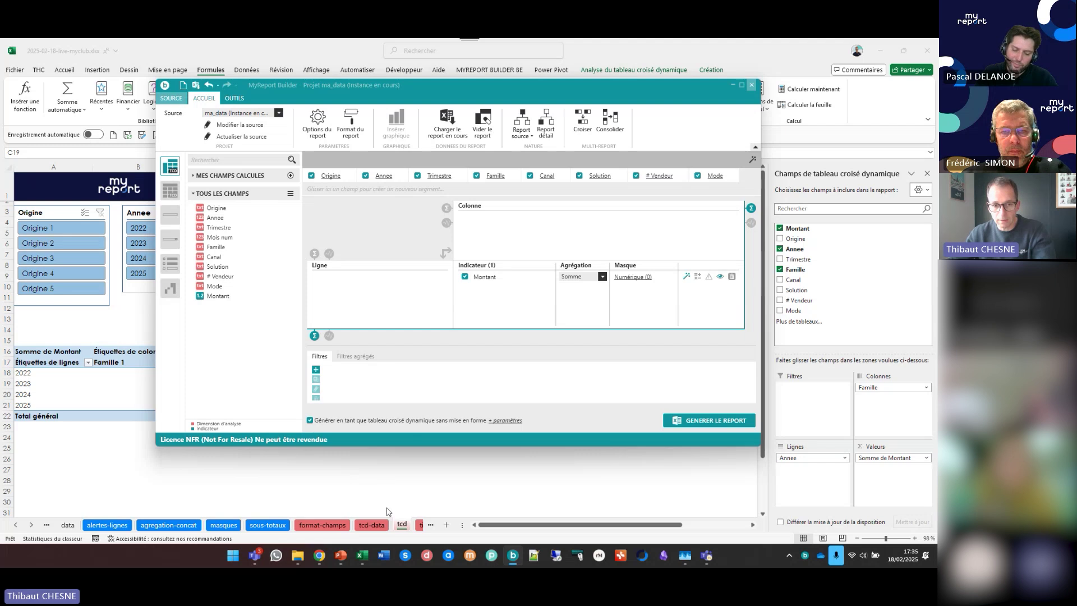
pyautogui.click(507, 420)
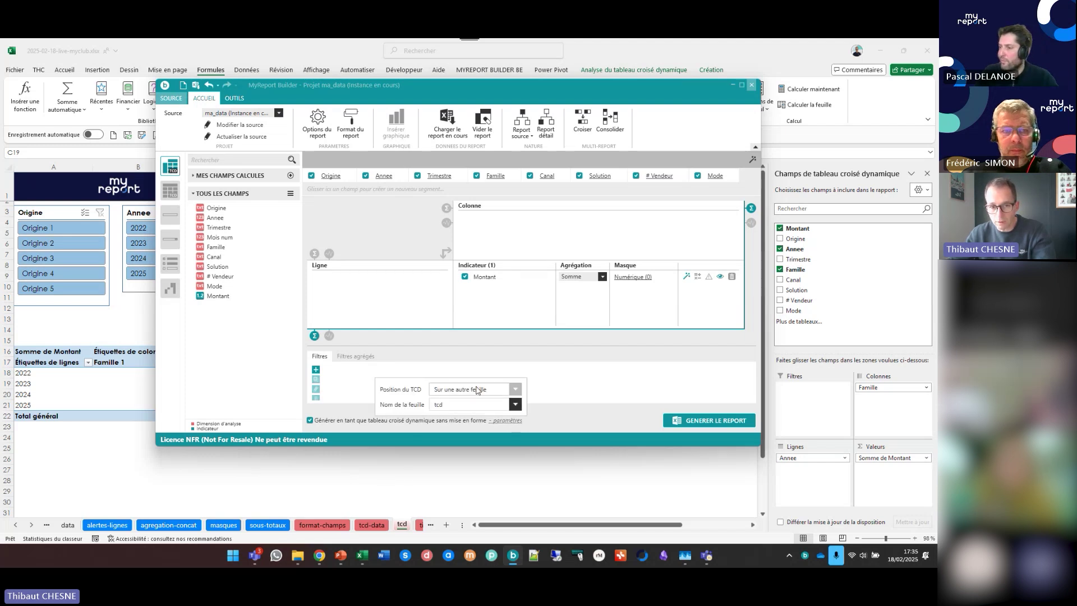
pyautogui.click(375, 476)
# Filter the pivot table with the Origine slicer to Origine 2, Origine 3 and Origine 4.
pyautogui.click(47, 248)
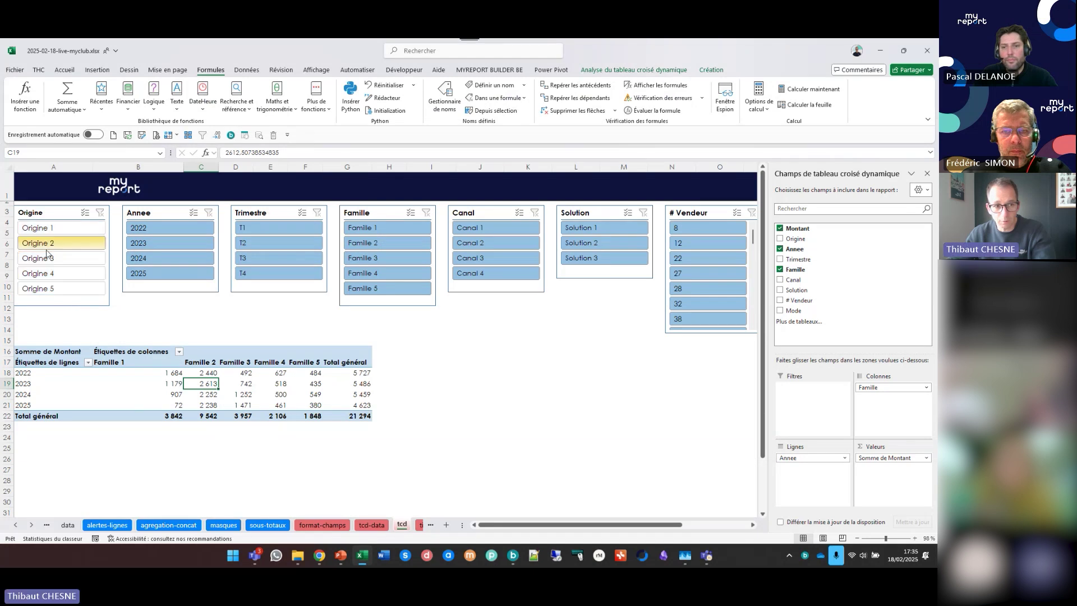
pyautogui.keyDown('ctrl'); pyautogui.click(48, 258); pyautogui.keyUp('ctrl')
pyautogui.keyDown('ctrl'); pyautogui.click(66, 273); pyautogui.keyUp('ctrl')
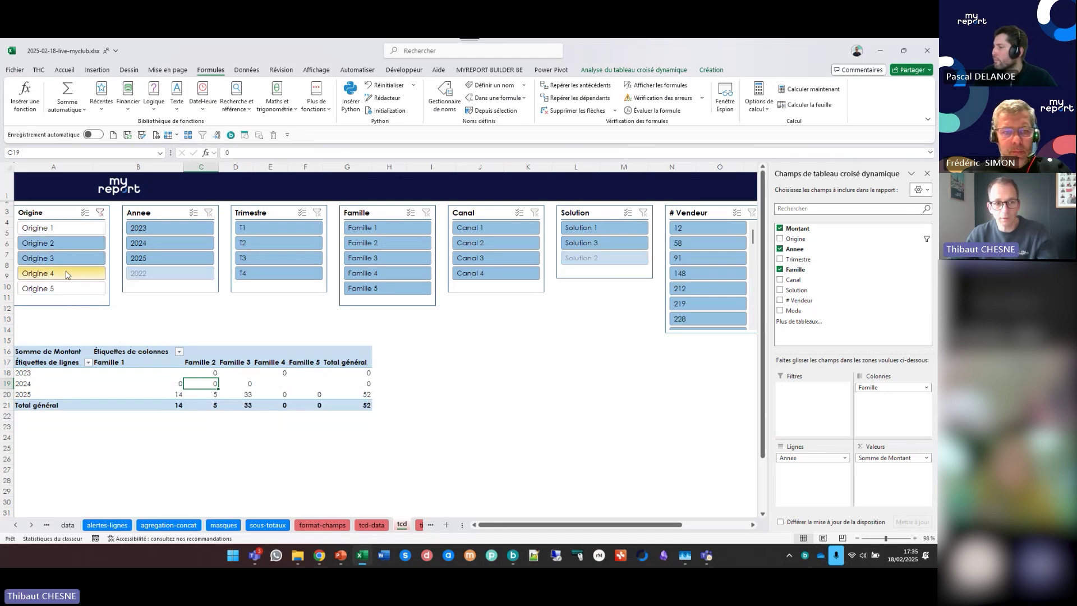
# Filter the pivot table to Annee 2023 and Trimestre T3 with the slicers.
pyautogui.keyDown('ctrl'); pyautogui.click(179, 247); pyautogui.keyUp('ctrl')
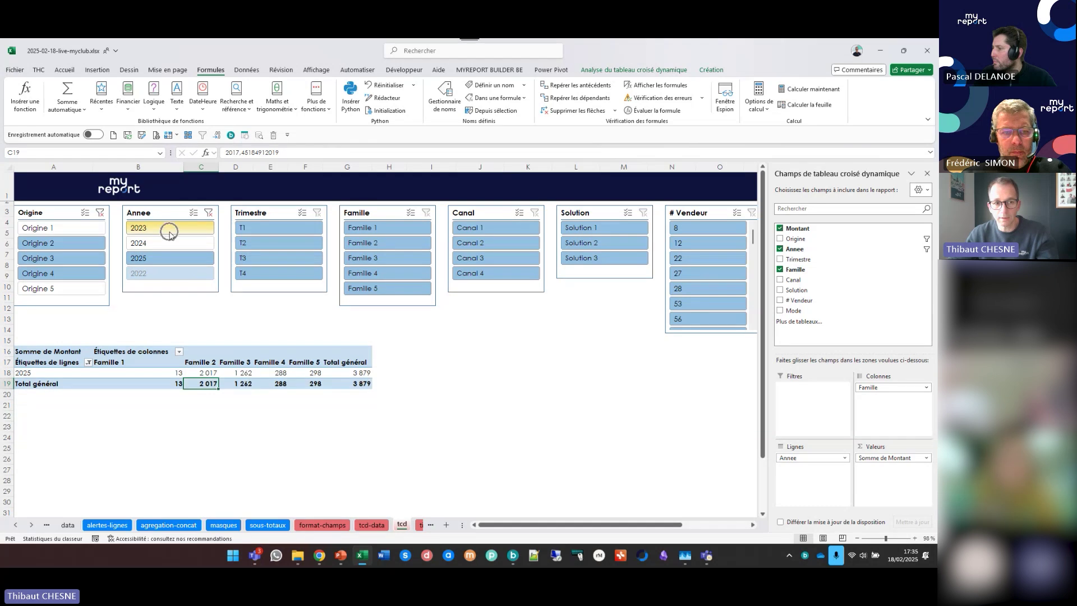
pyautogui.keyDown('ctrl'); pyautogui.click(191, 262); pyautogui.keyUp('ctrl')
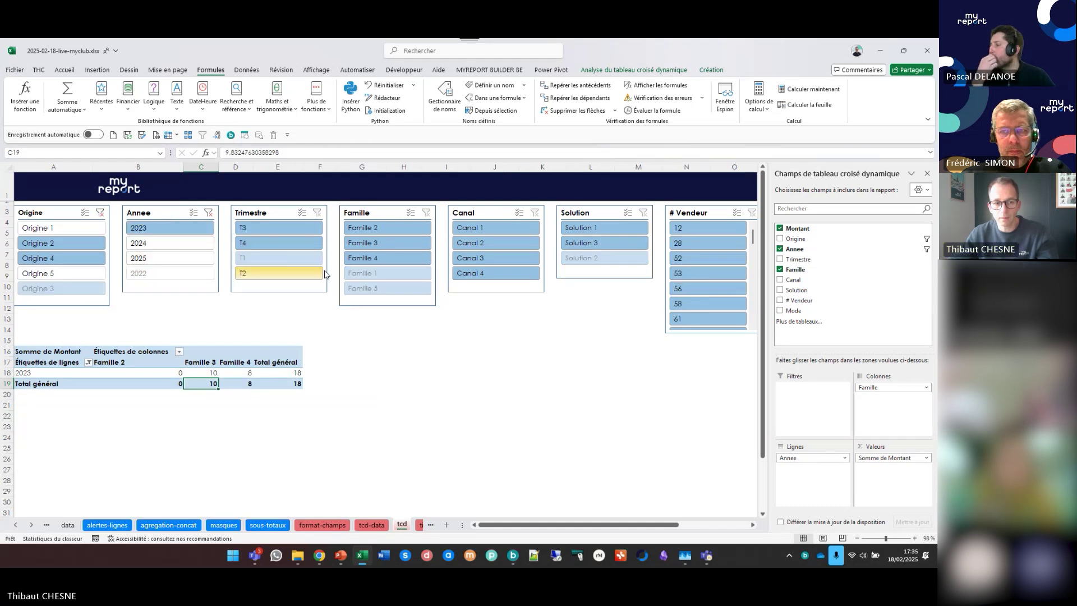
pyautogui.keyDown('ctrl'); pyautogui.click(289, 245); pyautogui.keyUp('ctrl')
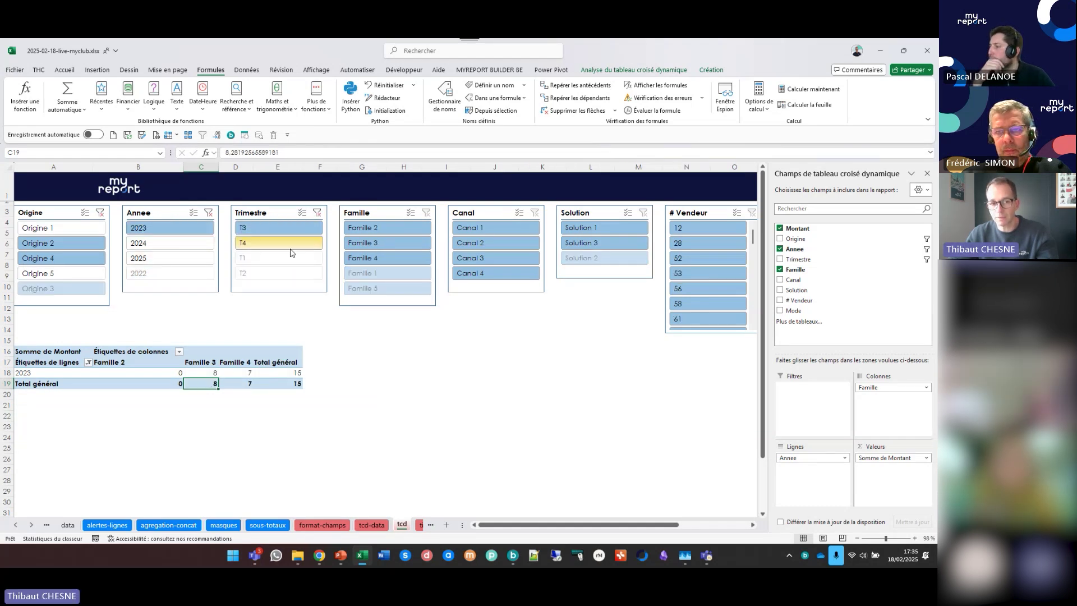
# Filter the pivot table to Trimestre T4 and replace Famille with Canal as its column field.
pyautogui.click(290, 249)
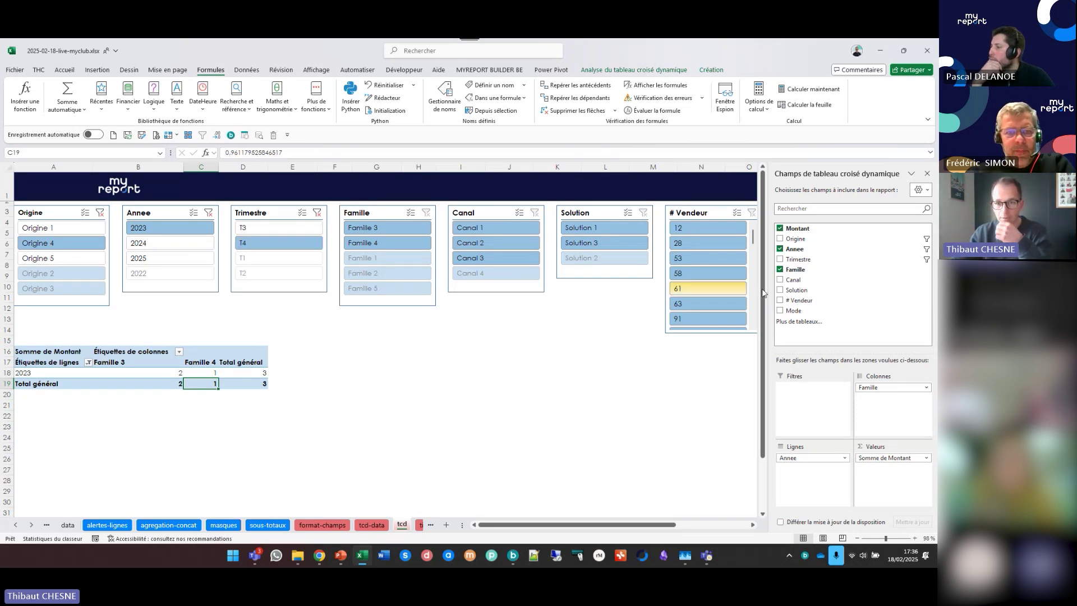
pyautogui.moveTo(805, 279); pyautogui.dragTo(808, 466)
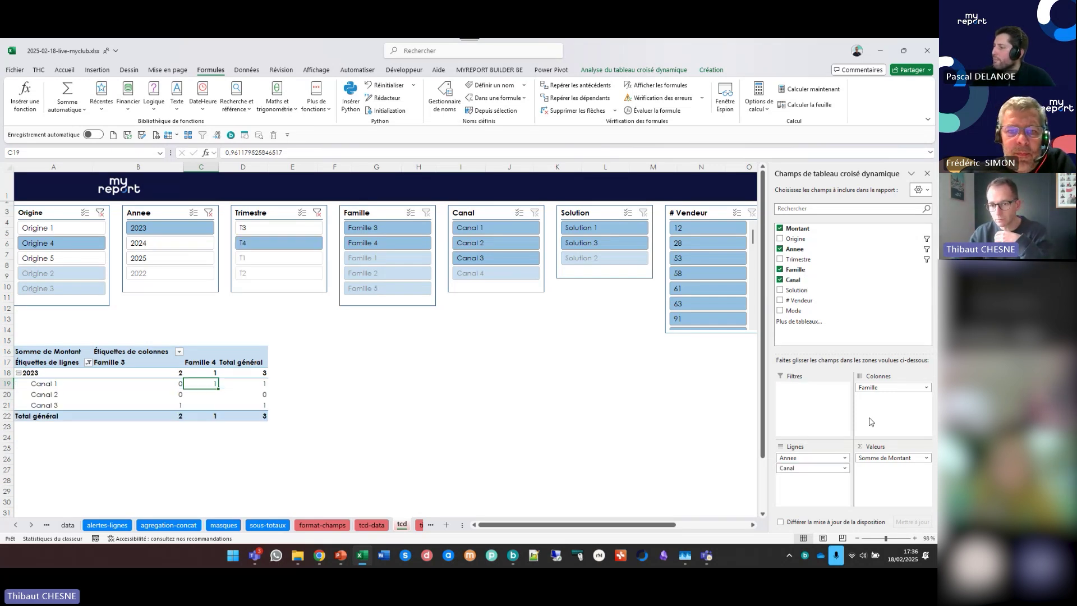
pyautogui.moveTo(914, 388); pyautogui.dragTo(892, 388)
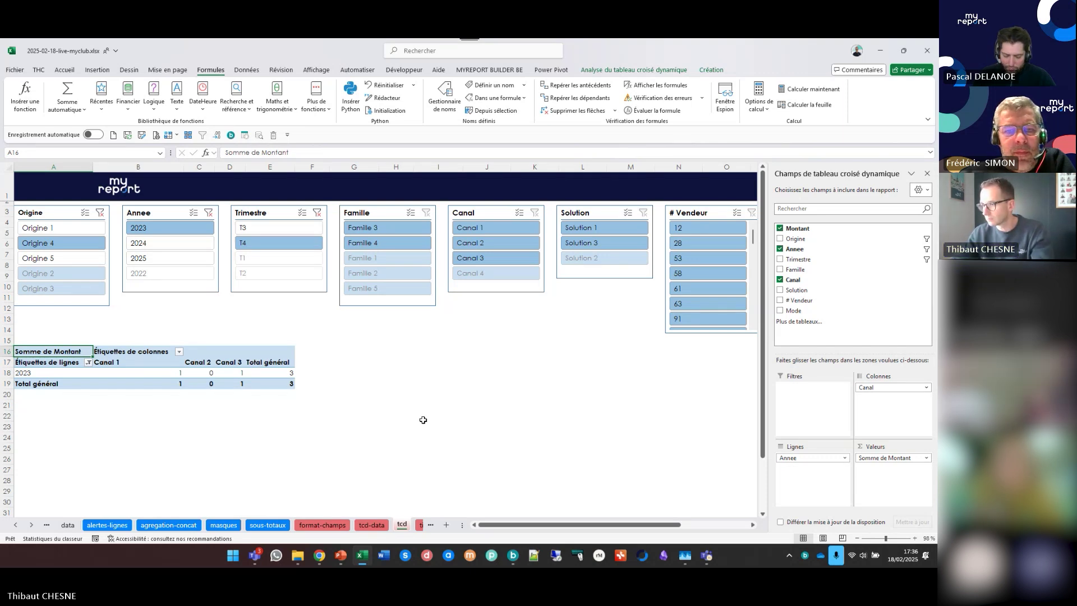
pyautogui.click(314, 381)
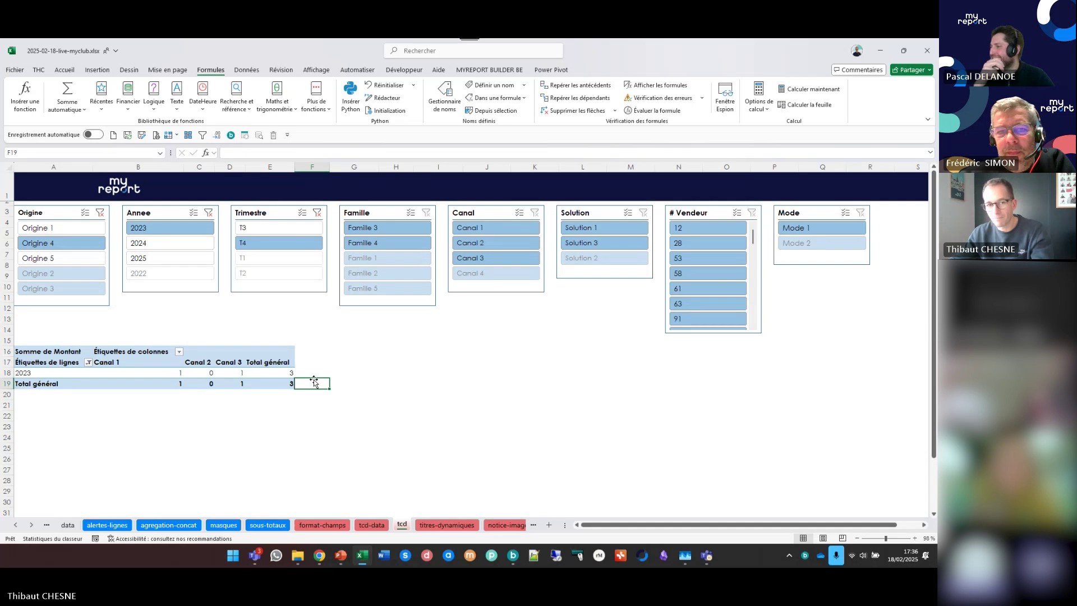
pyautogui.click(268, 383)
pyautogui.click(371, 413)
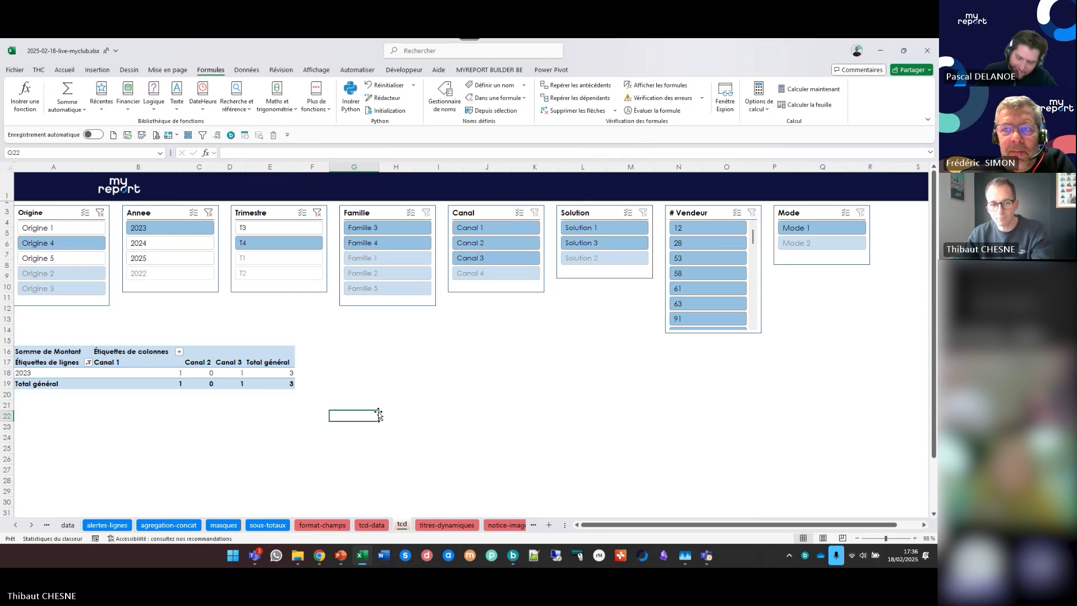
# Clear the Trimestre, Annee and Origine slicer filters on the pivot table.
pyautogui.click(318, 216)
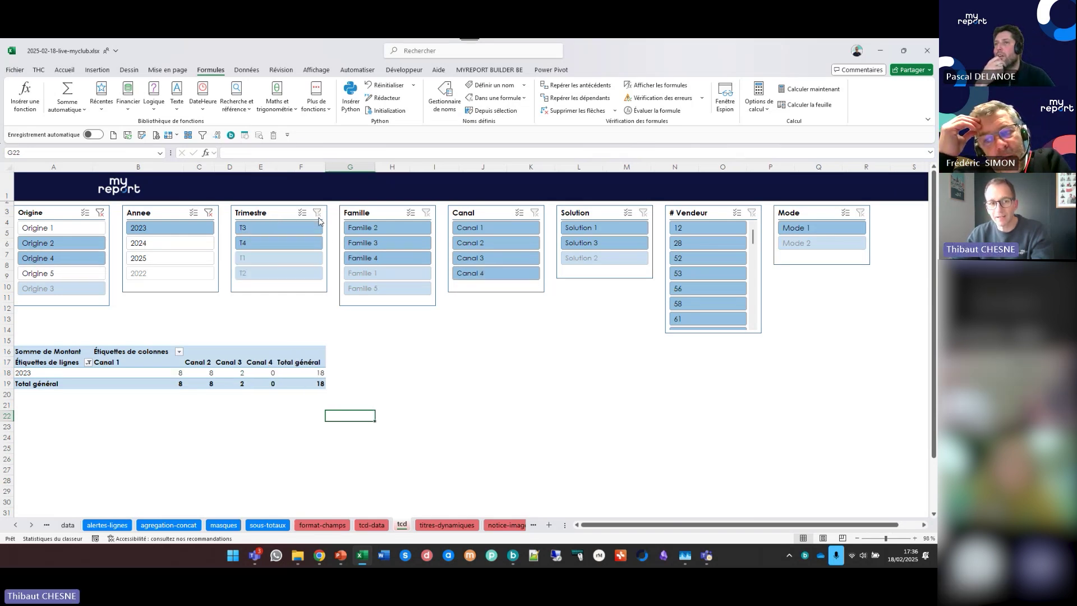
pyautogui.click(209, 213)
pyautogui.click(100, 213)
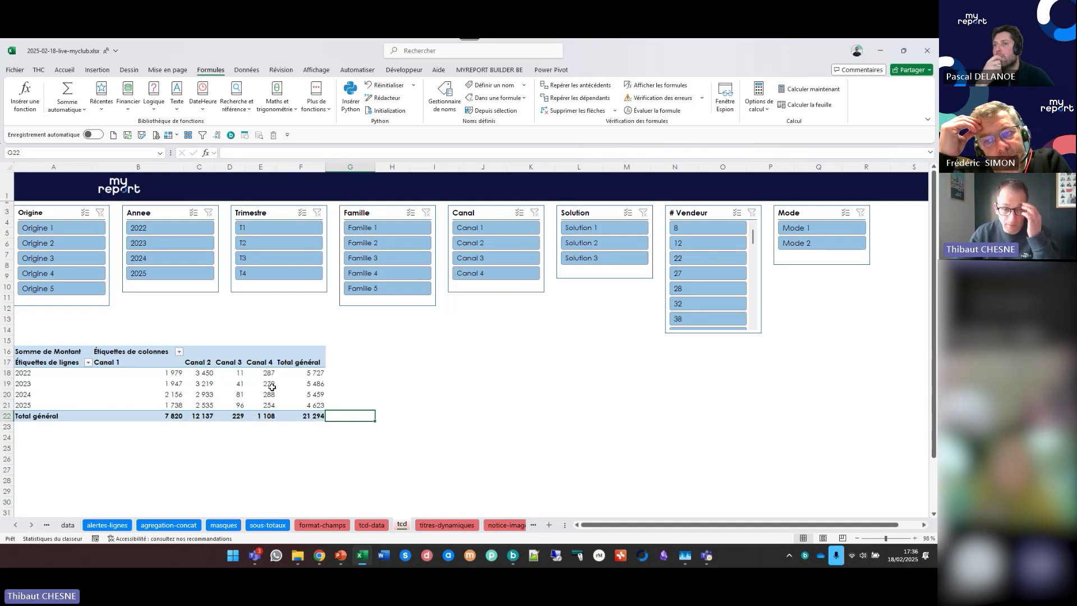
# Filter the pivot table to Famille 5, Canal 1 and # Vendeur 22 with the slicers, and clear the Canal filter.
pyautogui.click(374, 289)
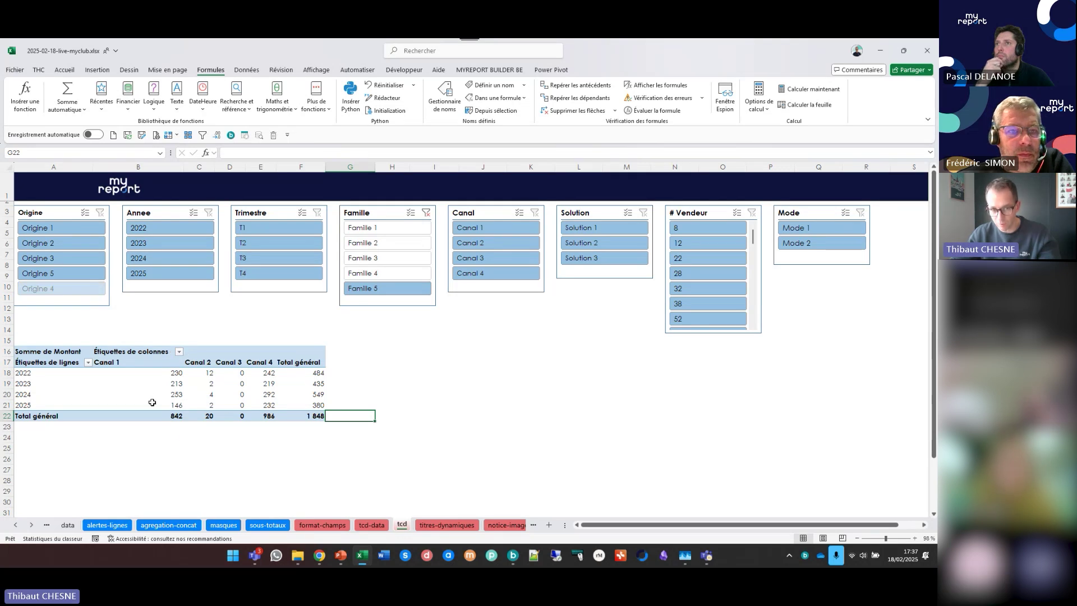
pyautogui.click(490, 228)
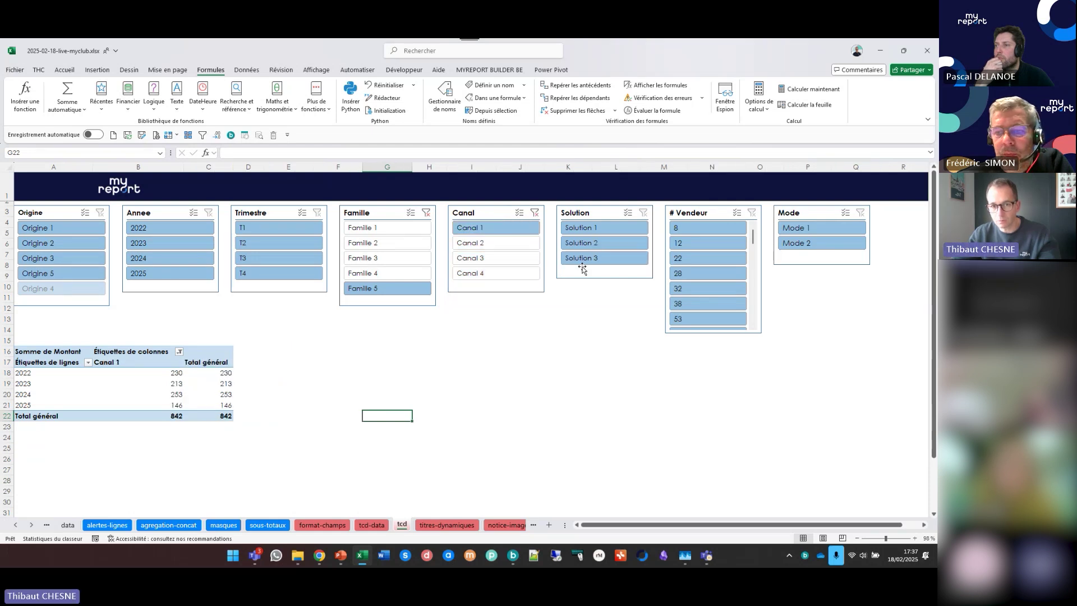
pyautogui.click(708, 259)
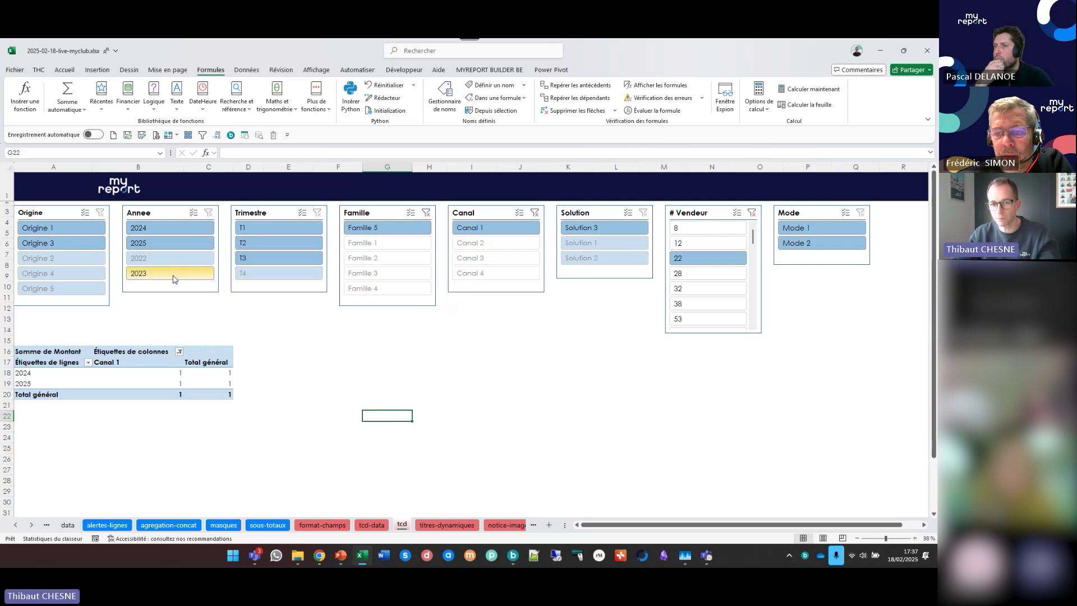
pyautogui.click(534, 213)
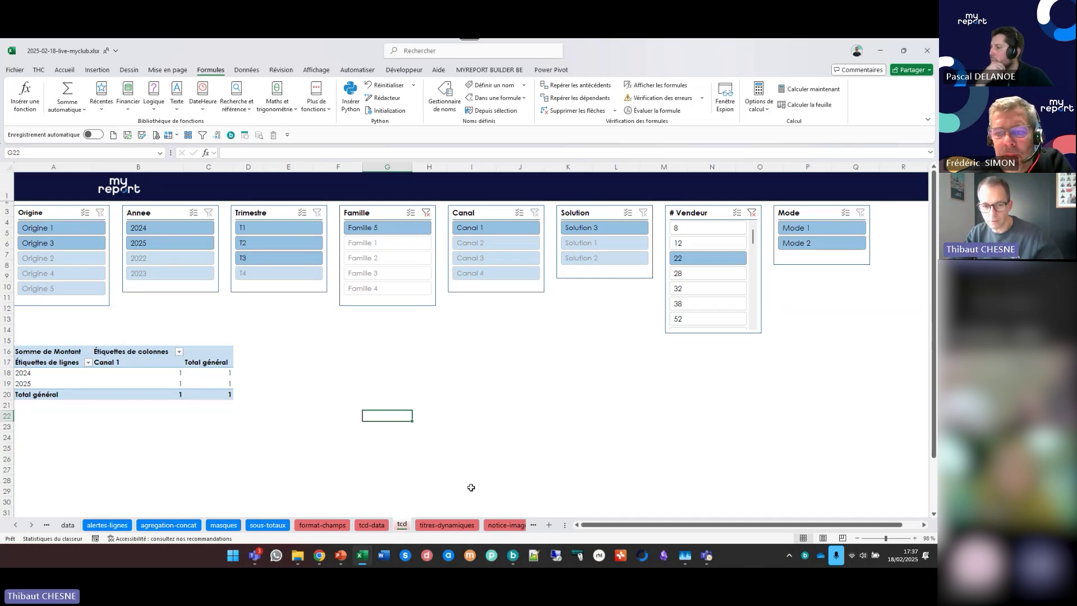
# Look at the pivot table report's setup in MyReport Builder and show the Astuces MyReport slide in PowerPoint.
pyautogui.click(513, 555)
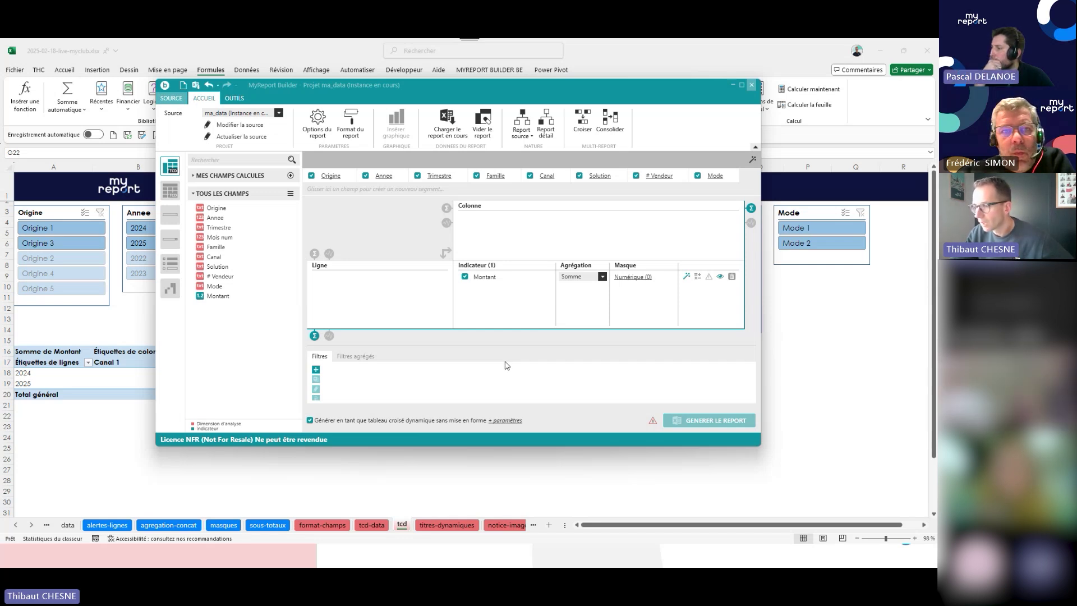
pyautogui.click(430, 560)
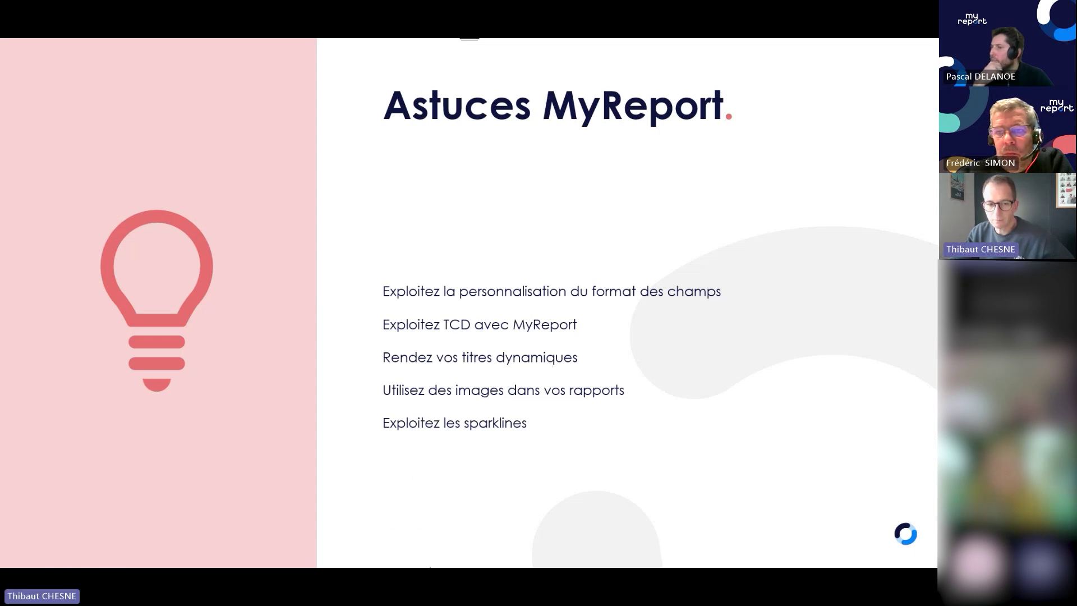
# Return to the Excel workbook and compare the titles and year header of the two sales tables on the titres-dynamiques sheet.
pyautogui.moveTo(364, 556)
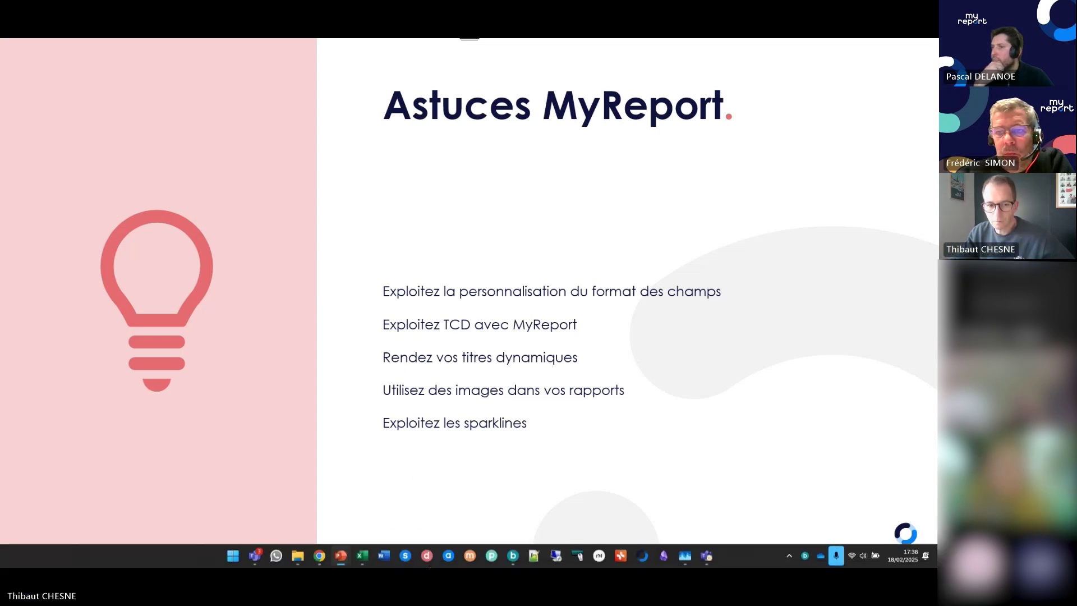
pyautogui.click(364, 557)
pyautogui.click(444, 526)
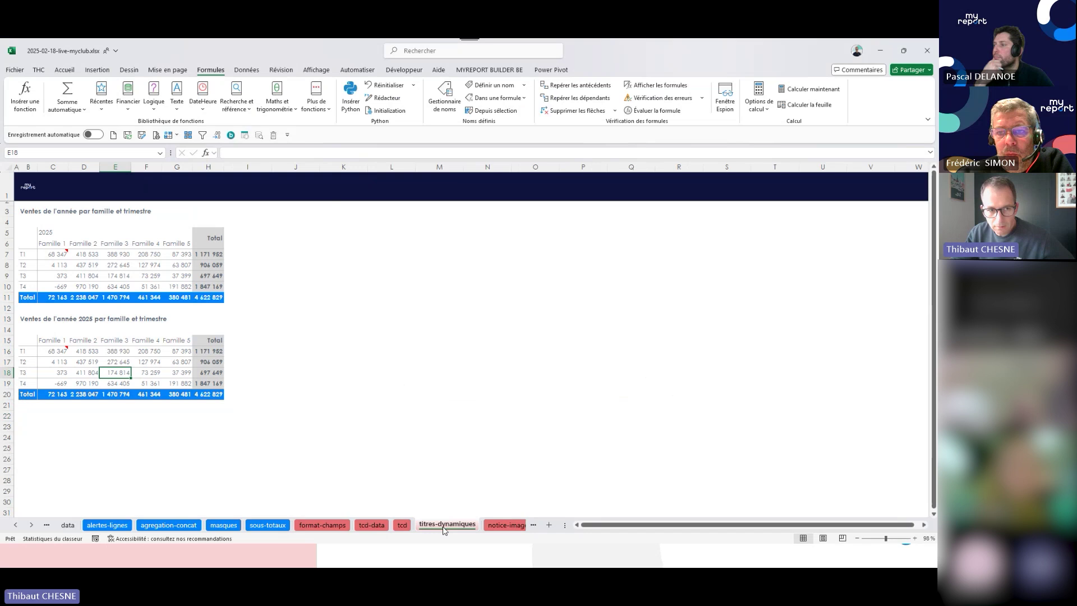
pyautogui.click(116, 254)
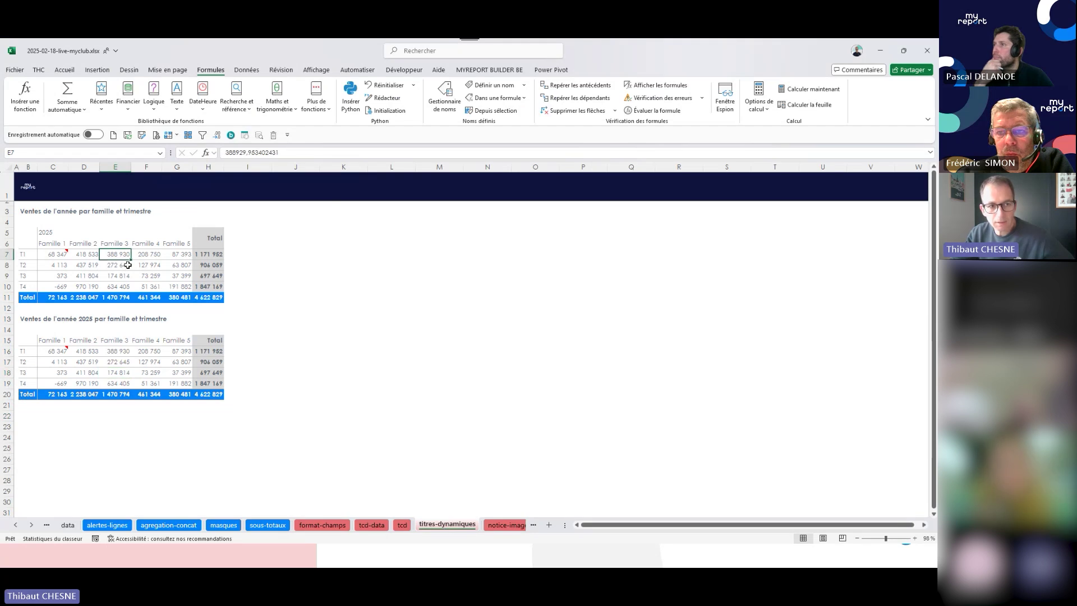
pyautogui.click(50, 212)
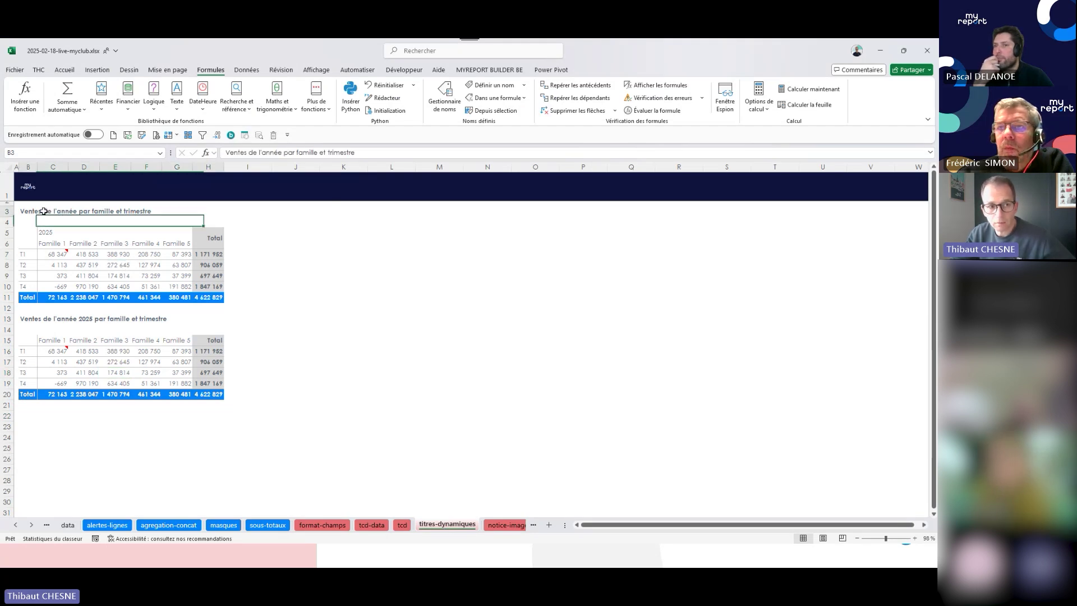
pyautogui.click(137, 258)
pyautogui.click(127, 359)
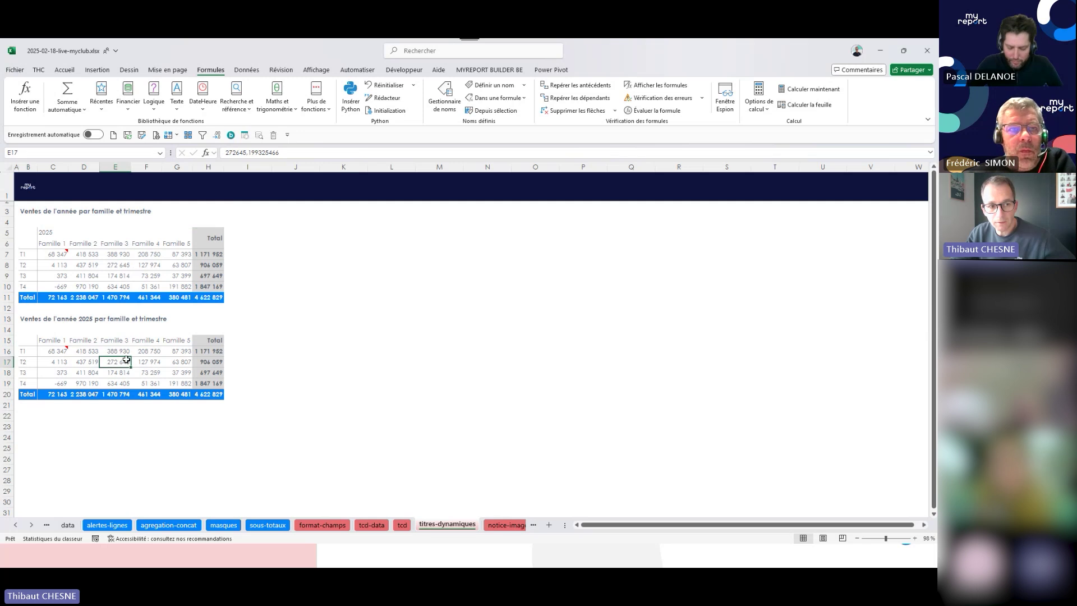
pyautogui.click(51, 235)
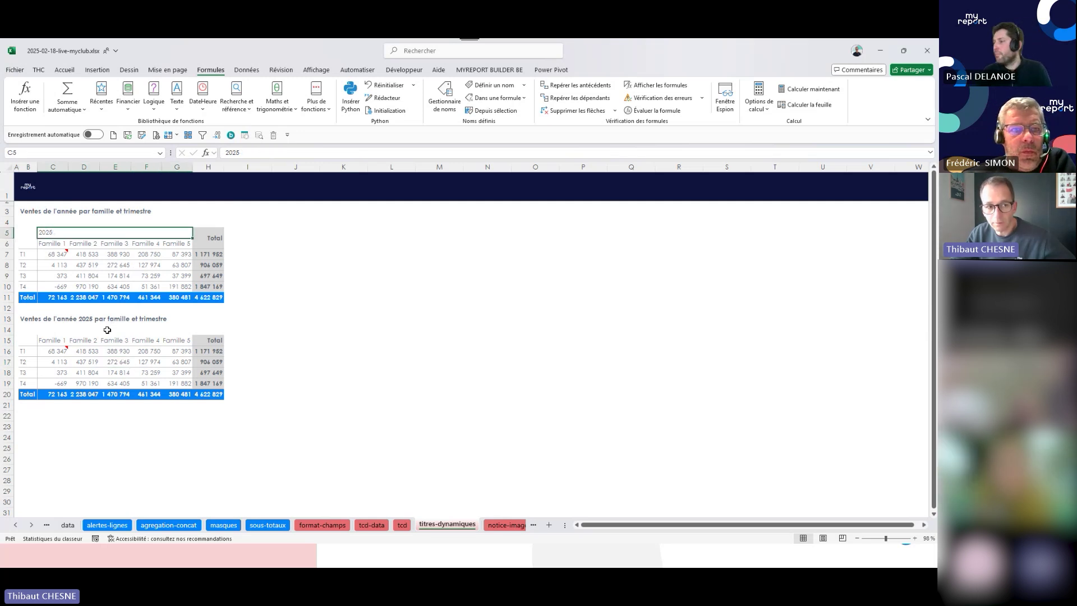
pyautogui.click(120, 361)
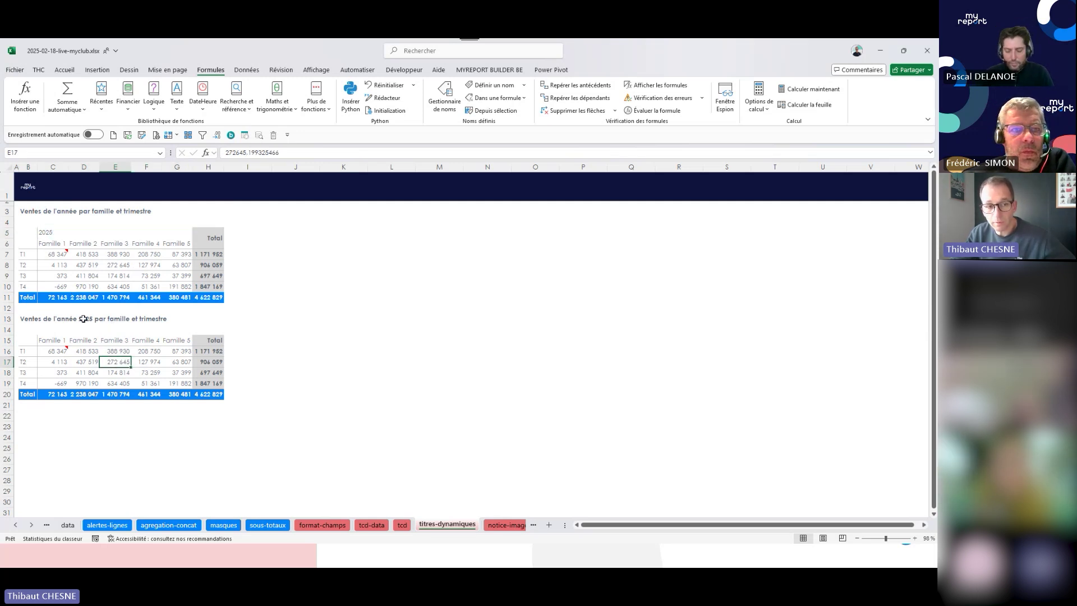
# Load the second sales table's report into MyReport Builder, and inspect and test its title formula.
pyautogui.click(231, 135)
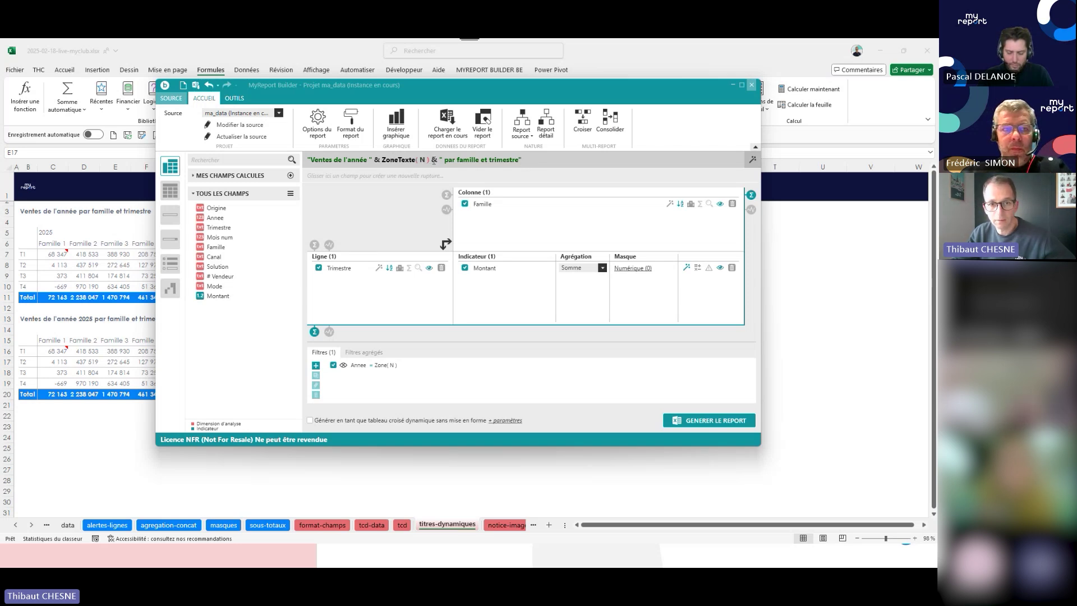
pyautogui.click(753, 162)
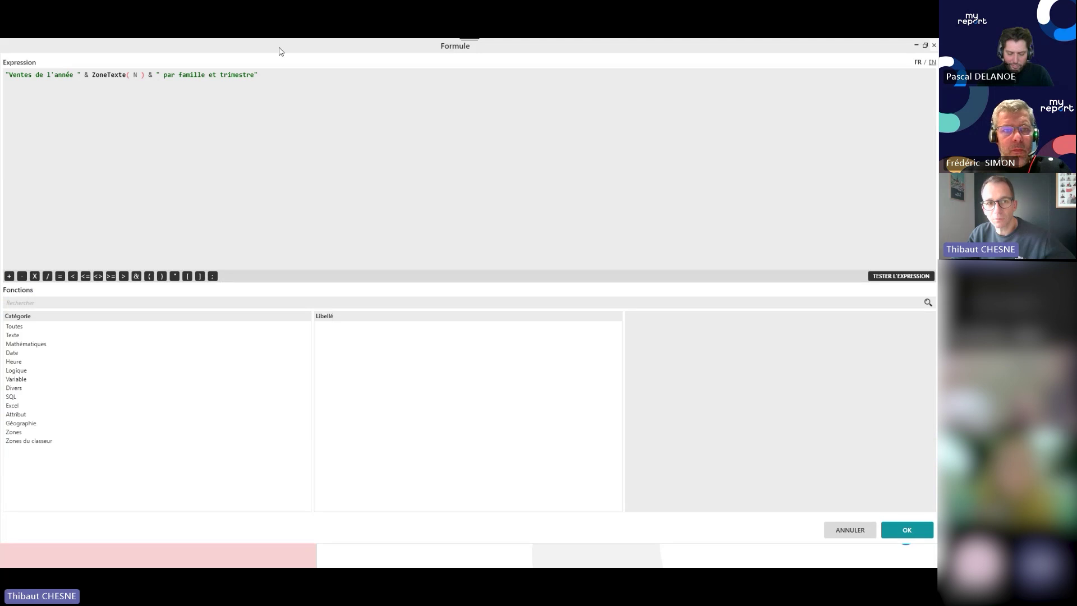
pyautogui.doubleClick(279, 48)
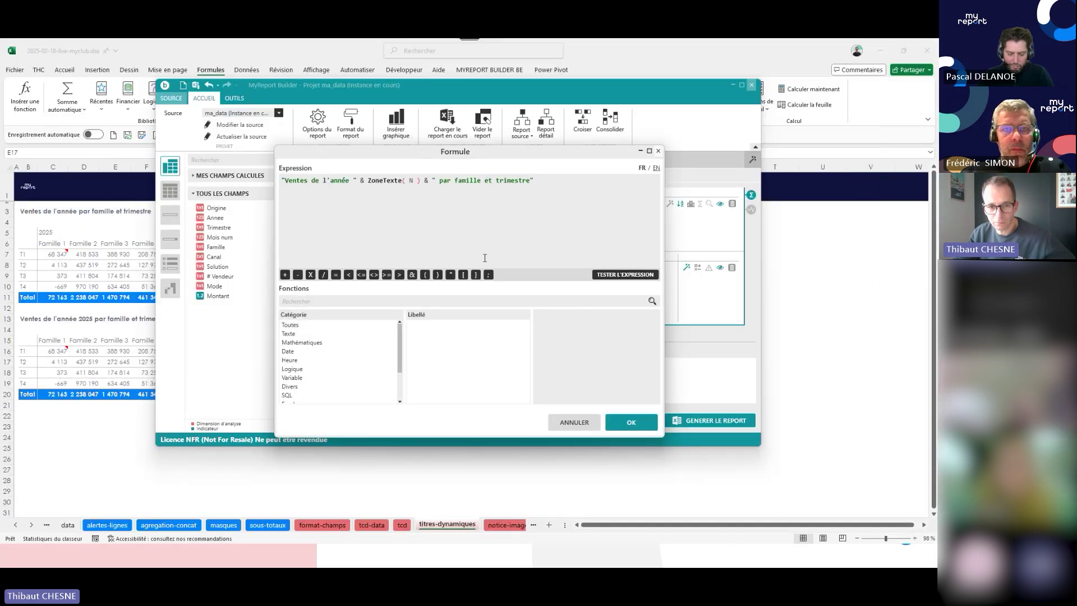
pyautogui.click(629, 274)
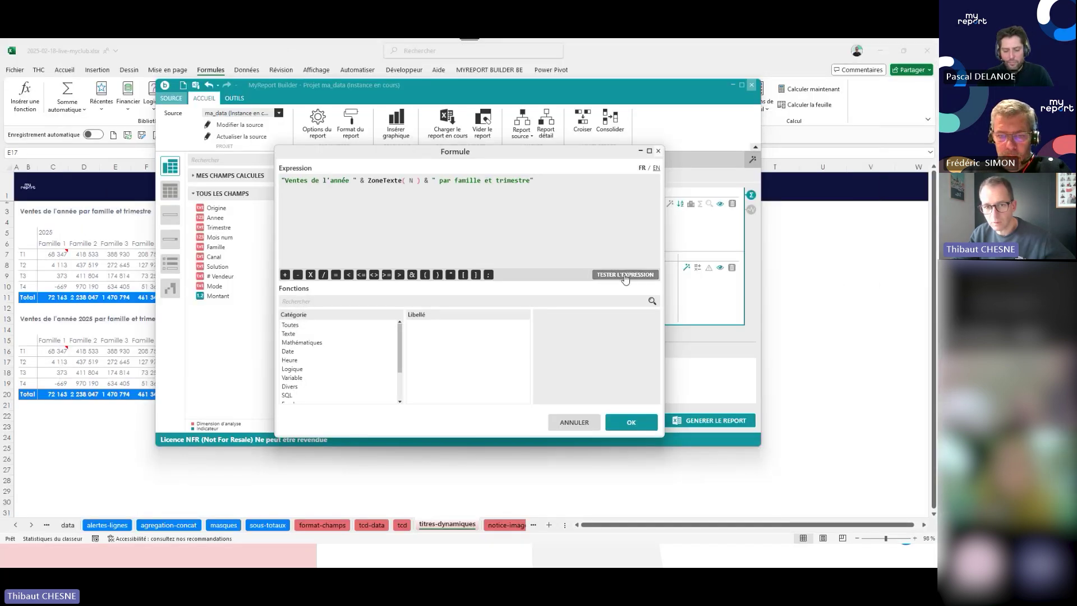
pyautogui.click(581, 318)
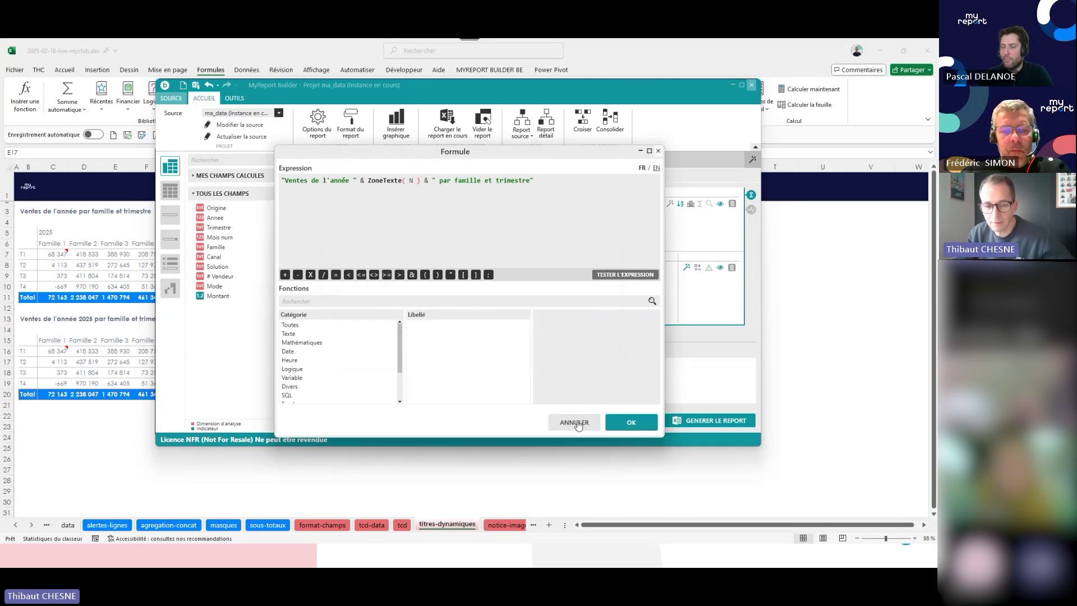
# Close the title formula without changes and select the second table's title in cell B13 of the Excel sheet titres-dynamiques.
pyautogui.click(574, 422)
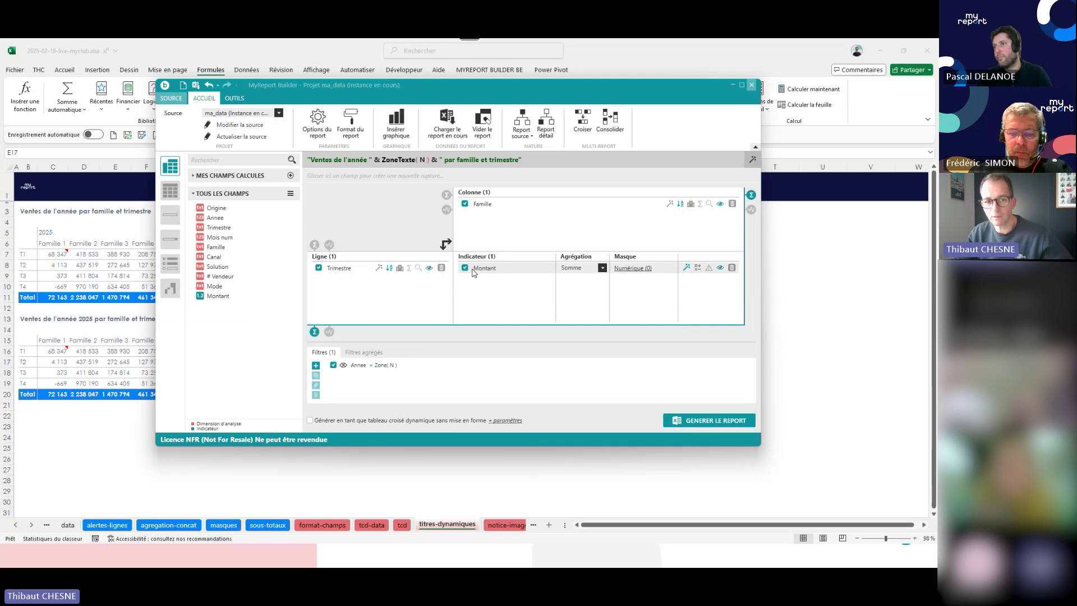
pyautogui.click(119, 359)
pyautogui.click(94, 321)
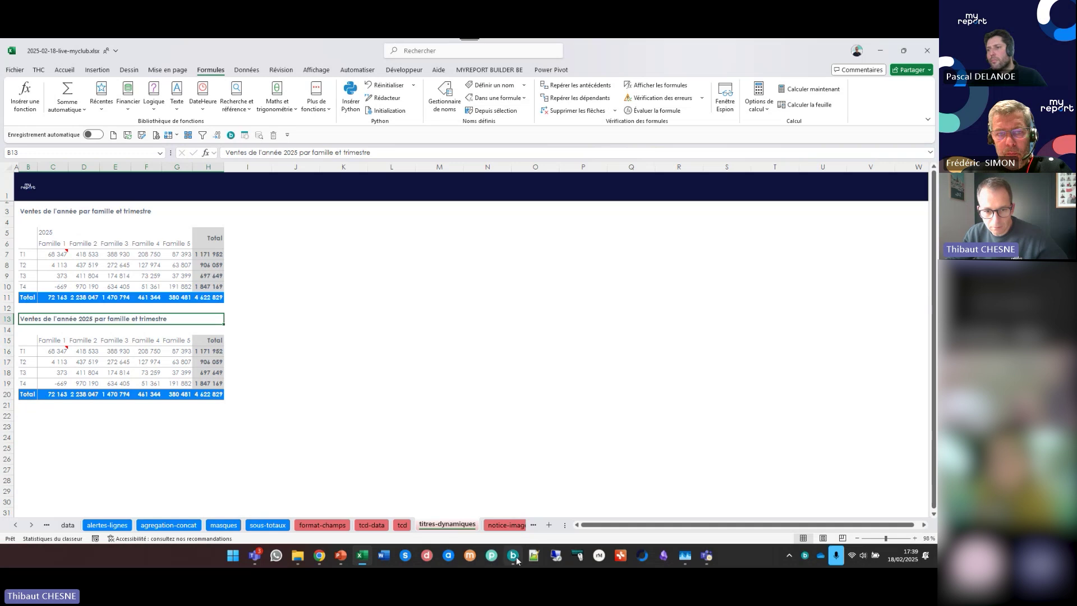
# Return to MyReport Builder, search the title formula's function list for "date", and leave the formula unchanged.
pyautogui.click(513, 555)
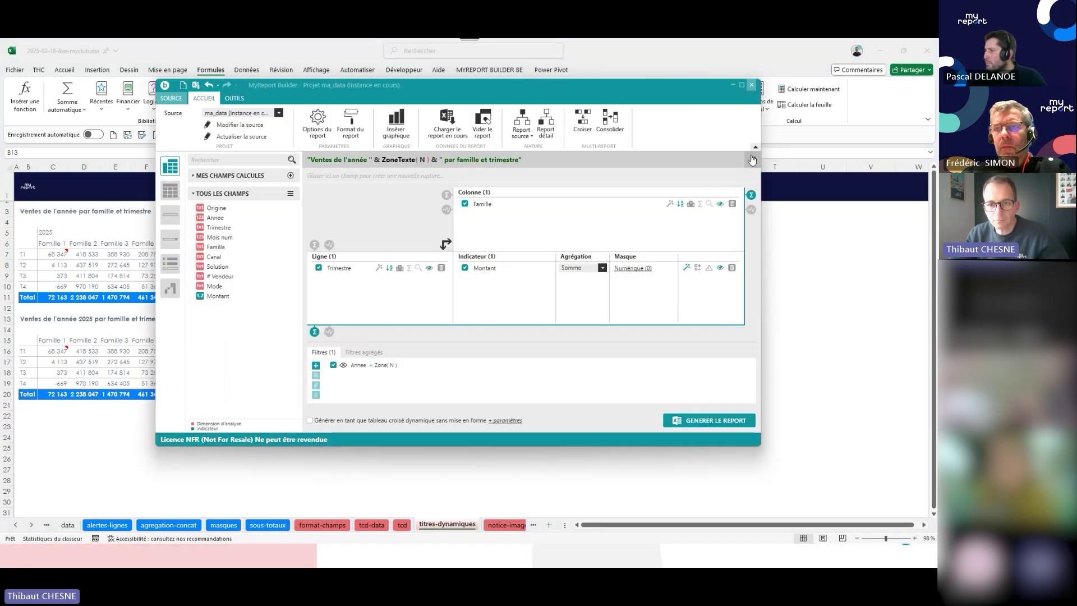
pyautogui.click(752, 160)
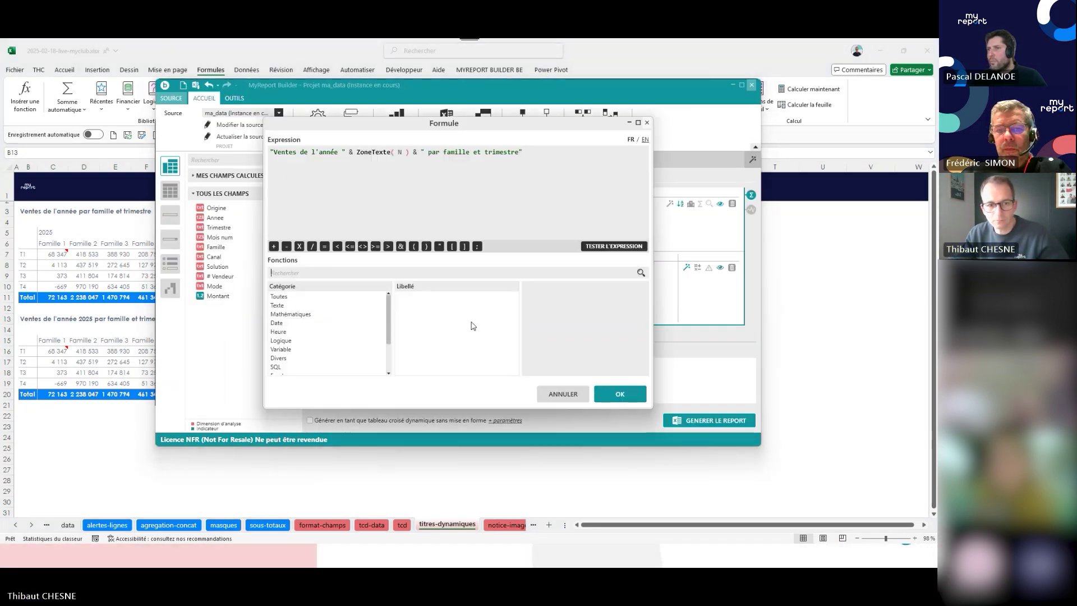
pyautogui.write('date')
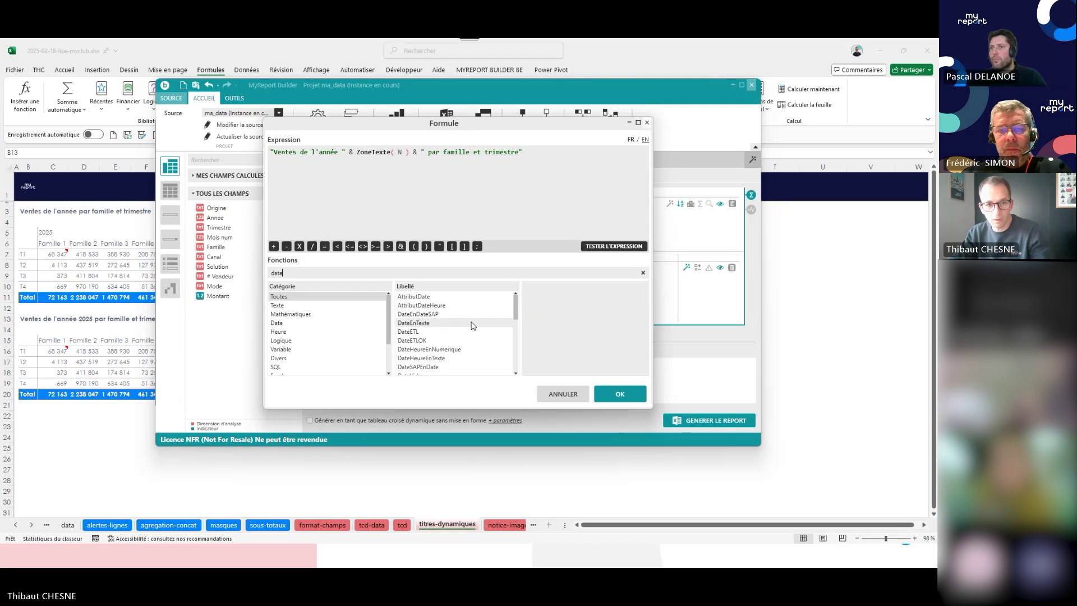
pyautogui.press('BackSpace')
pyautogui.press('BackSpace')
pyautogui.press('BackSpace')
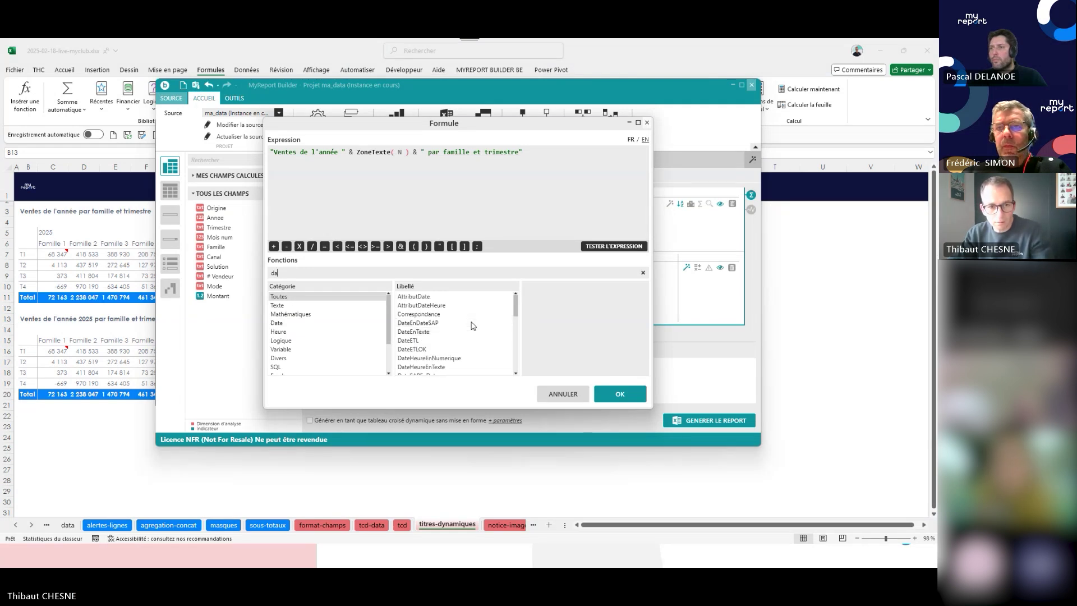
pyautogui.press('BackSpace')
pyautogui.write('f')
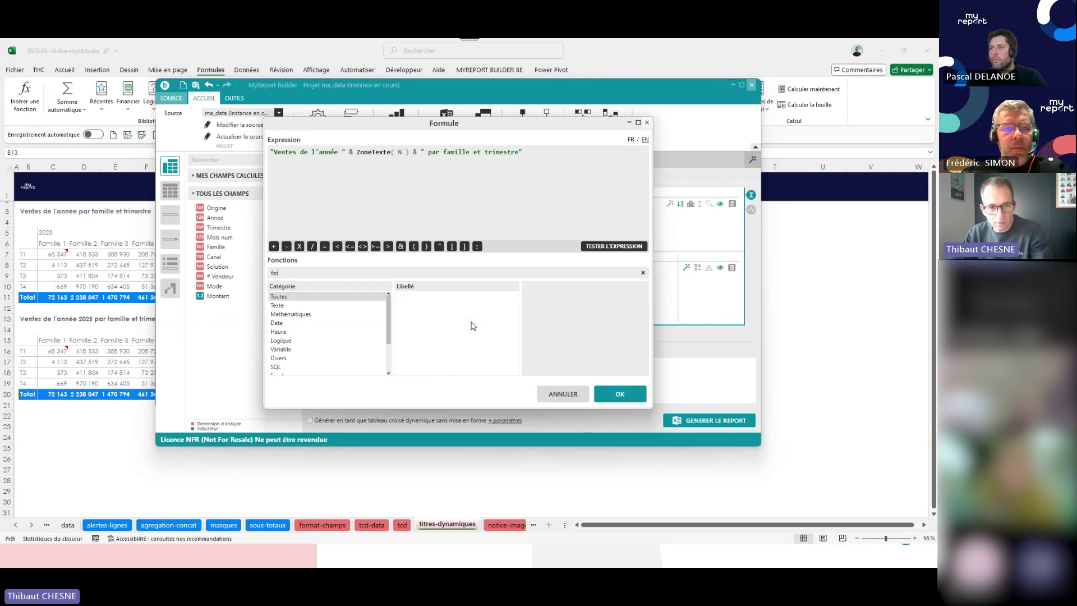
pyautogui.press('BackSpace')
pyautogui.write('date')
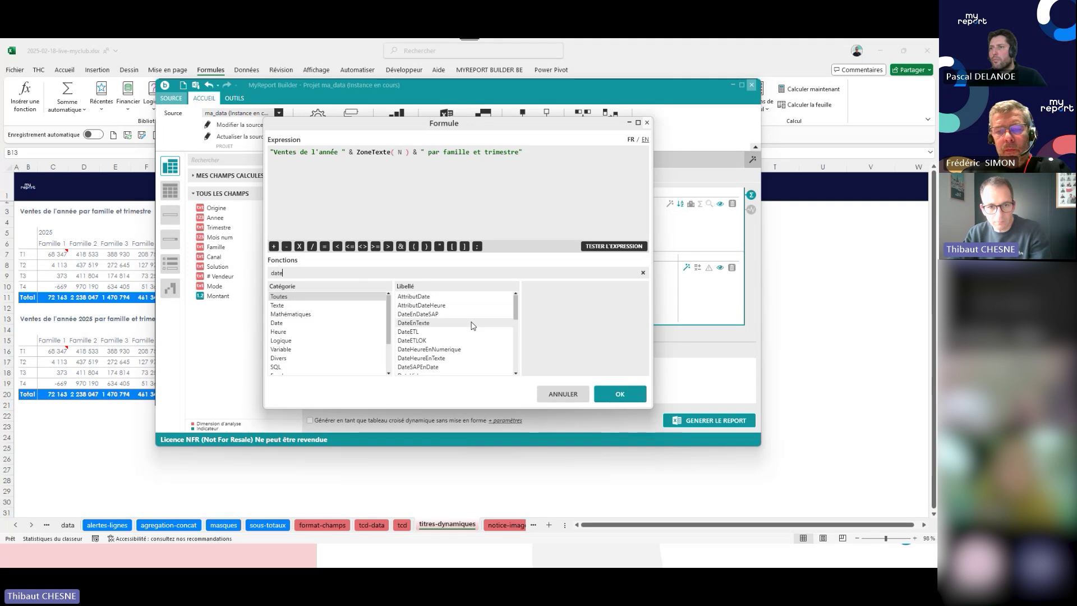
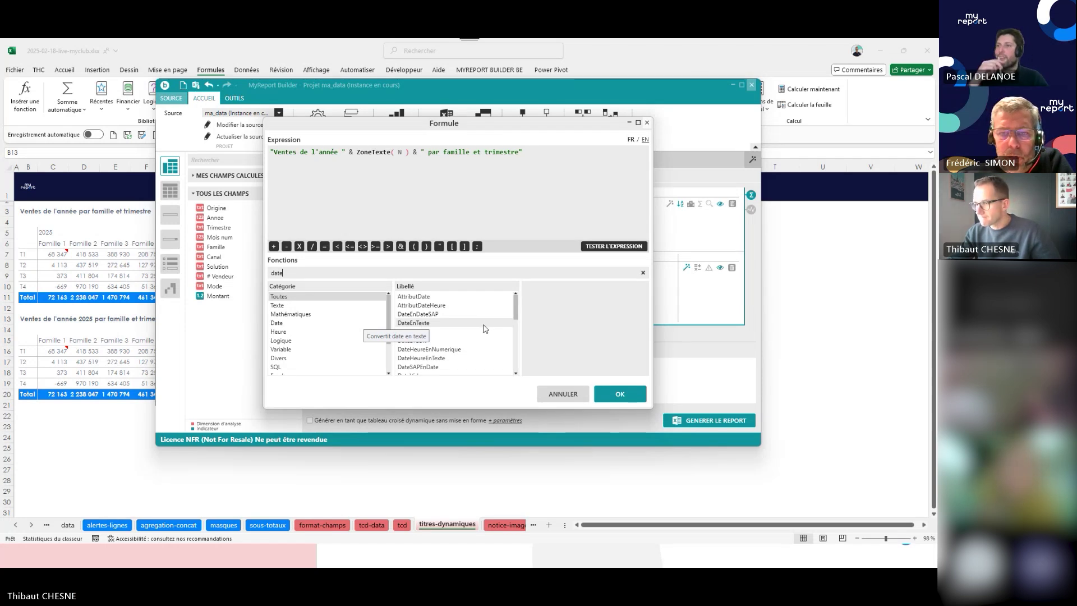
pyautogui.click(569, 396)
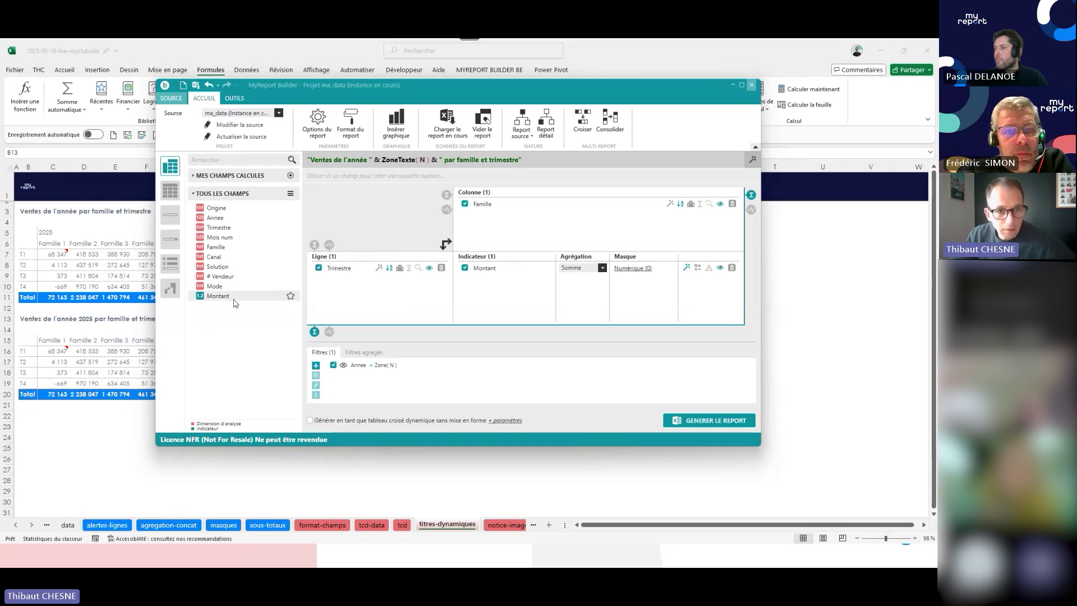
# Switch to the Odoo model Ventes-Atterrissage without keeping the report settings, and place the Temps atterrissage Date field in the rows.
pyautogui.click(177, 99)
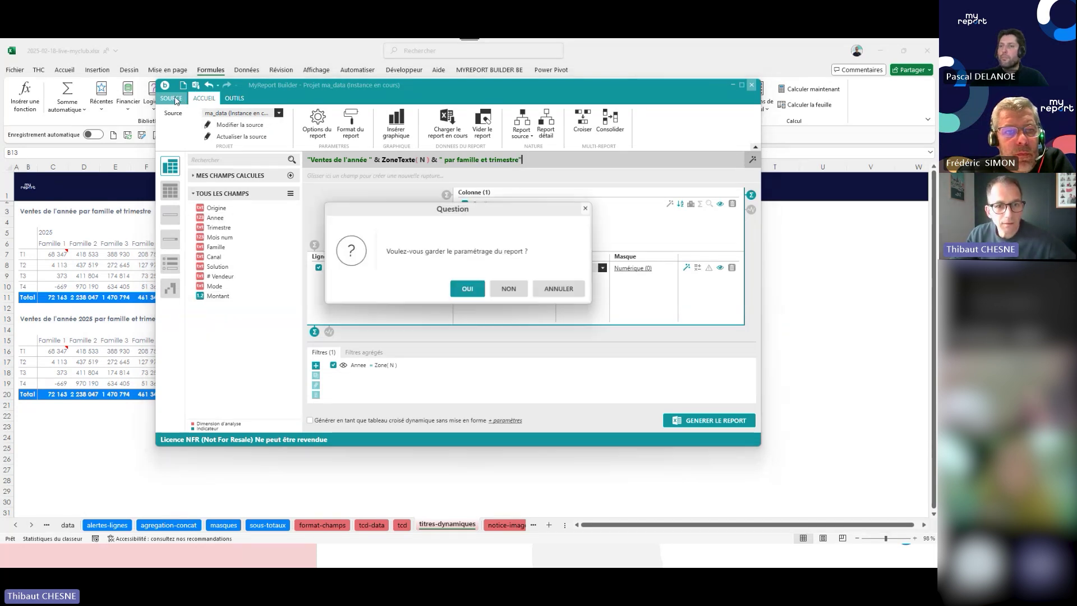
pyautogui.click(520, 293)
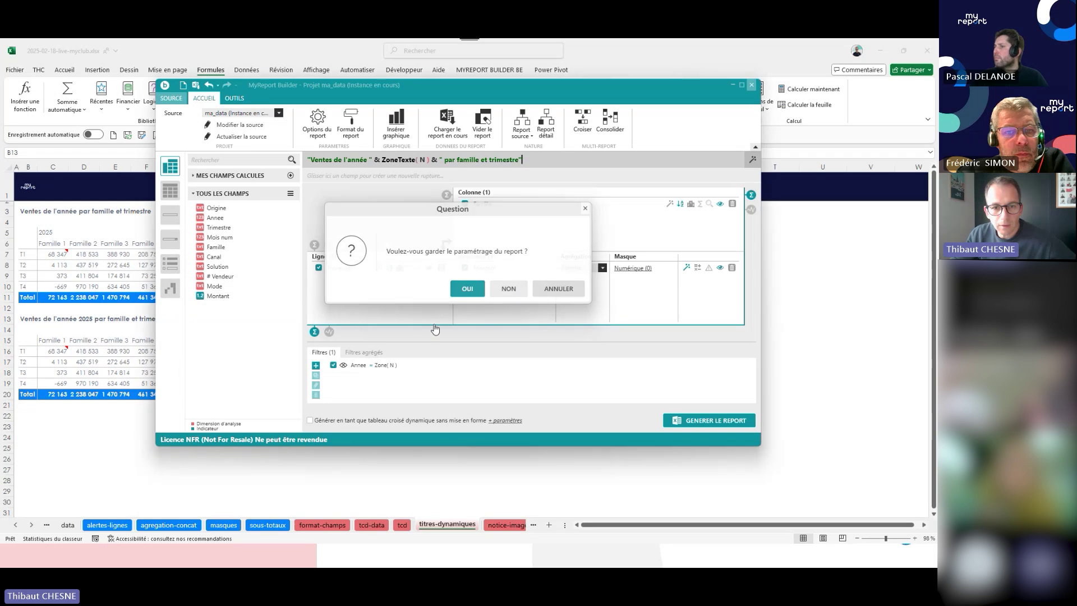
pyautogui.click(228, 125)
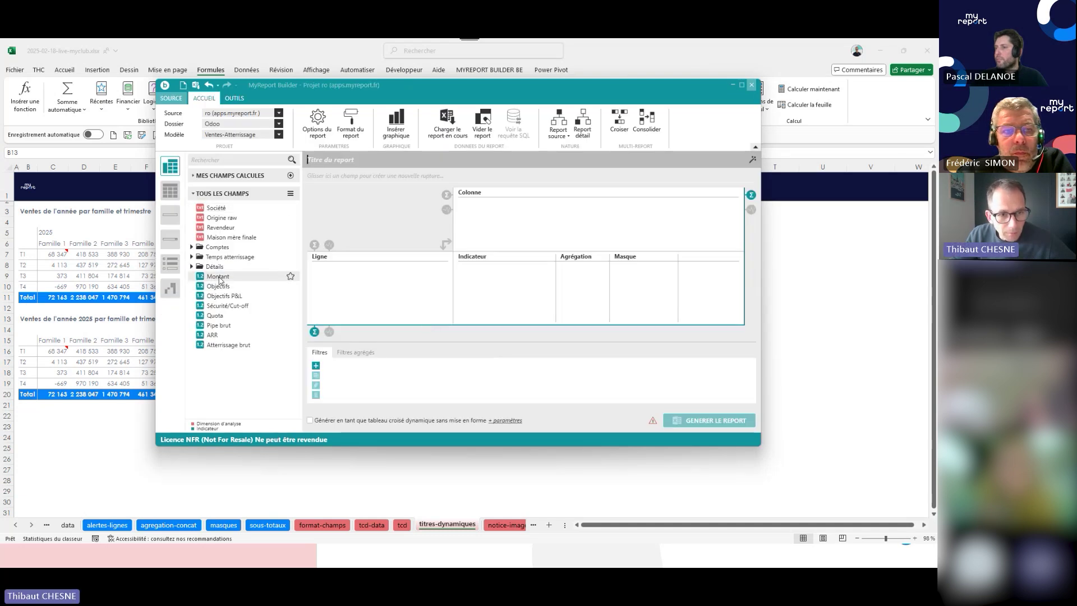
pyautogui.click(191, 257)
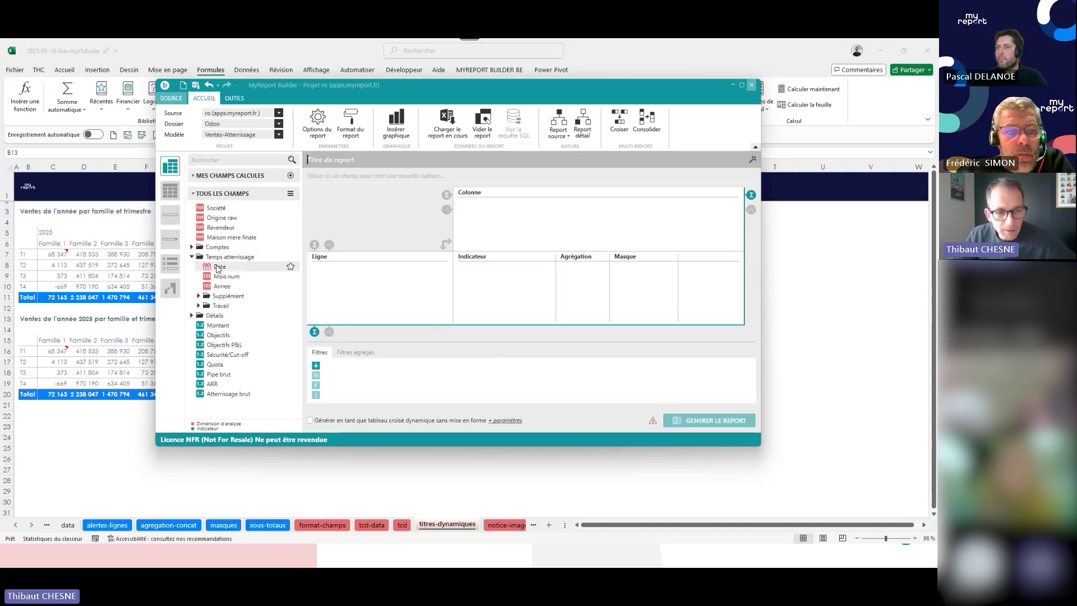
pyautogui.moveTo(236, 270); pyautogui.dragTo(332, 301)
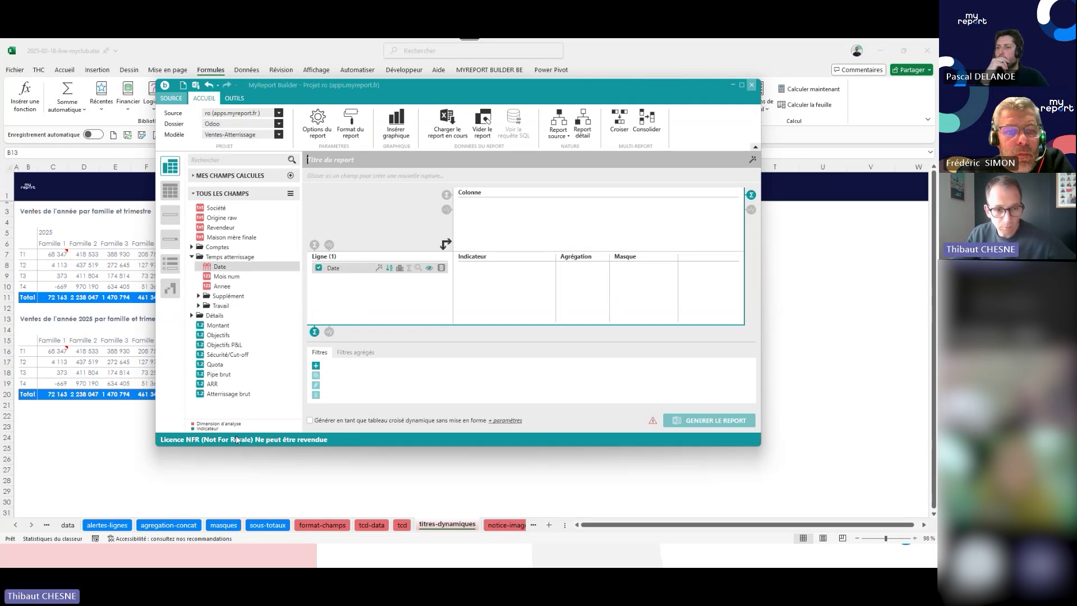
# Switch to Excel and inspect the named cell DATE (C4) and its formula on the zones sheet.
pyautogui.click(153, 486)
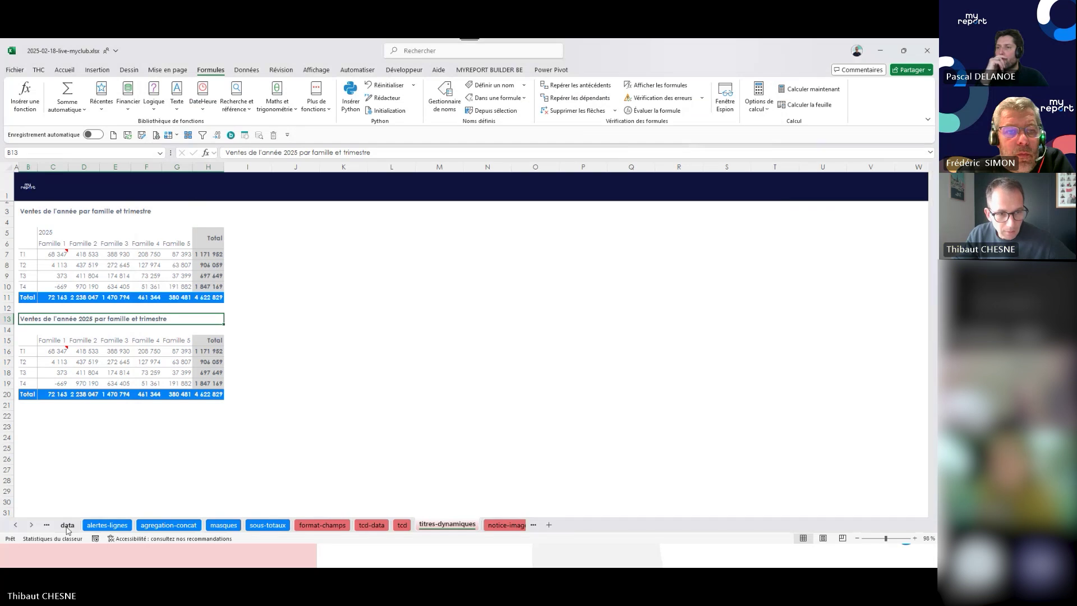
pyautogui.click(67, 525)
pyautogui.click(47, 524)
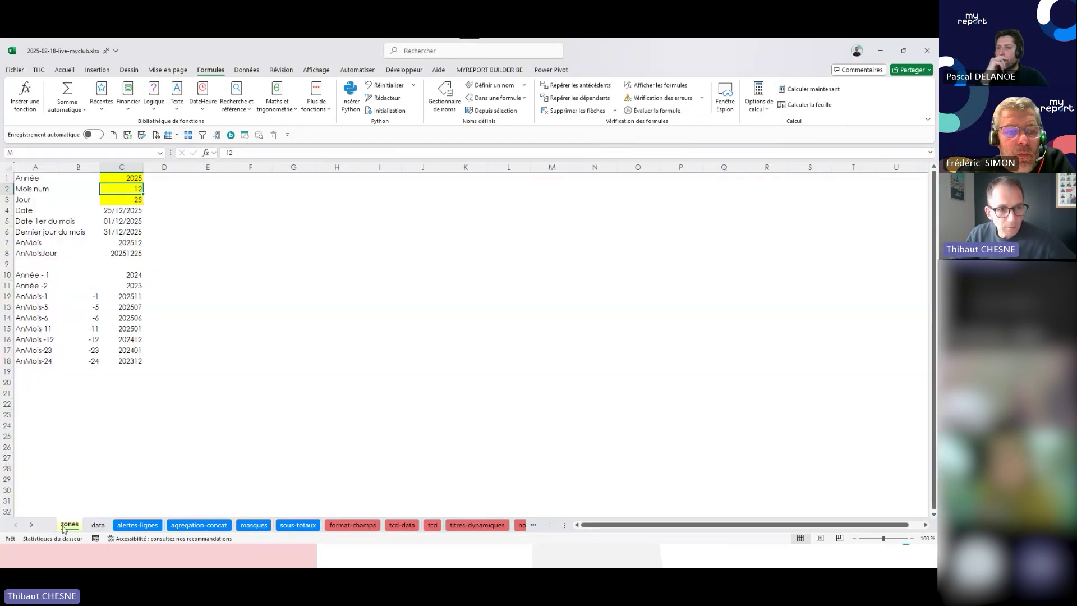
pyautogui.click(109, 211)
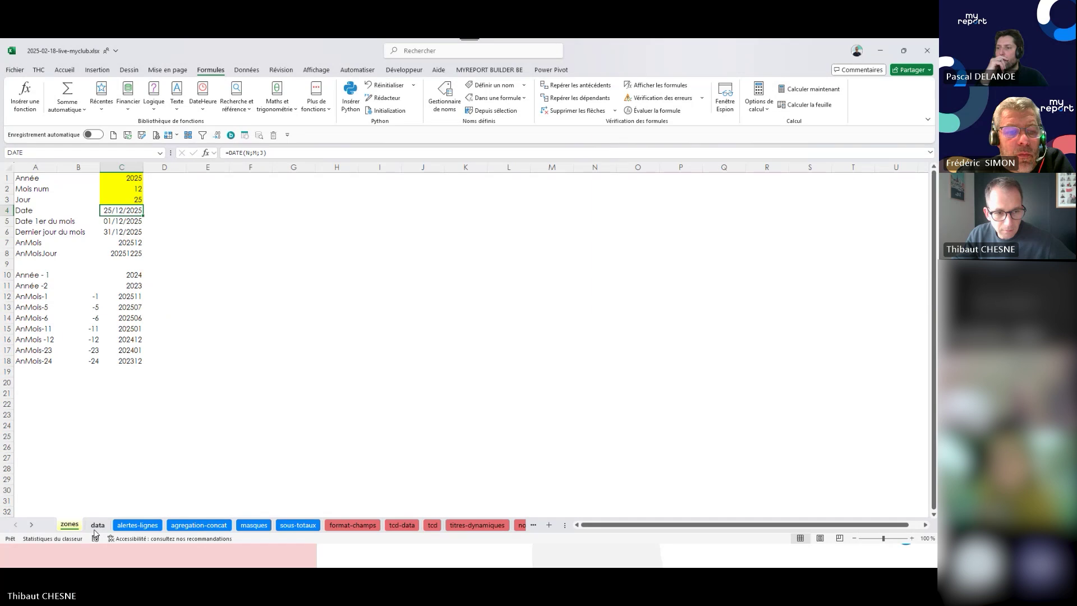
# From the titres-dynamiques sheet, go back to the second table's report in MyReport Builder and append & ZoneTexte( DATE ) to its title.
pyautogui.click(479, 526)
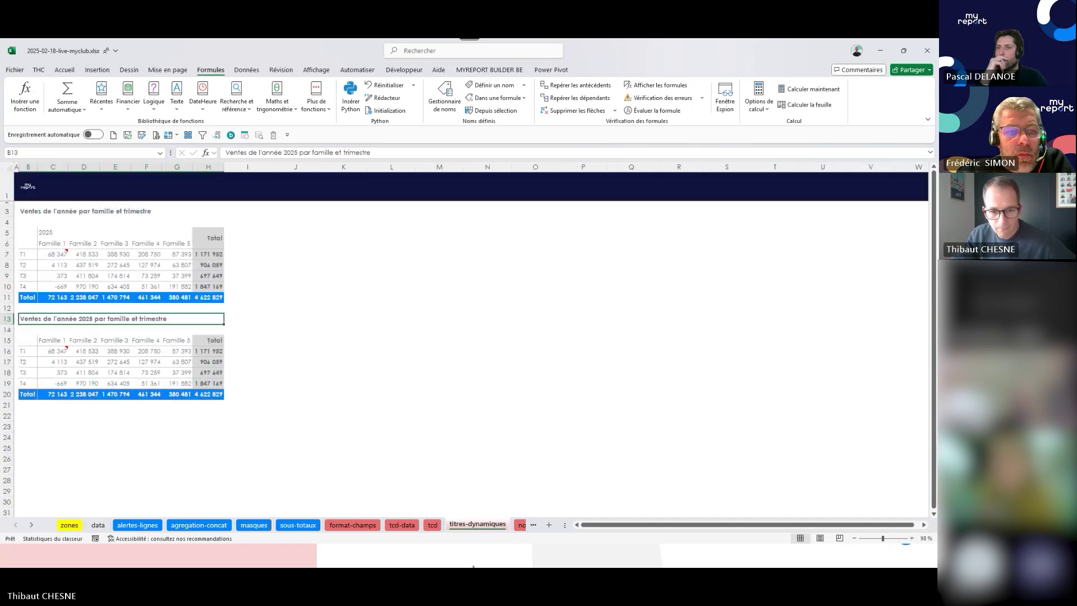
pyautogui.moveTo(474, 567)
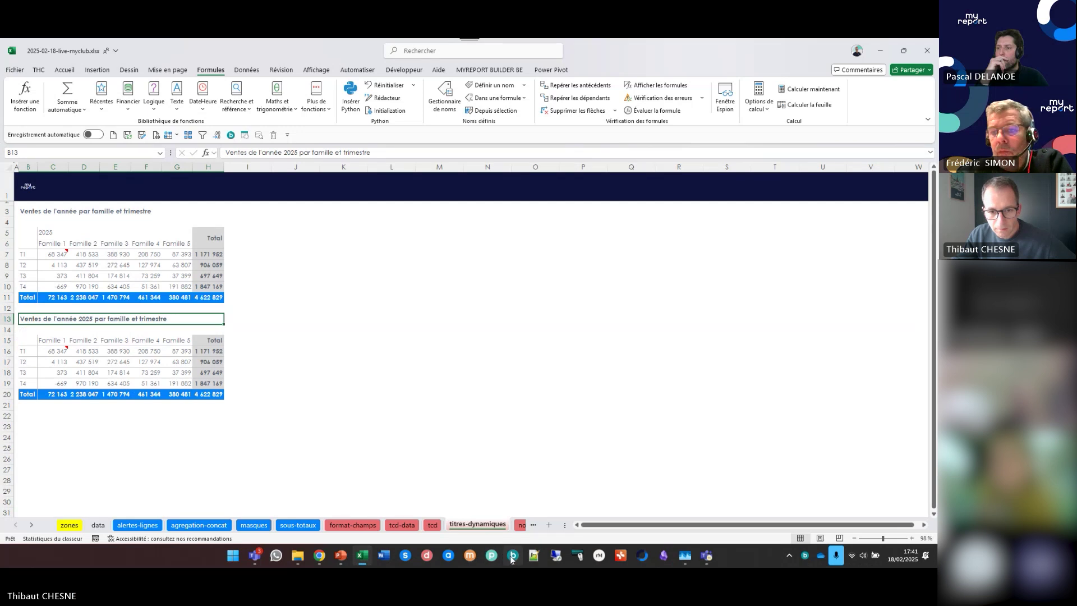
pyautogui.click(512, 556)
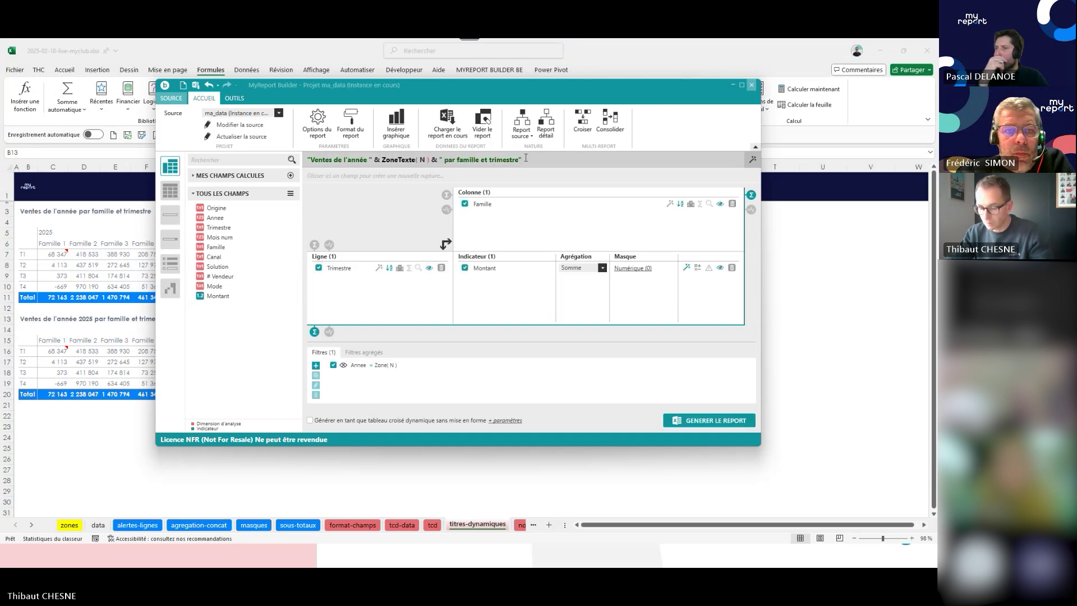
pyautogui.write('& Zone')
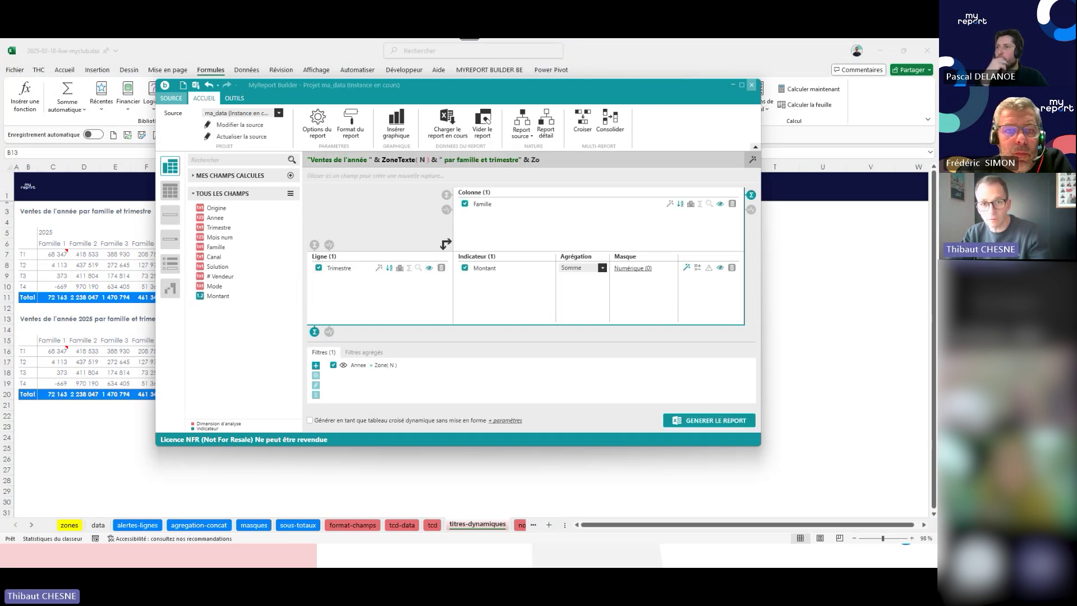
pyautogui.write('Texte(')
pyautogui.press('capslock')
pyautogui.write('DATE')
pyautogui.press('capslock')
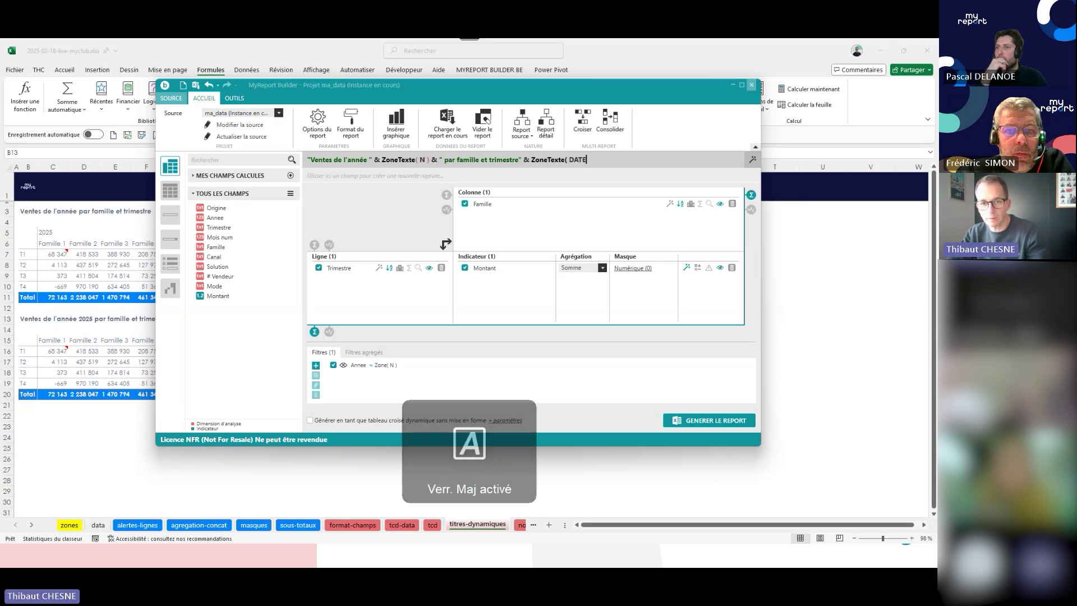
pyautogui.write(')')
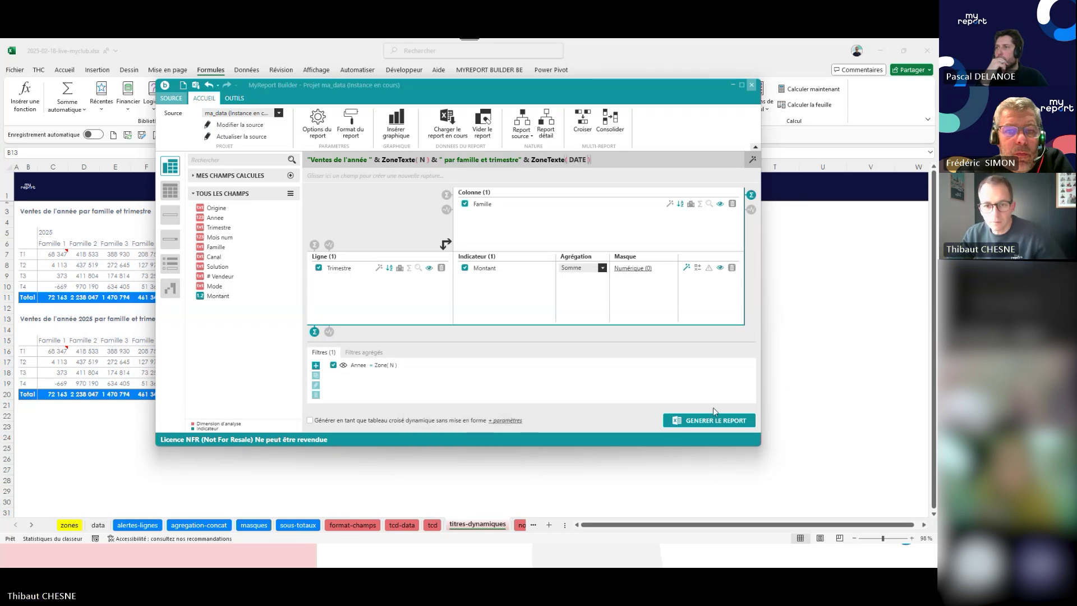
# Extend the title text to " par famille et trimestre le " before the date and generate the report.
pyautogui.click(521, 159)
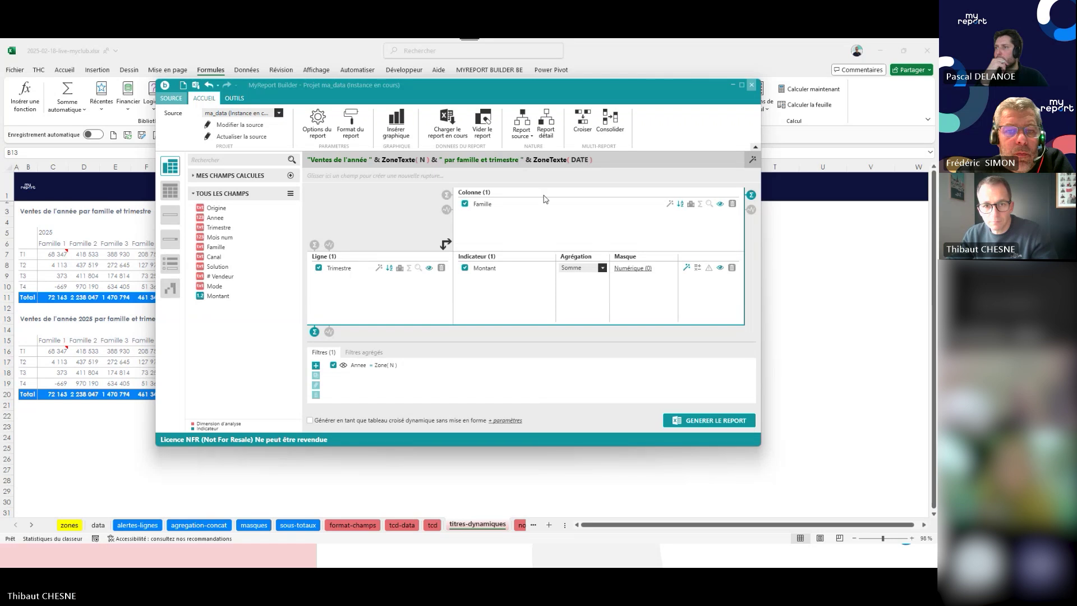
pyautogui.write('le')
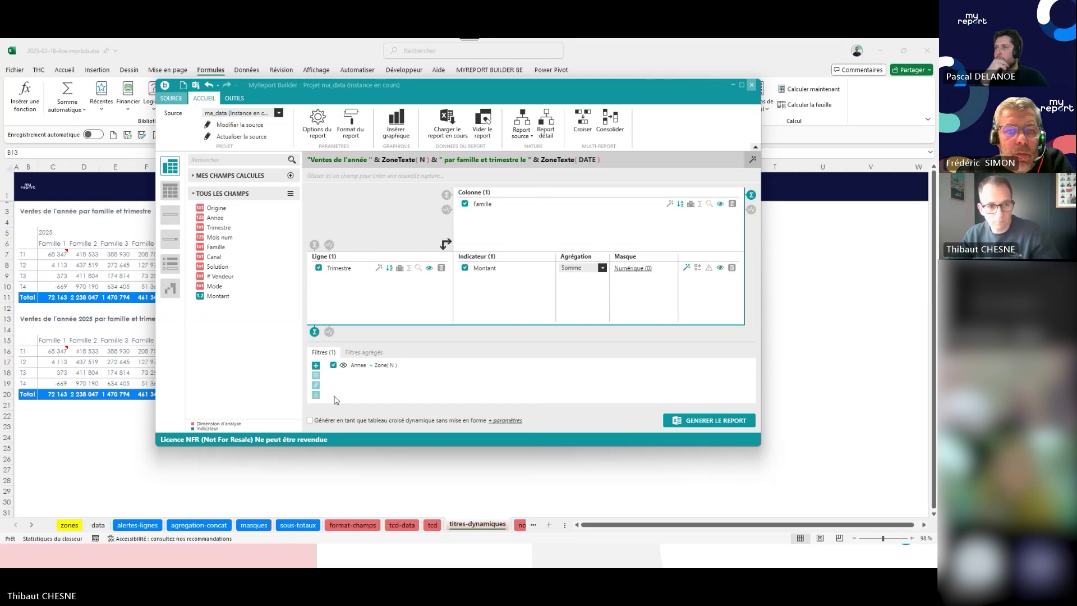
pyautogui.click(703, 420)
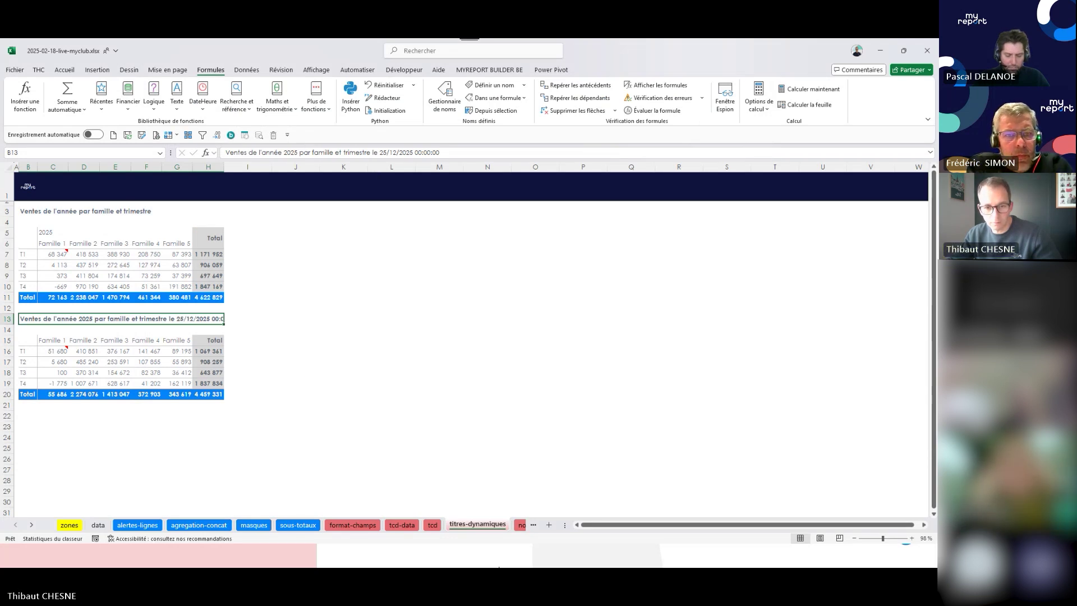
# Reopen the title formula, wrap the date part as Gauche( ZoneTexte( DATE ) ; 10 ), and regenerate the report.
pyautogui.click(513, 558)
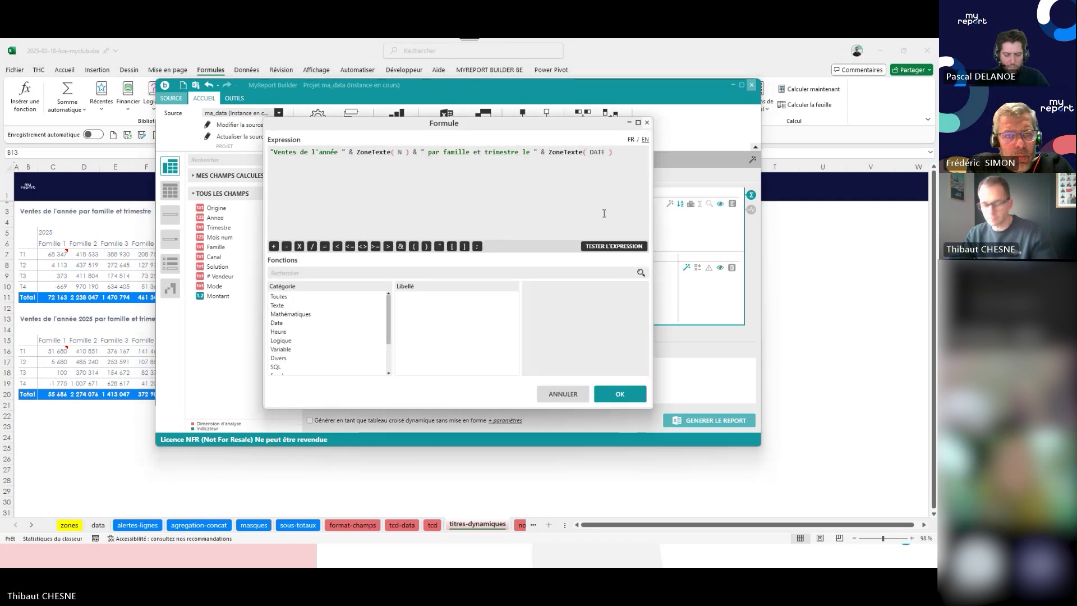
pyautogui.write('Gauche(')
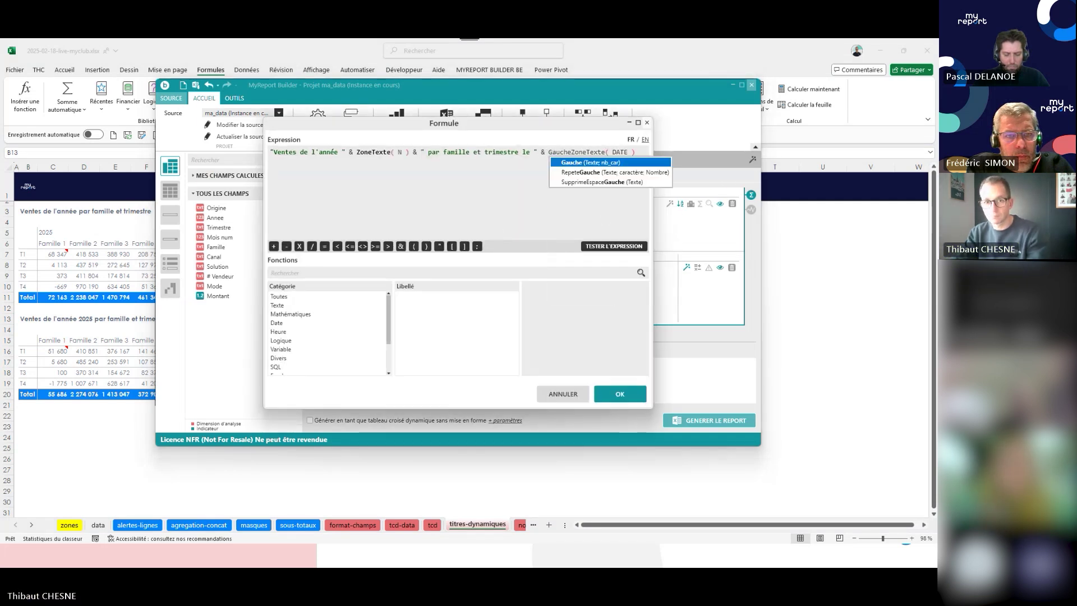
pyautogui.press('End')
pyautogui.write('; ')
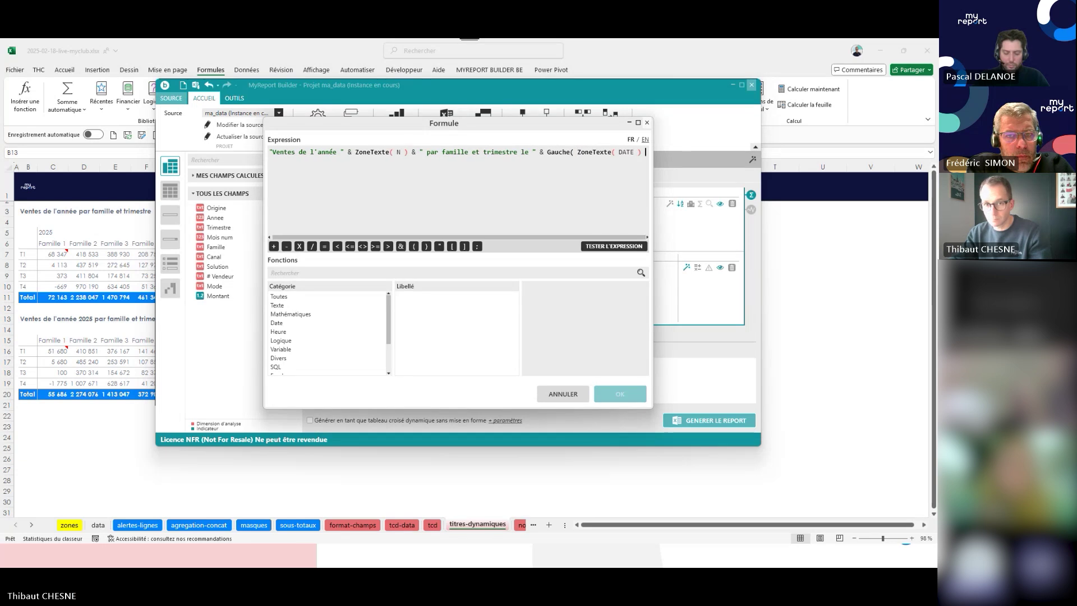
pyautogui.write('10 )')
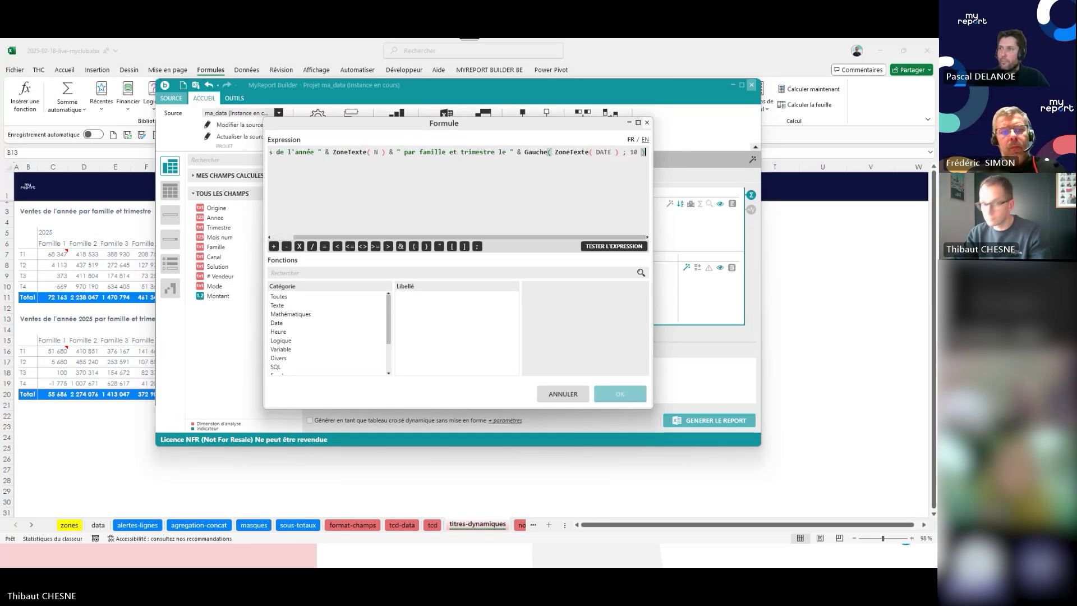
pyautogui.click(619, 394)
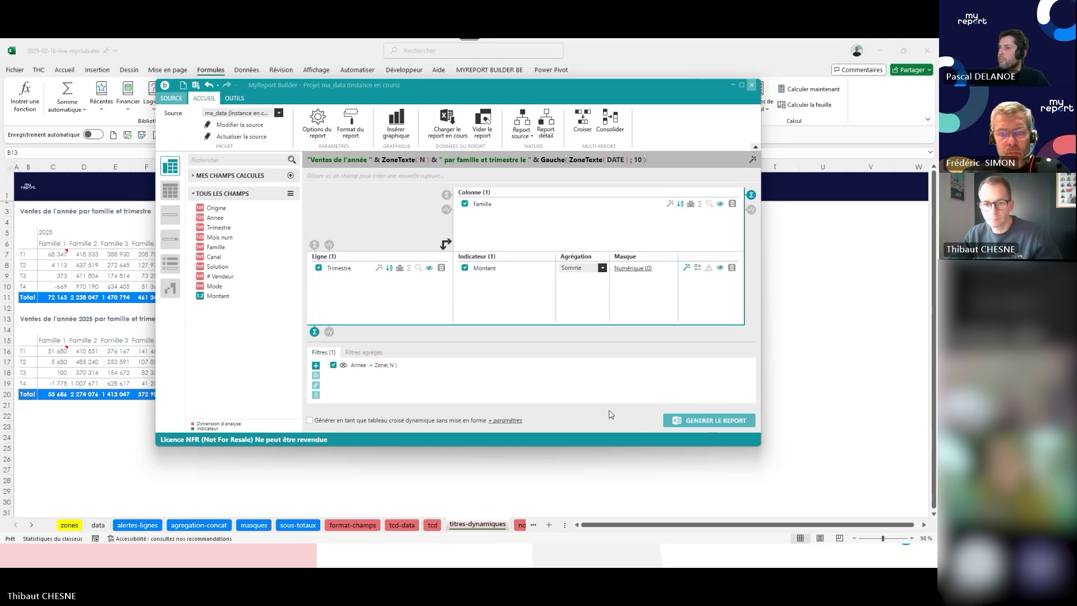
pyautogui.click(704, 420)
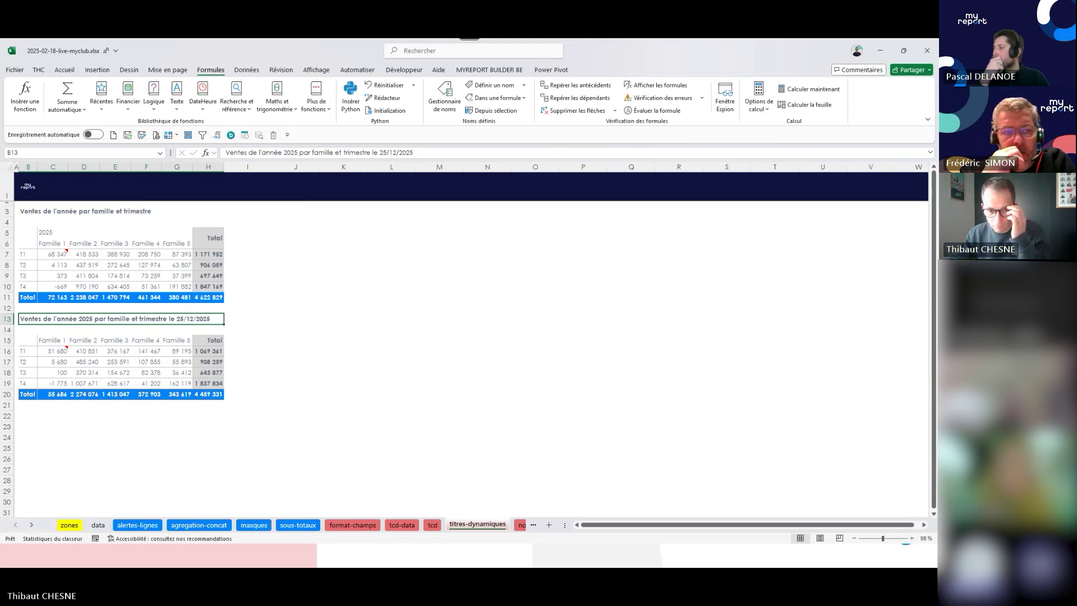
# Switch to the PowerPoint presentation showing the Astuces MyReport slide.
pyautogui.click(443, 547)
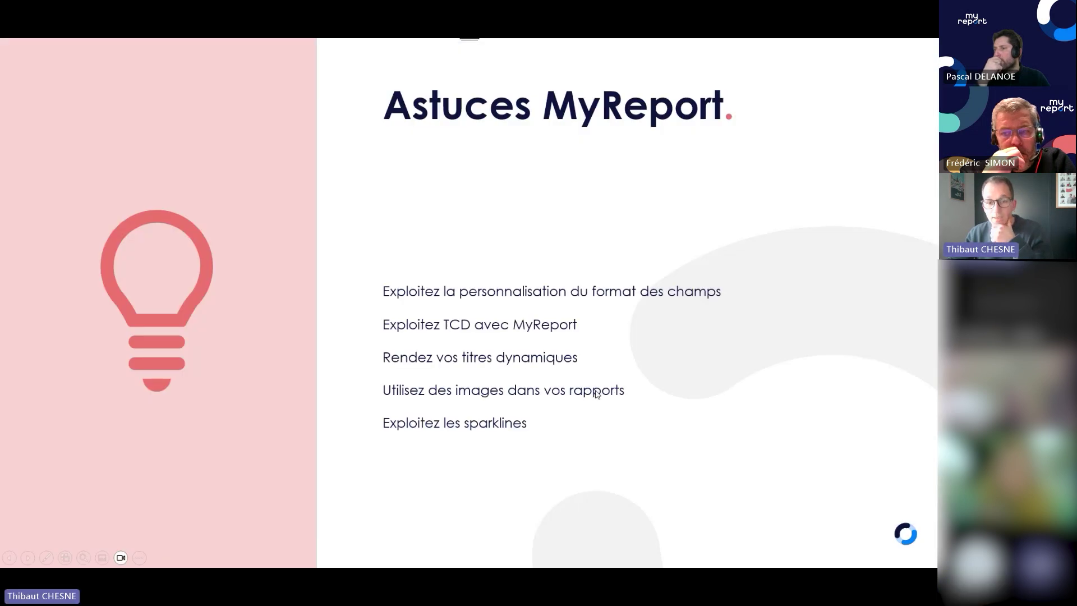
pyautogui.moveTo(492, 566)
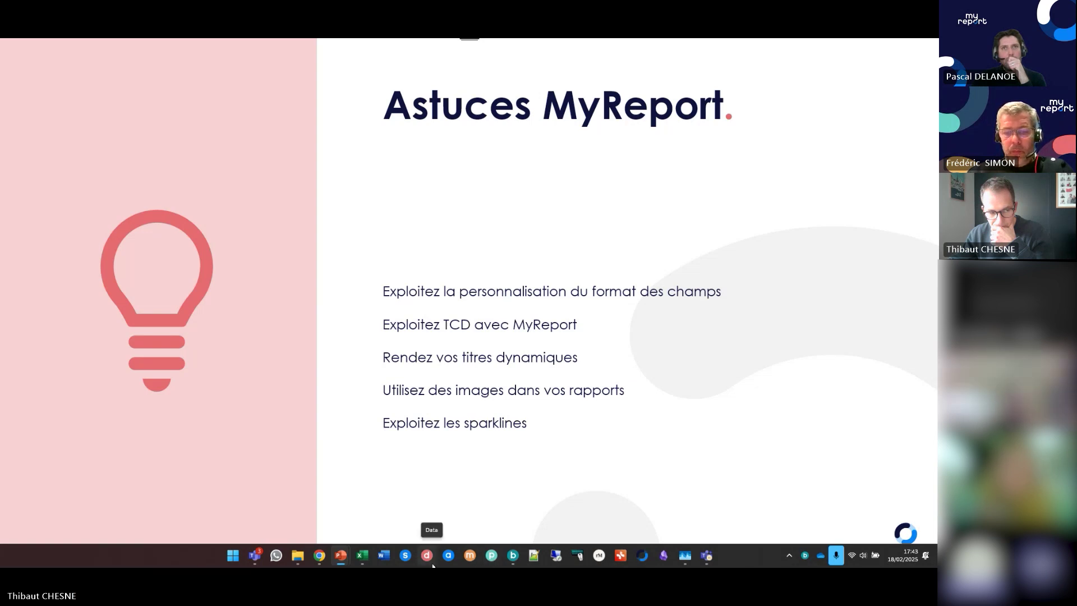
# Switch to MyReport Builder and try a new calculated indicator with the expression JourEntre( ; ).
pyautogui.click(513, 555)
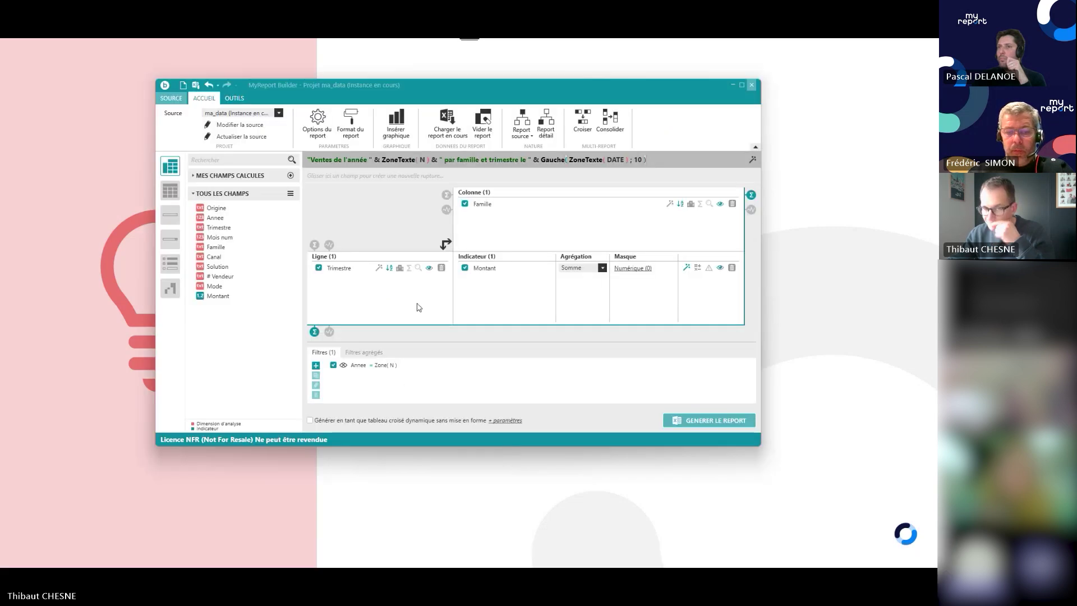
pyautogui.rightClick(474, 294)
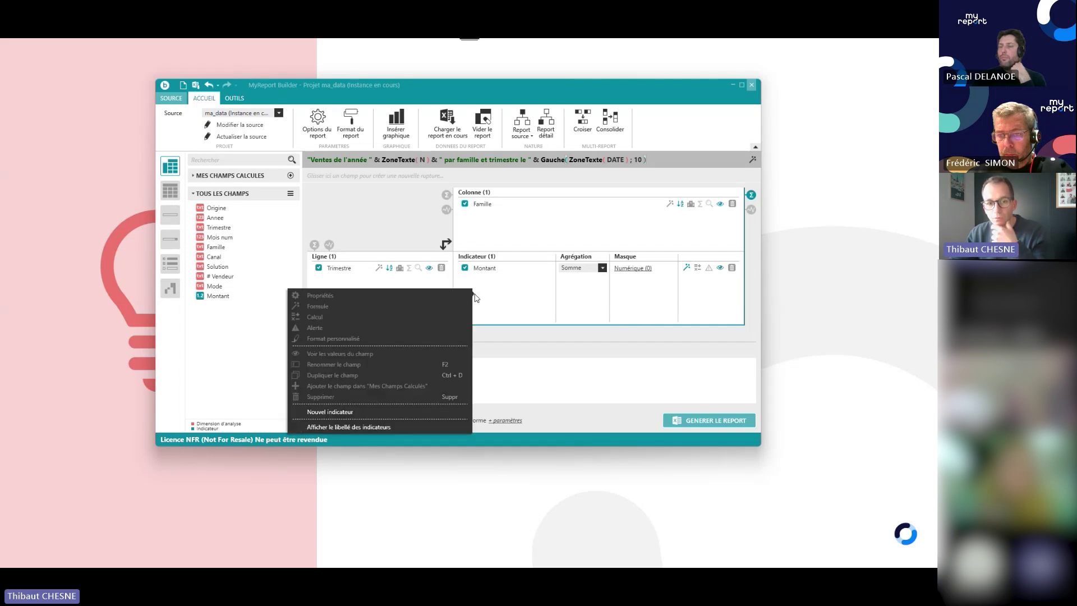
pyautogui.click(359, 410)
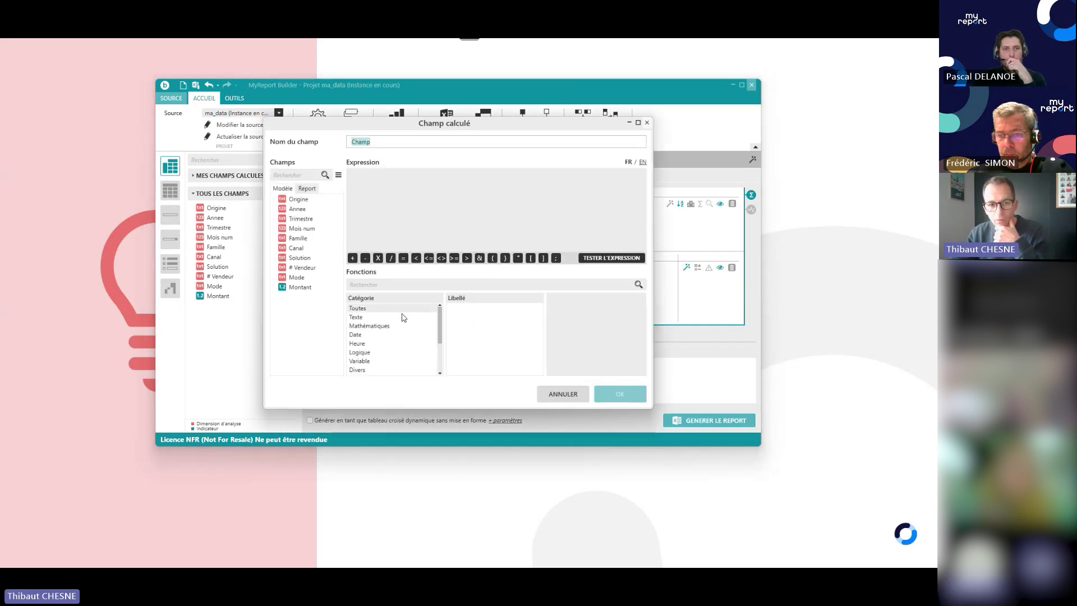
pyautogui.scroll(-3, 397, 335)
pyautogui.click(396, 192)
pyautogui.write('jourEntre(  ;  )')
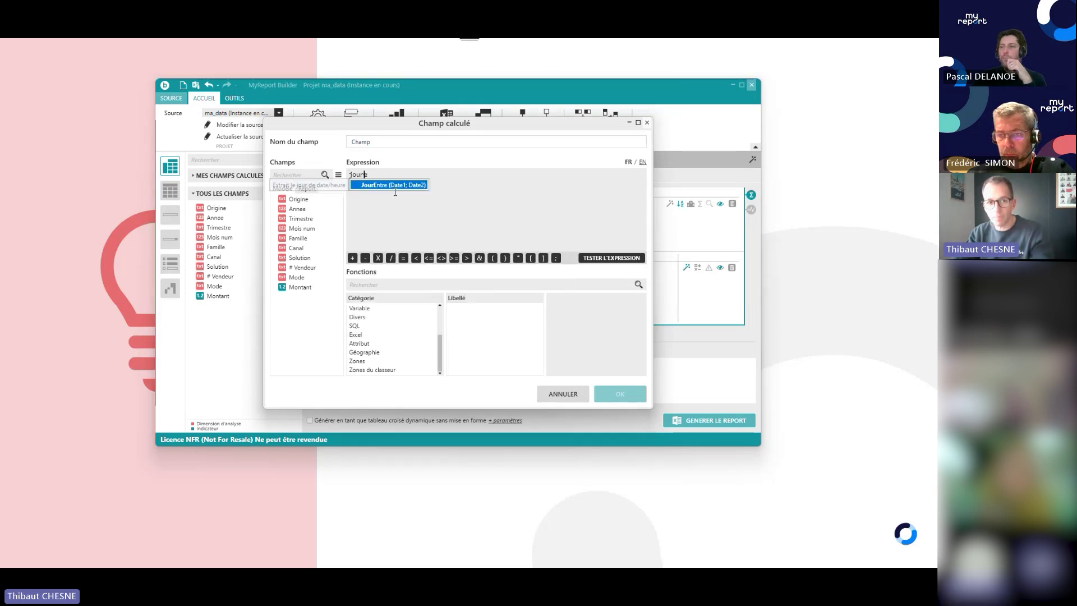
pyautogui.press('Return')
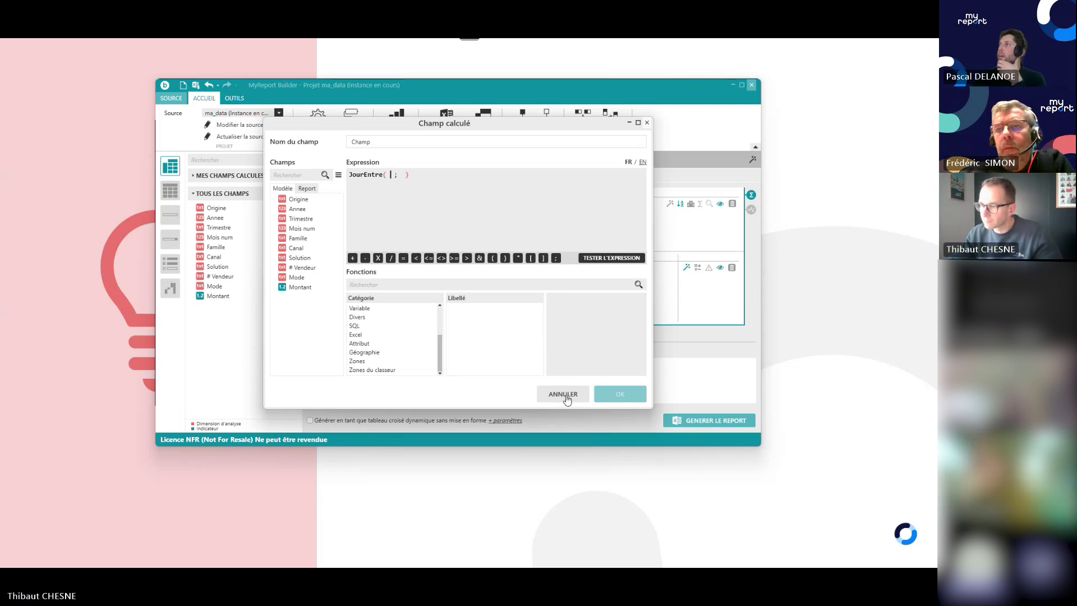
# Search the functions for "dateen" and "jouren", read the JourEntre description, and cancel the calculated field.
pyautogui.click(366, 285)
pyautogui.write('dateen')
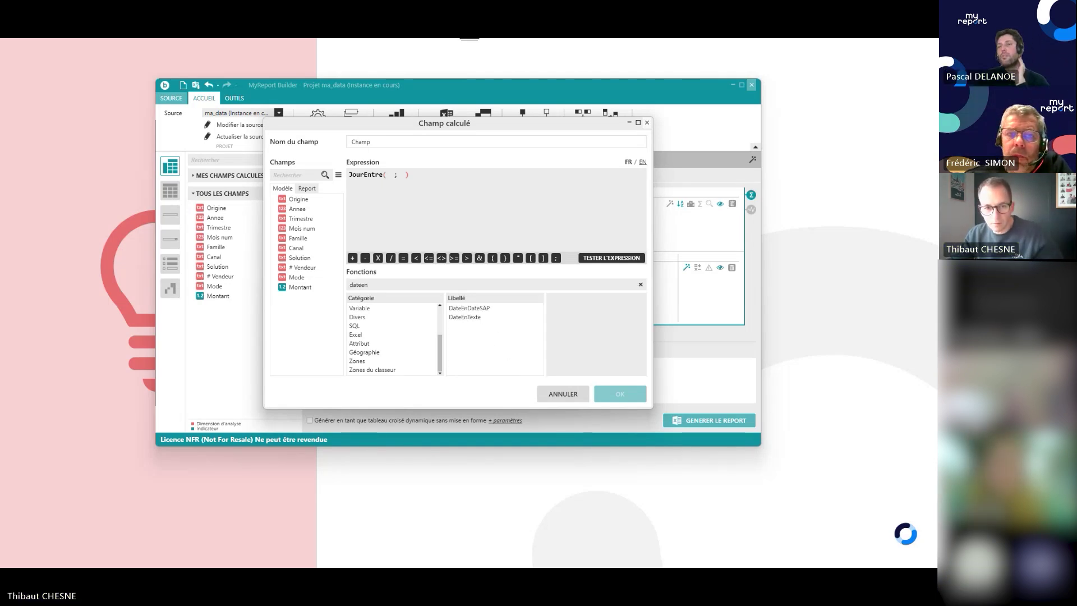
pyautogui.moveTo(373, 285); pyautogui.dragTo(344, 285)
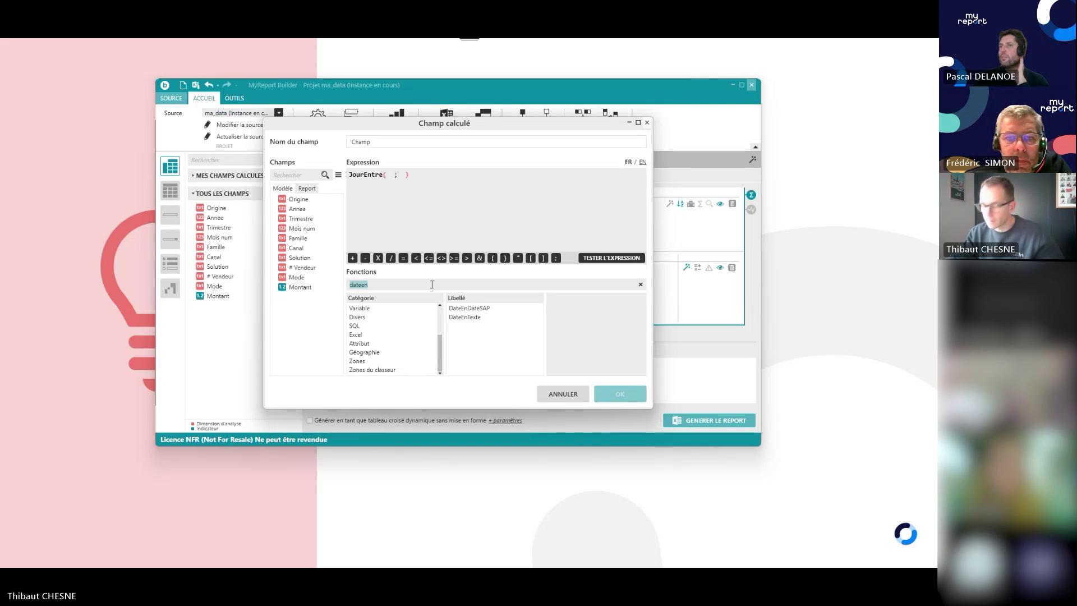
pyautogui.press('BackSpace')
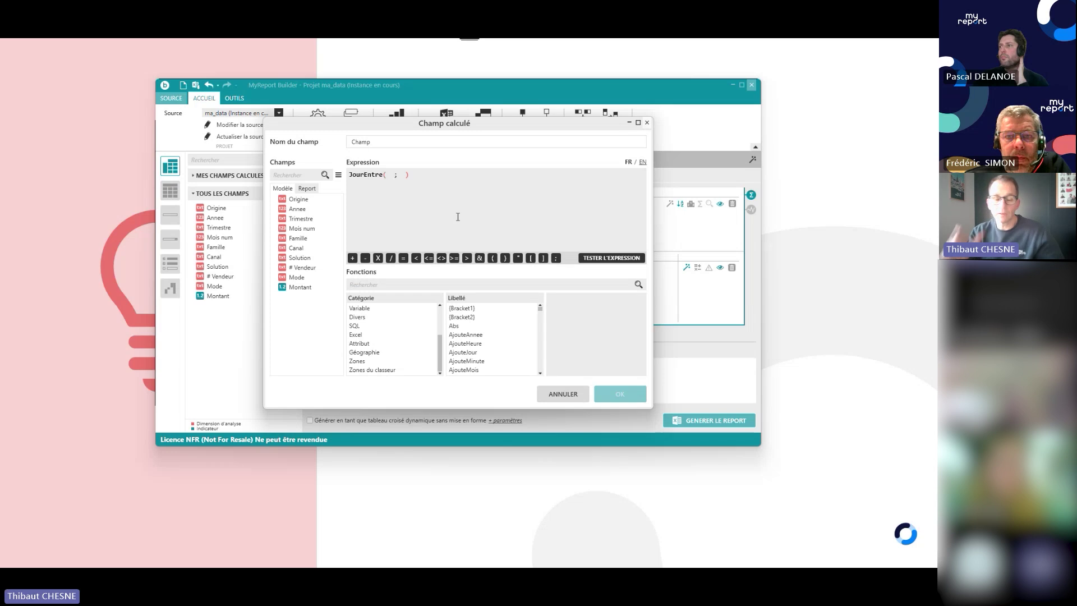
pyautogui.write('jouren')
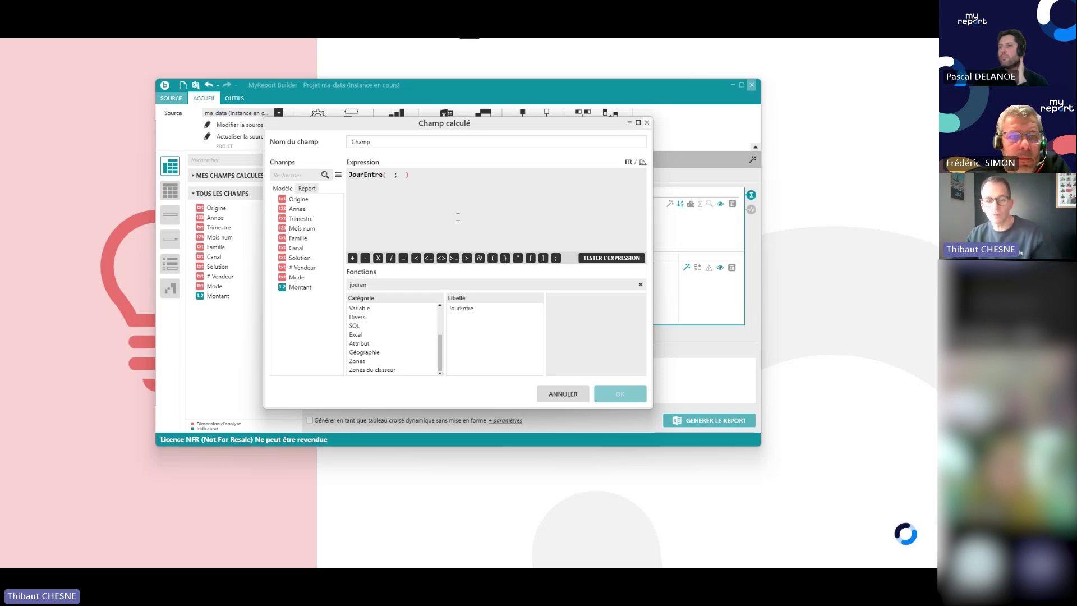
pyautogui.click(469, 308)
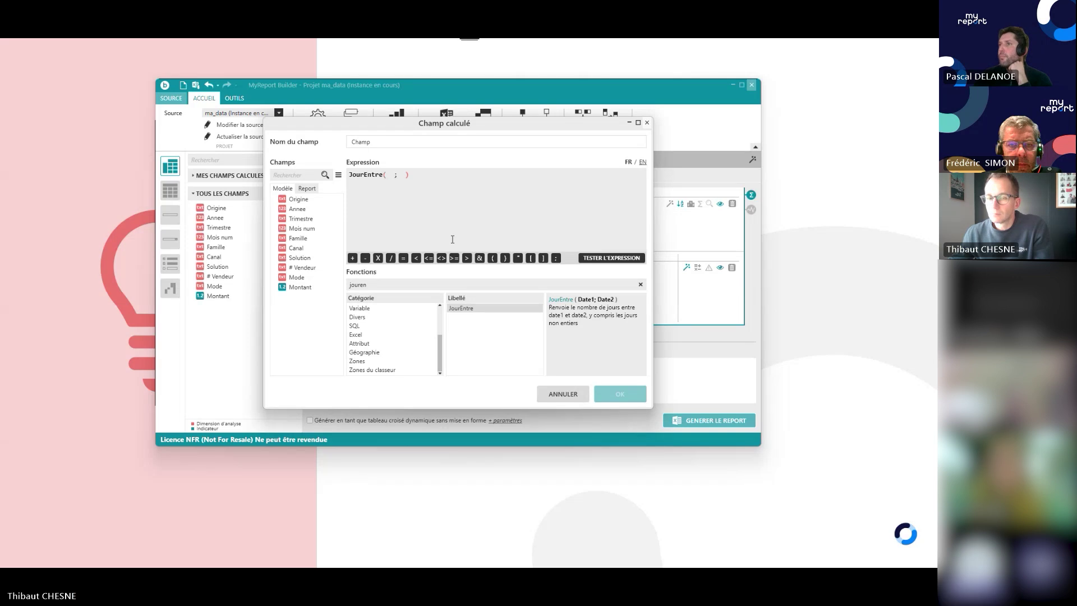
pyautogui.click(563, 394)
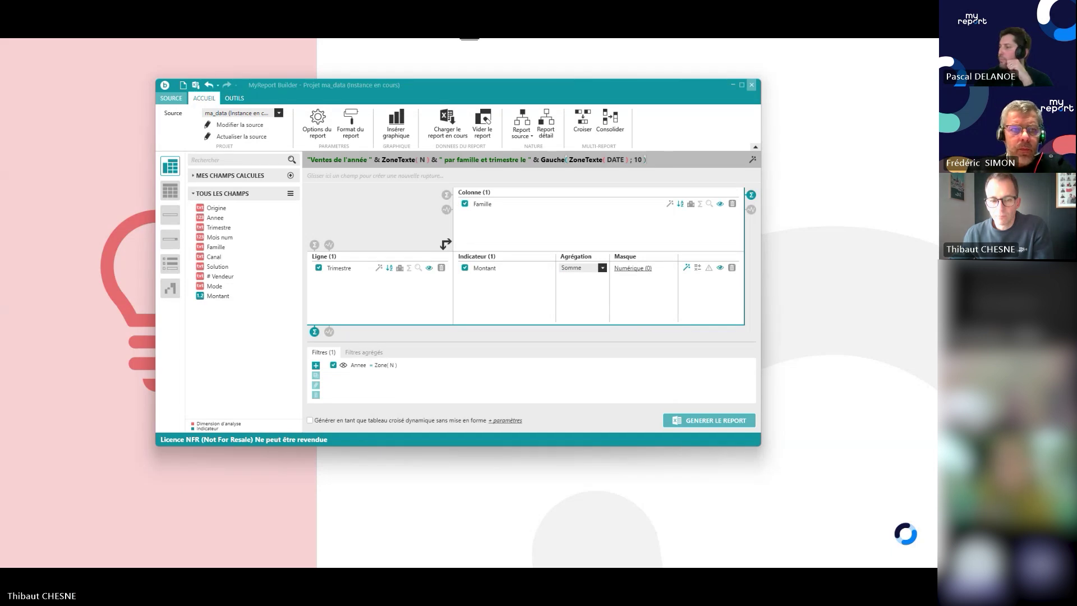
# Switch to the Excel workbook and view the default flag's IMAGE formula in cell D9 of the notice-images sheet.
pyautogui.click(509, 507)
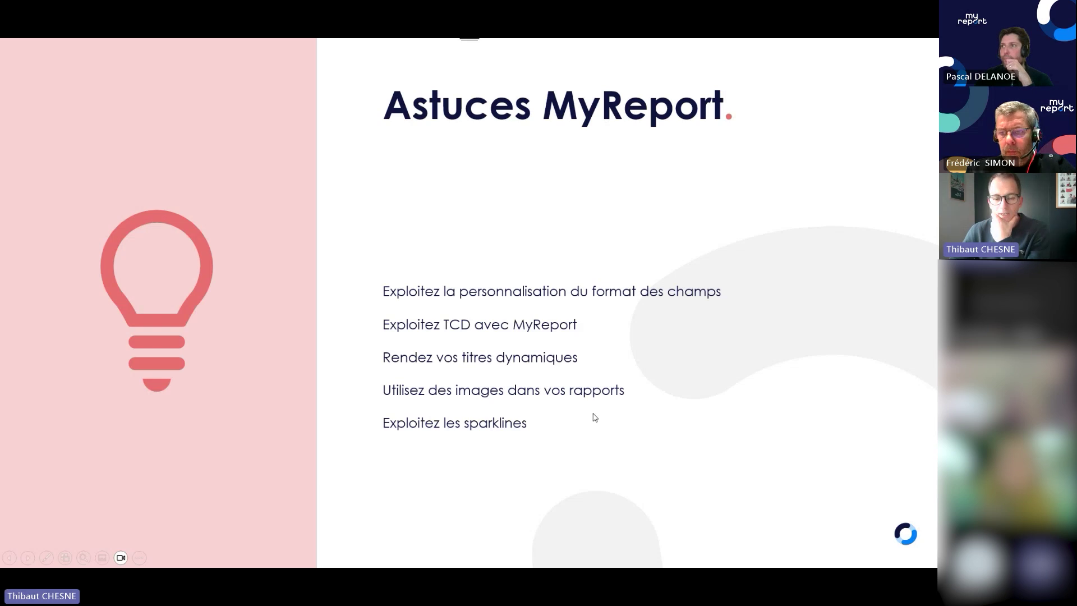
pyautogui.moveTo(475, 565)
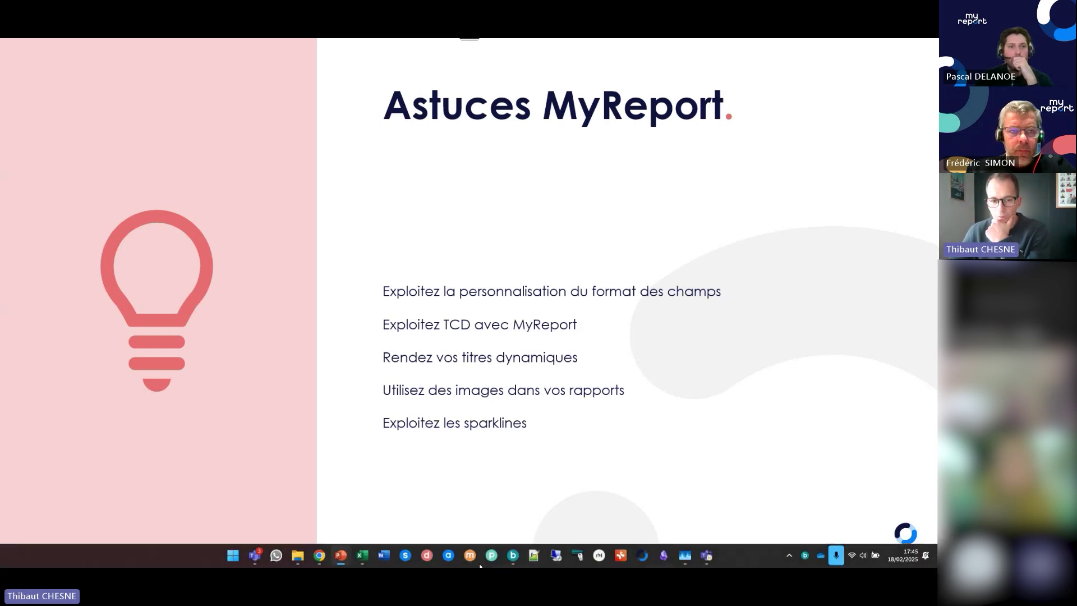
pyautogui.click(369, 556)
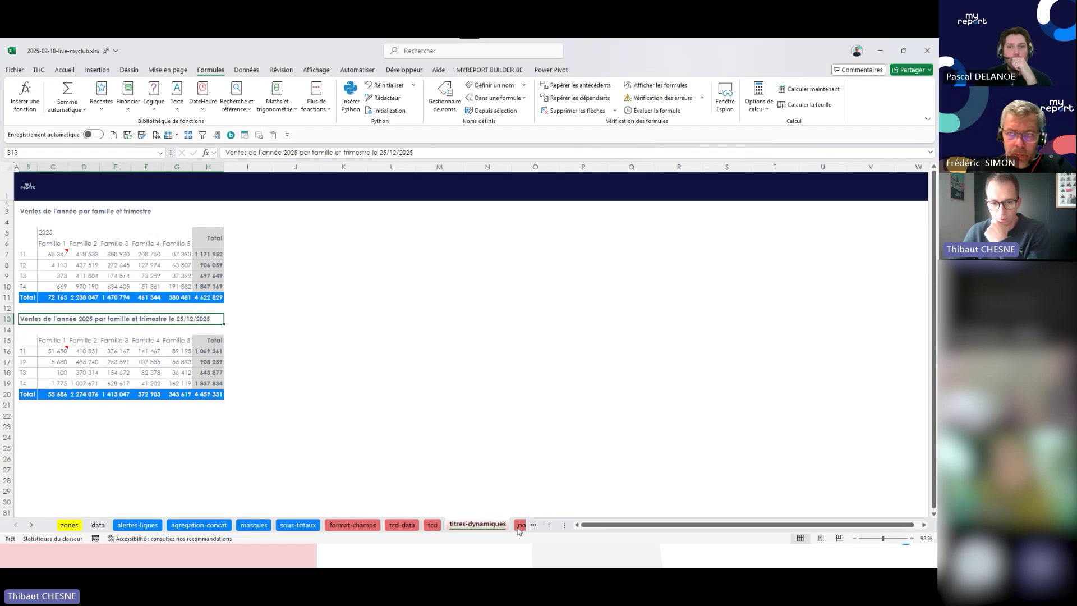
pyautogui.click(520, 525)
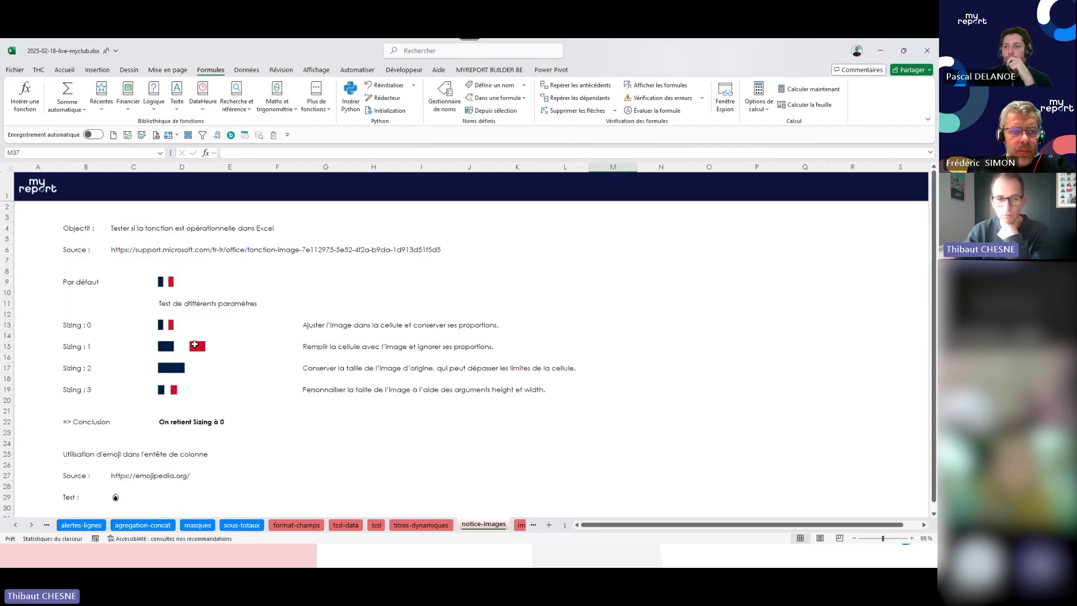
pyautogui.click(175, 284)
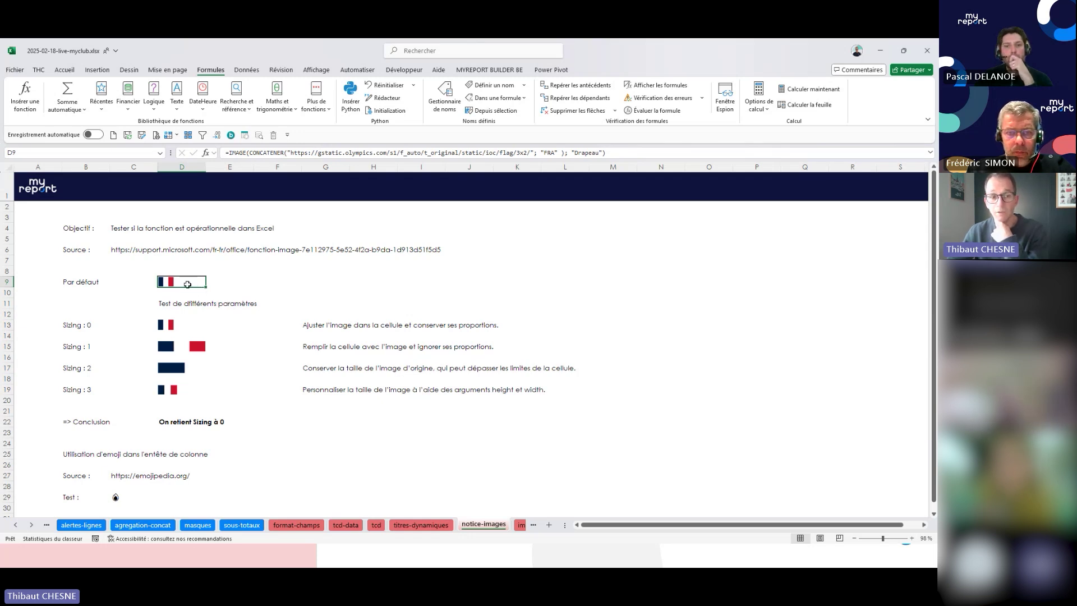
# Open the medals table's report from the images sheet in MyReport Builder.
pyautogui.click(521, 524)
pyautogui.click(62, 309)
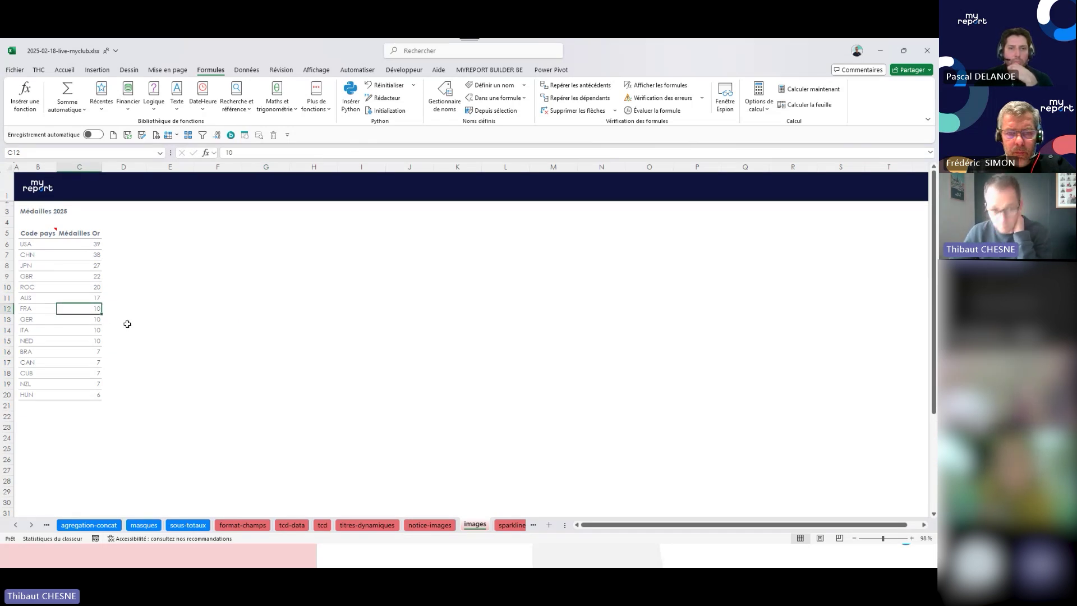
pyautogui.click(231, 136)
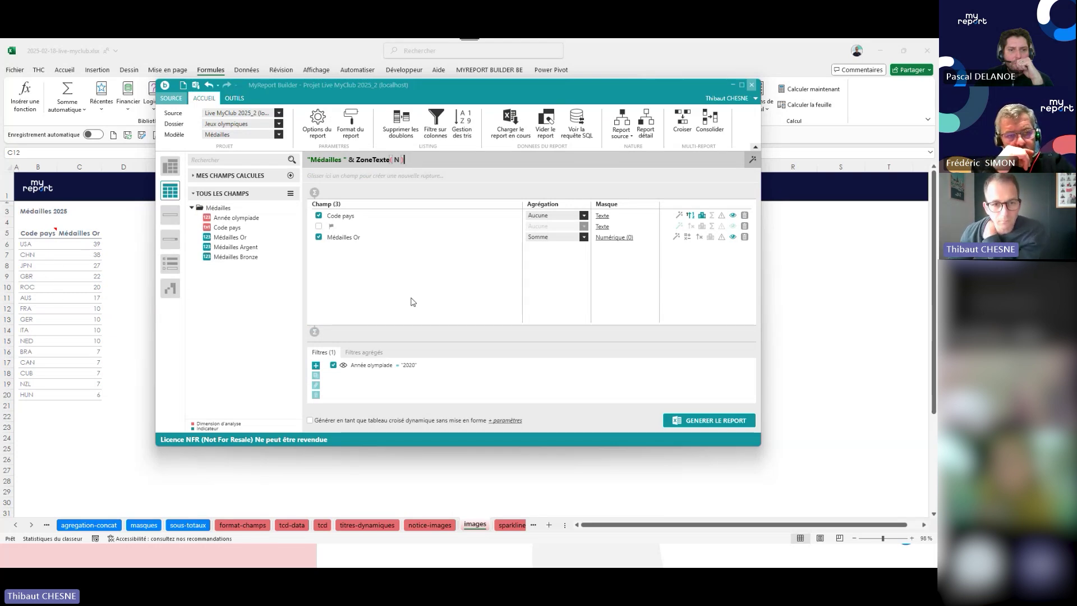
# Examine the flag field's full ExcelTexte and IMAGE expression, including its URL and sizing parameters, and close it without changes.
pyautogui.doubleClick(339, 227)
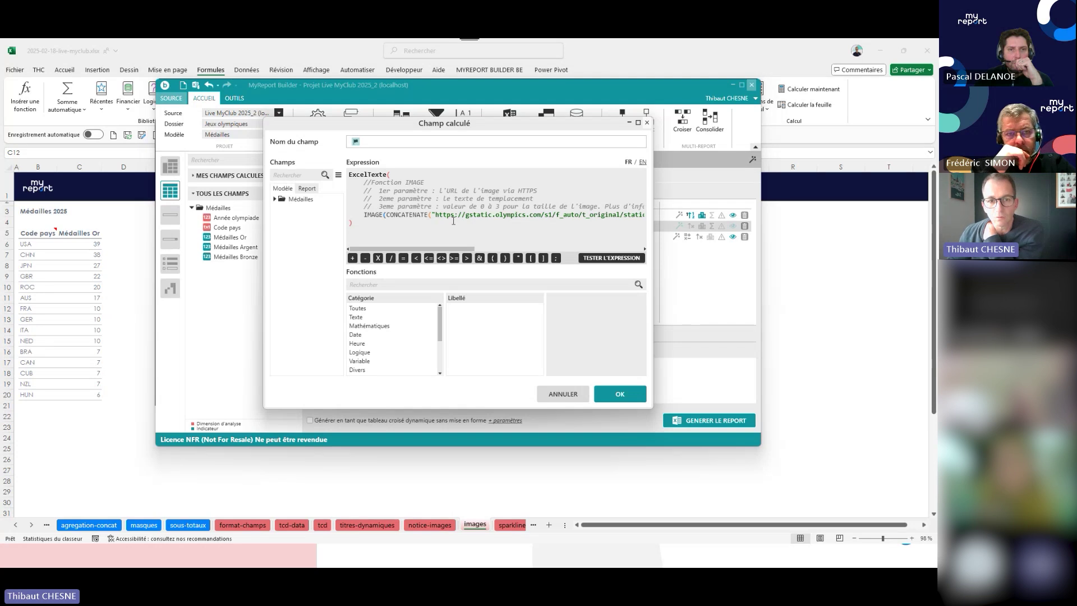
pyautogui.moveTo(469, 249)
pyautogui.mouseDown()
pyautogui.moveTo(502, 248)
pyautogui.moveTo(461, 249)
pyautogui.moveTo(479, 249)
pyautogui.mouseUp()
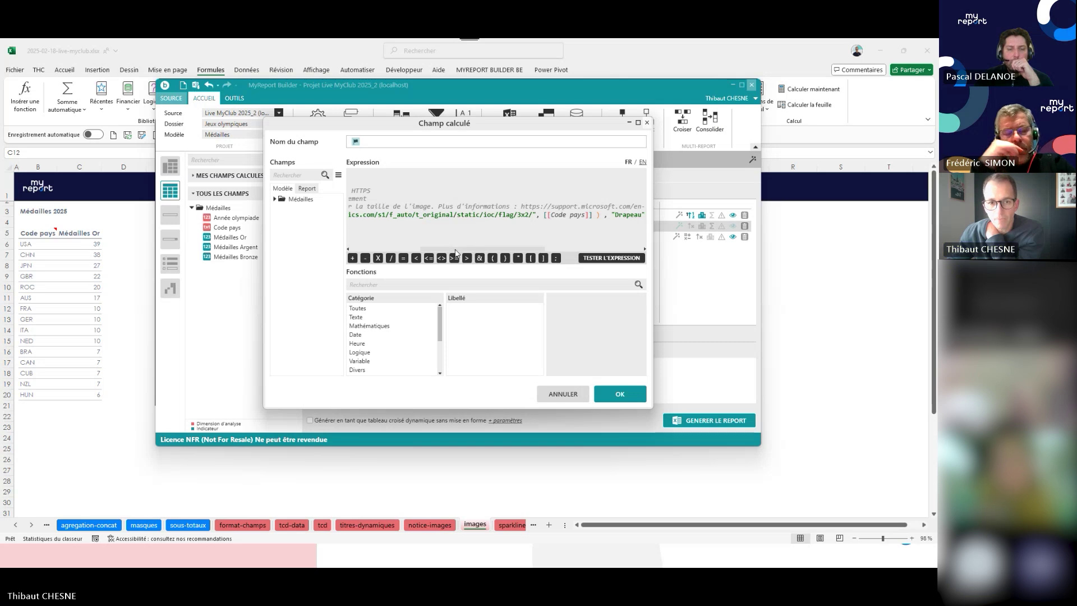
pyautogui.moveTo(530, 249); pyautogui.dragTo(572, 250)
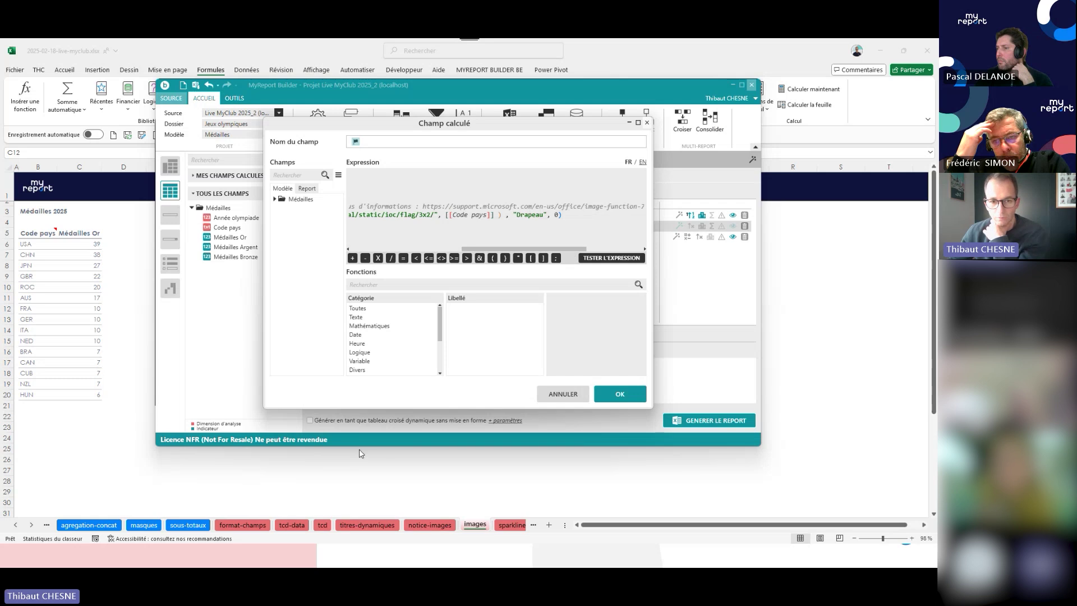
pyautogui.click(555, 393)
# Enable the flag field in the medals report and check its formula without changing it.
pyautogui.click(318, 226)
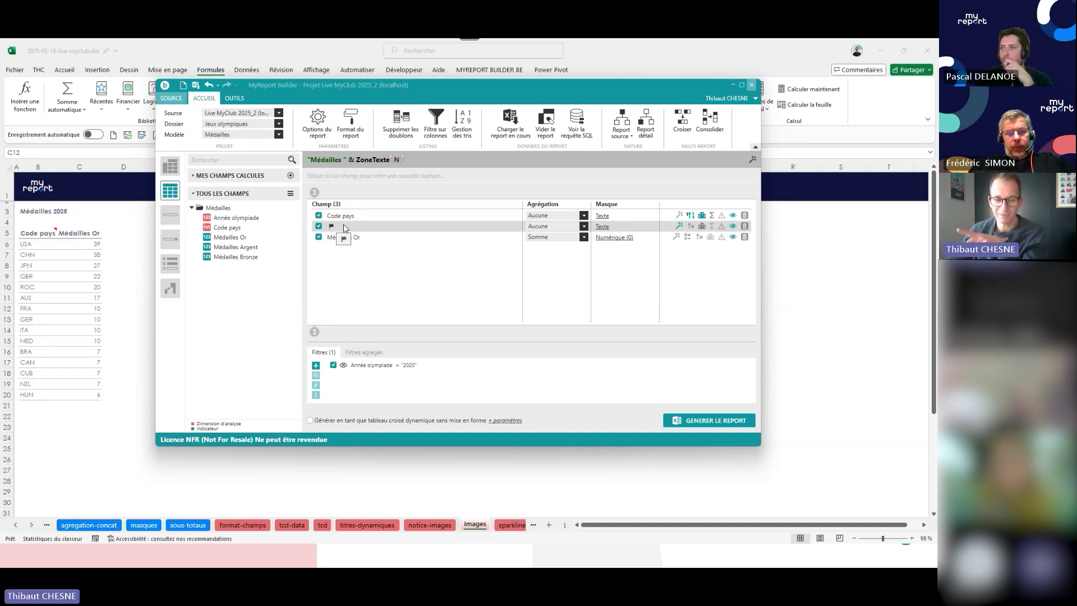
pyautogui.rightClick(344, 226)
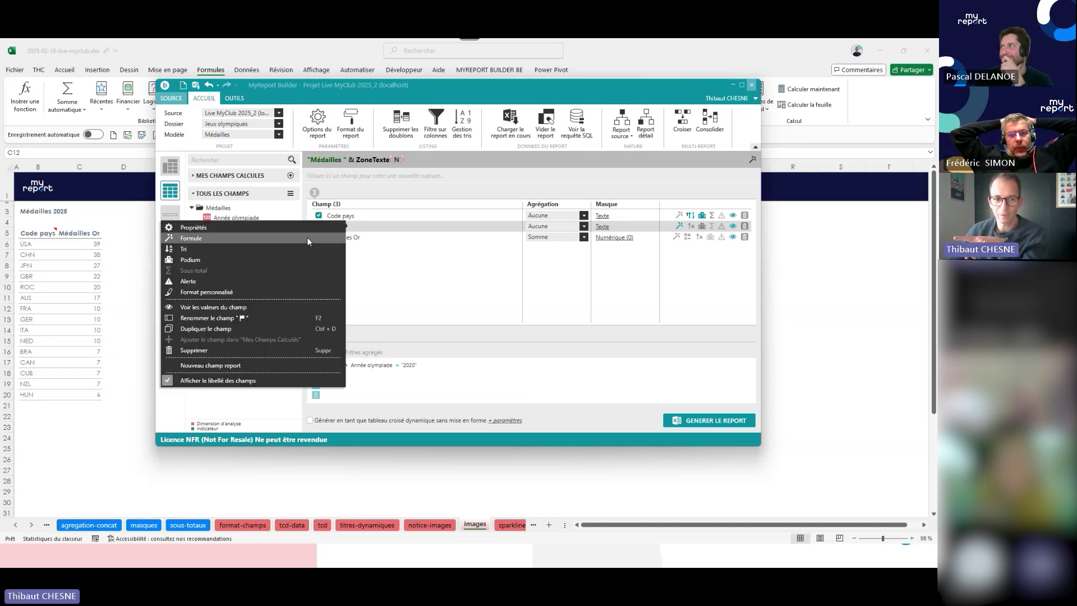
pyautogui.click(379, 230)
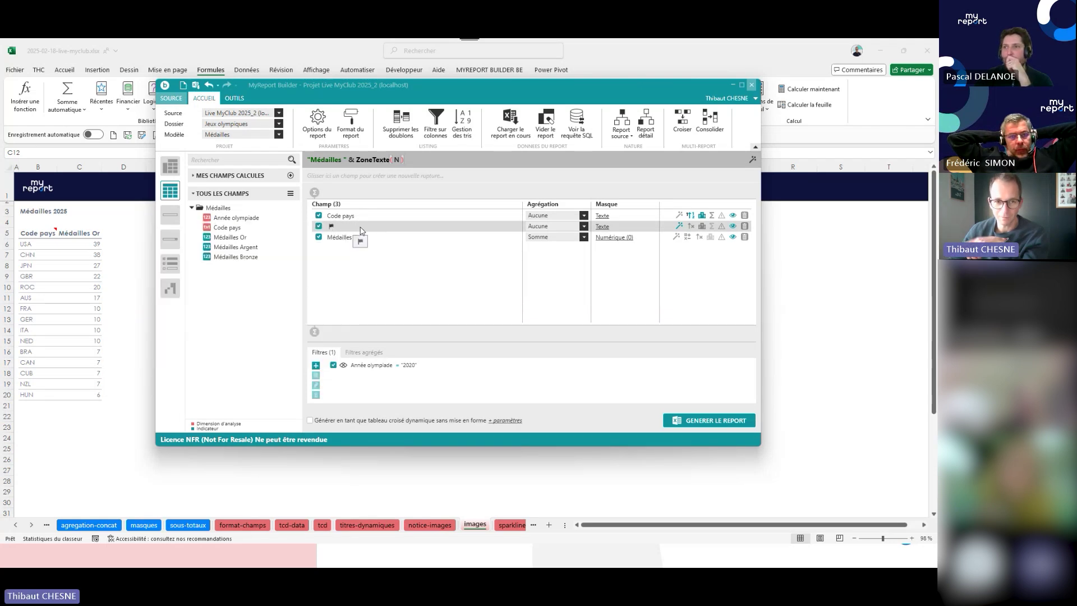
pyautogui.rightClick(360, 230)
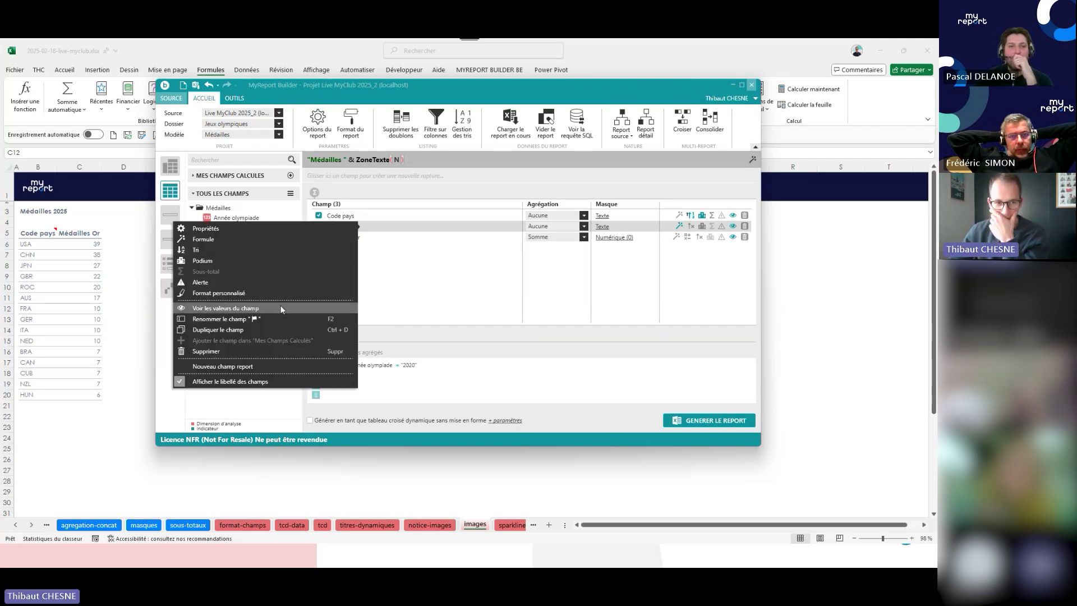
pyautogui.click(268, 234)
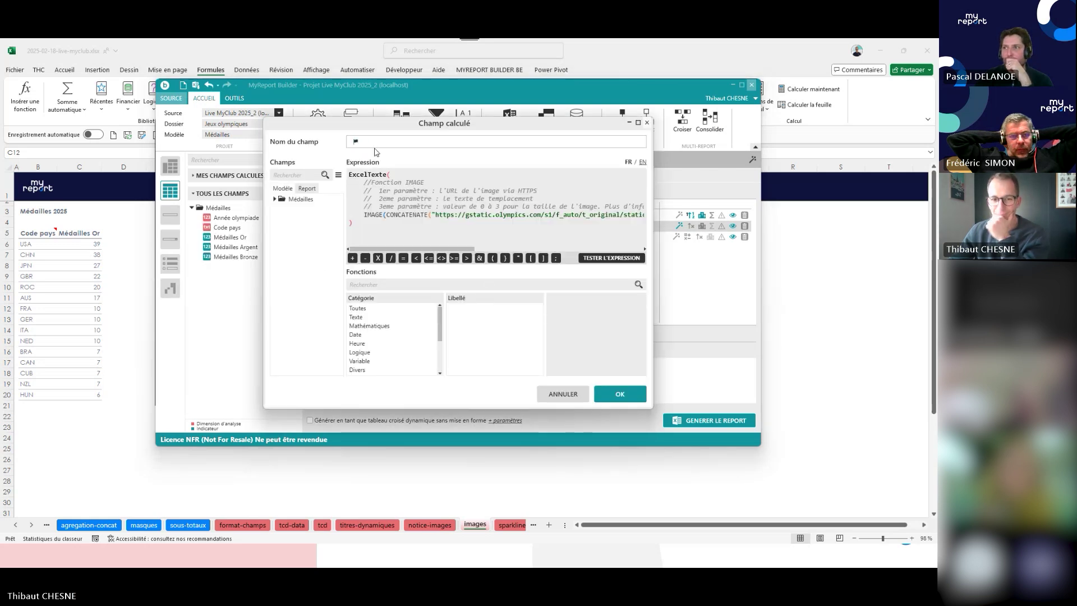
pyautogui.click(551, 394)
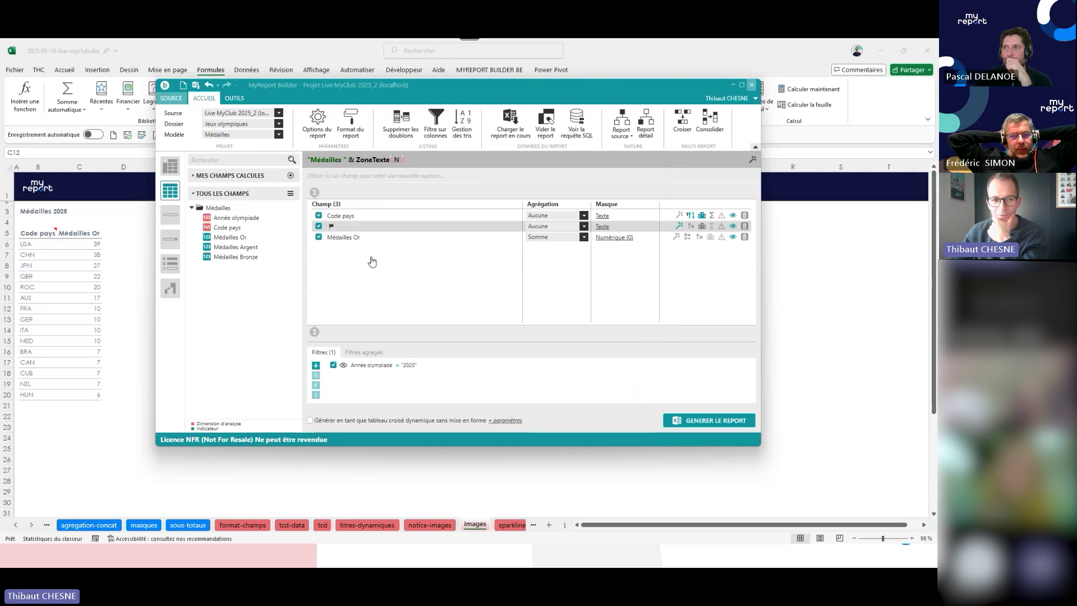
# In the flag field's properties, try adding a French fries emoji to the label, and remove it again.
pyautogui.rightClick(362, 226)
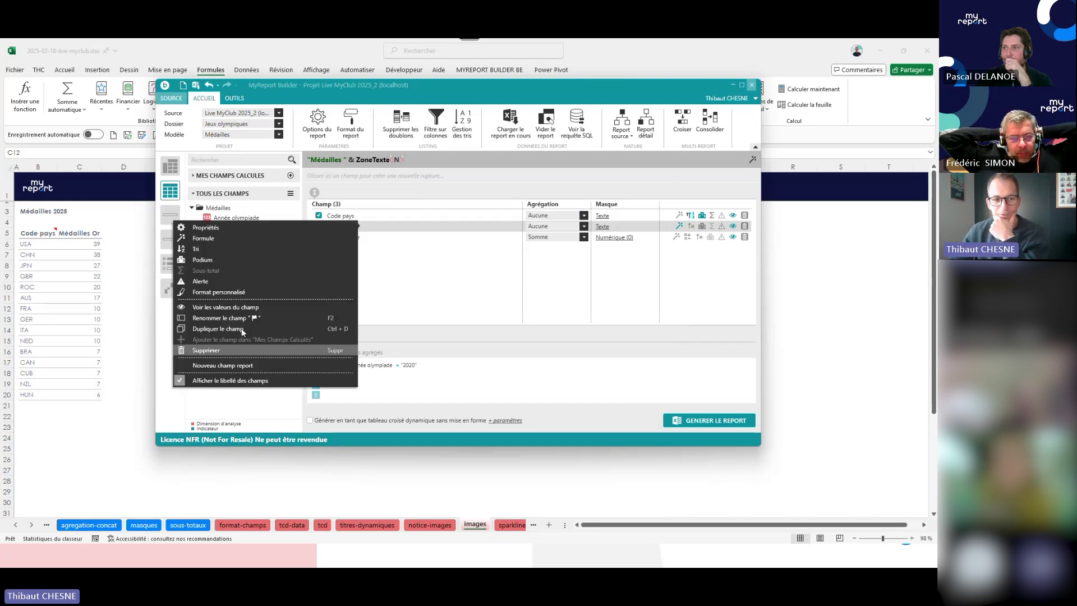
pyautogui.click(242, 228)
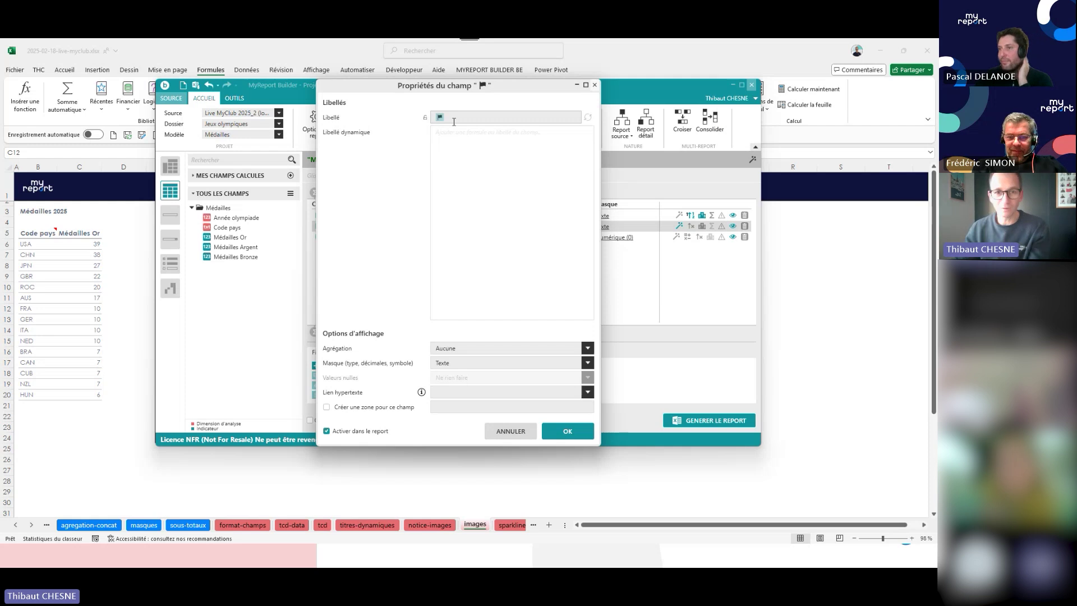
pyautogui.click(454, 121)
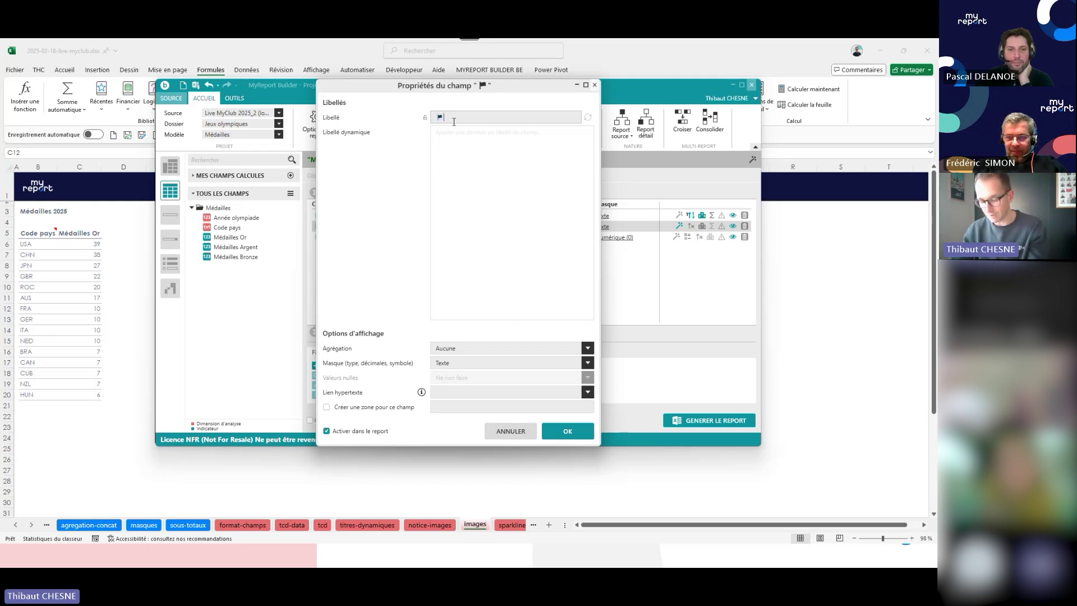
pyautogui.press('super+v')
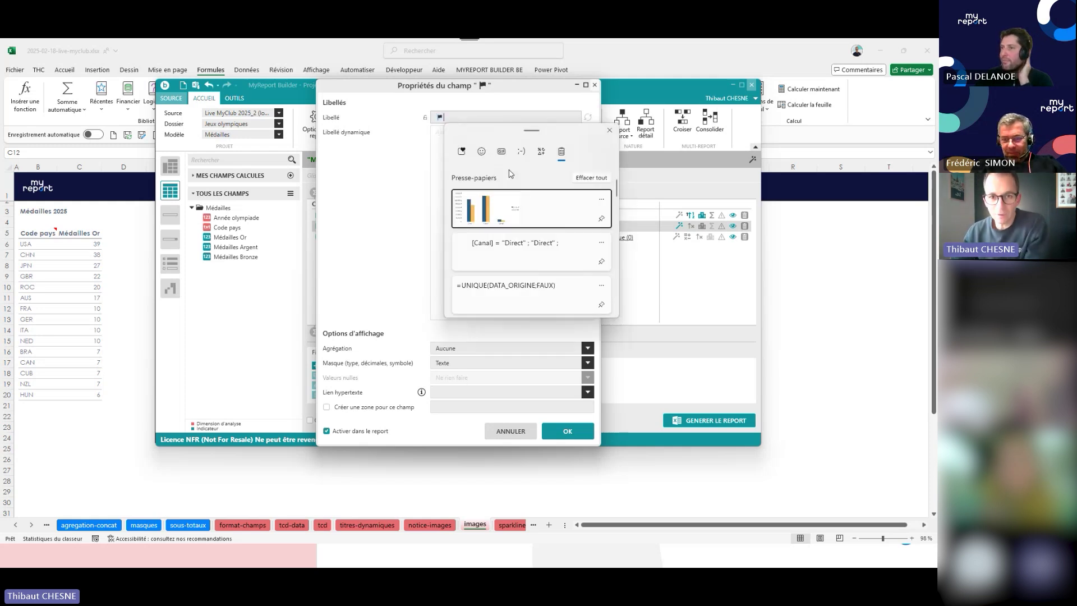
pyautogui.click(483, 153)
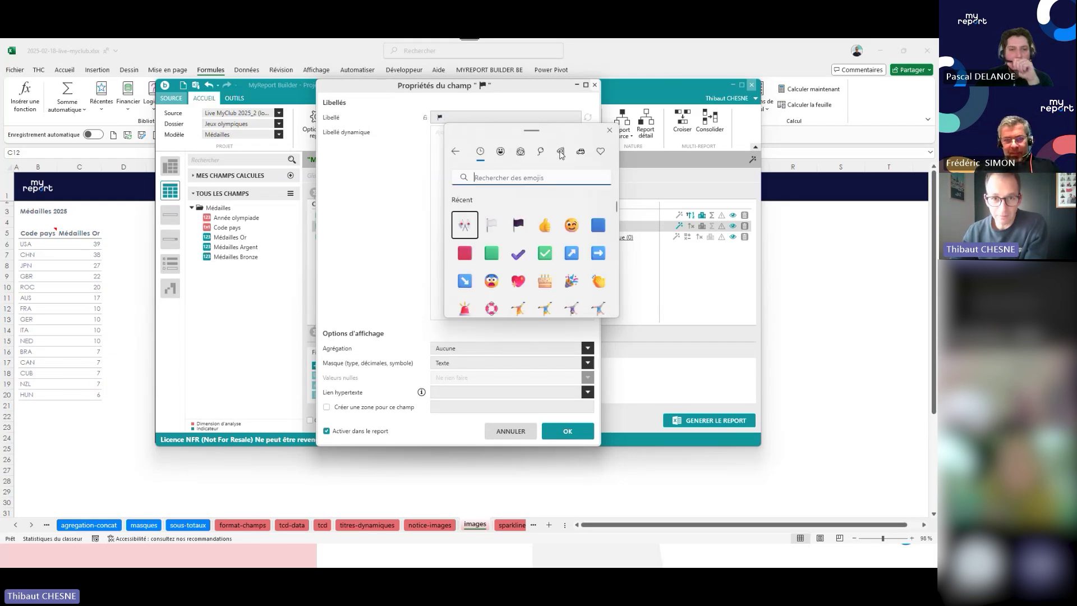
pyautogui.click(560, 153)
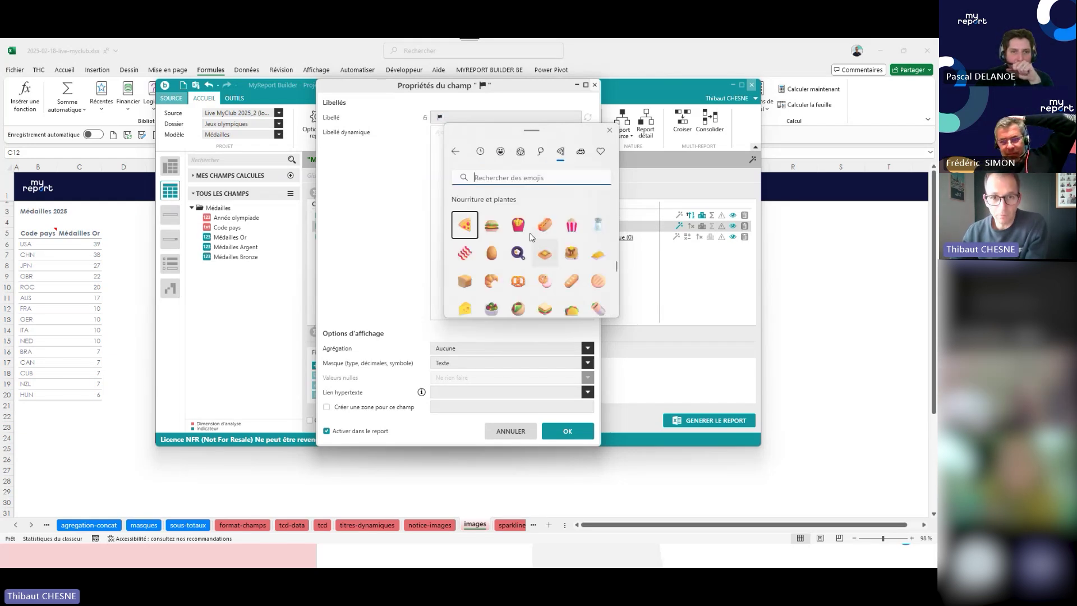
pyautogui.click(518, 226)
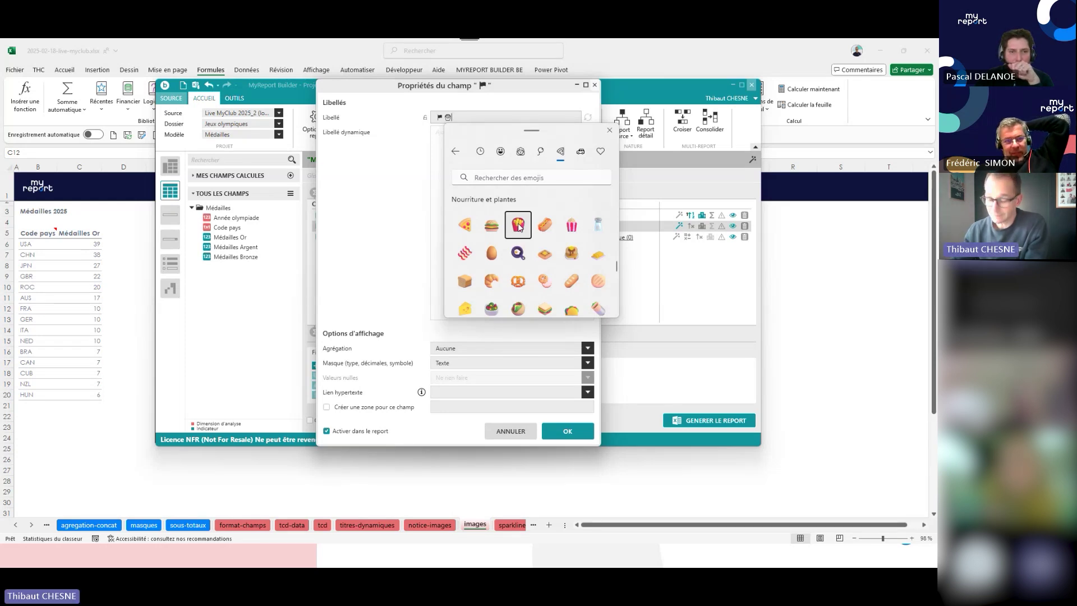
pyautogui.press('BackSpace')
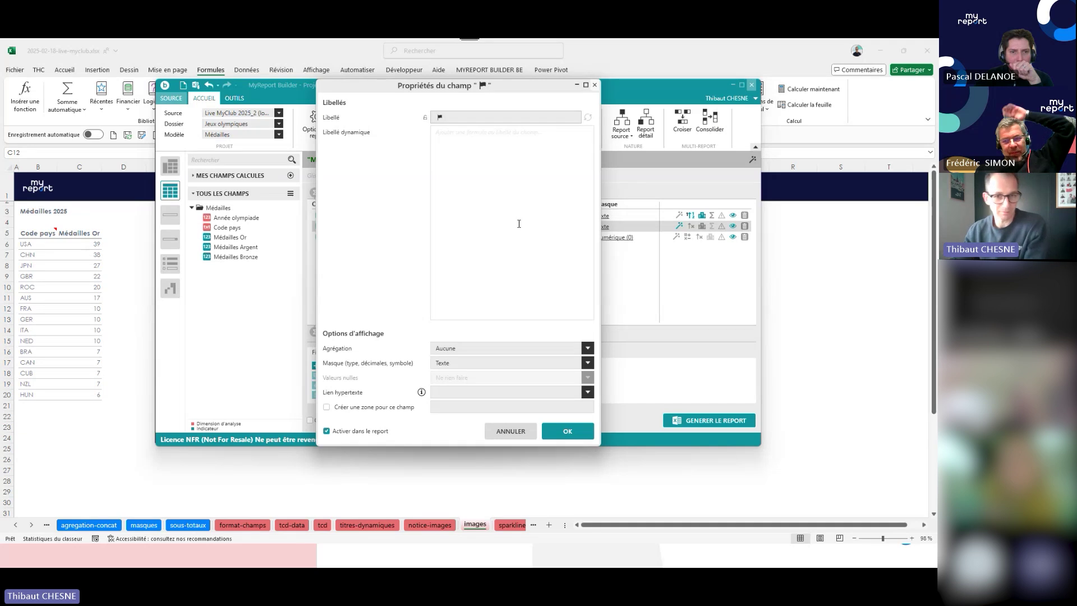
# Confirm the flag field's formula as it is and generate the medals report with the flag column.
pyautogui.click(511, 432)
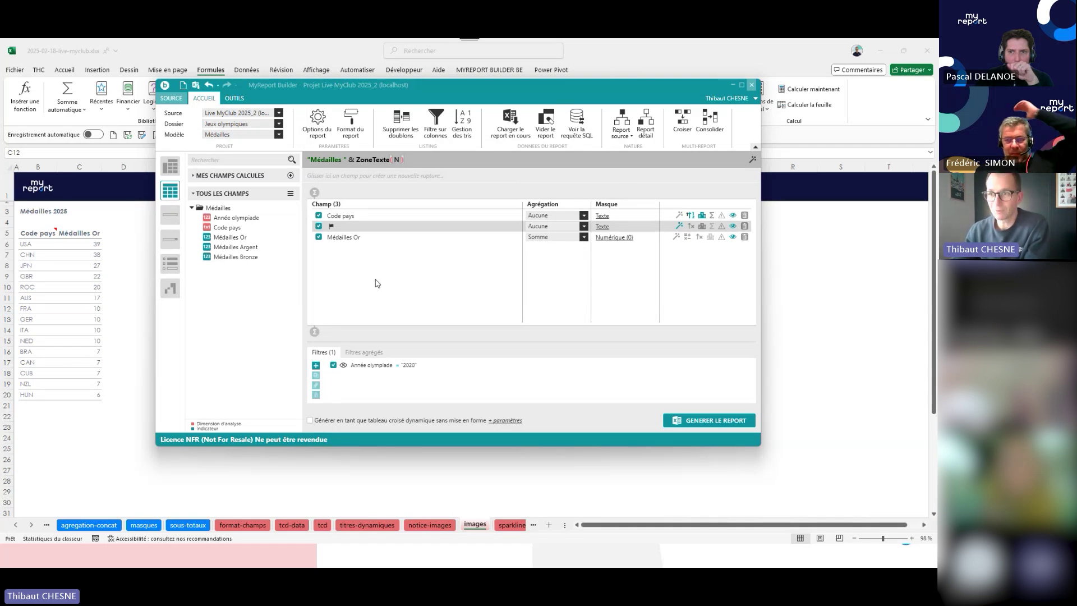
pyautogui.doubleClick(347, 228)
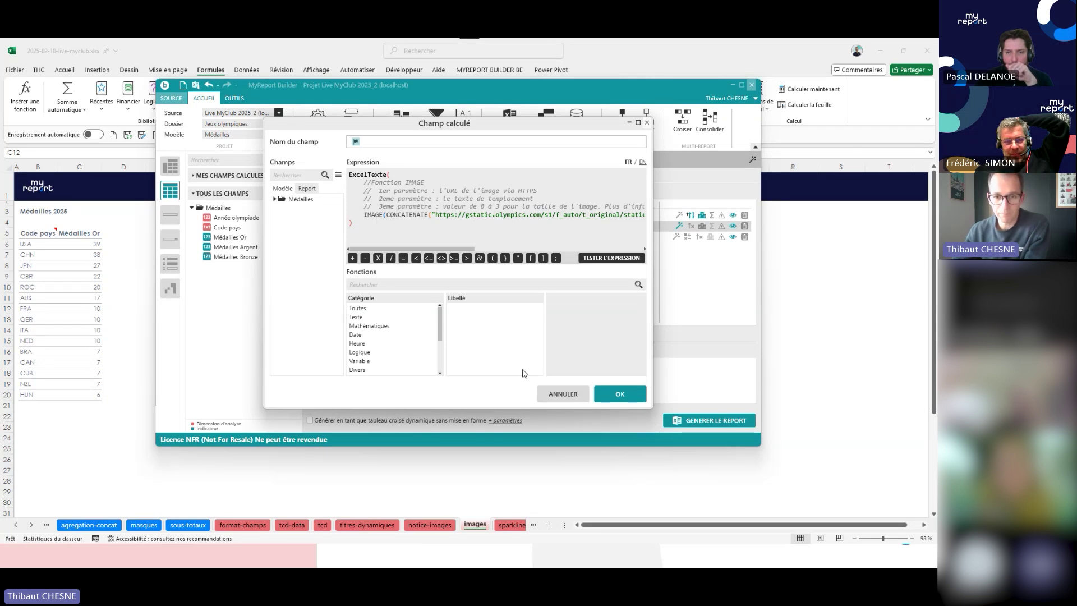
pyautogui.click(620, 394)
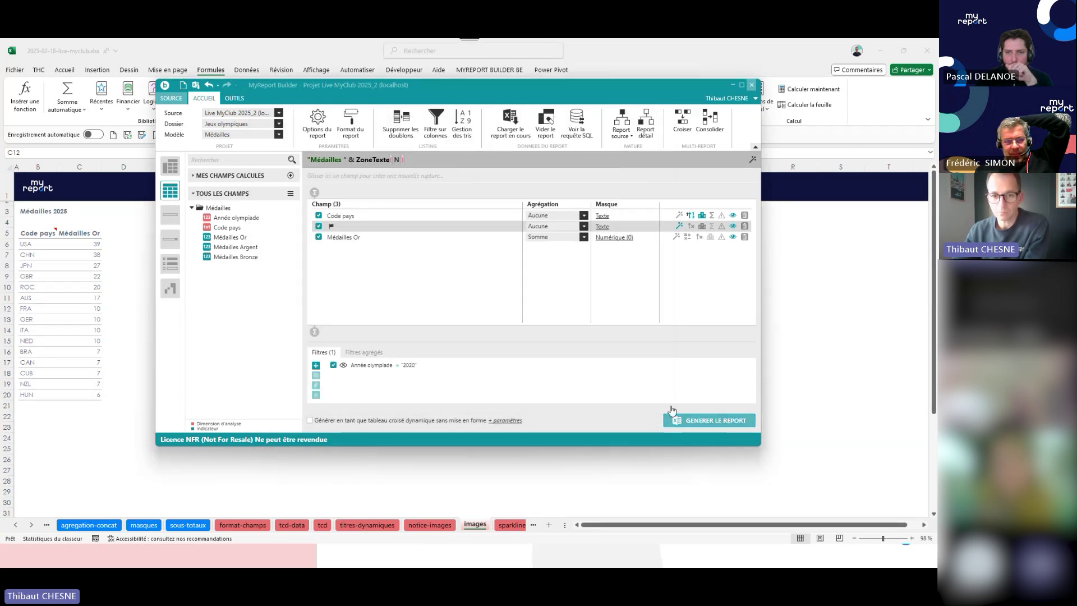
pyautogui.click(675, 420)
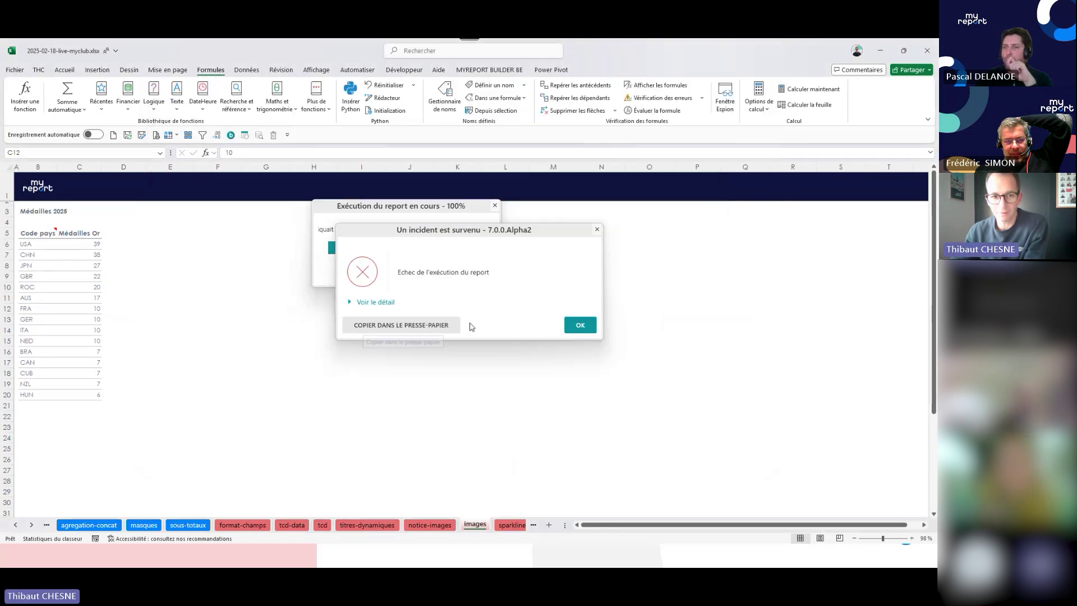
pyautogui.click(374, 302)
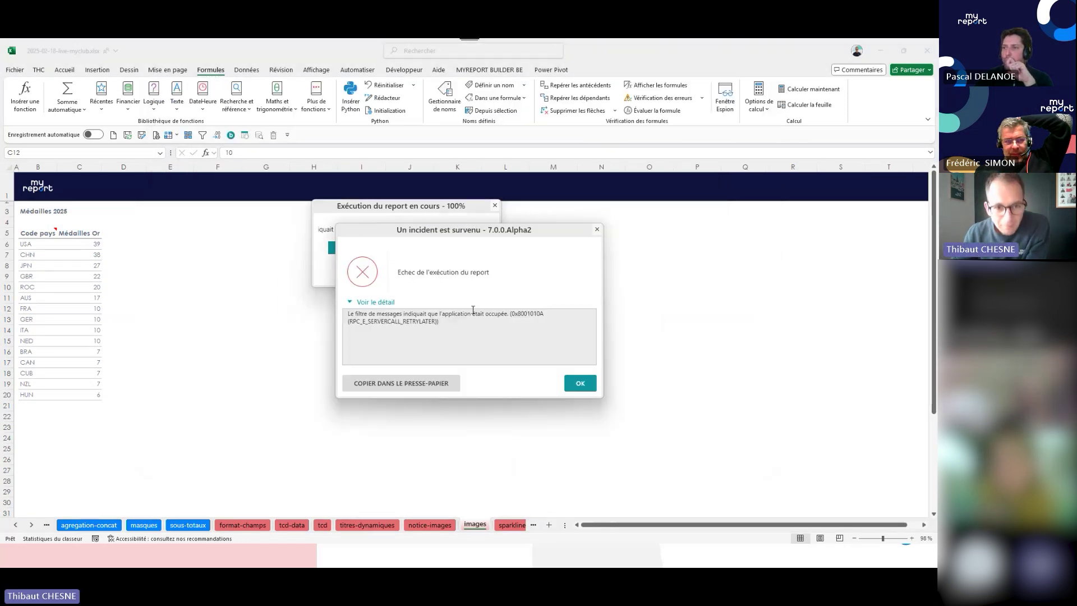
pyautogui.click(579, 384)
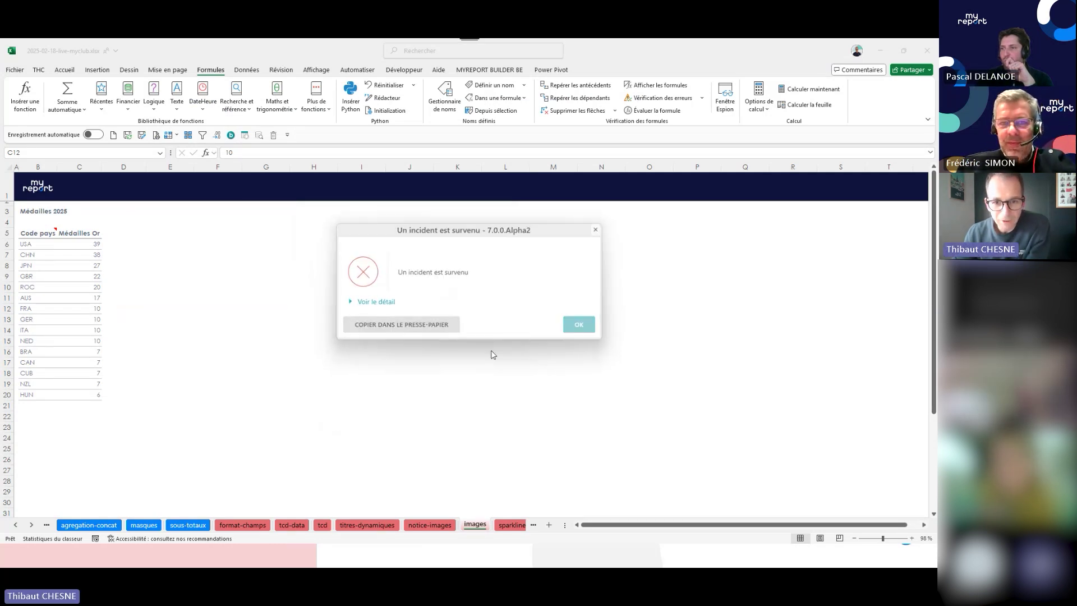
# Examine the country flag images beside the country codes and gold medal figures in the generated medals table.
pyautogui.click(234, 332)
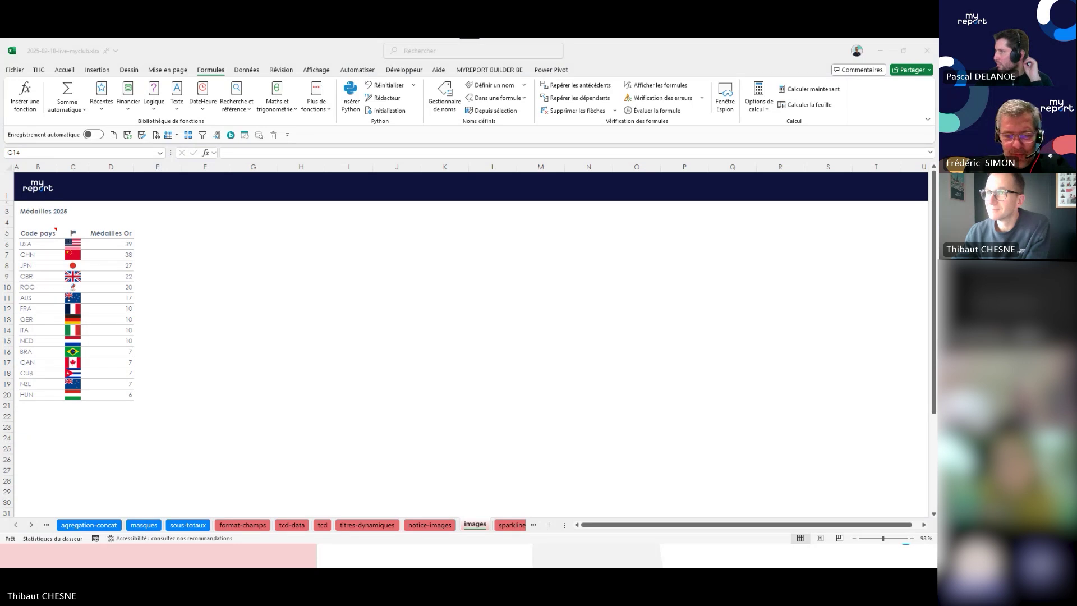
pyautogui.click(109, 375)
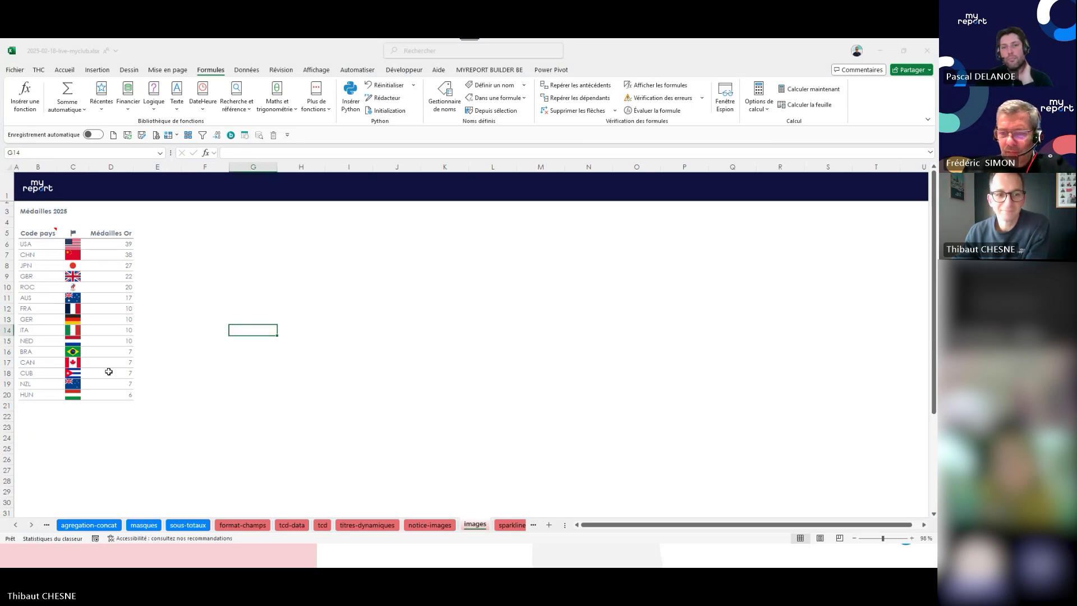
pyautogui.click(108, 372)
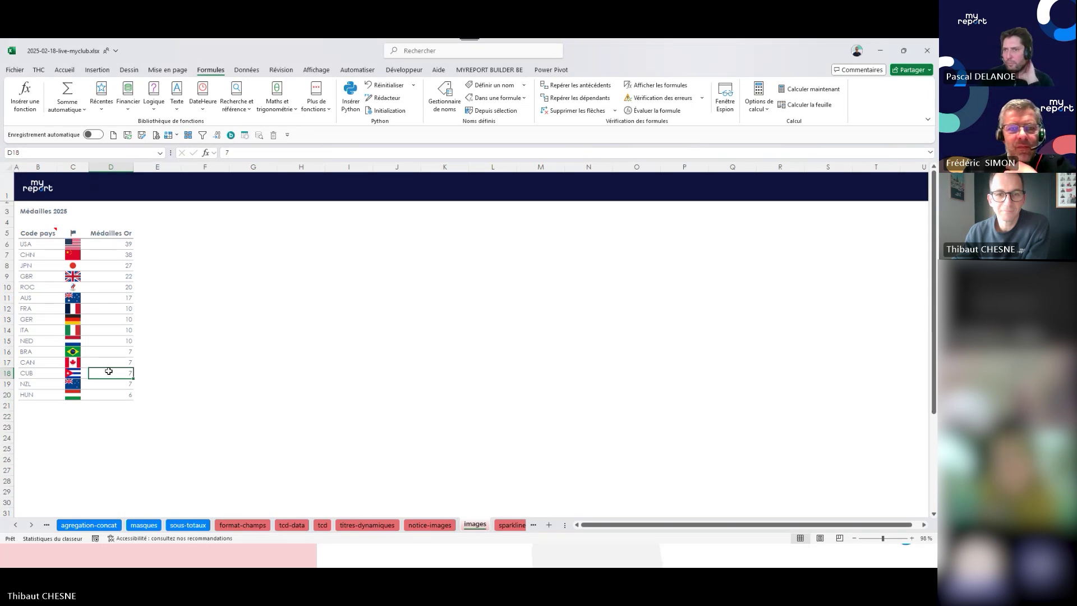
pyautogui.click(76, 407)
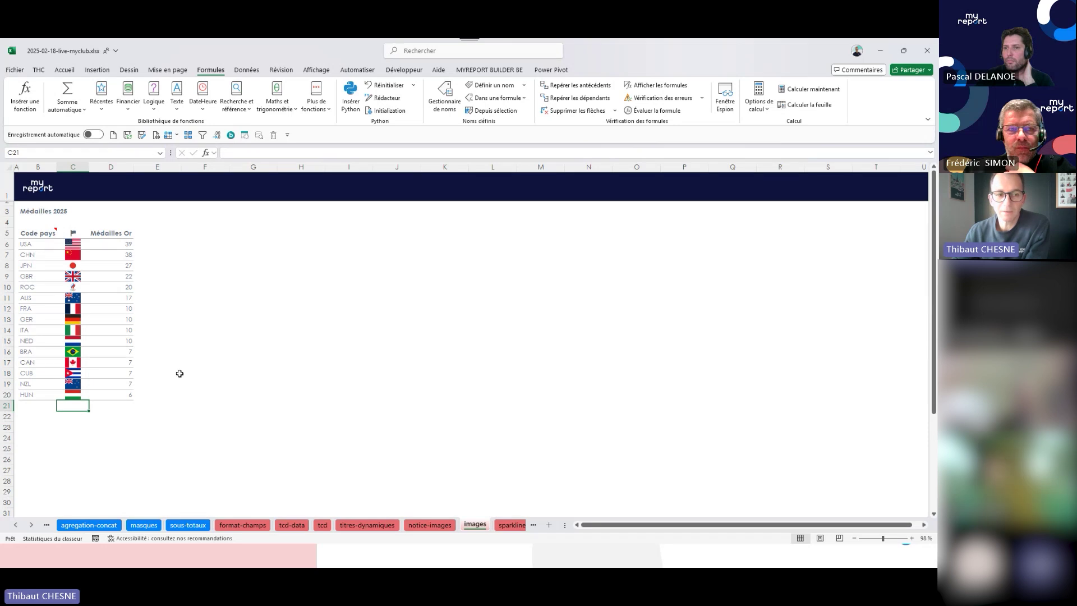
pyautogui.click(127, 356)
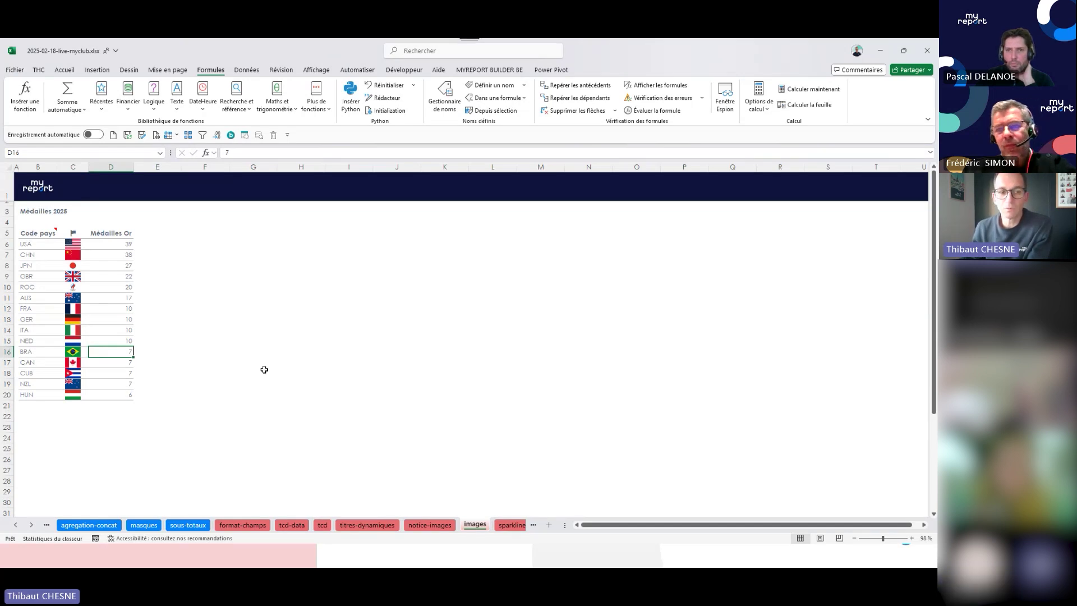
pyautogui.click(90, 246)
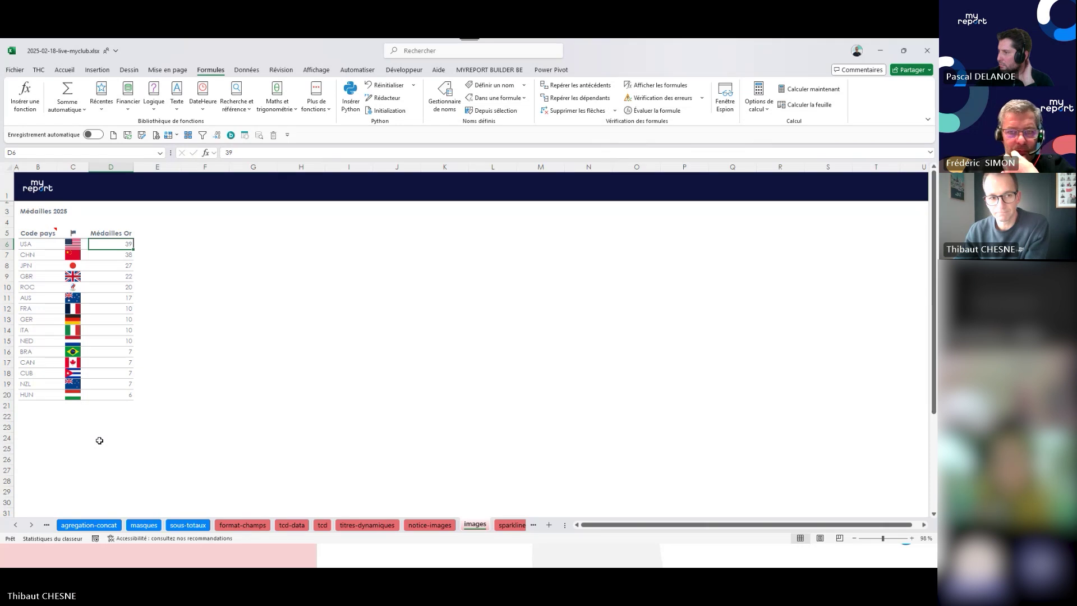
pyautogui.click(198, 413)
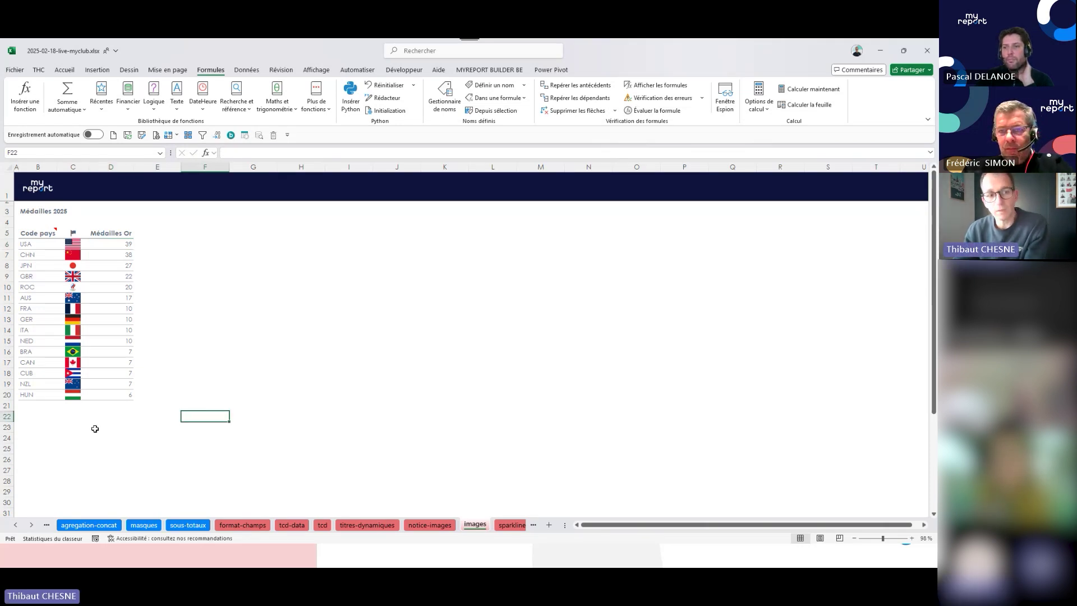
pyautogui.click(260, 405)
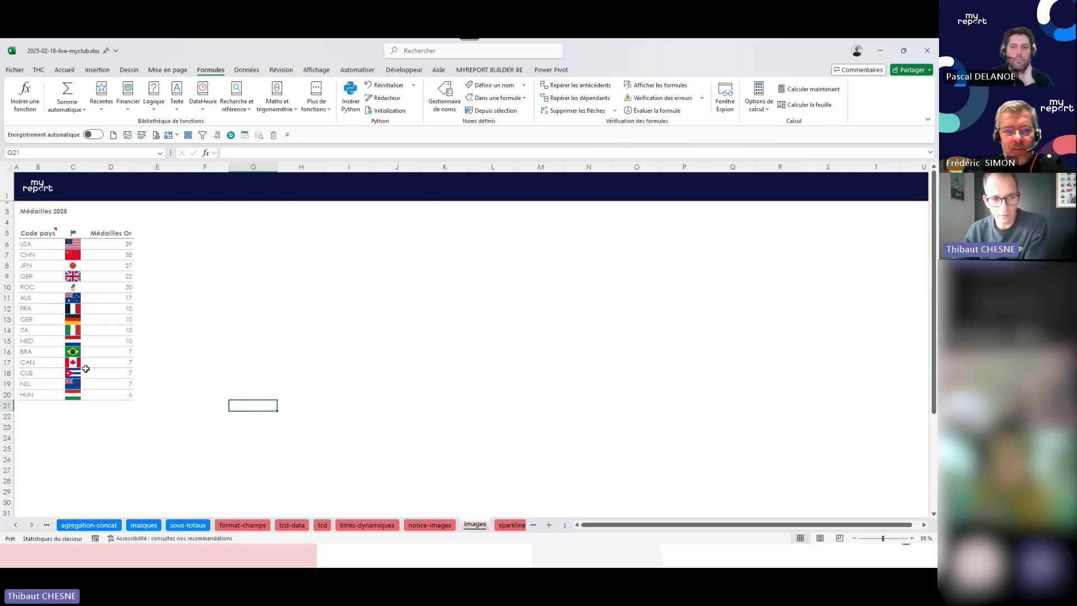
pyautogui.click(230, 364)
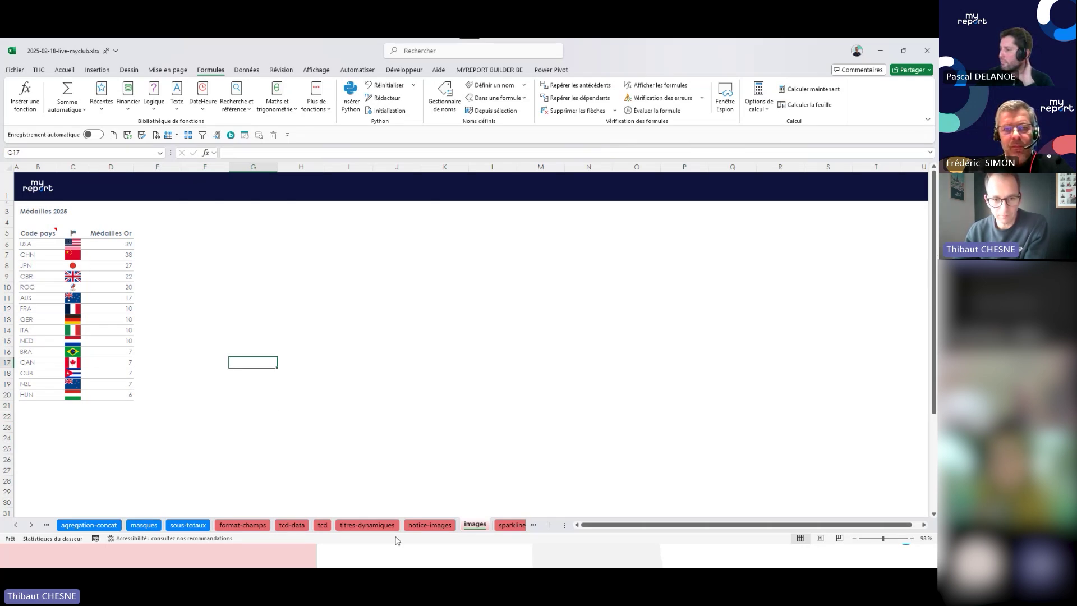
# Return to the Excel workbook, open the sparklines sheet and select a cell in the top 5 sellers table.
pyautogui.click(506, 559)
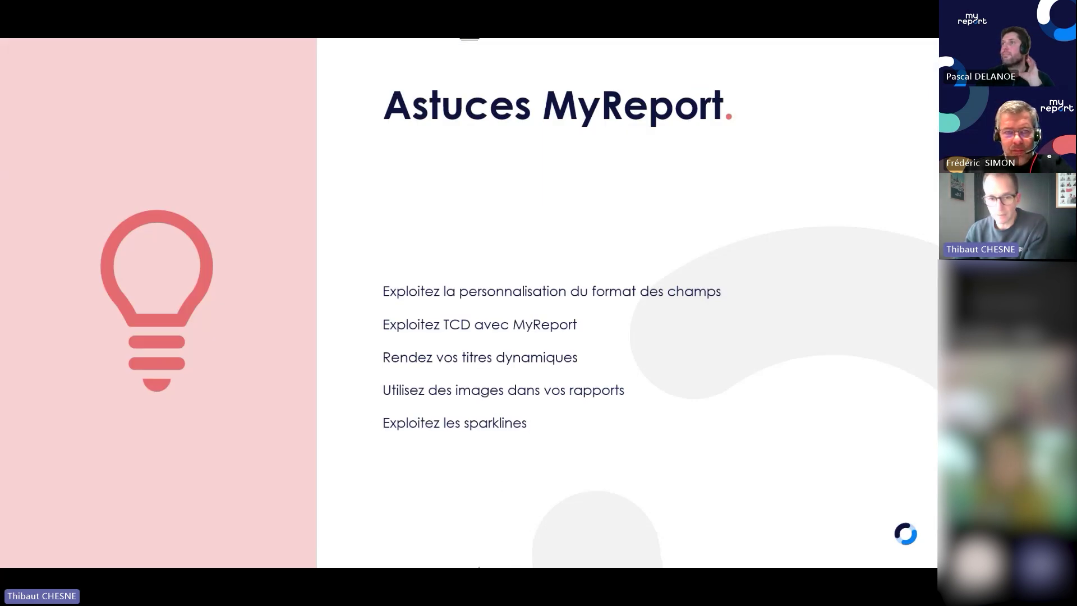
pyautogui.moveTo(515, 558)
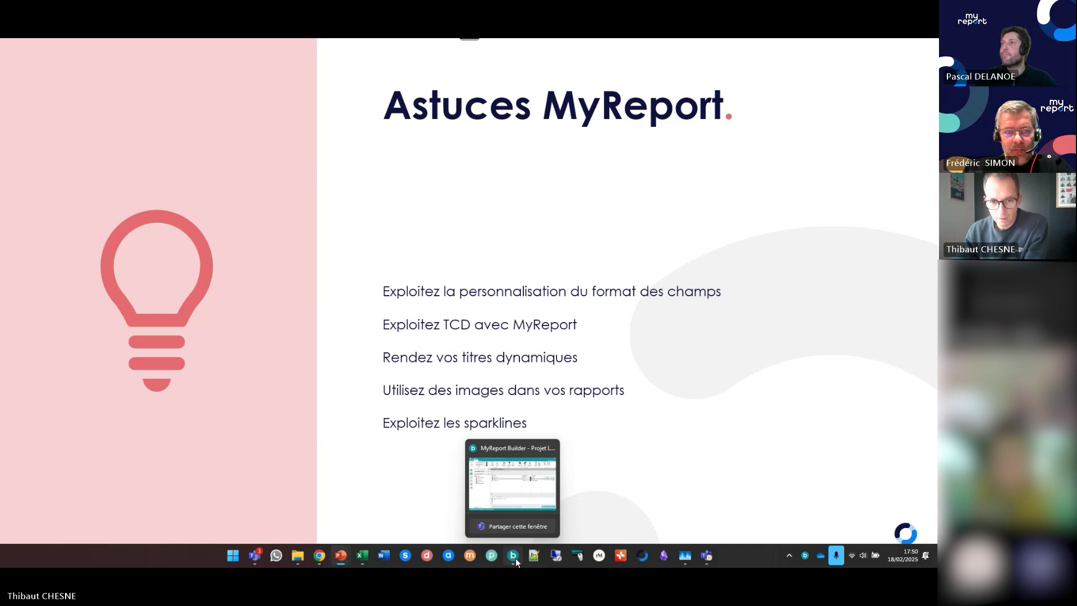
pyautogui.click(362, 556)
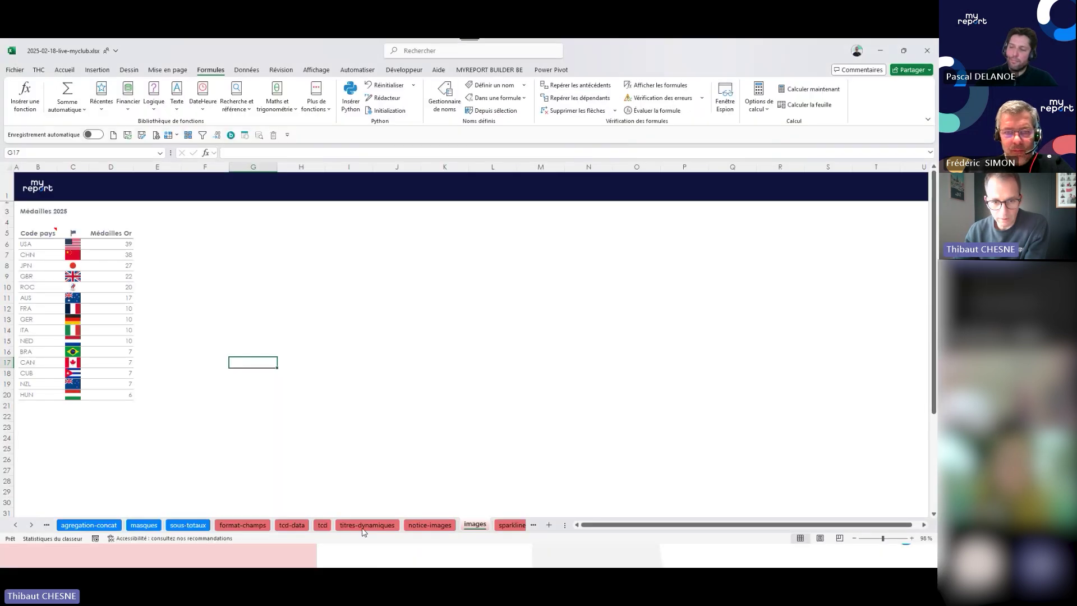
pyautogui.click(501, 527)
pyautogui.press('Left')
pyautogui.press('Left')
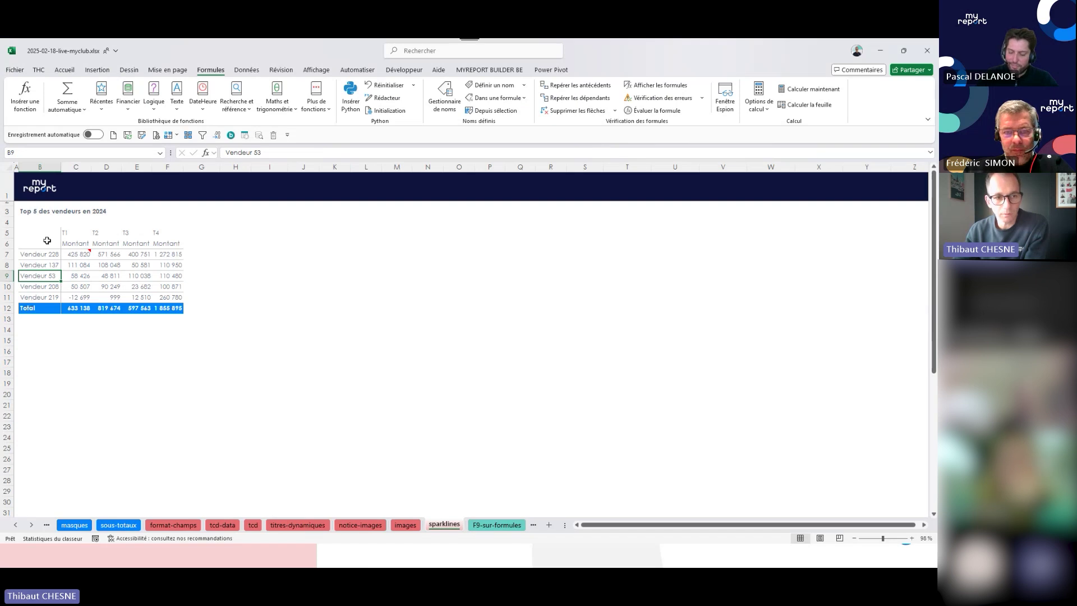
pyautogui.click(130, 286)
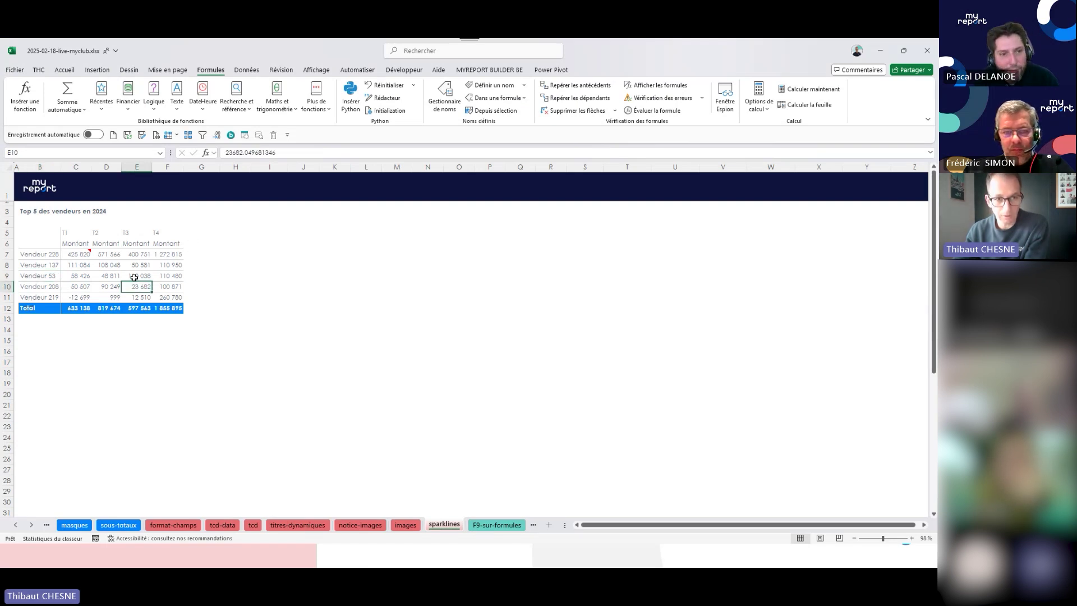
# Load the sheet's current report in MyReport Builder and regenerate it with sparklines at the end of its rows.
pyautogui.click(230, 135)
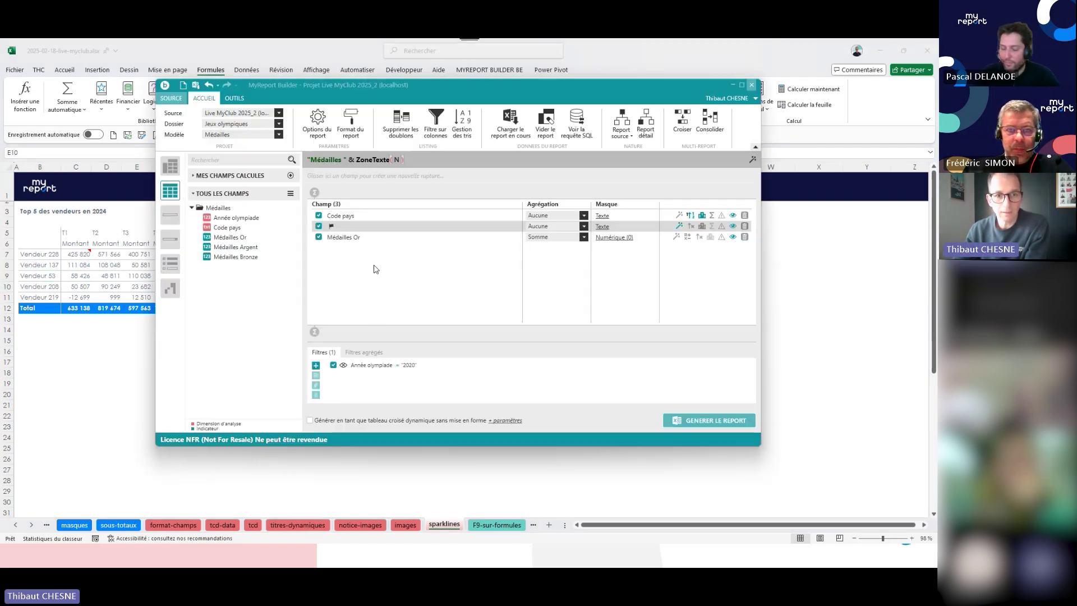
pyautogui.click(508, 128)
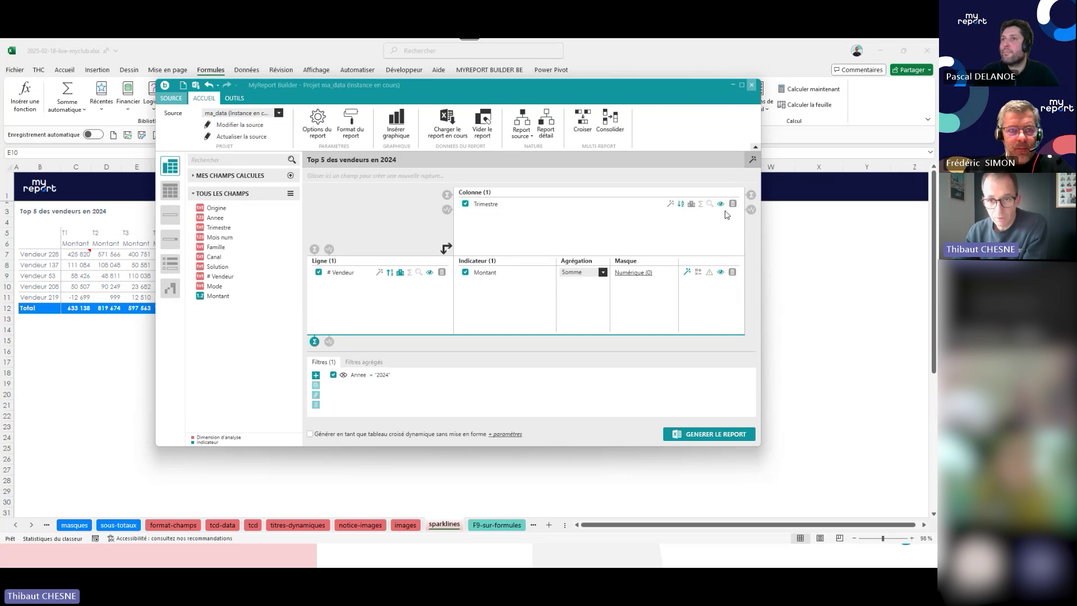
pyautogui.click(751, 213)
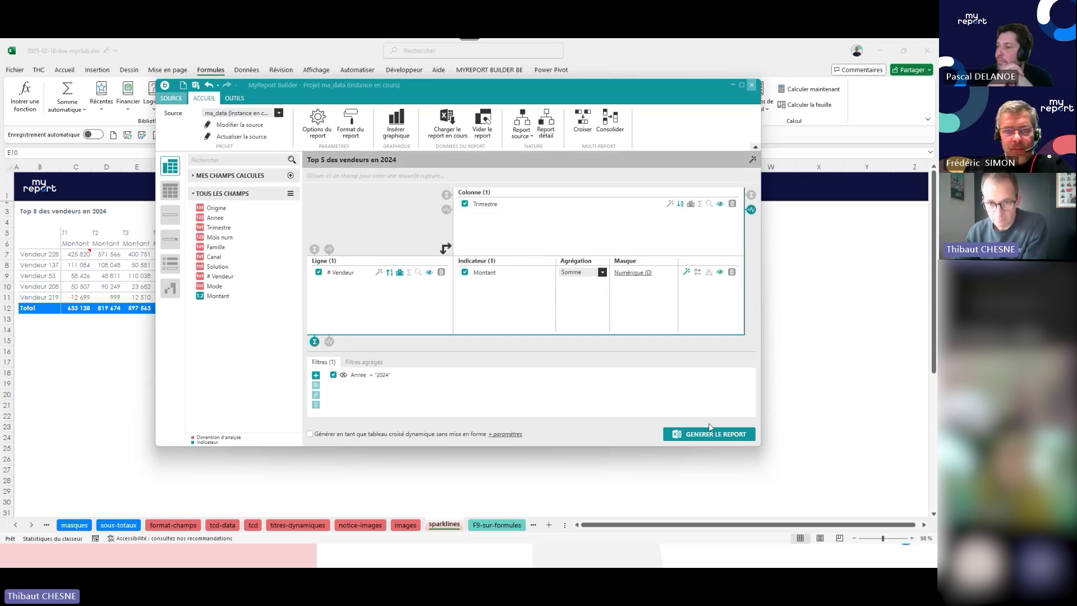
pyautogui.click(709, 431)
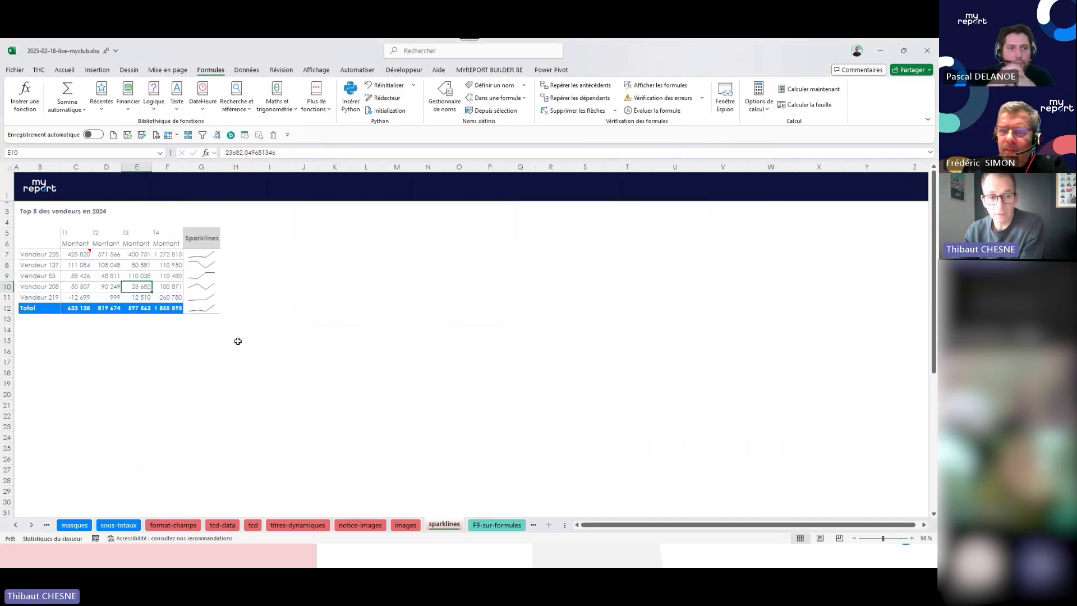
# Change the sellers table's sparklines to the Histogramme type and highlight their high points.
pyautogui.press('Up')
pyautogui.press('Right')
pyautogui.press('Right')
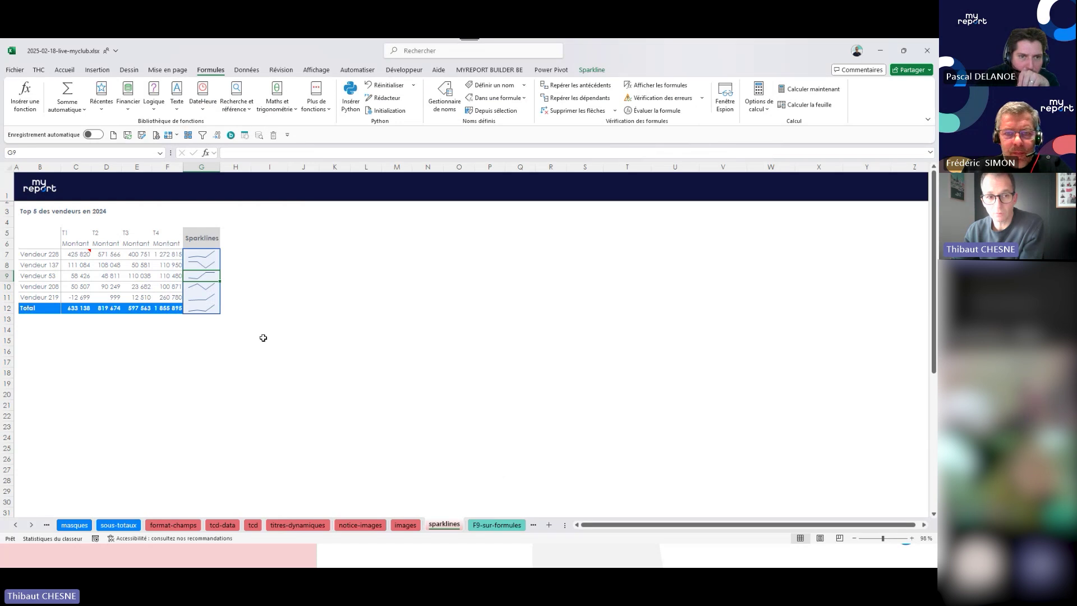
pyautogui.click(201, 259)
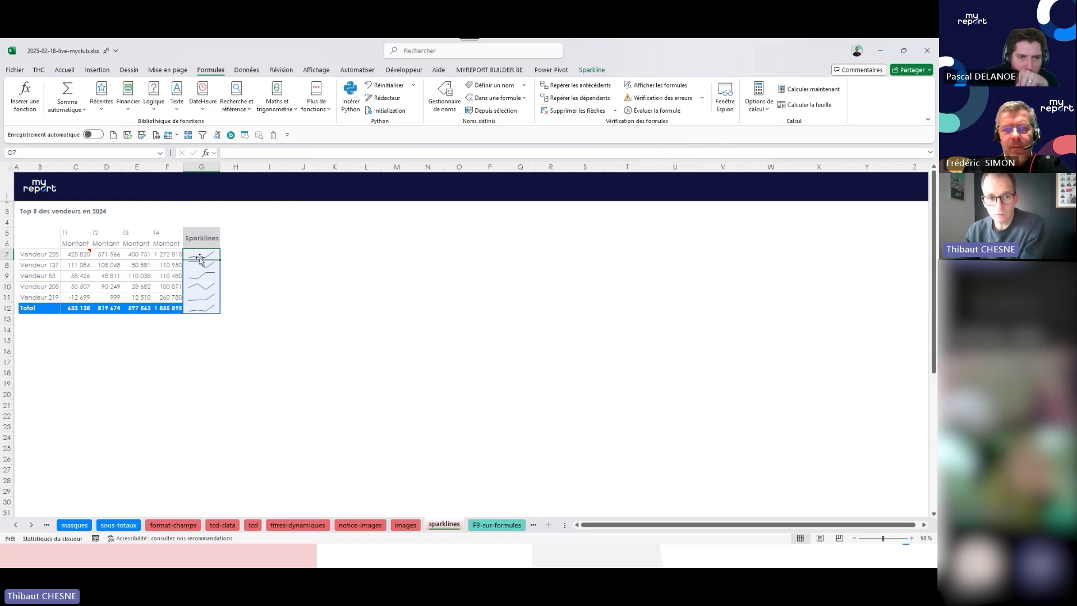
pyautogui.click(595, 71)
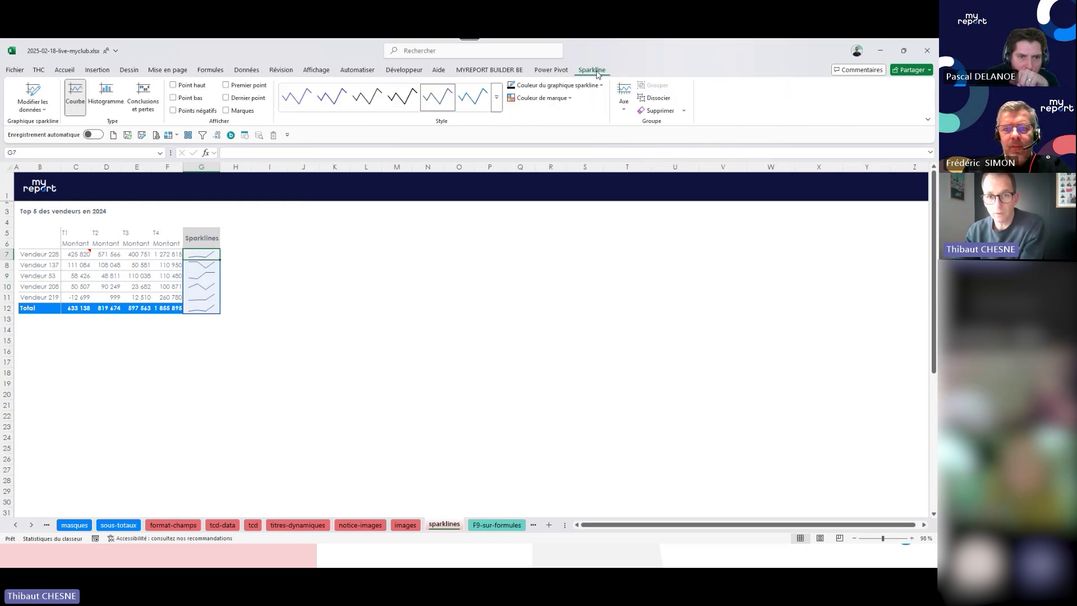
pyautogui.click(108, 102)
pyautogui.click(173, 85)
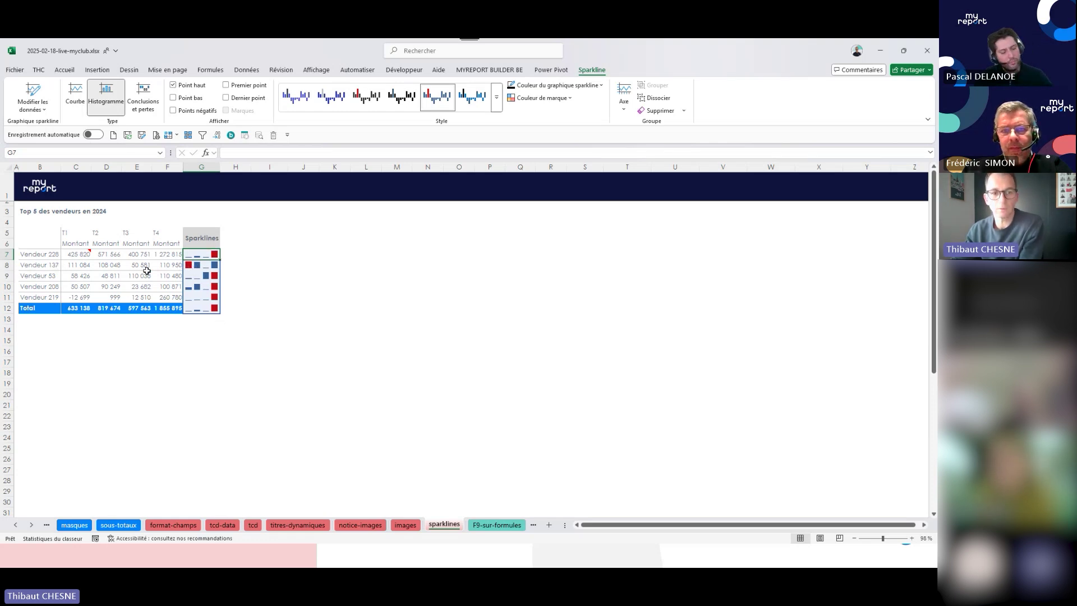
pyautogui.click(116, 272)
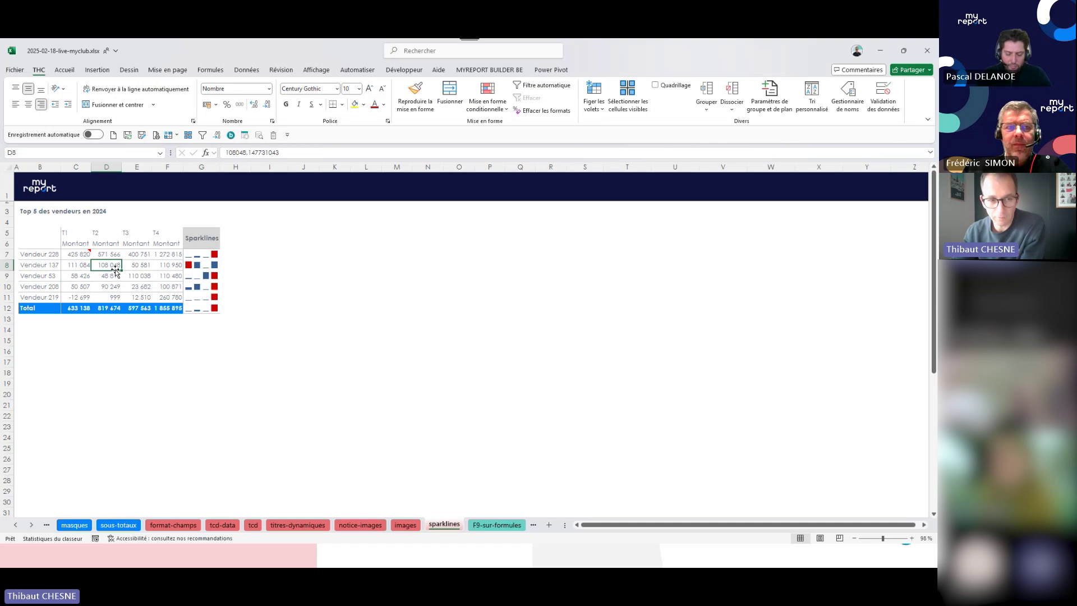
pyautogui.moveTo(103, 266); pyautogui.dragTo(145, 289)
pyautogui.press('Delete')
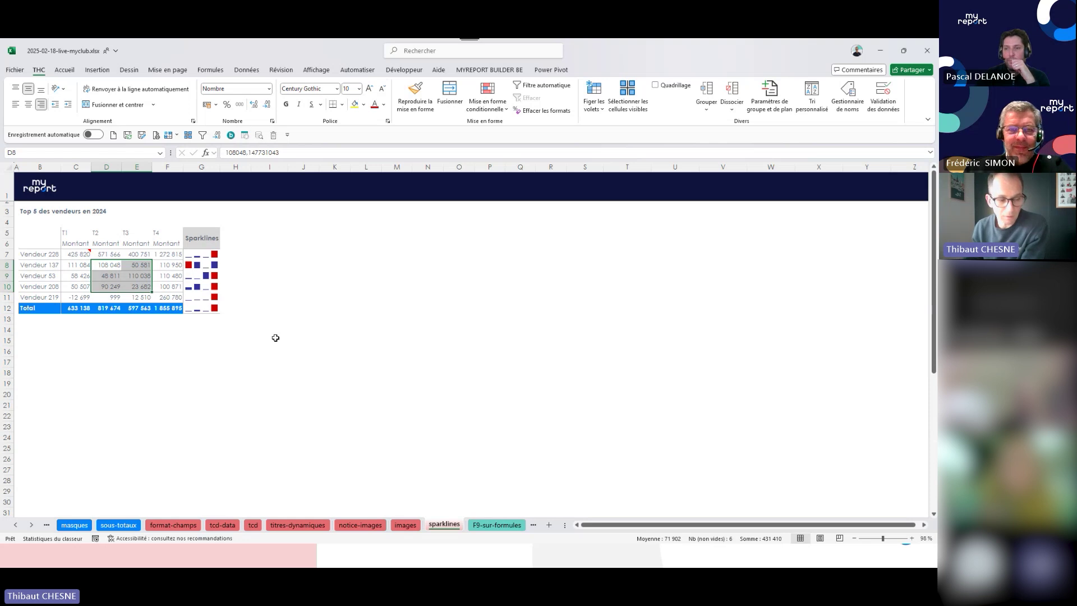
pyautogui.moveTo(201, 254); pyautogui.dragTo(216, 300)
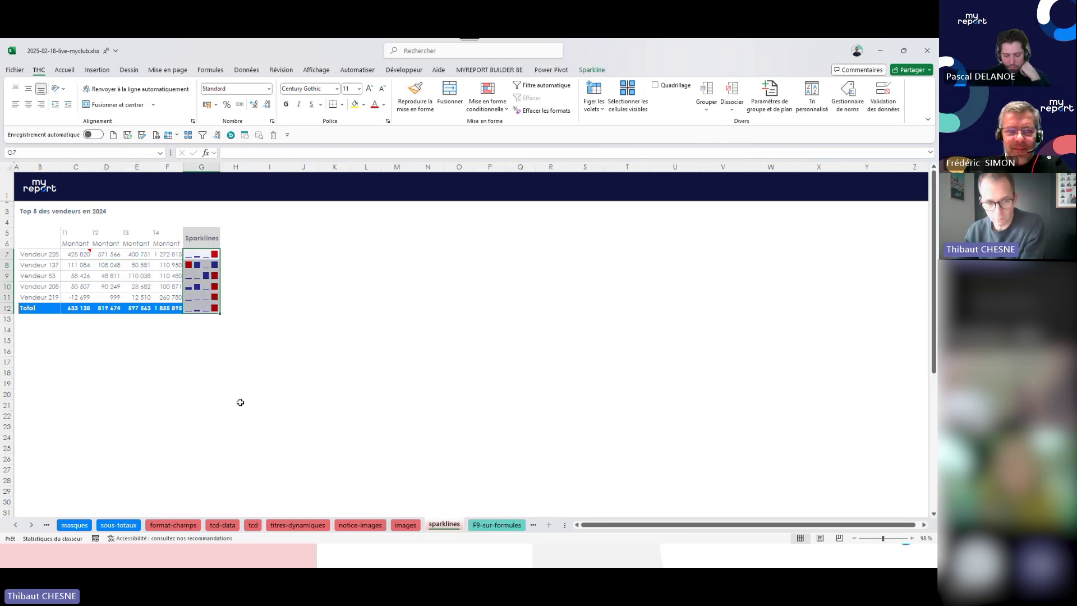
pyautogui.click(254, 386)
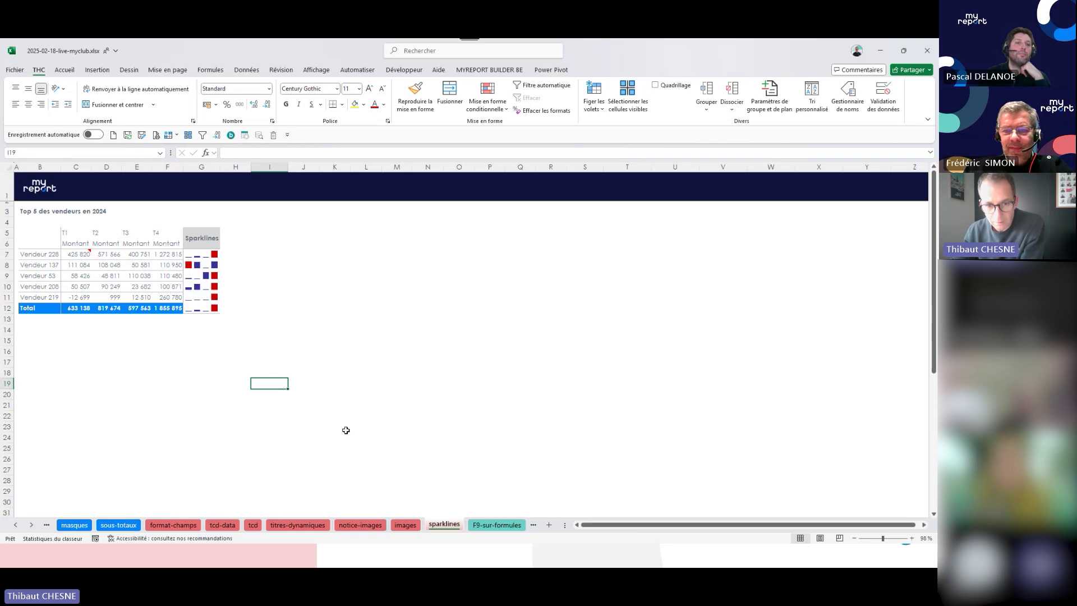
# Switch to the slideshow and advance from the MyReport tips to the Astuces Excel slide.
pyautogui.hotkey('alt', 'Tab')
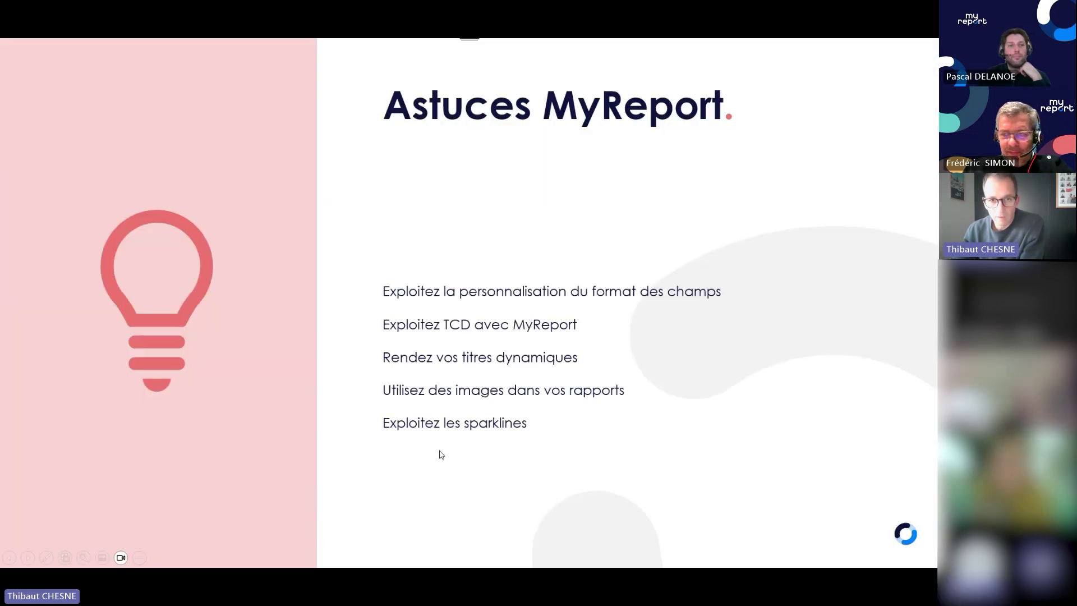
pyautogui.press('Right')
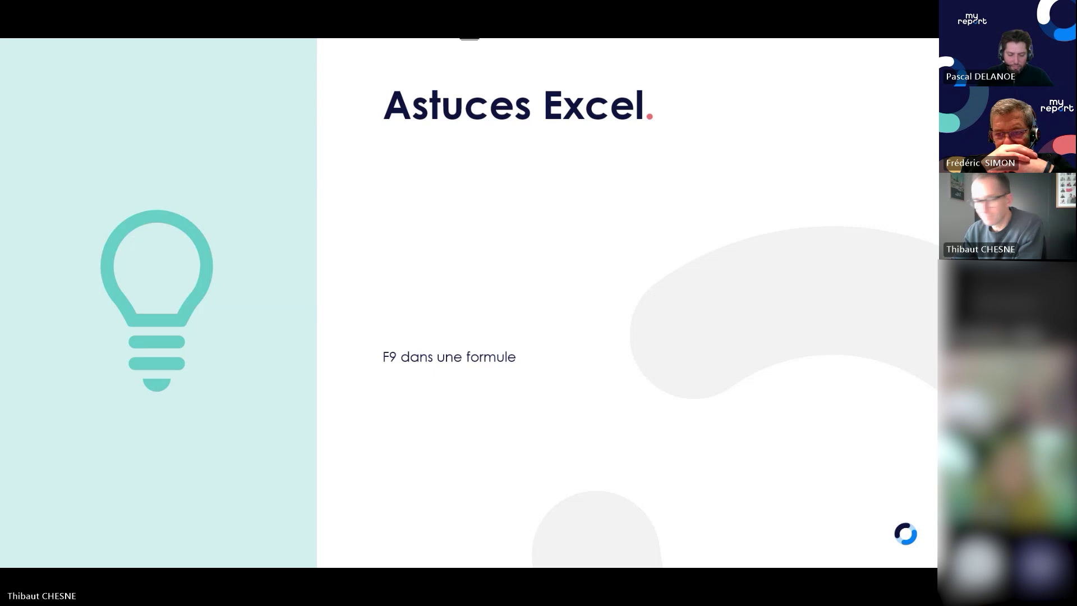
pyautogui.moveTo(449, 560)
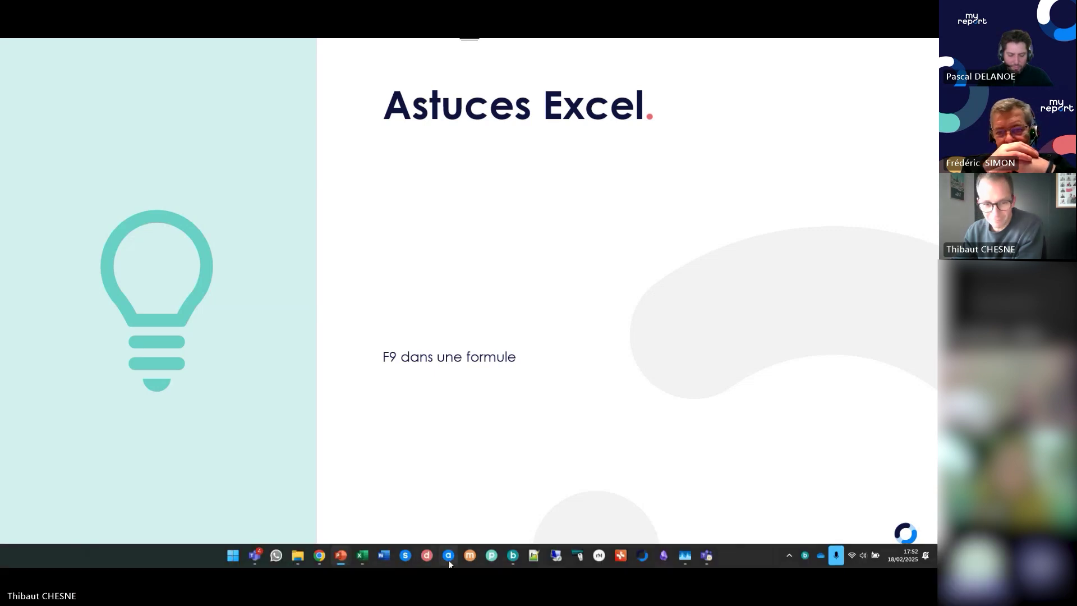
# Return to the Excel workbook and open the F9-sur-formules sheet.
pyautogui.moveTo(362, 558)
pyautogui.click(379, 521)
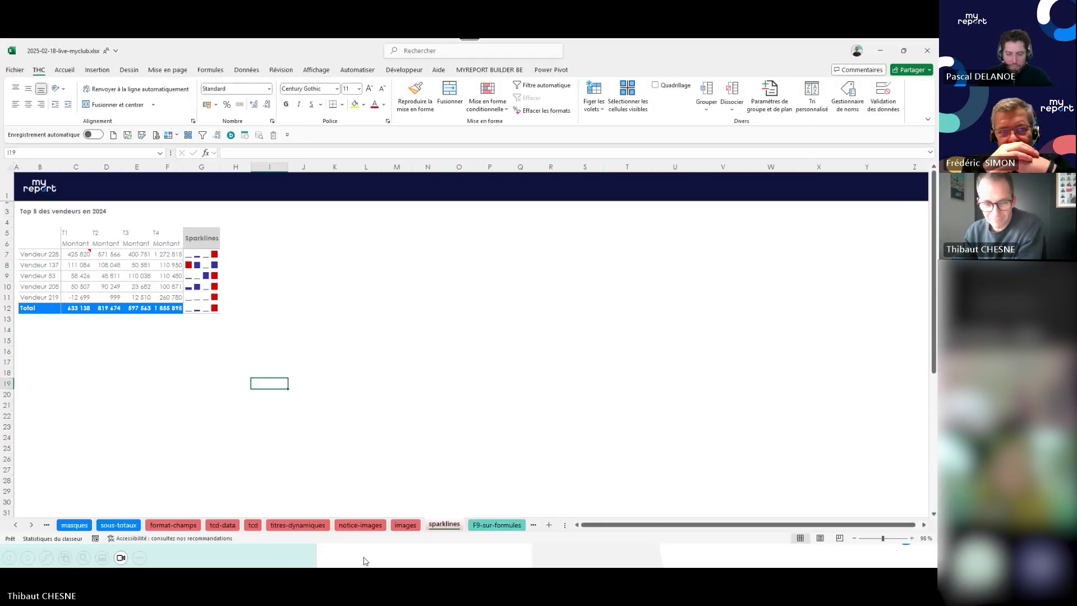
pyautogui.click(497, 525)
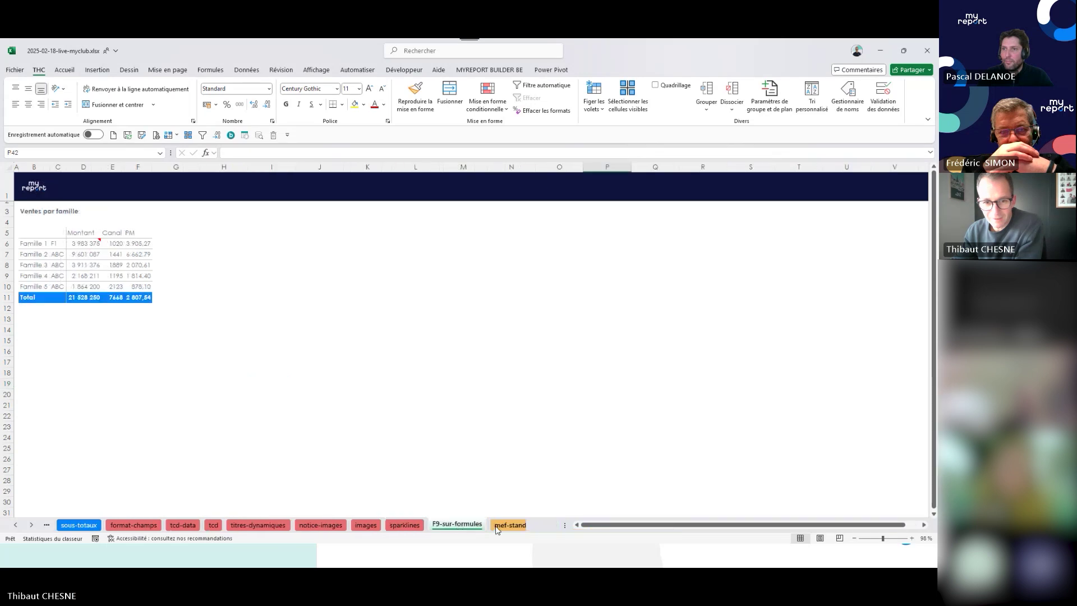
pyautogui.click(372, 419)
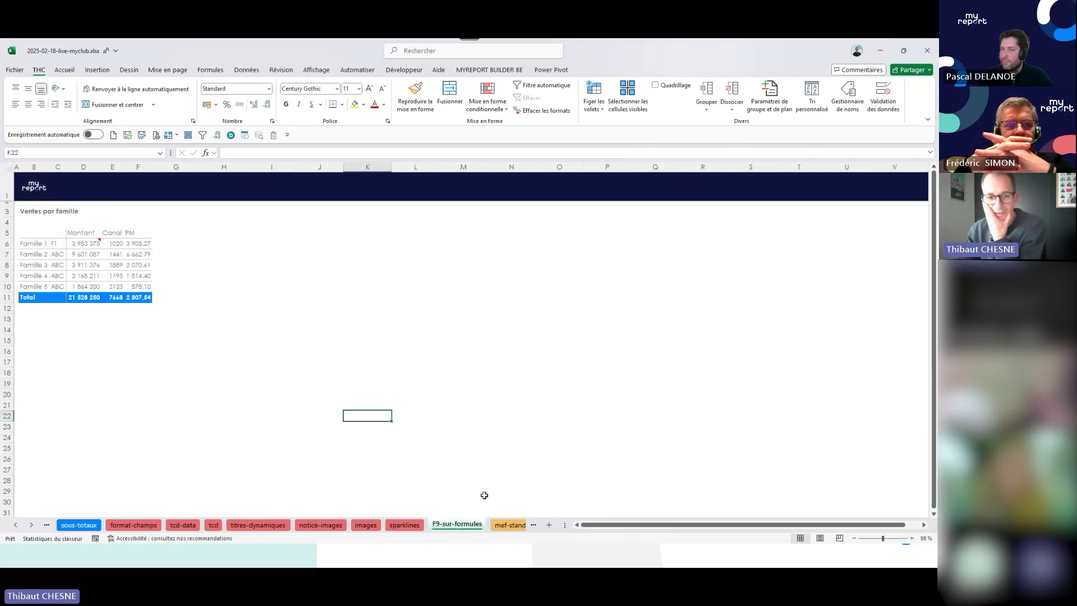
# Load the Ventes par famille table's current report in MyReport Builder.
pyautogui.click(83, 287)
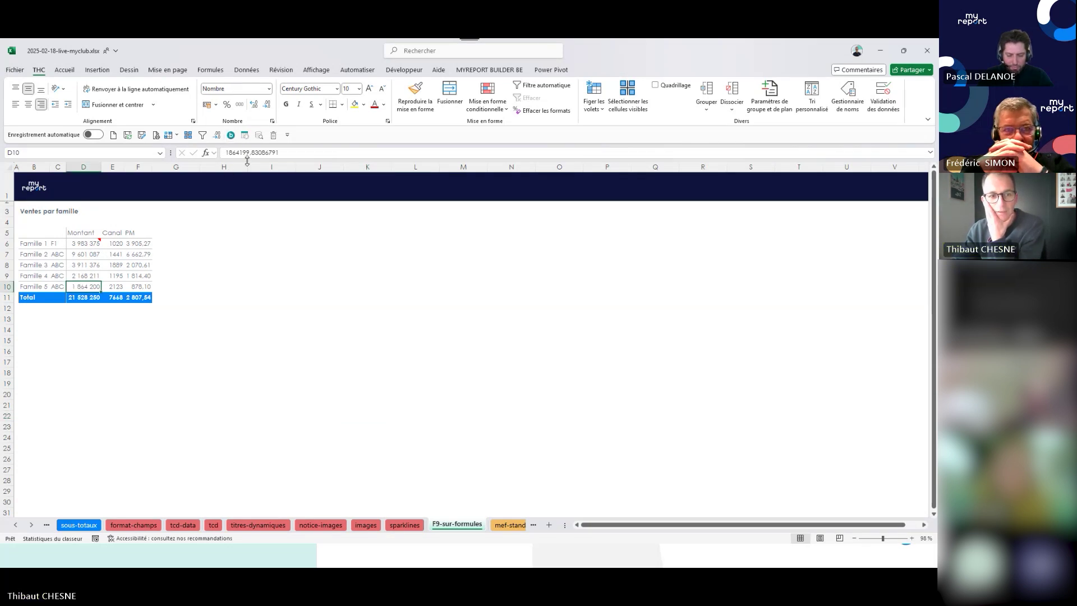
pyautogui.click(231, 134)
pyautogui.click(447, 130)
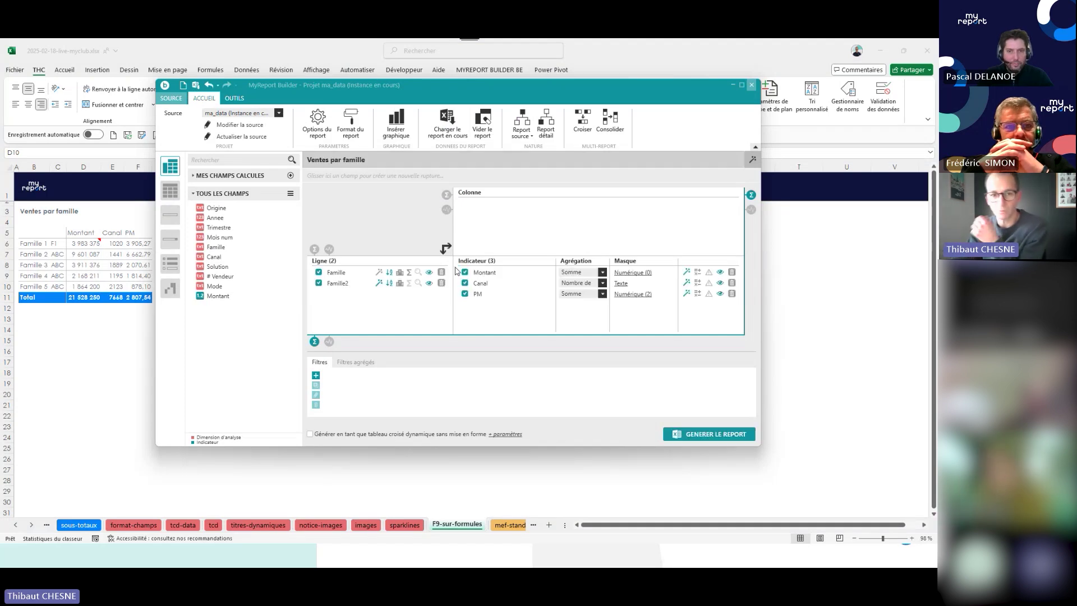
# Examine the expressions of the calculated fields Famille2 and PM, leaving both unchanged.
pyautogui.doubleClick(346, 285)
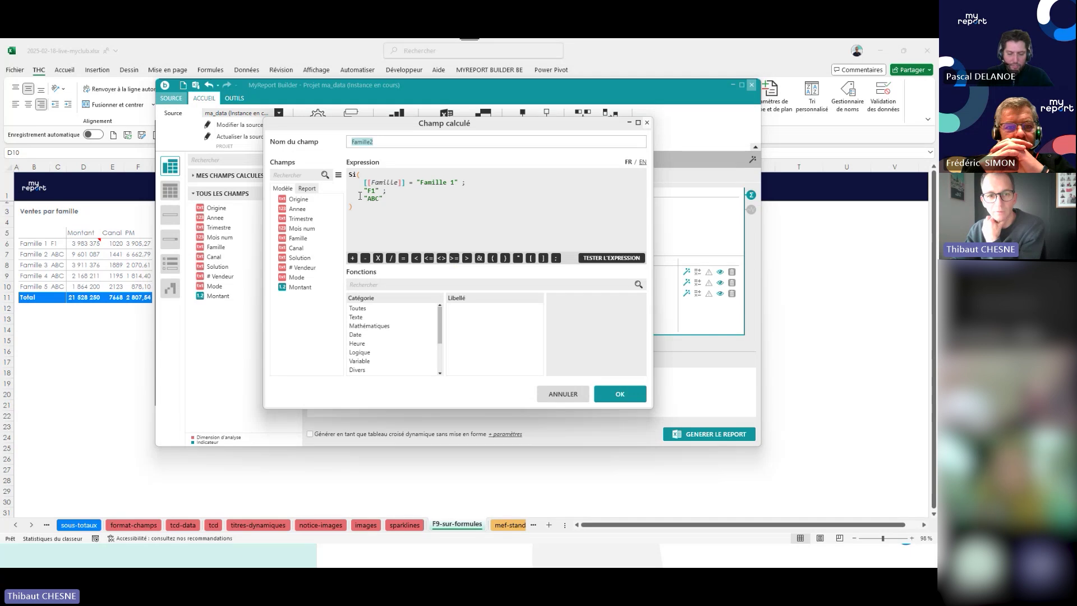
pyautogui.click(562, 393)
pyautogui.doubleClick(496, 295)
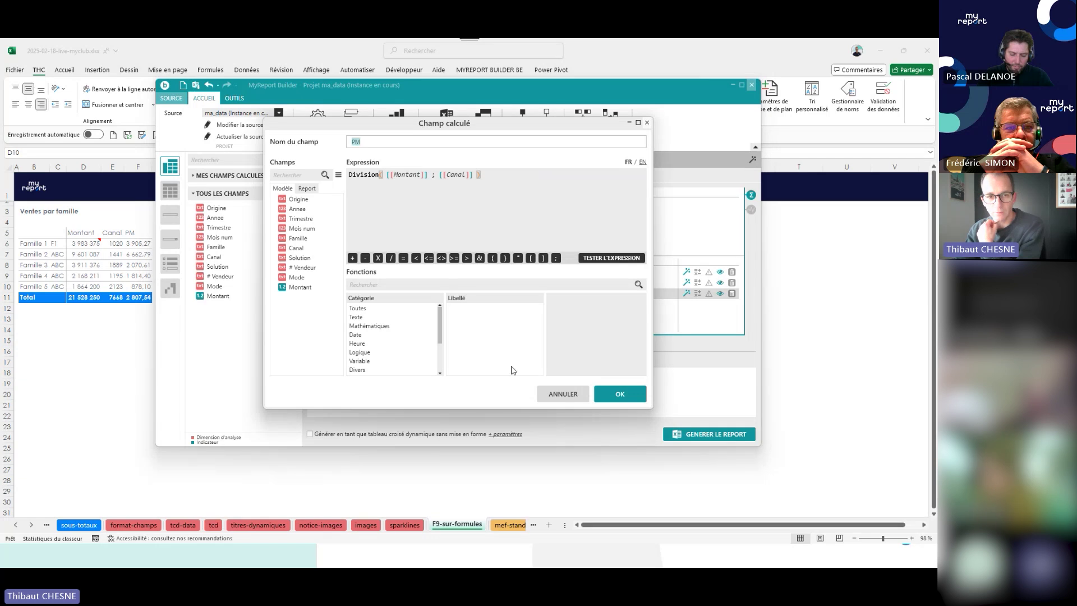
pyautogui.click(567, 396)
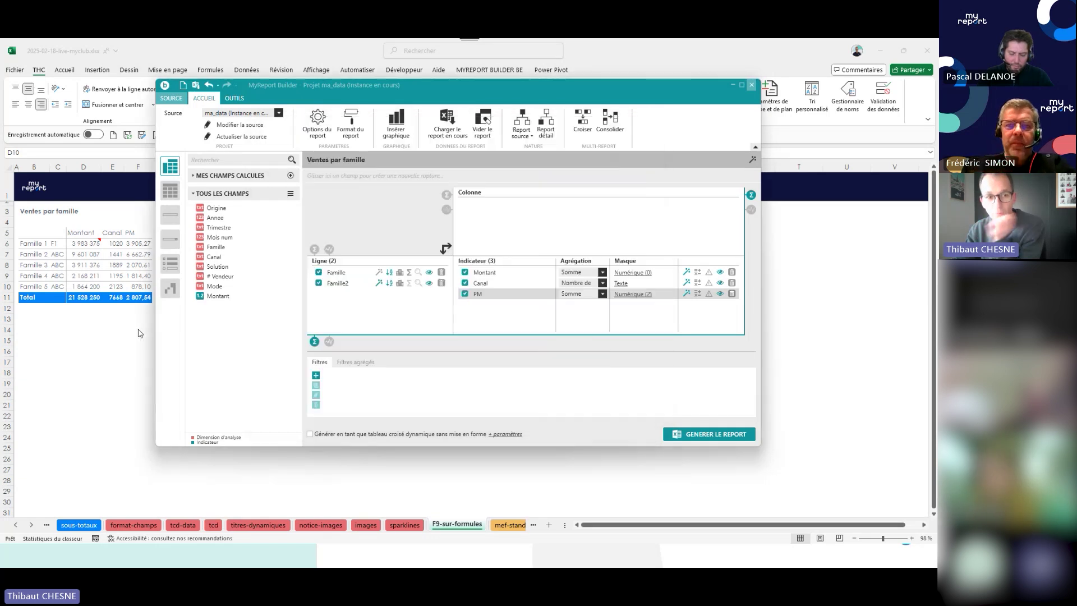
# Back in the worksheet, evaluate the B7 reference inside cell C7's SI formula and discard the edit.
pyautogui.click(103, 331)
pyautogui.click(55, 257)
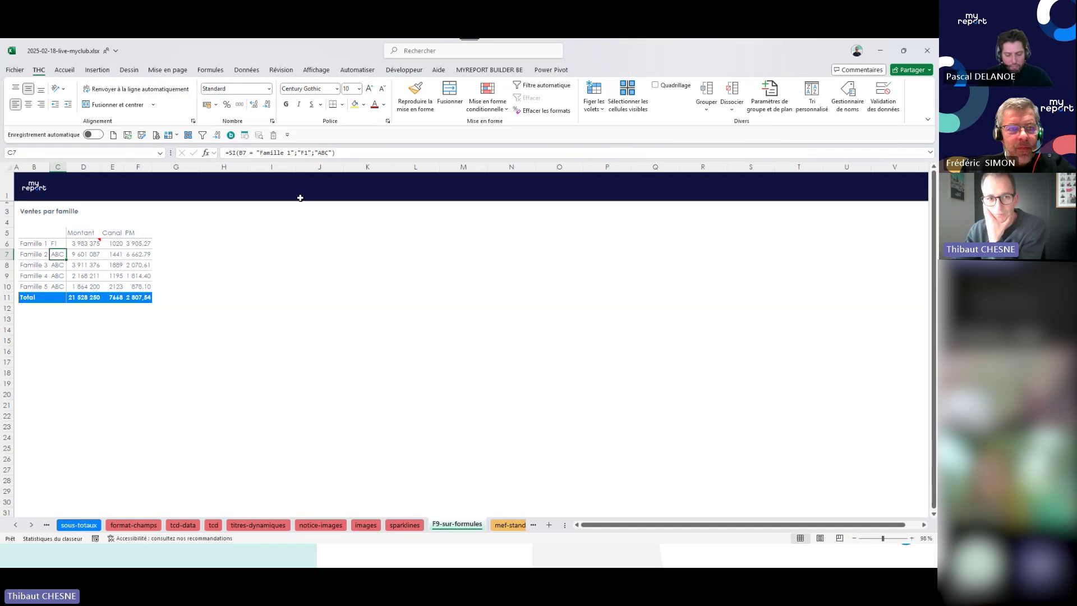
pyautogui.doubleClick(243, 153)
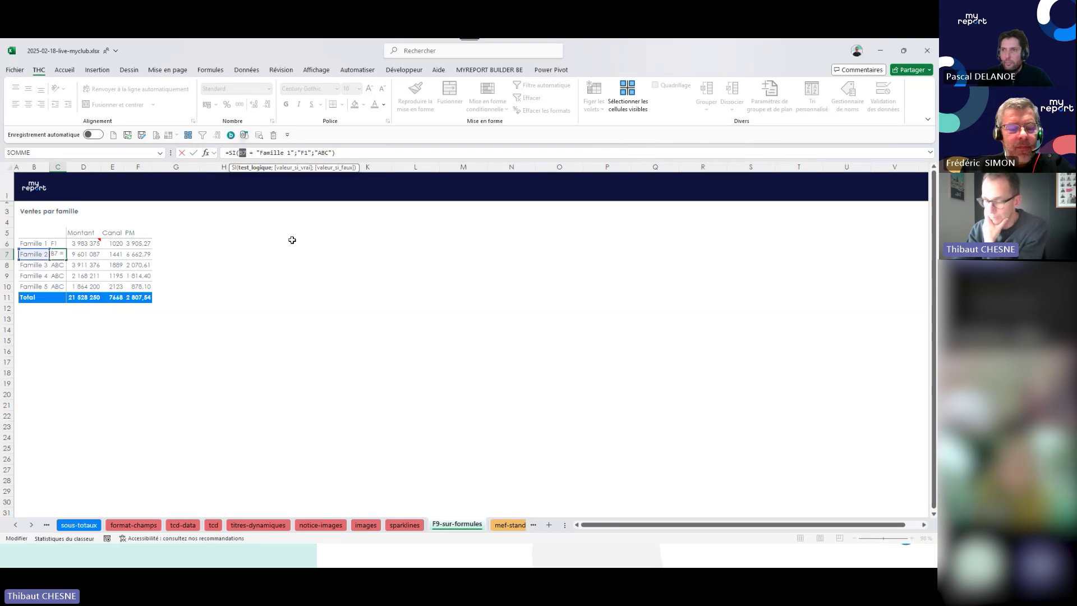
pyautogui.press('F9')
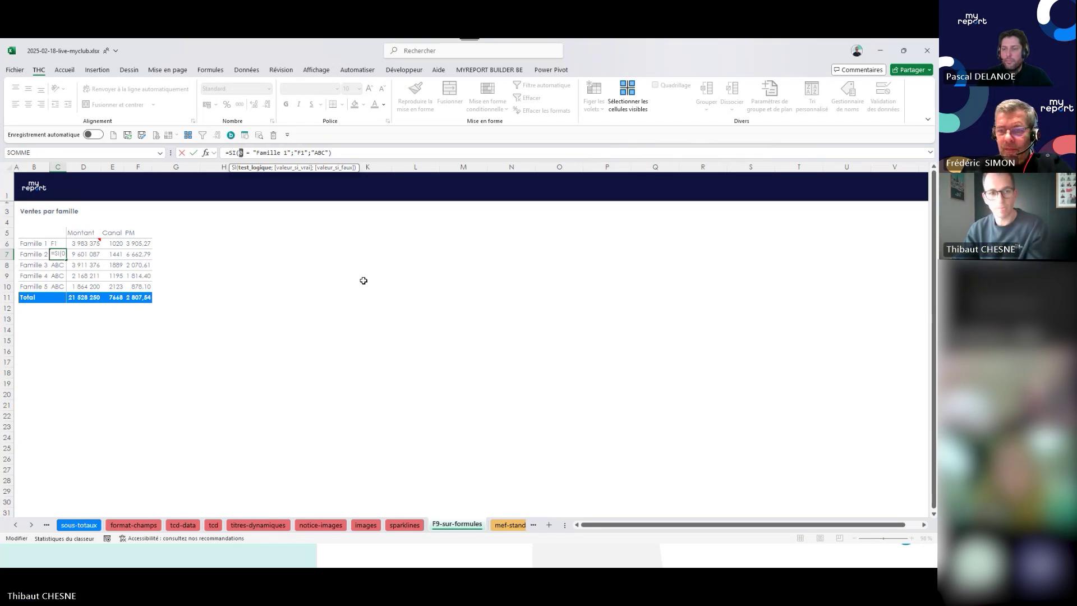
pyautogui.press('Escape')
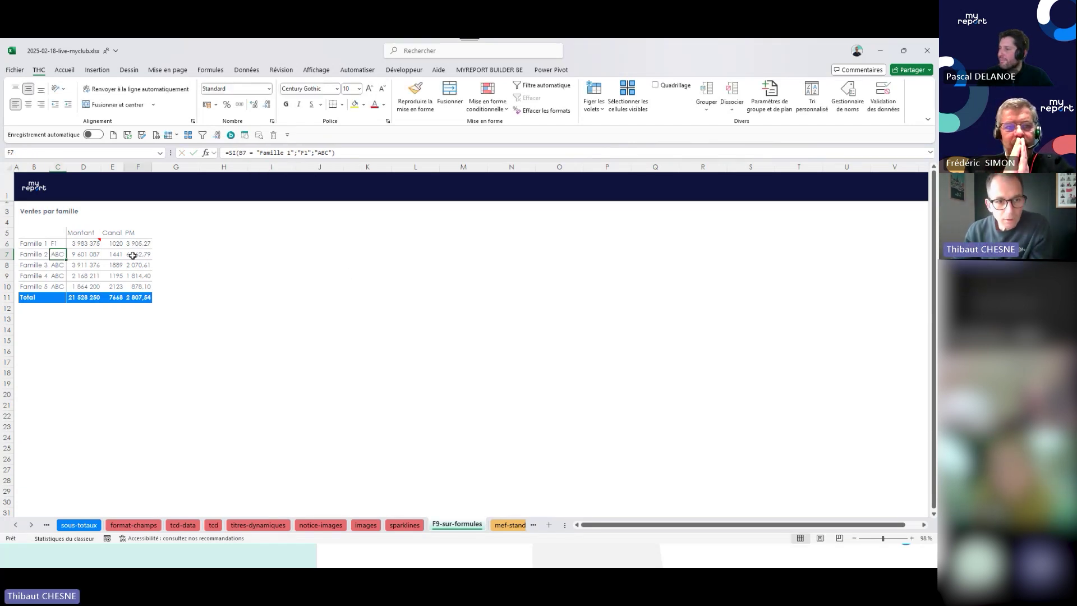
# In cell F7's PM formula, evaluate the E7 reference of the third OU condition, then its whole comparison with 0.
pyautogui.click(135, 254)
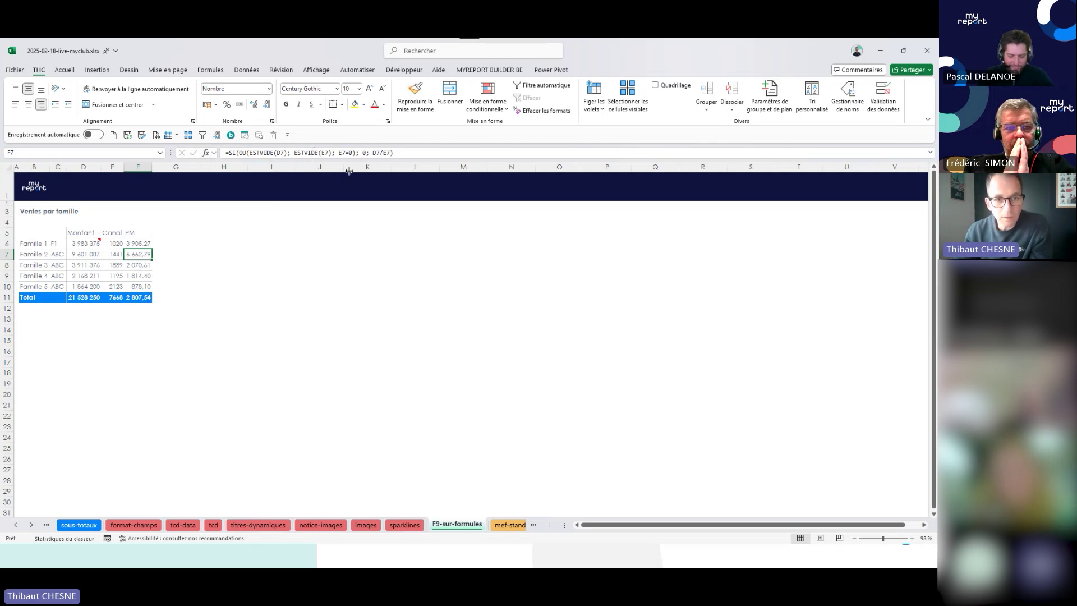
pyautogui.doubleClick(342, 153)
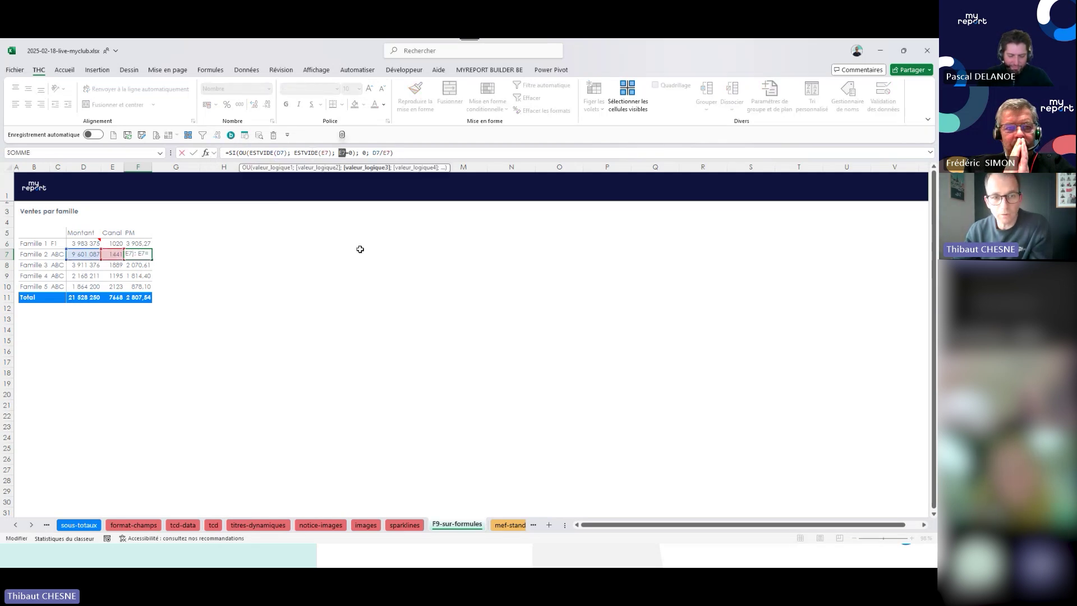
pyautogui.press('F9')
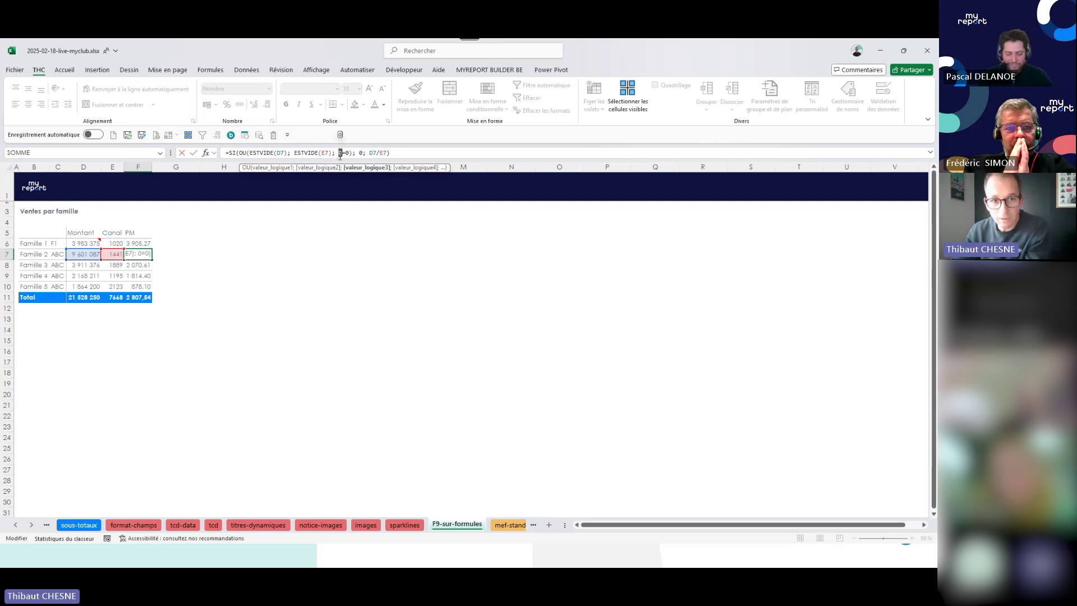
pyautogui.hotkey('shift', 'Right')
pyautogui.hotkey('shift', 'Right')
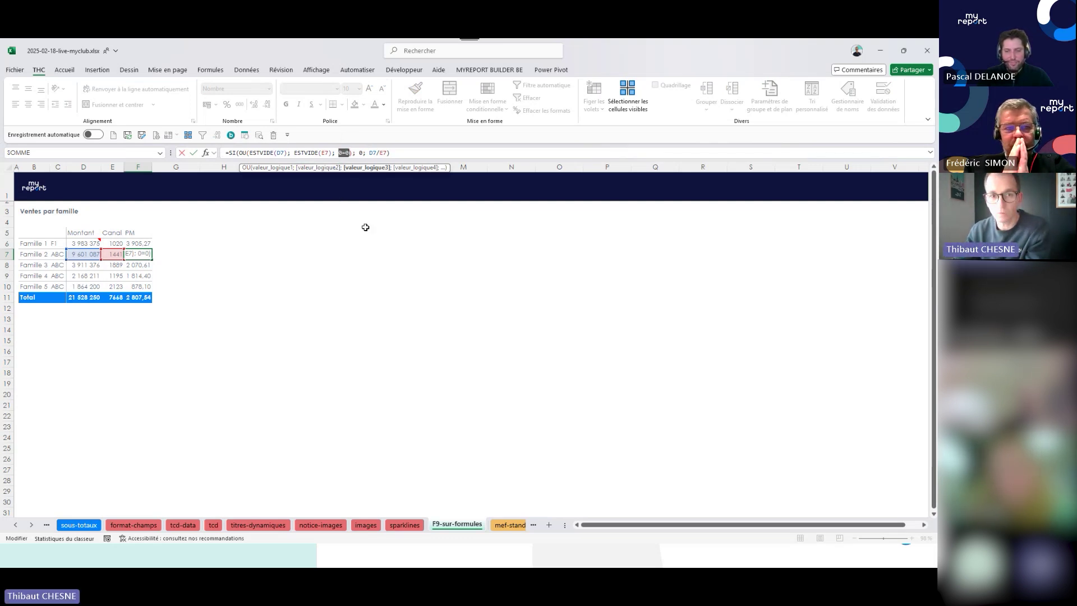
pyautogui.press('F9')
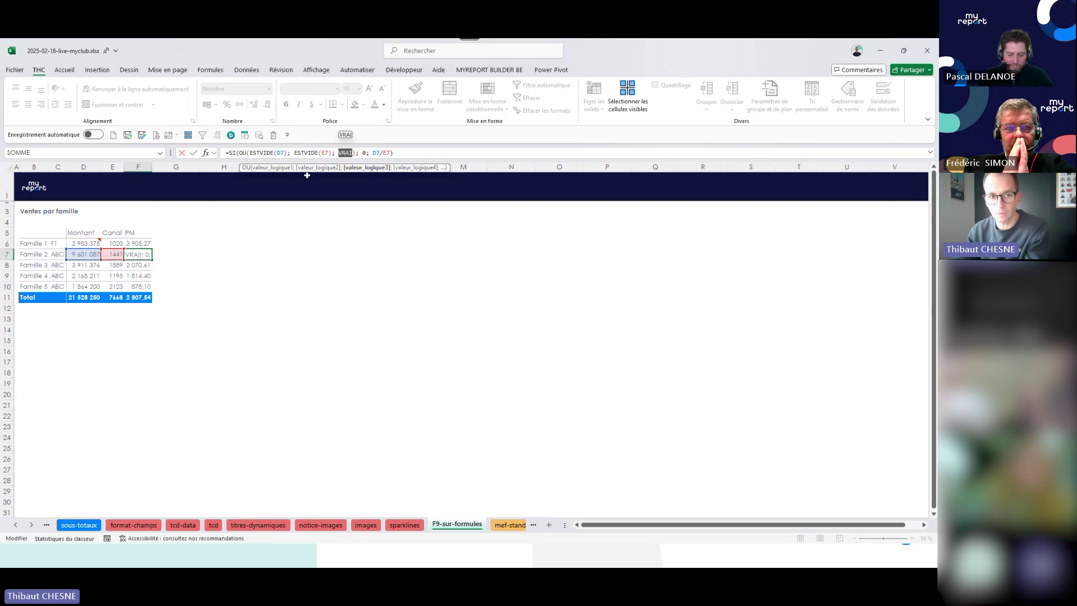
# Evaluate ESTVIDE(E7) and the D7 dividend in the same PM formula, then discard all edits to the cell.
pyautogui.moveTo(294, 152); pyautogui.dragTo(330, 151)
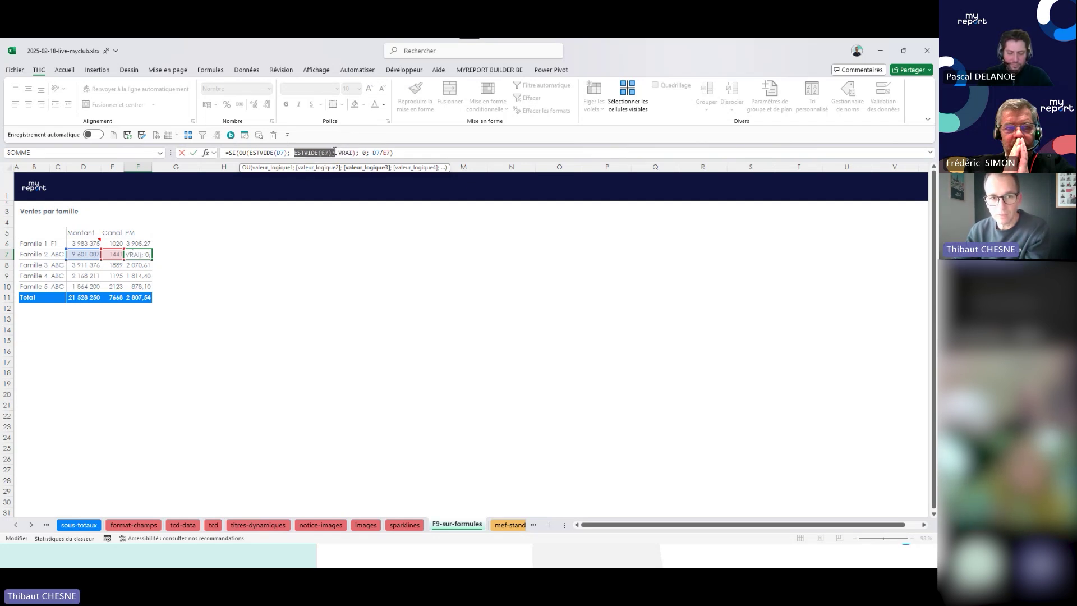
pyautogui.hotkey('shift', 'Left')
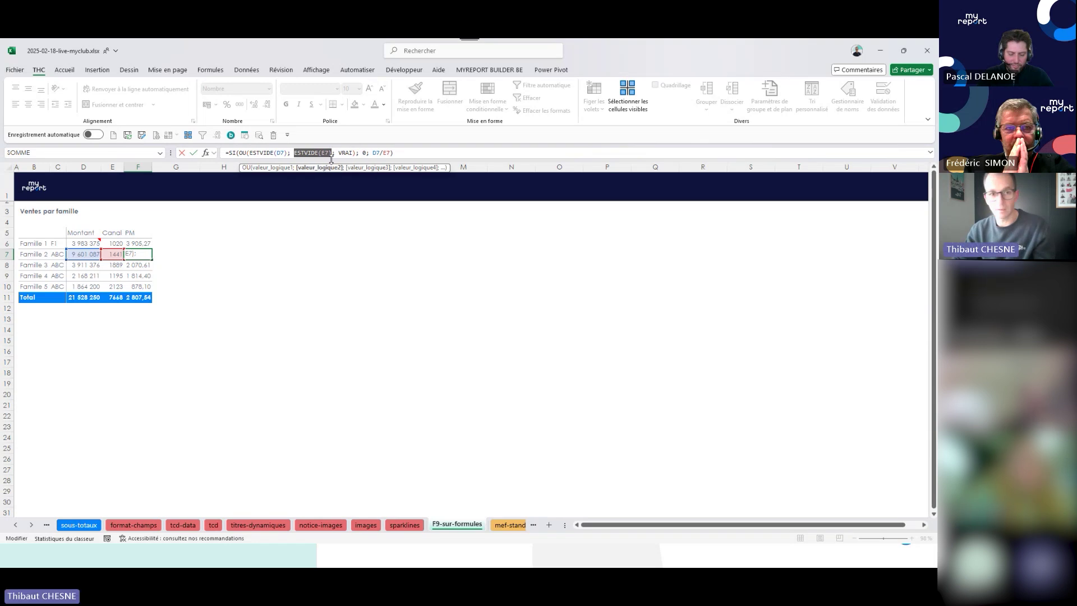
pyautogui.press('F9')
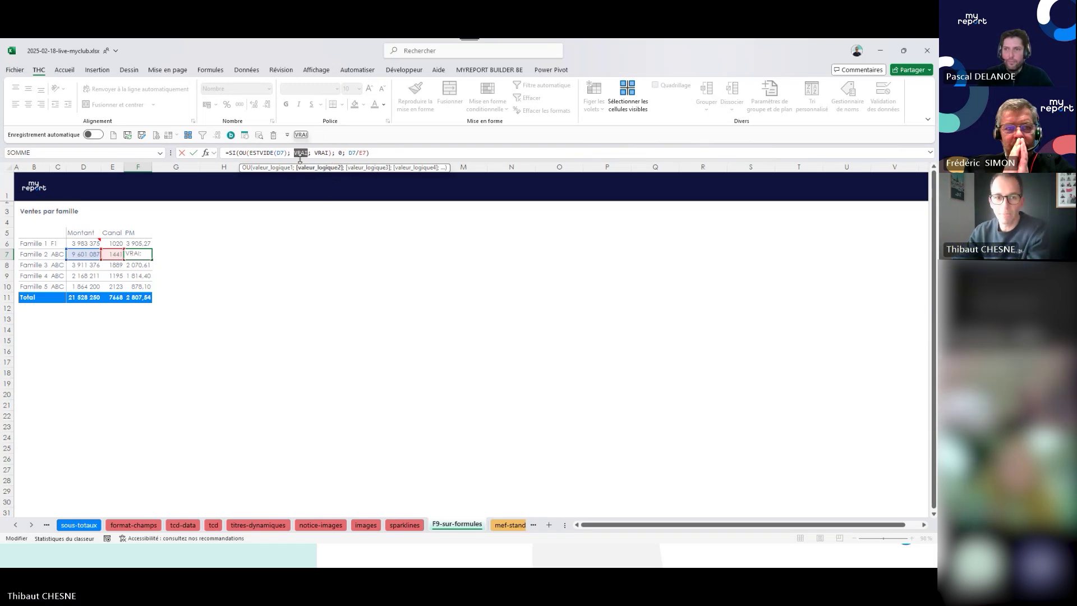
pyautogui.click(352, 152)
pyautogui.doubleClick(351, 152)
pyautogui.write('0')
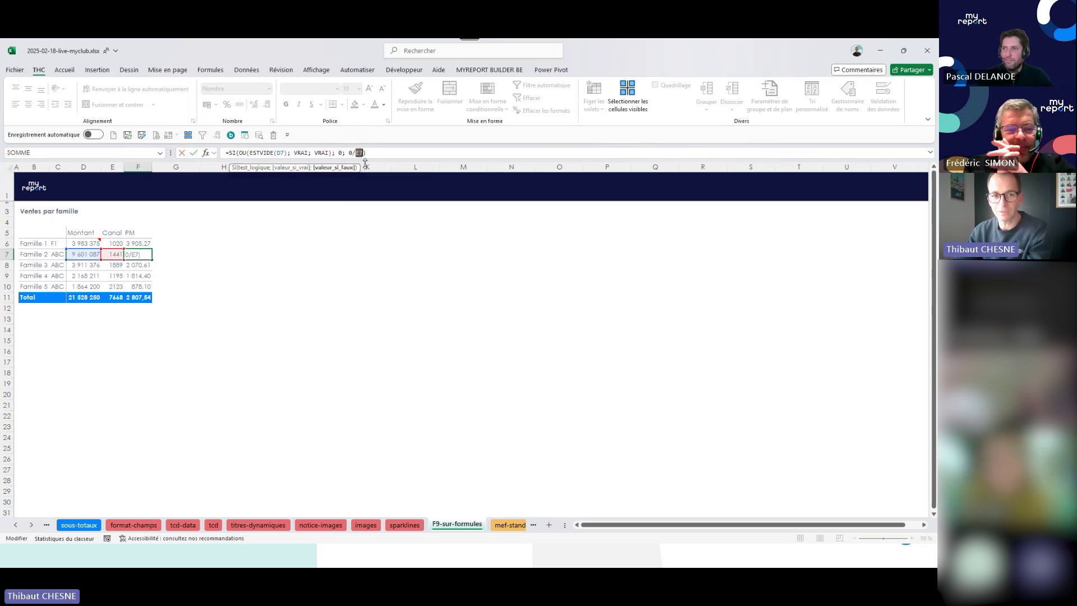
pyautogui.click(388, 234)
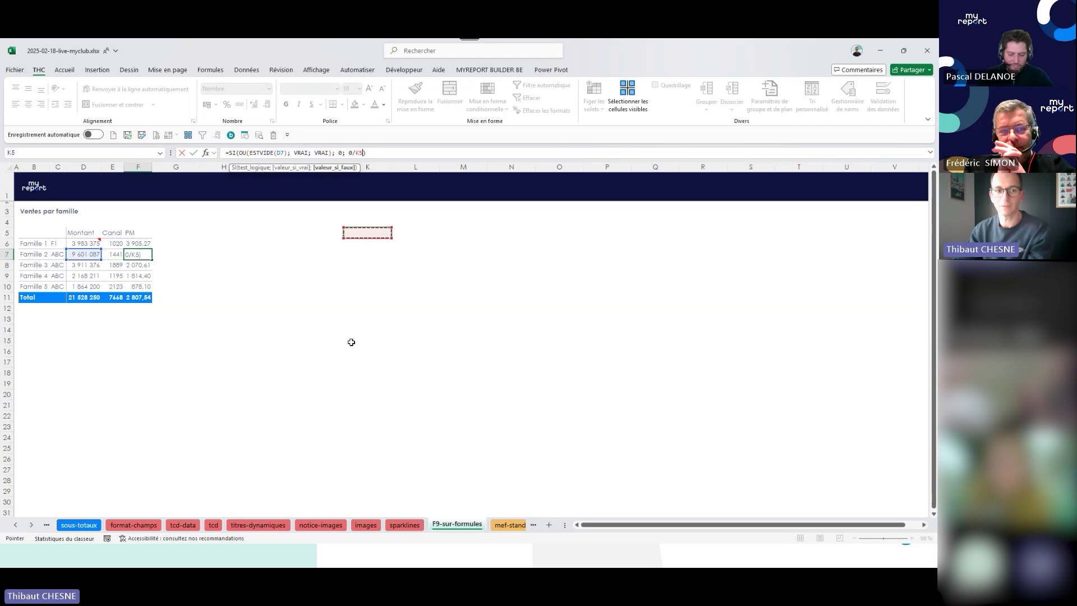
pyautogui.press('Escape')
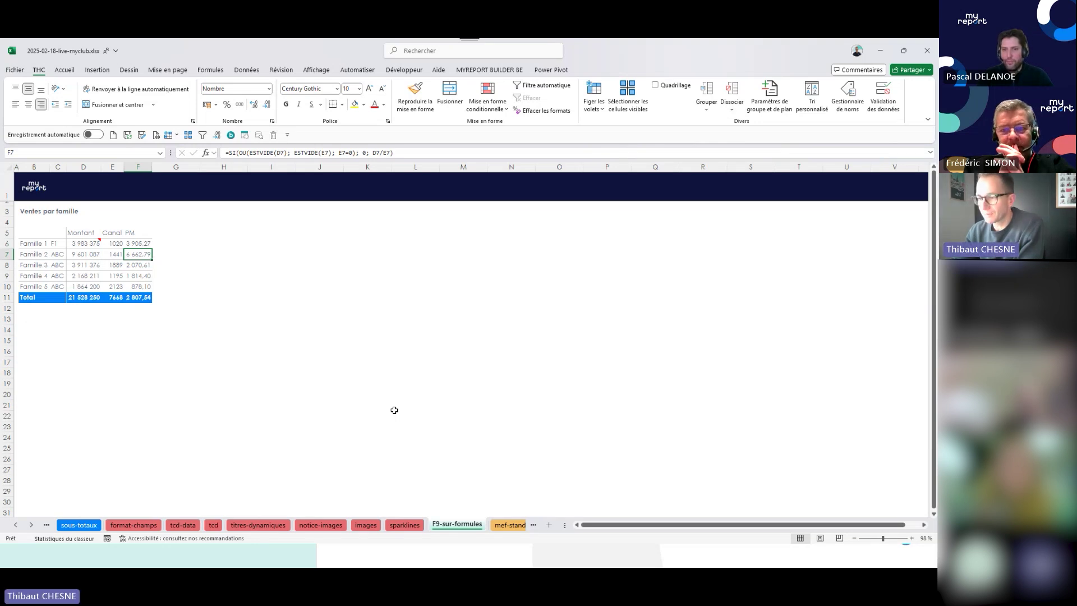
# Switch to the slideshow and advance to the slide asking "Avez-vous déjà personnalisé le format de vos rapports ?".
pyautogui.click(395, 409)
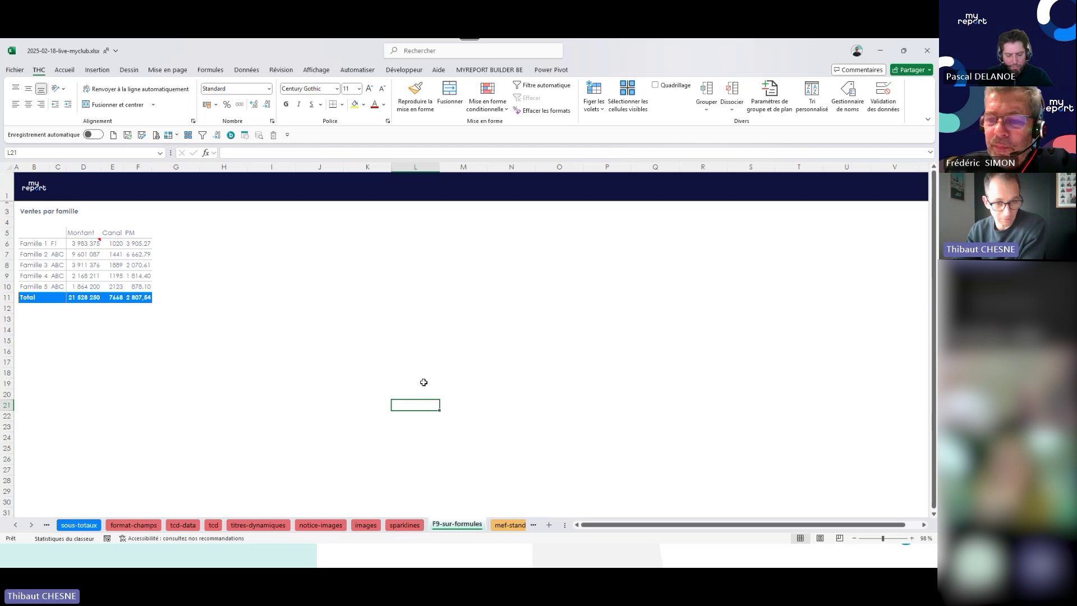
pyautogui.click(198, 355)
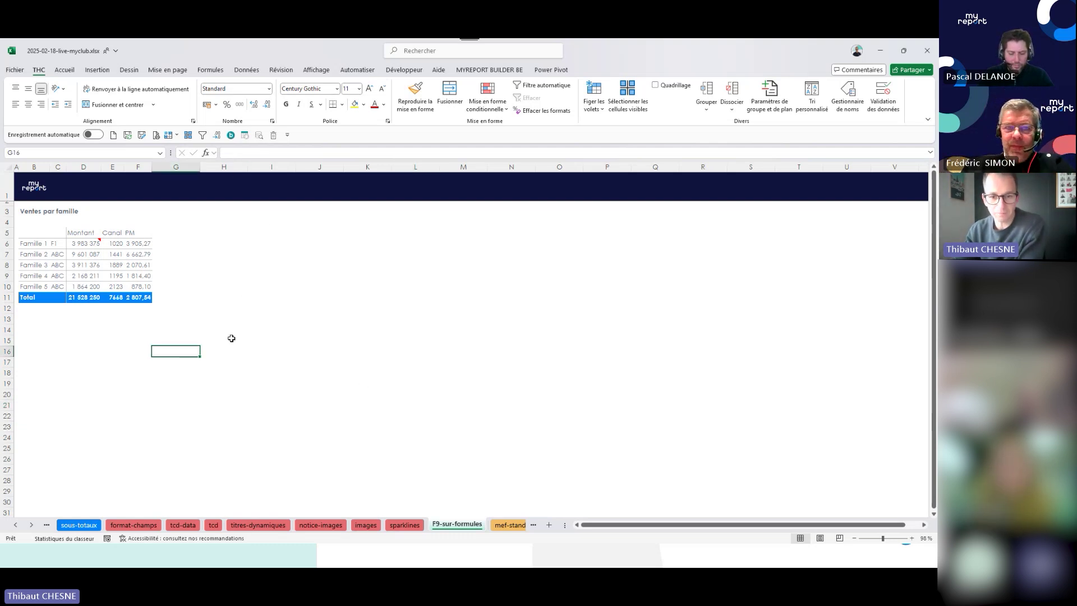
pyautogui.click(372, 561)
pyautogui.click(482, 410)
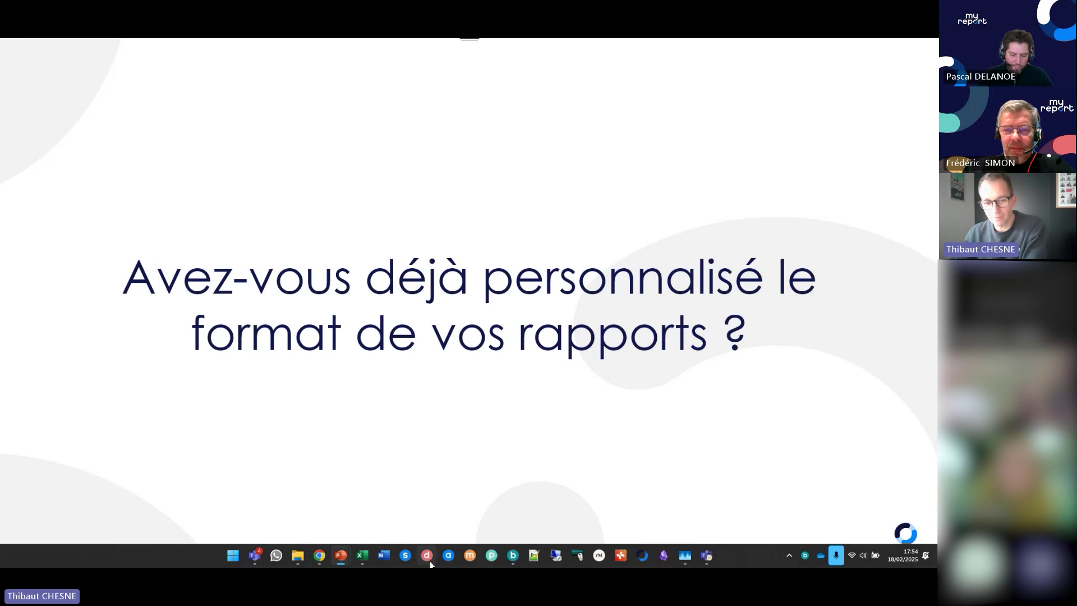
# Return to the Excel workbook and compare the Ventes report formatting on the mef-standard and mef-bleu sheets.
pyautogui.click(365, 563)
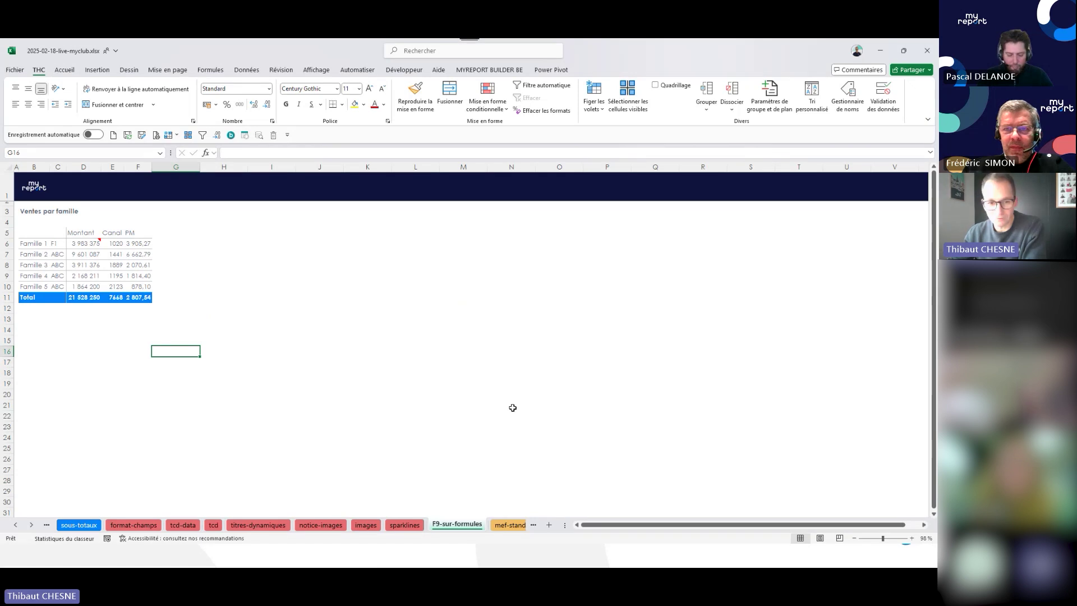
pyautogui.click(510, 525)
pyautogui.click(315, 336)
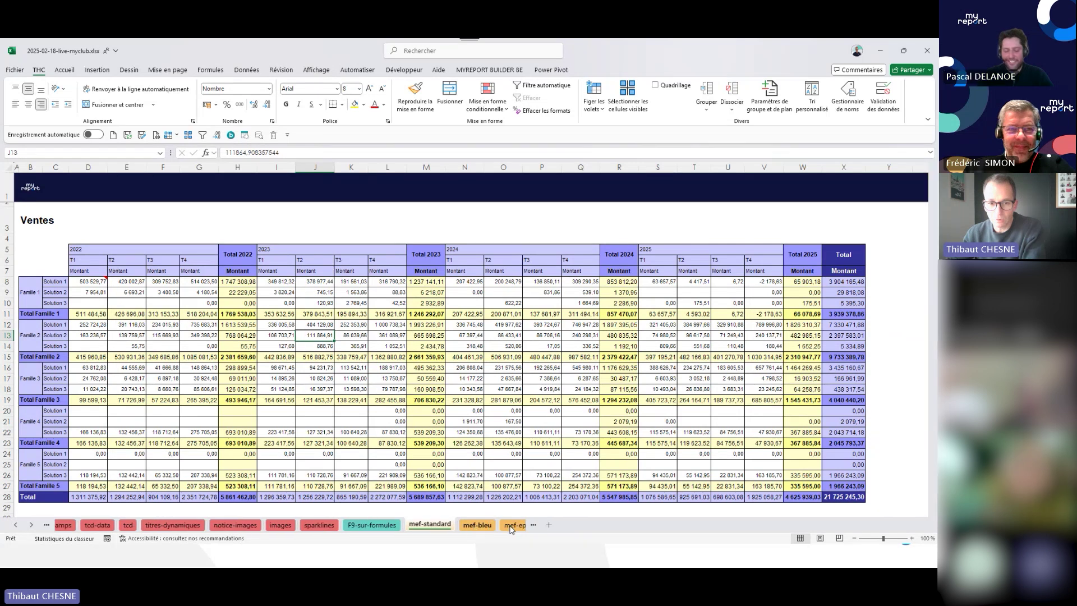
pyautogui.click(511, 528)
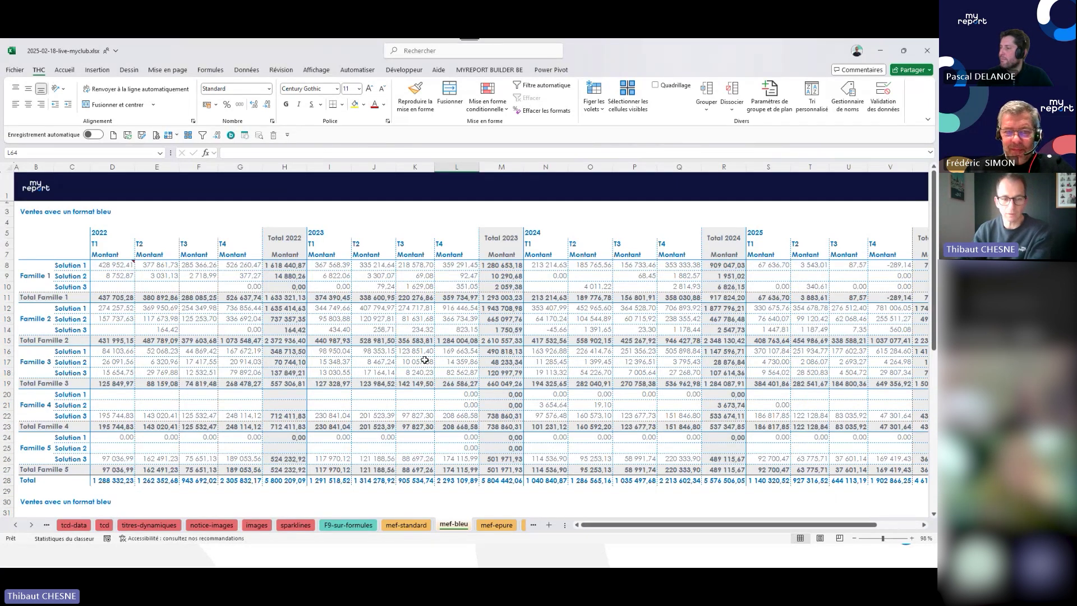
pyautogui.click(408, 529)
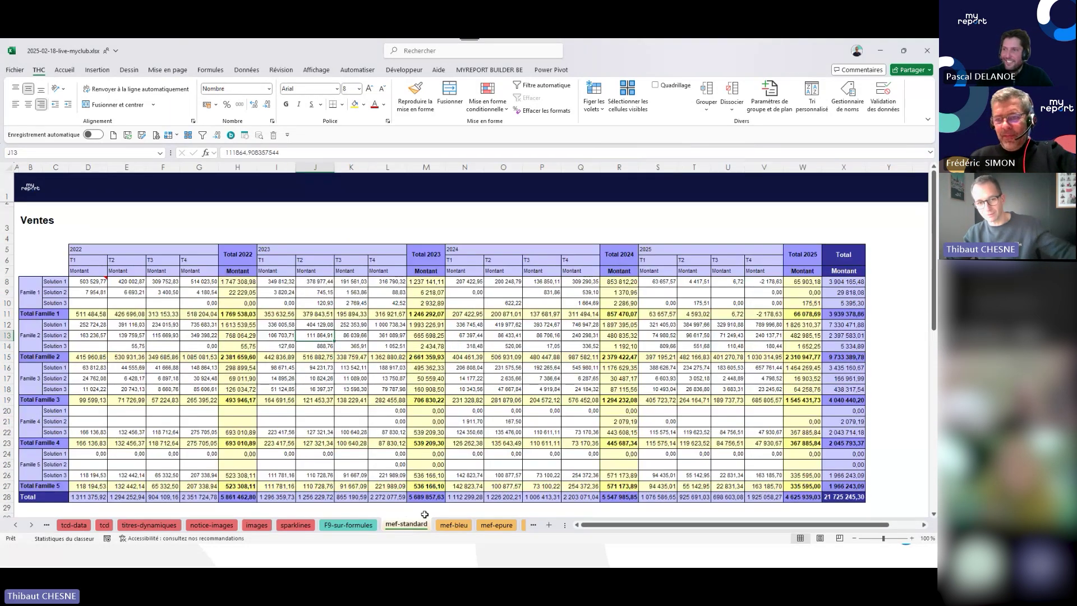
# Examine both blue-formatted tables on the mef-bleu sheet and select the second table's row labels from Famille 1 to Total Famille 4.
pyautogui.click(457, 525)
pyautogui.click(448, 382)
pyautogui.click(318, 373)
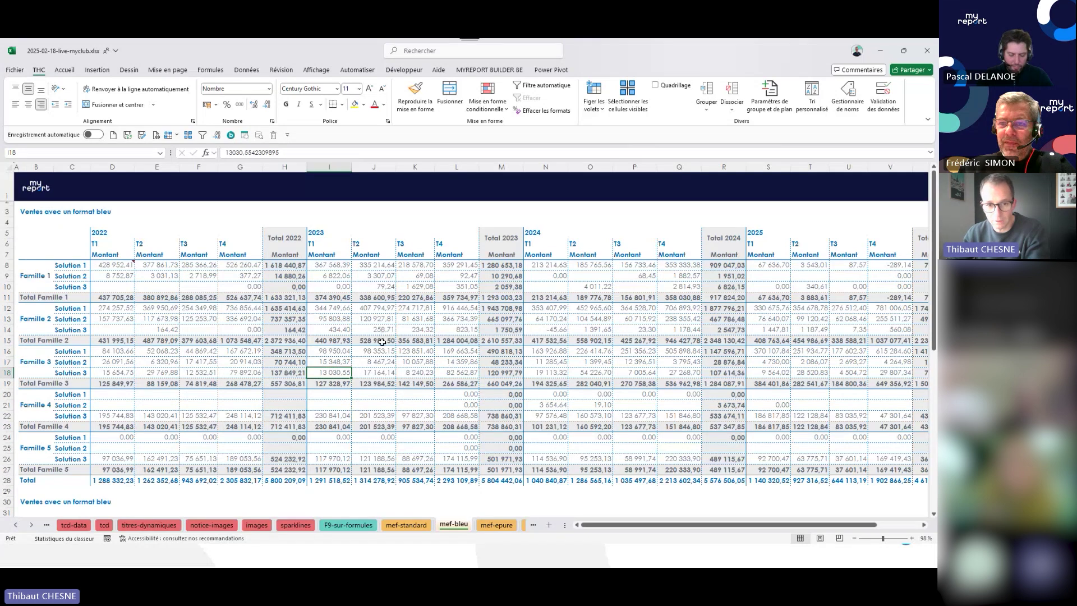
pyautogui.scroll(-7, 411, 400)
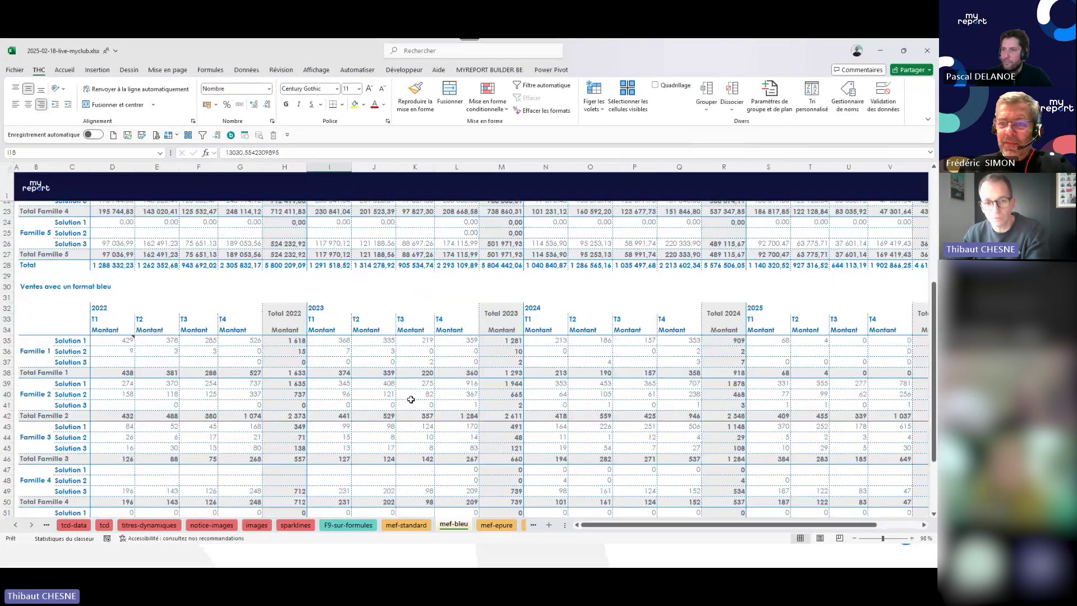
pyautogui.scroll(-3, 411, 400)
pyautogui.click(259, 335)
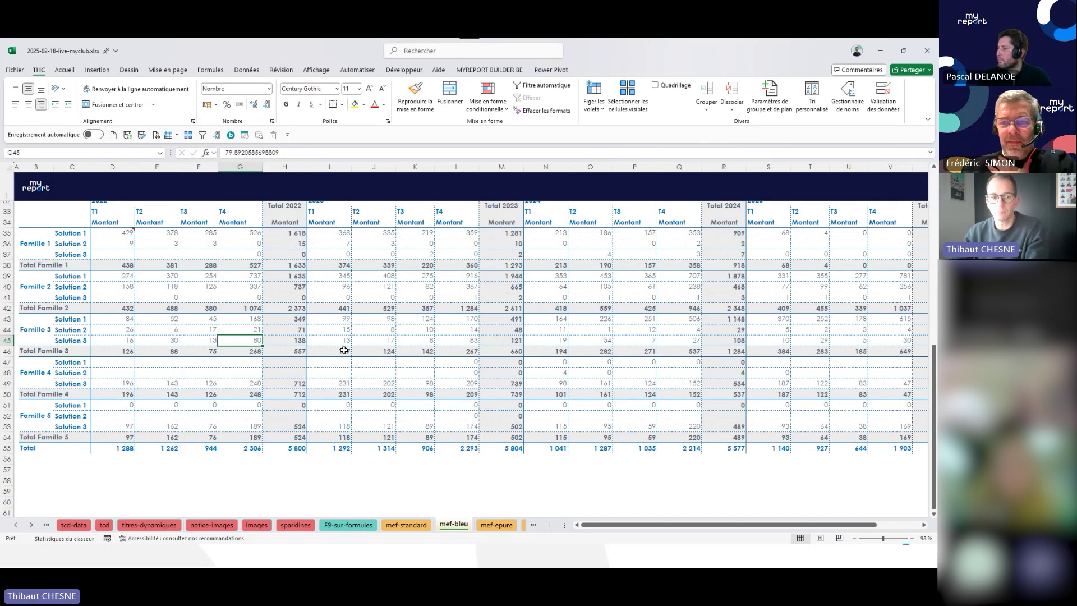
pyautogui.moveTo(19, 238); pyautogui.dragTo(70, 393)
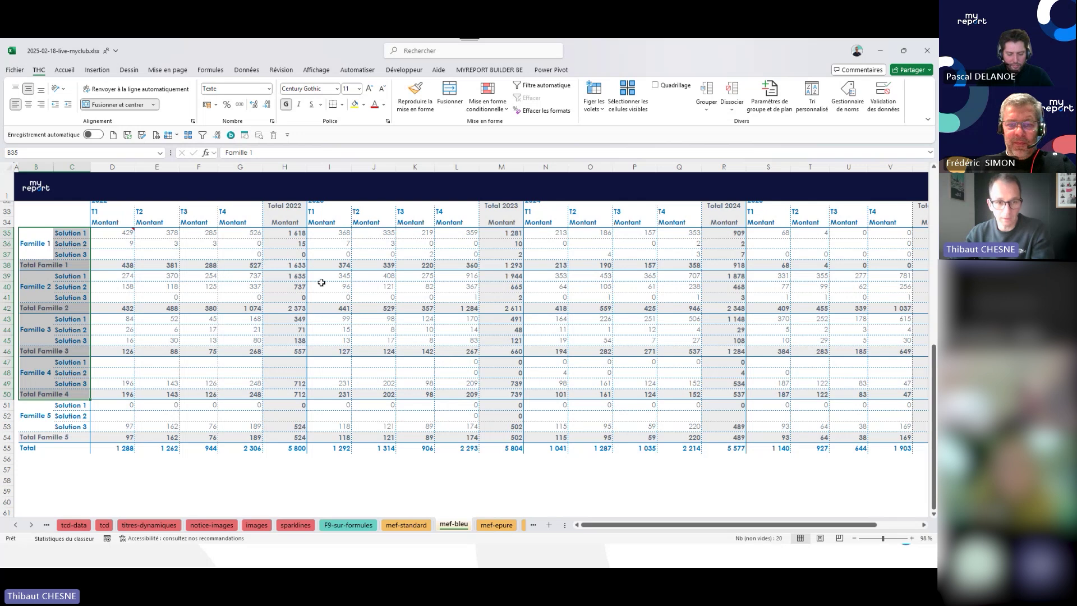
# Examine the green and blue versions of the Ventes en k€ table on the mef-epure sheet, including the Famille 1 rows.
pyautogui.click(489, 526)
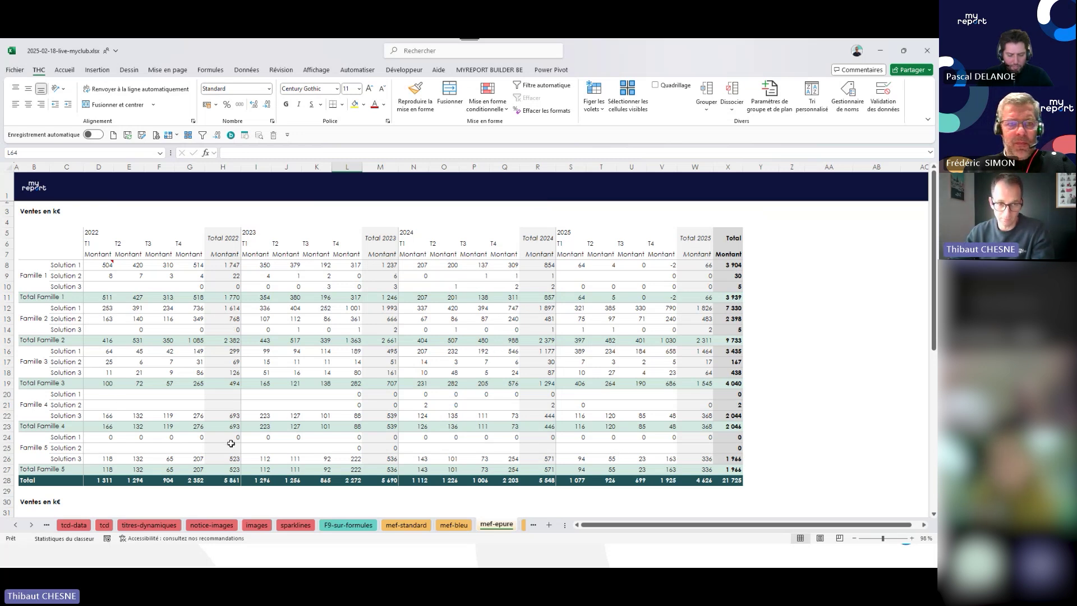
pyautogui.click(60, 298)
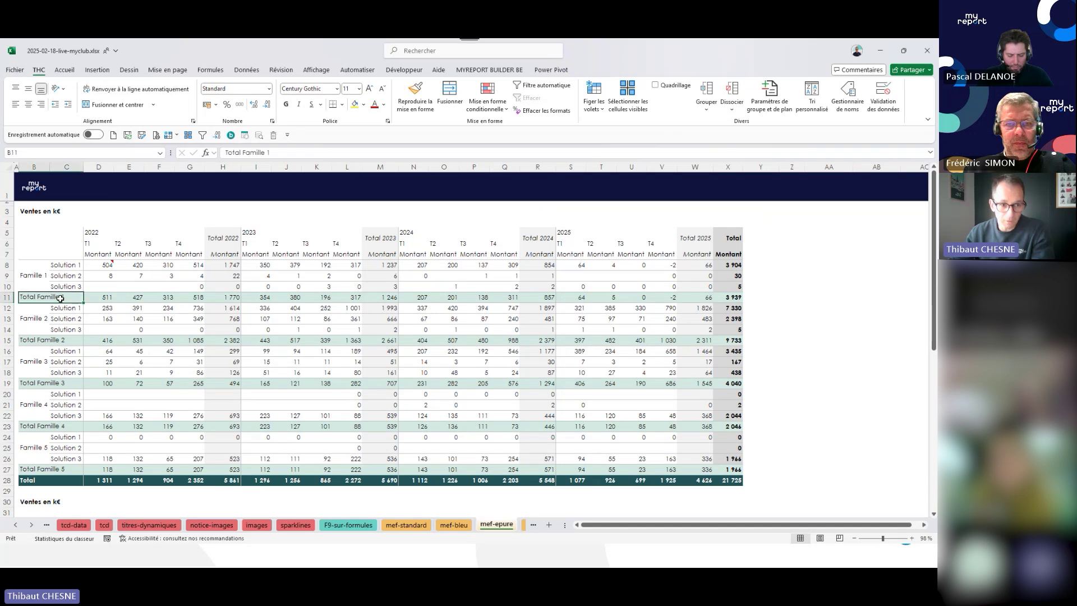
pyautogui.moveTo(60, 299); pyautogui.dragTo(380, 329)
pyautogui.click(170, 283)
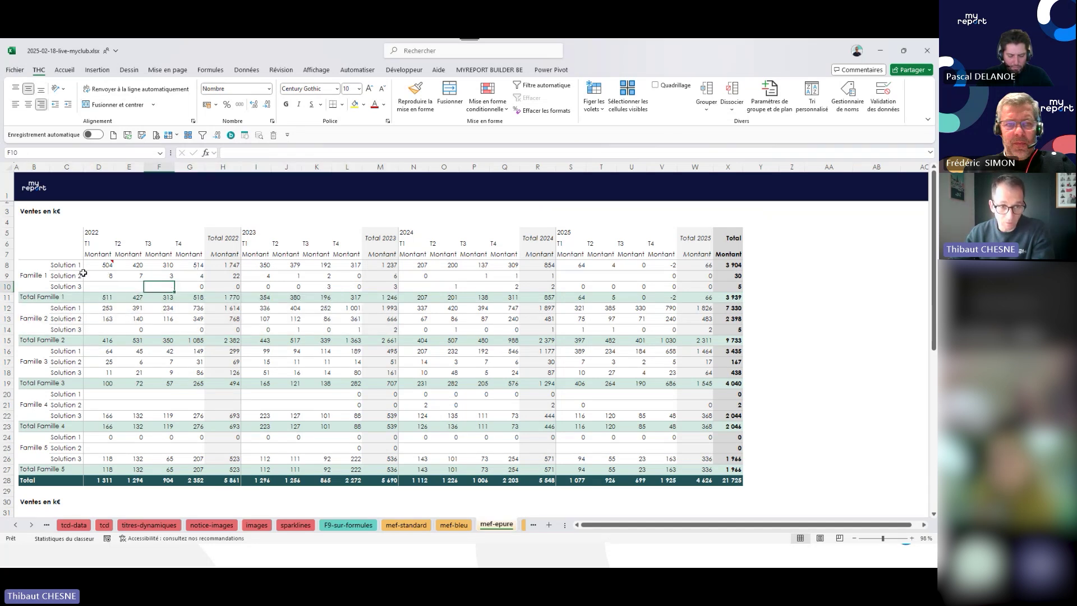
pyautogui.click(81, 274)
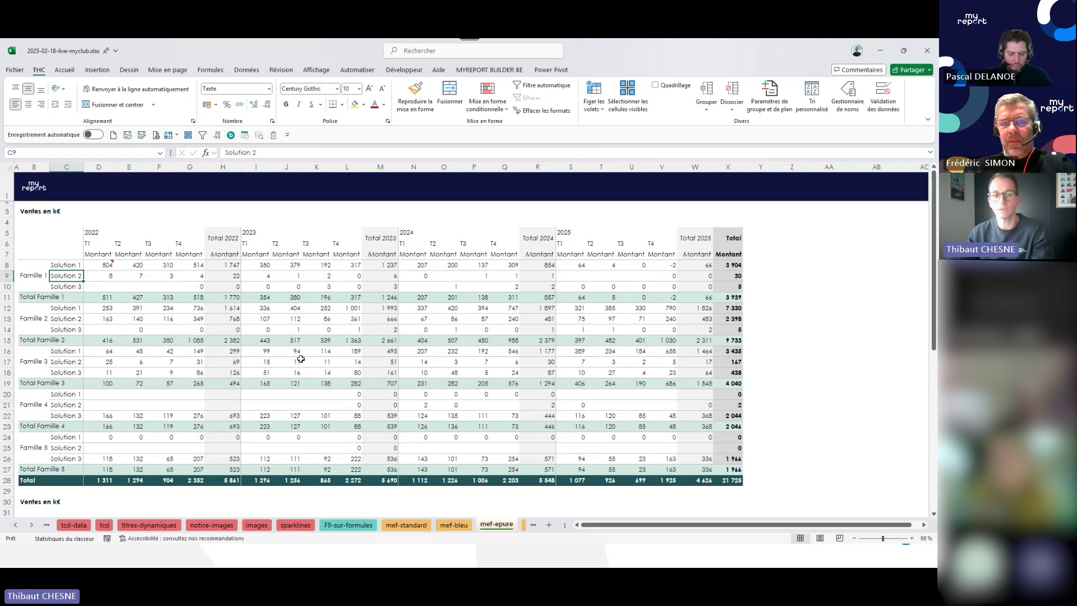
pyautogui.scroll(-8, 366, 364)
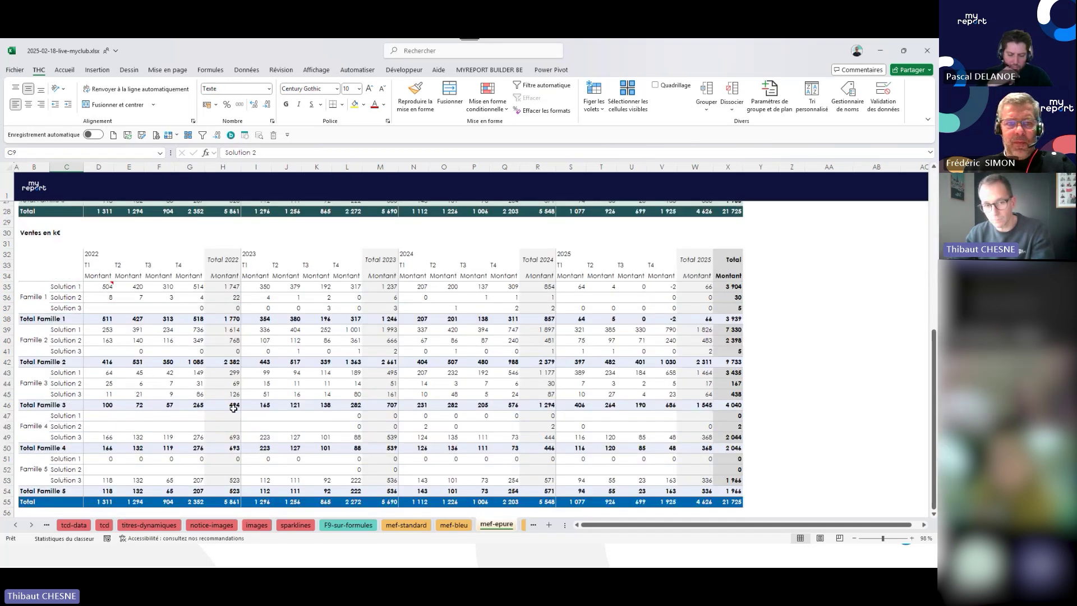
pyautogui.scroll(8, 233, 406)
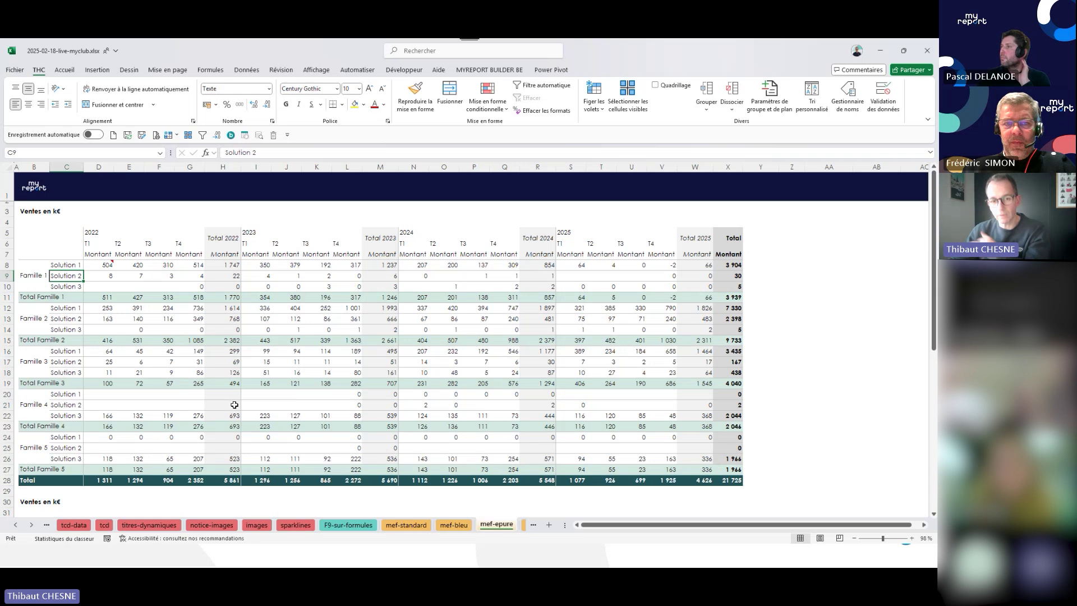
# Compare the mef-epure sheet's table formatting with the mef-standard sheet, then return to mef-epure.
pyautogui.click(168, 310)
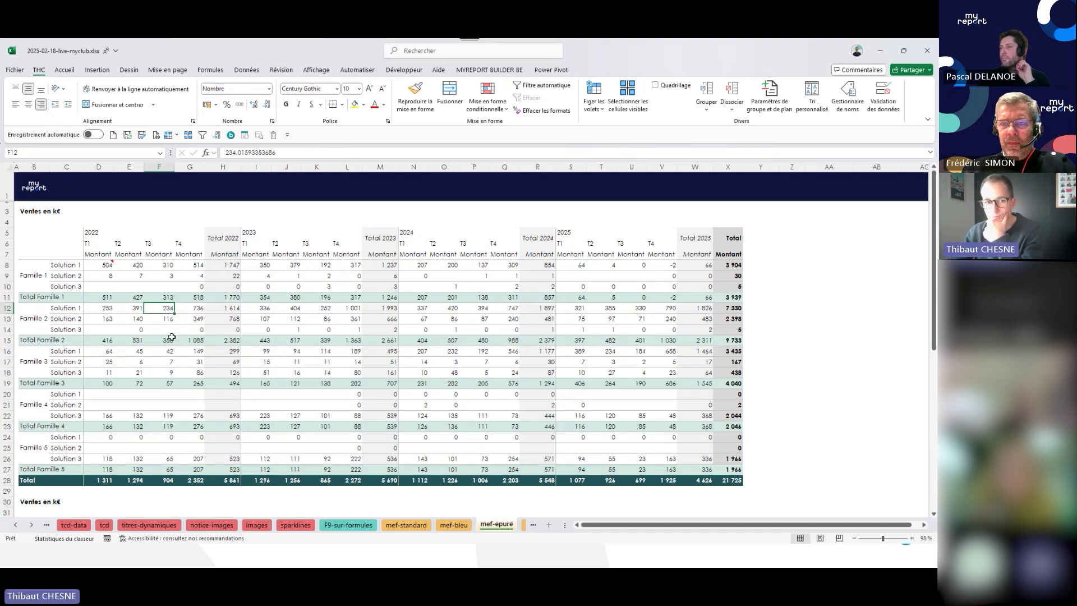
pyautogui.click(259, 340)
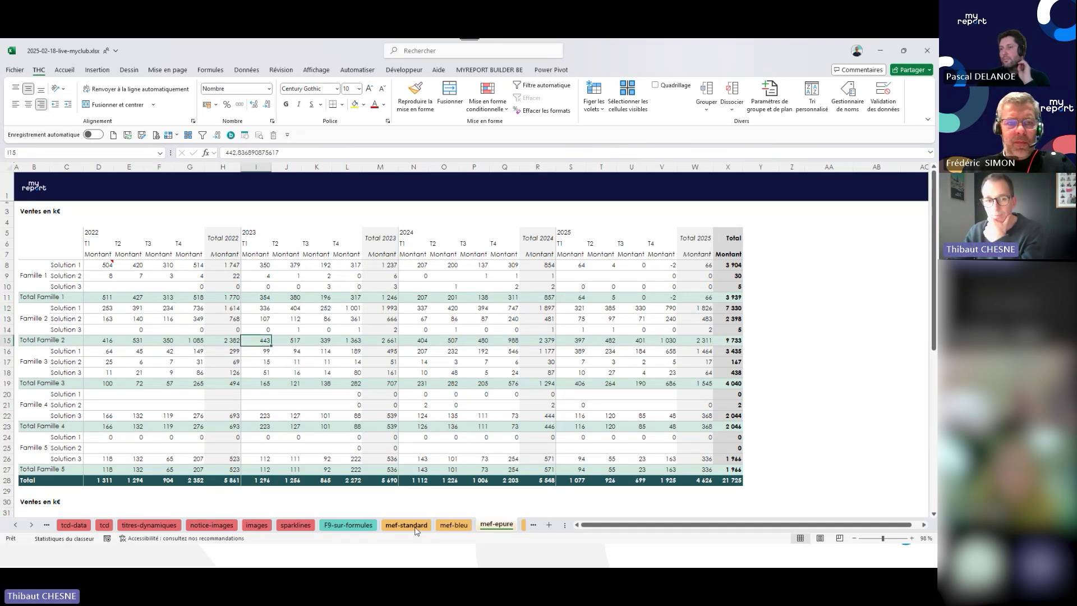
pyautogui.click(415, 526)
pyautogui.click(497, 525)
pyautogui.click(417, 437)
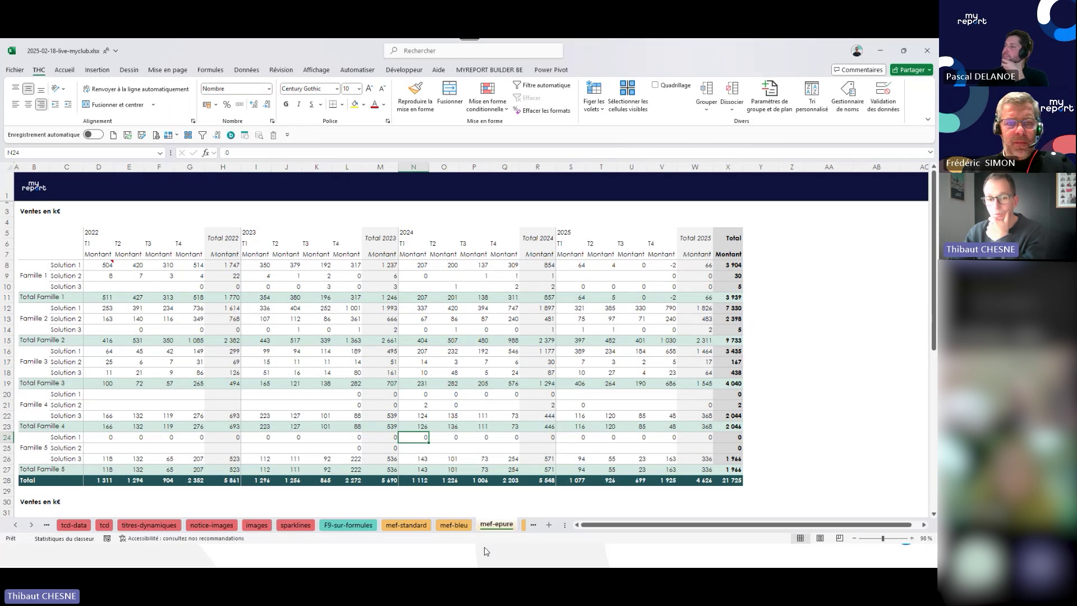
# Switch to MyReport Builder and view the Ventes par famille report's format layout, then close it without applying changes.
pyautogui.moveTo(475, 566)
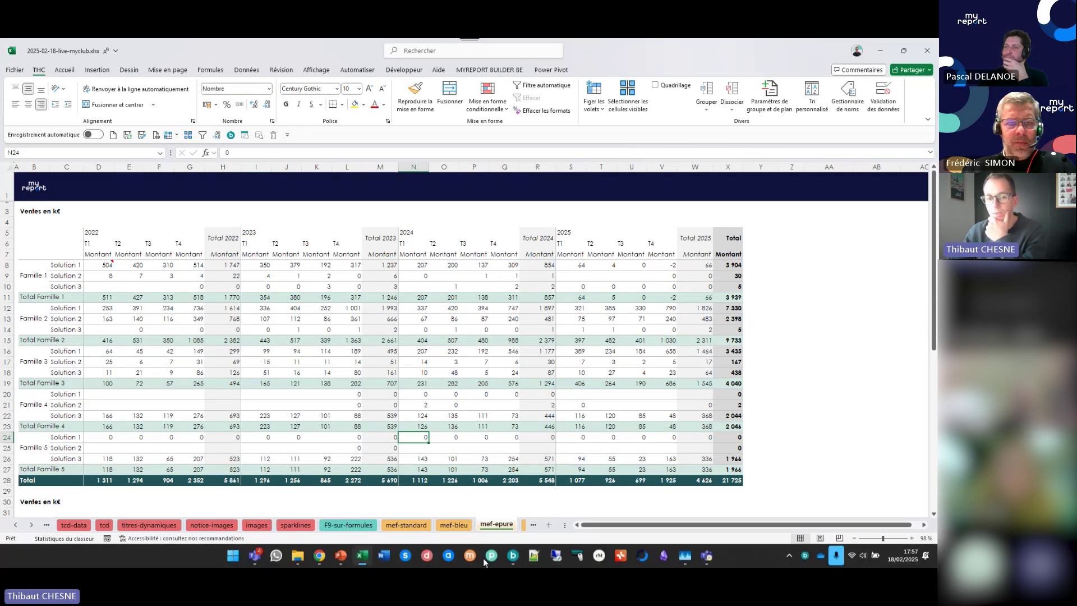
pyautogui.click(513, 555)
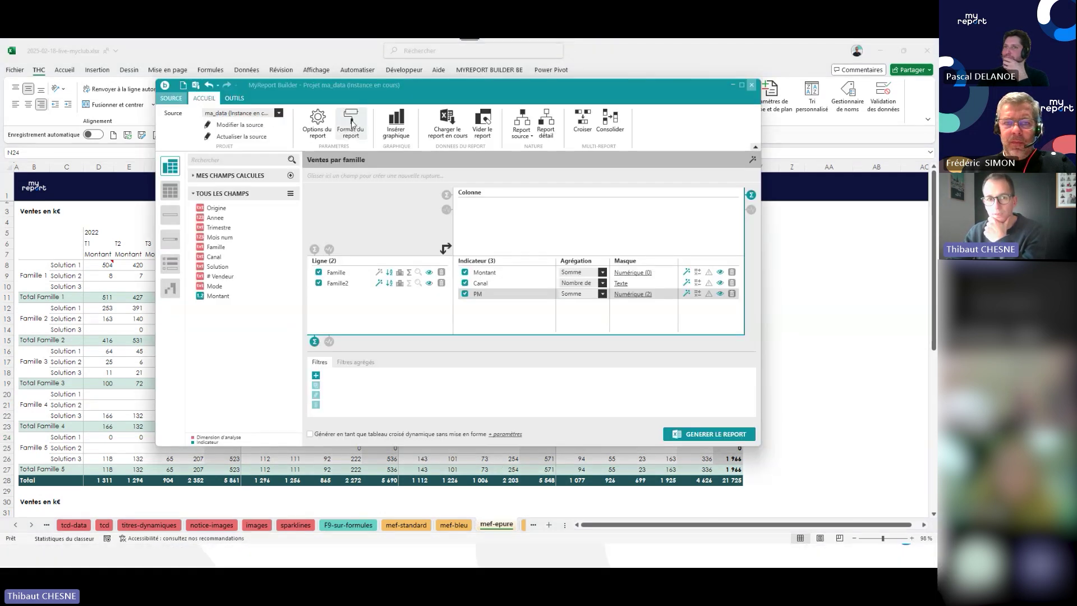
pyautogui.click(352, 123)
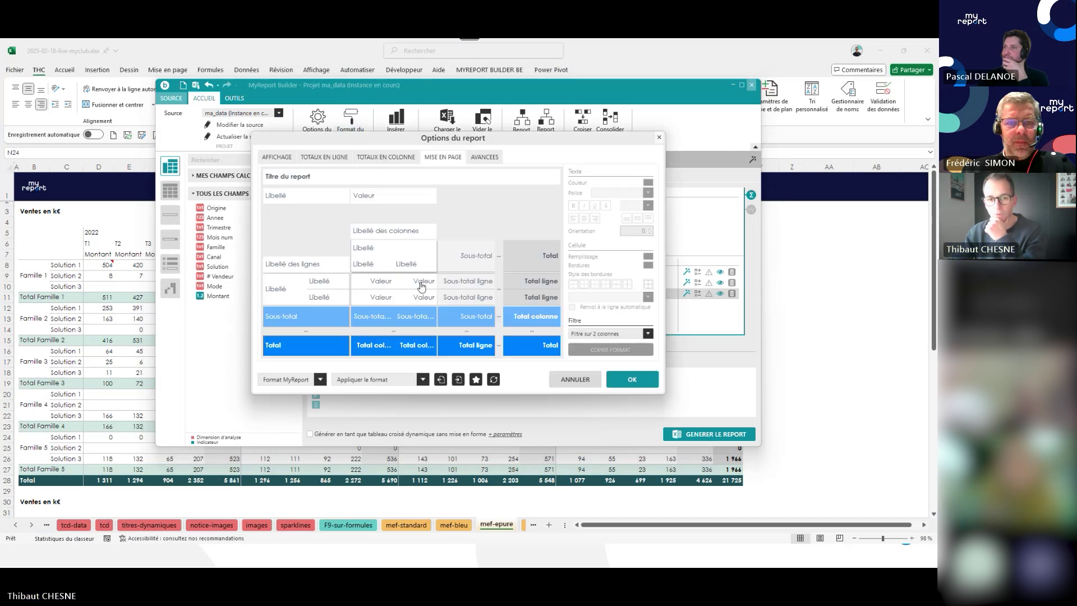
pyautogui.click(579, 379)
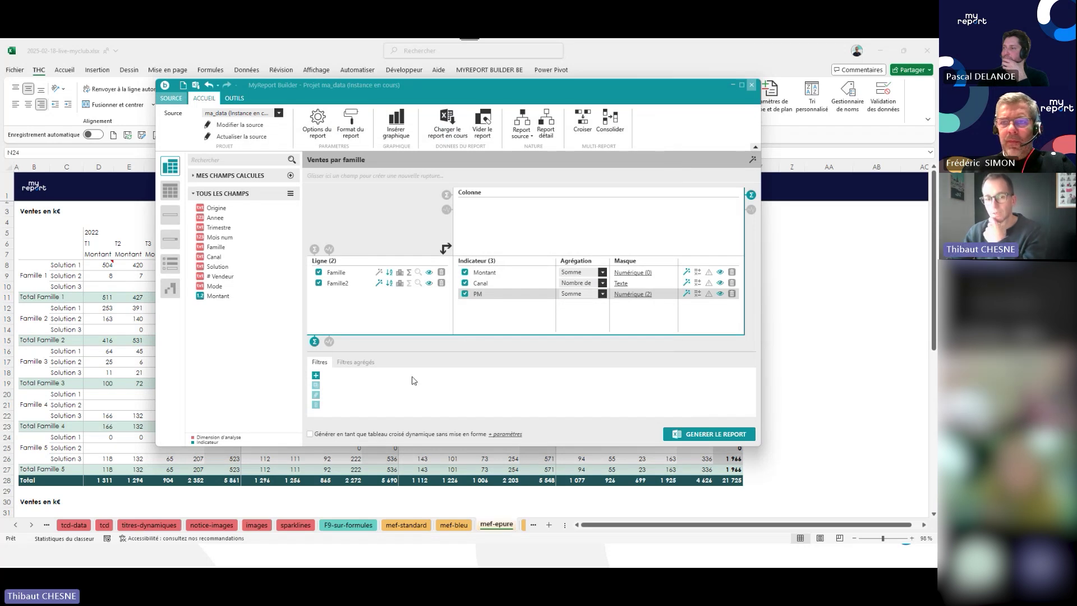
# Inspect the text and cell formatting options of the Sous-total cells in the Ventes en k€ report format, then cancel the dialog.
pyautogui.click(350, 123)
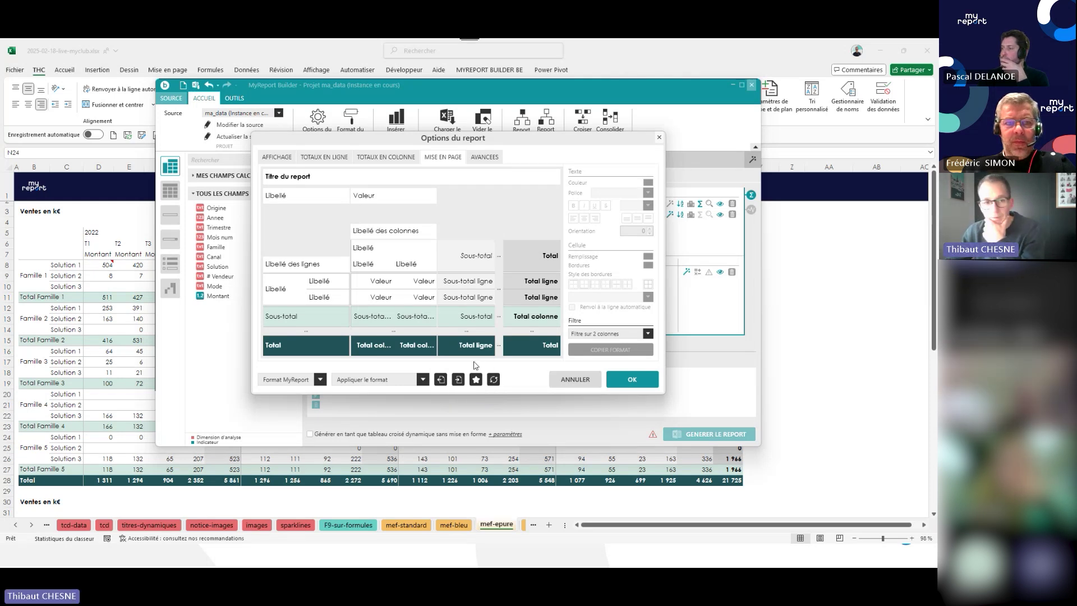
pyautogui.click(375, 318)
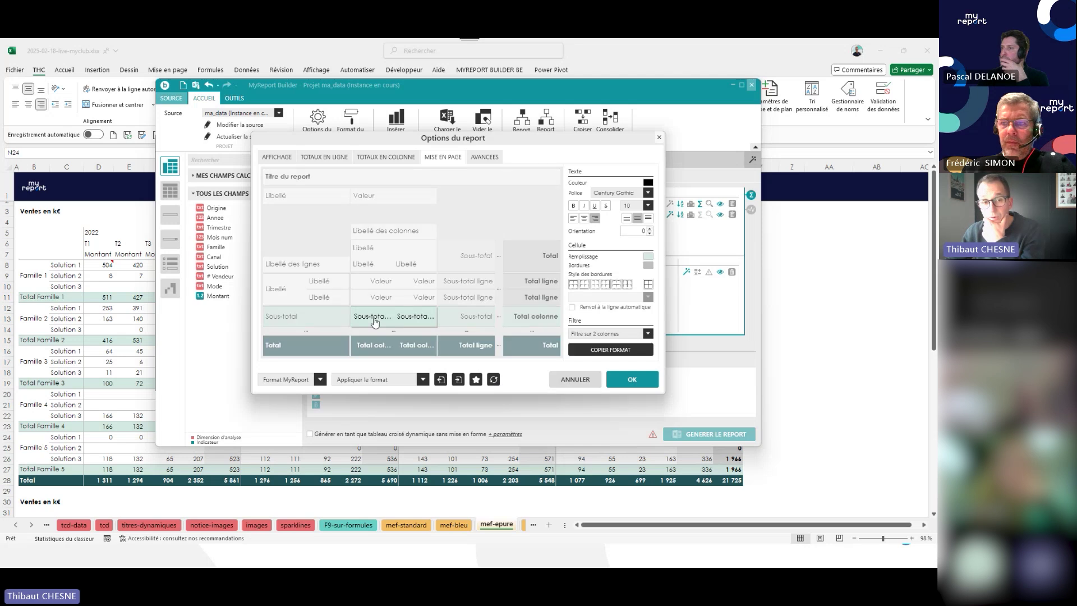
pyautogui.keyDown('ctrl'); pyautogui.click(379, 320); pyautogui.keyUp('ctrl')
pyautogui.keyDown('ctrl'); pyautogui.click(463, 318); pyautogui.keyUp('ctrl')
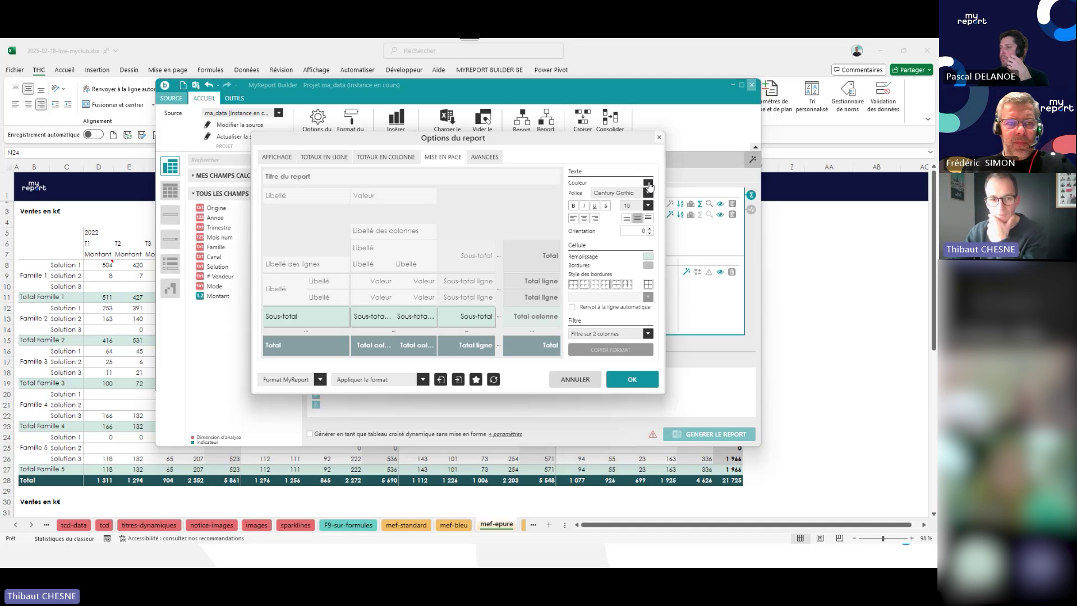
pyautogui.click(481, 232)
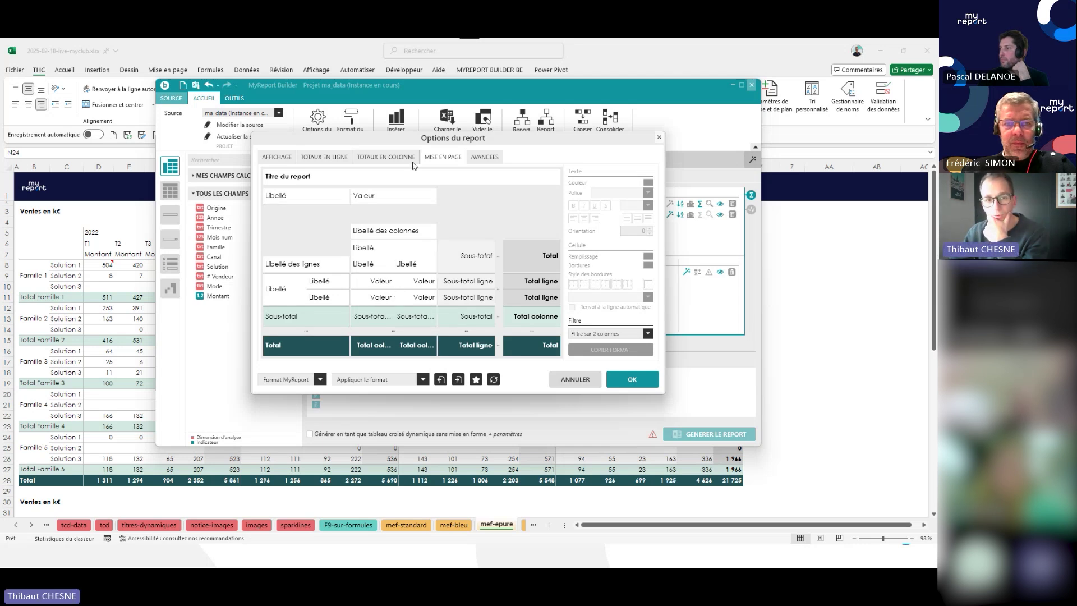
pyautogui.click(571, 380)
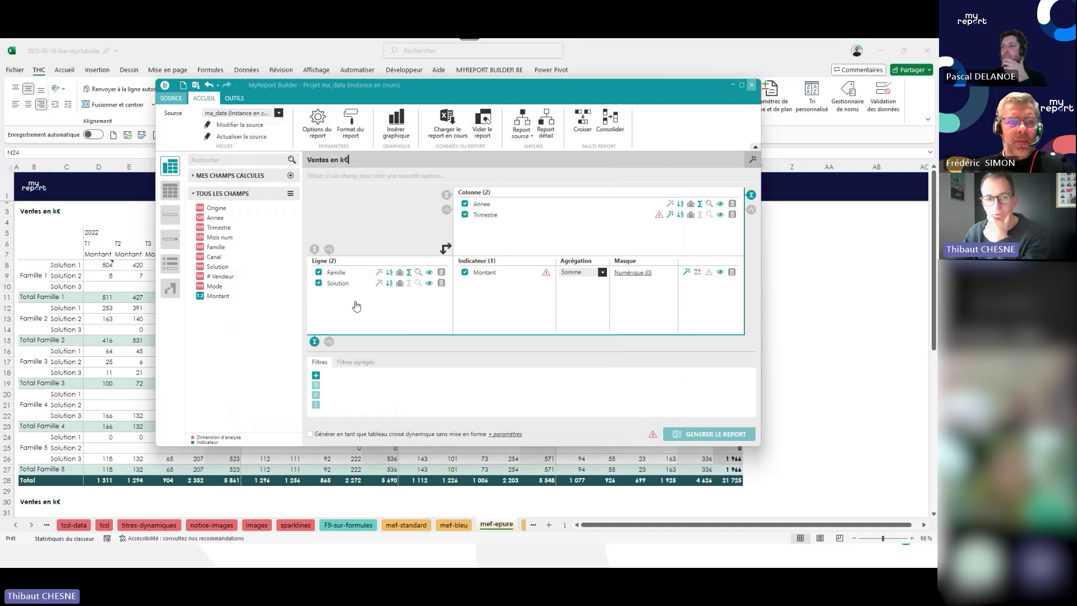
# Convert the Ventes en k€ report to a listing, declining to replace the listing's fields, and open its report format.
pyautogui.click(170, 193)
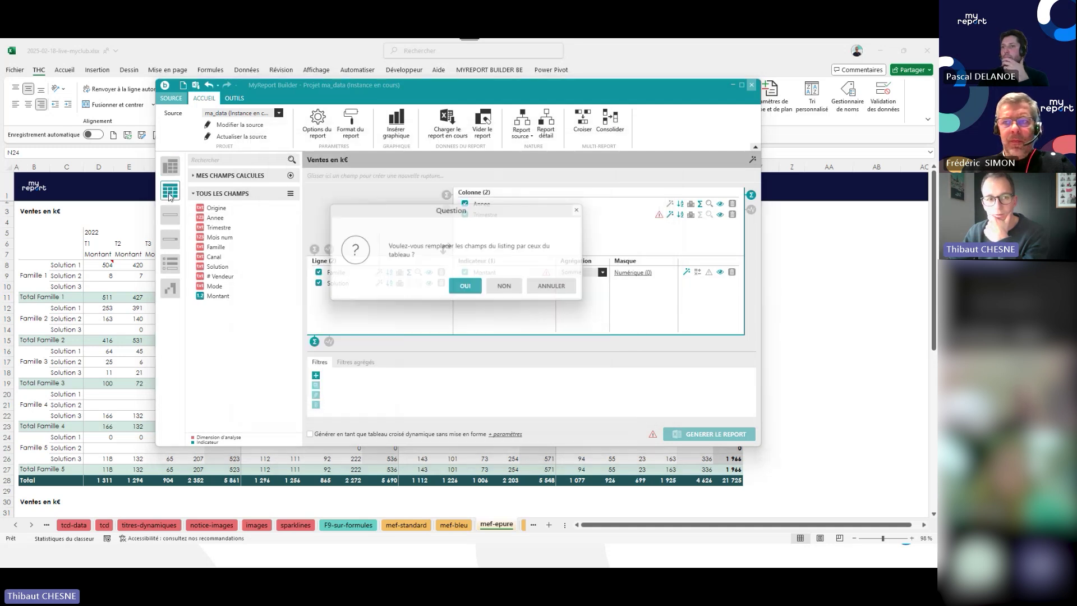
pyautogui.click(509, 289)
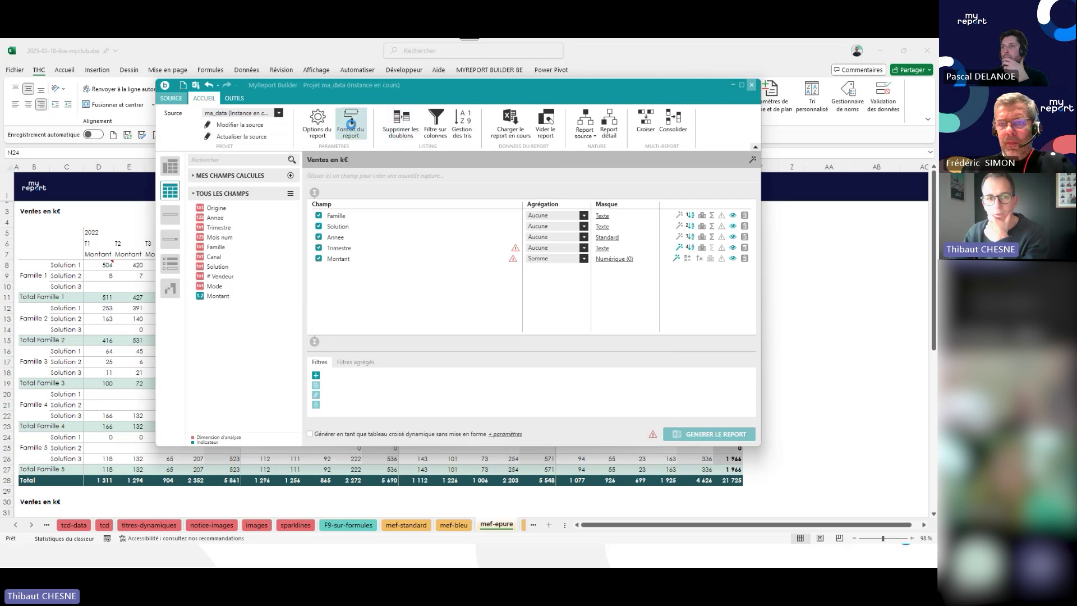
pyautogui.click(350, 122)
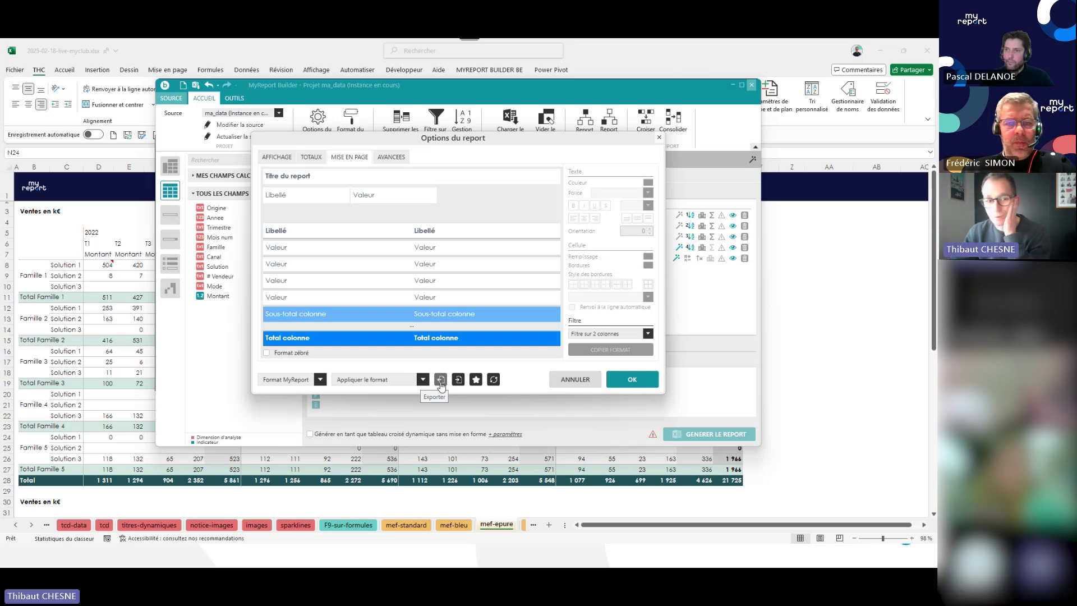
# Compare the listing's Valeur rows with and without Format zébré, and leave the zebra format enabled.
pyautogui.click(266, 353)
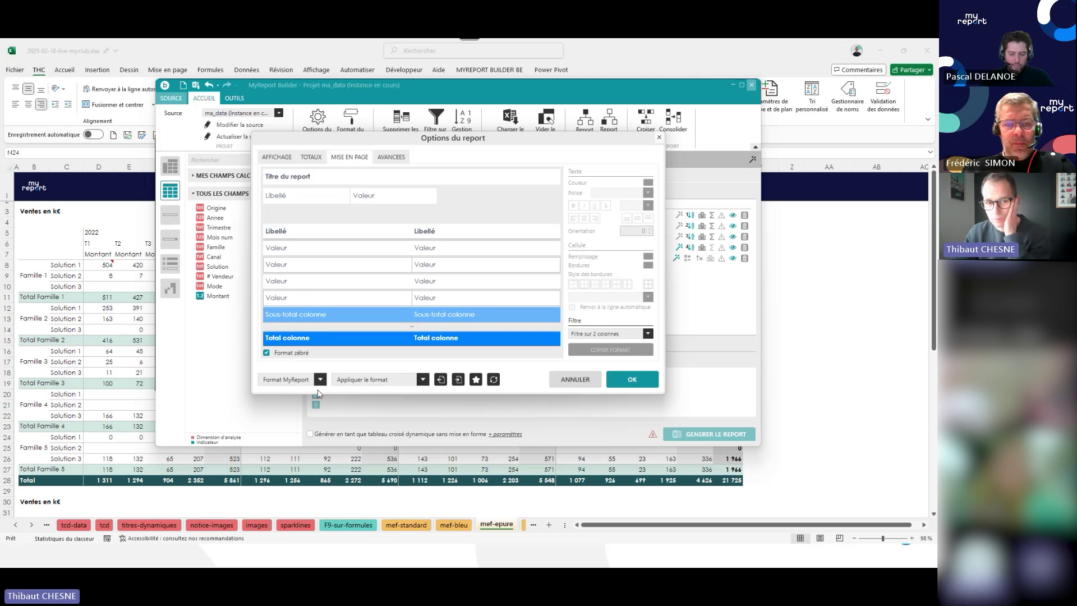
pyautogui.click(288, 353)
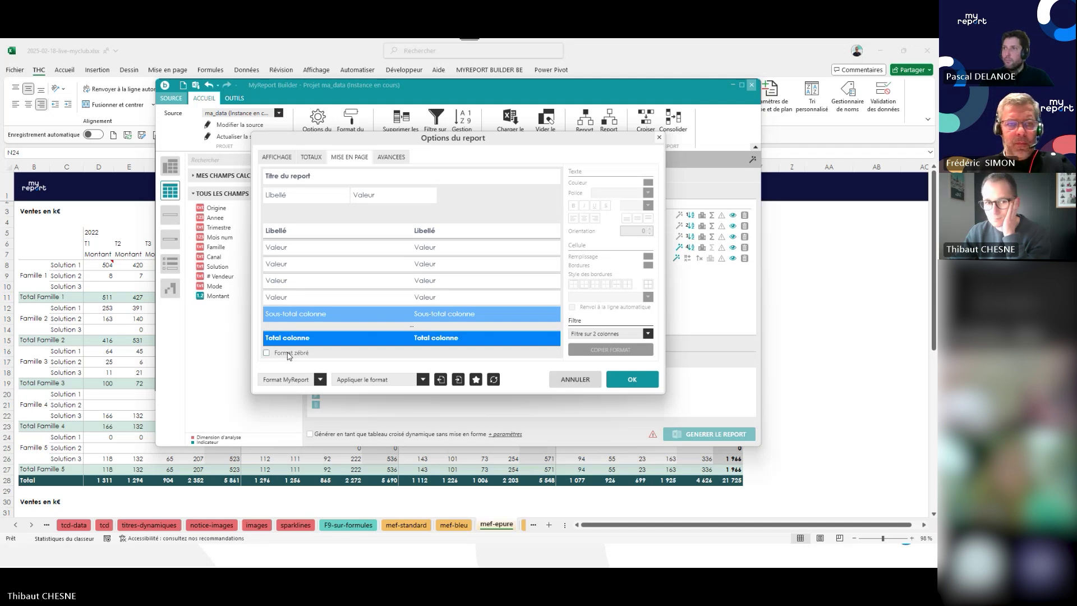
pyautogui.click(288, 353)
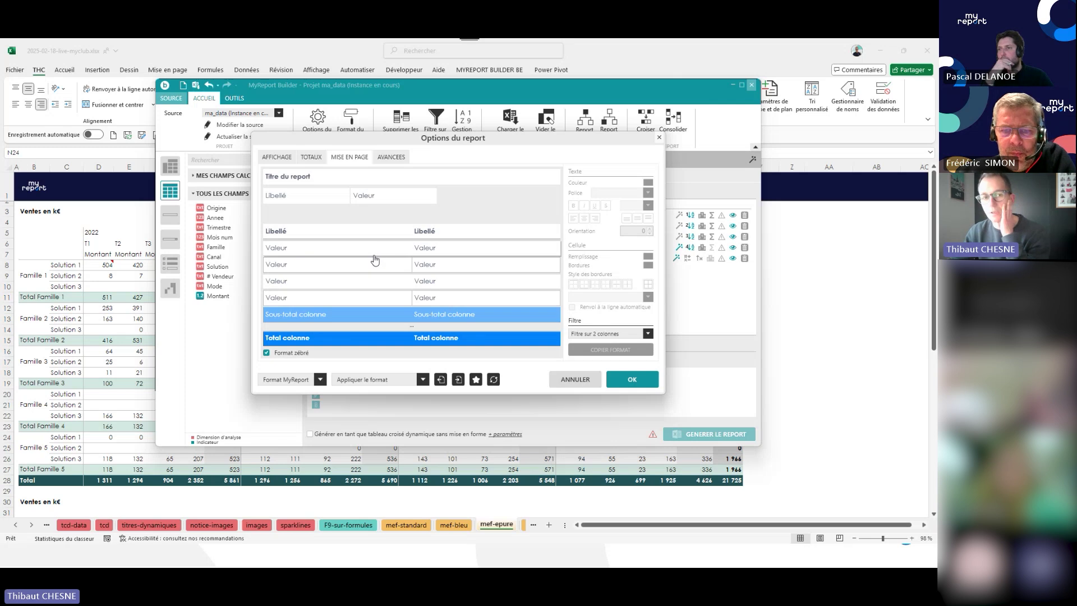
pyautogui.click(292, 353)
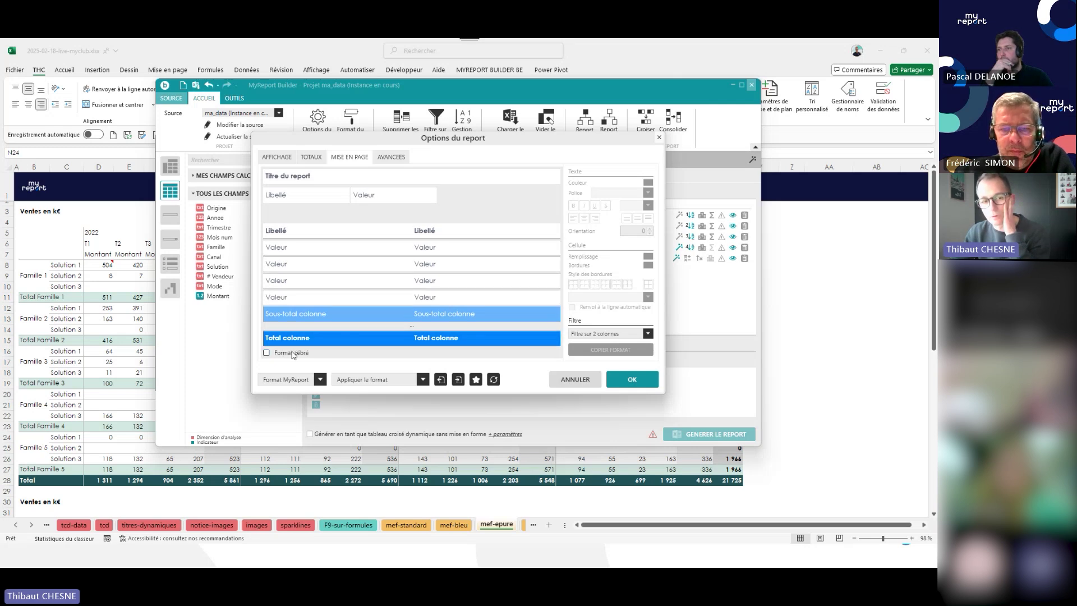
pyautogui.click(310, 253)
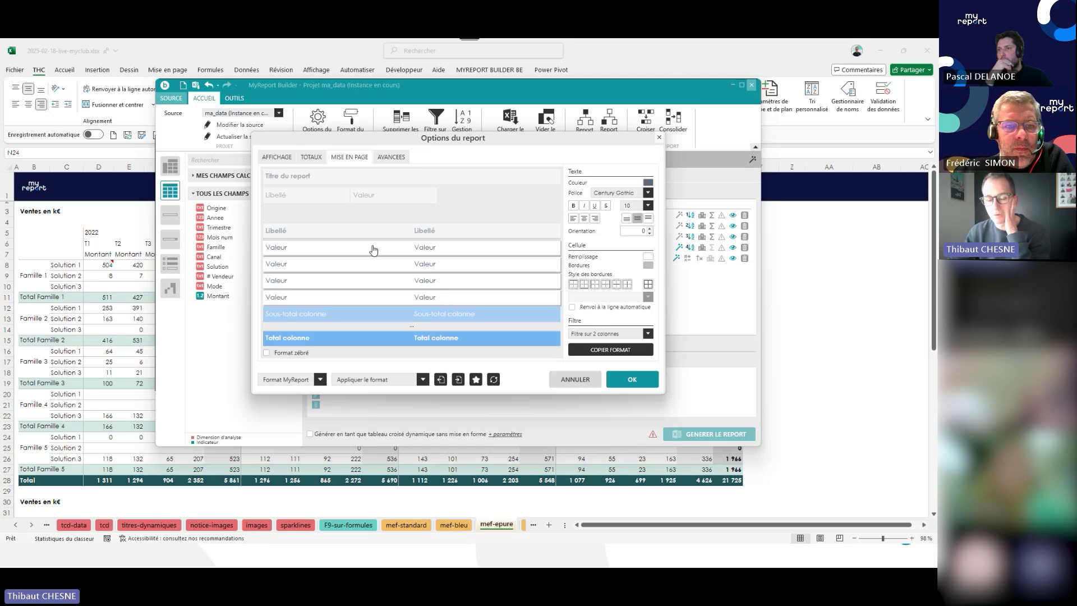
pyautogui.click(287, 353)
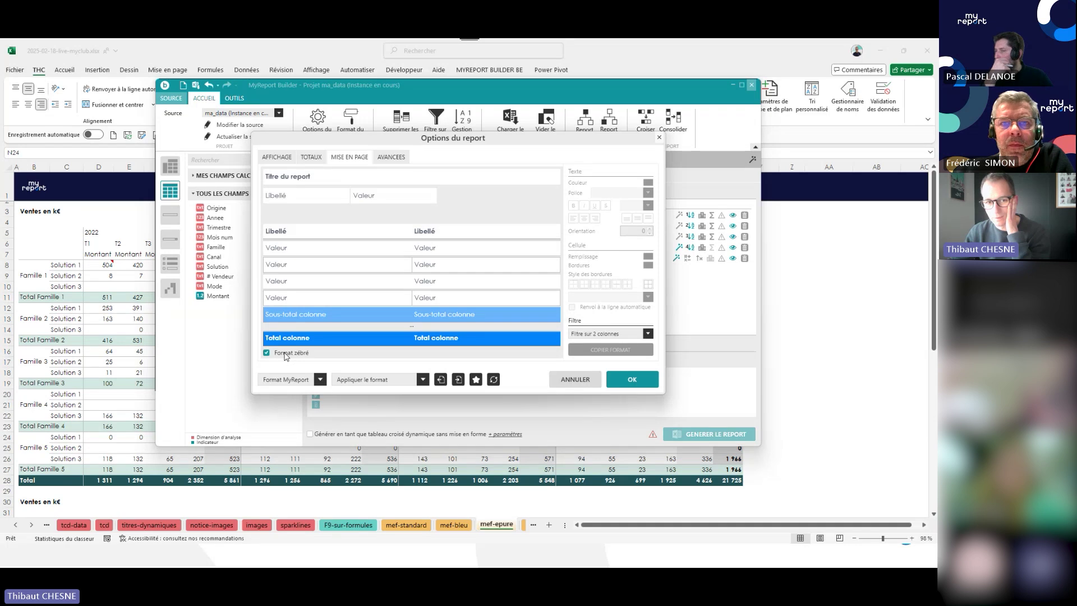
# Give the second and fourth Valeur rows of the zebra format a red fill and white text.
pyautogui.click(365, 249)
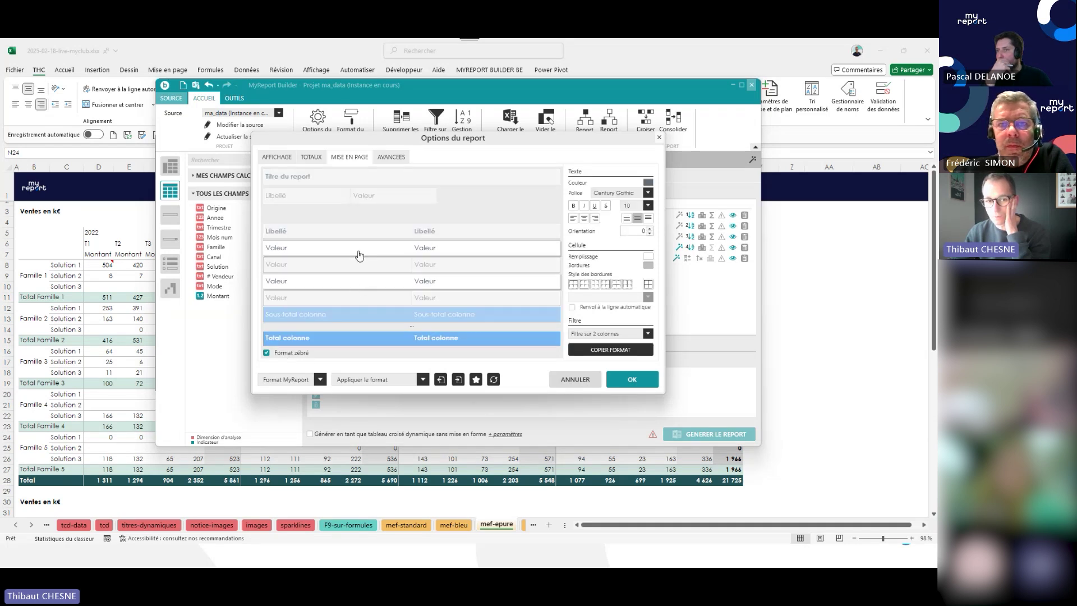
pyautogui.click(354, 265)
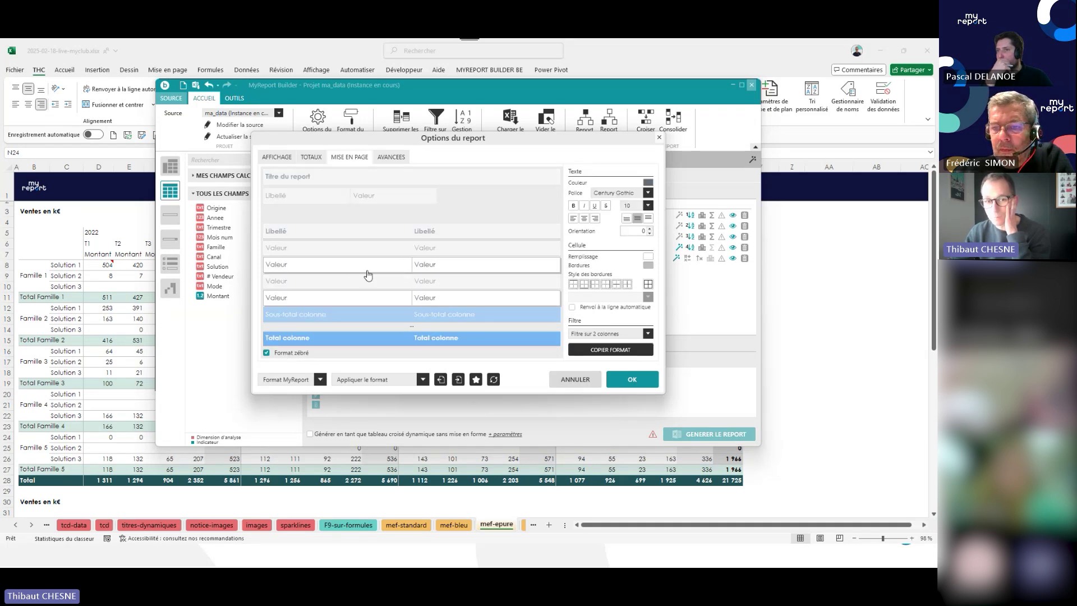
pyautogui.click(648, 258)
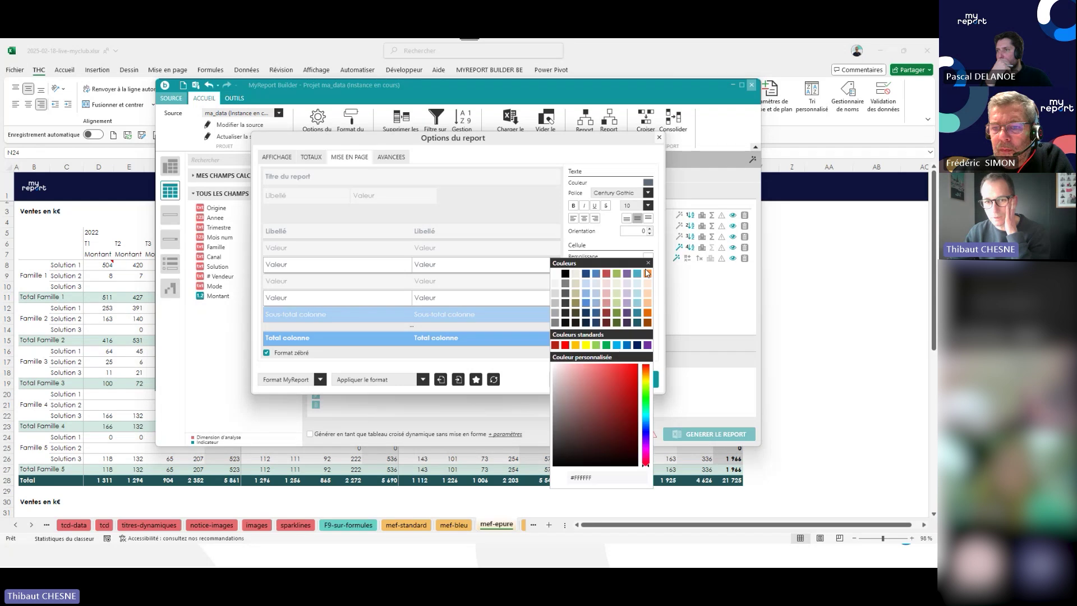
pyautogui.click(606, 274)
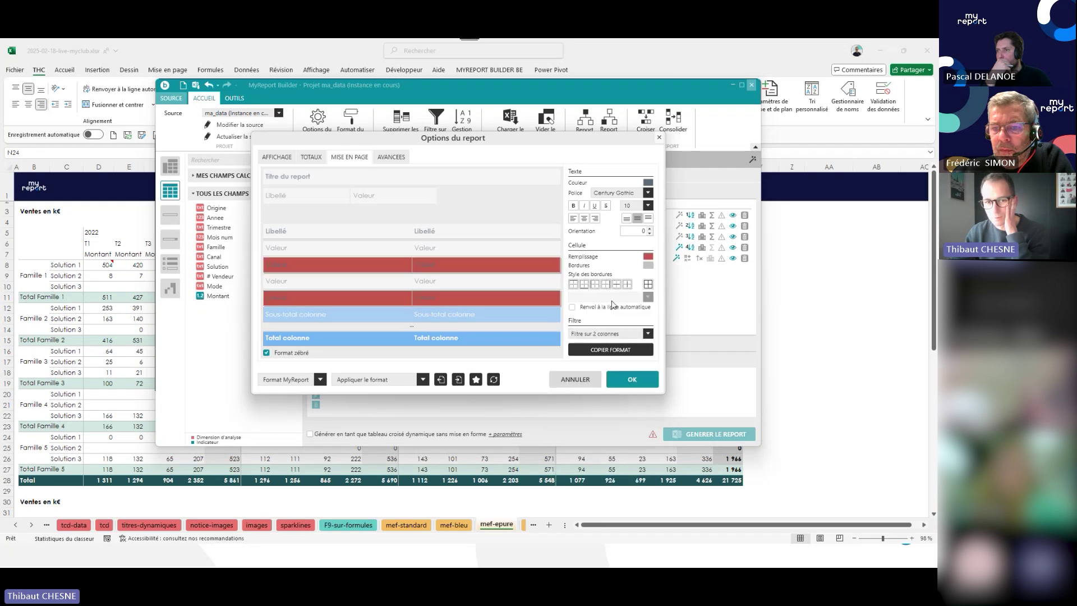
pyautogui.click(647, 182)
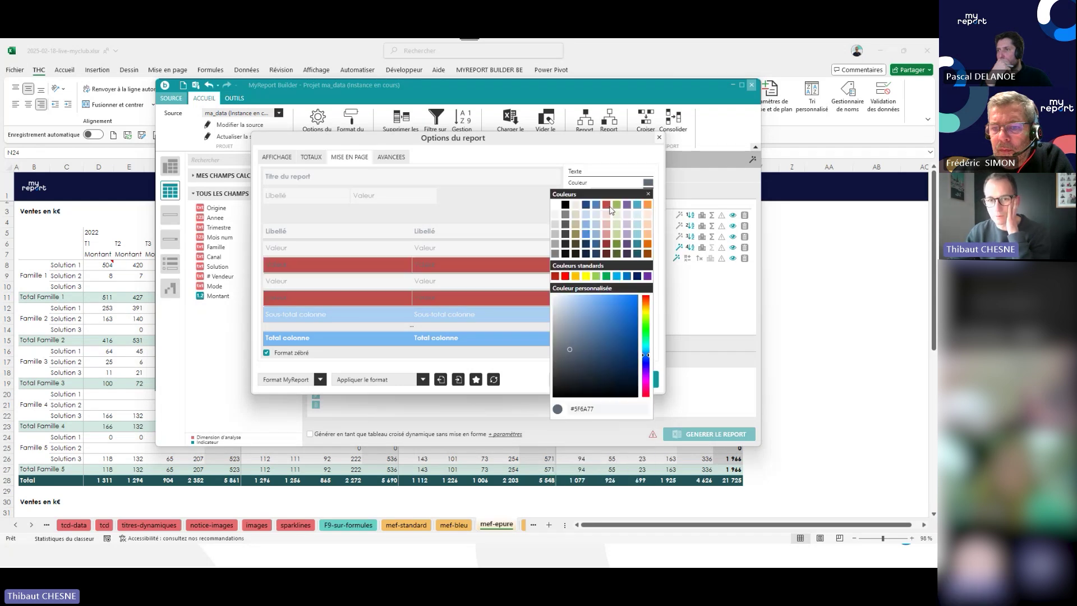
pyautogui.click(558, 206)
# Set the inner border line of the red Valeur rows in the zebra format to Aucune.
pyautogui.click(347, 253)
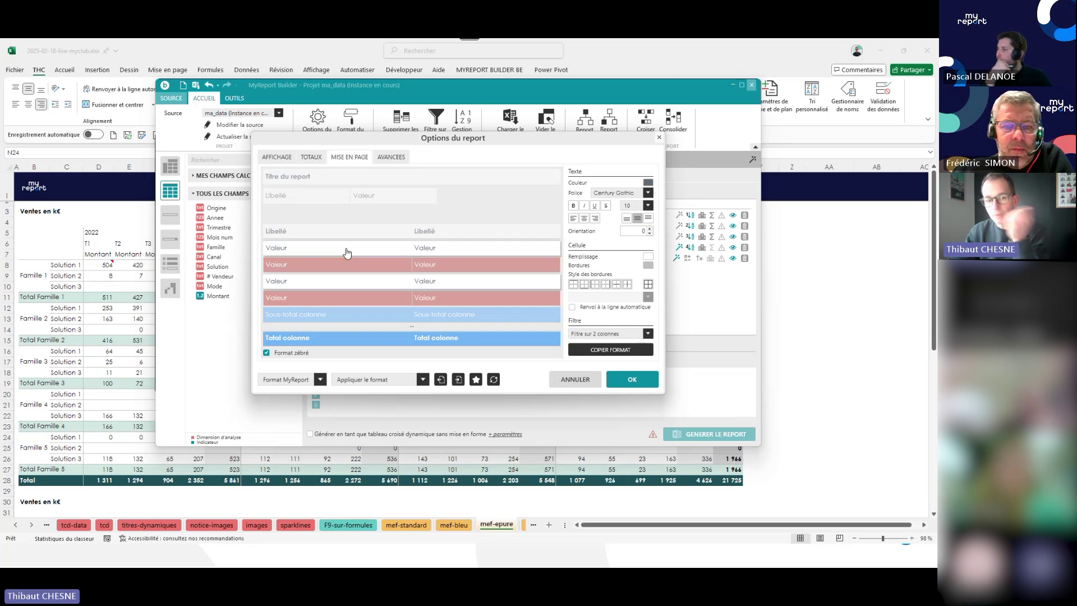
pyautogui.click(345, 269)
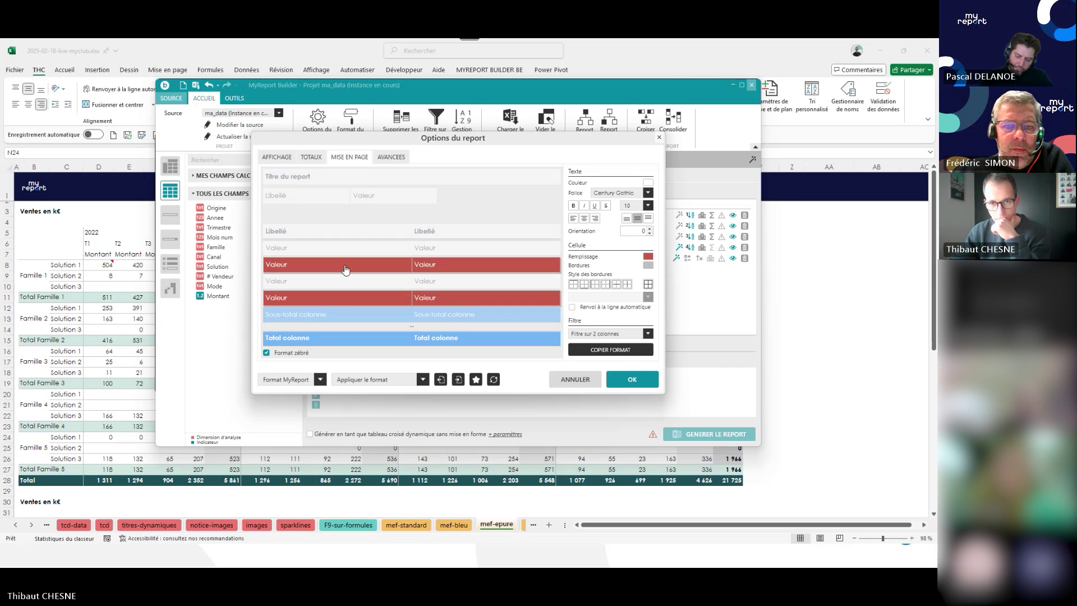
pyautogui.click(627, 284)
pyautogui.click(642, 300)
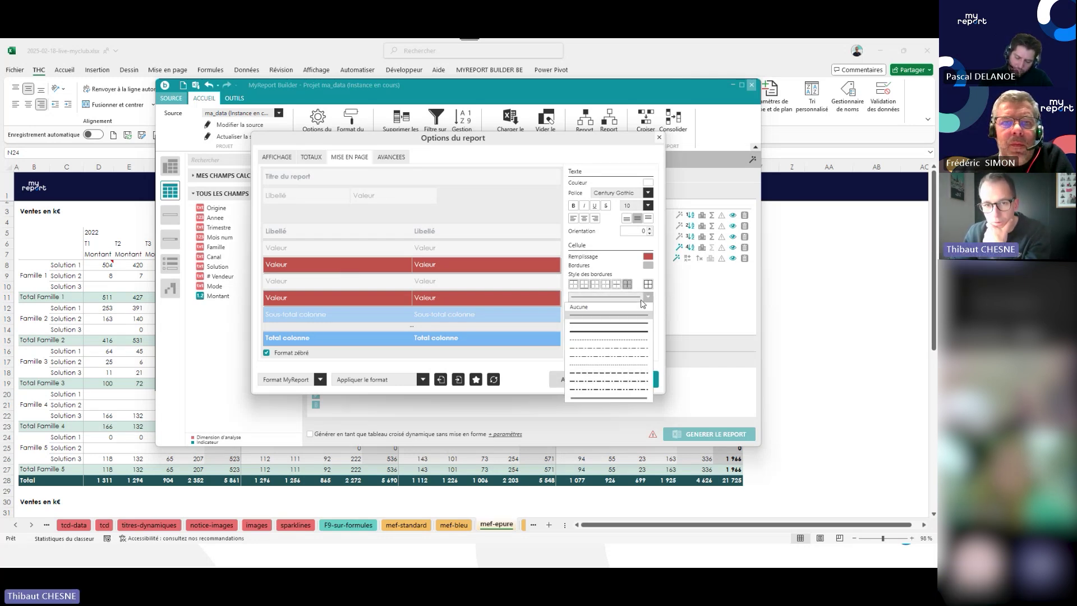
pyautogui.click(606, 308)
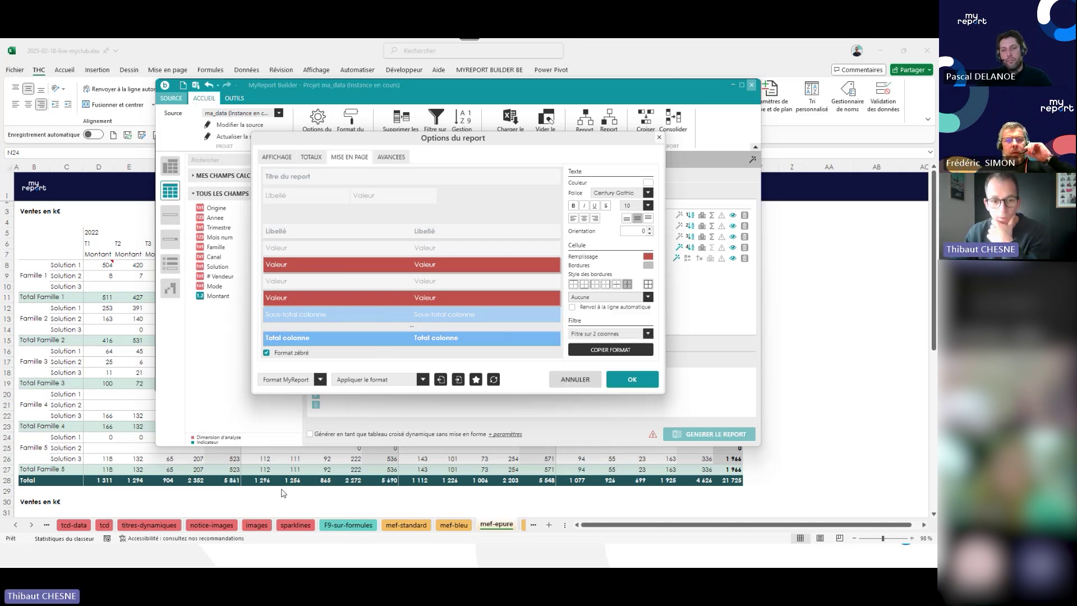
# Select cell Z3 of the mef-epure sheet as the listing's destination and validate the zebra format in MyReport Builder.
pyautogui.press('Escape')
pyautogui.press('Escape')
pyautogui.click(800, 228)
pyautogui.click(801, 222)
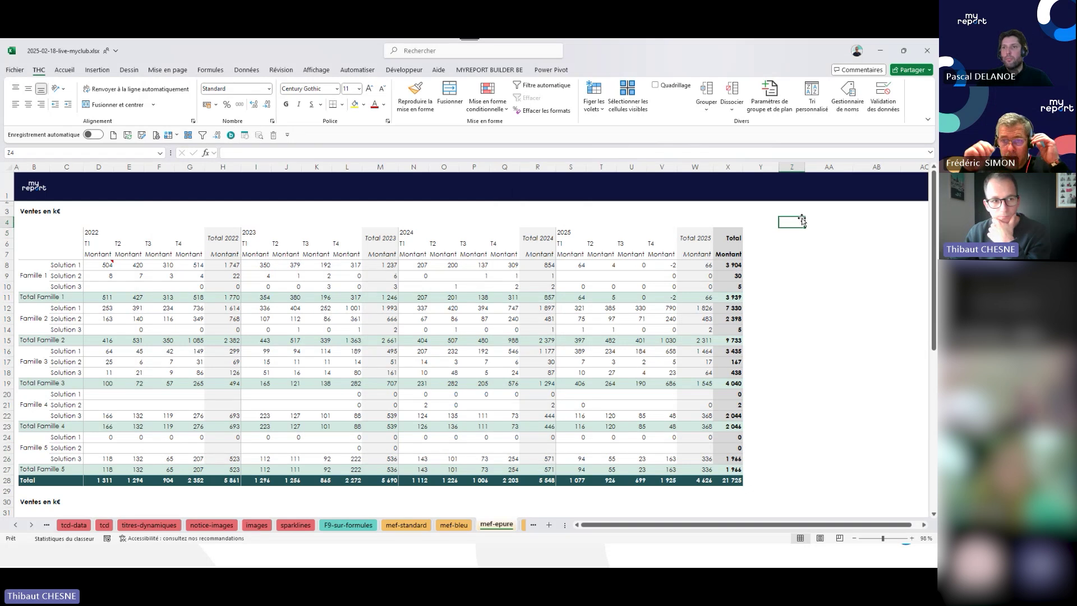
pyautogui.click(802, 212)
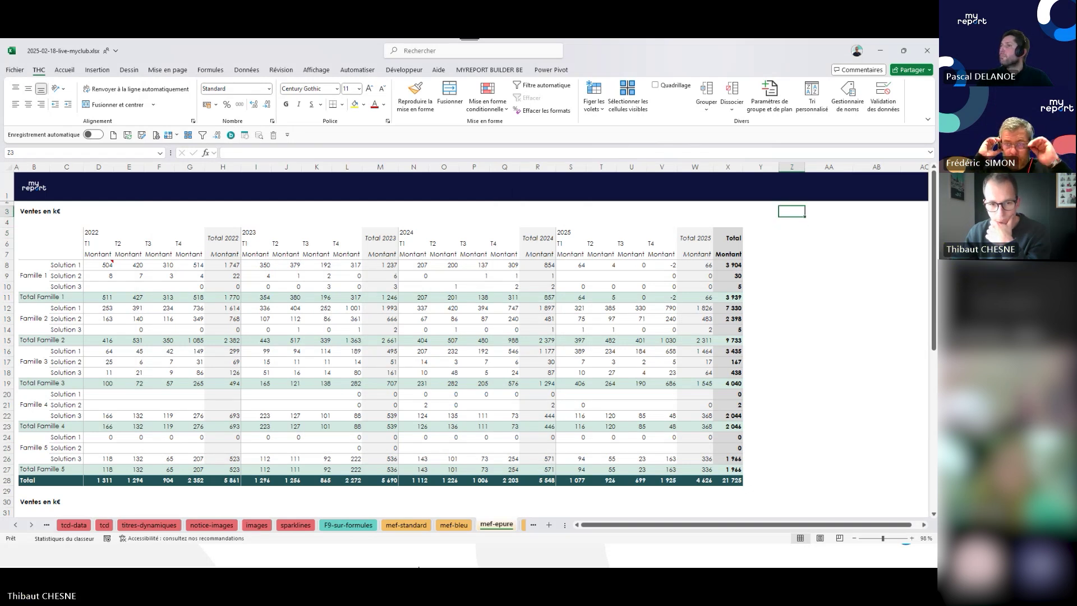
pyautogui.click(512, 556)
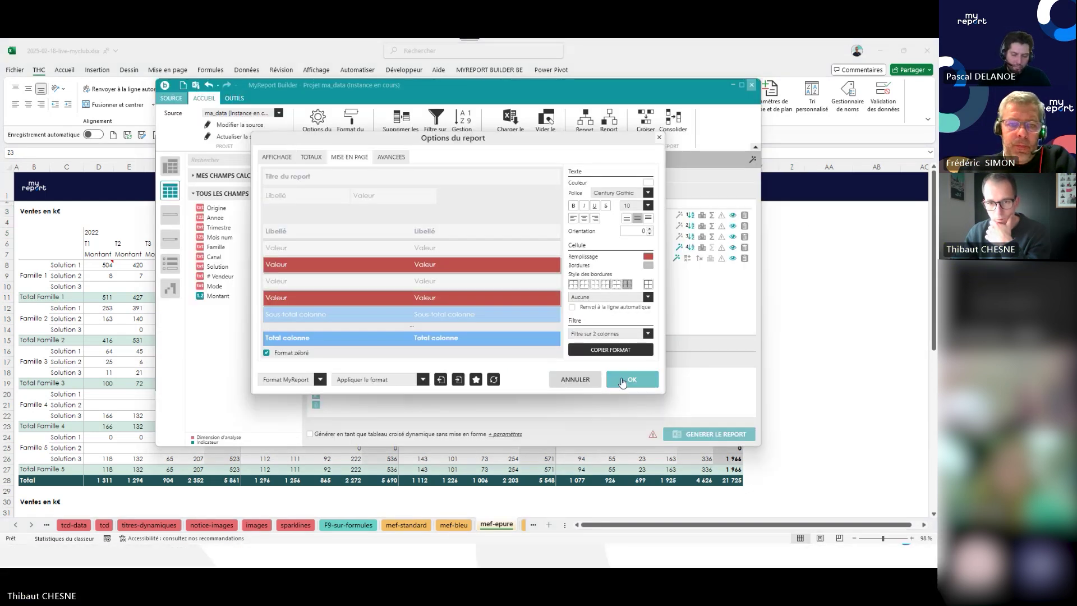
pyautogui.click(622, 382)
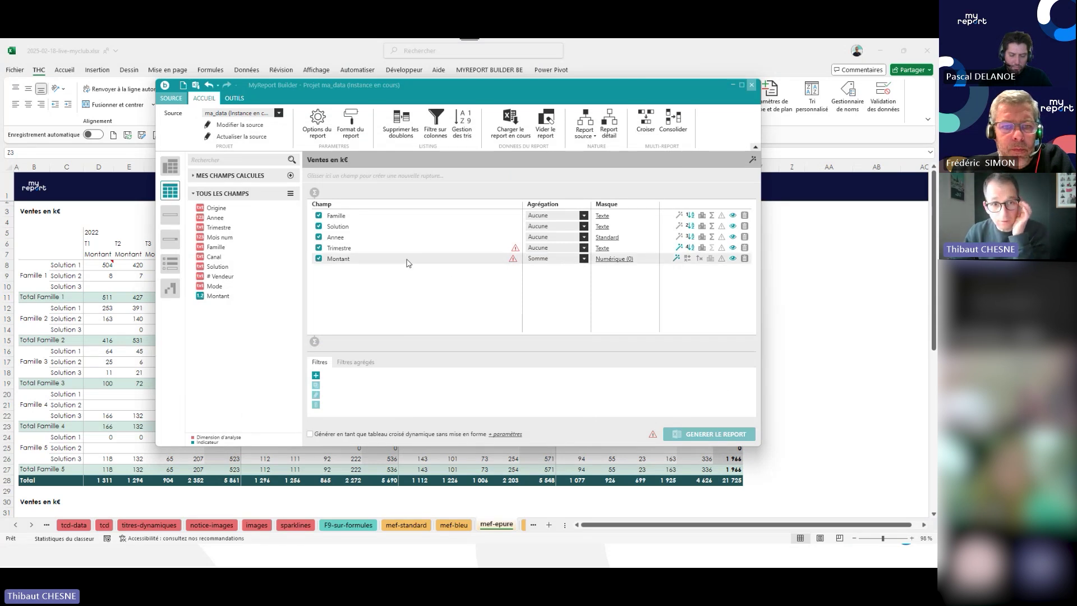
# Read the report's error description, then generate the listing without the Montant and Trimestre fields.
pyautogui.click(653, 435)
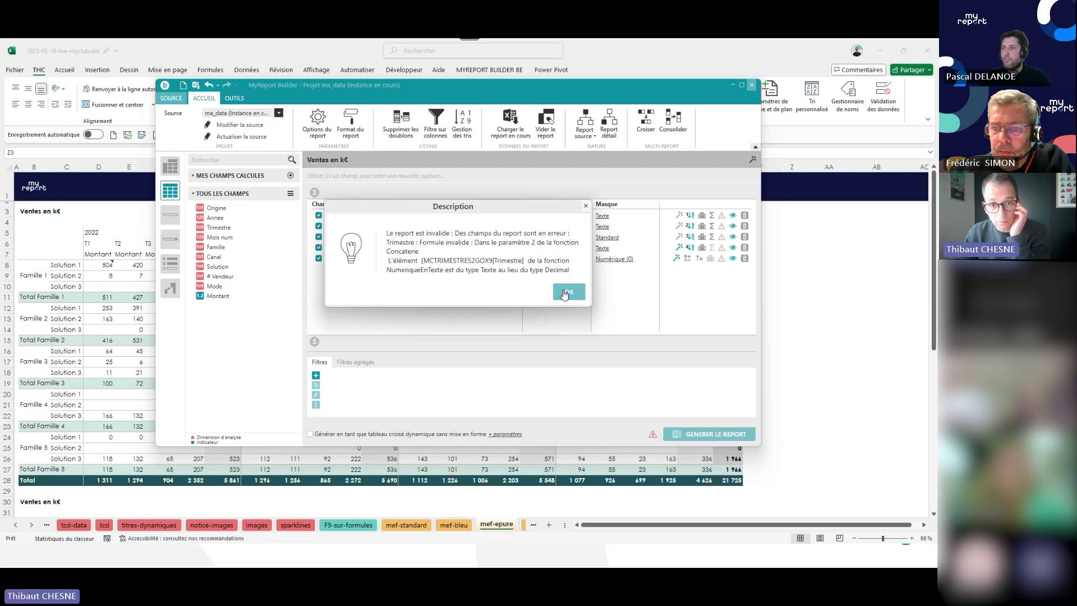
pyautogui.click(565, 295)
pyautogui.click(318, 258)
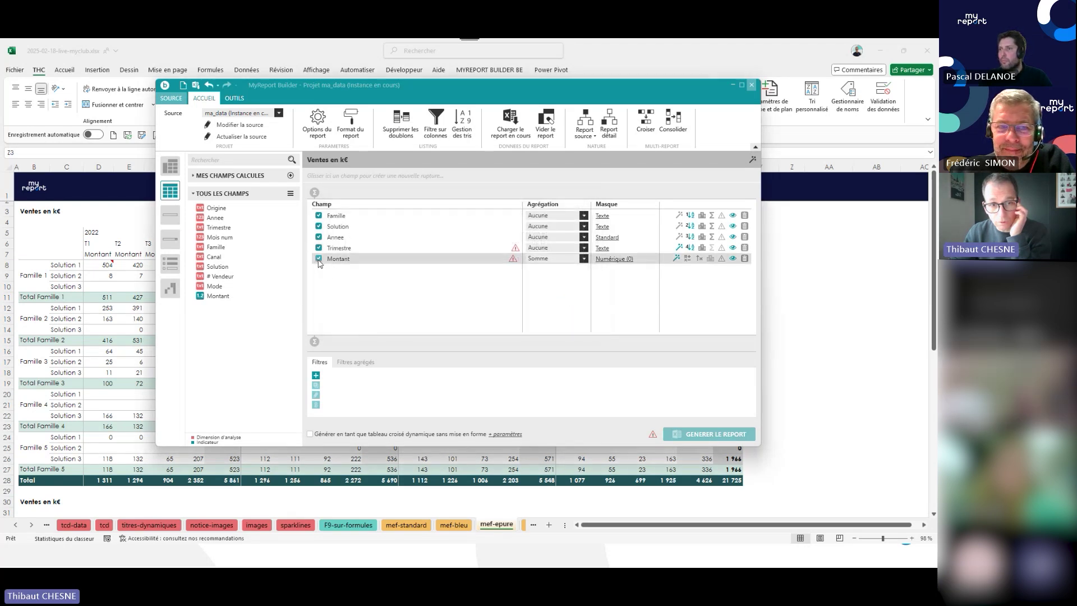
pyautogui.click(319, 247)
pyautogui.click(710, 434)
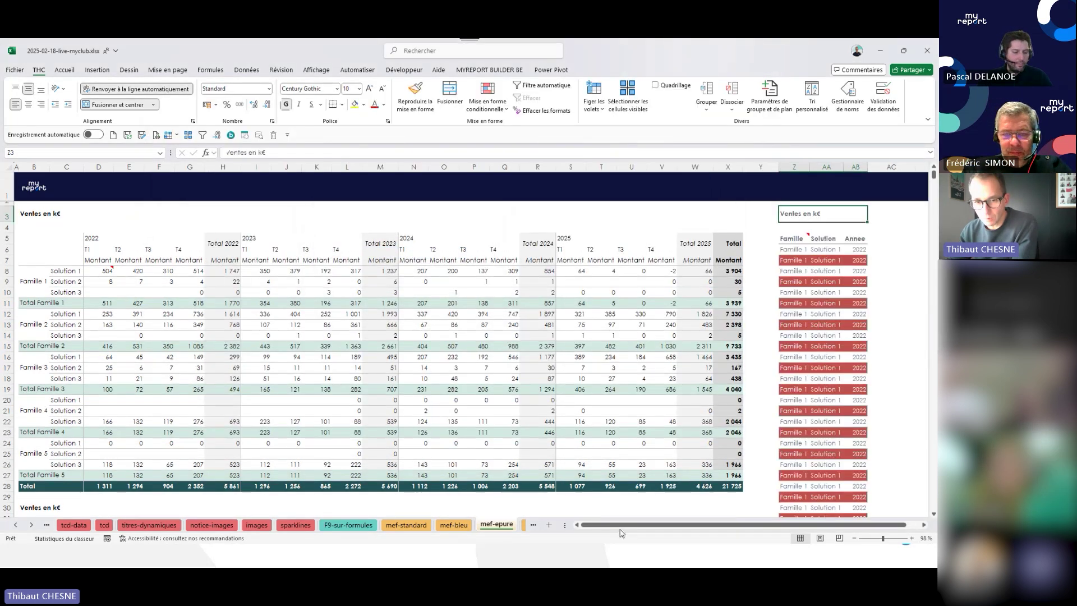
# Examine the alternating row formatting of the generated Ventes en k€ listing, cancelling any accidental move of its cells.
pyautogui.hscroll(1, 618, 529)
pyautogui.scroll(-6, 870, 317)
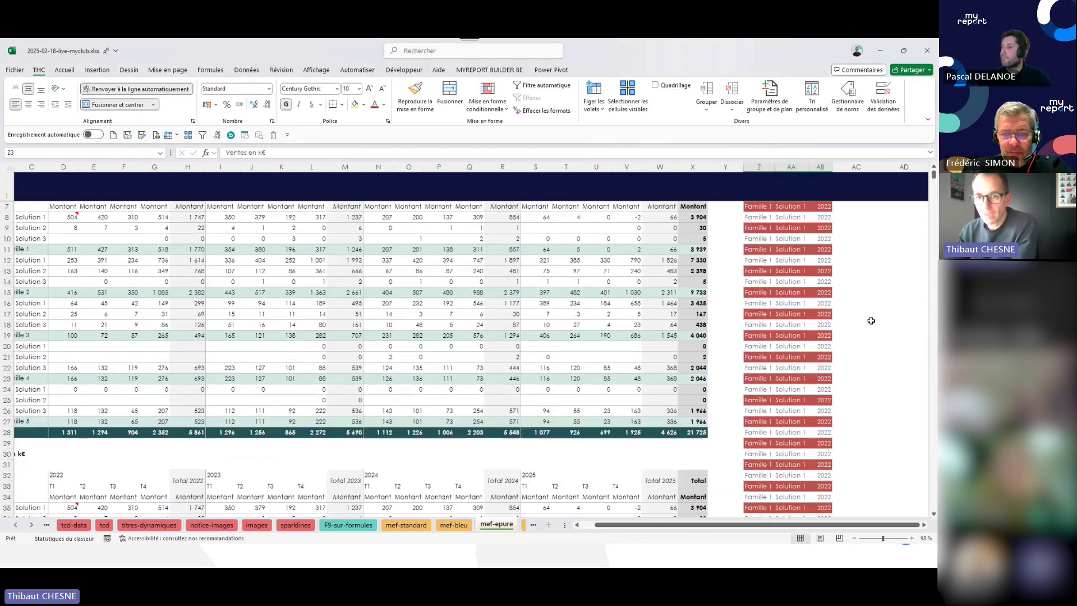
pyautogui.scroll(6, 870, 320)
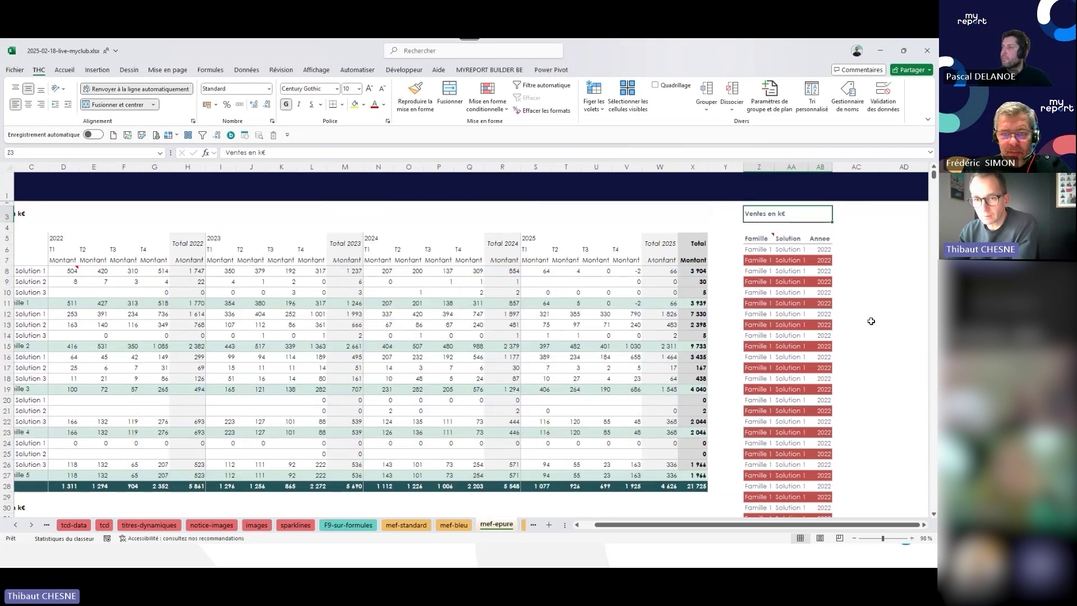
pyautogui.click(790, 294)
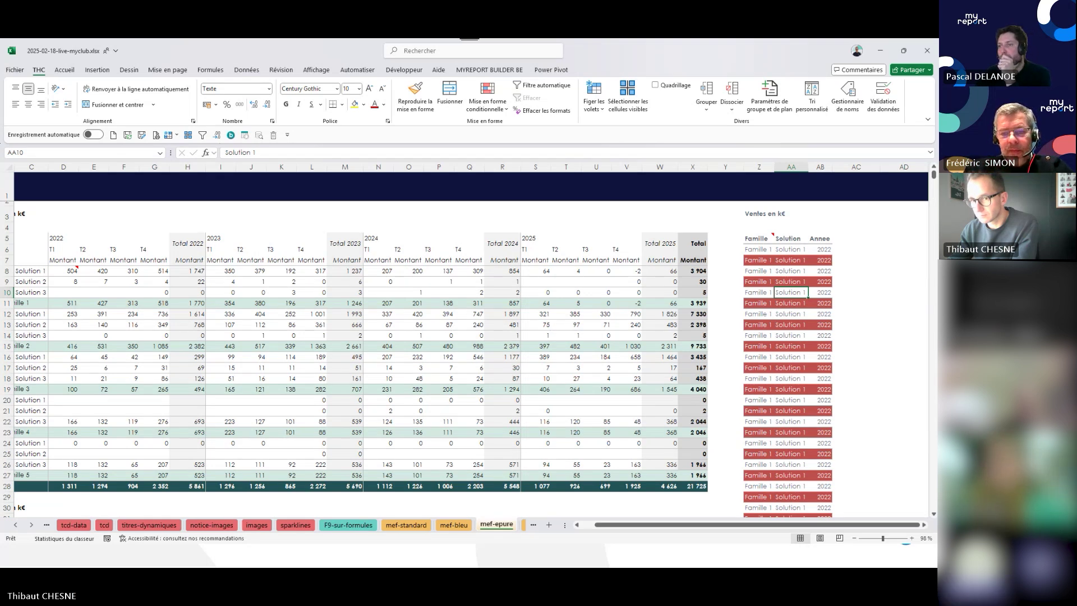
pyautogui.click(791, 378)
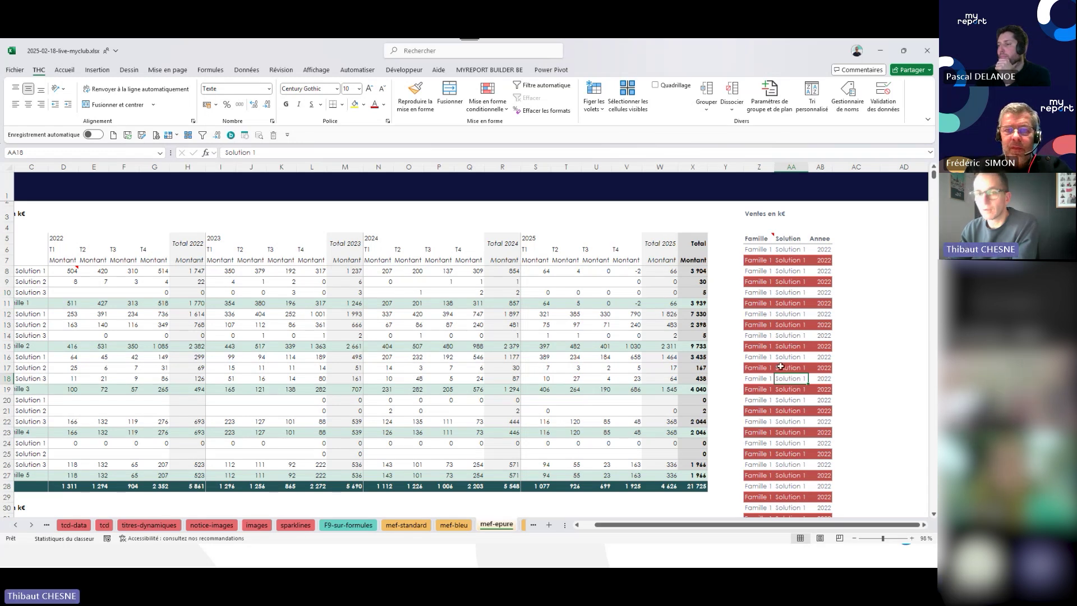
pyautogui.moveTo(788, 320); pyautogui.dragTo(759, 370)
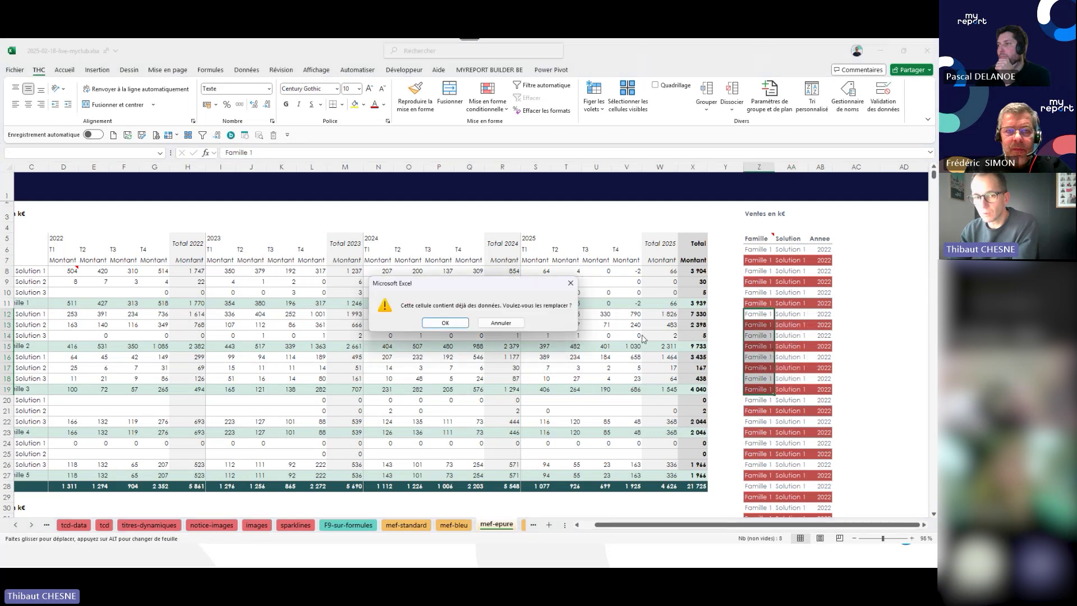
pyautogui.click(501, 322)
pyautogui.click(447, 355)
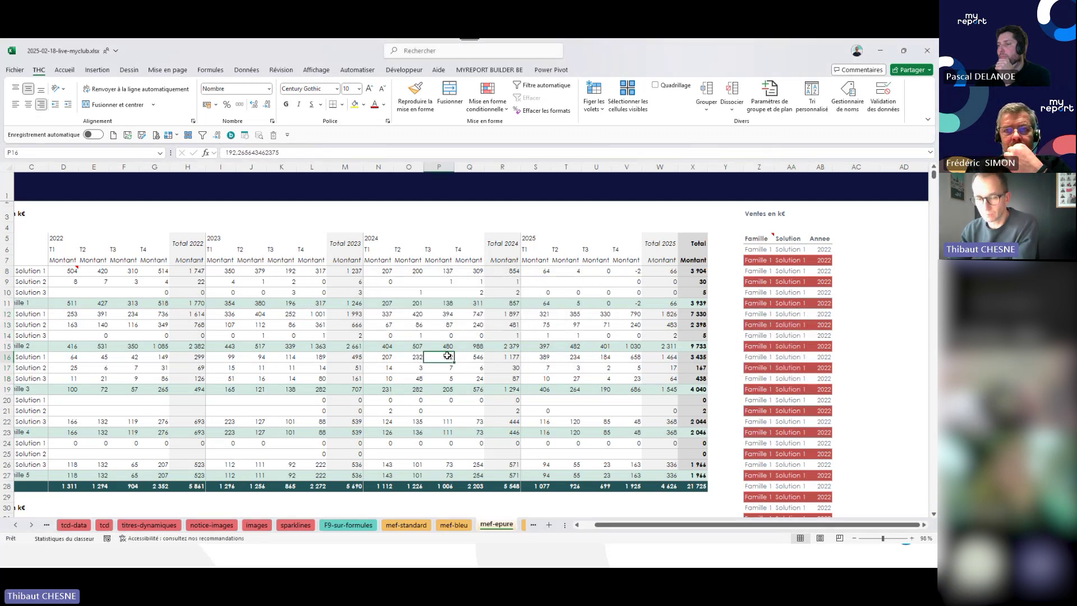
pyautogui.click(779, 335)
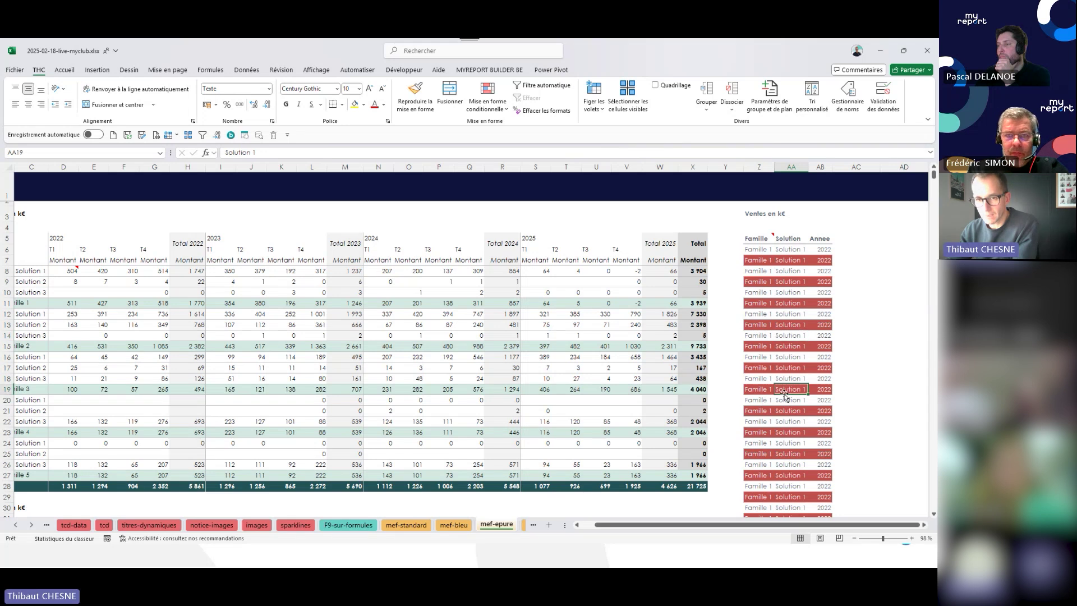
pyautogui.click(790, 314)
pyautogui.click(438, 357)
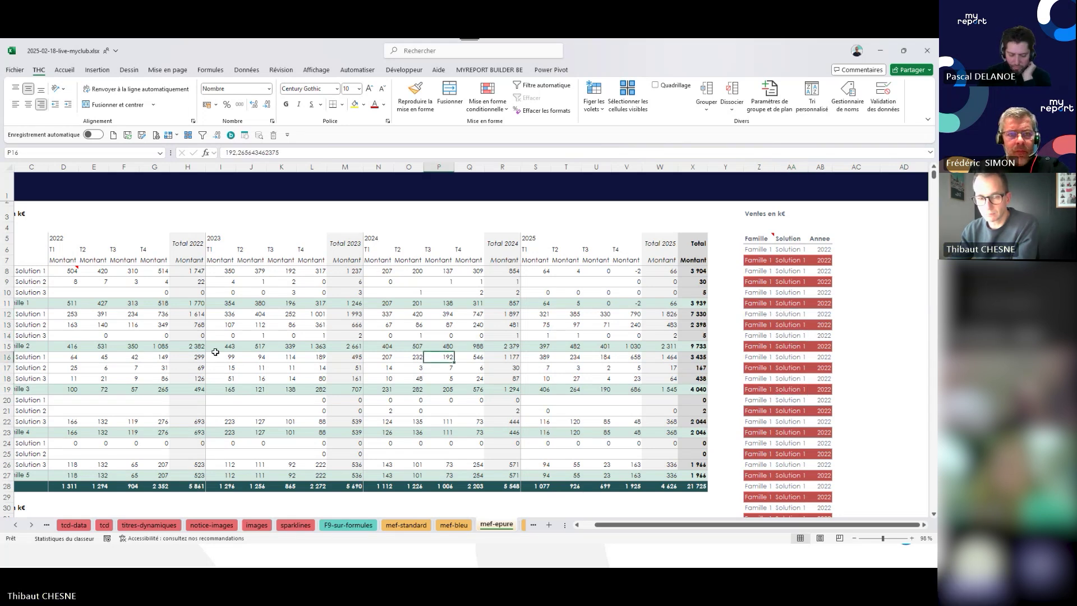
# Switch to MyReport Builder and restore Ventes en k€ as a cross table with Famille and Solution in rows.
pyautogui.moveTo(384, 565)
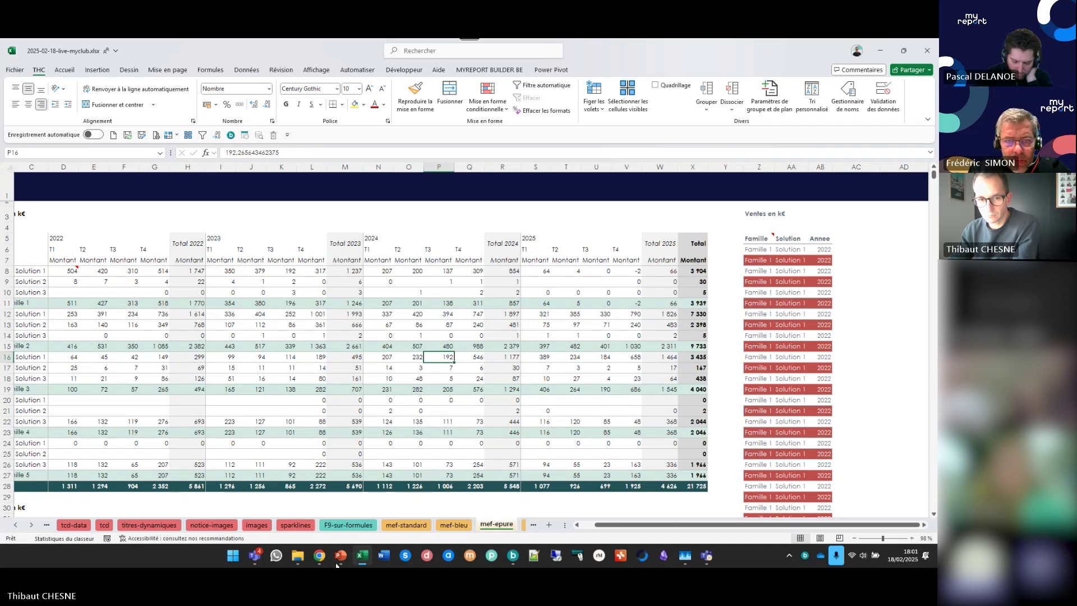
pyautogui.click(511, 557)
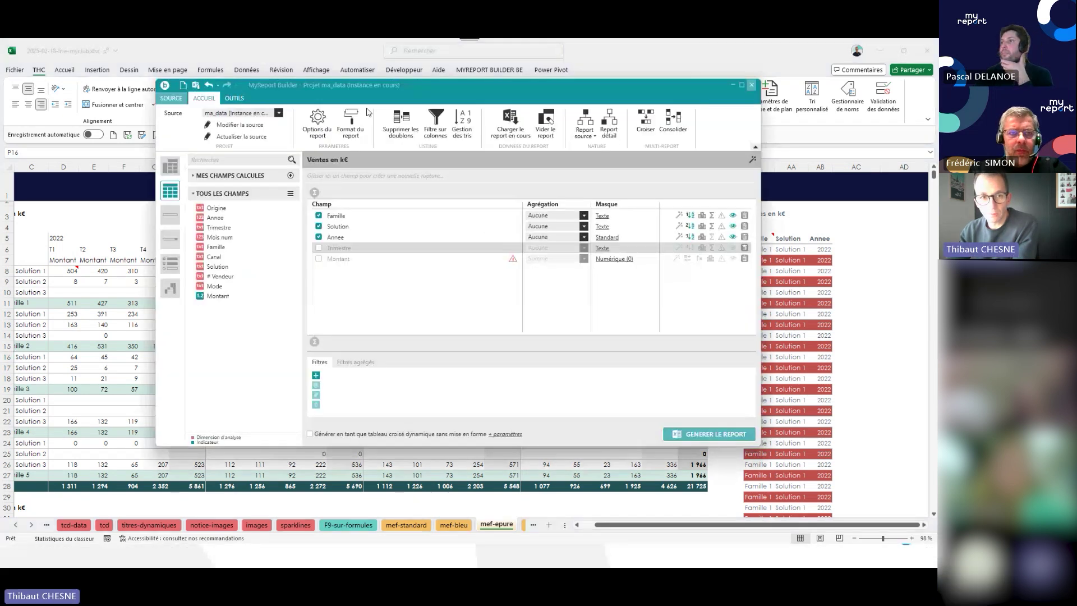
pyautogui.click(102, 304)
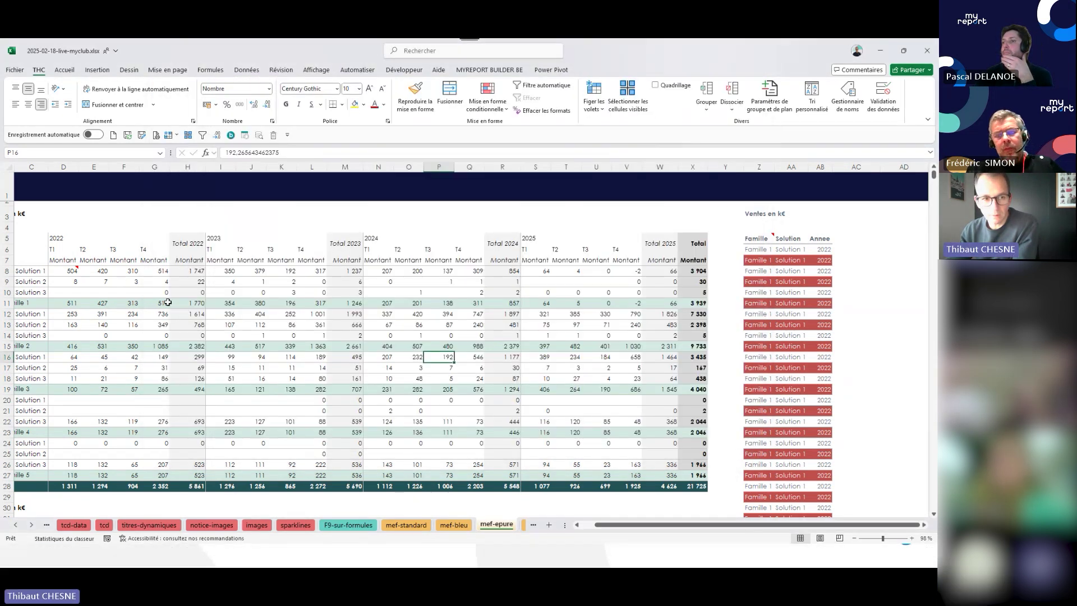
pyautogui.click(423, 404)
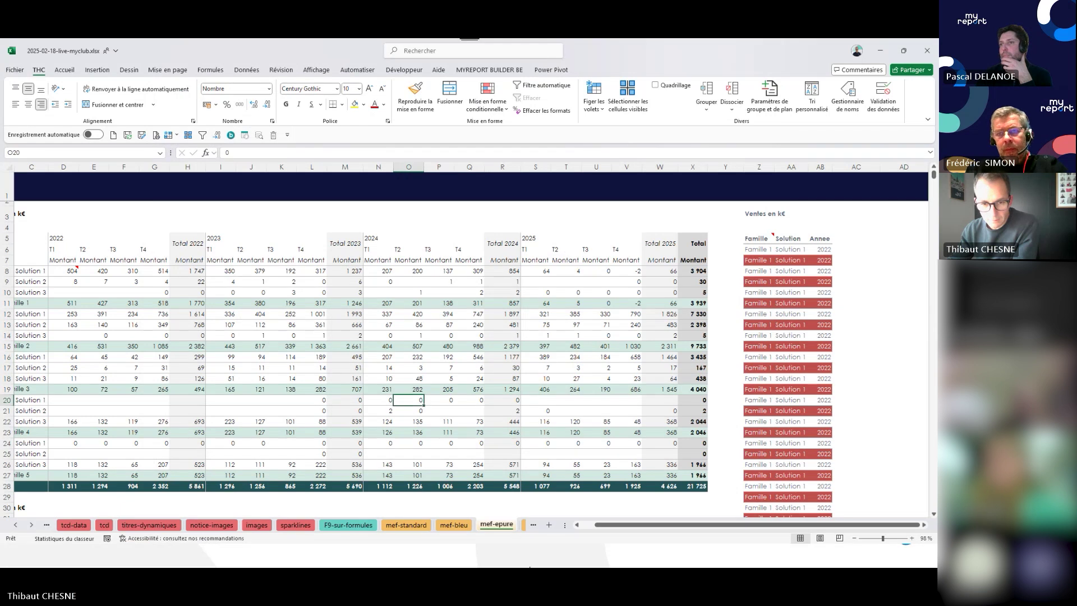
pyautogui.click(512, 548)
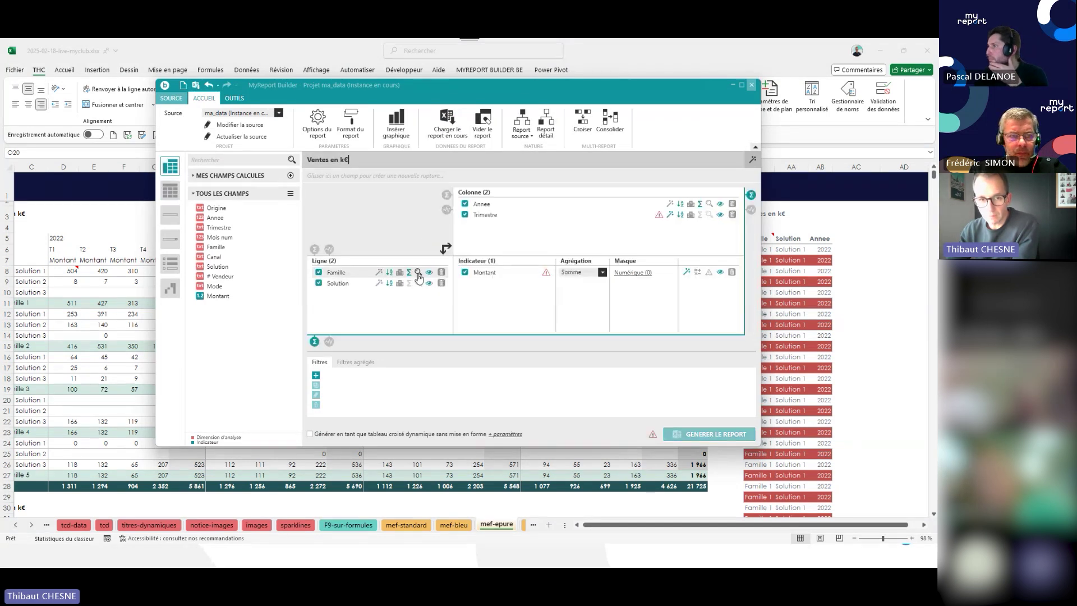
pyautogui.click(417, 274)
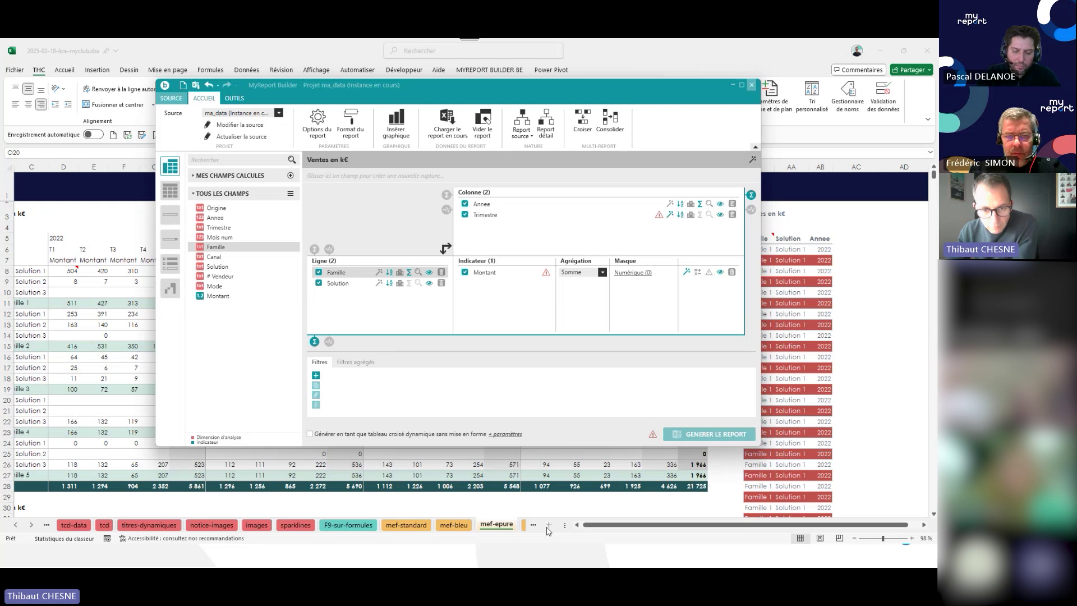
# Add a new worksheet to the Excel workbook and select cell B3 as the report's destination.
pyautogui.click(548, 528)
pyautogui.click(549, 528)
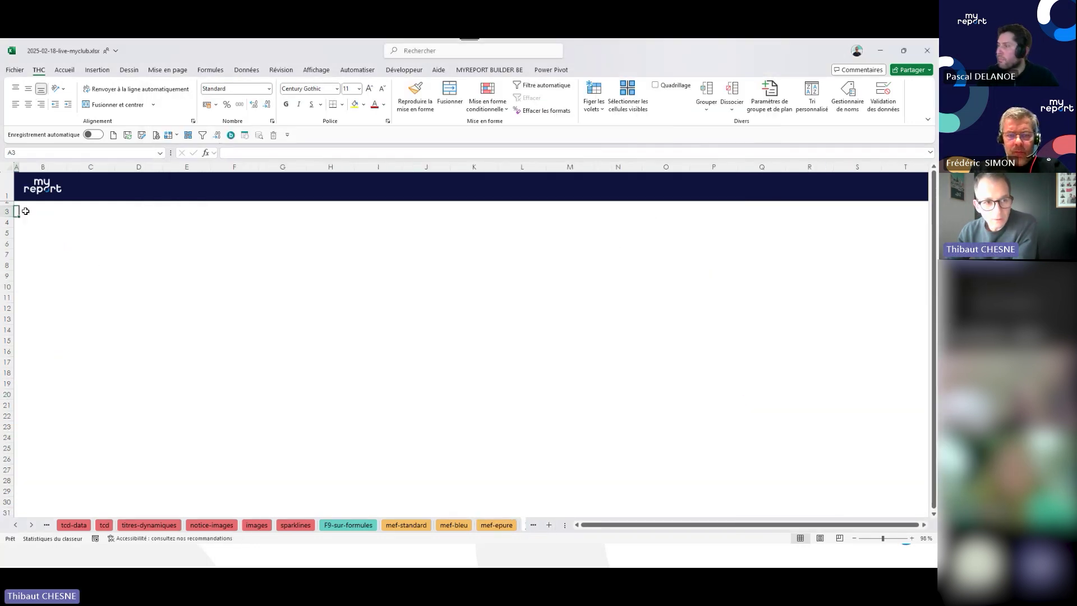
pyautogui.click(25, 211)
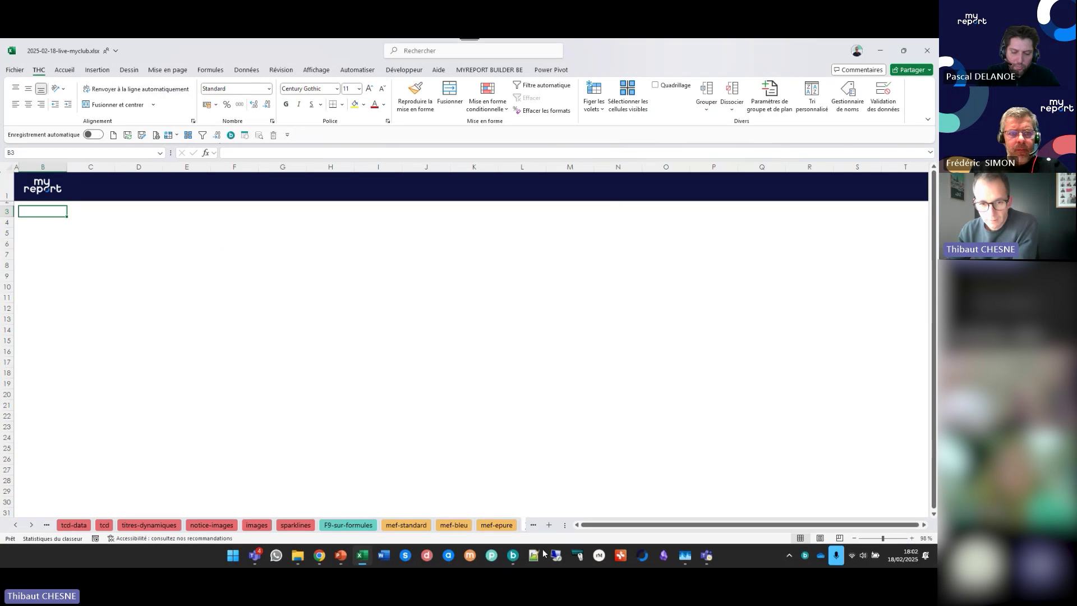
# In MyReport Builder, exclude Trimestre from the columns, check Montant's warning, and generate the cross table in the new sheet.
pyautogui.click(512, 558)
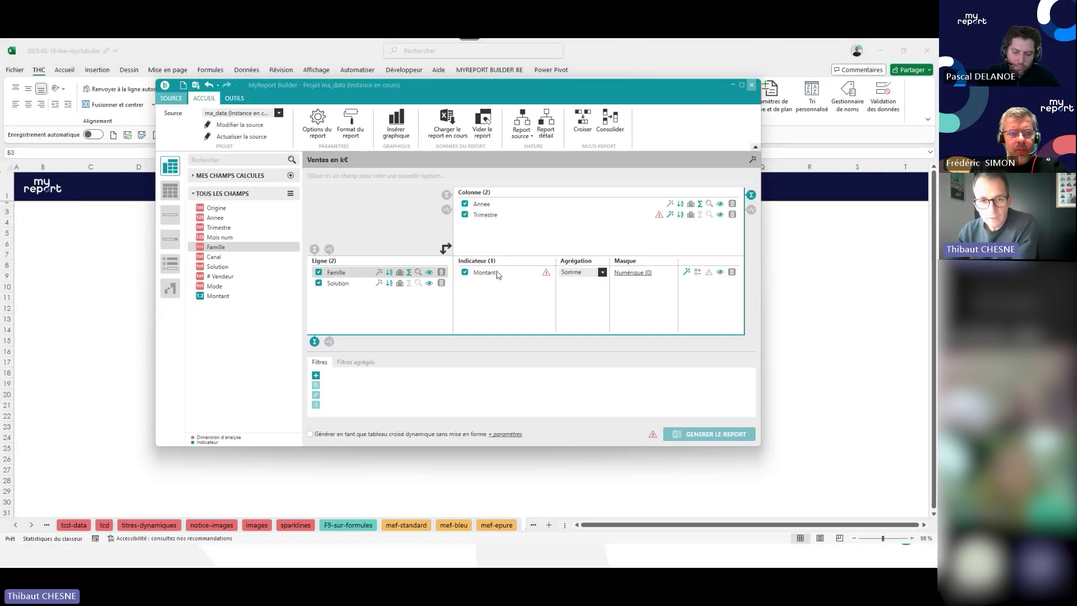
pyautogui.click(465, 215)
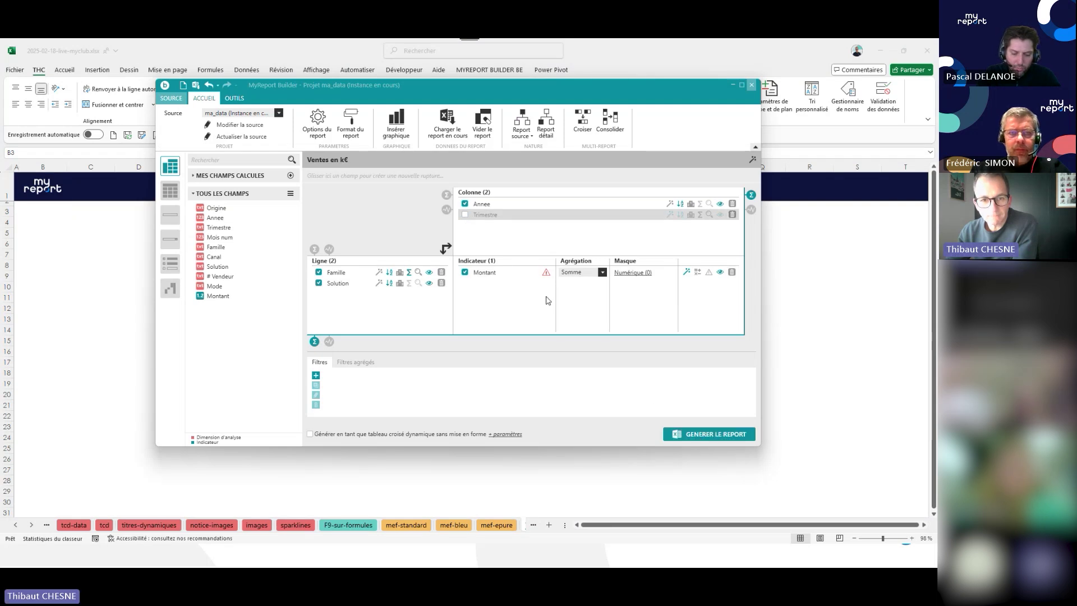
pyautogui.click(546, 272)
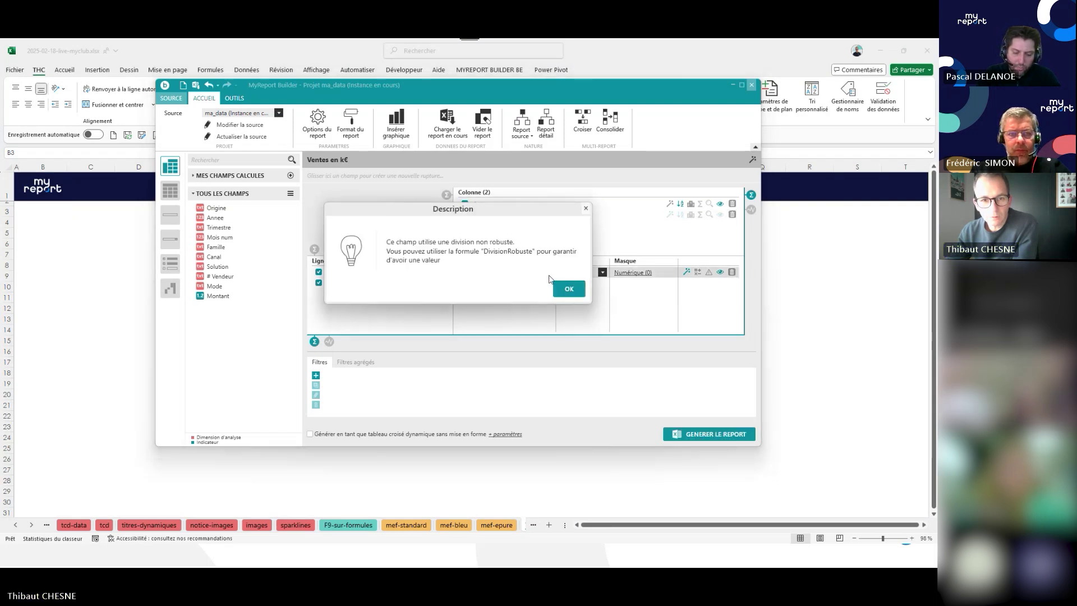
pyautogui.click(569, 288)
pyautogui.click(718, 436)
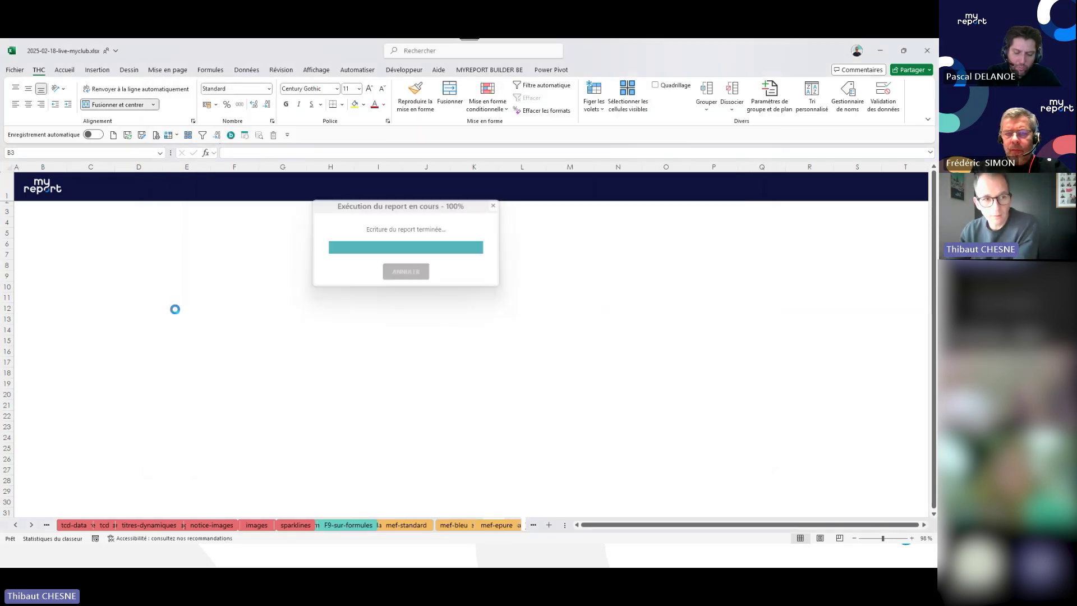
# Enable collapsible detail for the Famille row field and regenerate the Ventes en k€ report.
pyautogui.click(44, 288)
pyautogui.moveTo(455, 567)
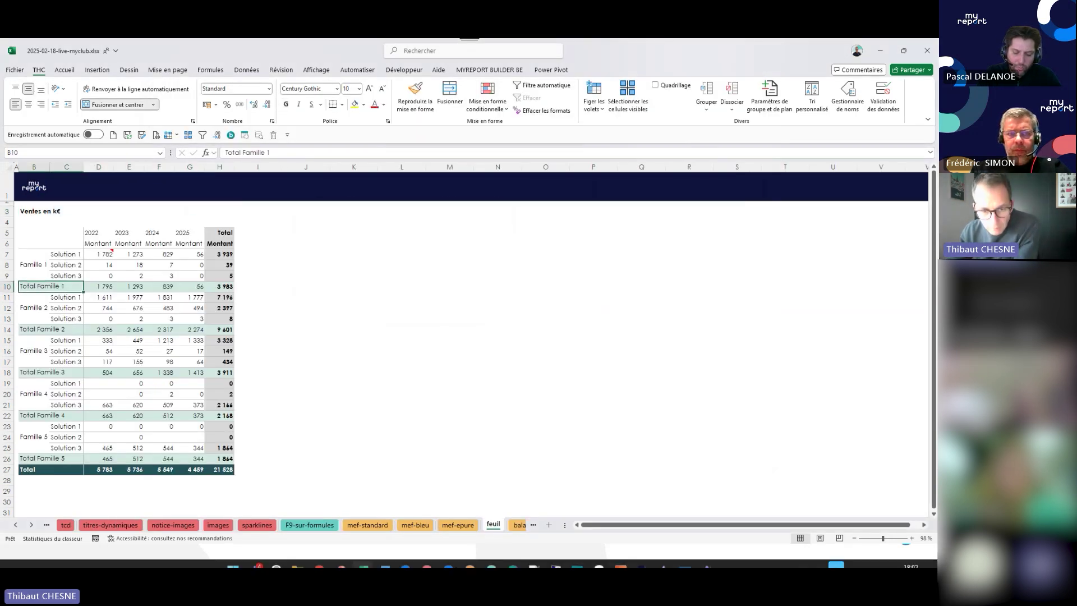
pyautogui.click(513, 556)
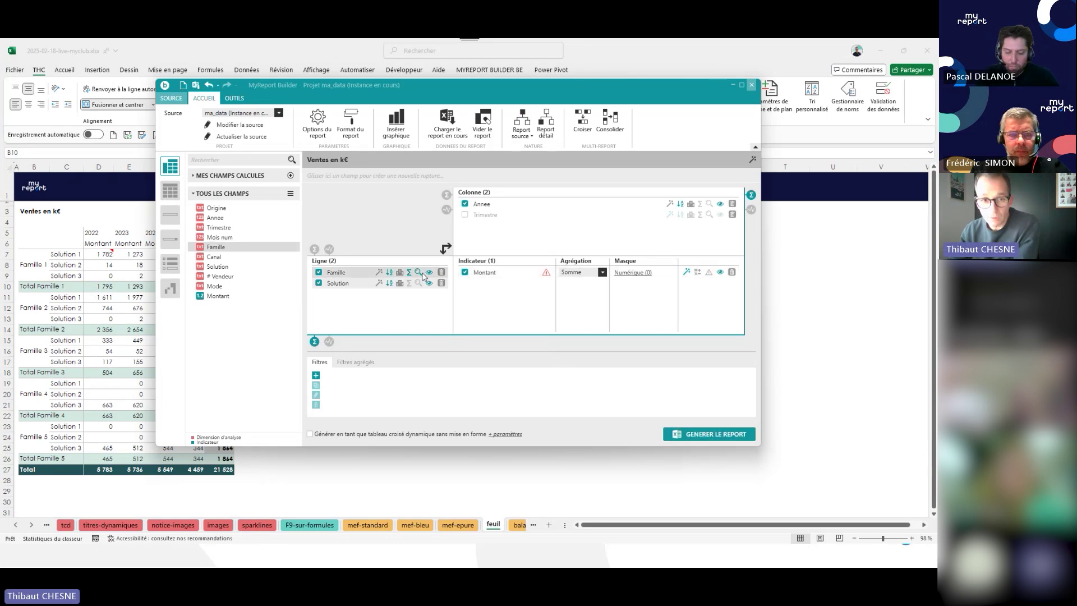
pyautogui.click(707, 434)
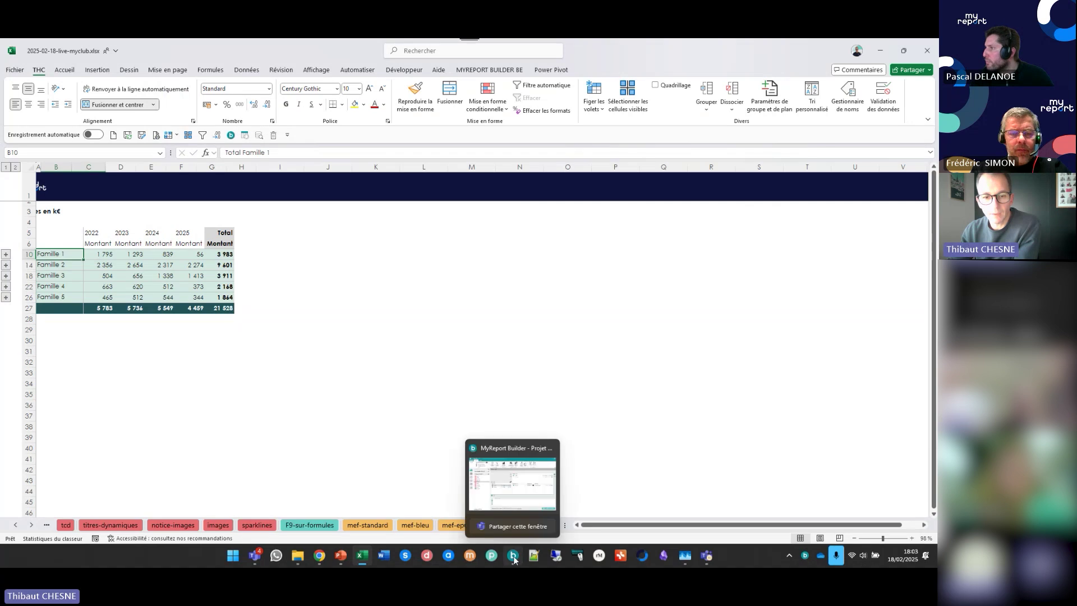
# Switch to MyReport Builder, enable display of the row labels, and regenerate the Ventes en k€ report.
pyautogui.click(513, 559)
pyautogui.rightClick(378, 312)
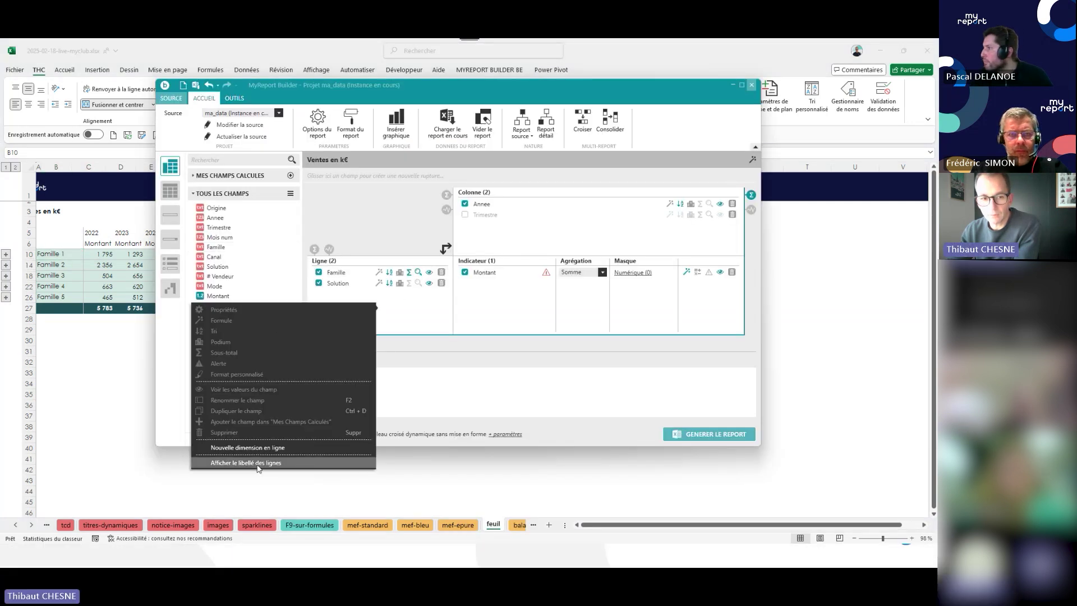
pyautogui.click(257, 464)
pyautogui.click(677, 435)
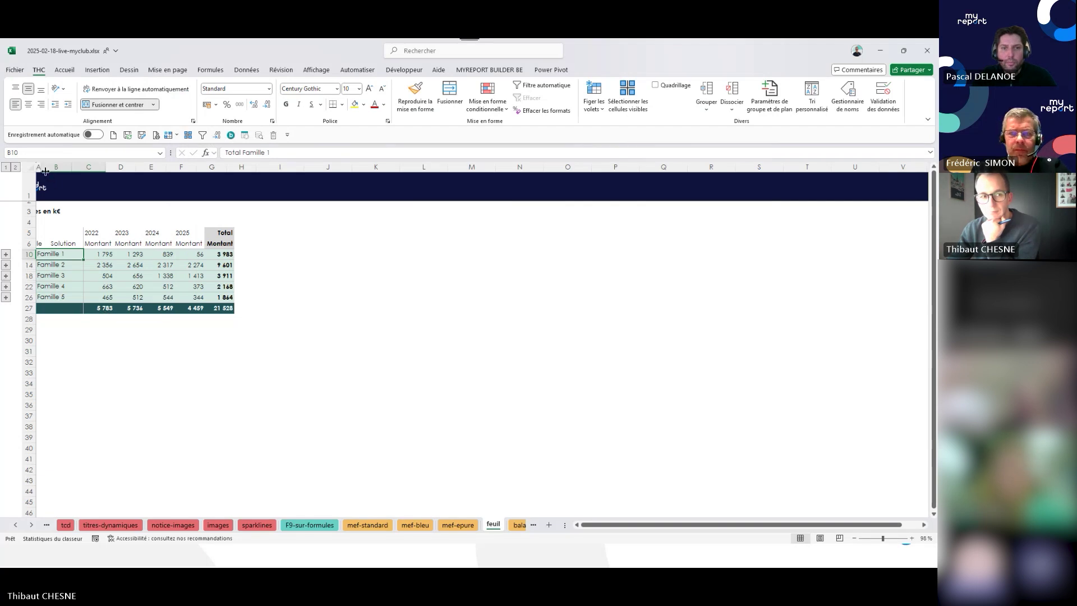
# Widen column A in the generated sheet and select the Total Famille 3 cell.
pyautogui.moveTo(46, 171); pyautogui.dragTo(107, 171)
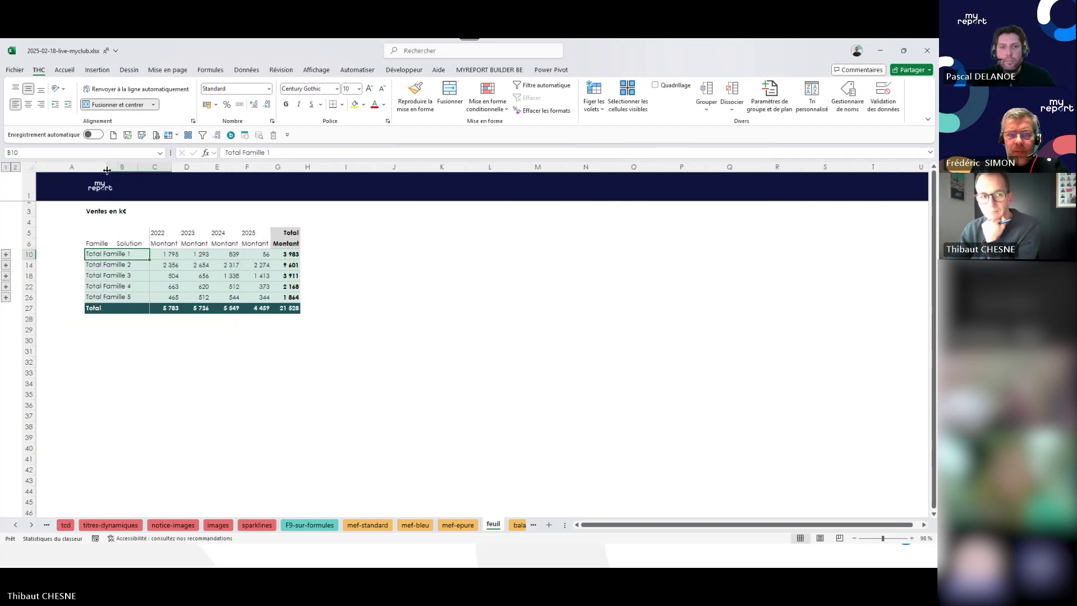
pyautogui.click(129, 286)
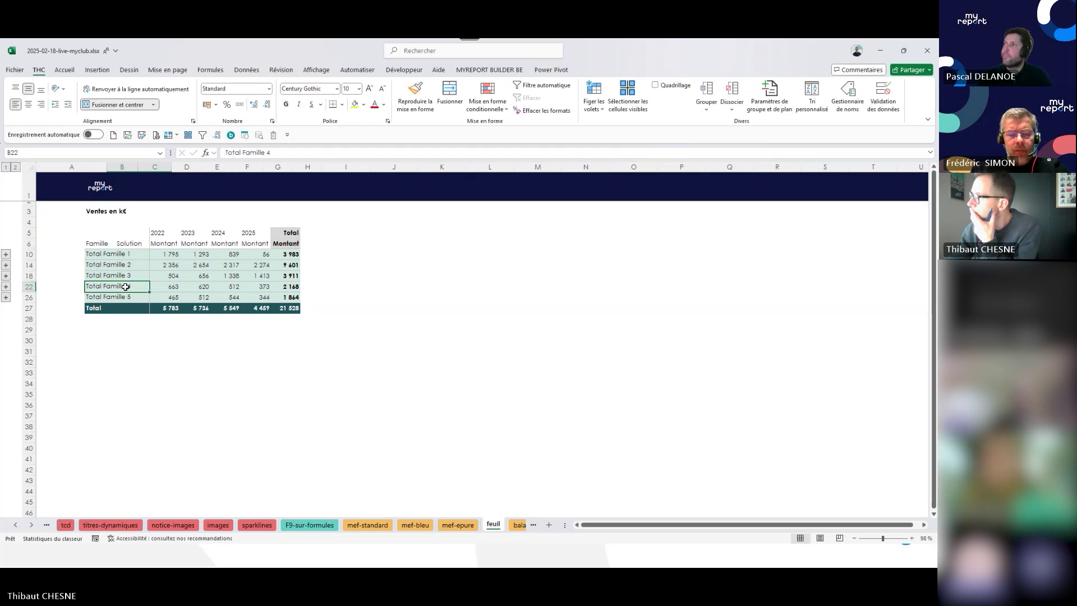
pyautogui.press('Up')
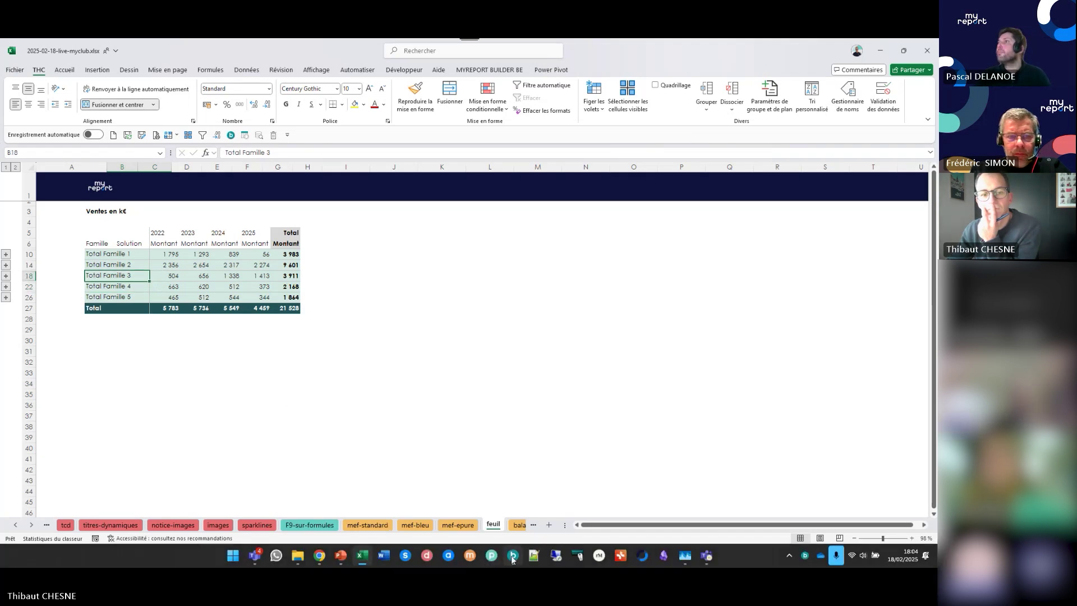
# Switch to MyReport Builder and remove the division by 1000 from the Montant indicator's expression.
pyautogui.click(513, 559)
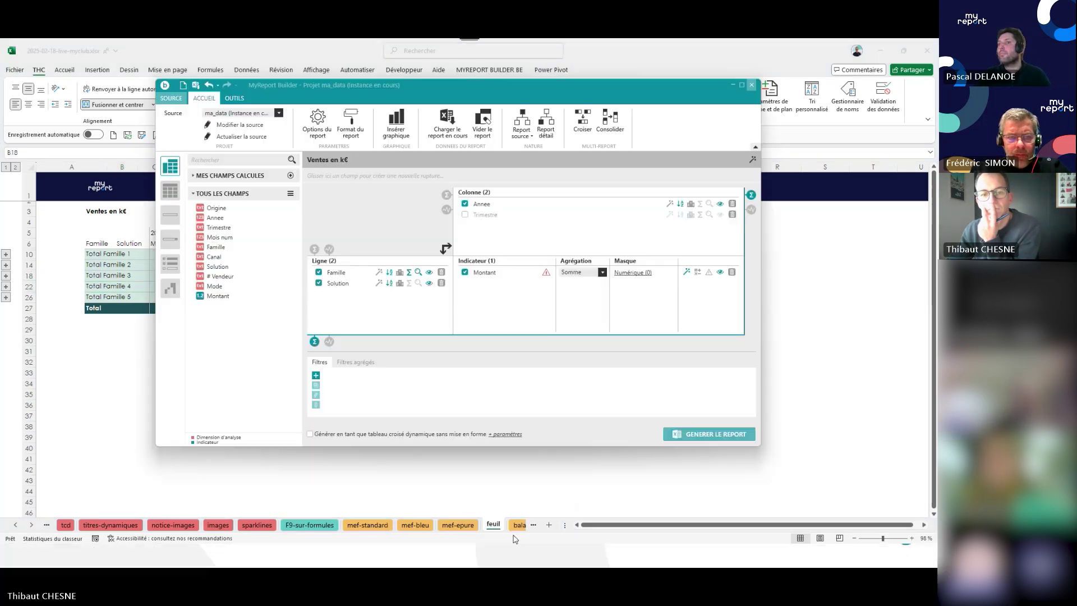
pyautogui.doubleClick(508, 275)
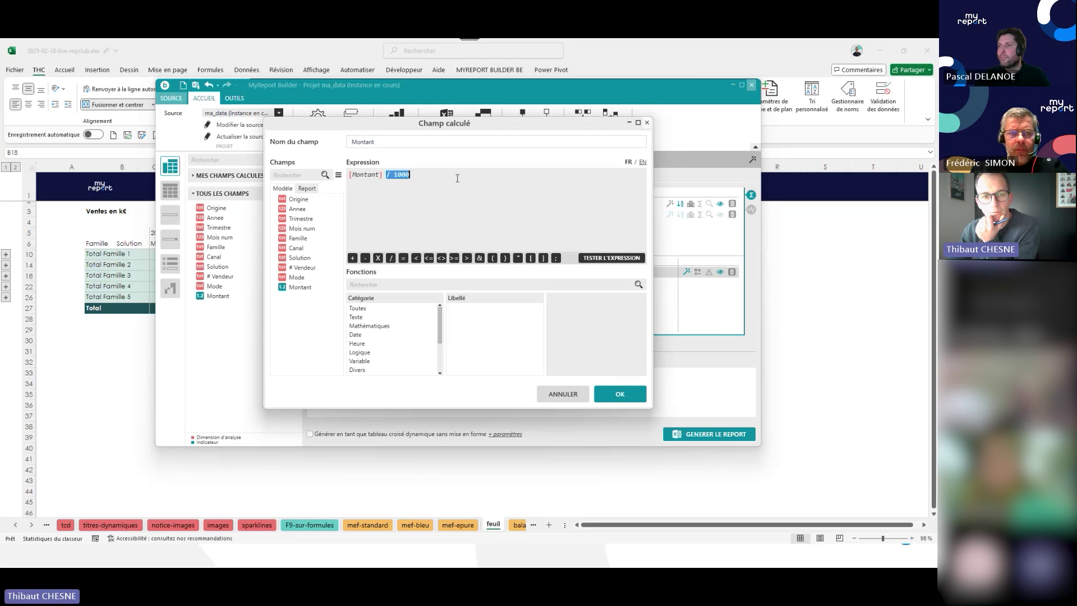
pyautogui.press('Delete')
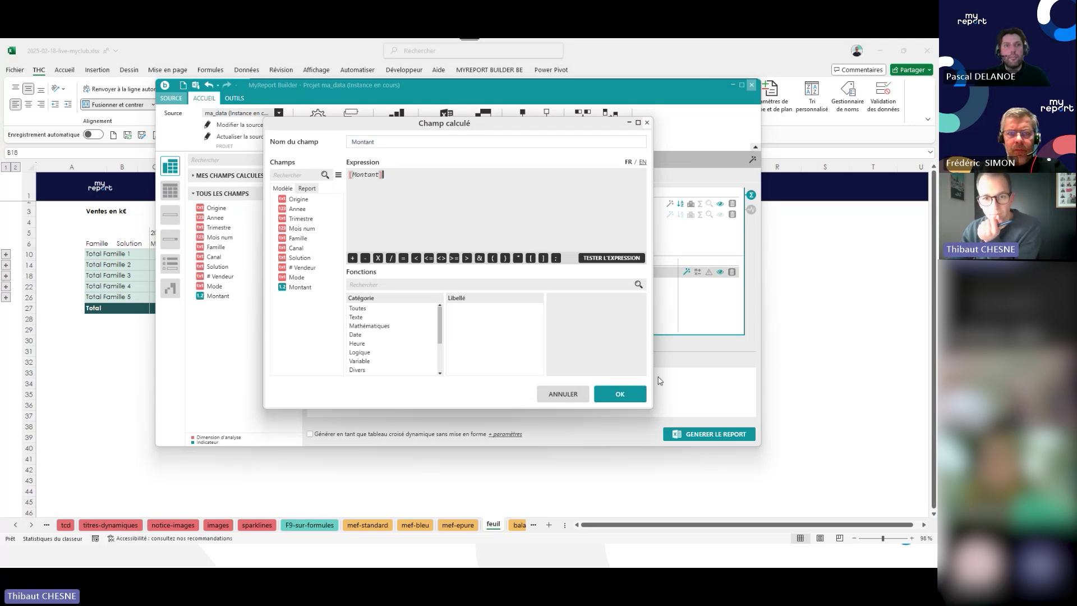
pyautogui.click(619, 393)
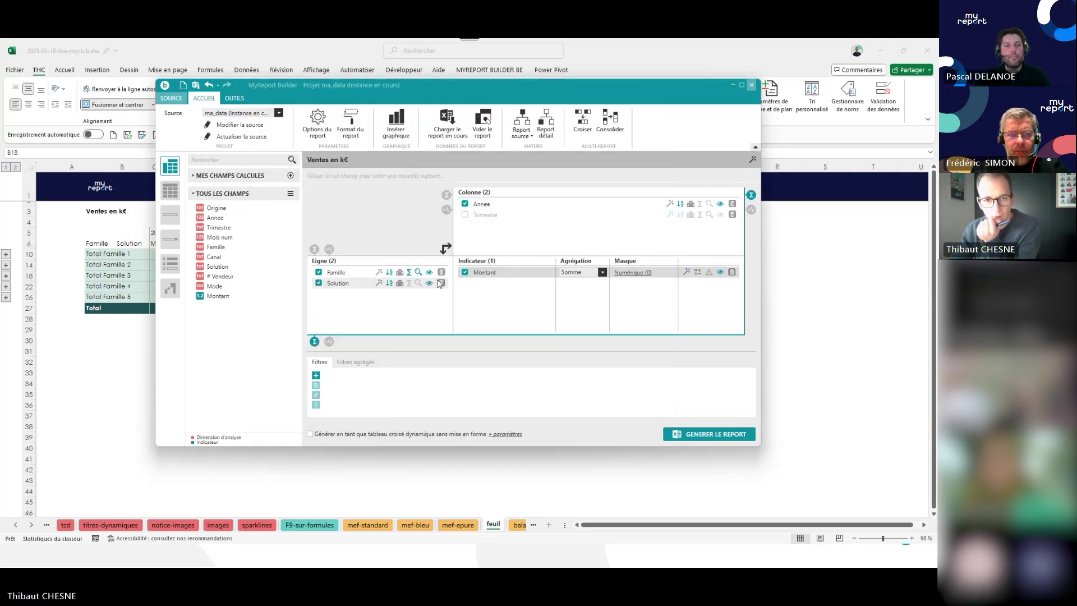
# Add a second Montant indicator calculated as Différence des colonnes dans Total par rapport Précédent, and regenerate the report.
pyautogui.moveTo(218, 296); pyautogui.dragTo(543, 313)
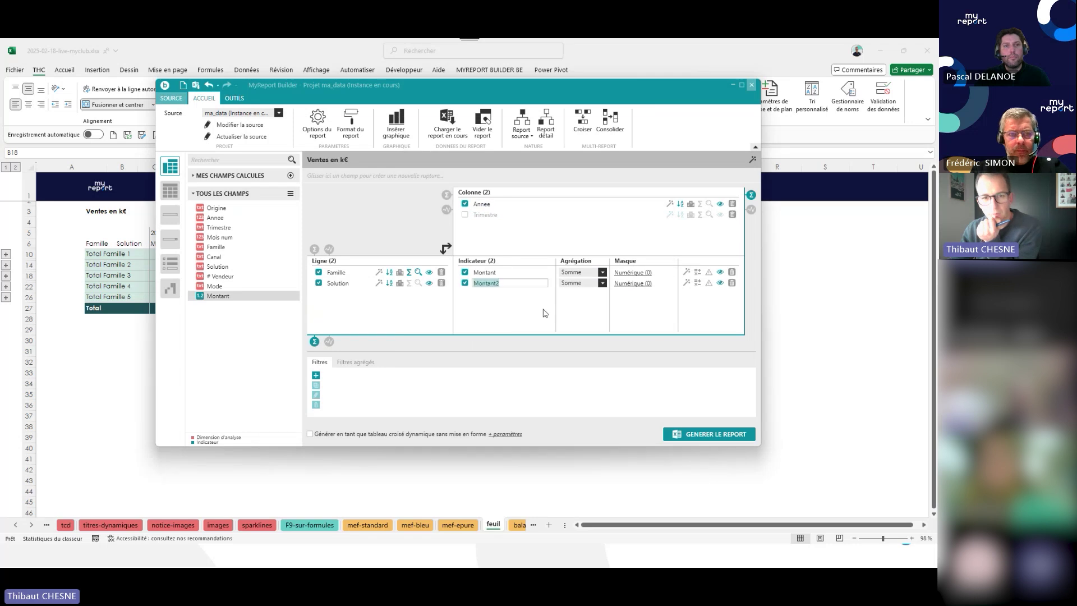
pyautogui.click(697, 284)
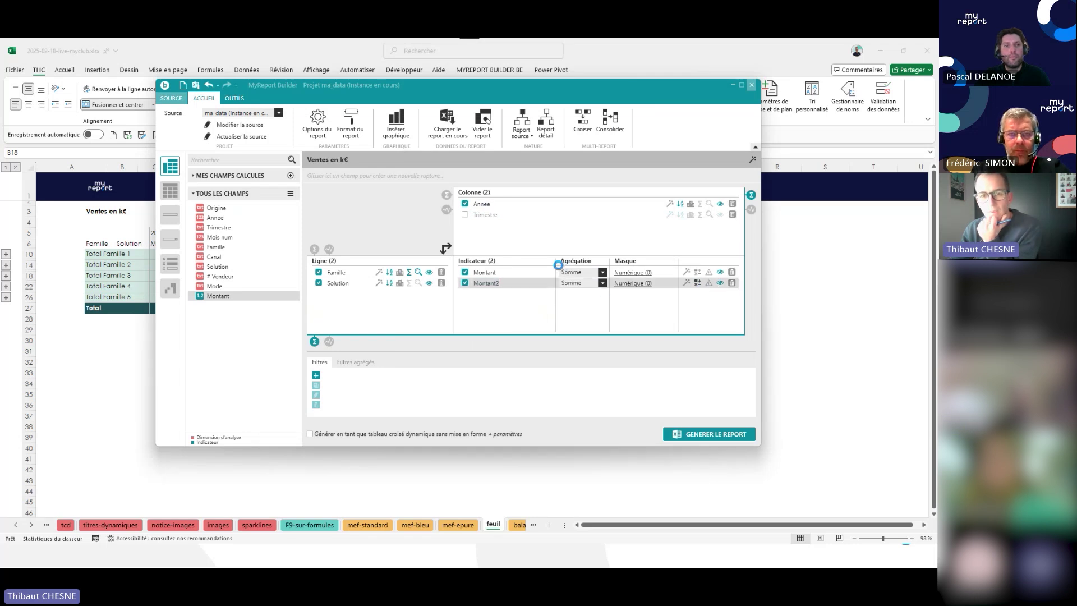
pyautogui.click(502, 297)
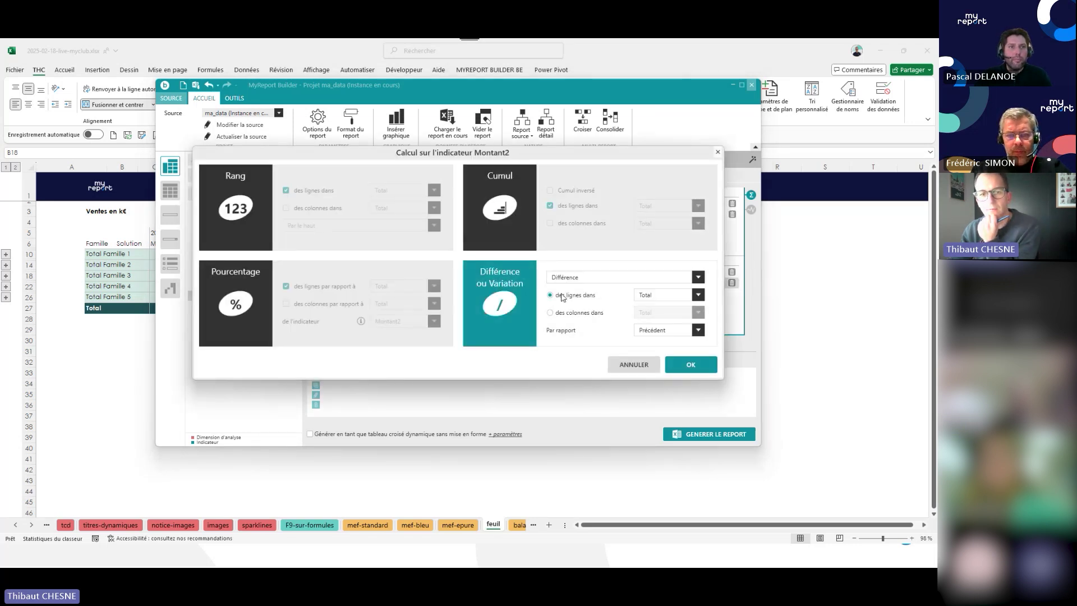
pyautogui.click(580, 313)
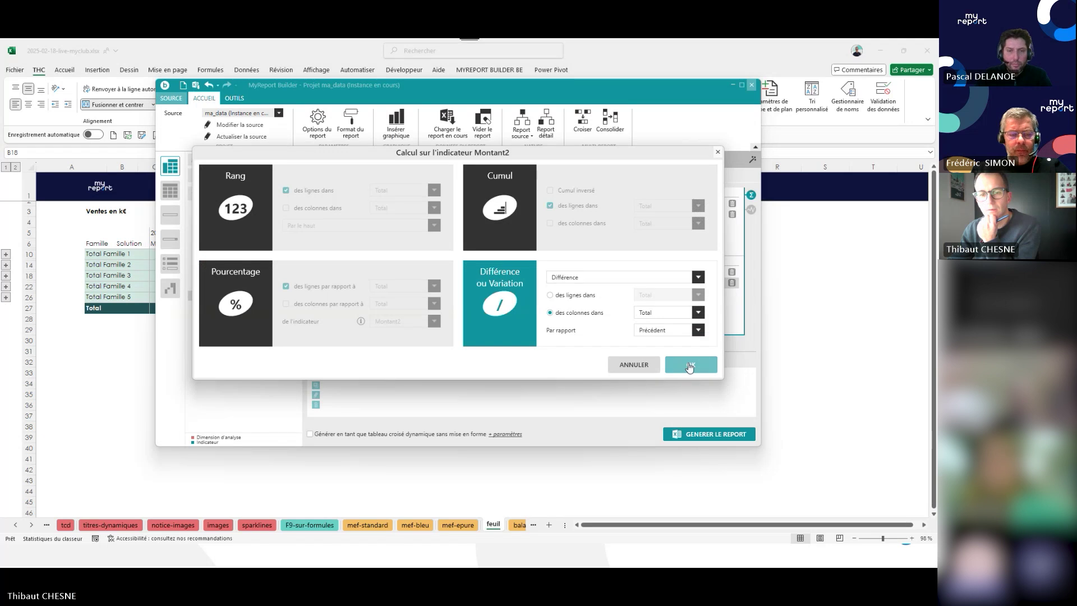
pyautogui.click(690, 365)
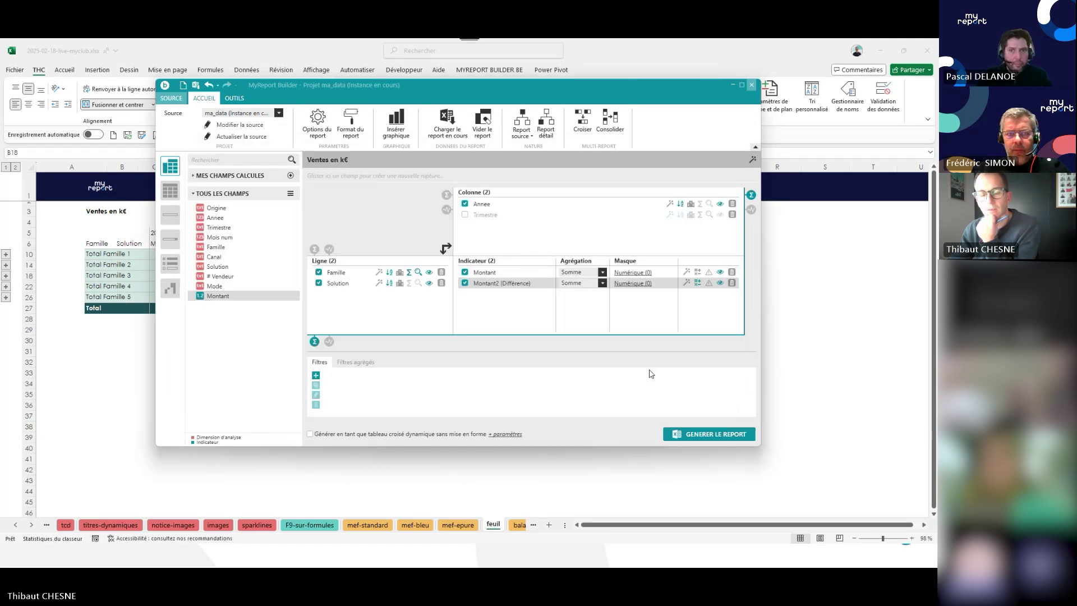
pyautogui.click(724, 435)
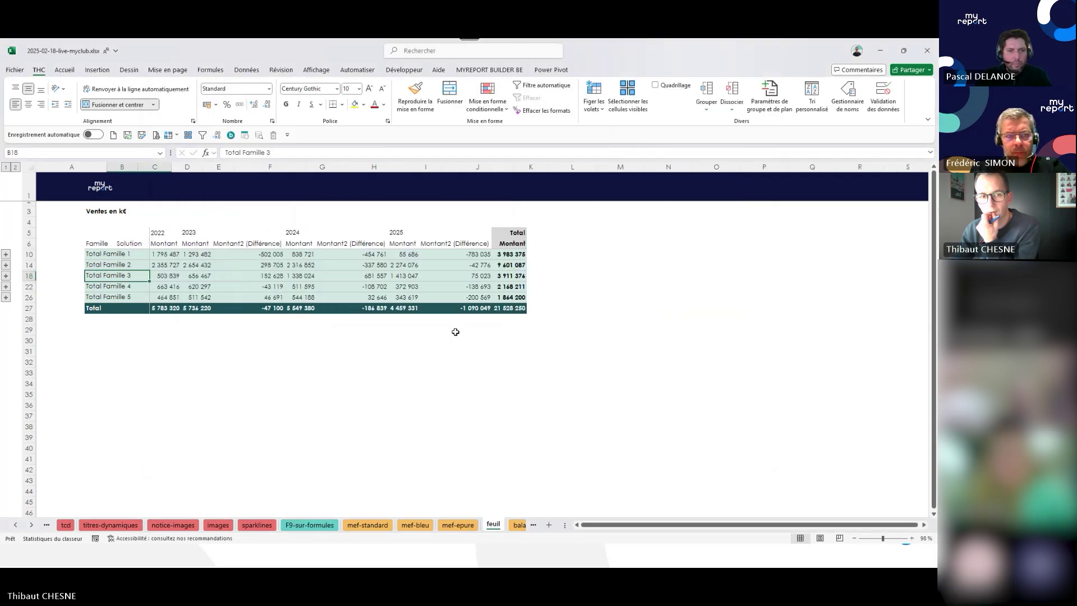
# Expand the Famille 1 detail rows and examine the 2023 Montant and Montant2 (Différence) column headers.
pyautogui.click(6, 255)
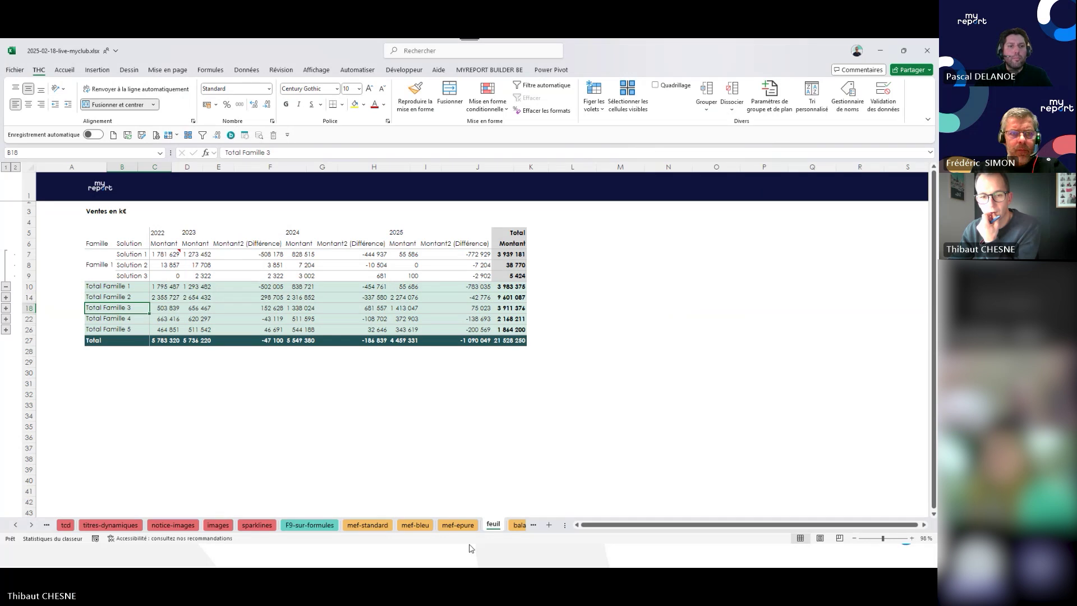
pyautogui.moveTo(491, 564)
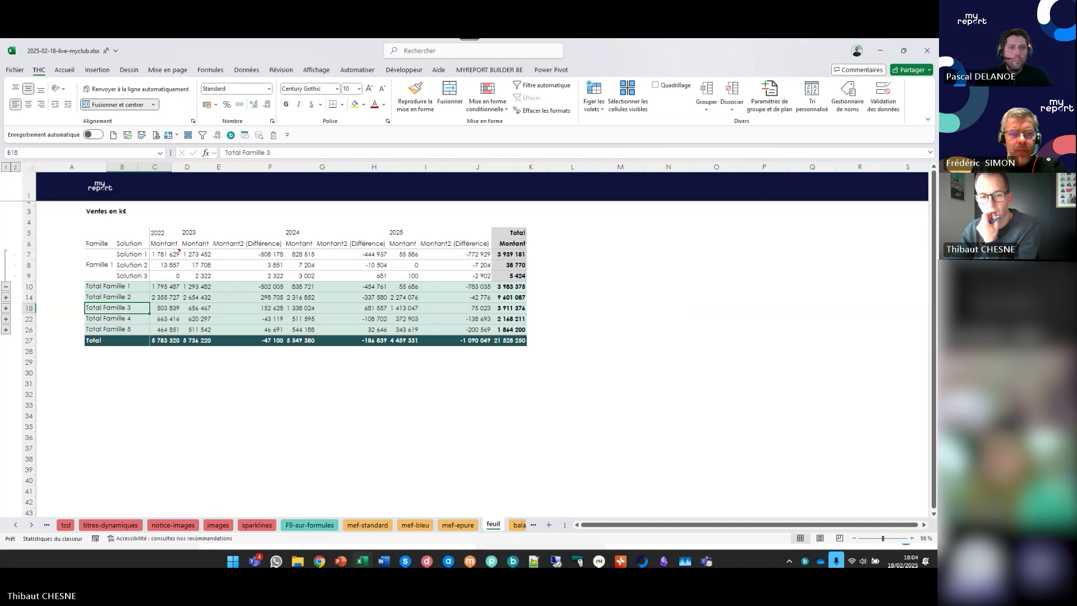
pyautogui.click(222, 243)
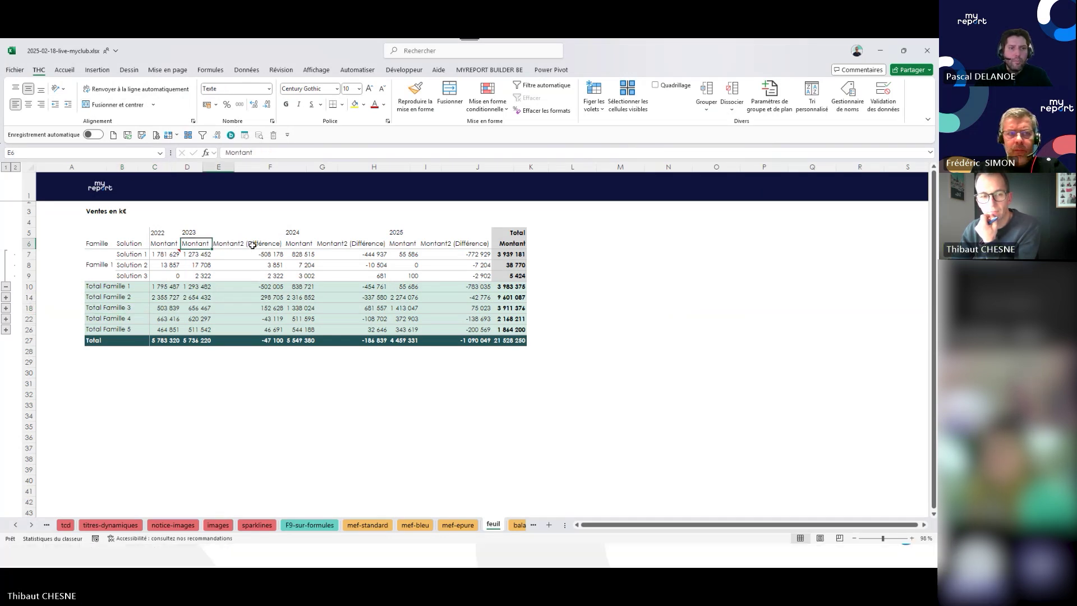
pyautogui.click(287, 244)
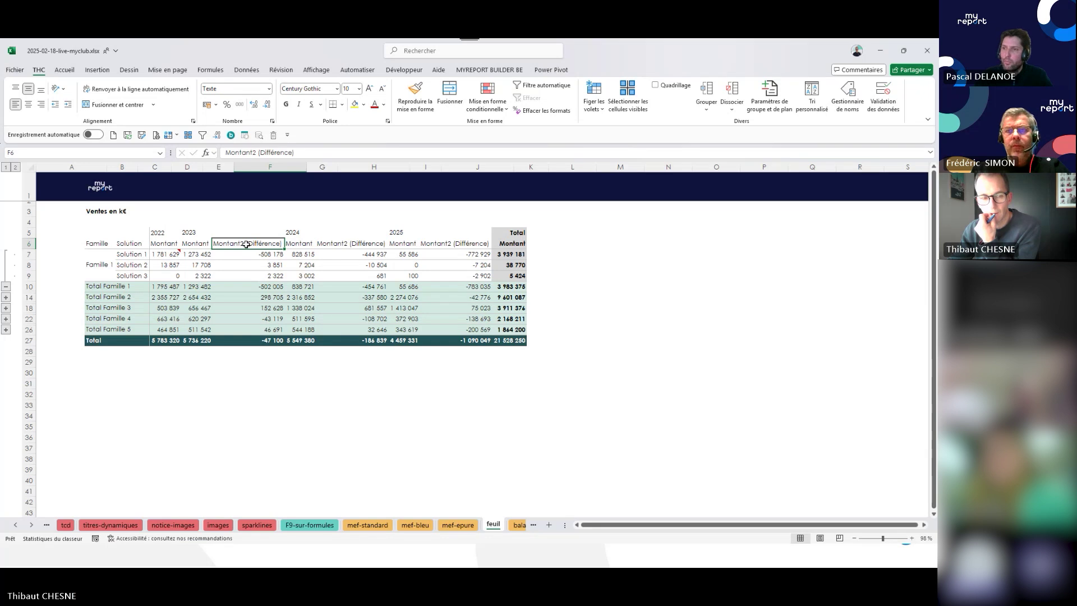
# Switch to MyReport Builder and rename the Montant2 (Différence) indicator as Ecart.
pyautogui.moveTo(433, 567)
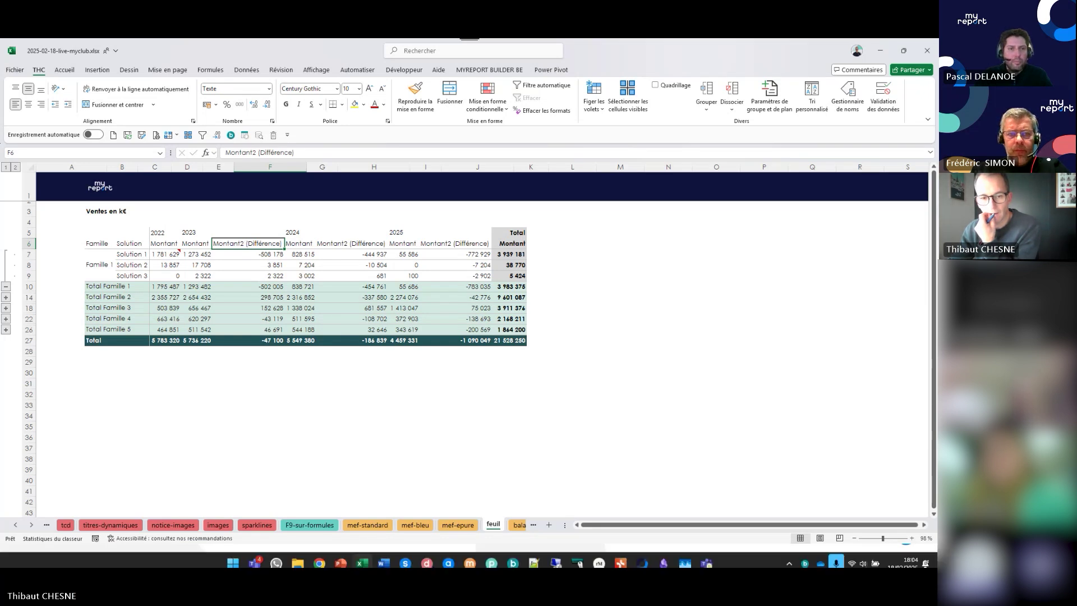
pyautogui.click(514, 557)
pyautogui.rightClick(495, 283)
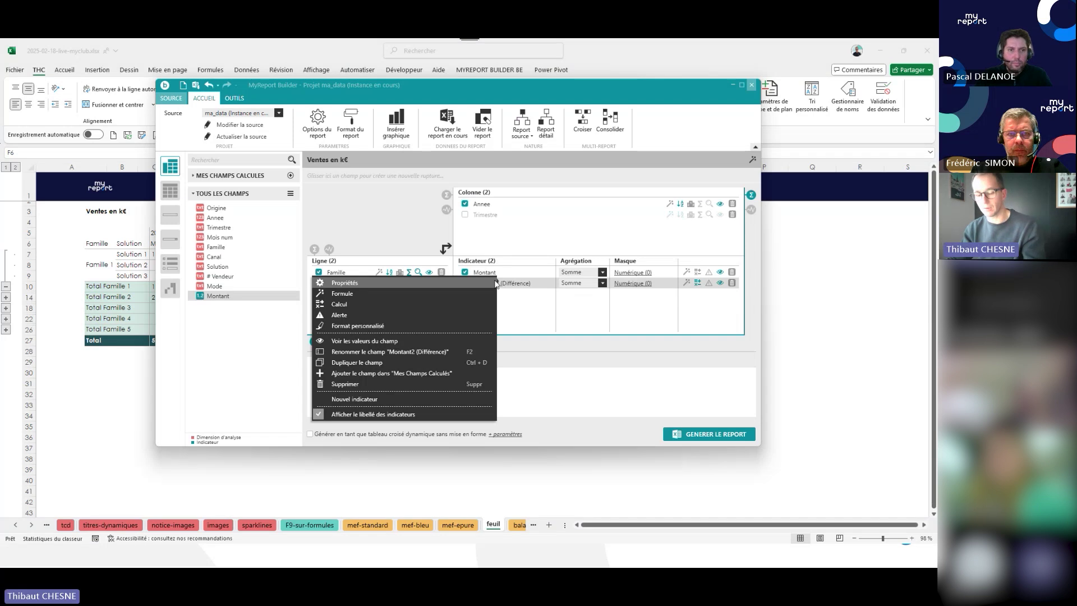
pyautogui.click(514, 286)
pyautogui.doubleClick(514, 286)
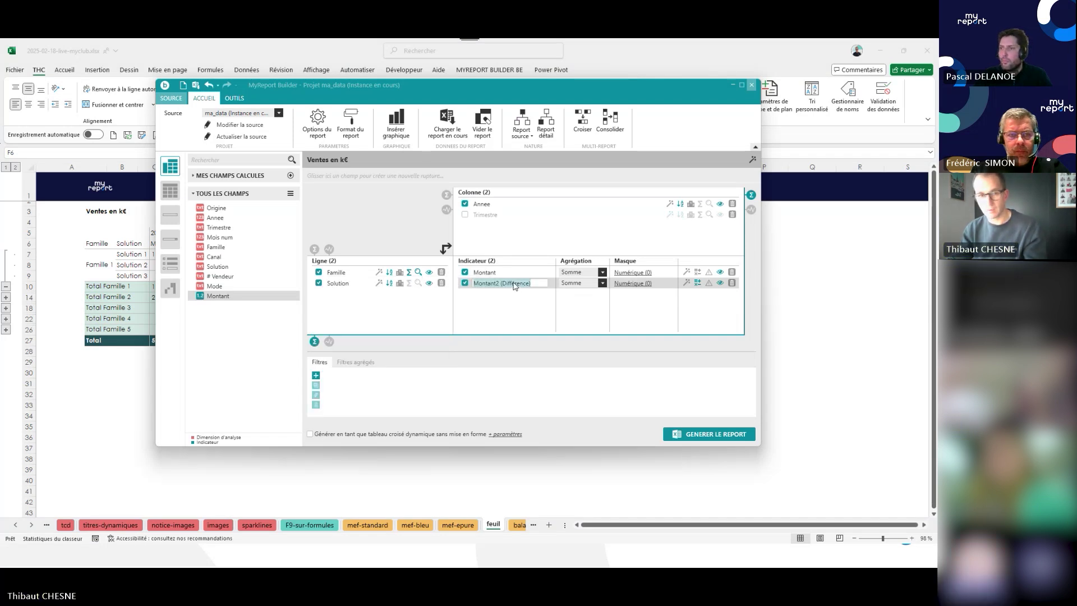
pyautogui.write('Ecart')
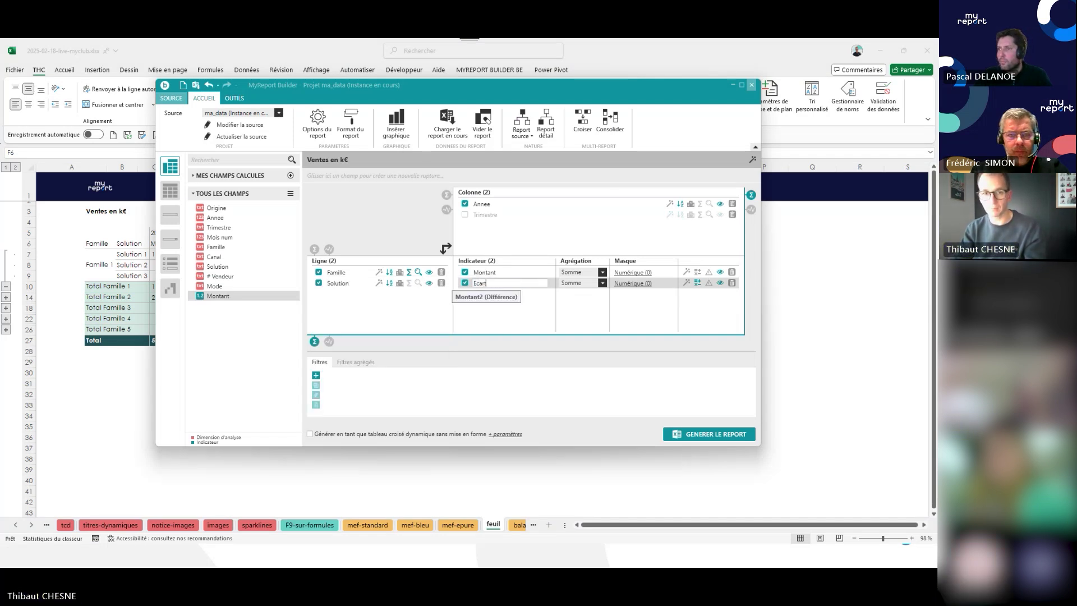
pyautogui.press('Return')
# Give the Ecart indicator a custom format with light blue cells and bold text, and regenerate the report.
pyautogui.rightClick(511, 285)
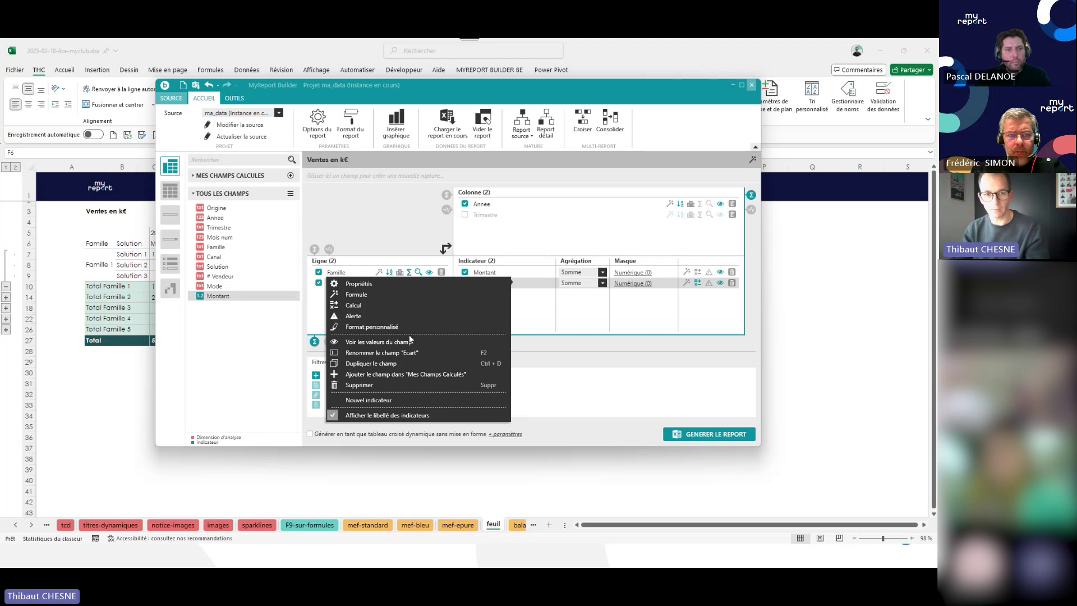
pyautogui.click(393, 326)
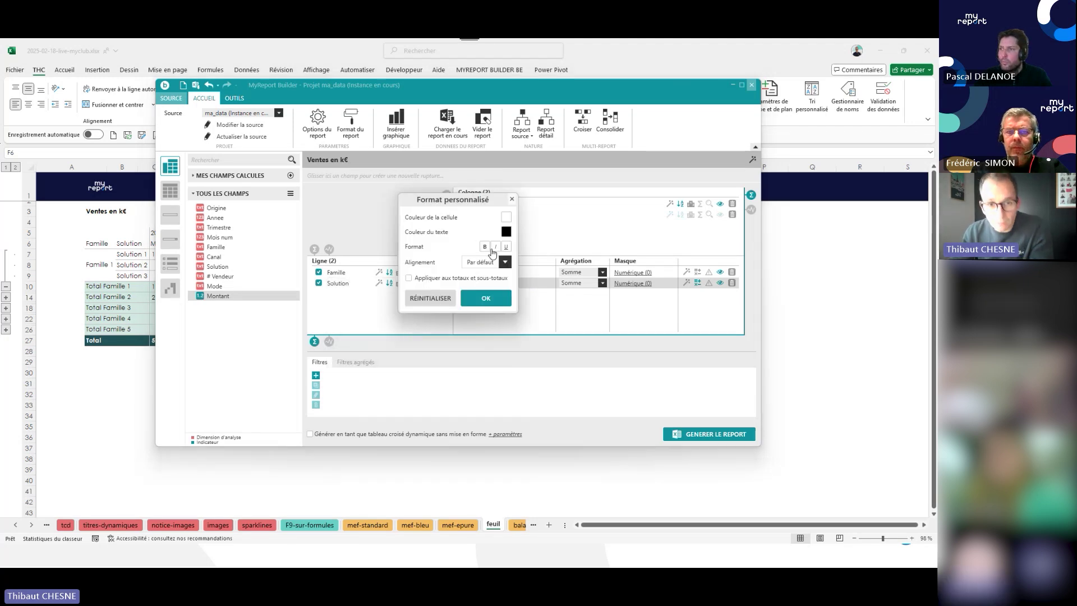
pyautogui.click(506, 217)
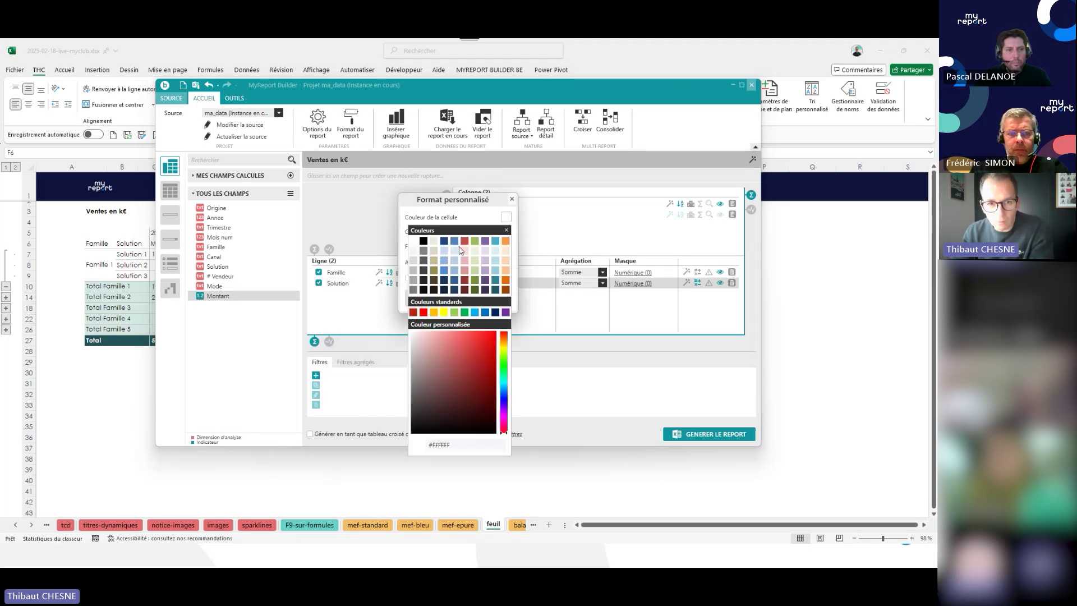
pyautogui.click(454, 250)
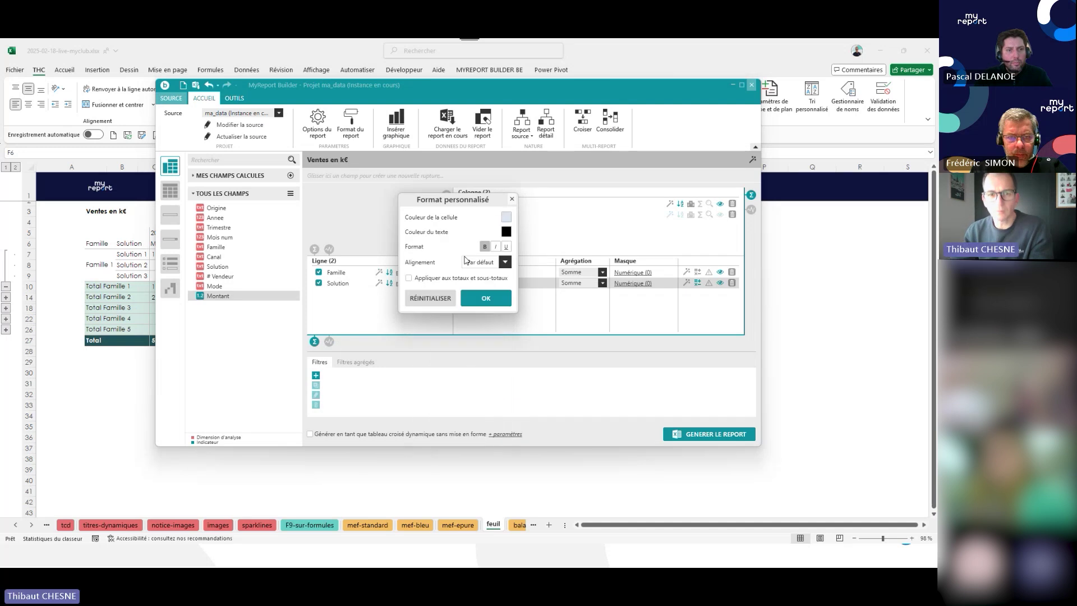
pyautogui.click(484, 308)
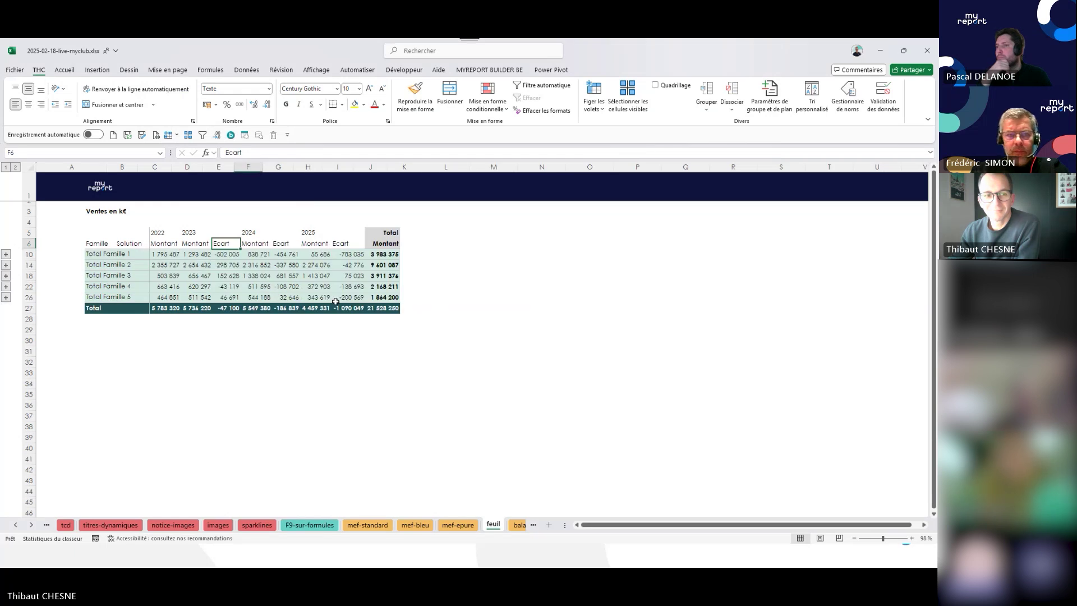
# Expand the Famille 1 and Famille 2 details and examine the Ecart columns under the year headers.
pyautogui.click(6, 256)
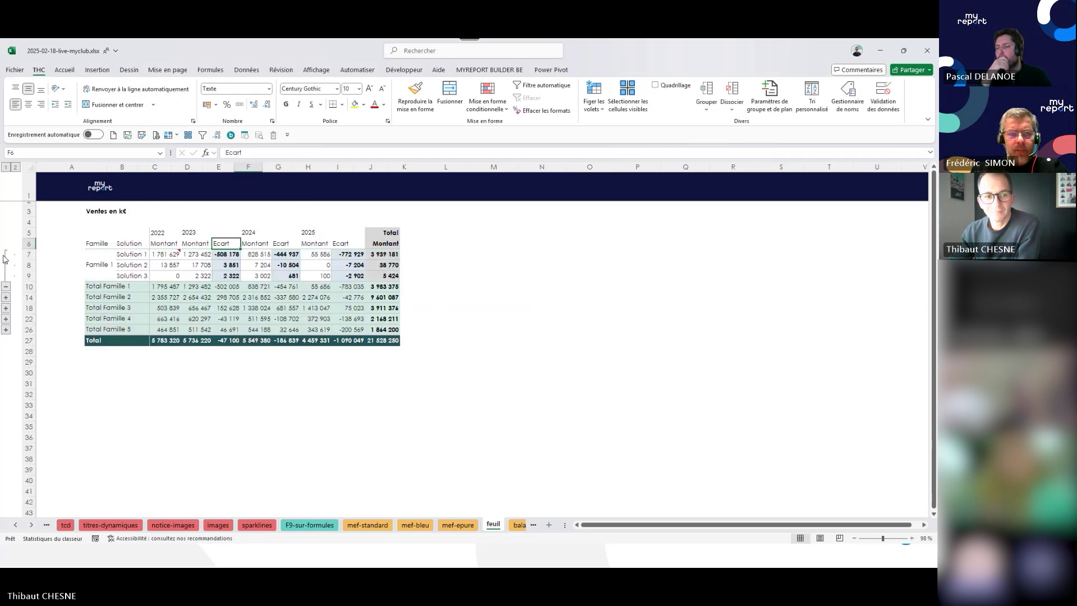
pyautogui.click(5, 298)
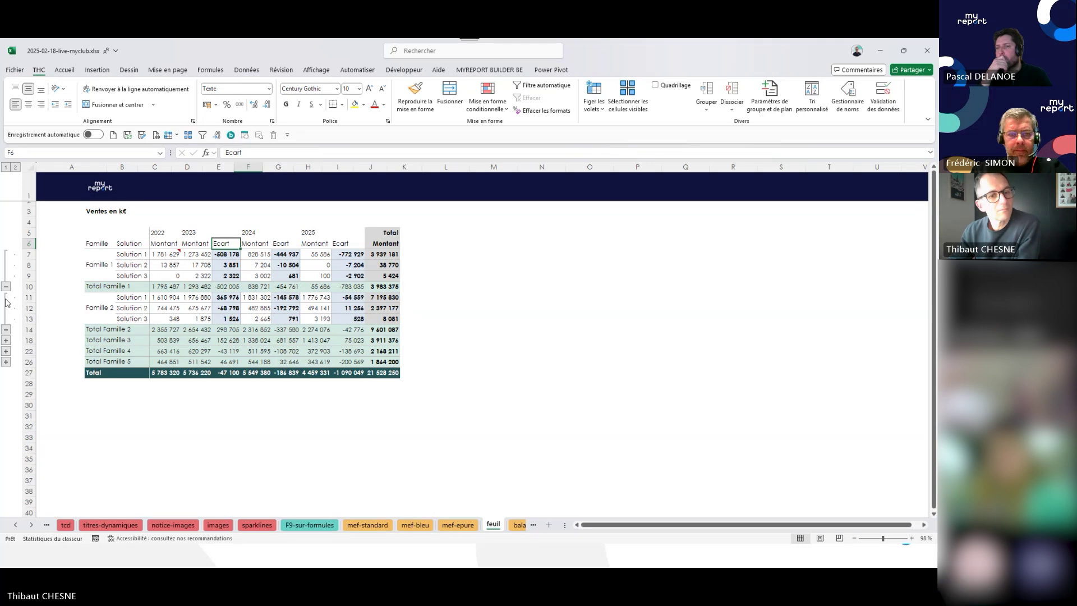
pyautogui.click(164, 232)
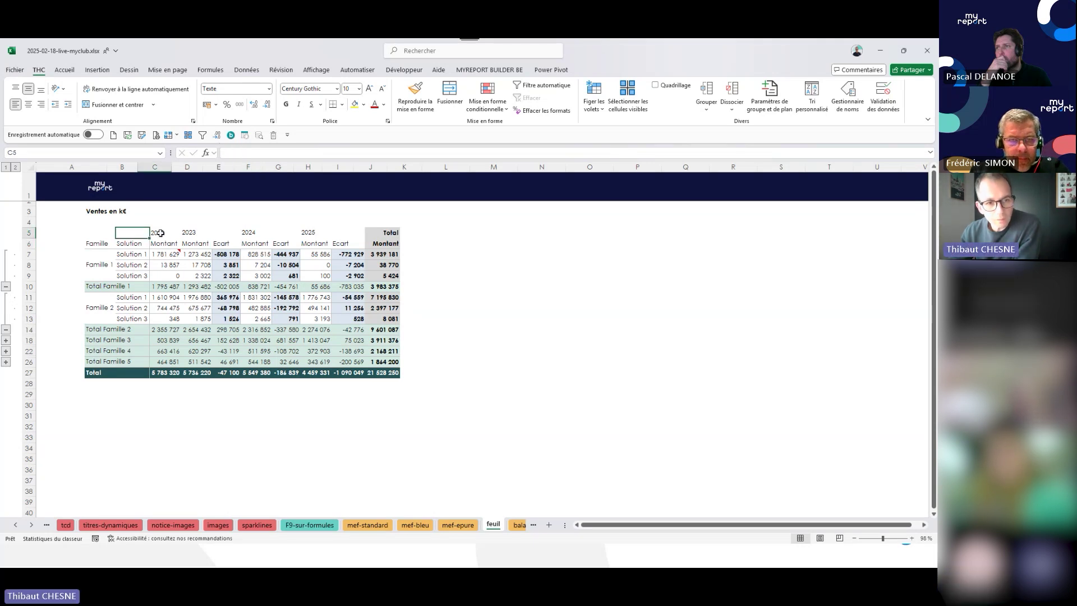
pyautogui.click(198, 232)
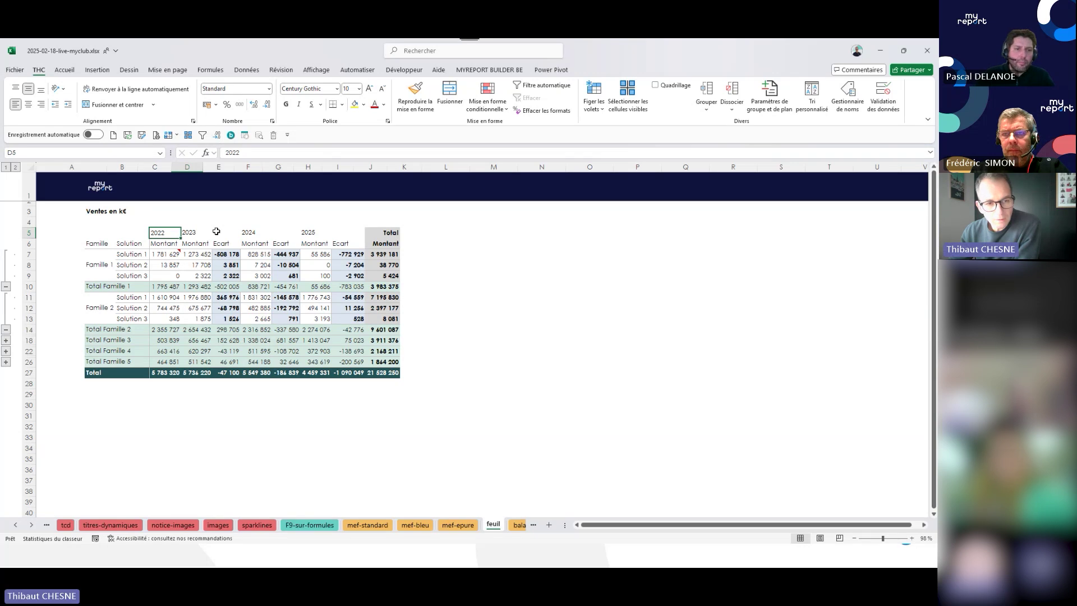
pyautogui.click(188, 232)
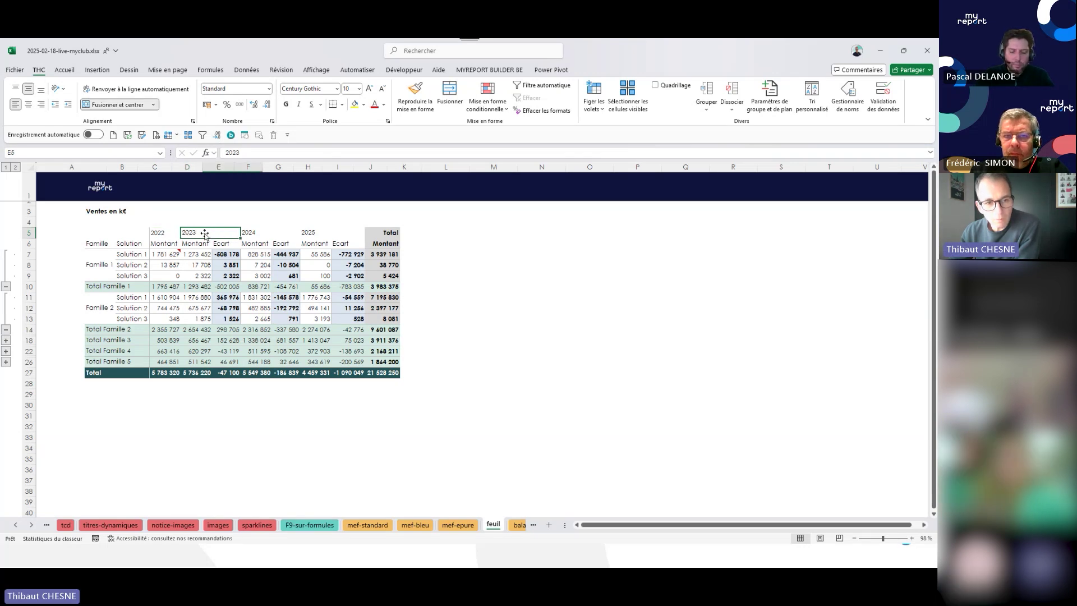
pyautogui.click(265, 232)
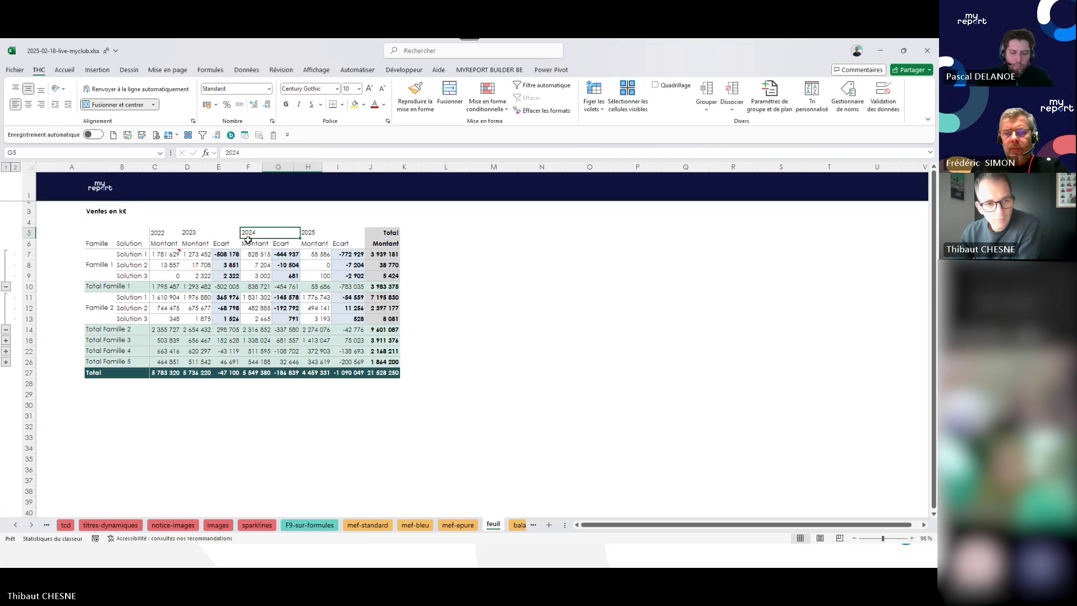
pyautogui.click(224, 231)
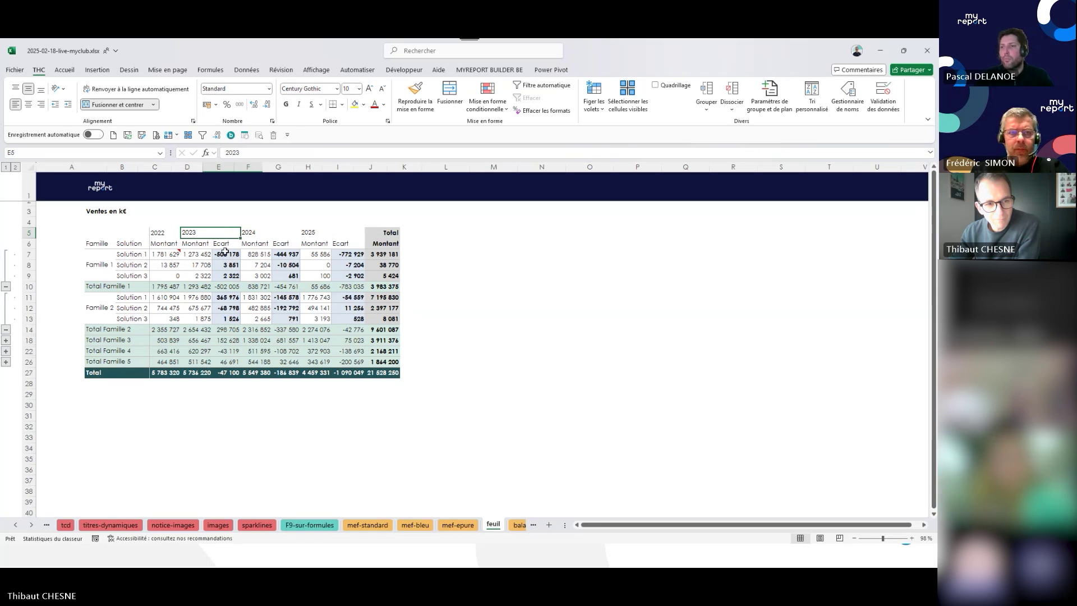
# Add a right border to the 2023 Ecart cells from the first Famille 1 solution down to the last Famille 2 solution.
pyautogui.click(225, 253)
pyautogui.click(251, 254)
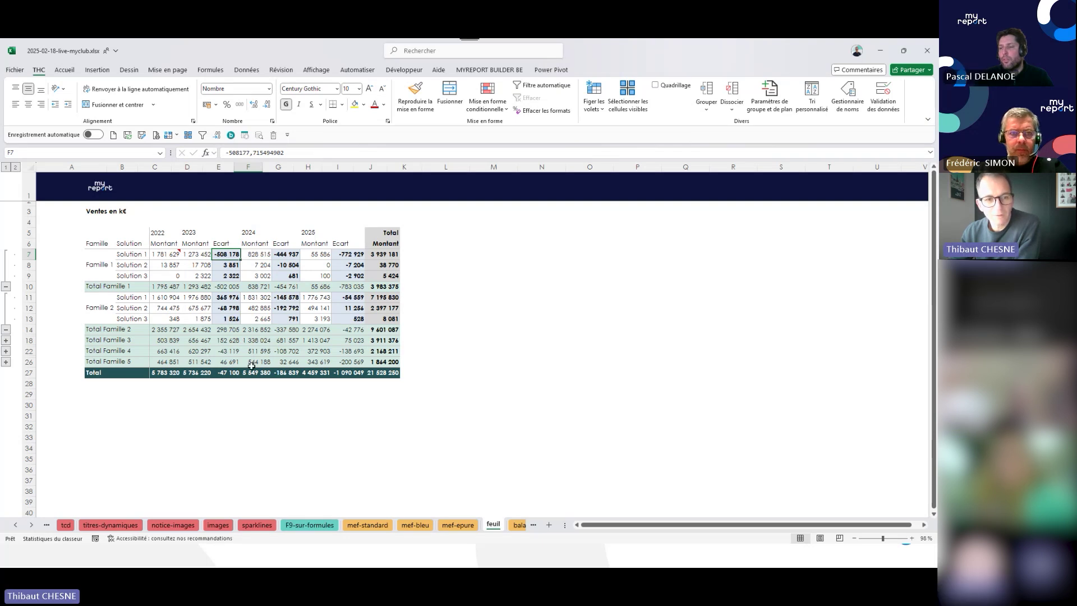
pyautogui.press('Left')
pyautogui.press('Left')
pyautogui.moveTo(227, 266); pyautogui.dragTo(229, 308)
pyautogui.moveTo(256, 254); pyautogui.dragTo(238, 321)
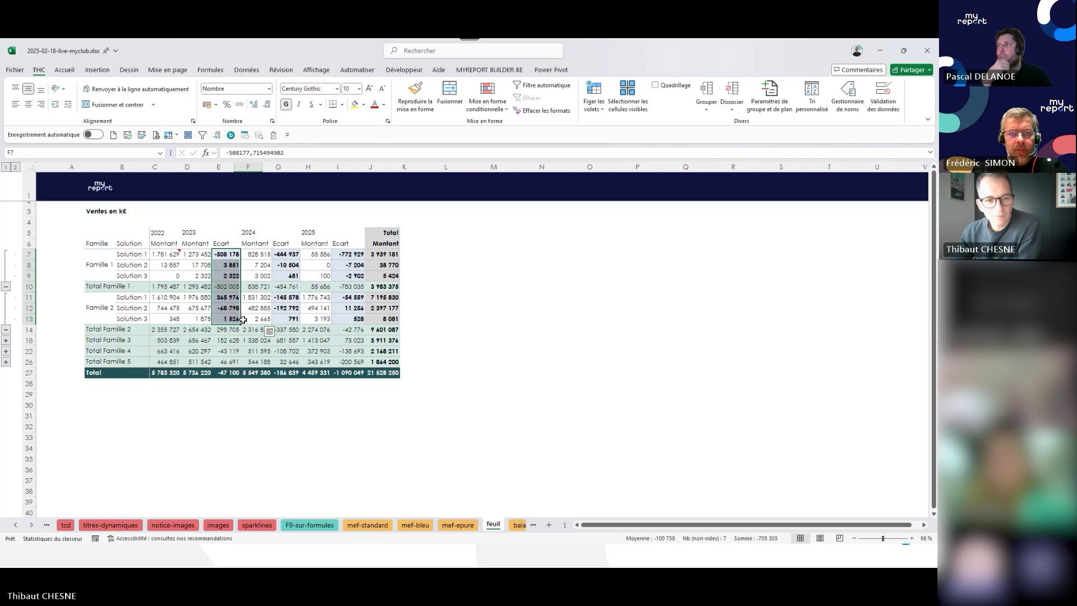
pyautogui.rightClick(237, 277)
pyautogui.click(318, 440)
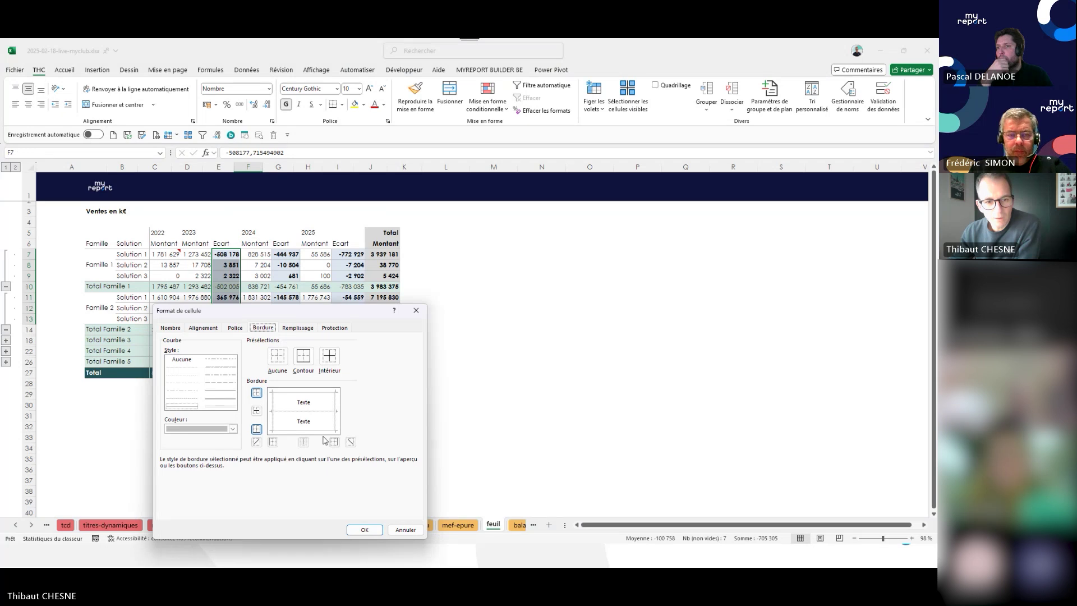
pyautogui.click(333, 443)
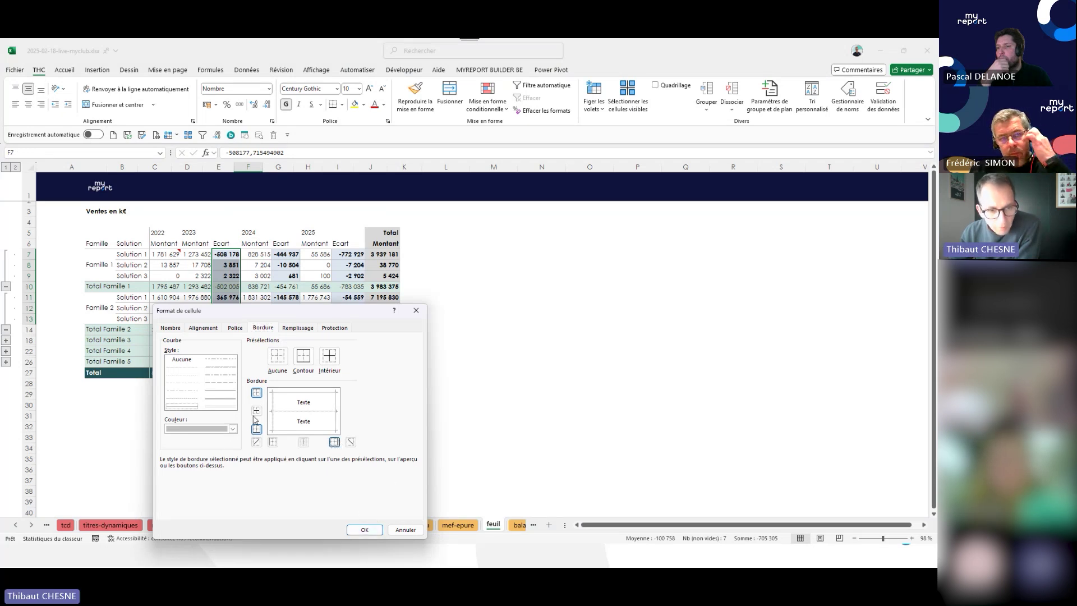
# Make the right border of the selected 2023 Ecart cells a thick black line and apply the cell format.
pyautogui.click(226, 405)
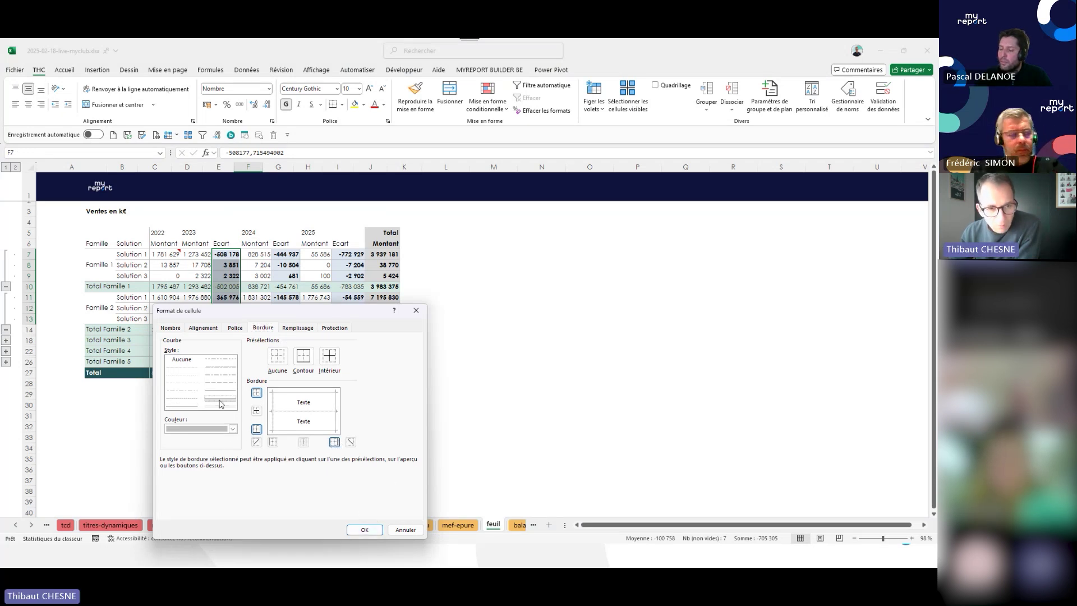
pyautogui.click(232, 429)
pyautogui.click(185, 298)
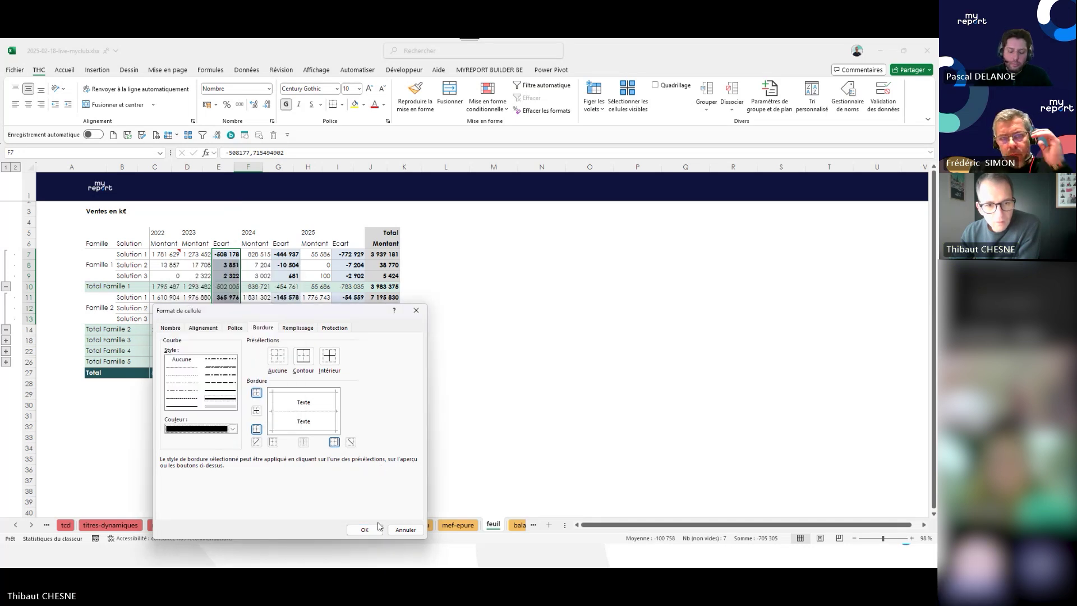
pyautogui.click(334, 441)
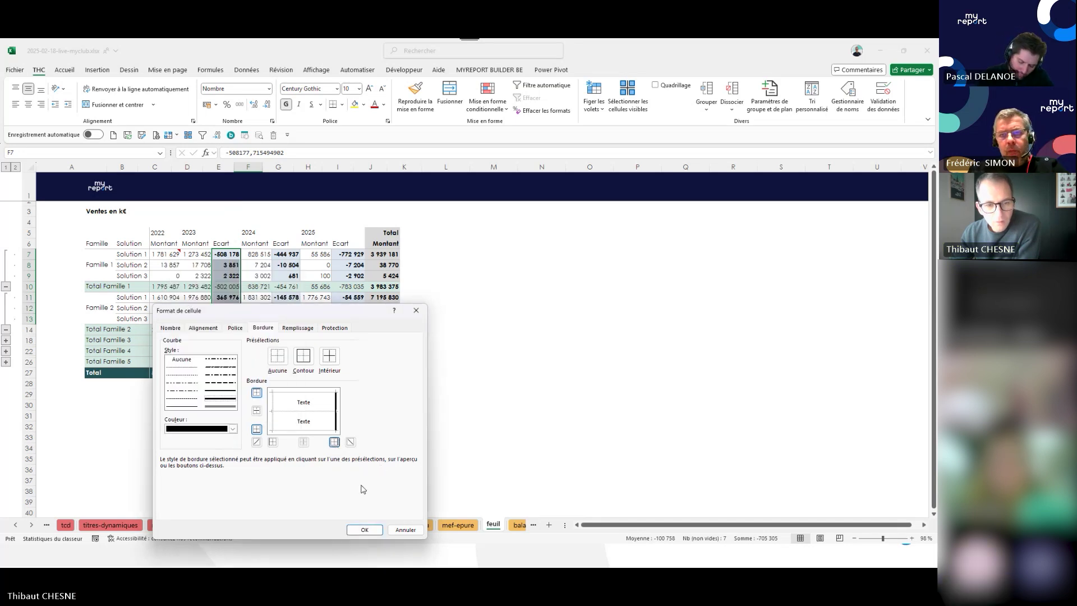
pyautogui.click(365, 529)
pyautogui.click(256, 372)
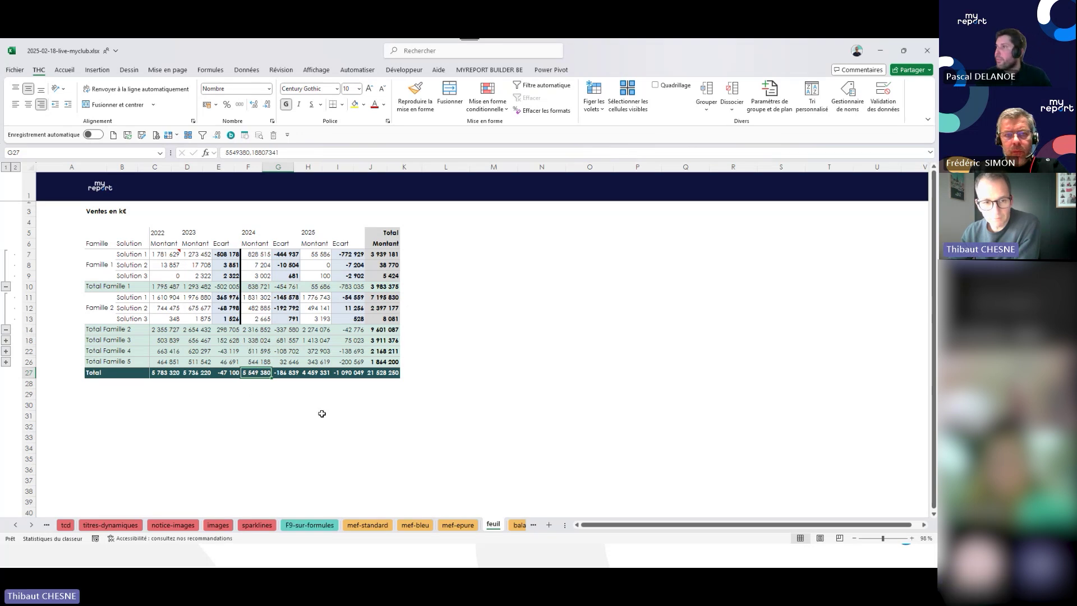
# Switch to the PowerPoint slideshow and advance to the Bonnes pratiques slide.
pyautogui.hotkey('alt', 'Tab')
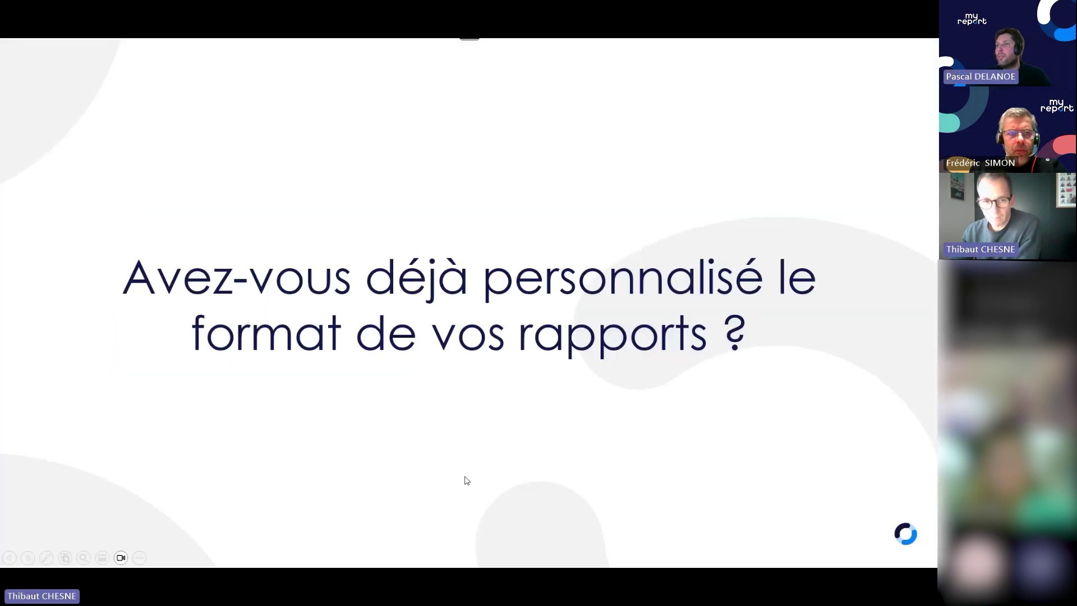
pyautogui.click(473, 438)
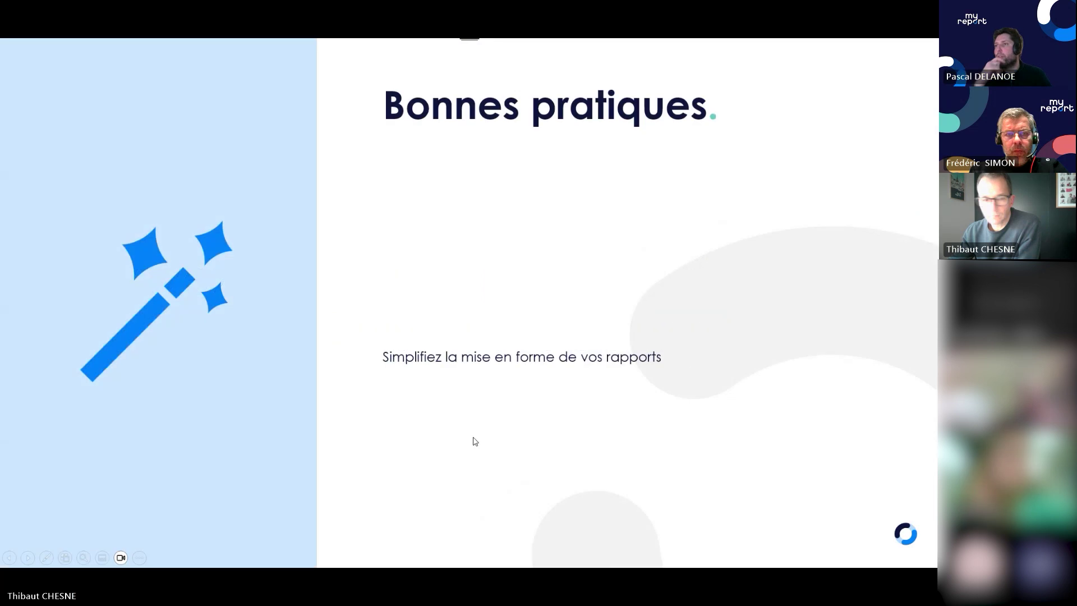
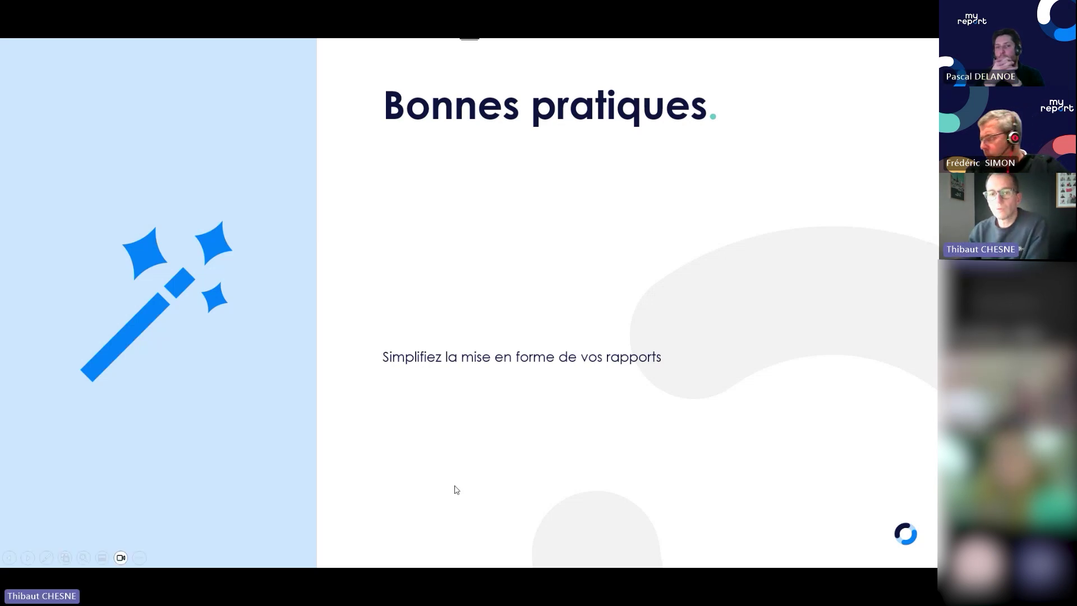
# Switch to MyReport Builder, open the report's layout format options, and view the .mrfx format export dialog without saving a file.
pyautogui.moveTo(514, 563)
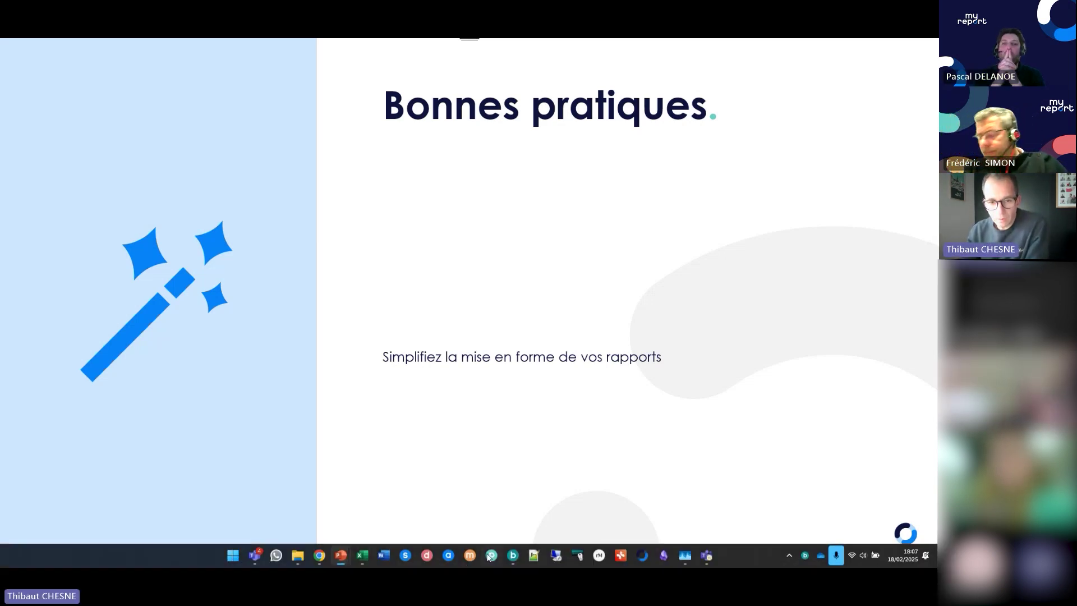
pyautogui.click(513, 557)
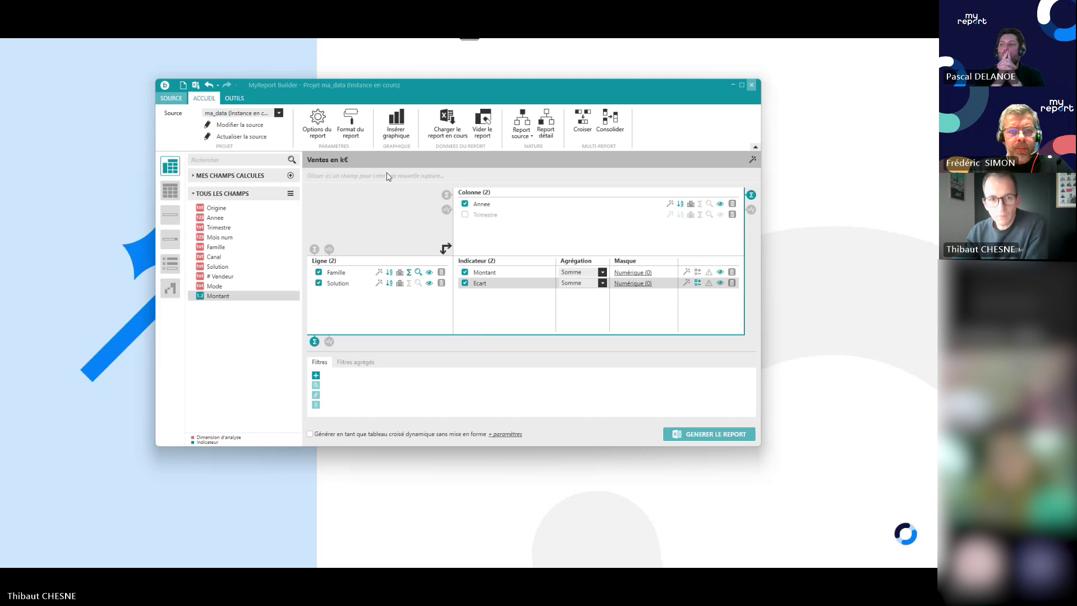
pyautogui.click(351, 124)
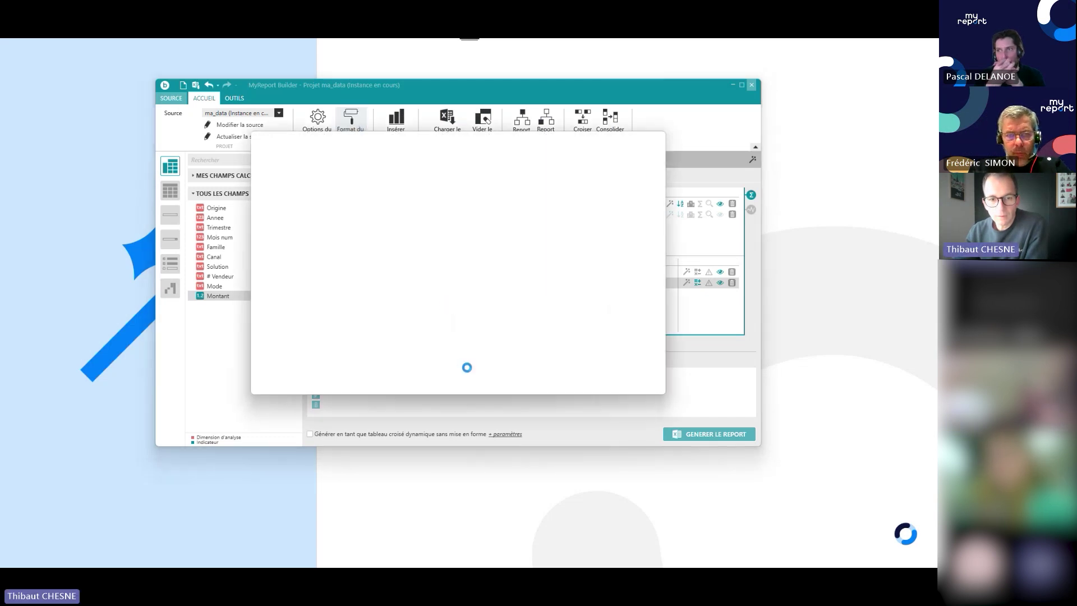
pyautogui.click(440, 379)
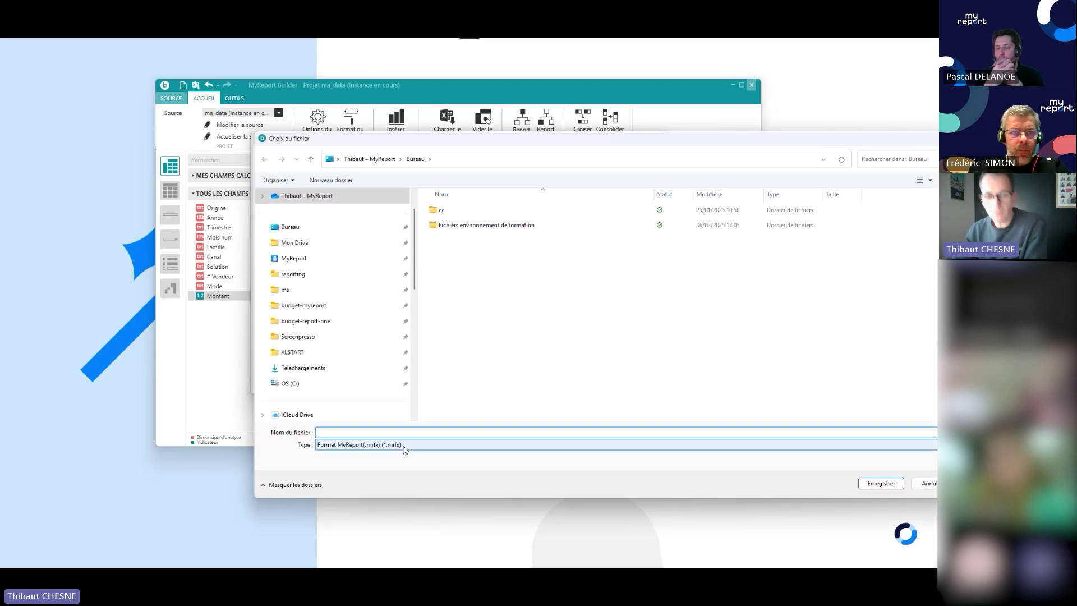
pyautogui.moveTo(463, 145); pyautogui.dragTo(353, 73)
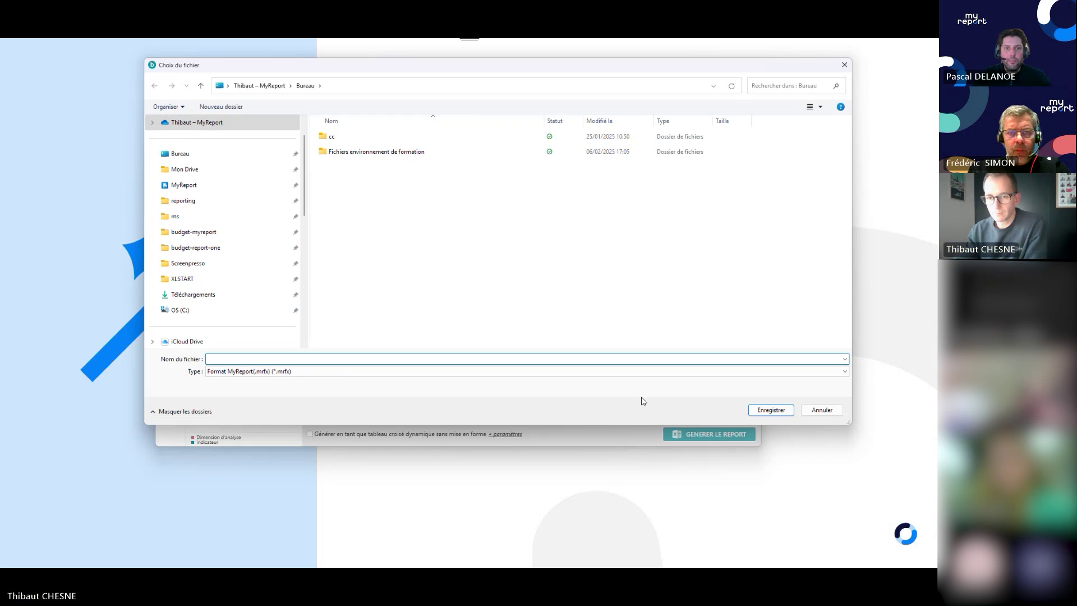
pyautogui.click(822, 410)
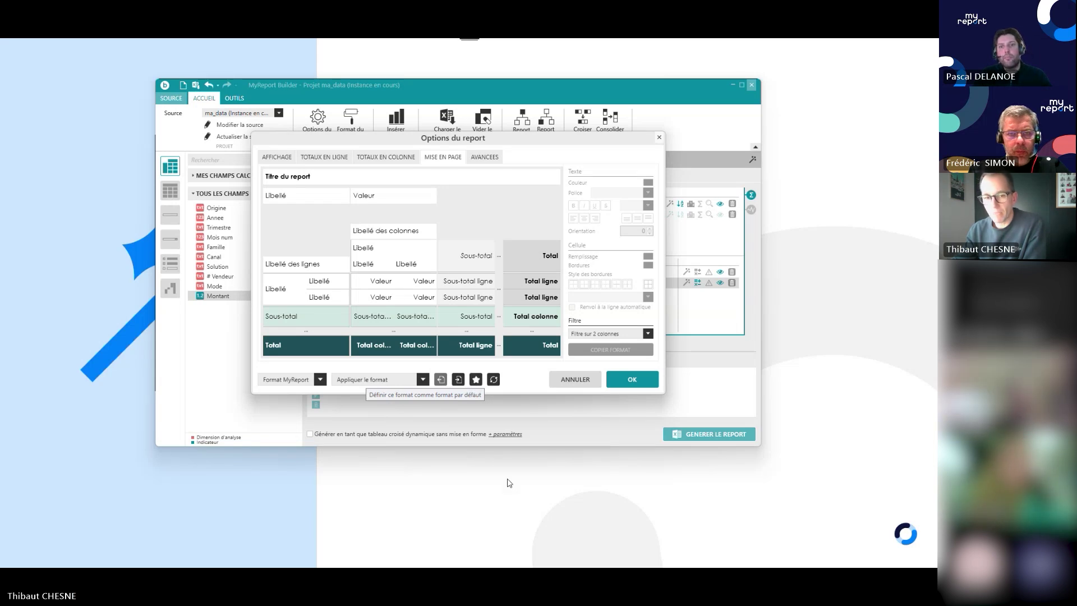
# Return to the PowerPoint slideshow and advance to the Cas d'usage avancés slide.
pyautogui.hotkey('alt', 'Tab')
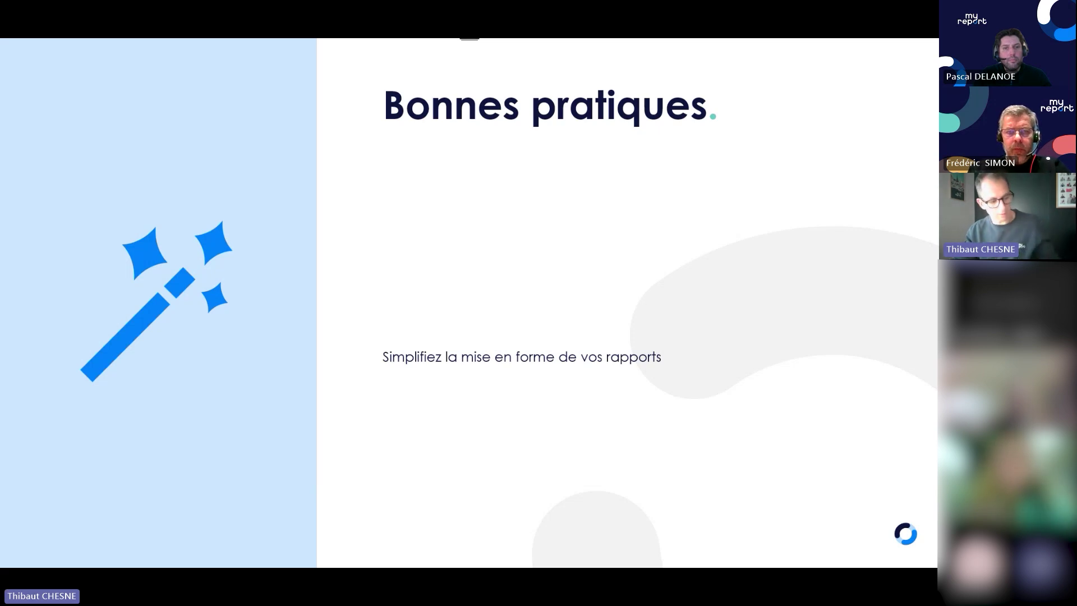
pyautogui.press('Right')
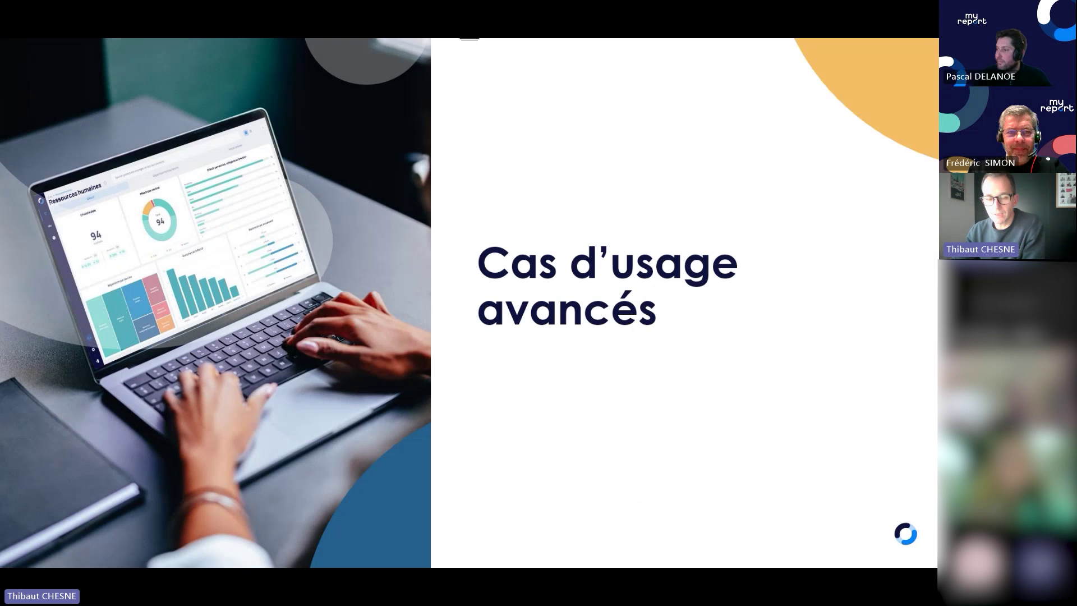
# Switch to Excel and examine the balance agée sheet's receivables indicators, client detail headers and "Par période" chart.
pyautogui.moveTo(573, 567)
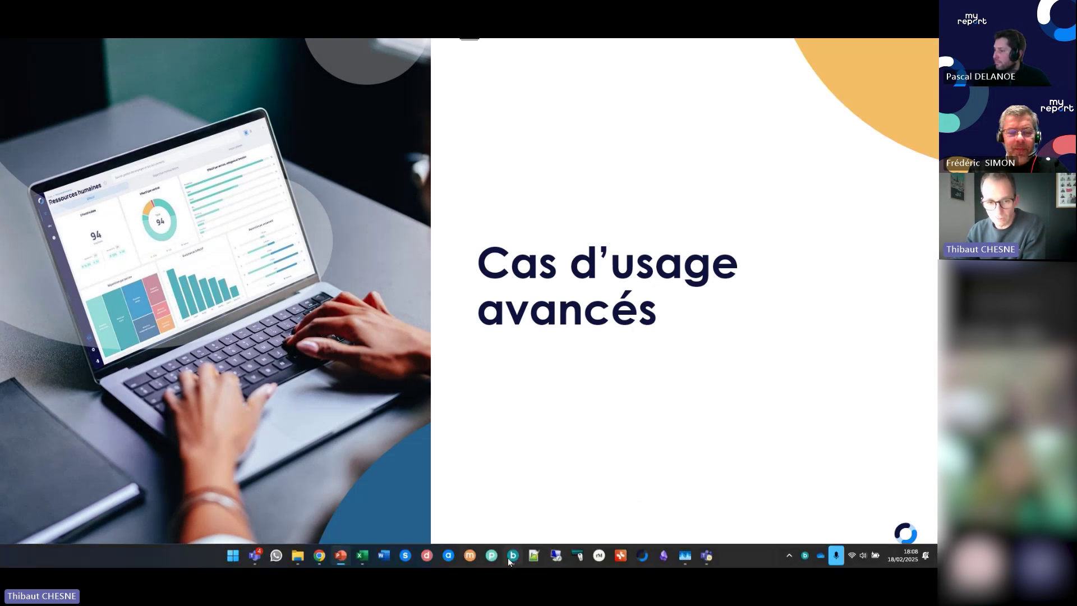
pyautogui.click(363, 556)
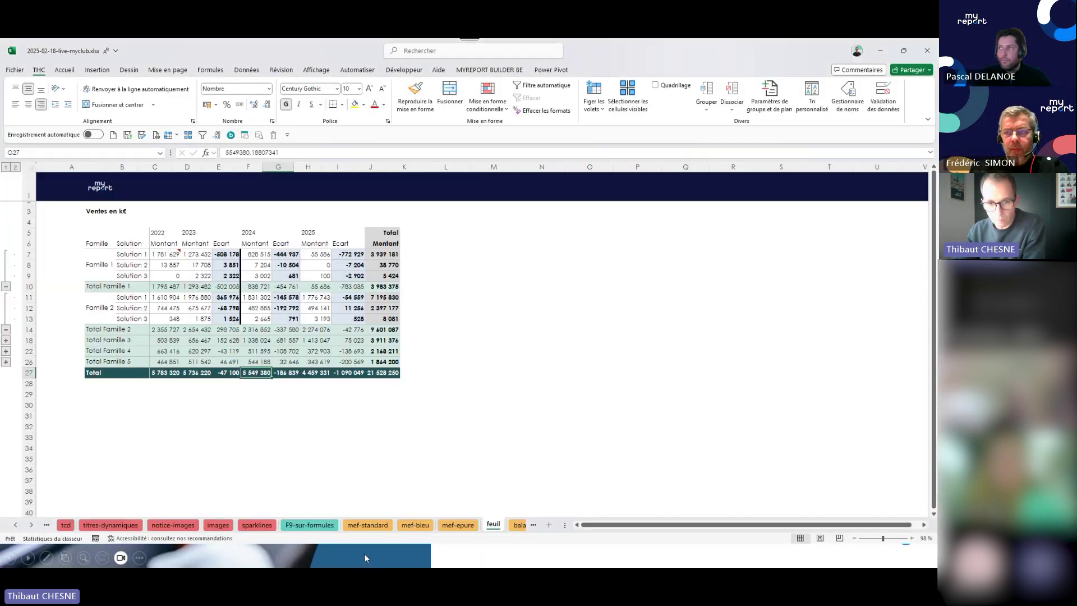
pyautogui.click(518, 525)
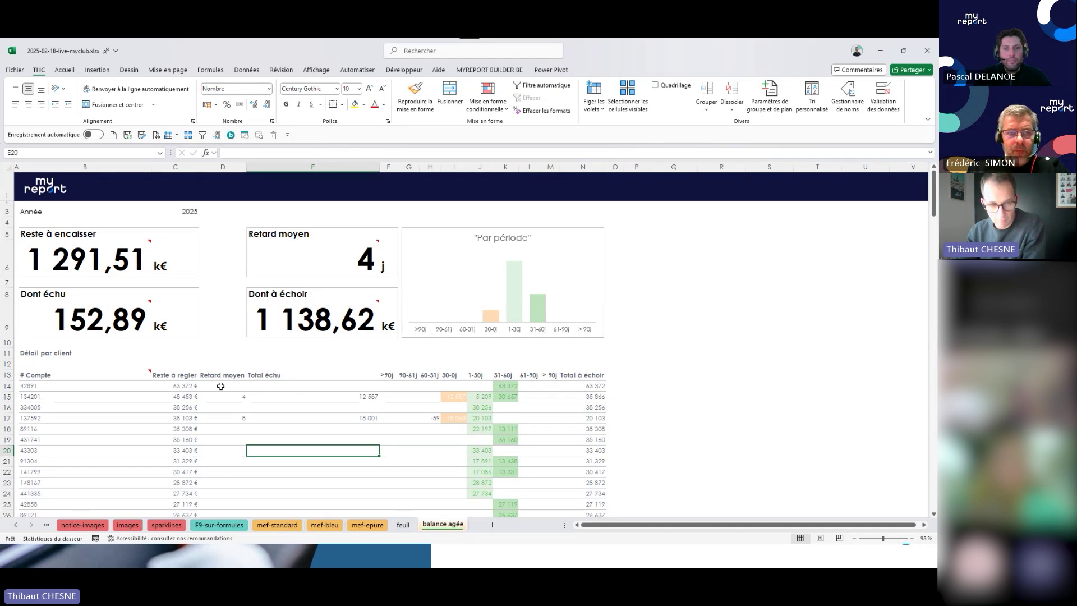
pyautogui.moveTo(54, 250)
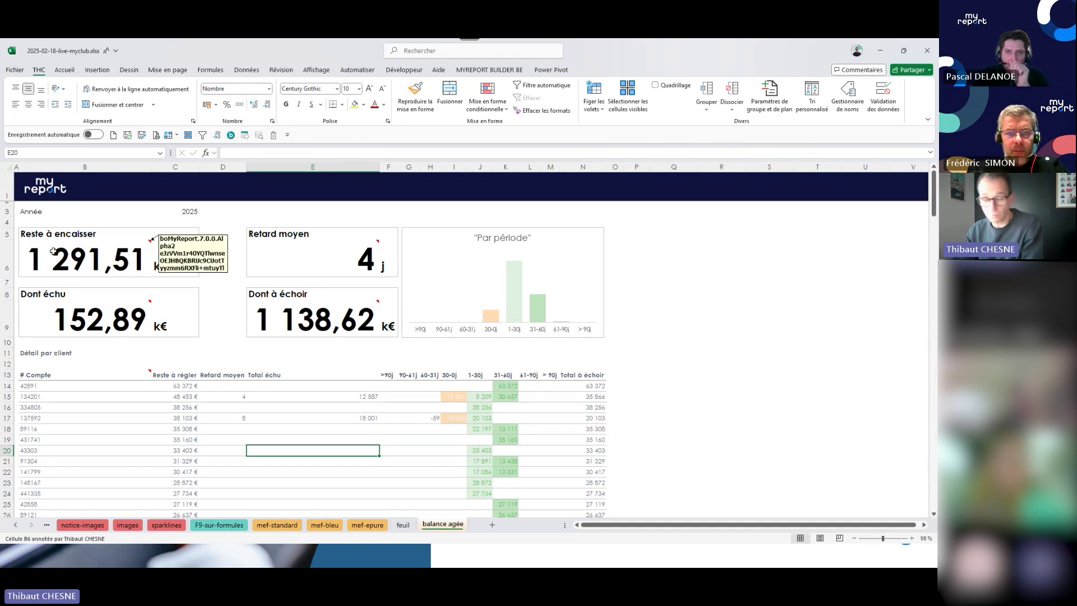
pyautogui.click(90, 260)
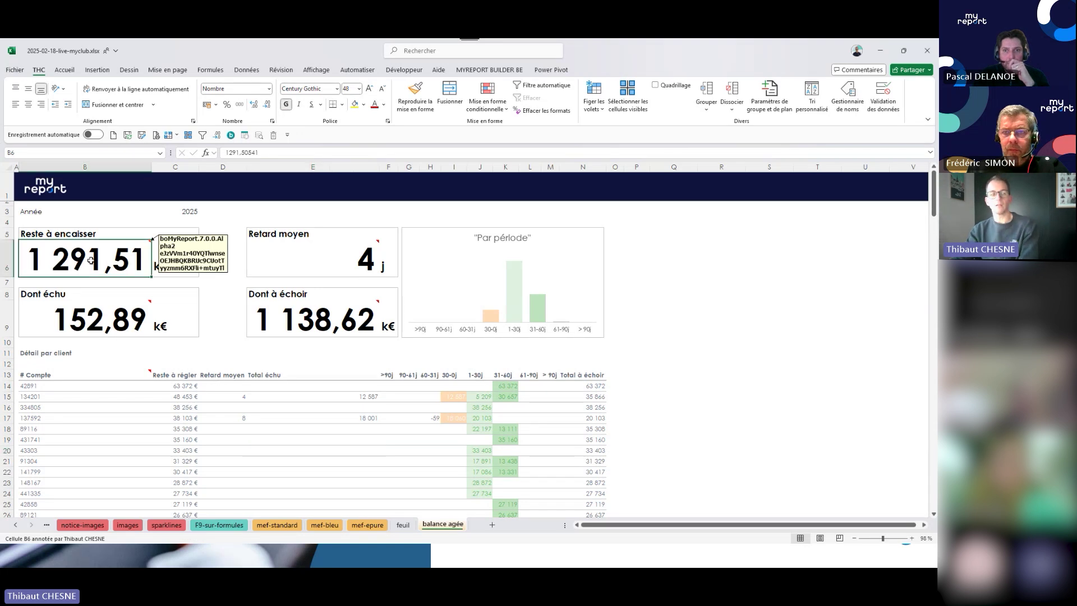
pyautogui.click(240, 372)
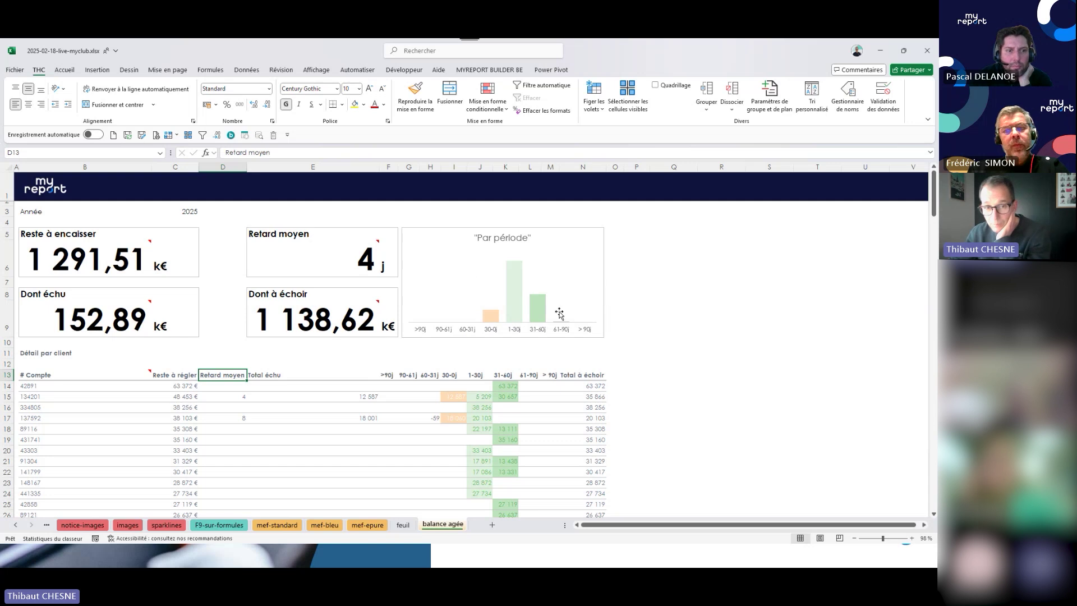
pyautogui.click(564, 253)
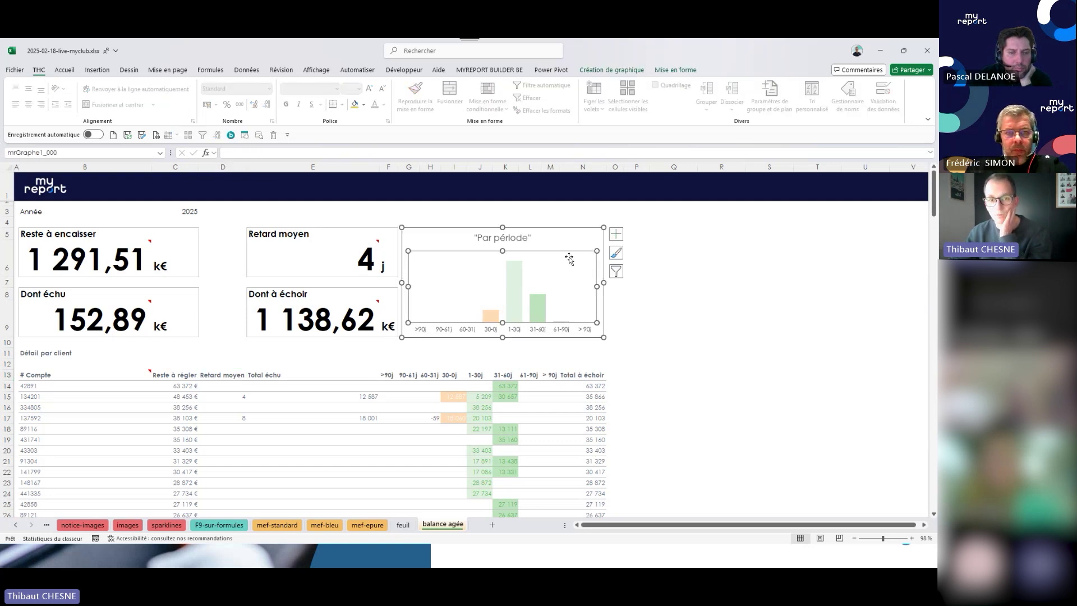
pyautogui.click(564, 245)
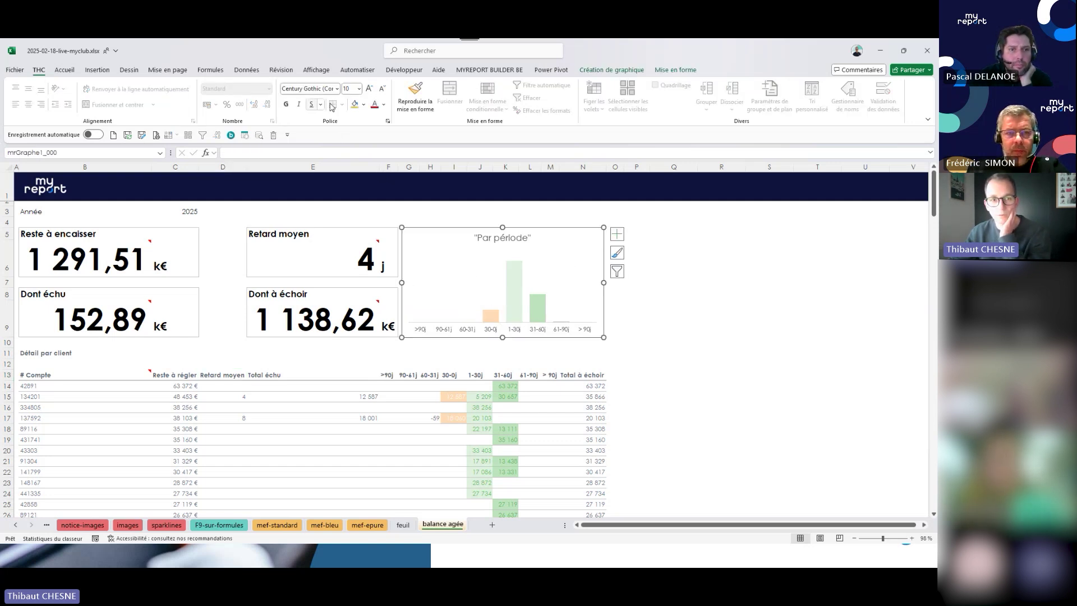
# Load the "Par période" chart report in MyReport Builder, discarding the open options, and review the custom sort of the Tranche échéance row.
pyautogui.click(230, 135)
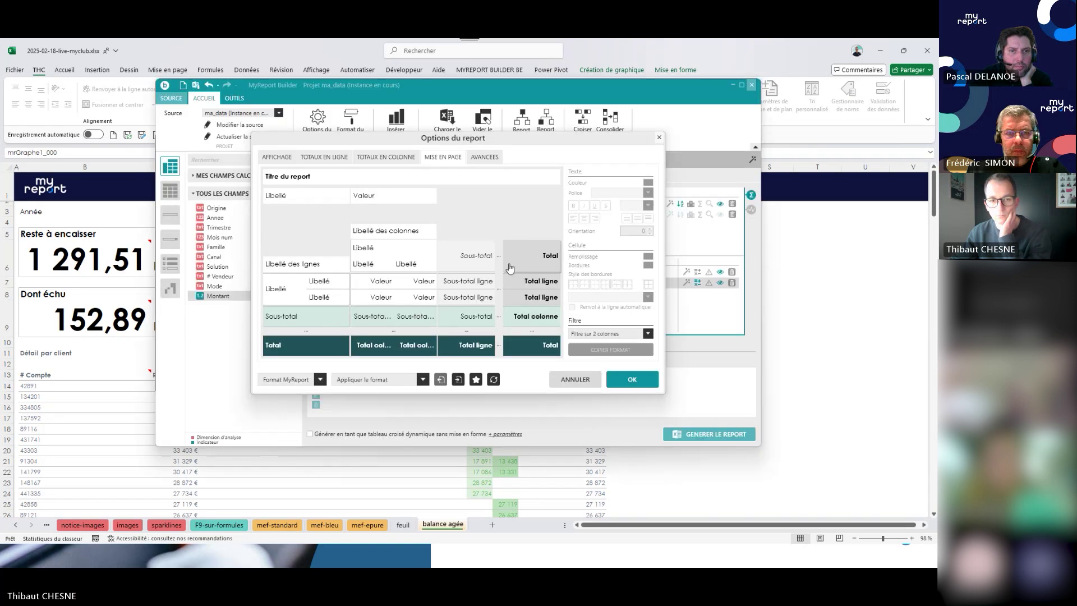
pyautogui.click(576, 379)
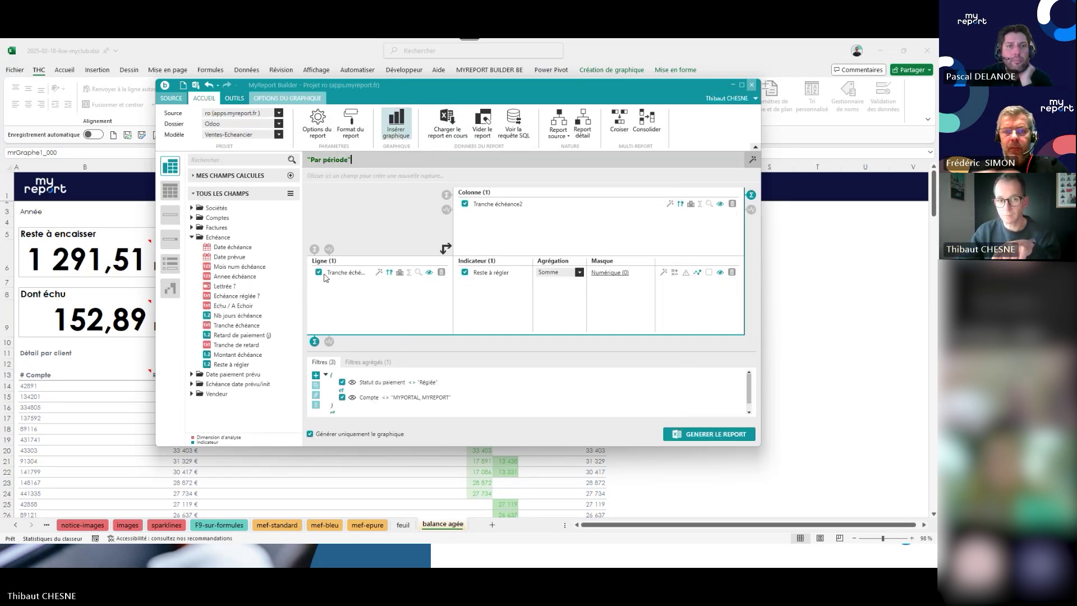
pyautogui.rightClick(355, 275)
pyautogui.click(245, 295)
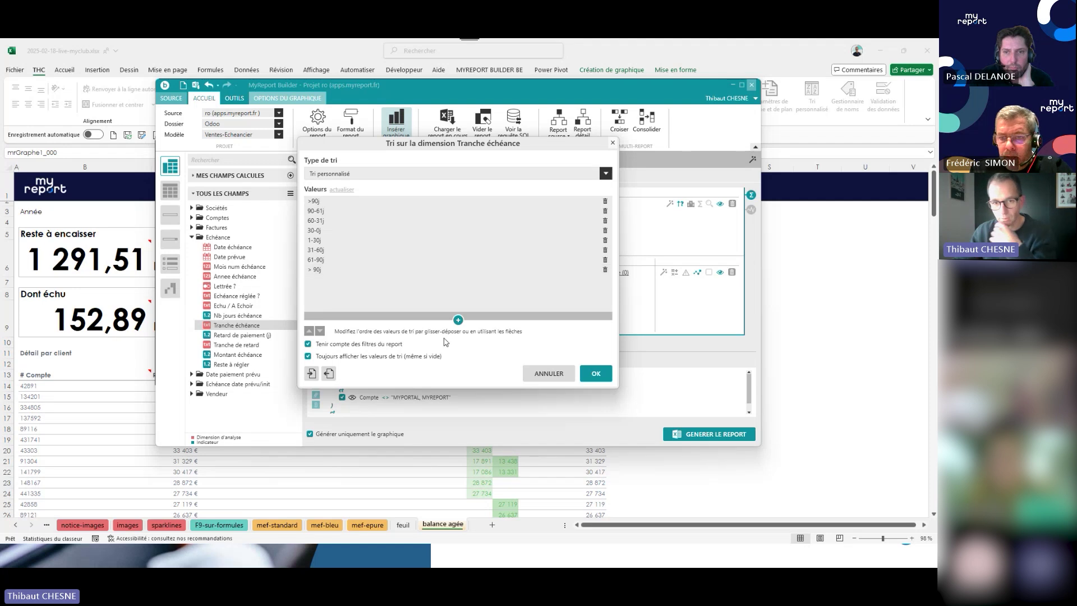
pyautogui.click(593, 374)
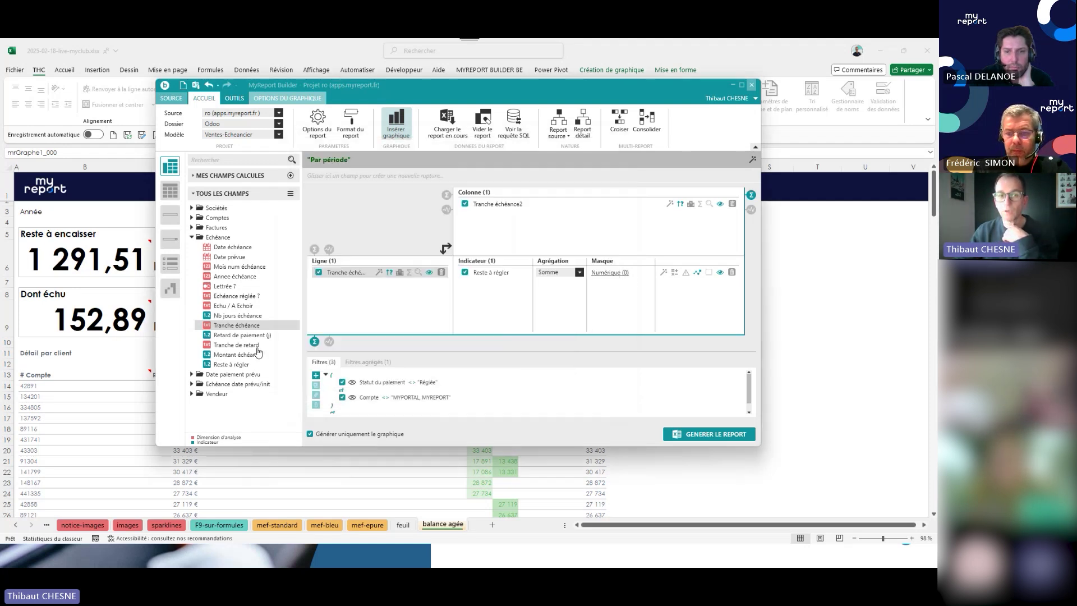
# Review the custom sort order of the Tranche échéance2 column dimension without changing it.
pyautogui.click(516, 206)
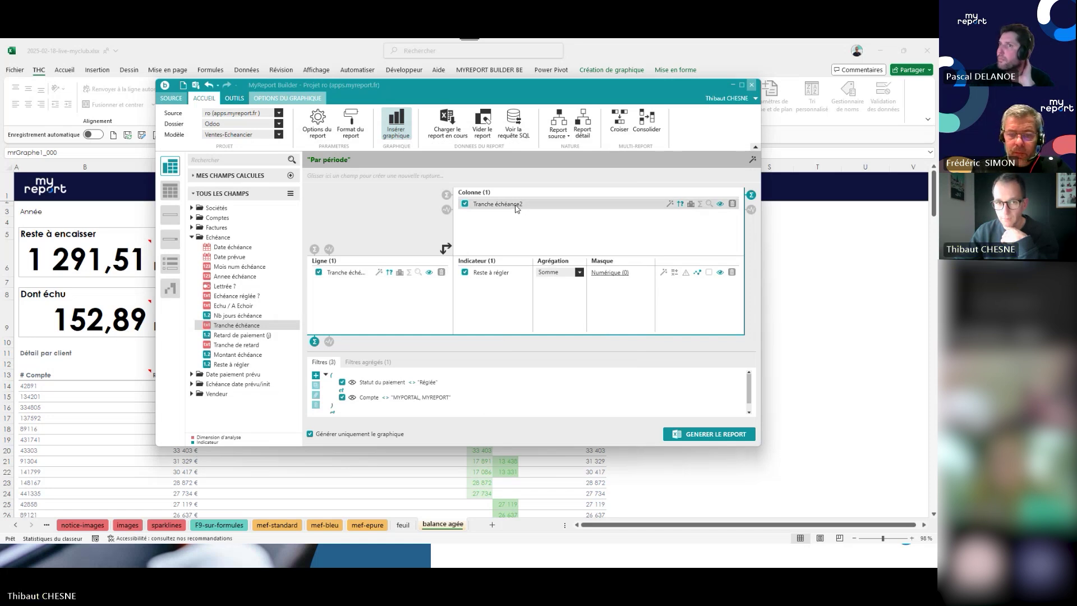
pyautogui.rightClick(516, 205)
pyautogui.click(413, 230)
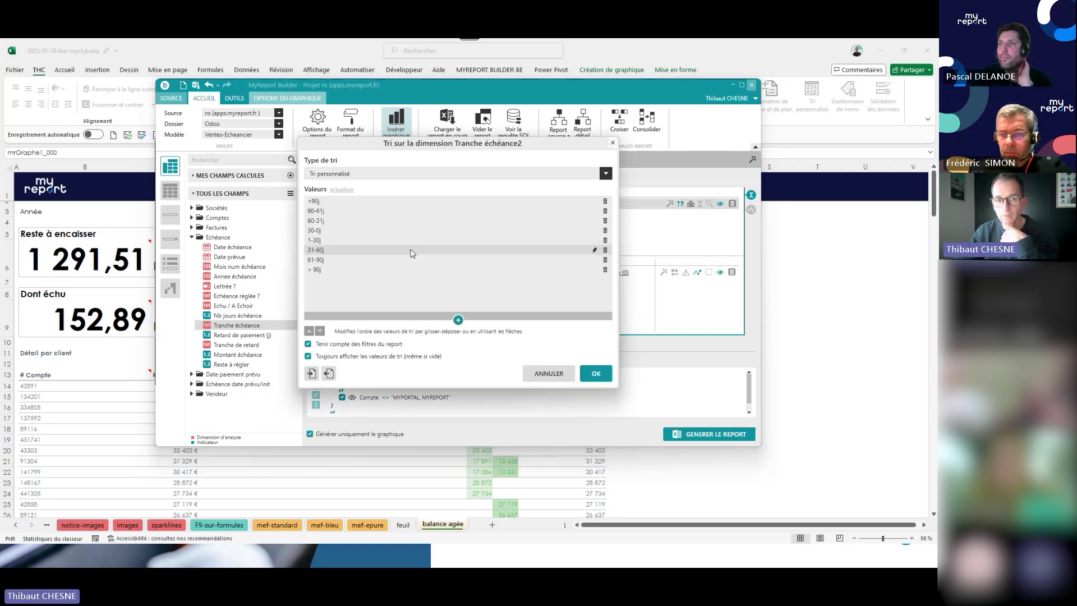
pyautogui.click(541, 374)
# Review the series colours assigned to each due-date bracket of the Reste à régler indicator, leaving the chart options unchanged.
pyautogui.click(498, 273)
pyautogui.rightClick(499, 277)
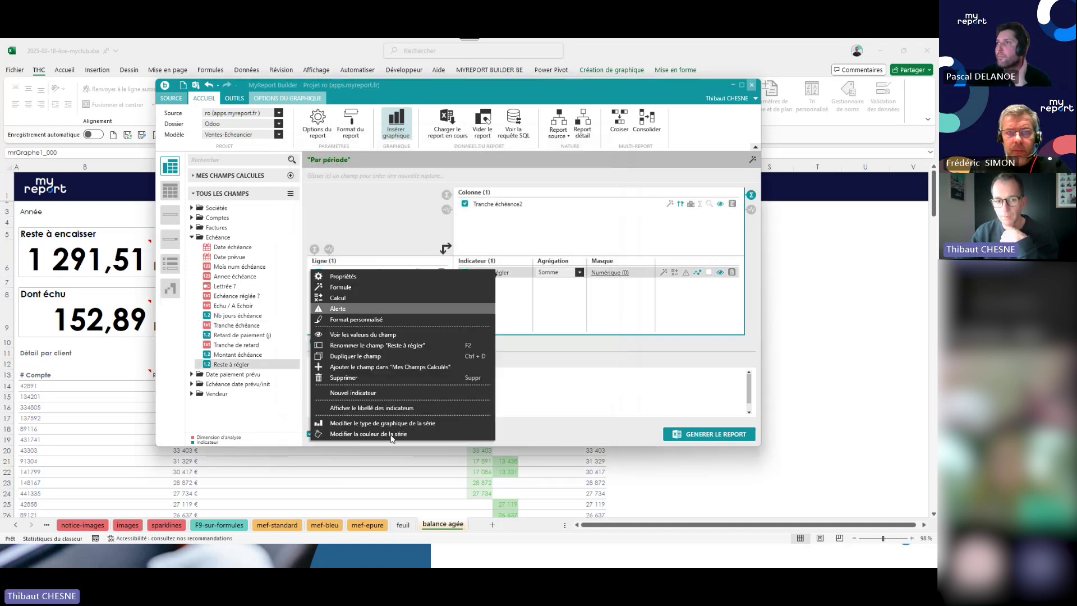
pyautogui.click(389, 434)
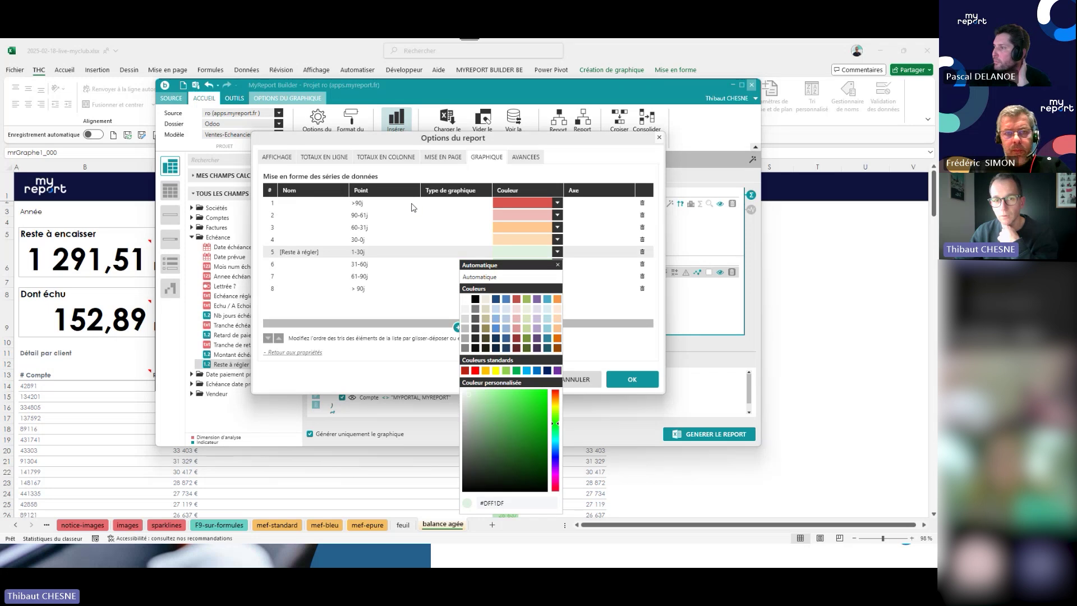
pyautogui.click(438, 177)
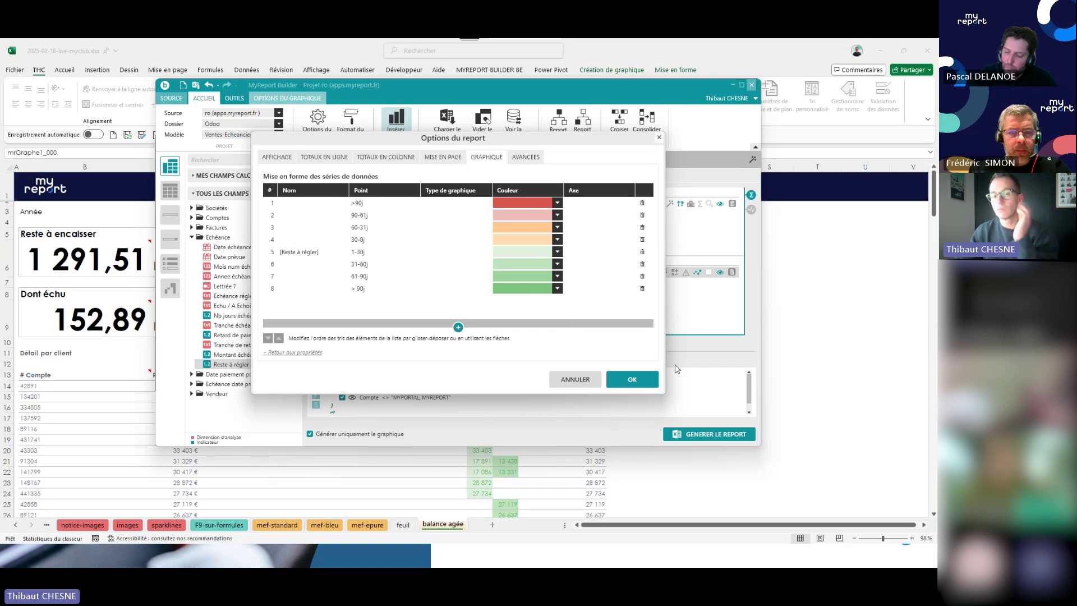
pyautogui.click(569, 379)
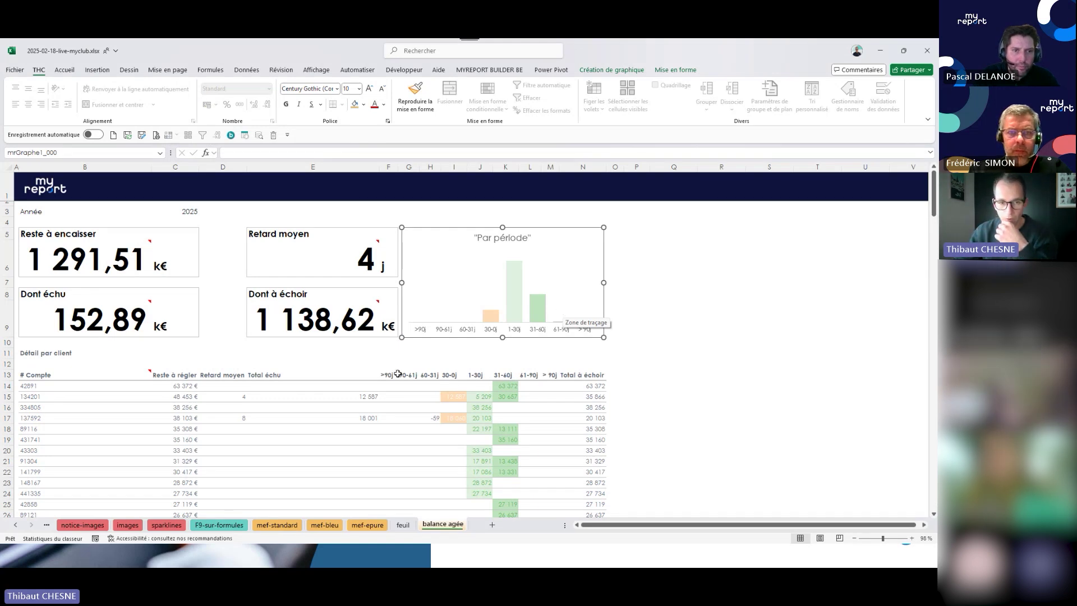
# Examine the coloured due-date bracket columns in the first rows of the Détail par client table in Excel.
pyautogui.scroll(-2, 396, 370)
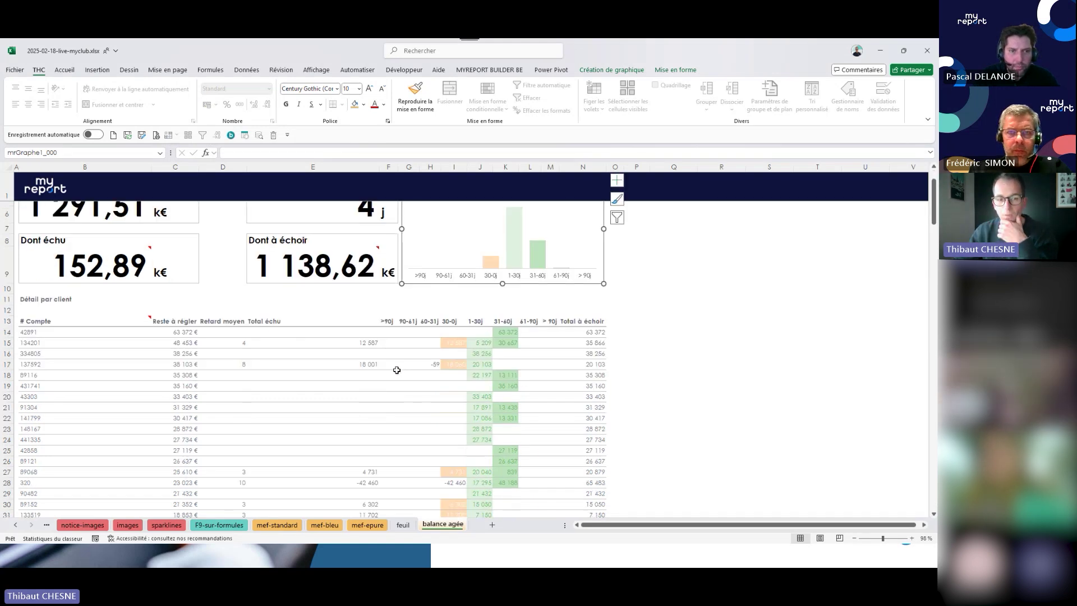
pyautogui.click(348, 382)
pyautogui.click(449, 364)
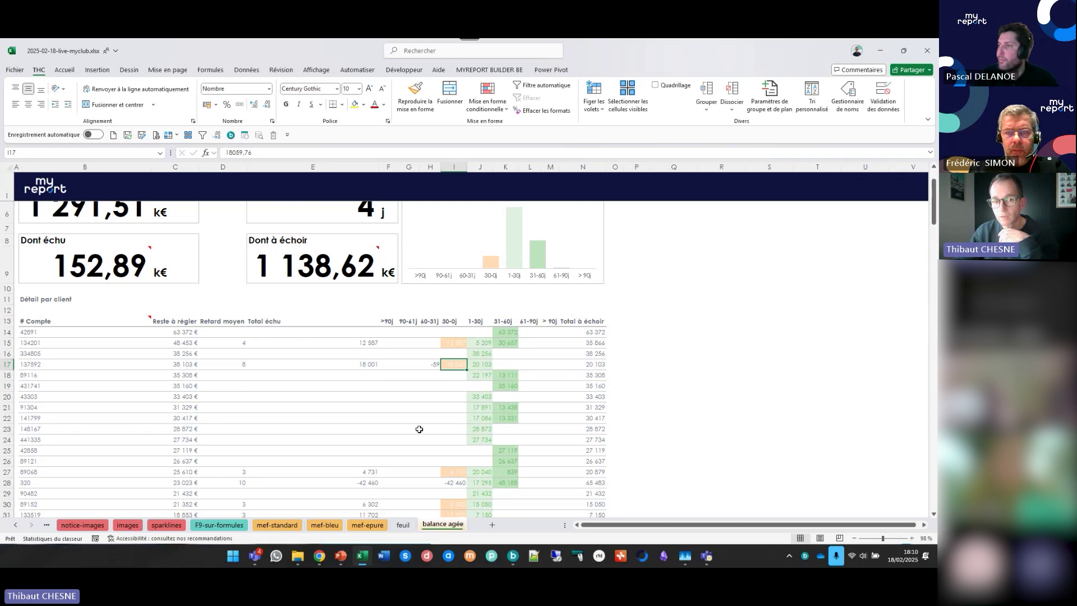
pyautogui.click(411, 330)
pyautogui.click(427, 331)
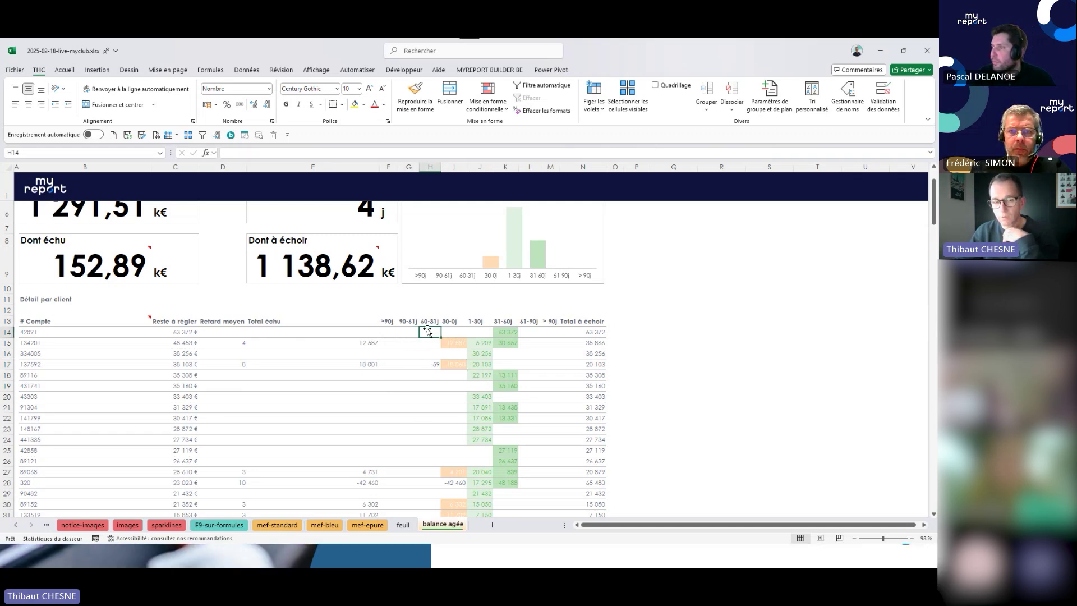
pyautogui.click(449, 331)
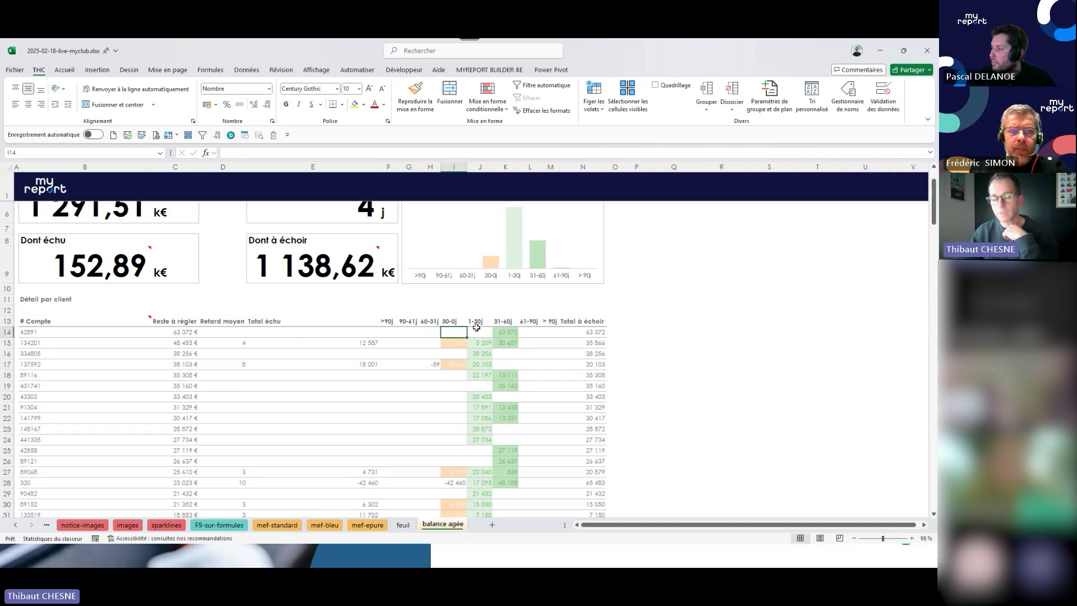
pyautogui.click(409, 332)
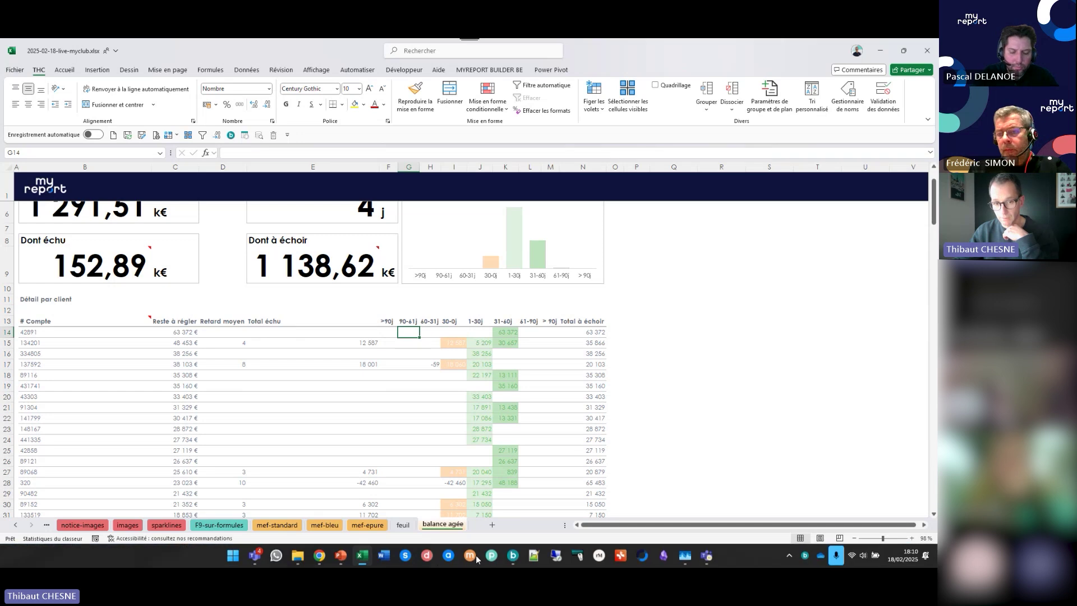
# Load the "Détail par client" report in MyReport Builder and open the alert settings of the >90j field.
pyautogui.click(513, 551)
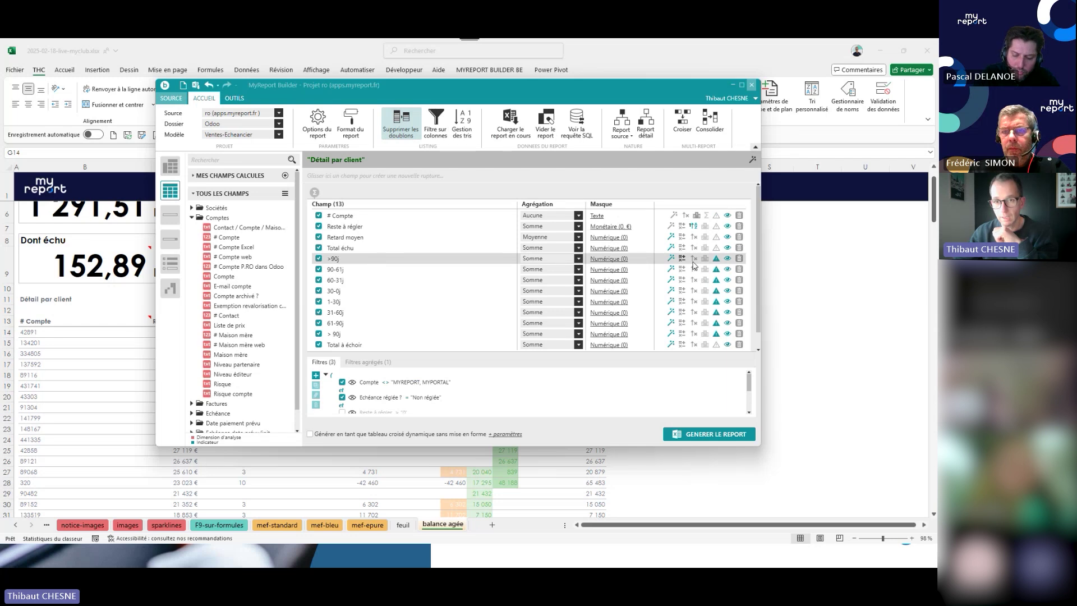
pyautogui.rightClick(434, 257)
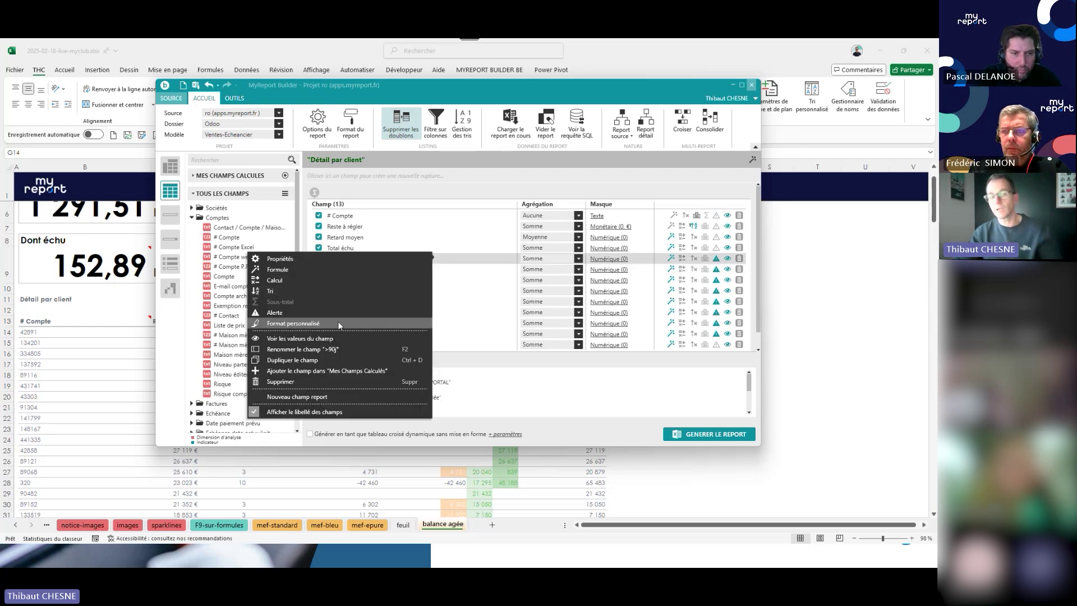
pyautogui.click(716, 259)
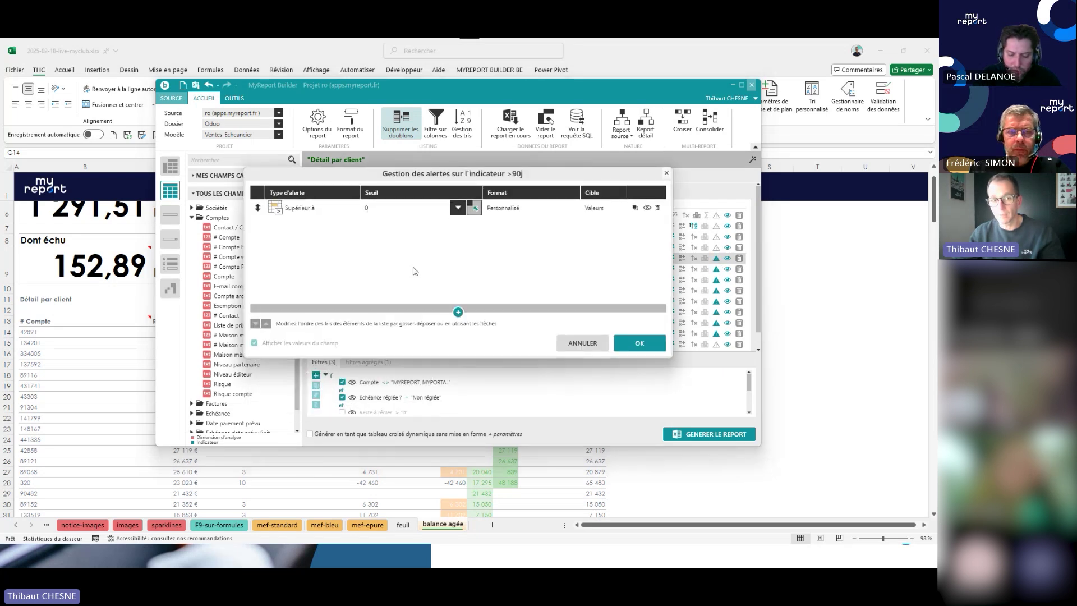
# Review the >90j alert's threshold and custom cell and text colours, discard the alert dialog and return to the balance agée sheet.
pyautogui.moveTo(332, 181); pyautogui.dragTo(398, 276)
pyautogui.click(432, 303)
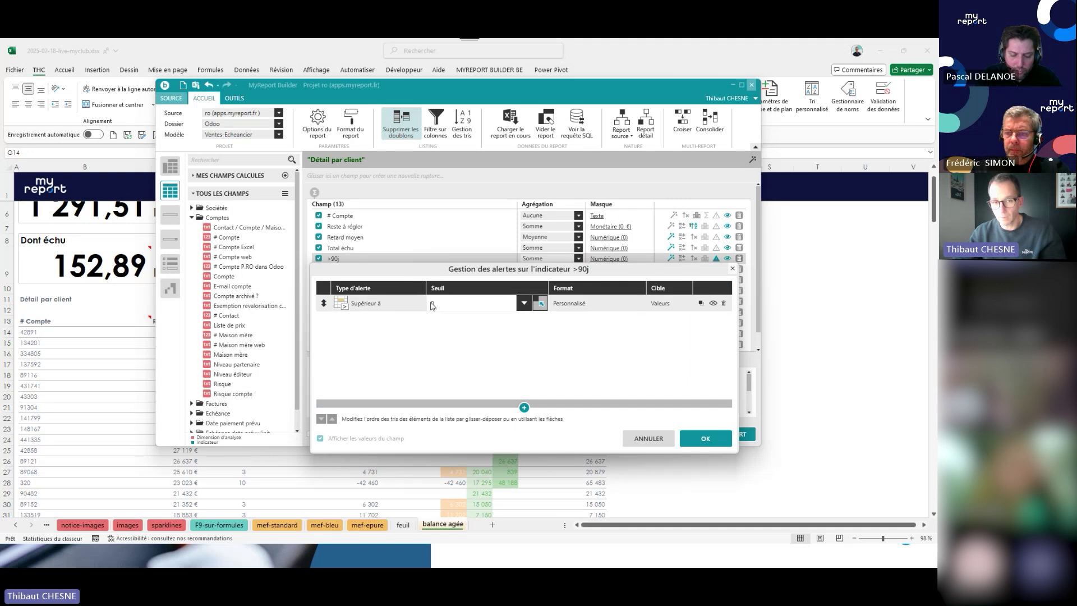
pyautogui.click(578, 306)
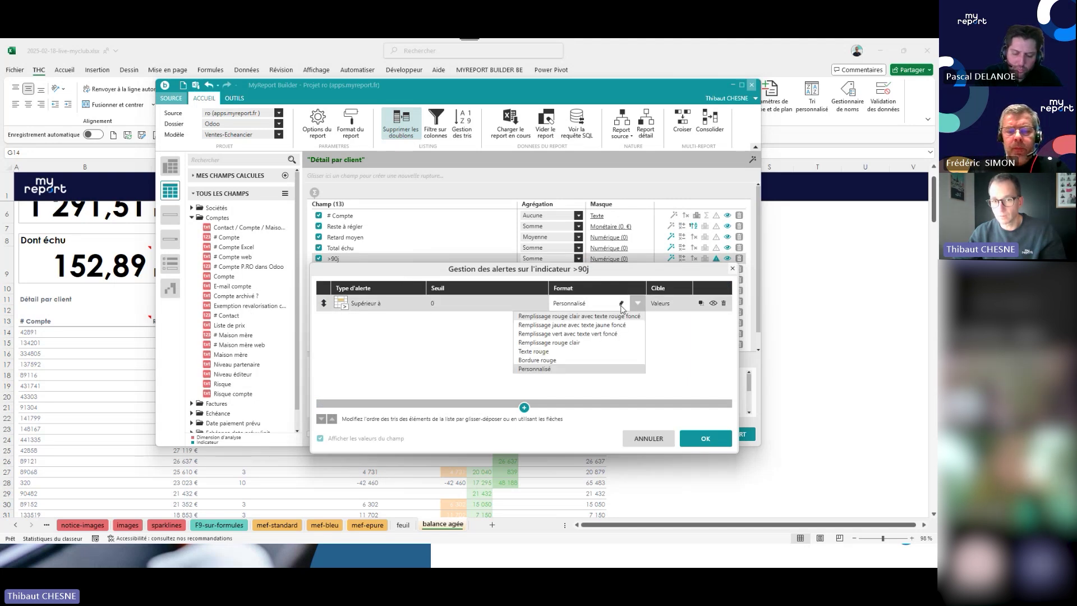
pyautogui.click(622, 306)
pyautogui.click(622, 306)
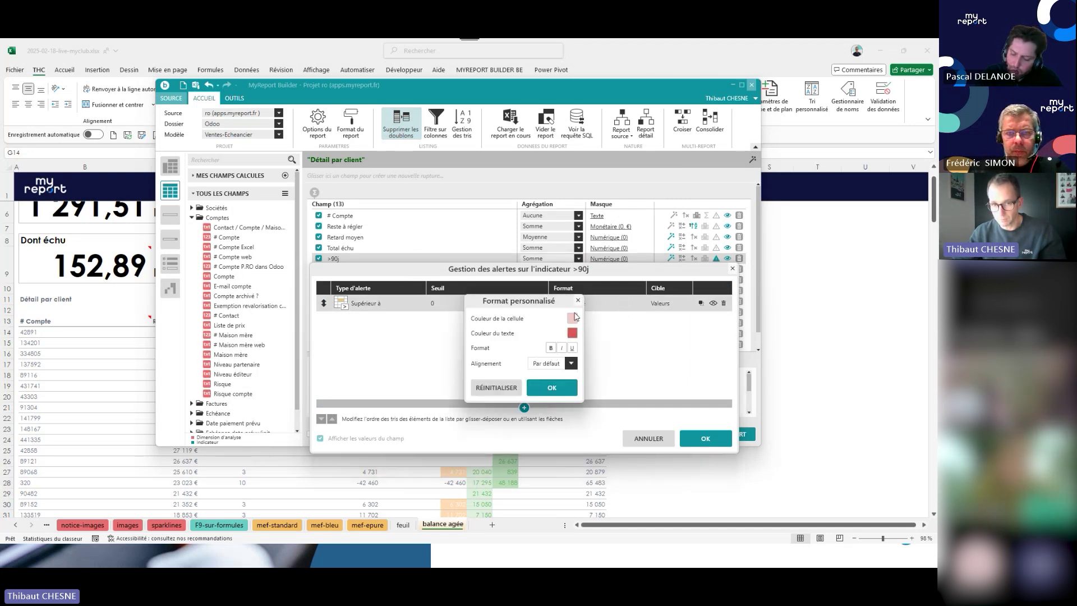
pyautogui.click(551, 387)
pyautogui.click(649, 439)
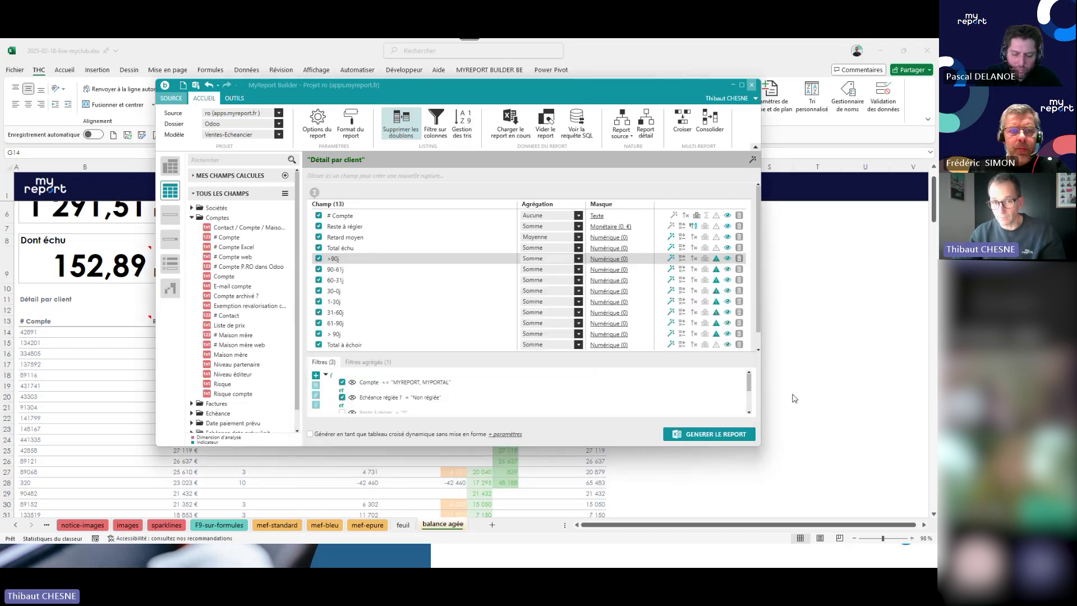
pyautogui.click(712, 434)
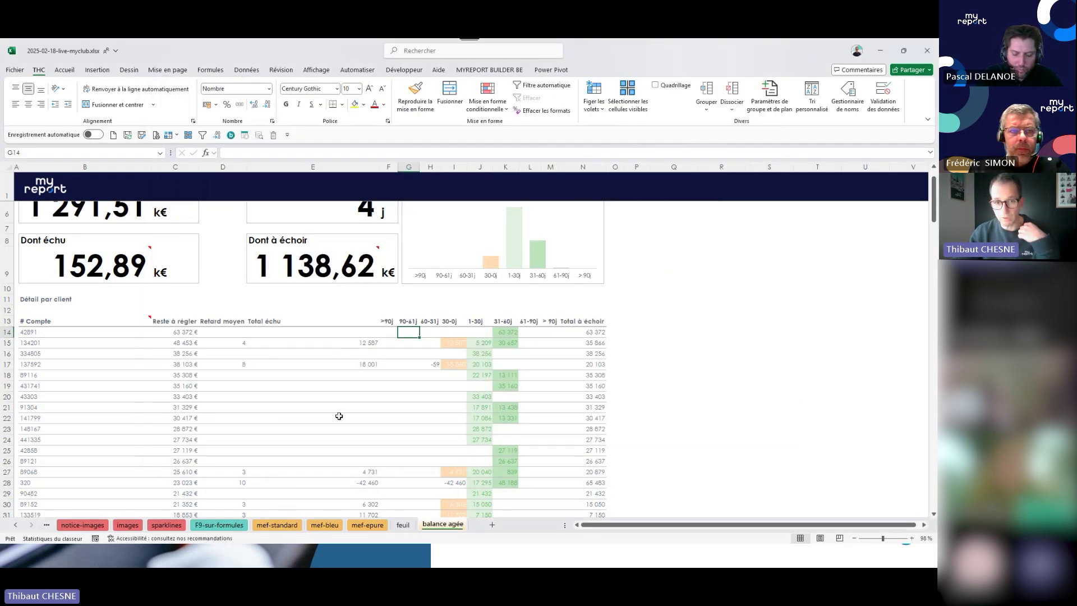
# Look through the client detail rows for the bracket colouring, then review the indicators and "Par période" chart above them.
pyautogui.scroll(-14, 339, 416)
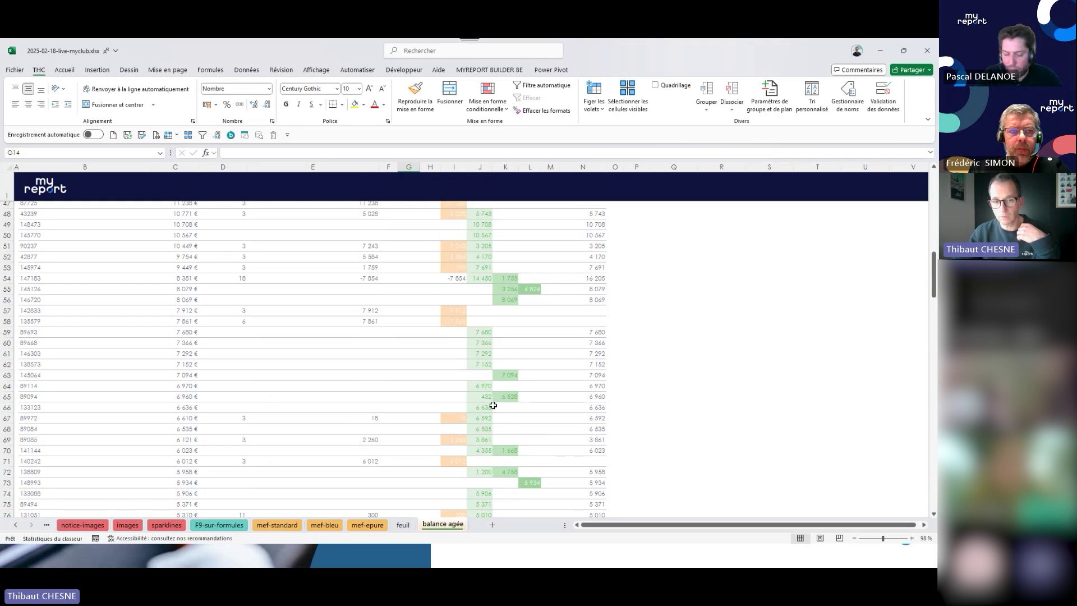
pyautogui.scroll(15, 493, 404)
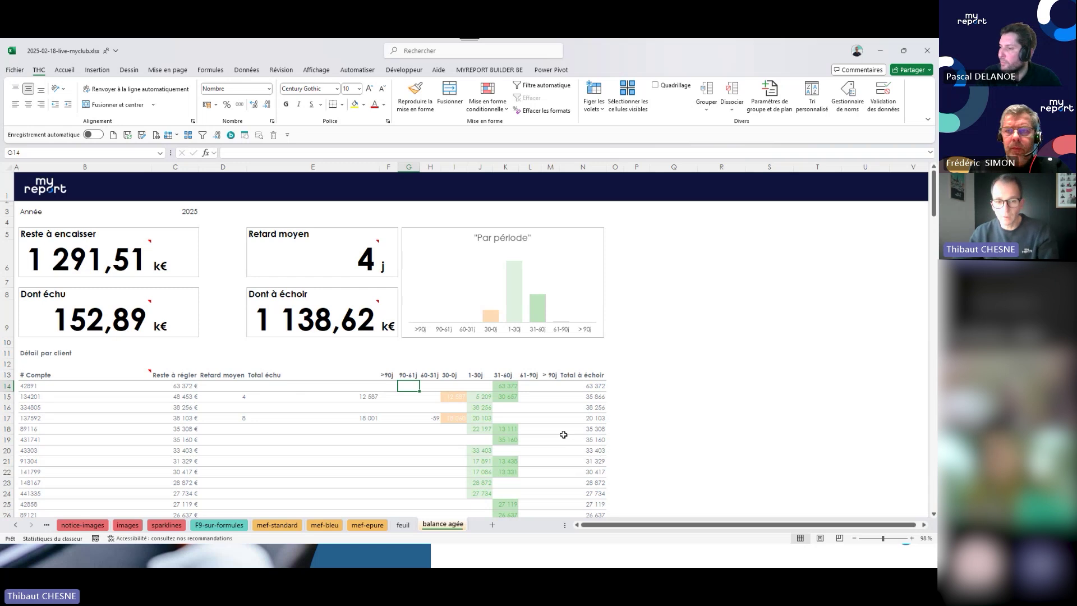
pyautogui.click(351, 447)
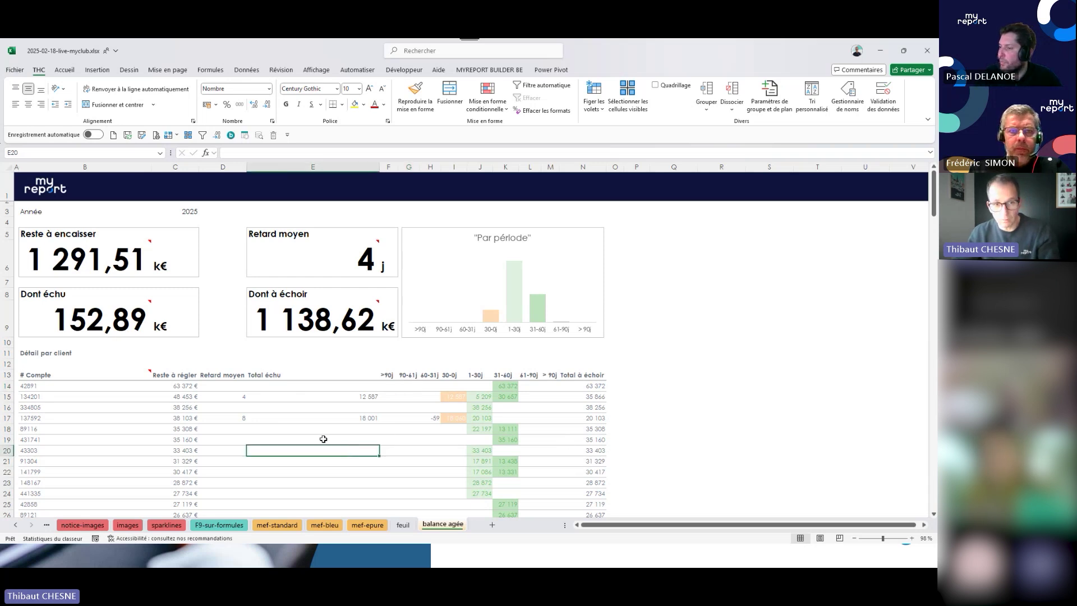
pyautogui.moveTo(105, 264)
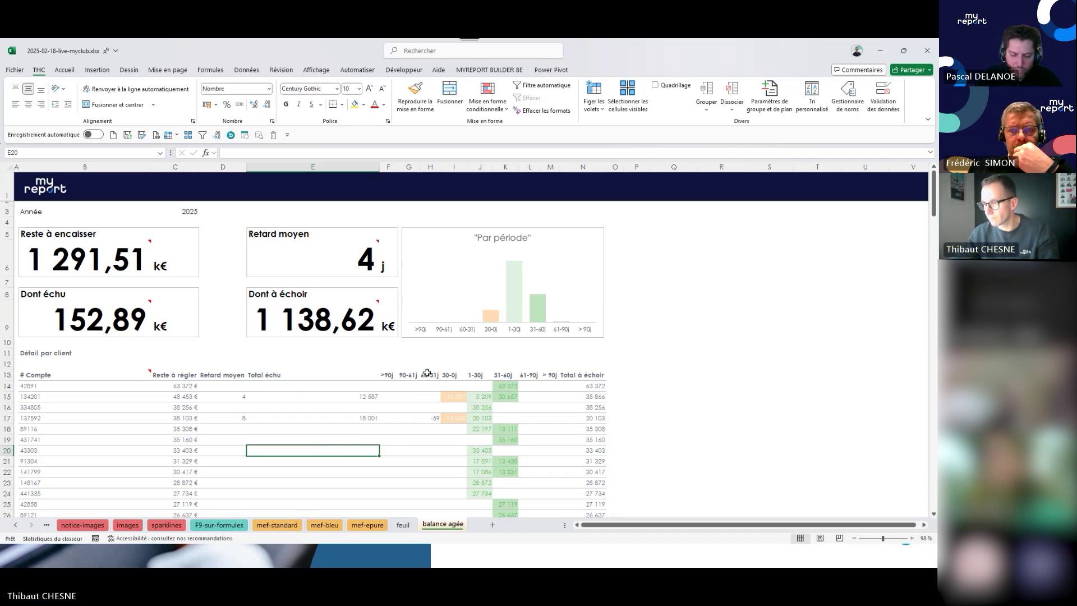
pyautogui.click(641, 376)
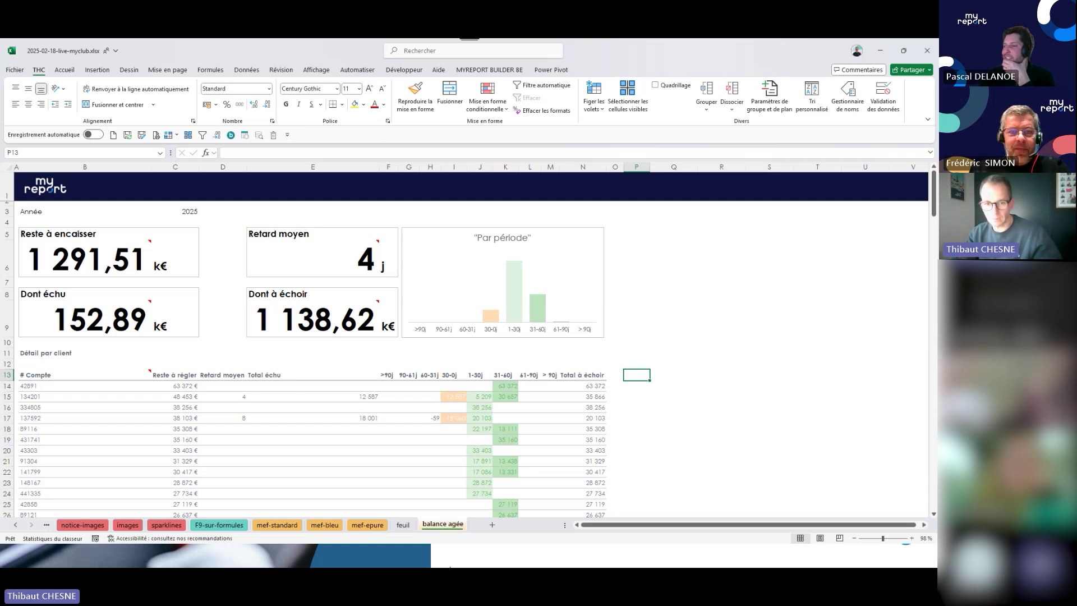
# Switch to the PowerPoint slideshow and advance to the Balance agée summary slide.
pyautogui.click(532, 554)
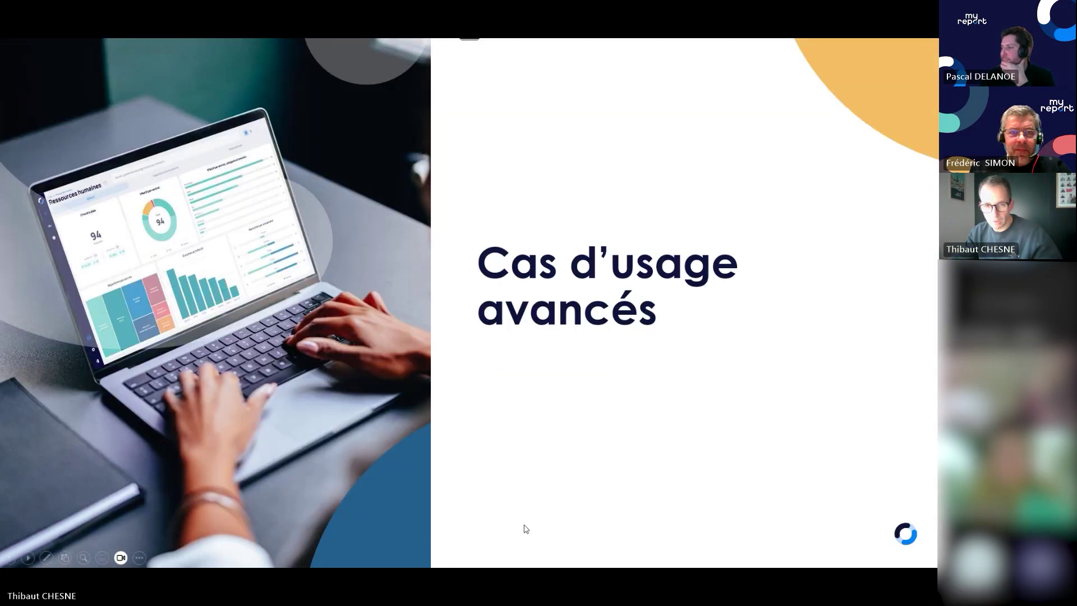
pyautogui.click(573, 337)
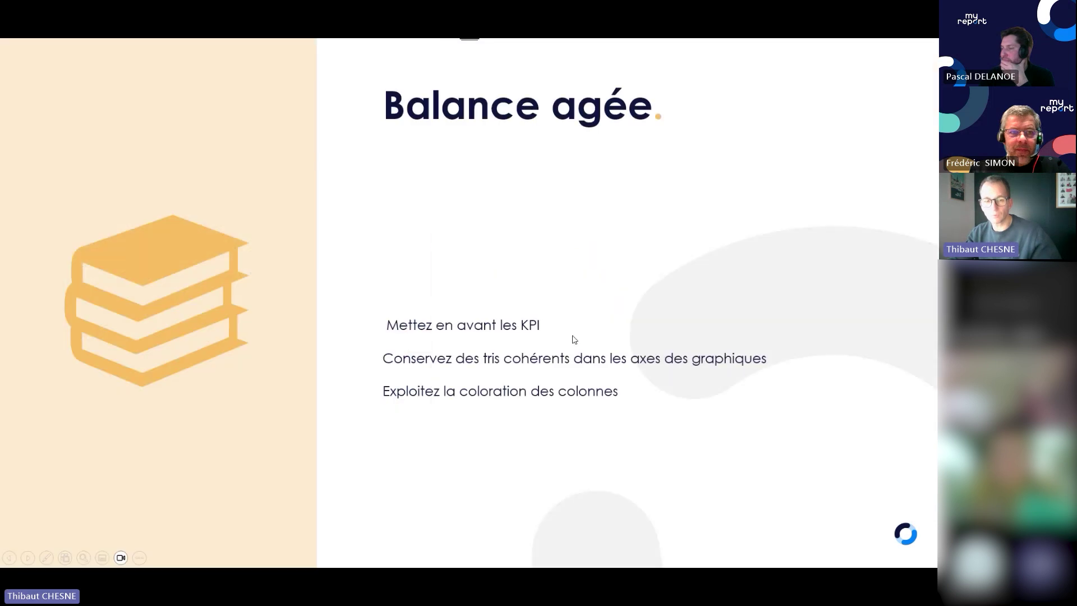